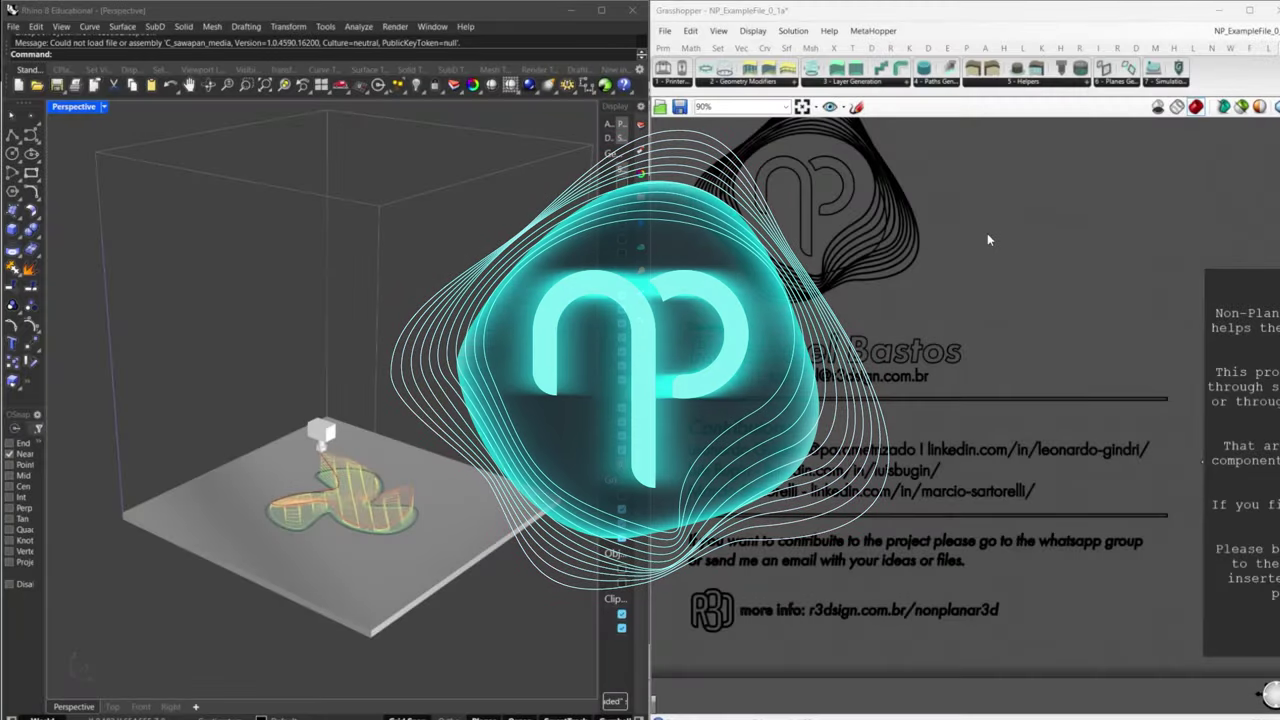
scroll(1050, 270, down, 2)
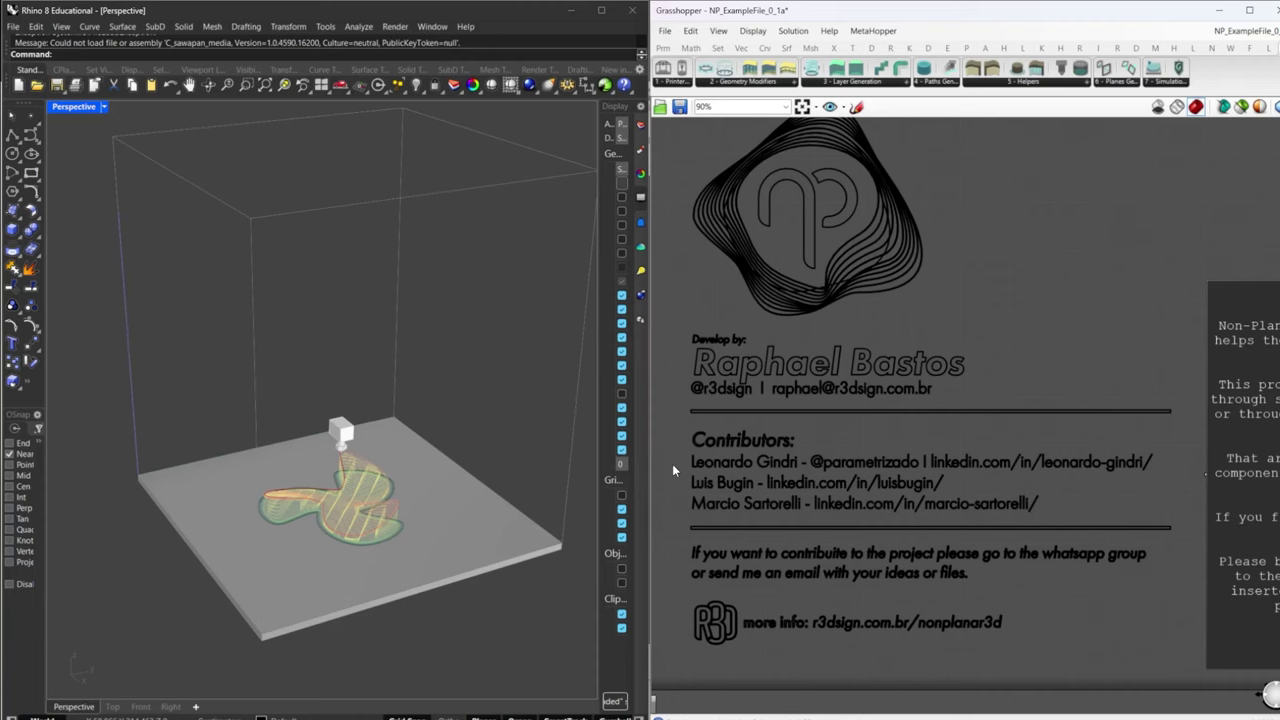
scroll(671, 463, down, 2)
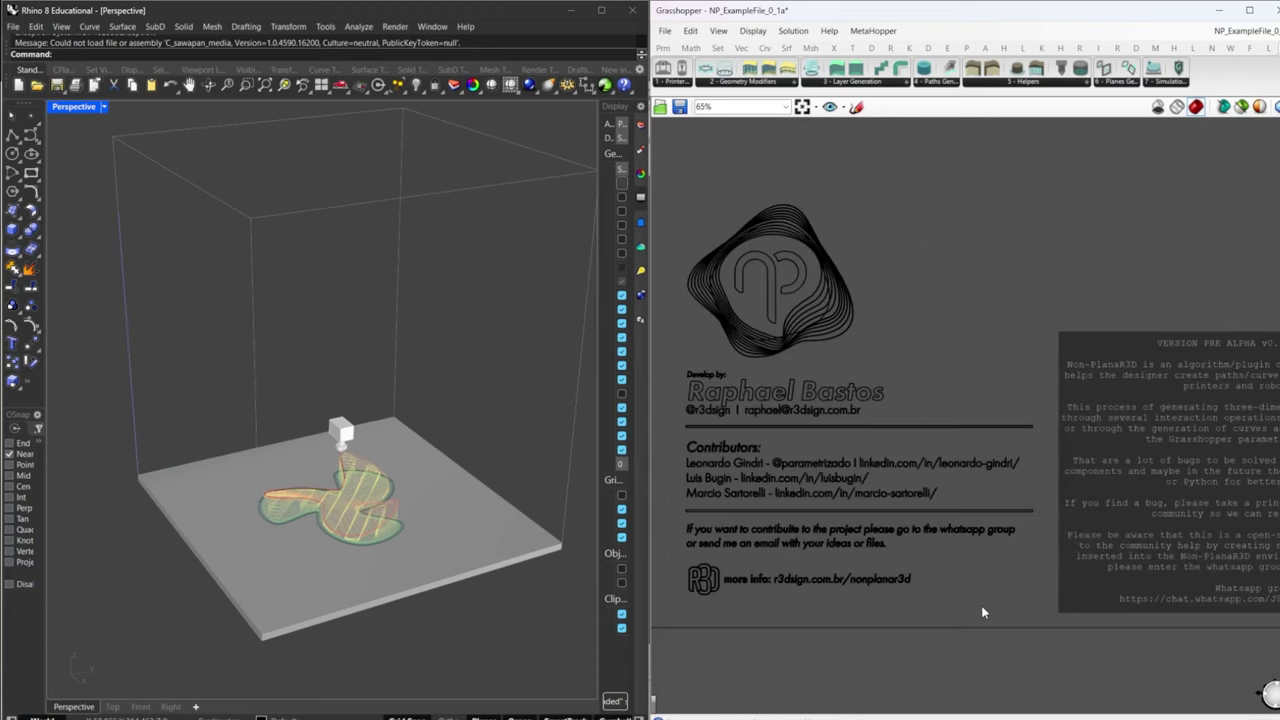
scroll(960, 550, down, 2)
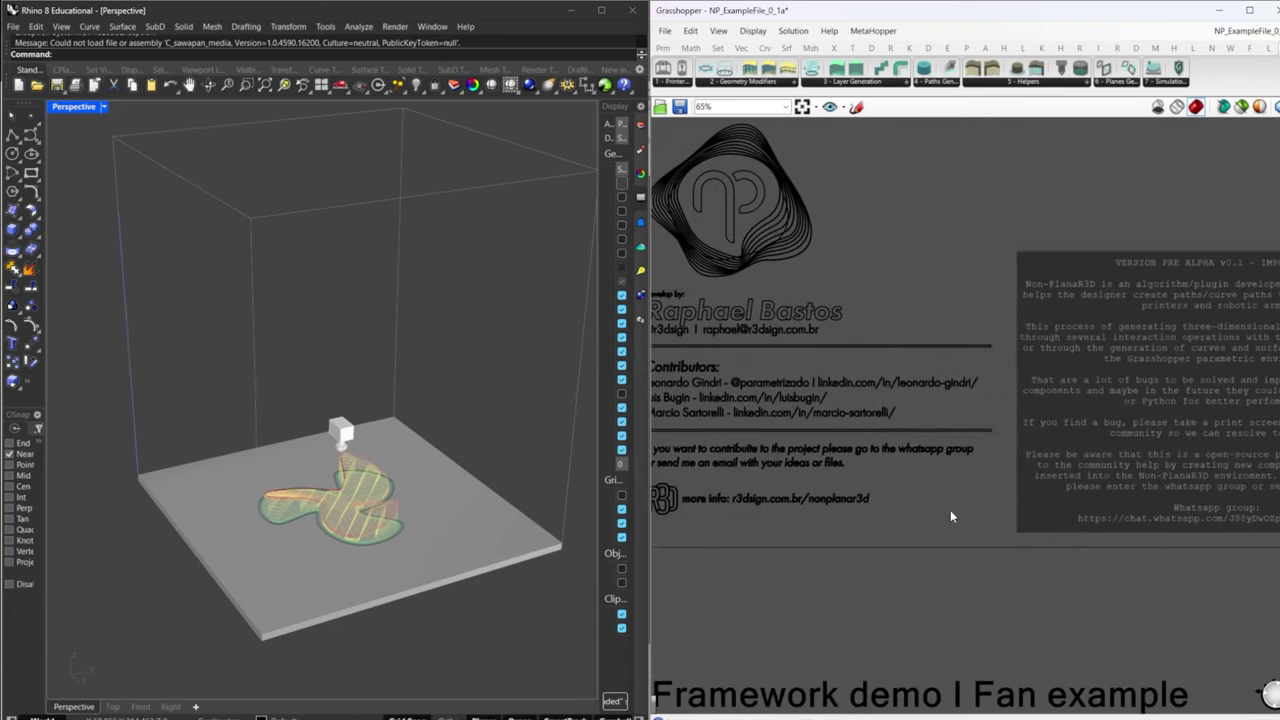
right_drag(968, 588, 842, 327)
scroll(835, 300, up, 1)
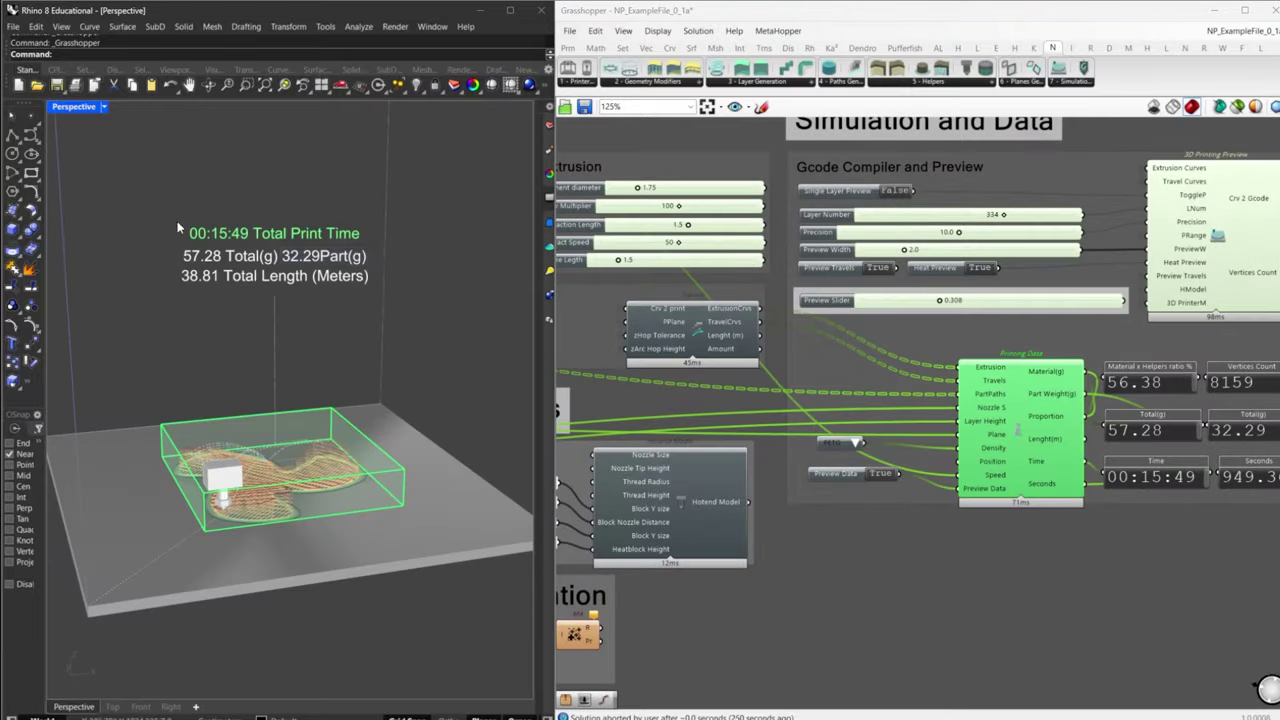
click(848, 441)
click(835, 474)
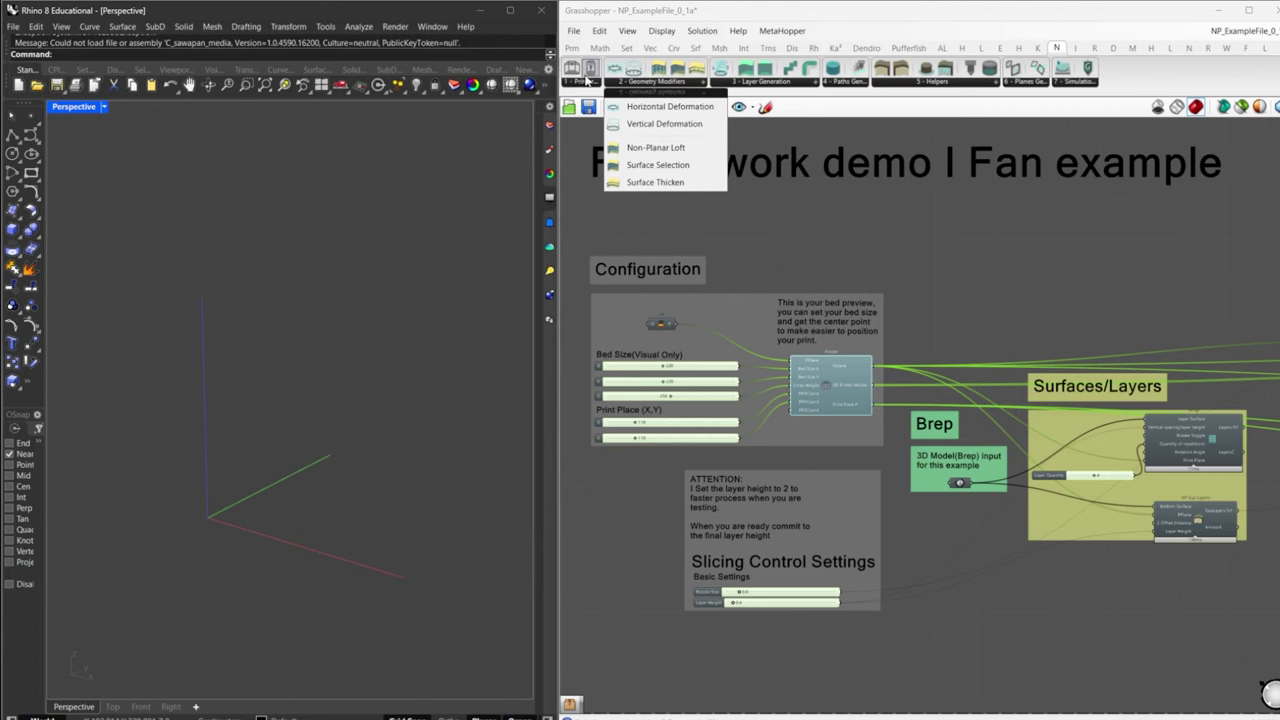
- Review the non-planar plugin's component categories, from printer and geometry modifiers through layer generation, paths, helpers and planes to simulation
click(581, 84)
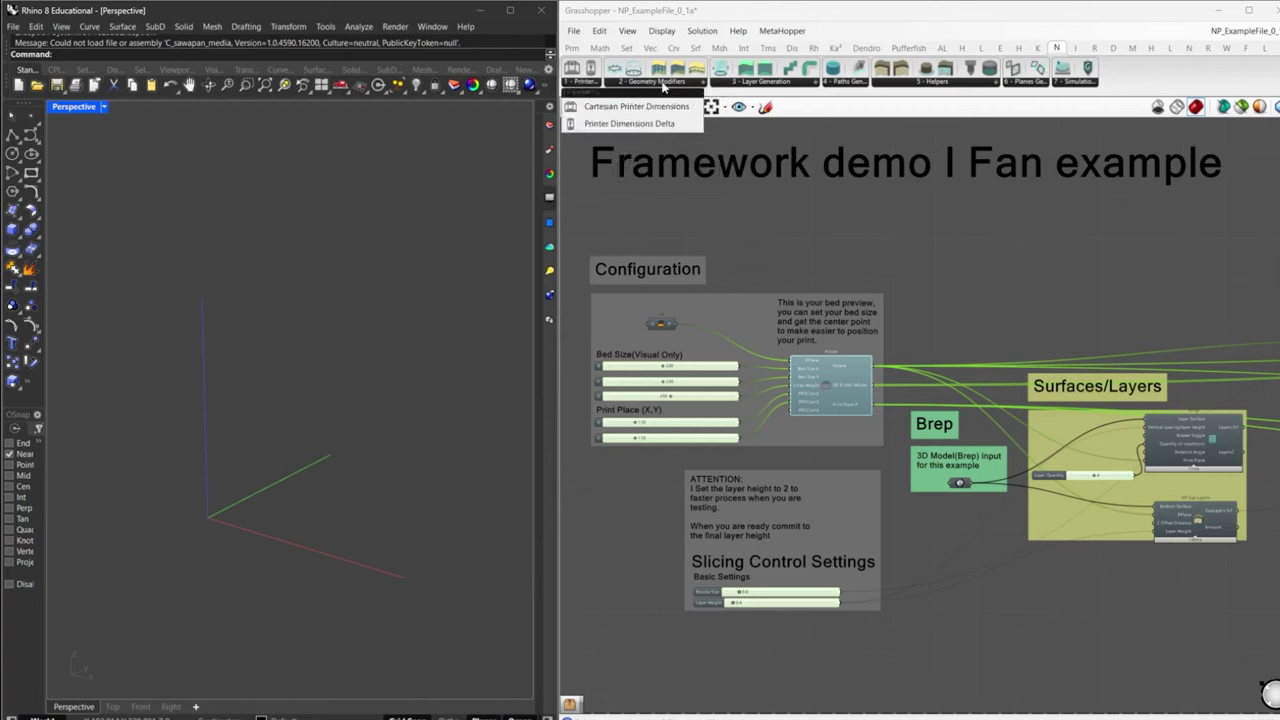
click(686, 86)
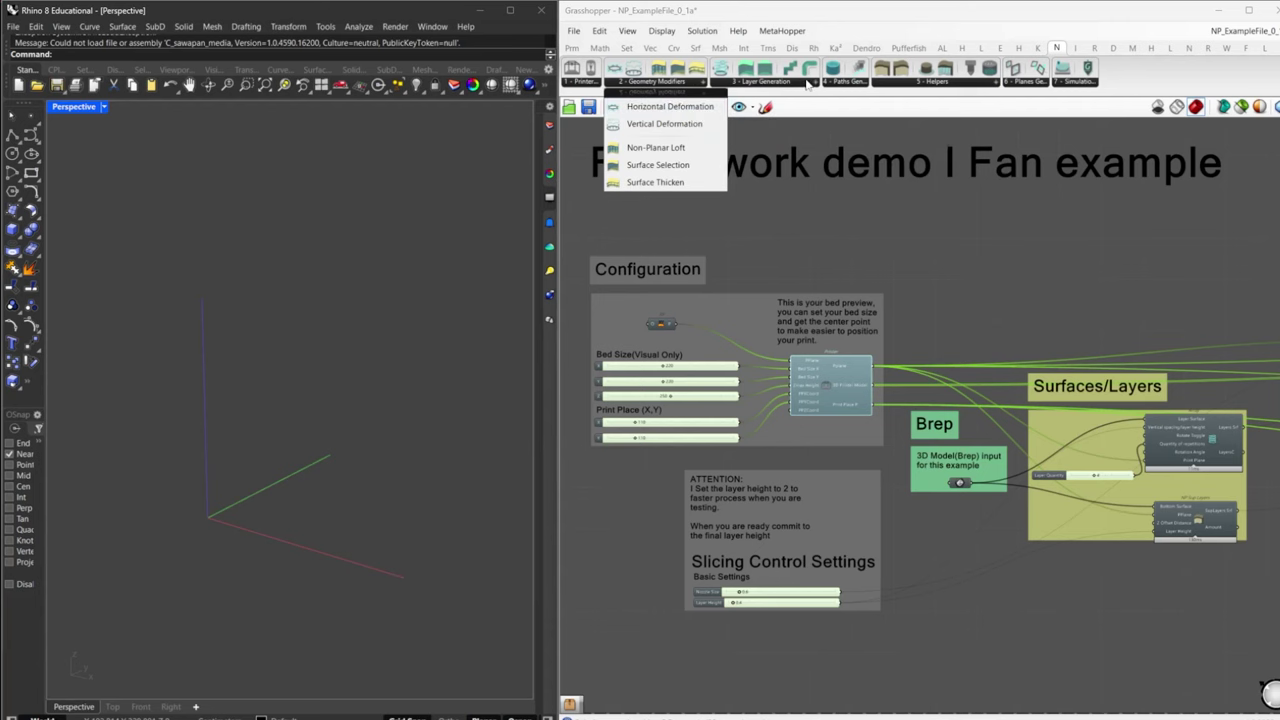
click(798, 84)
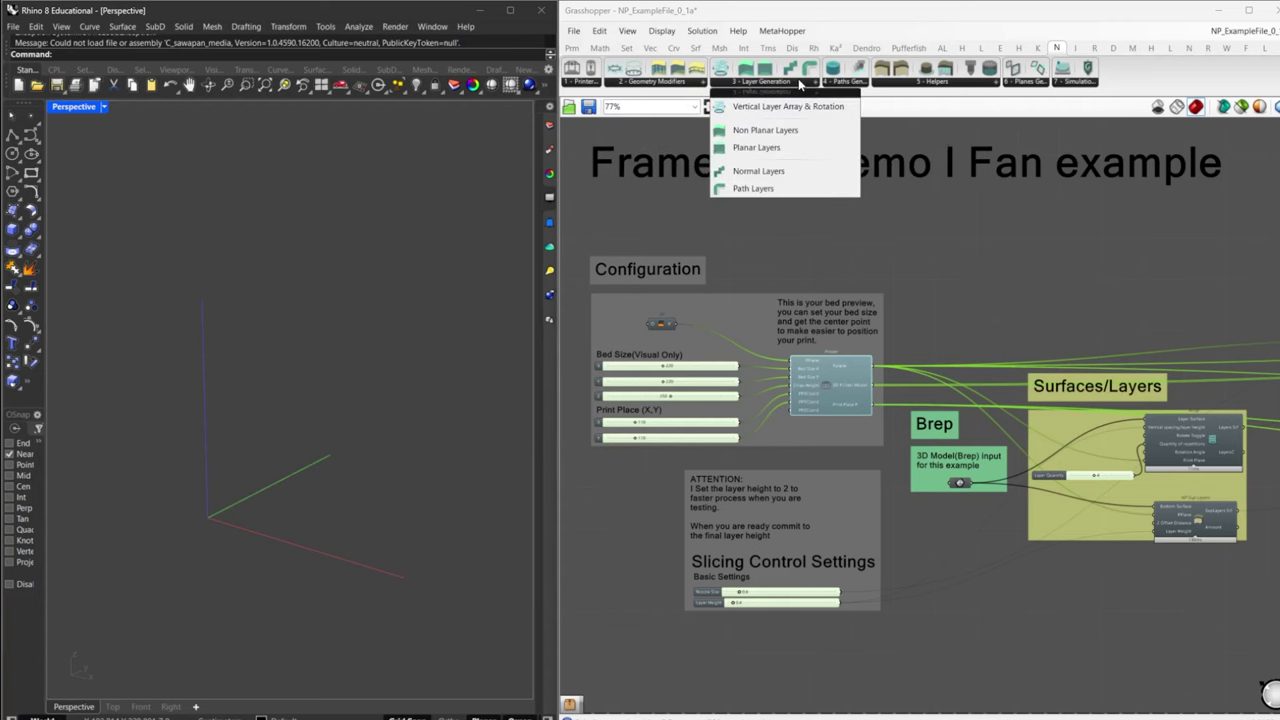
click(845, 86)
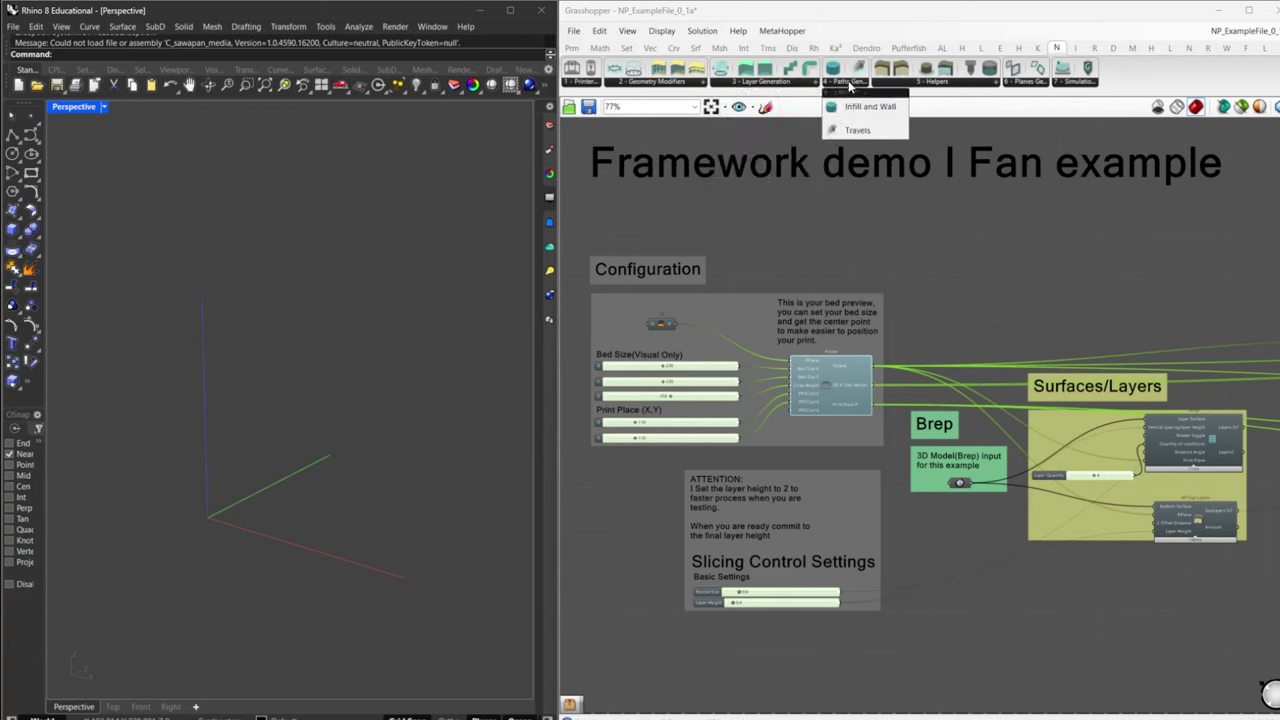
click(940, 90)
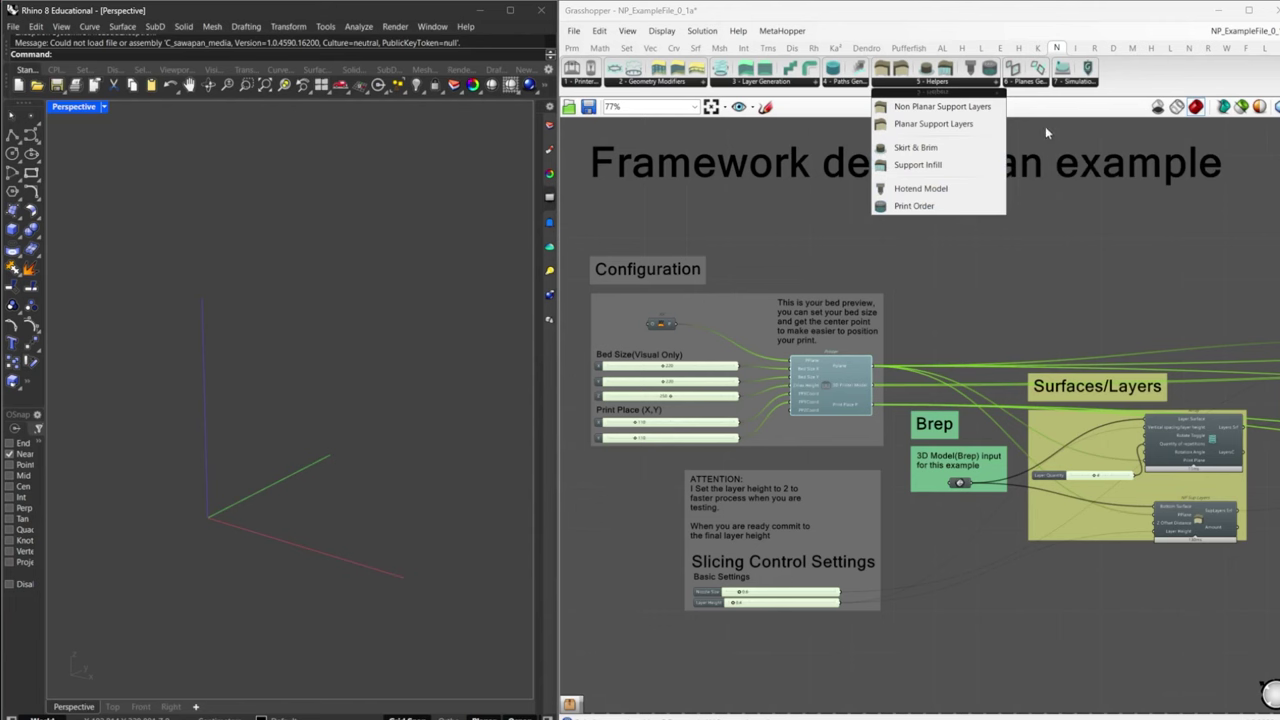
click(1031, 82)
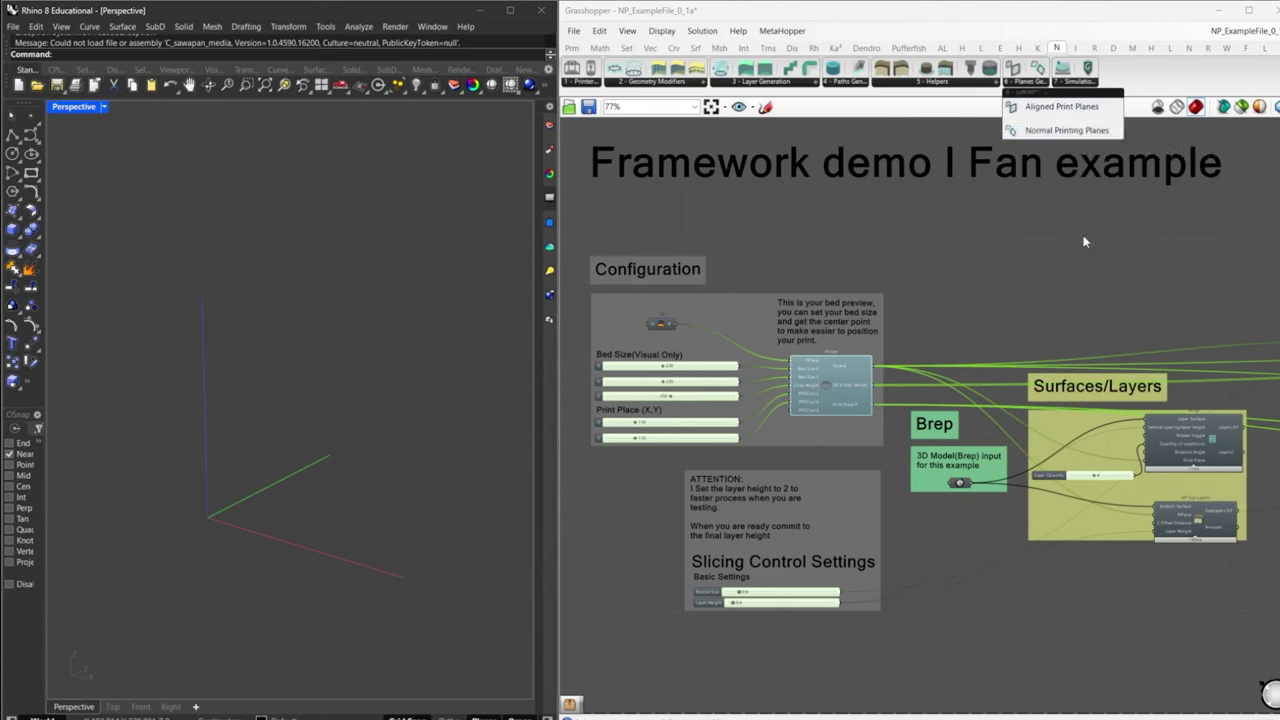
click(1076, 82)
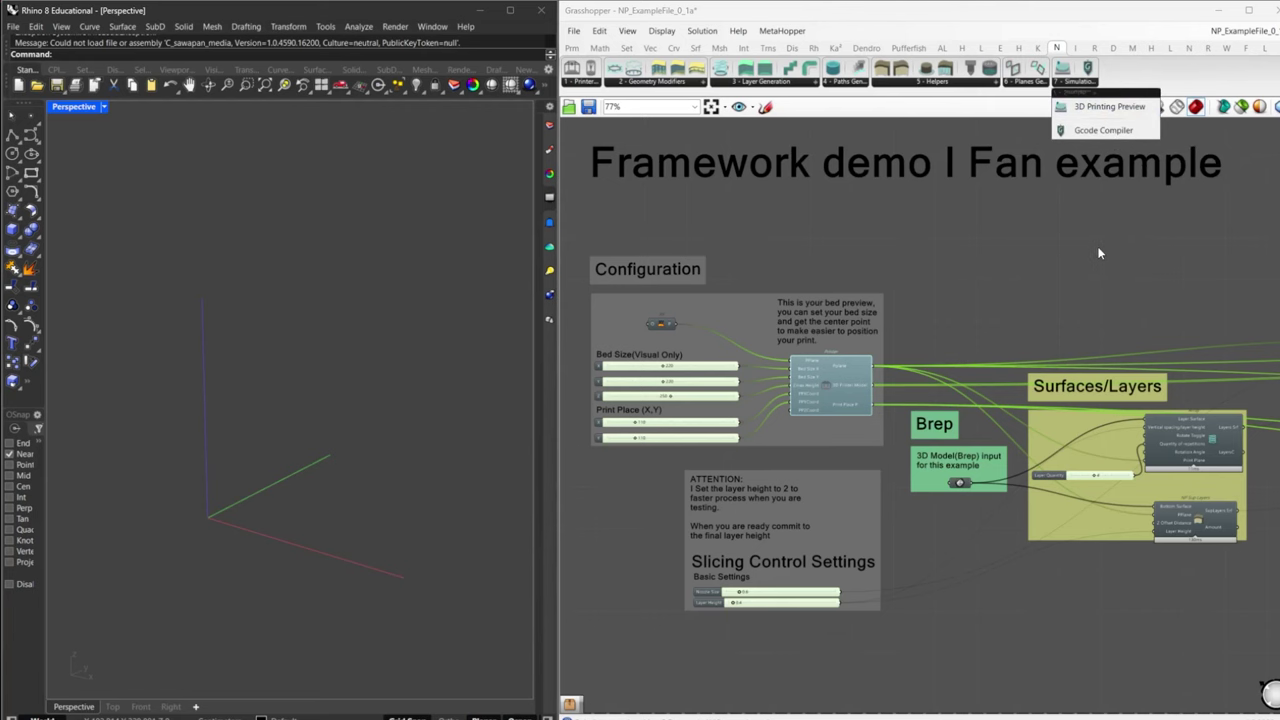
- Turn on the viewport preview of the printer bed component in the Configuration group
right_drag(919, 265, 889, 209)
click(906, 225)
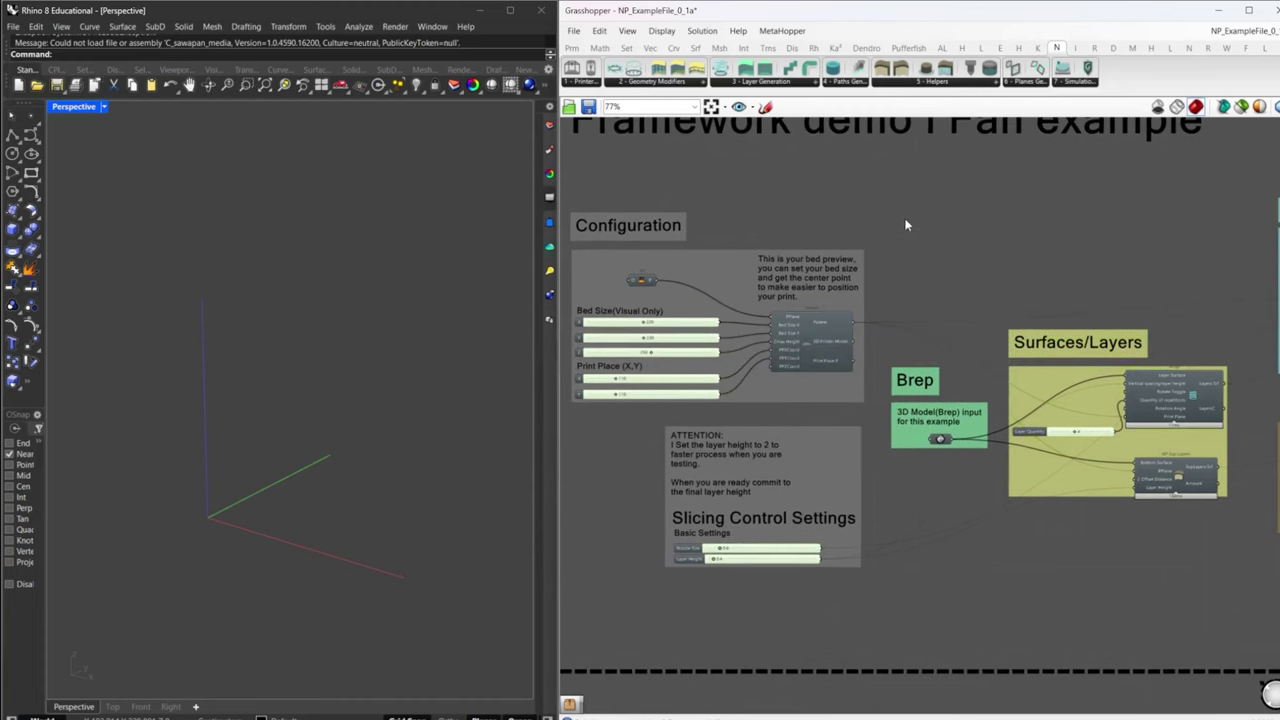
right_drag(322, 416, 354, 407)
click(967, 231)
click(844, 354)
middle_click(838, 348)
click(847, 314)
click(952, 243)
shift+right_drag(440, 406, 300, 449)
right_drag(300, 449, 313, 427)
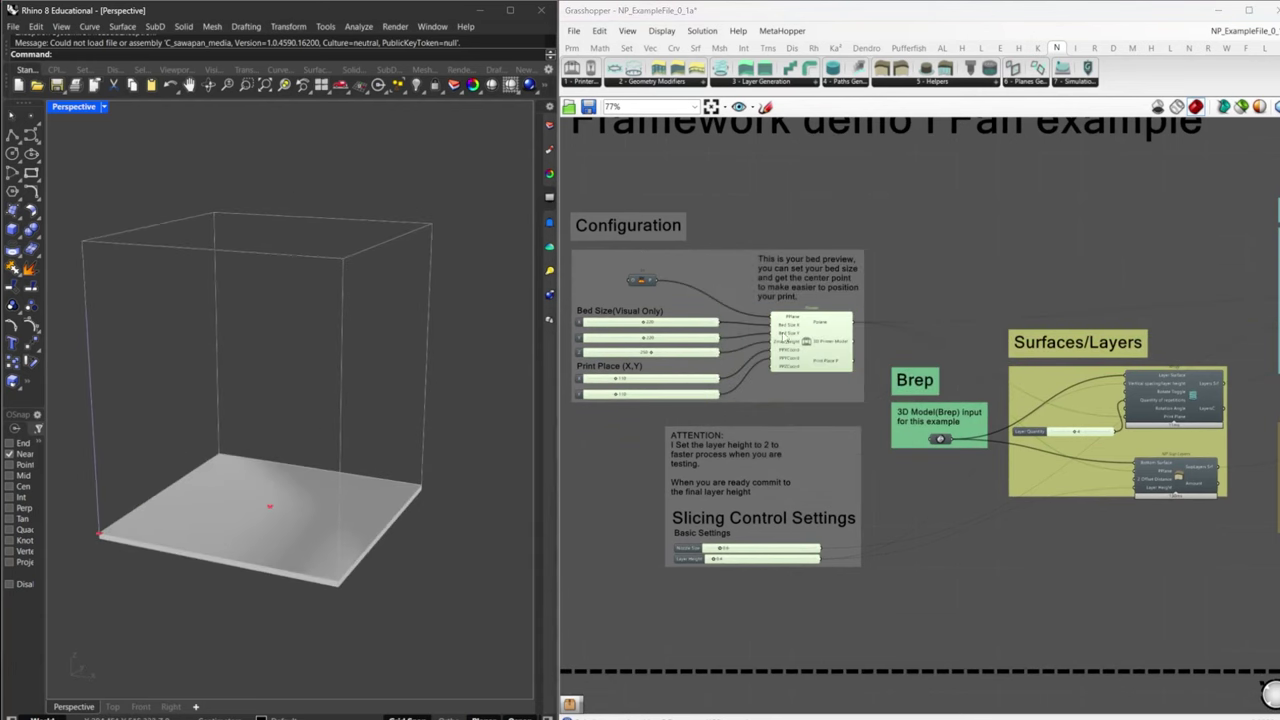
- Examine the previewed printer bed, the printer component's outputs, and the Brep and Surfaces/Layers groups
right_drag(631, 338, 775, 329)
right_drag(430, 416, 361, 427)
click(960, 337)
click(1112, 247)
right_drag(1115, 248, 934, 249)
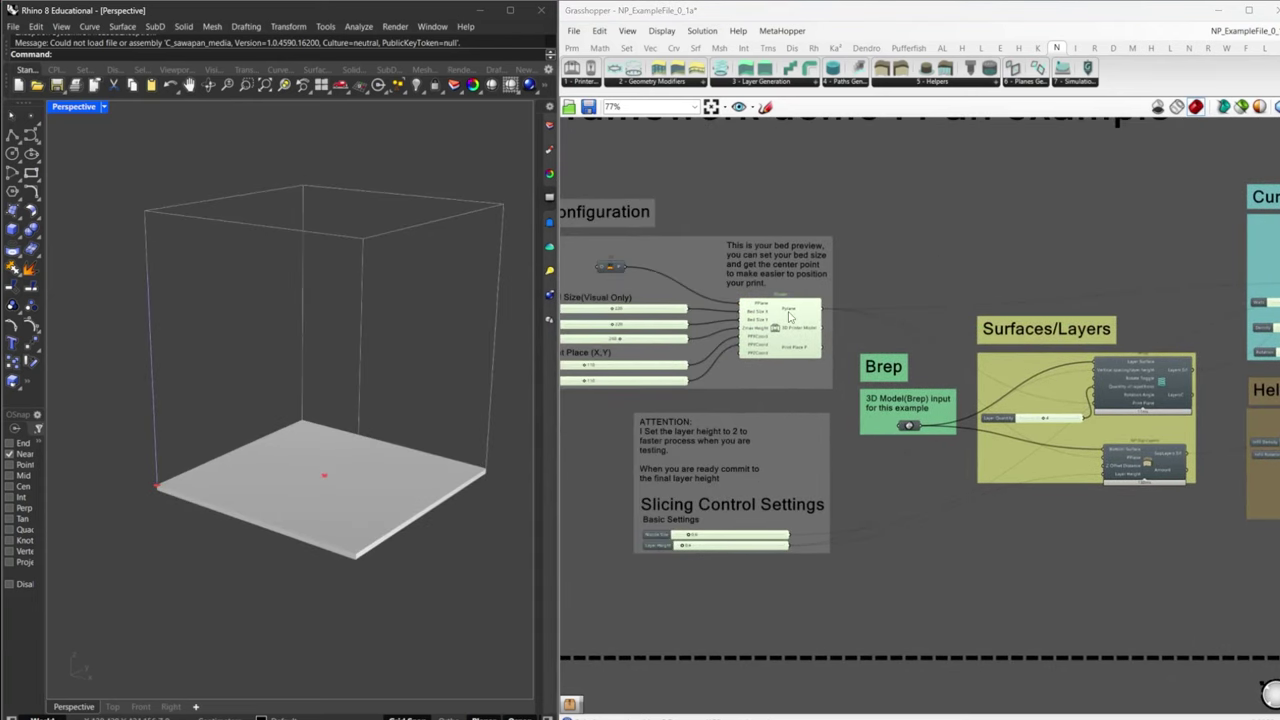
scroll(750, 300, up, 3)
right_drag(1004, 366, 718, 335)
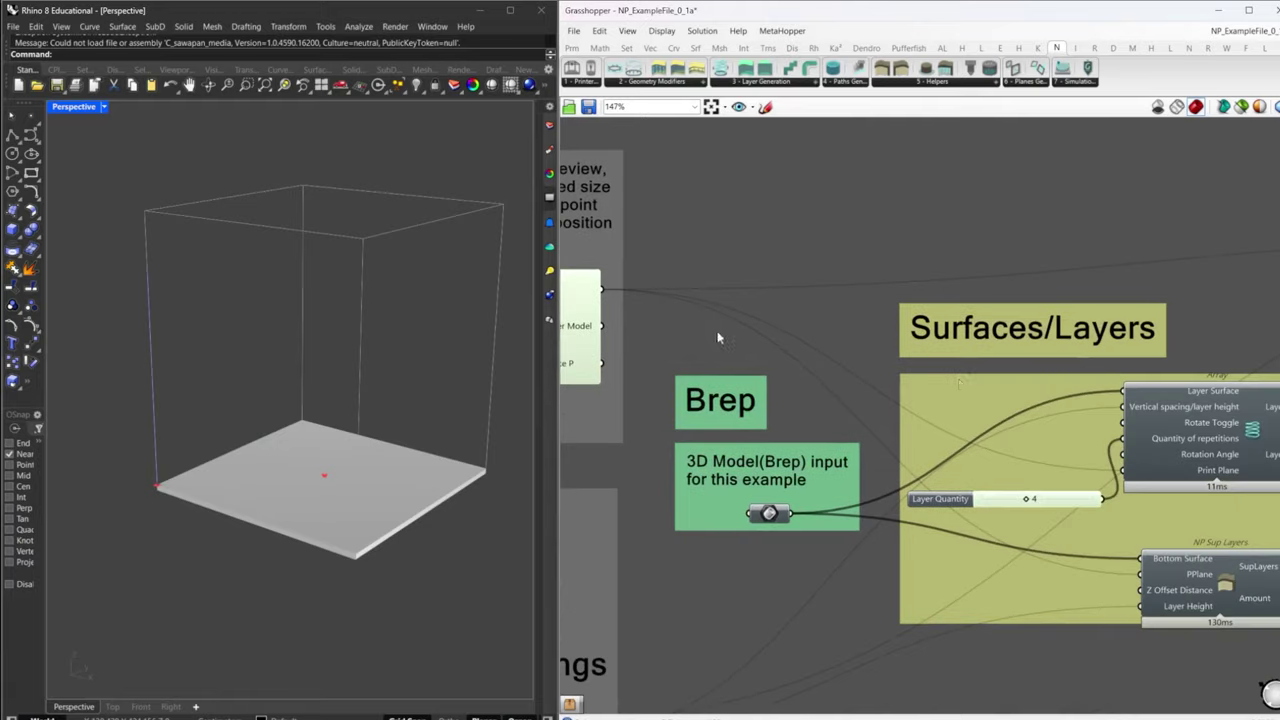
right_drag(1100, 404, 841, 358)
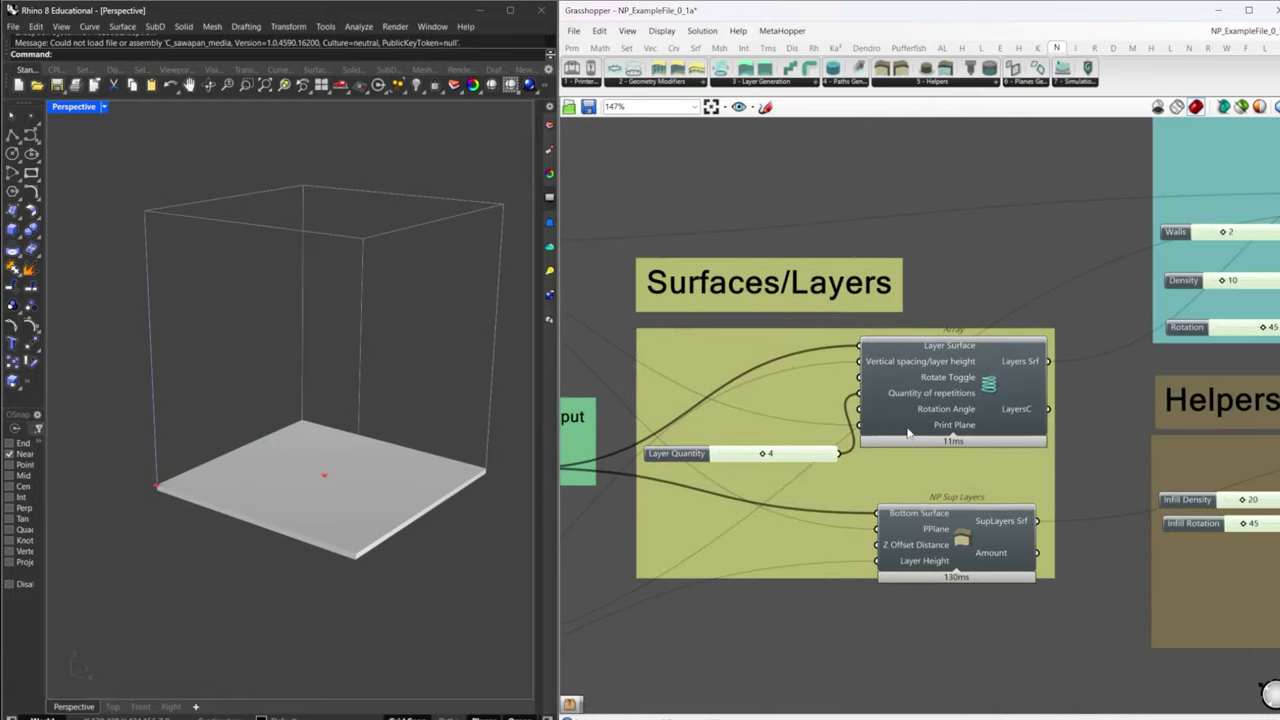
right_drag(652, 288, 881, 232)
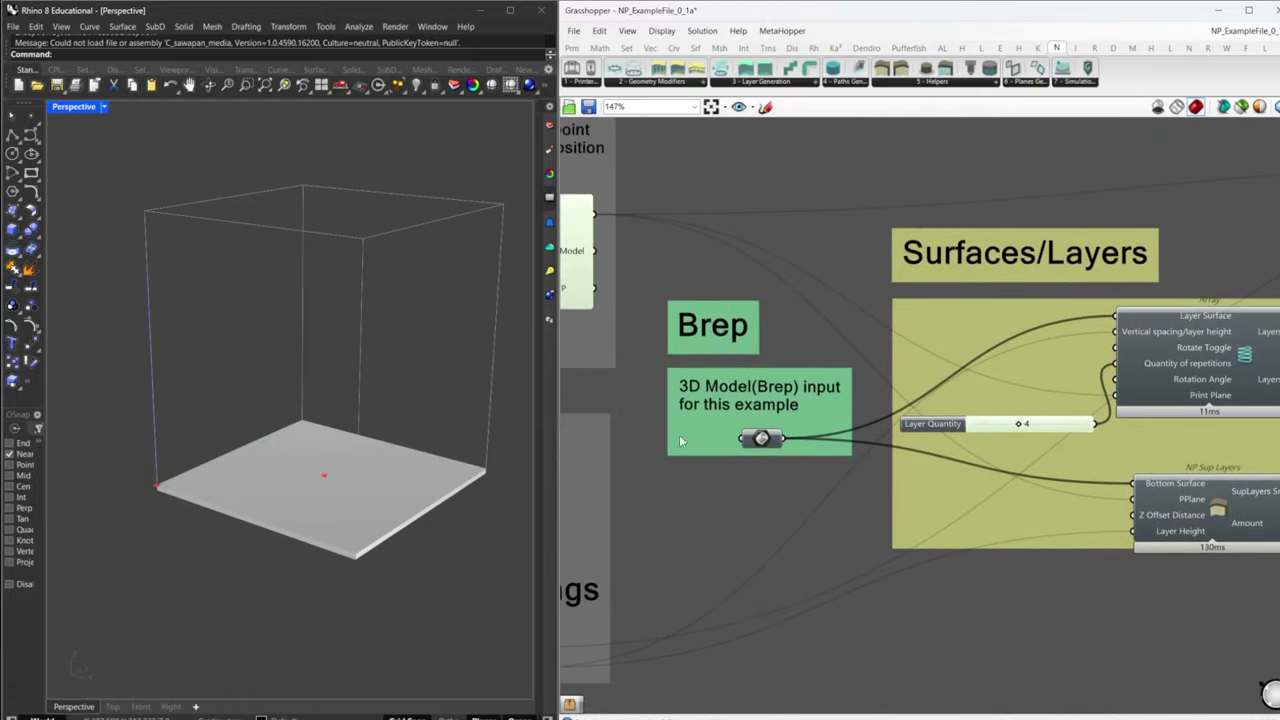
- Turn on the preview of the Brep input component to show the fan model on the bed
click(756, 443)
middle_click(762, 443)
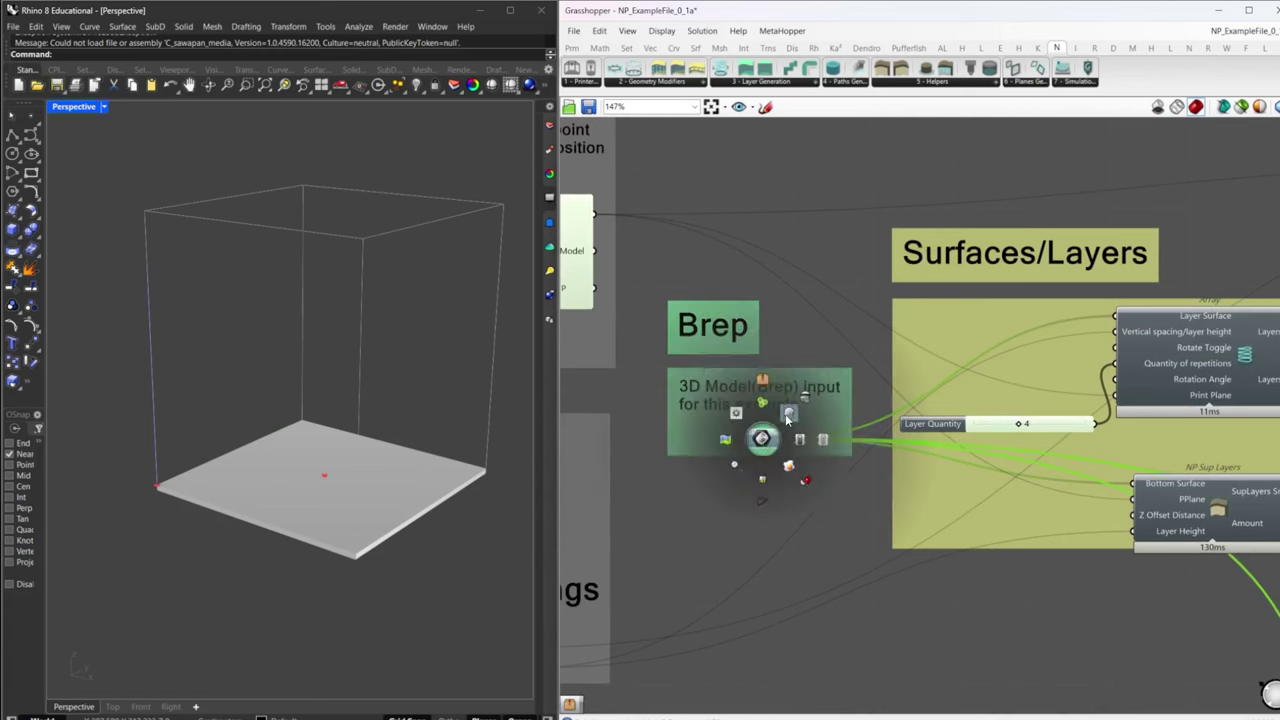
click(787, 416)
scroll(353, 441, up, 4)
mouse_move(353, 443)
right_down()
mouse_move(349, 500)
mouse_move(343, 449)
mouse_move(368, 452)
mouse_move(340, 452)
mouse_move(350, 462)
right_up()
- Turn on the preview of the Array component in the Surfaces/Layers group and view its stacked layers up close
right_drag(1030, 466, 691, 446)
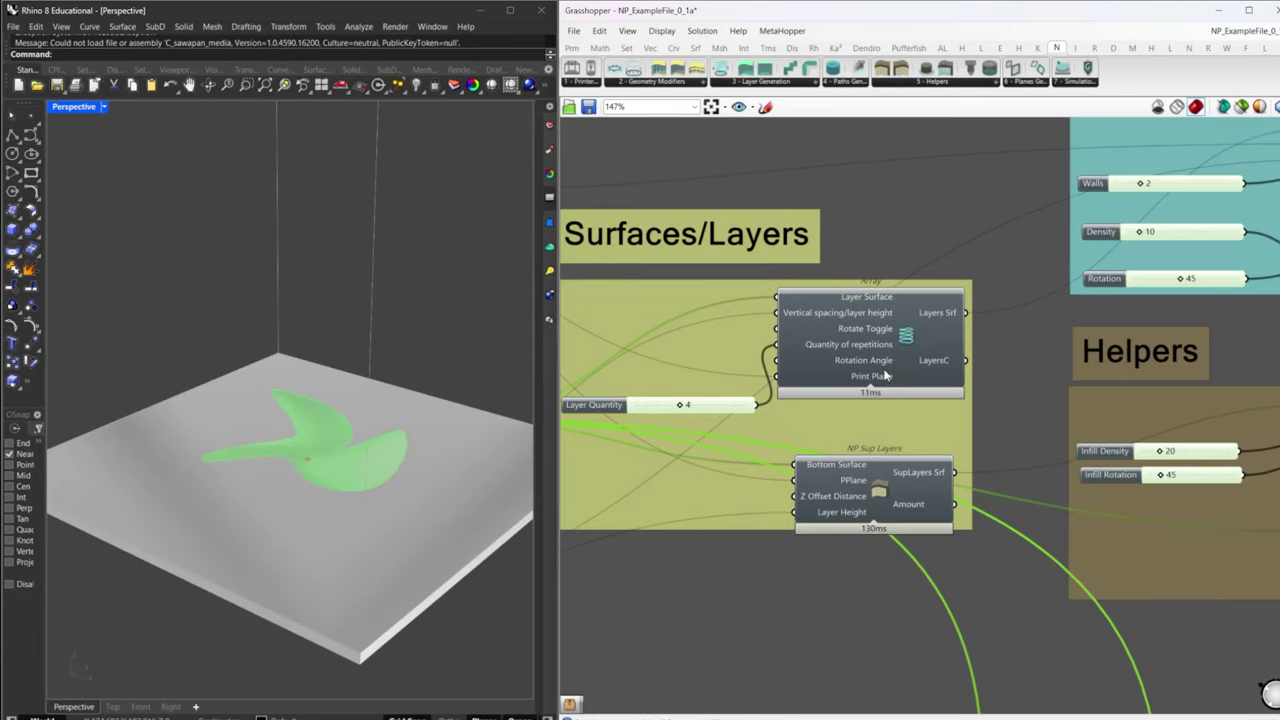
click(881, 342)
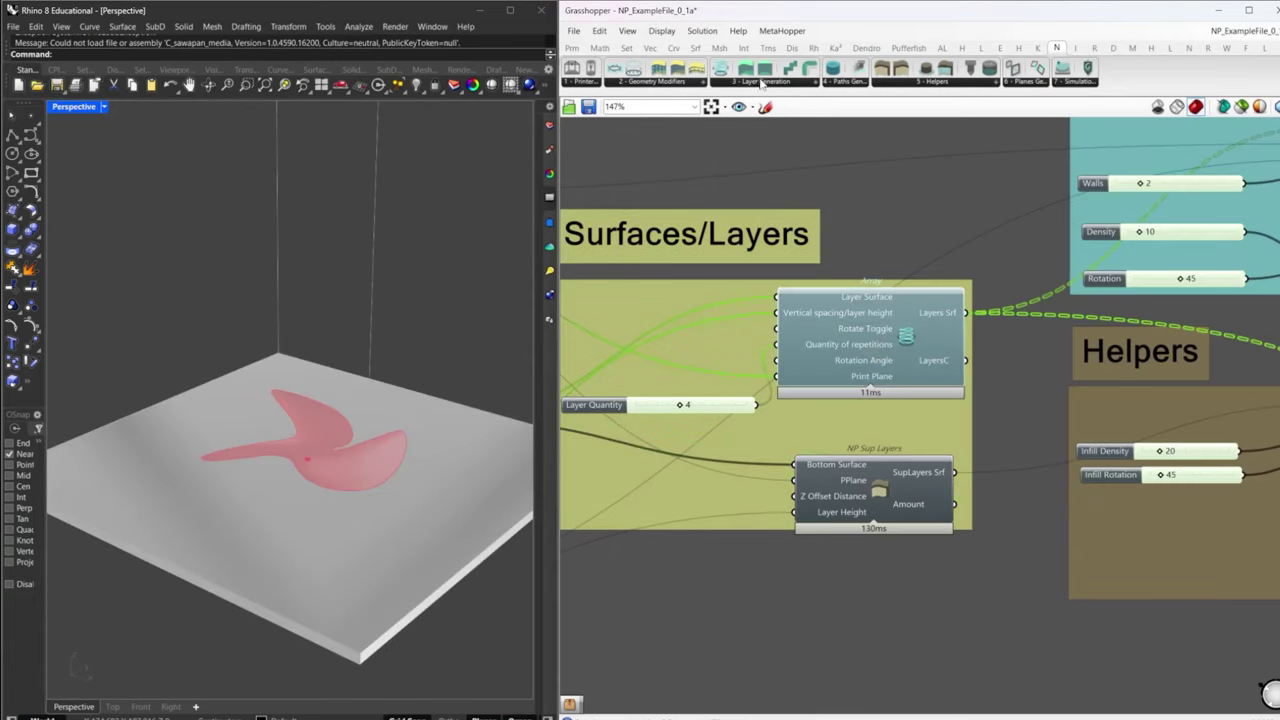
click(762, 84)
click(914, 216)
click(879, 344)
right_drag(277, 501, 262, 450)
right_drag(295, 405, 345, 432)
right_drag(720, 420, 836, 409)
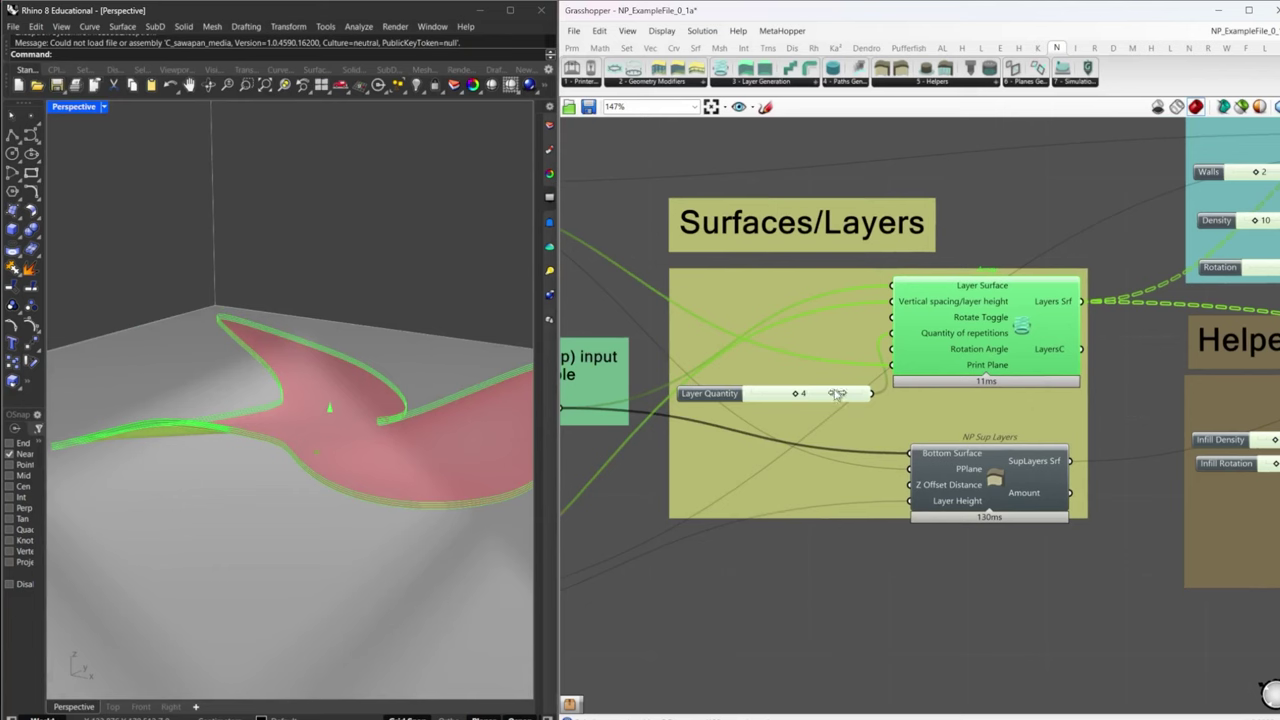
- Try a Layer Quantity of 8 for the Array component and set it back to 4
drag(838, 393, 839, 394)
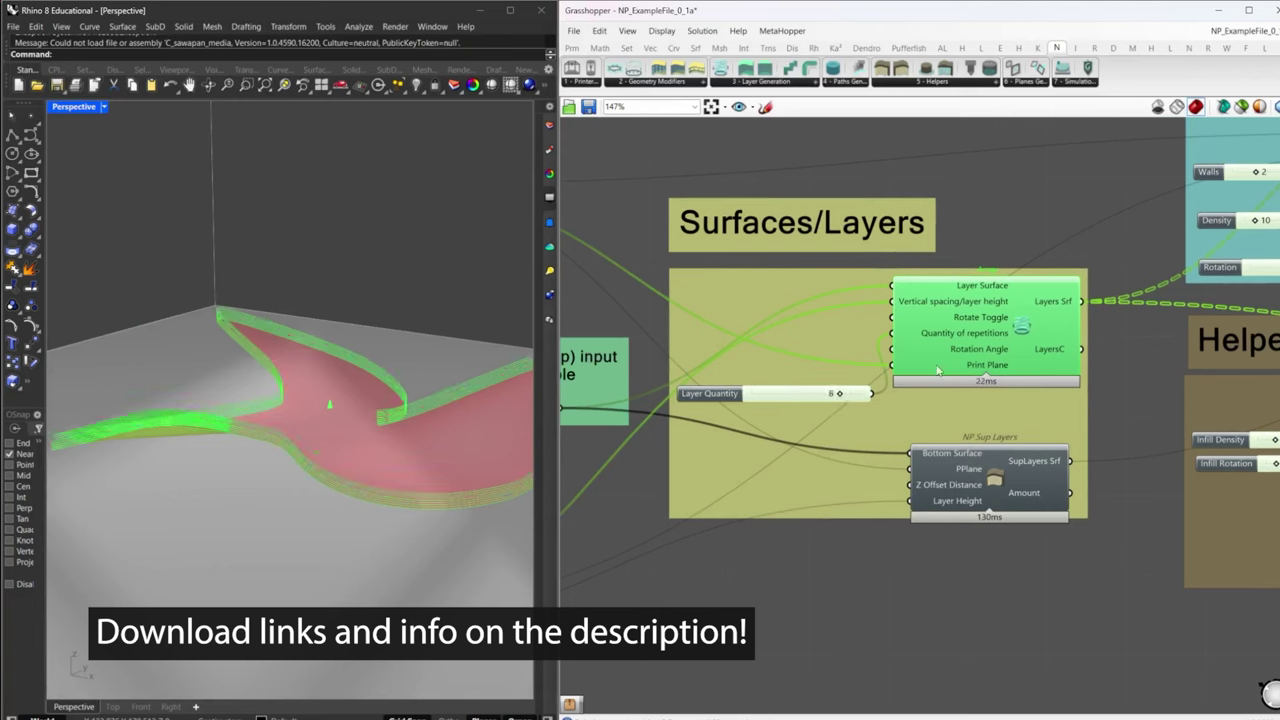
right_drag(337, 438, 352, 444)
double_click(823, 396)
text(4)
key(Return)
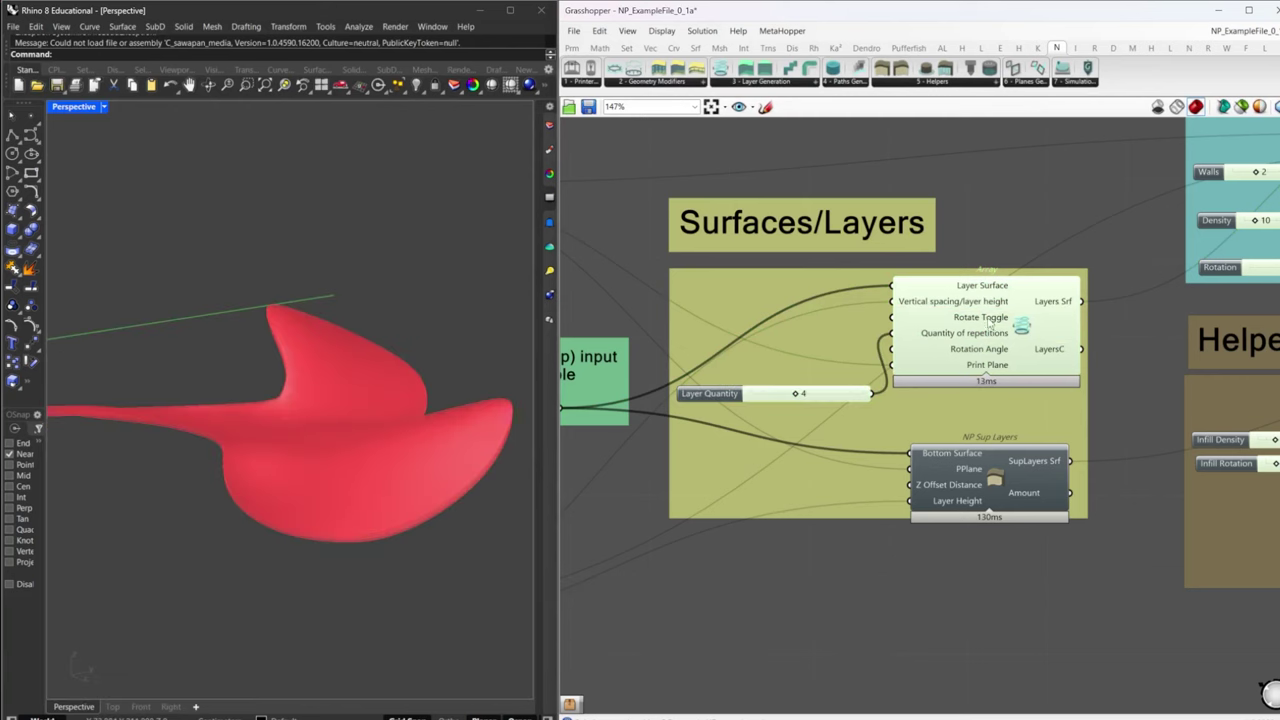
- Open the Array cluster and examine its configuration inputs and the Vertical Layer Repetition components
click(1021, 327)
right_drag(582, 250, 681, 275)
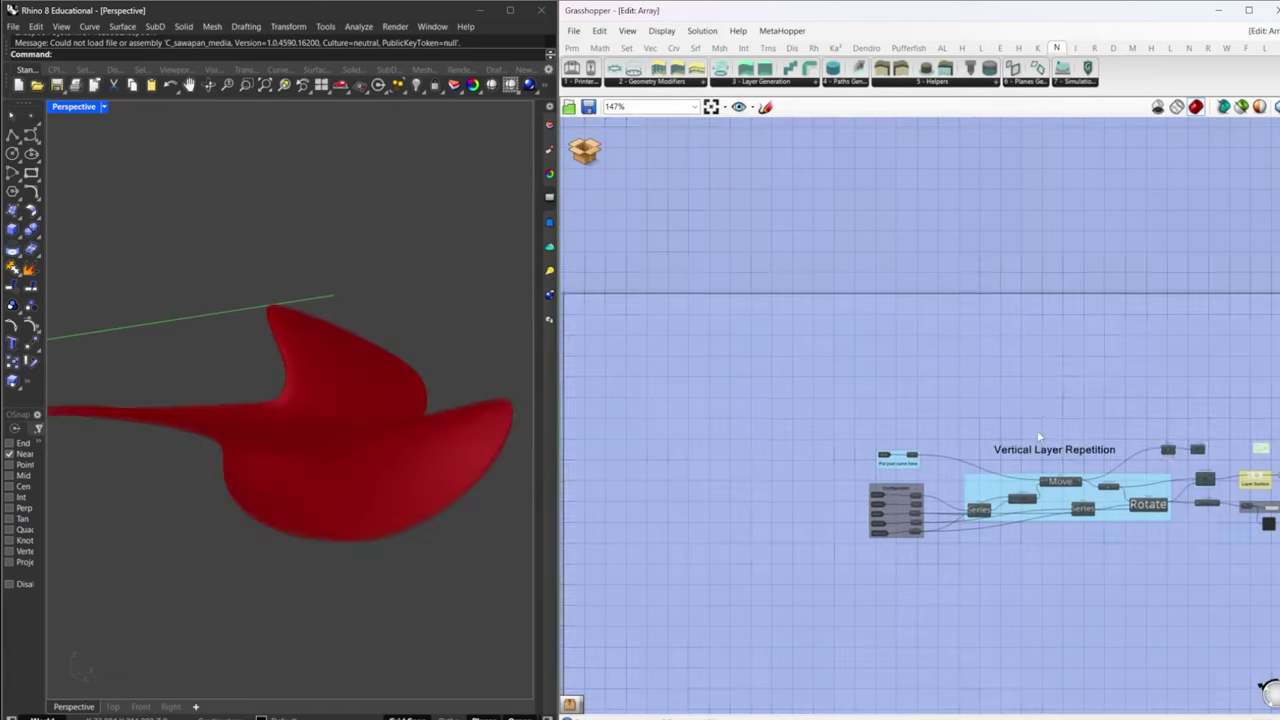
scroll(779, 462, up, 2)
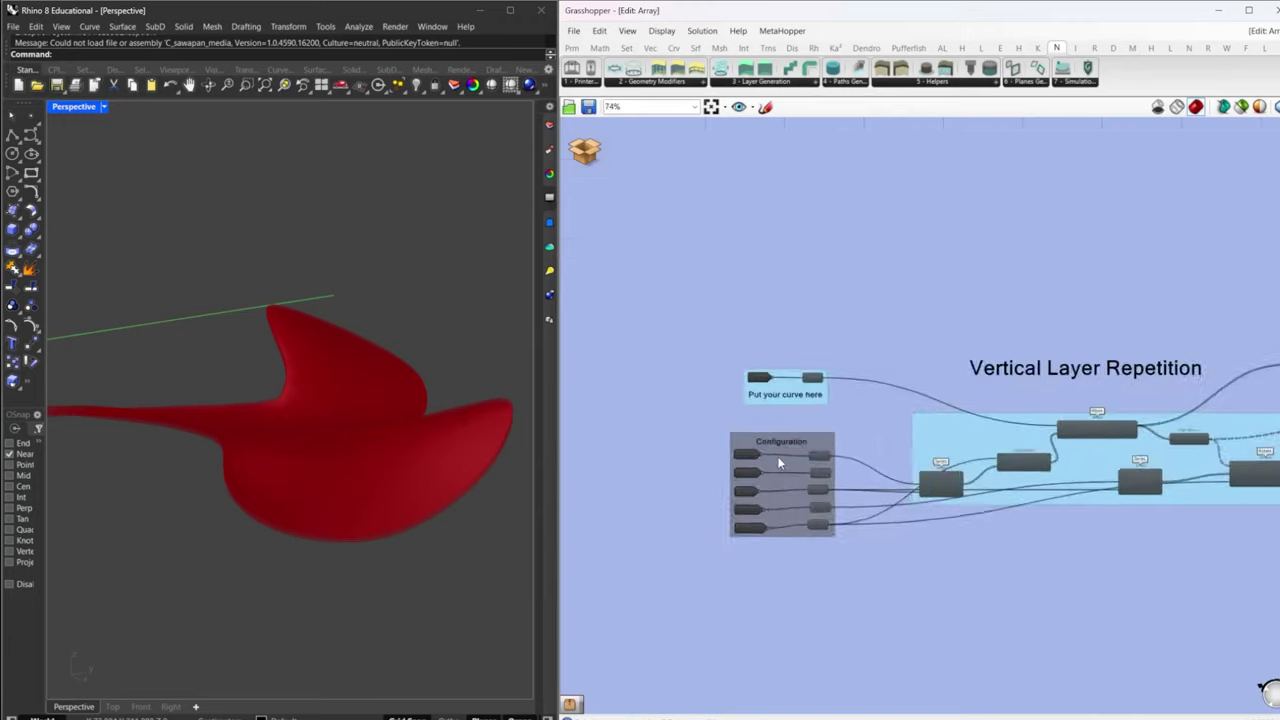
scroll(780, 460, up, 4)
right_drag(1159, 478, 989, 460)
scroll(1018, 449, down, 3)
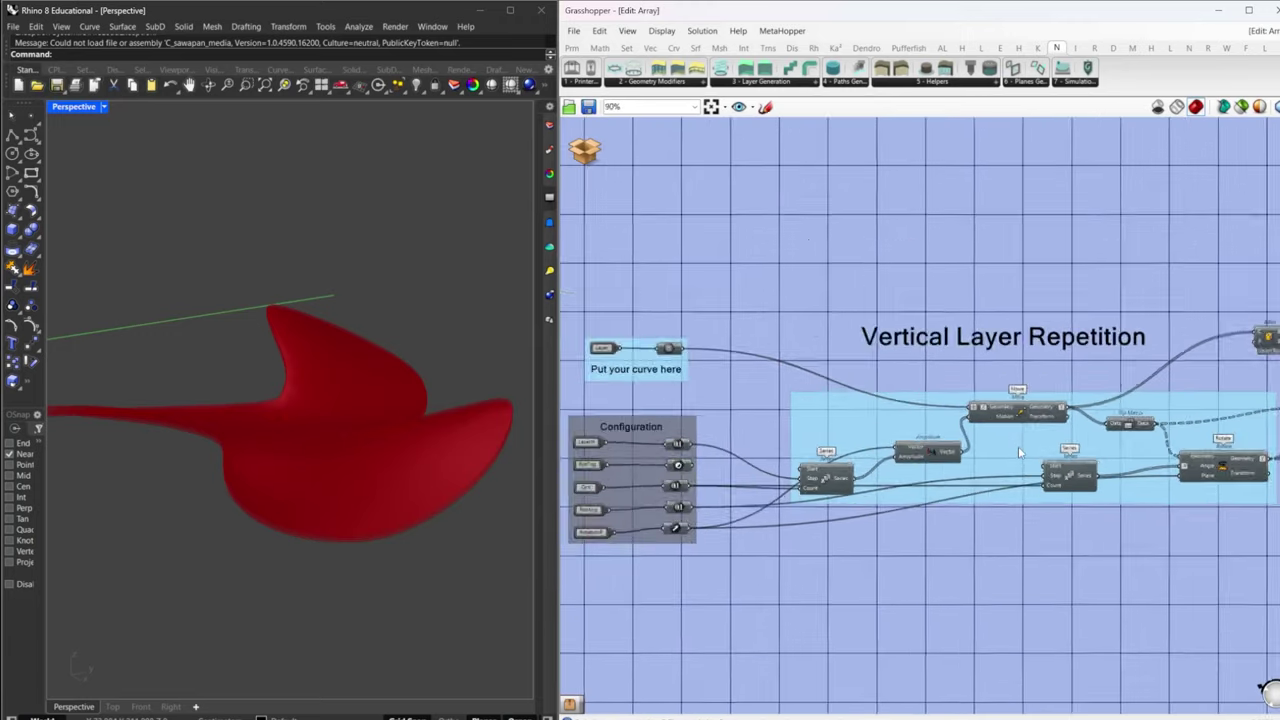
scroll(1018, 449, down, 2)
right_drag(1124, 458, 940, 446)
scroll(1062, 416, up, 4)
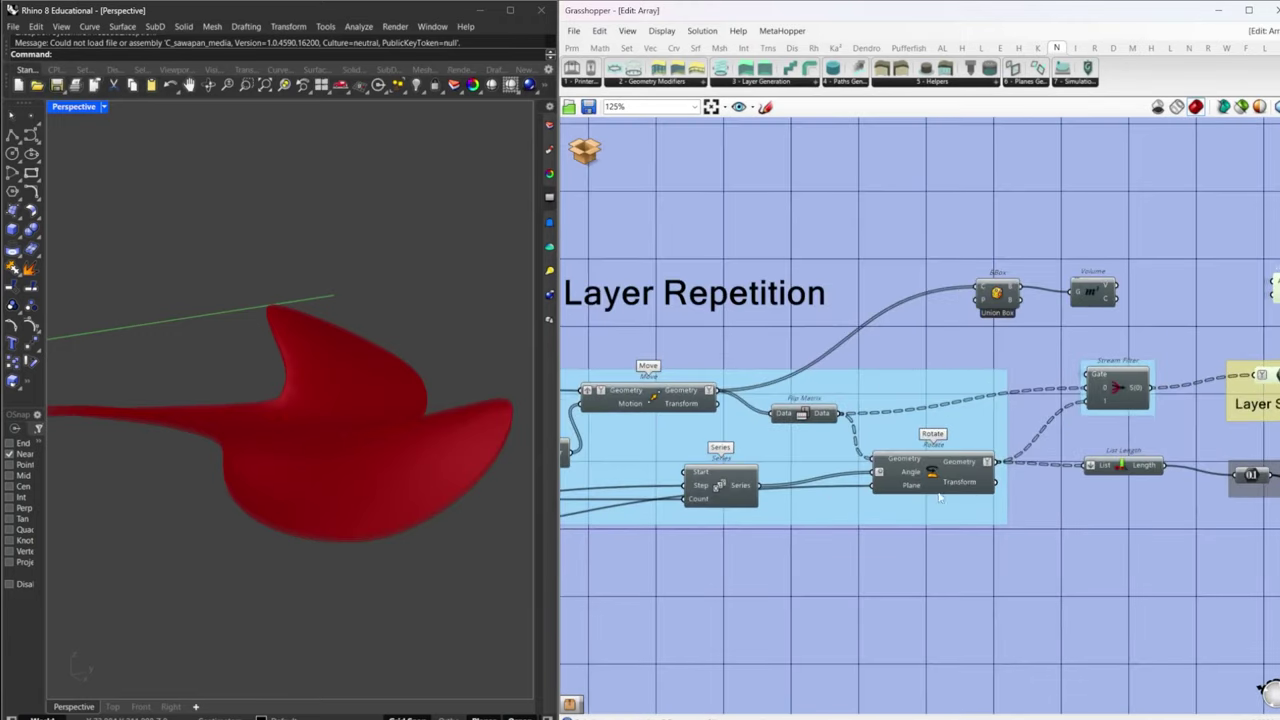
- Examine the cluster's Rotate, Stream Filter, List Length and layer outputs, and return to the main definition
right_drag(645, 470, 898, 464)
scroll(972, 423, down, 2)
right_drag(1146, 458, 840, 460)
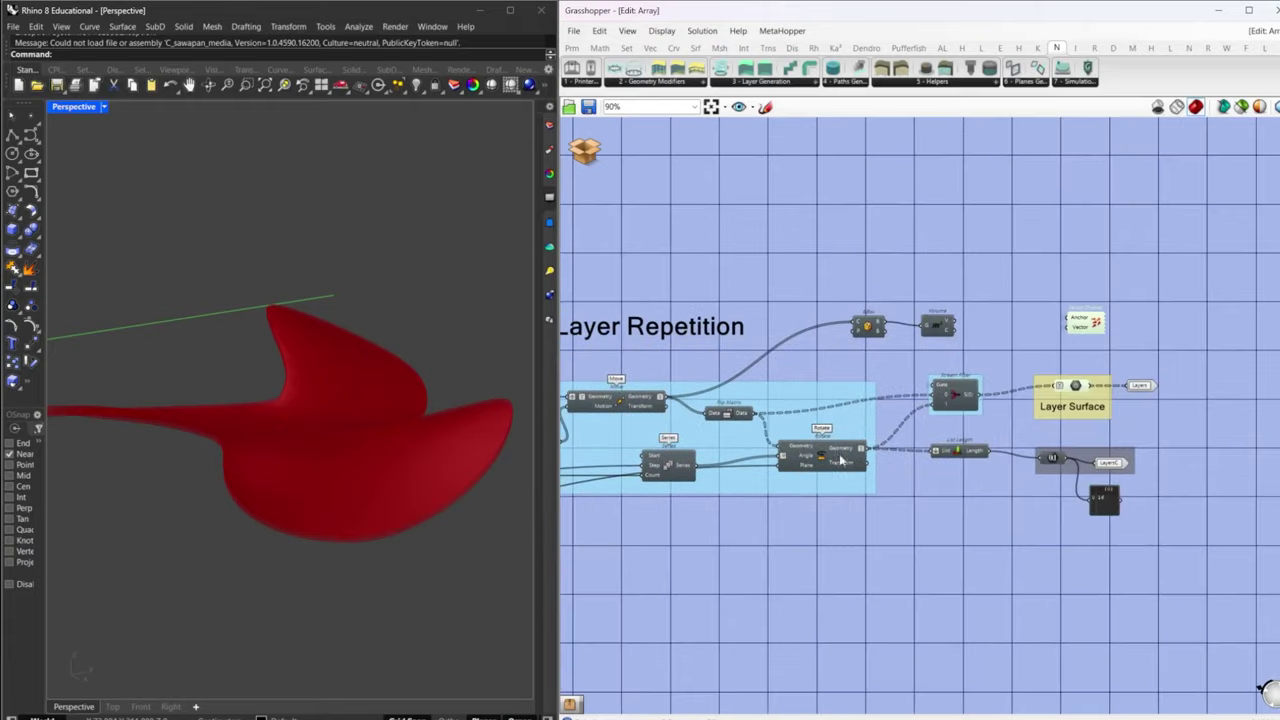
scroll(1073, 352, up, 2)
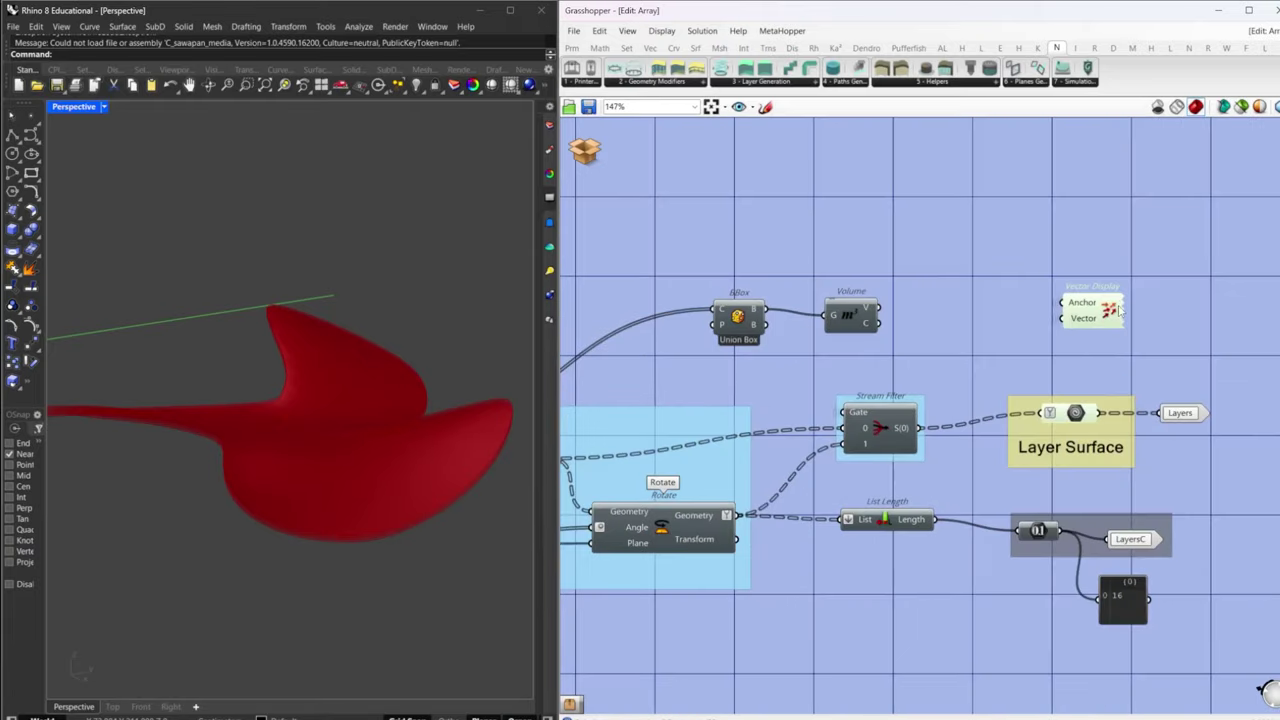
scroll(1016, 357, down, 1)
right_drag(1102, 420, 1197, 373)
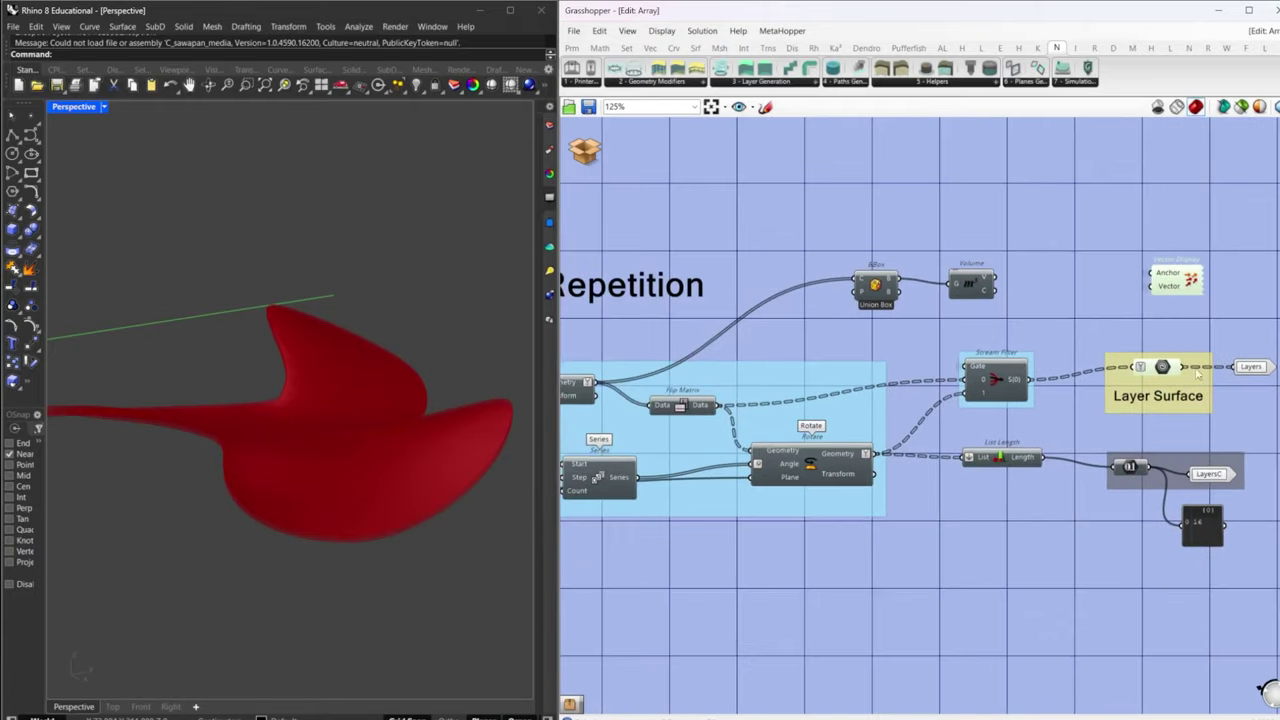
right_drag(668, 475, 1006, 451)
scroll(905, 449, down, 2)
right_drag(628, 473, 816, 447)
right_drag(935, 376, 798, 397)
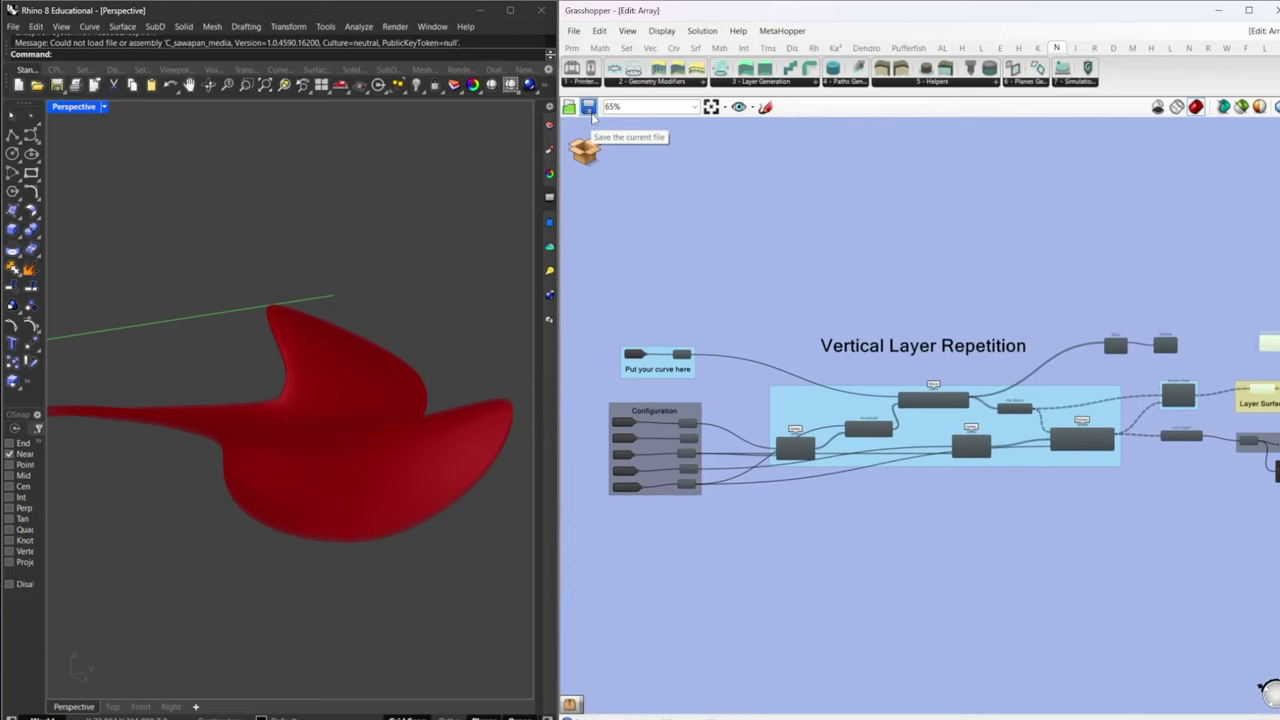
click(590, 111)
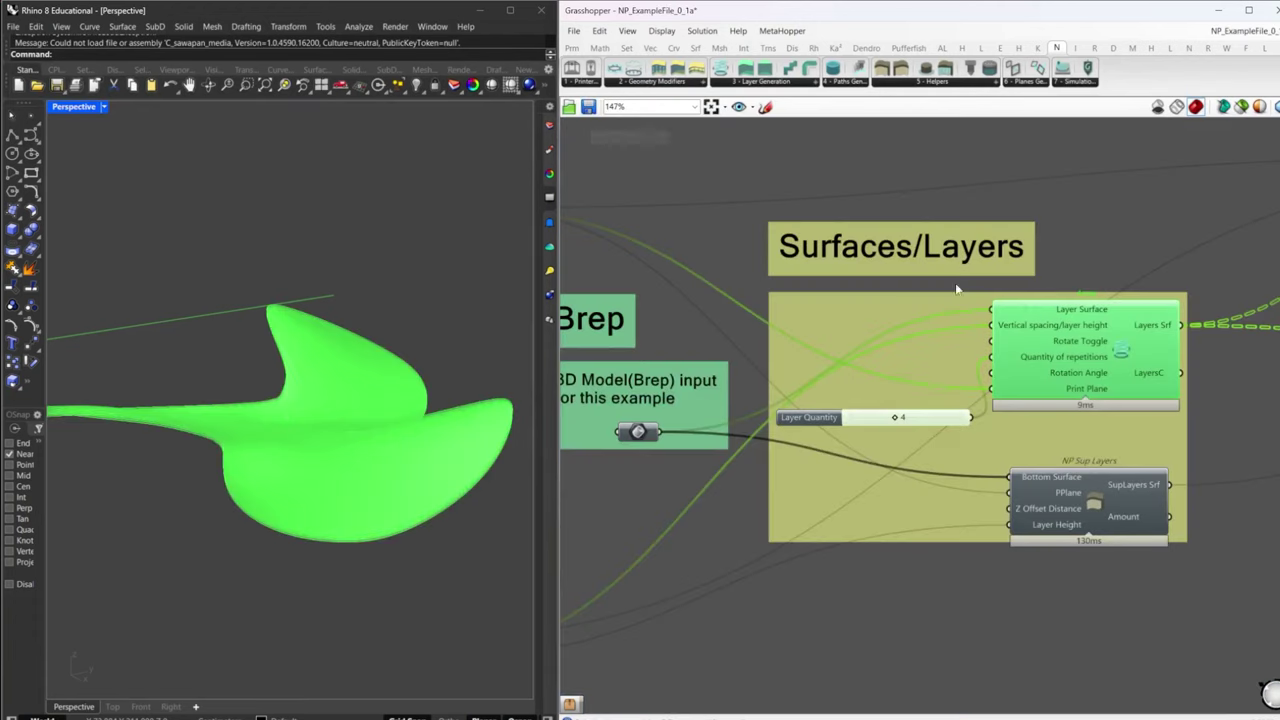
click(1113, 270)
right_drag(1113, 270, 1008, 240)
click(1015, 348)
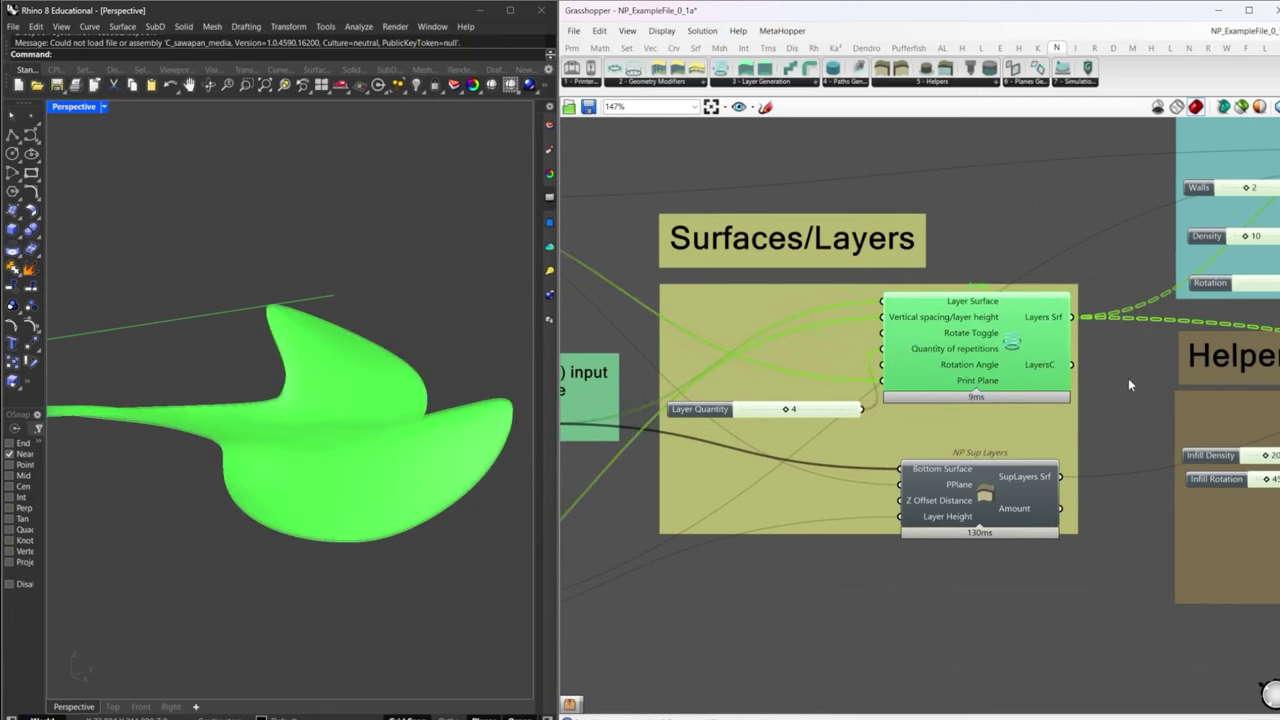
click(1100, 391)
right_drag(1100, 391, 1098, 329)
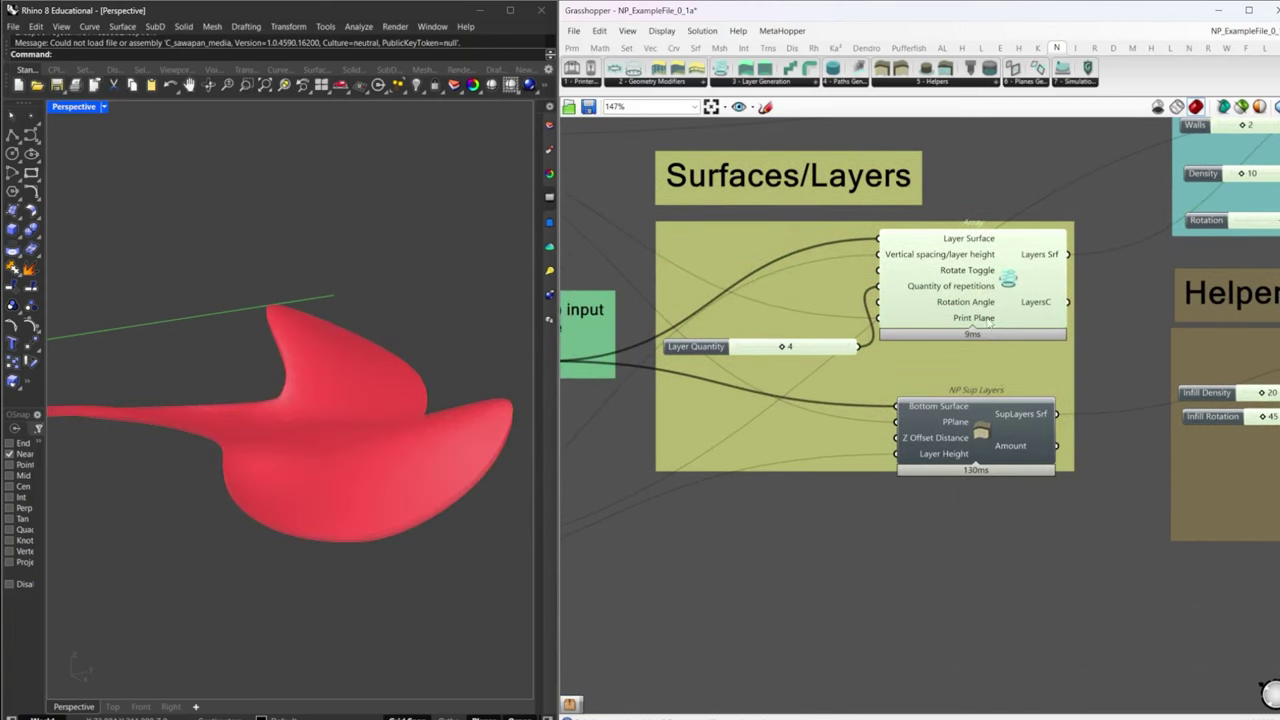
- Turn on the preview of the NP Sup Layers component and view its support layers beneath the fan
double_click(1005, 268)
scroll(1039, 465, up, 5)
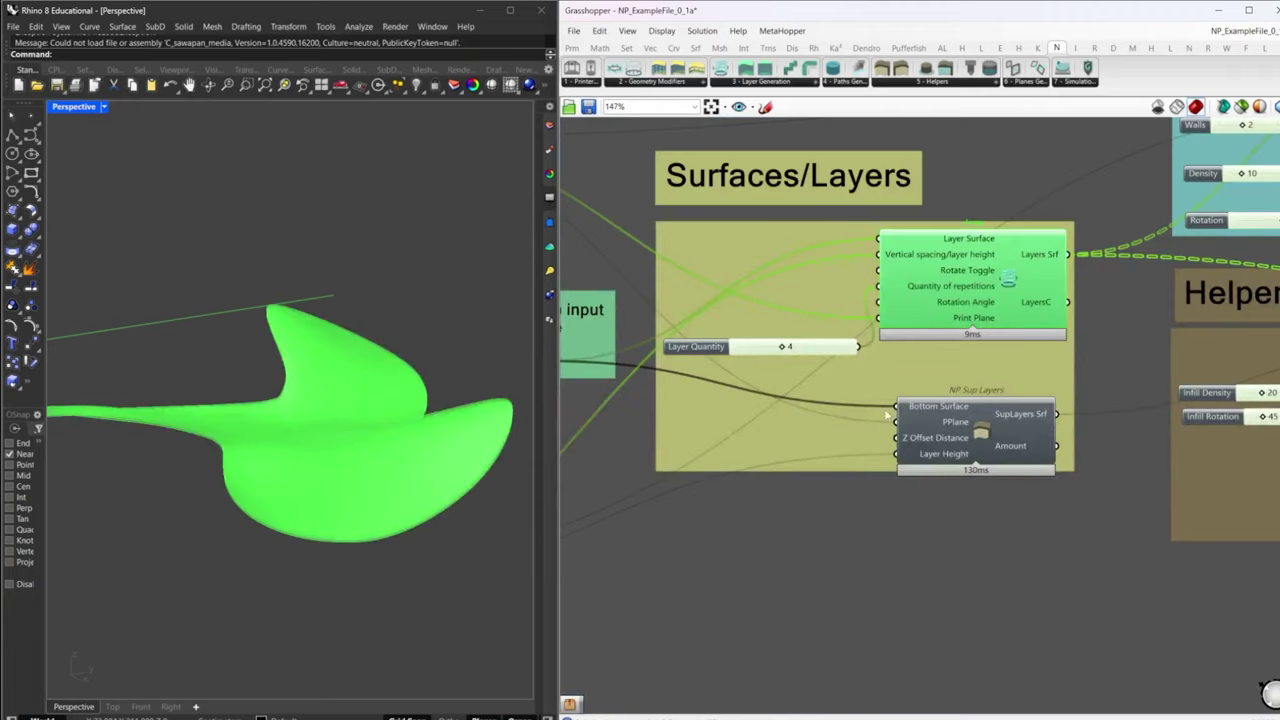
click(1003, 541)
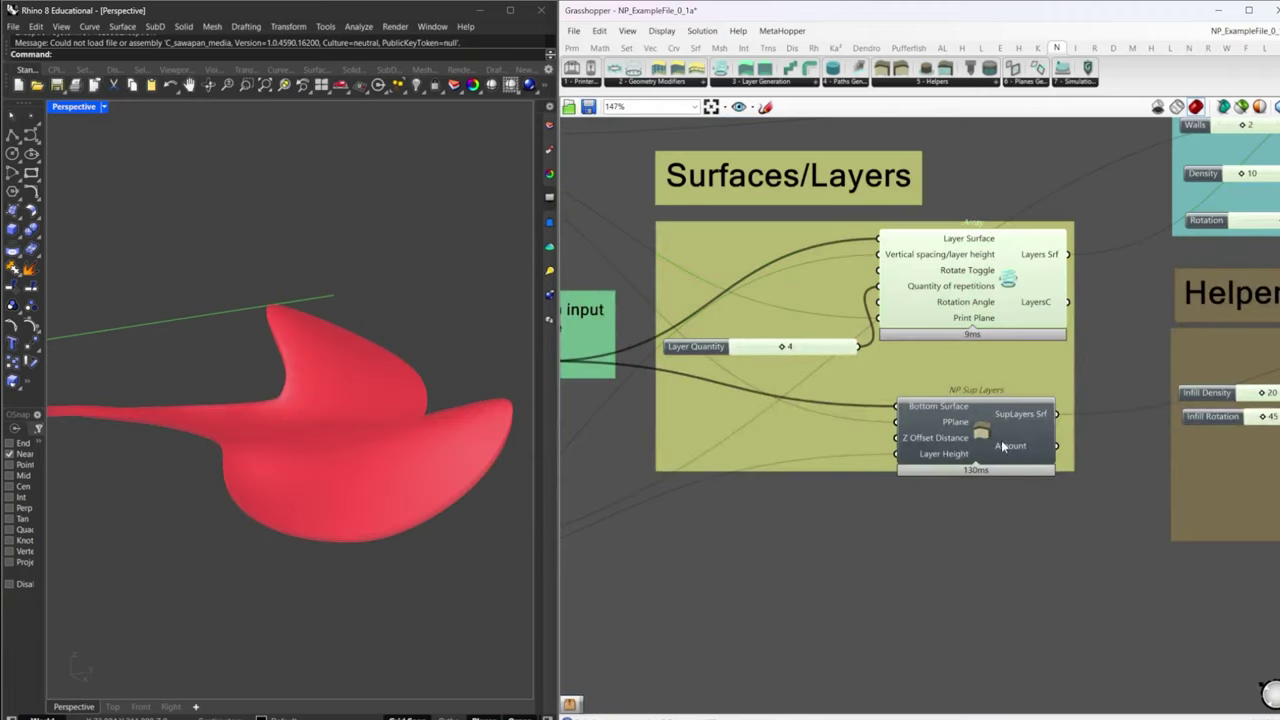
click(982, 435)
middle_click(982, 434)
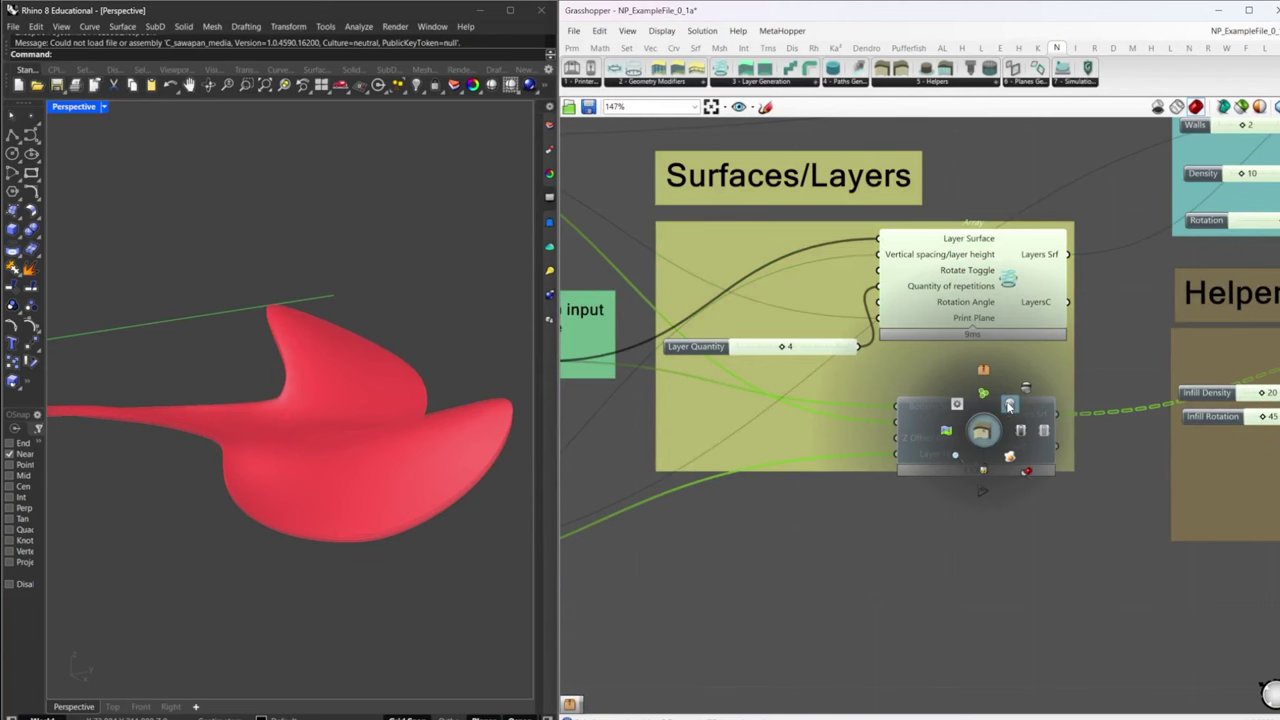
click(1010, 404)
click(939, 597)
mouse_move(377, 548)
right_down()
mouse_move(386, 523)
mouse_move(374, 531)
mouse_move(394, 549)
right_up()
scroll(394, 549, down, 4)
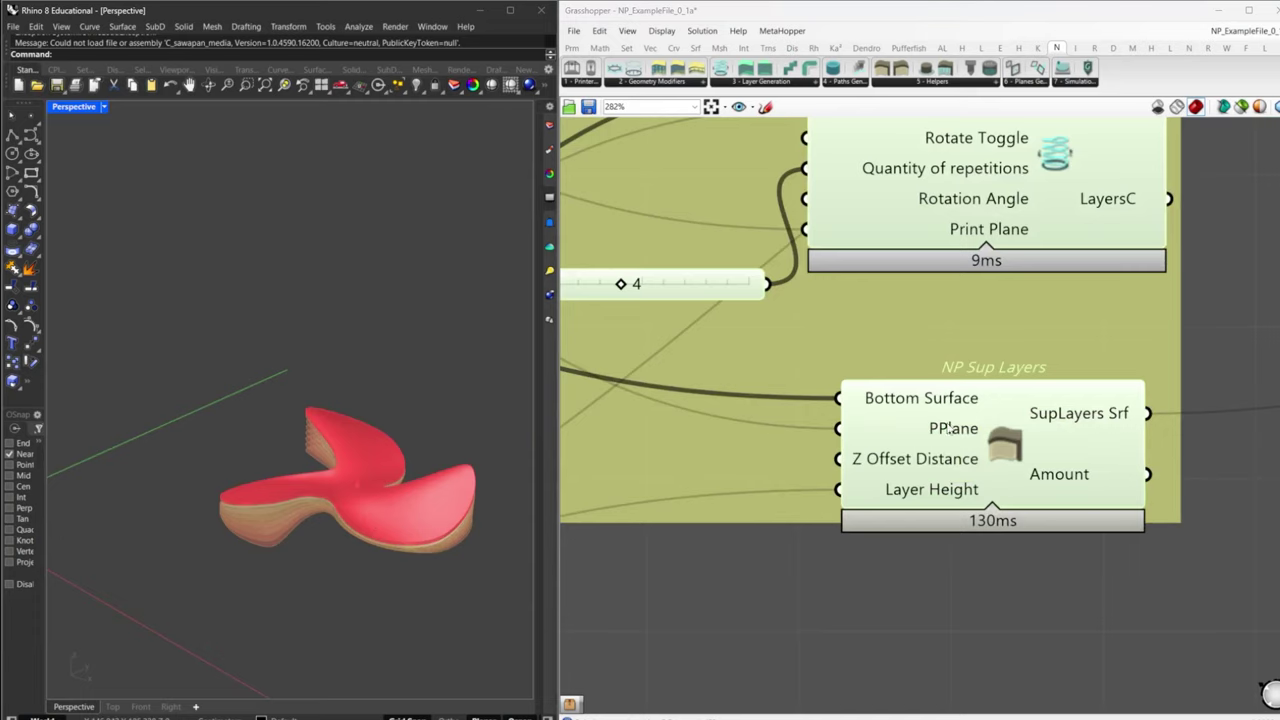
- Examine the NP Sup Layers inputs, compare its support layers with the Array layers, and trace the Brep feeding both components
scroll(800, 424, down, 4)
right_drag(680, 436, 945, 431)
right_drag(1087, 421, 957, 419)
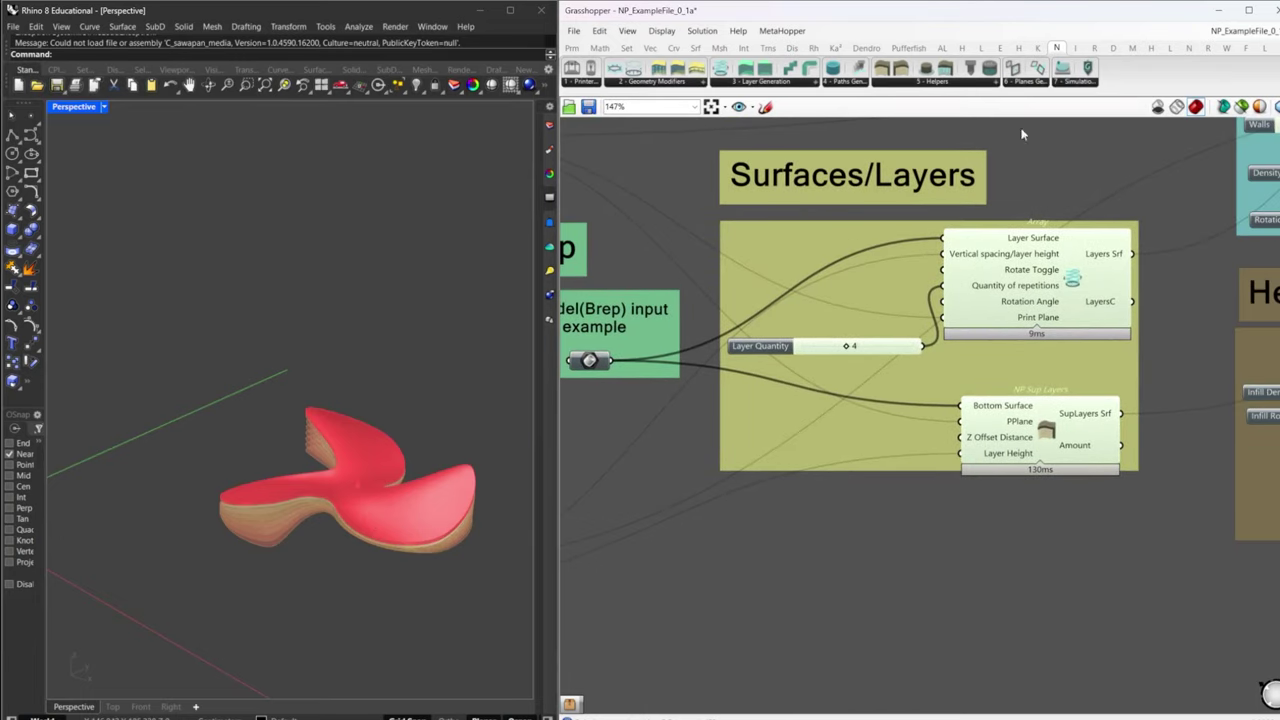
click(1094, 275)
right_drag(445, 465, 446, 429)
scroll(306, 471, up, 3)
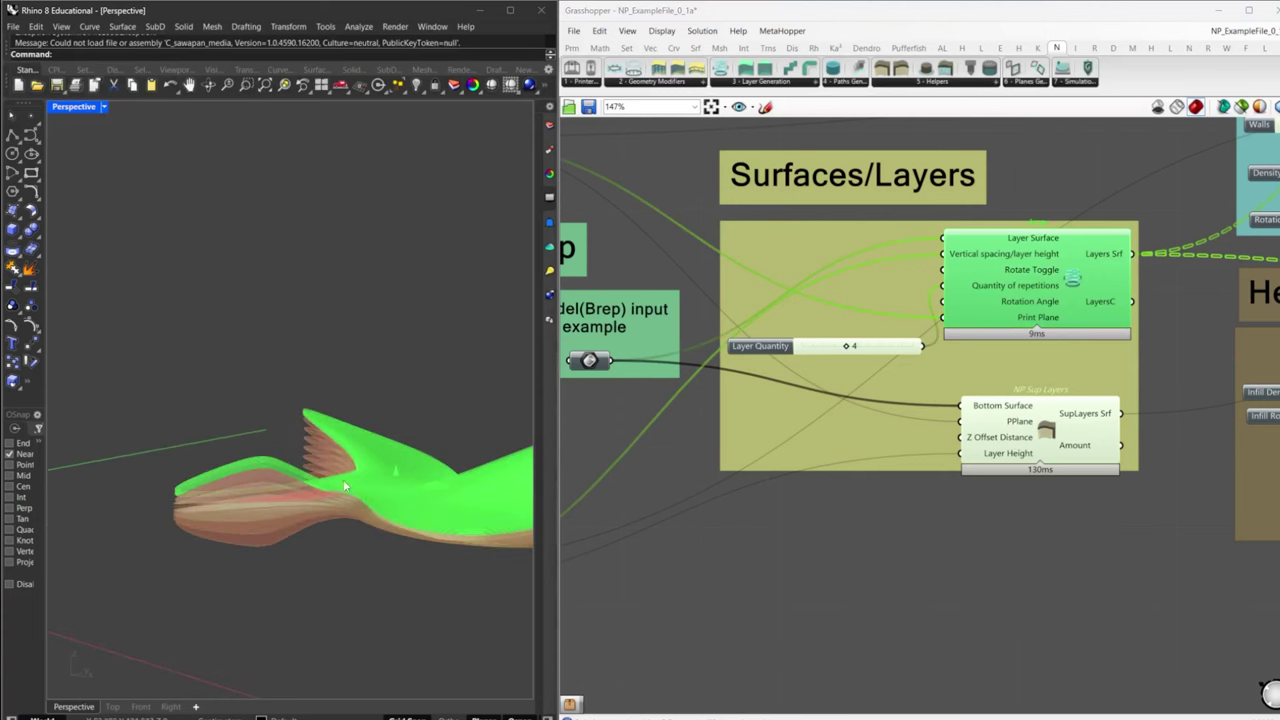
click(1077, 452)
right_drag(620, 330, 860, 347)
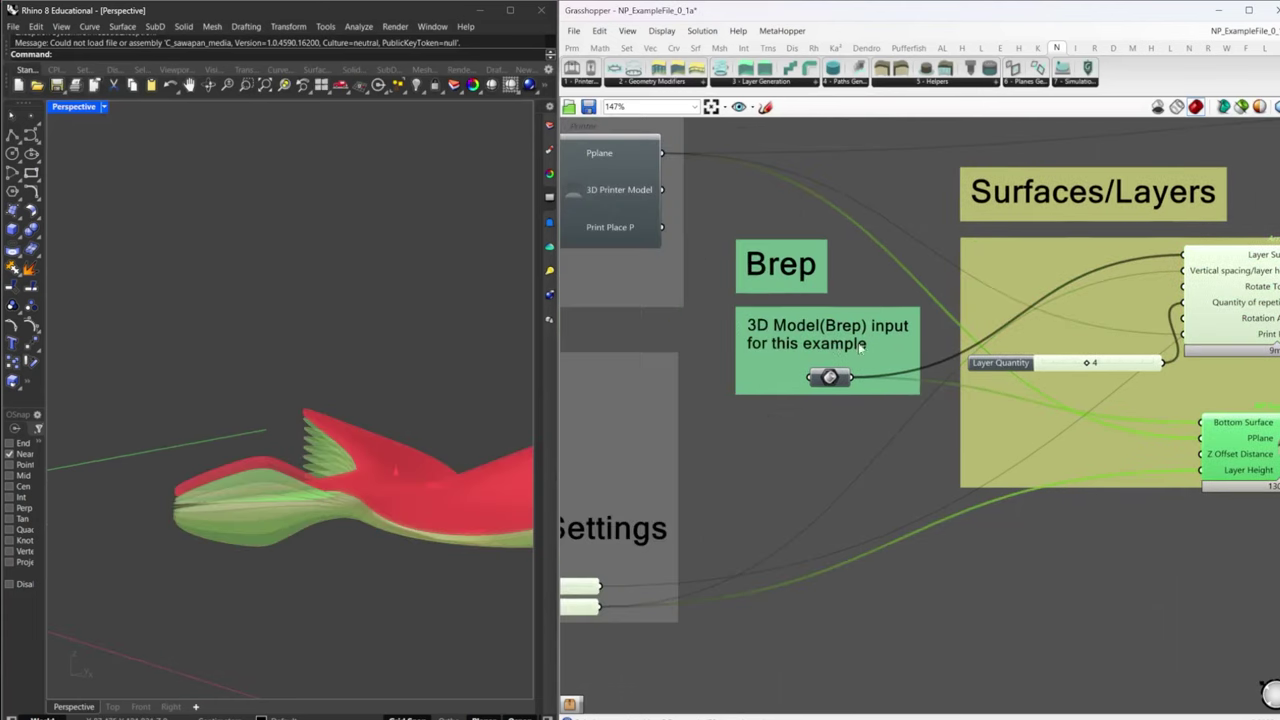
click(830, 376)
right_drag(1000, 420, 664, 386)
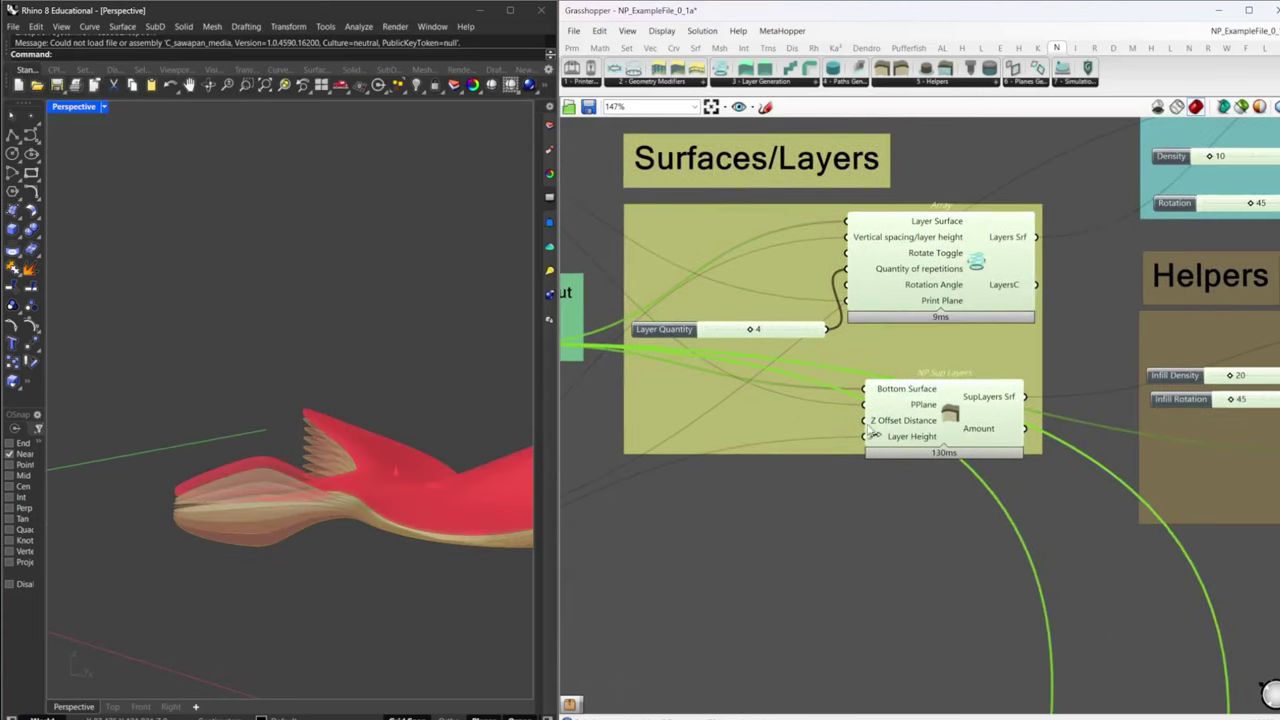
click(998, 414)
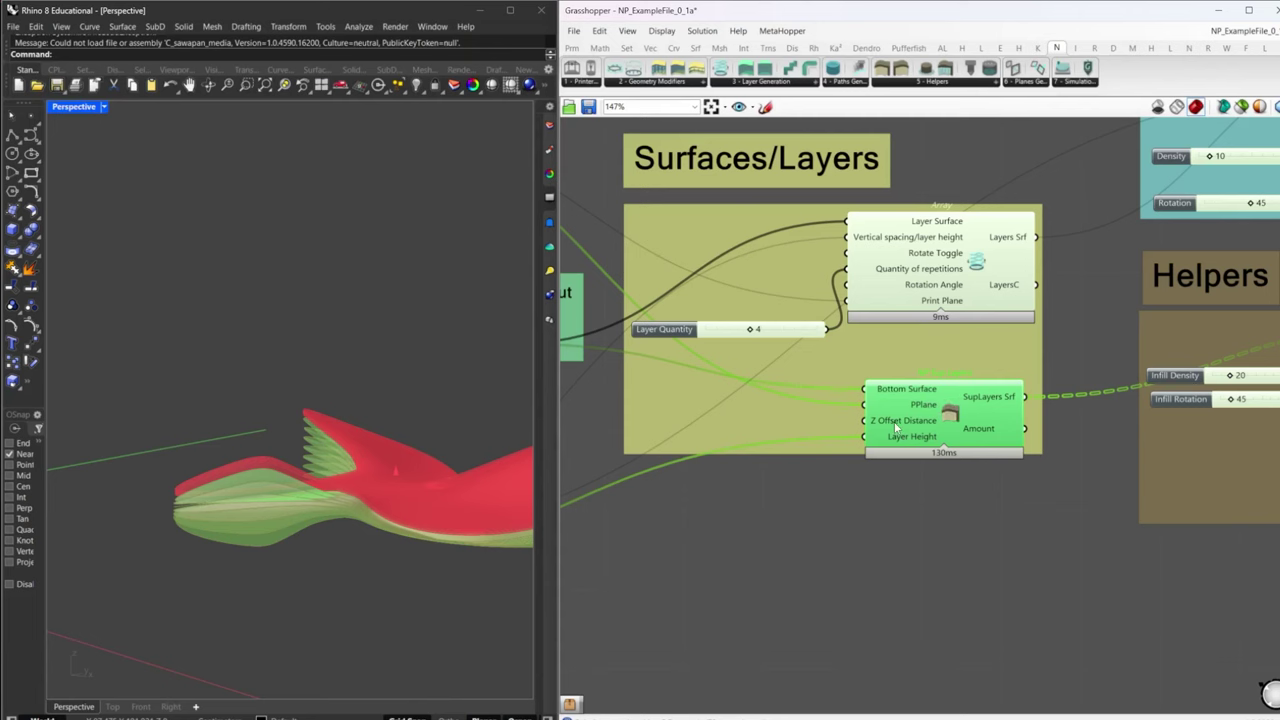
mouse_move(897, 426)
- Add a number slider of 0.6 to the Z Offset Distance input of NP Sup Layers and inspect the resulting gap up close
right_drag(233, 475, 212, 497)
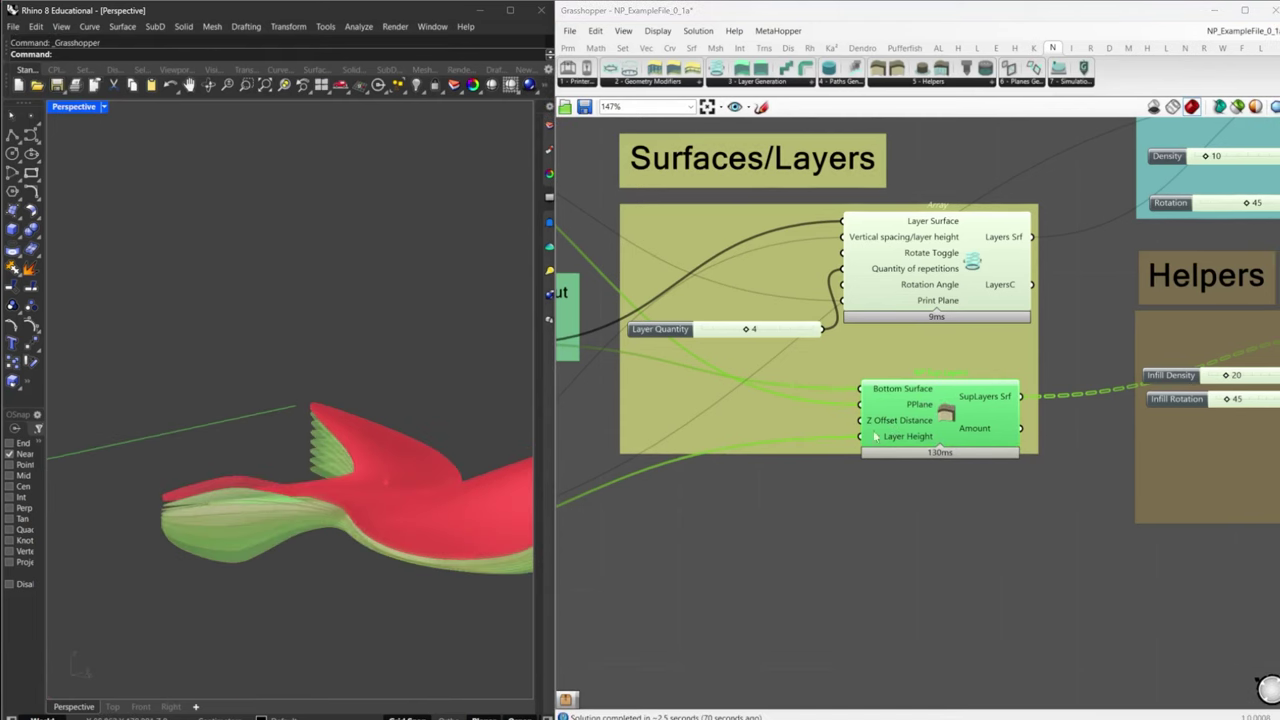
double_click(855, 518)
text(04)
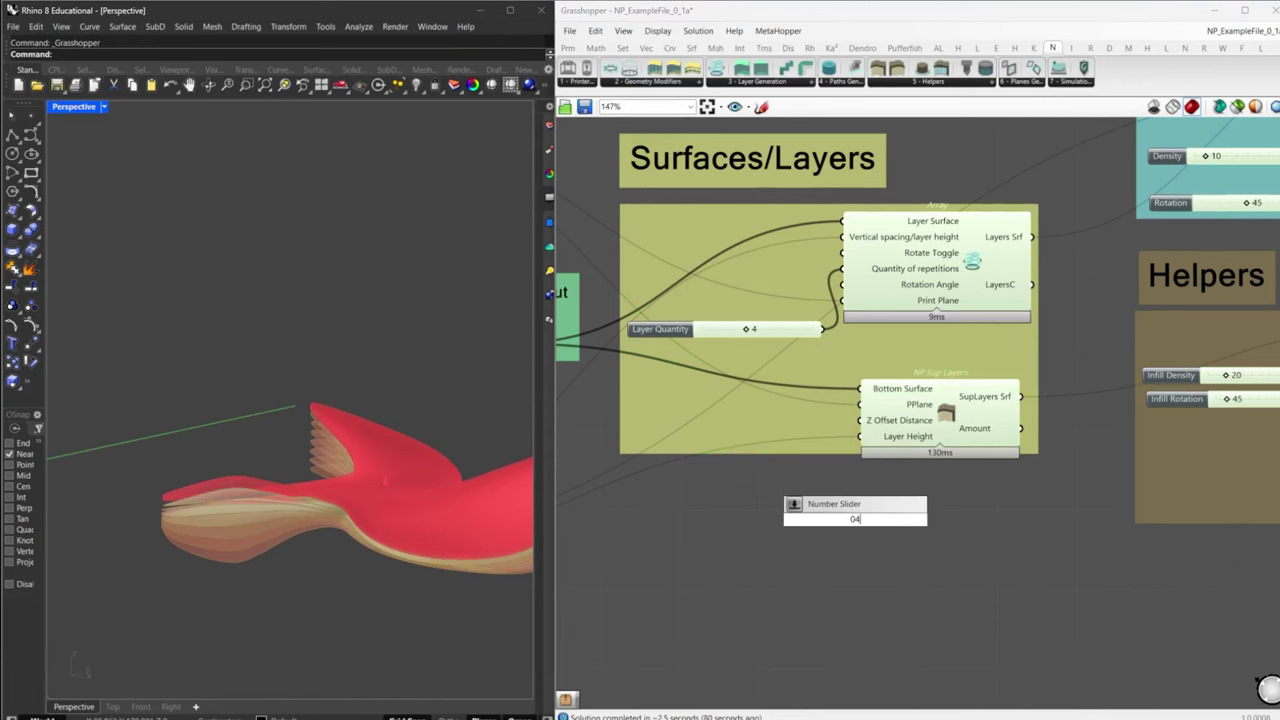
key(Return)
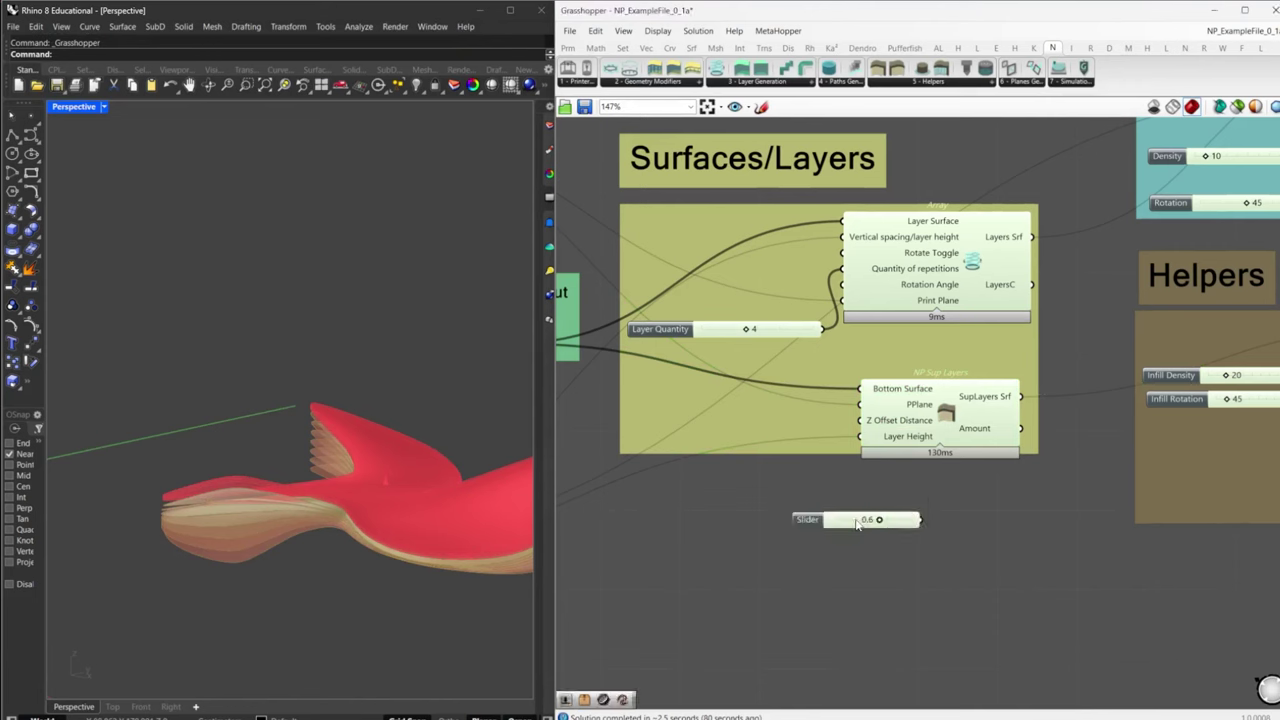
drag(875, 520, 780, 428)
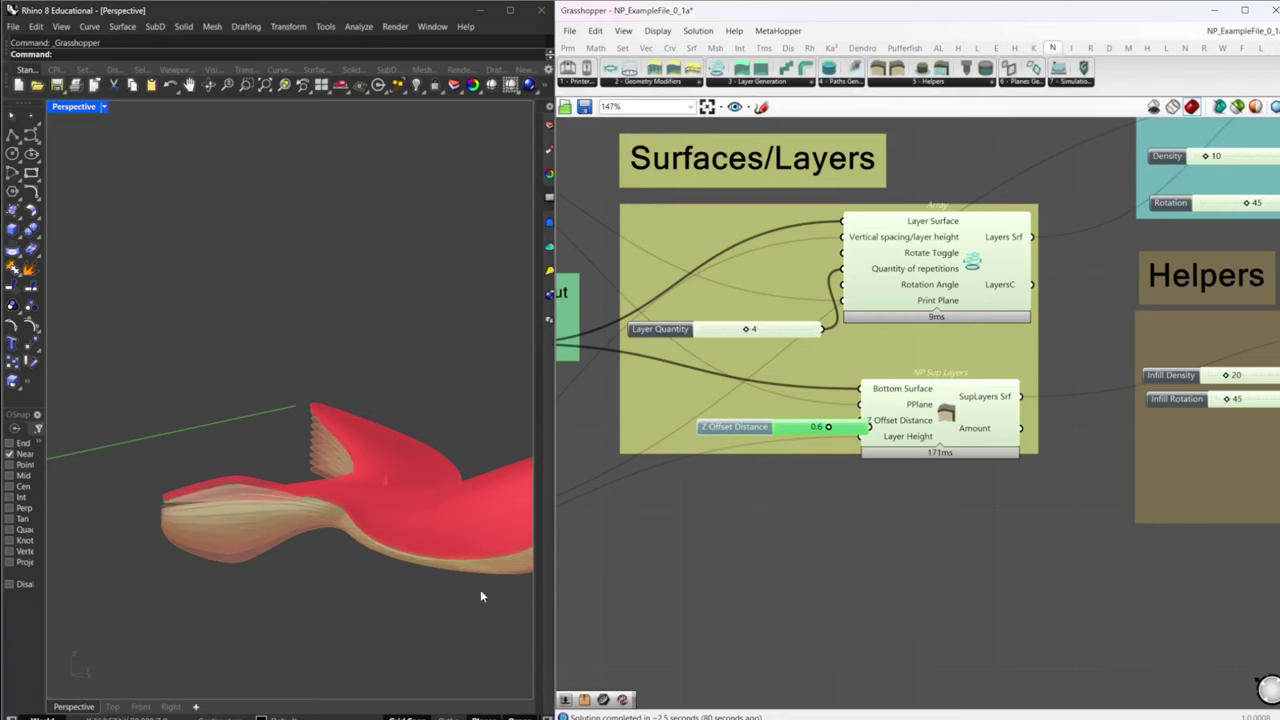
scroll(150, 535, up, 5)
scroll(164, 503, up, 3)
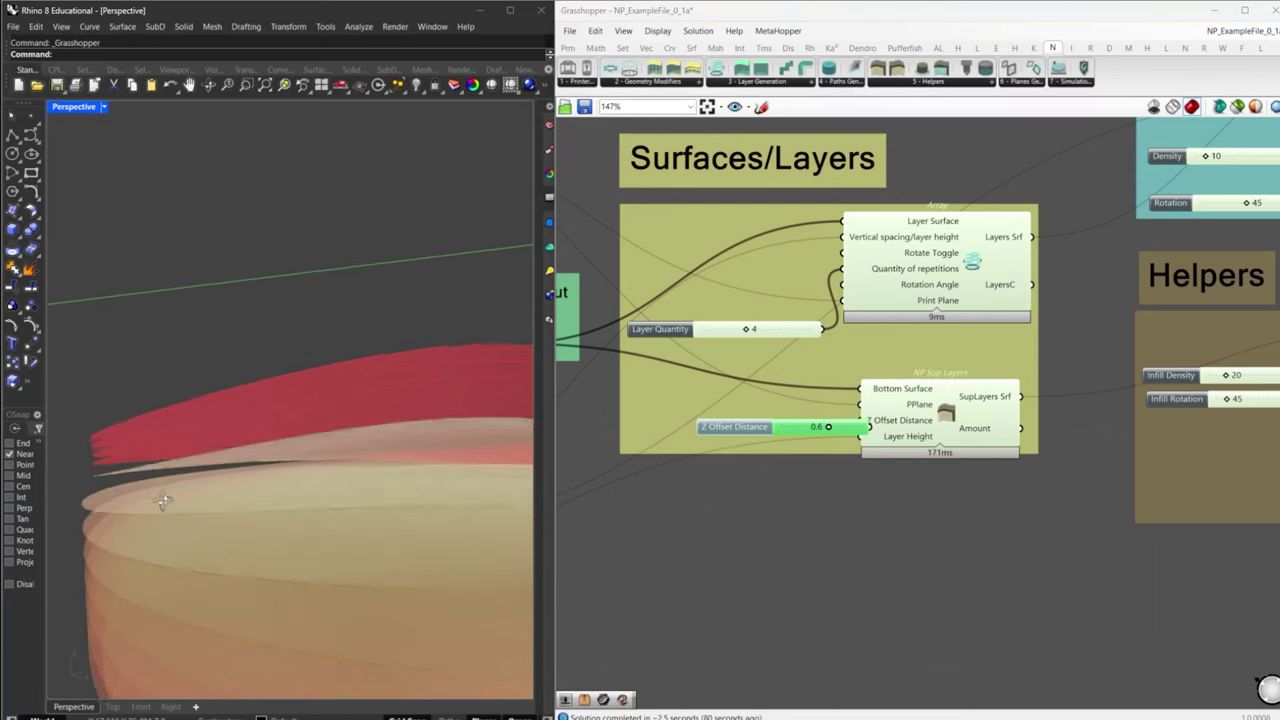
- Bring the whole fan back into view and move the Z Offset Distance slider clear of the NP Sup Layers component
scroll(138, 495, down, 6)
scroll(138, 495, down, 4)
mouse_move(272, 540)
right_down()
mouse_move(391, 543)
mouse_move(282, 541)
right_up()
click(992, 561)
drag(799, 429, 748, 429)
- Trace the Layer Height input of NP Sup Layers back to the Slicing Control Settings and examine the Nozzle Size and Layer Height sliders
click(969, 431)
right_drag(833, 563, 1152, 486)
scroll(790, 539, down, 2)
right_drag(790, 539, 1038, 516)
scroll(675, 521, up, 3)
right_drag(835, 469, 714, 472)
scroll(691, 474, down, 2)
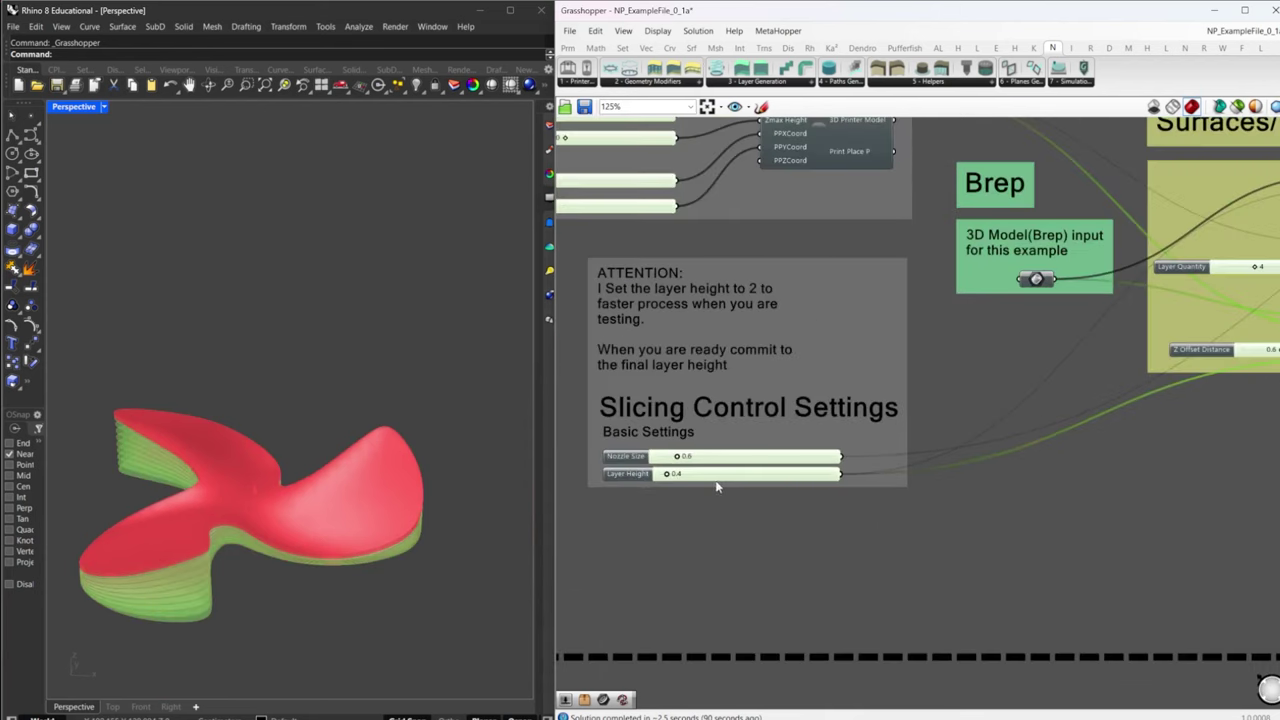
scroll(716, 487, up, 1)
scroll(729, 492, down, 1)
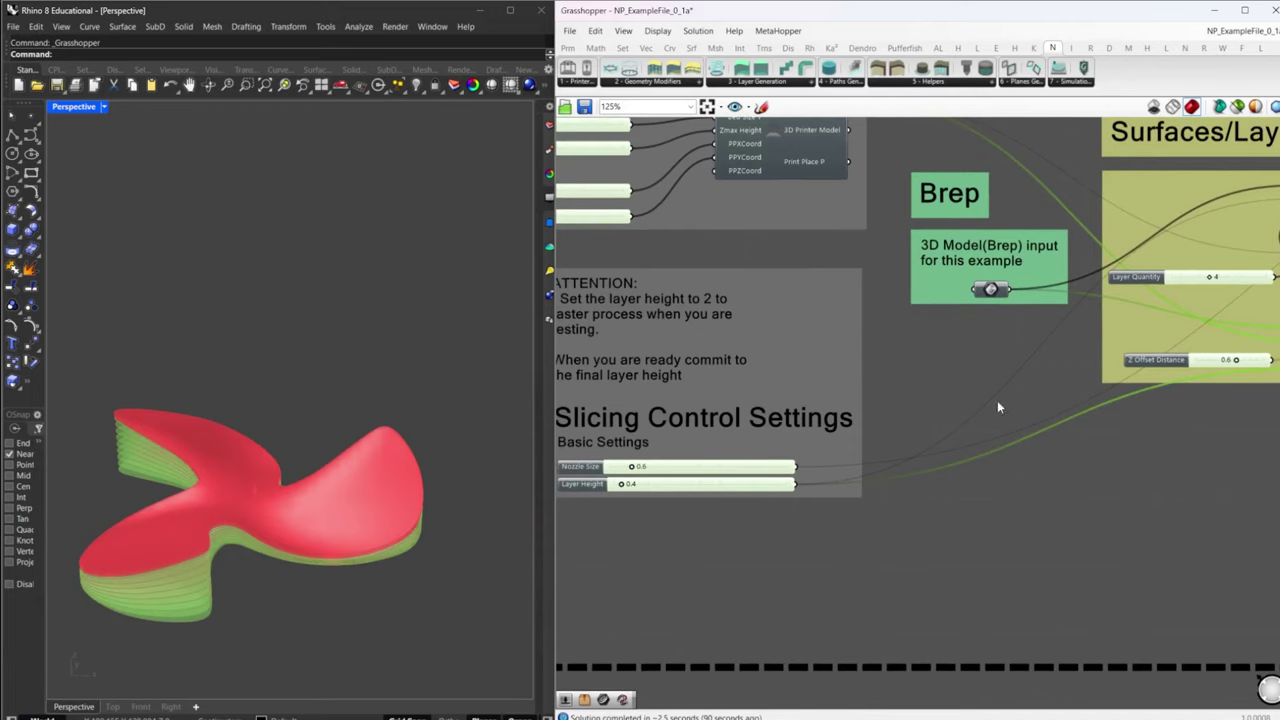
- Place a Planar Layers component above the Surfaces/Layers group and delete it again
right_drag(1080, 376, 886, 461)
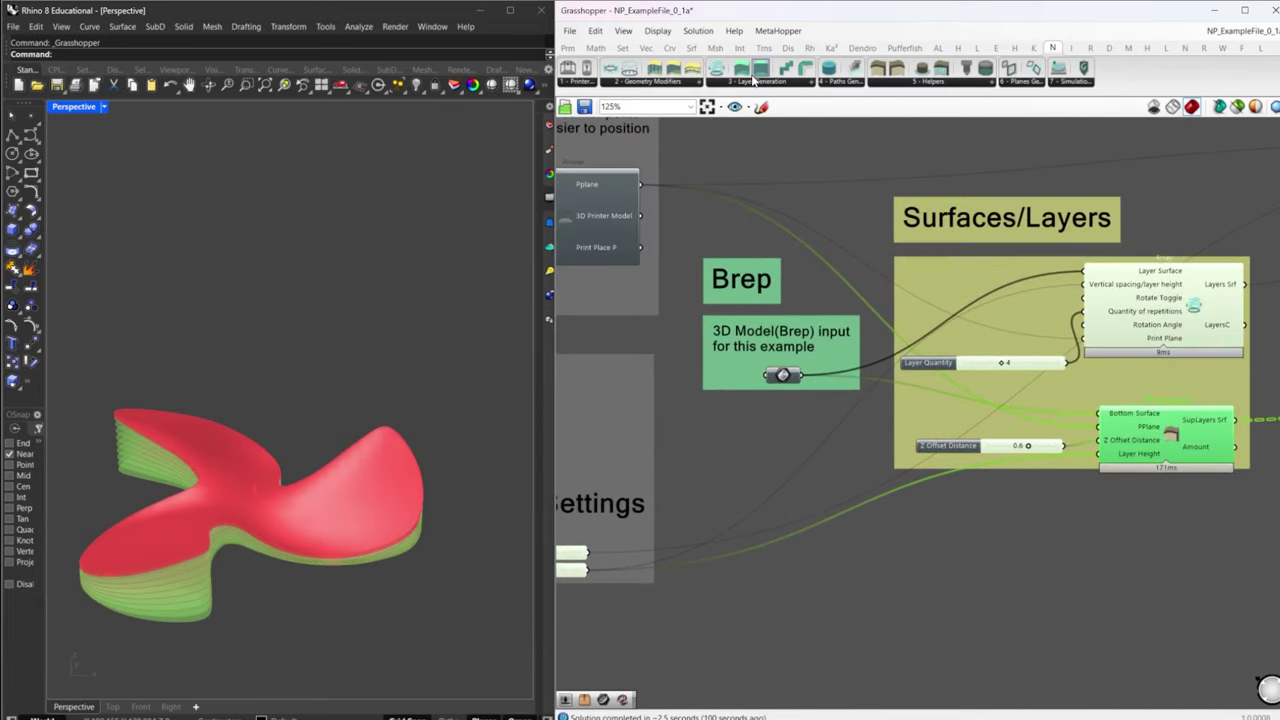
drag(760, 68, 865, 158)
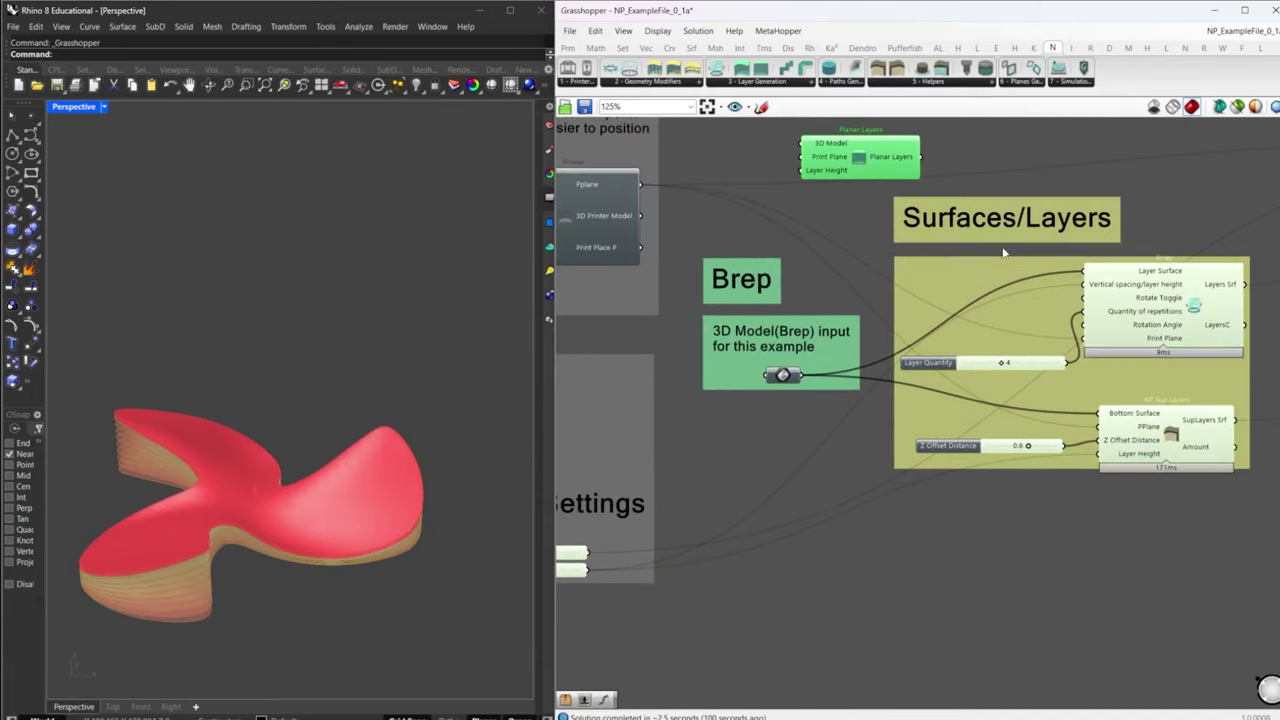
key(Delete)
- Go to the Curve/Paths group and turn off the preview of all components in the definition
scroll(736, 284, down, 5)
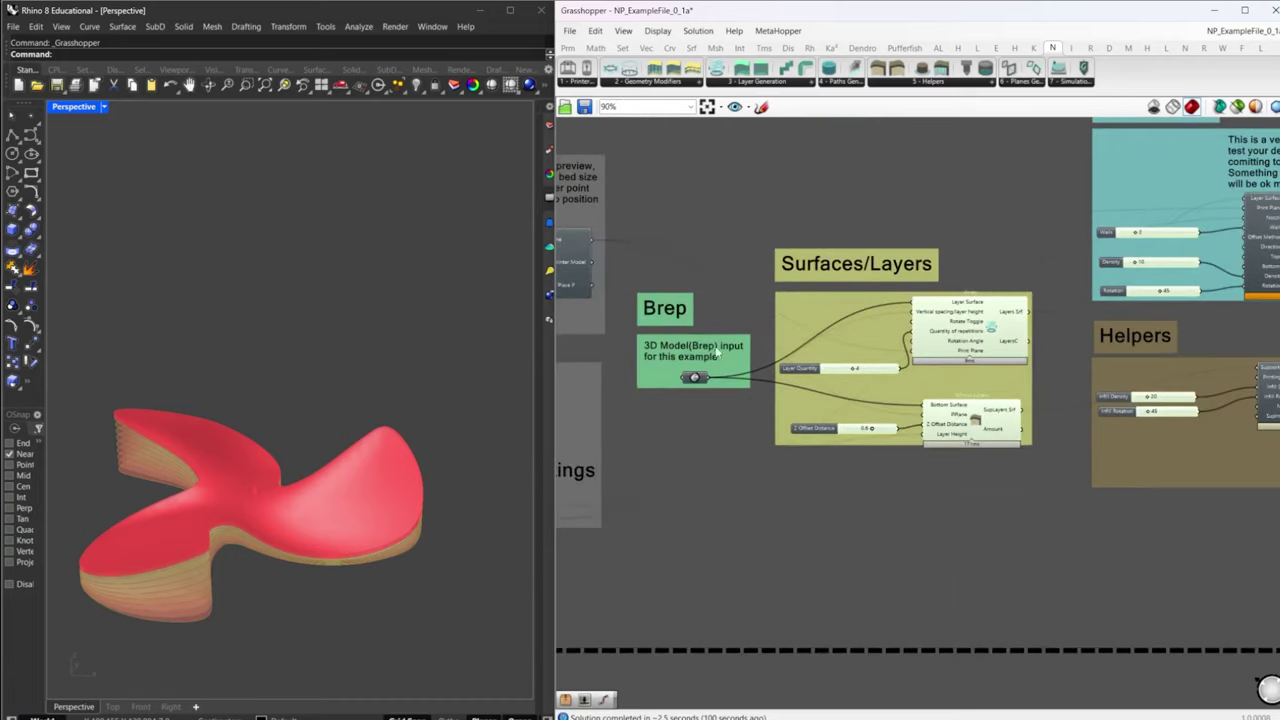
scroll(979, 406, up, 2)
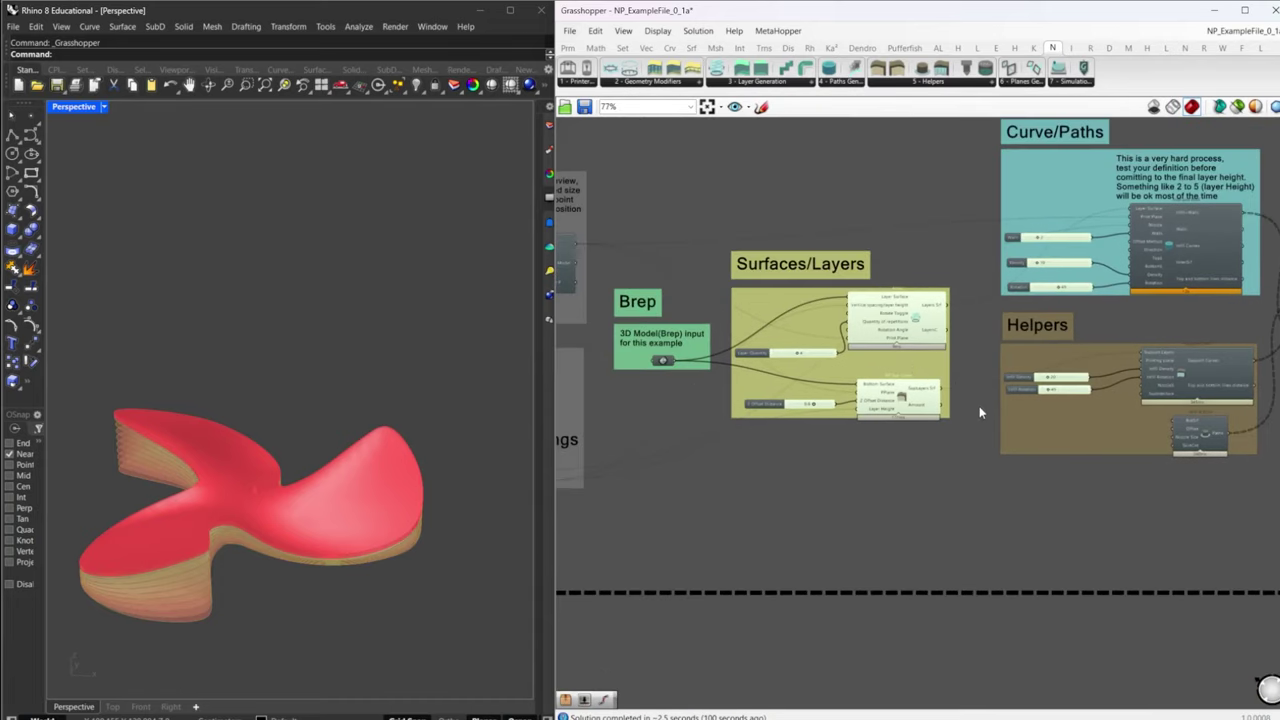
scroll(813, 338, up, 2)
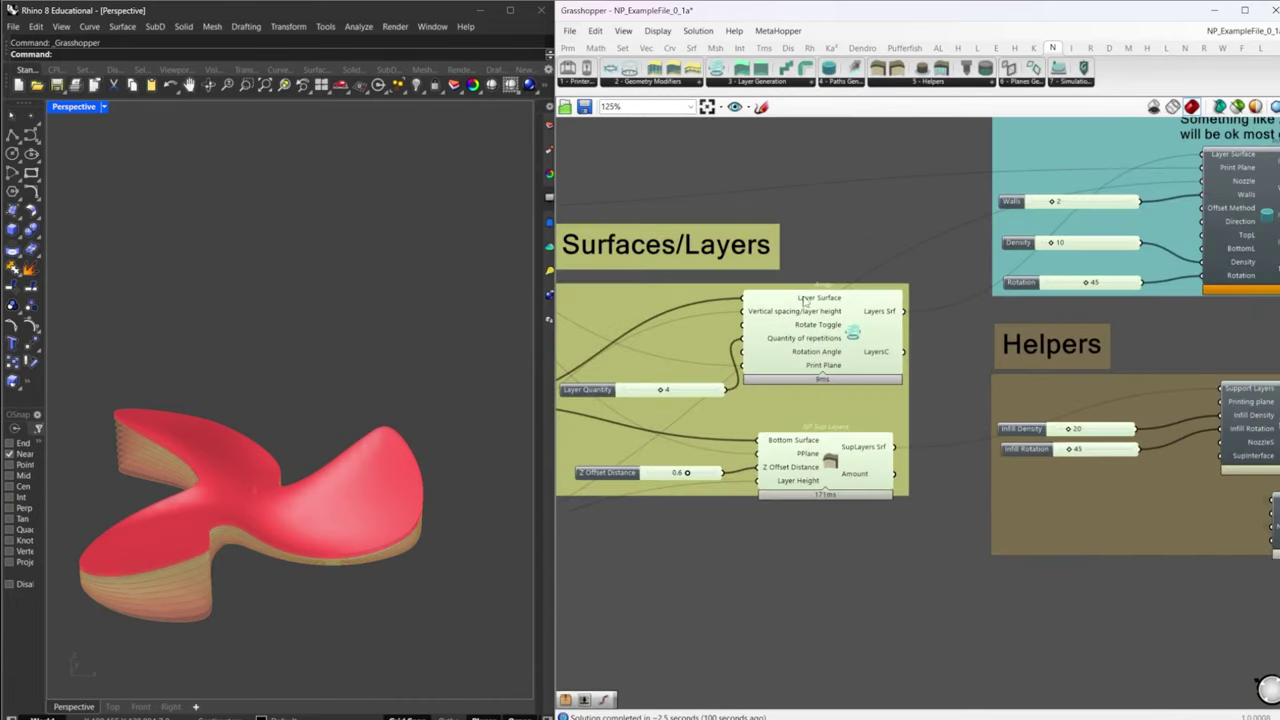
scroll(969, 369, up, 2)
right_drag(1000, 364, 705, 388)
right_drag(1108, 202, 933, 307)
scroll(962, 300, down, 2)
click(966, 327)
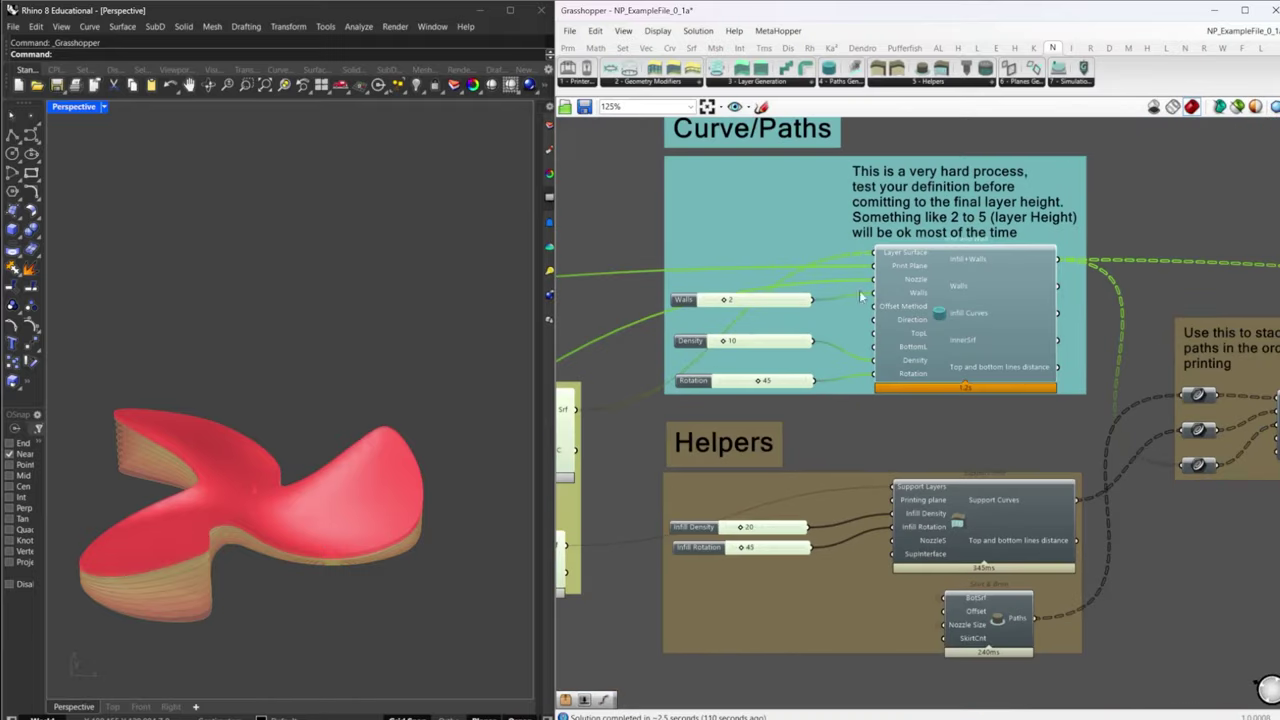
key(ctrl+a)
middle_click(898, 327)
click(942, 284)
click(1087, 237)
- Turn on the preview of the Infill and Wall component in the Curve/Paths group and view its paths on the fan
click(984, 311)
key(space)
click(940, 318)
click(1136, 205)
right_drag(364, 467, 330, 455)
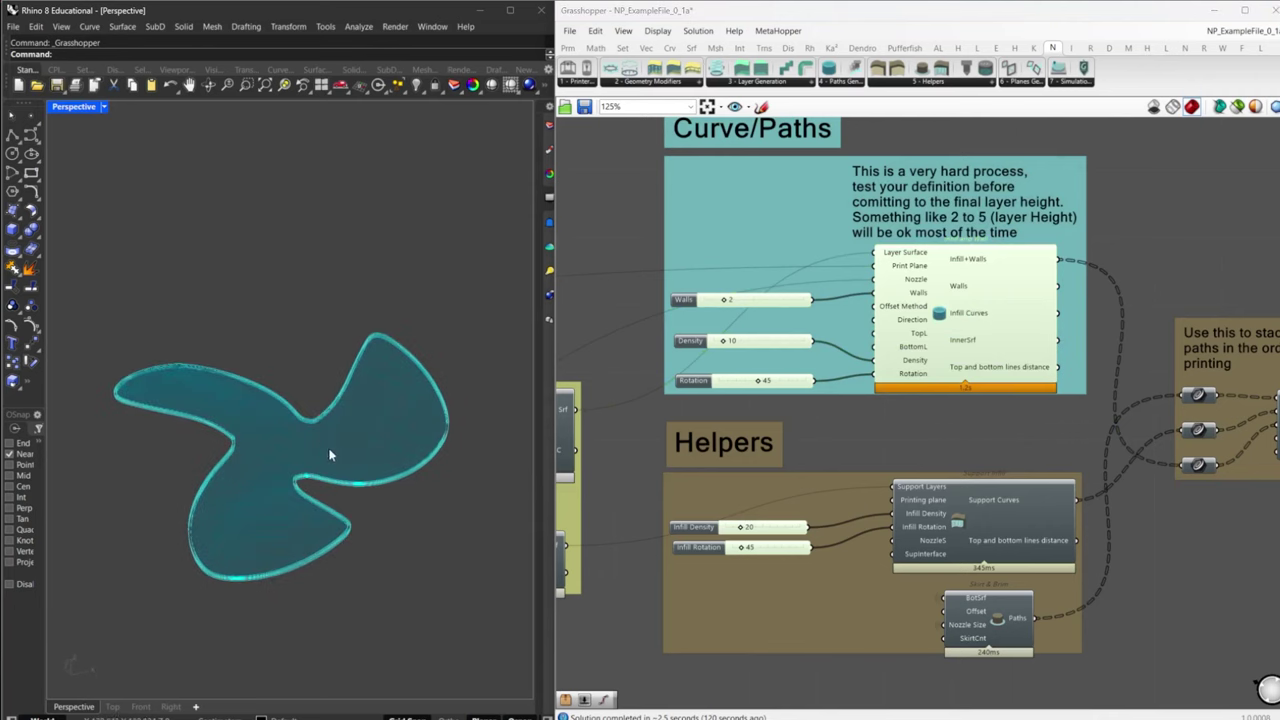
right_drag(380, 422, 352, 400)
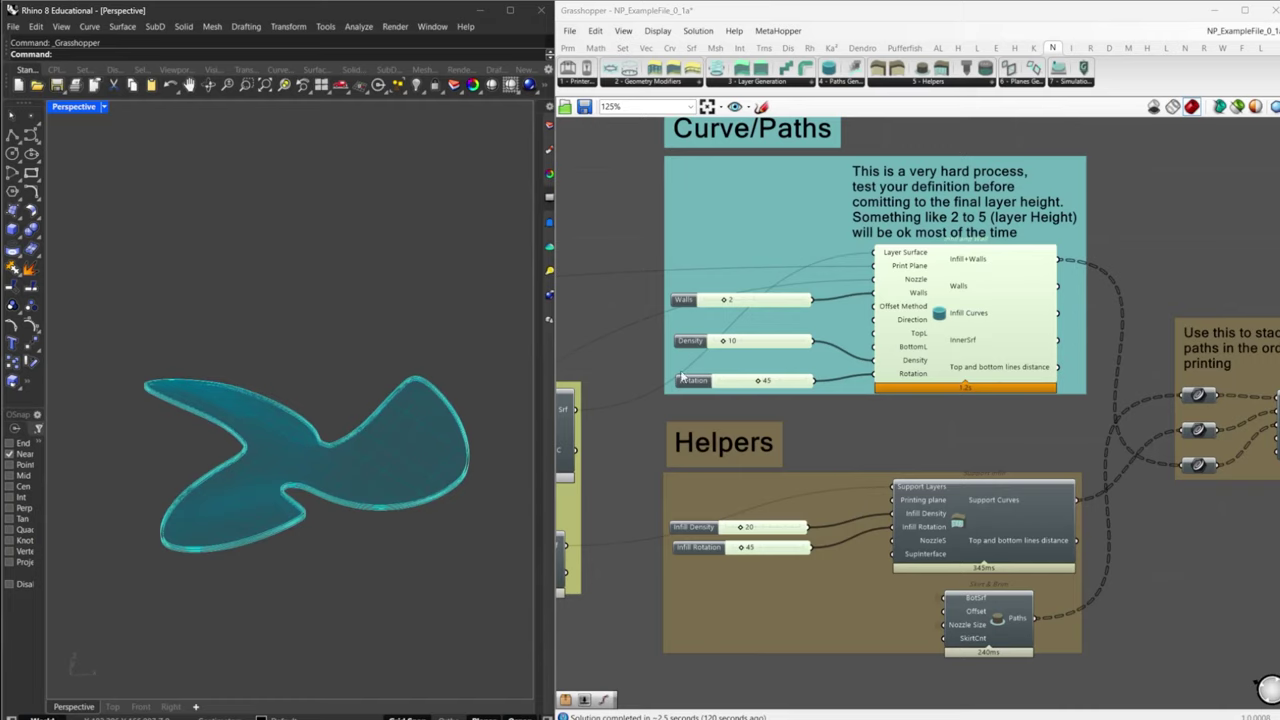
- Check what feeds the Layer Surface input by briefly previewing the Array component's layers, and hide them again
right_drag(681, 377, 895, 330)
mouse_move(1137, 214)
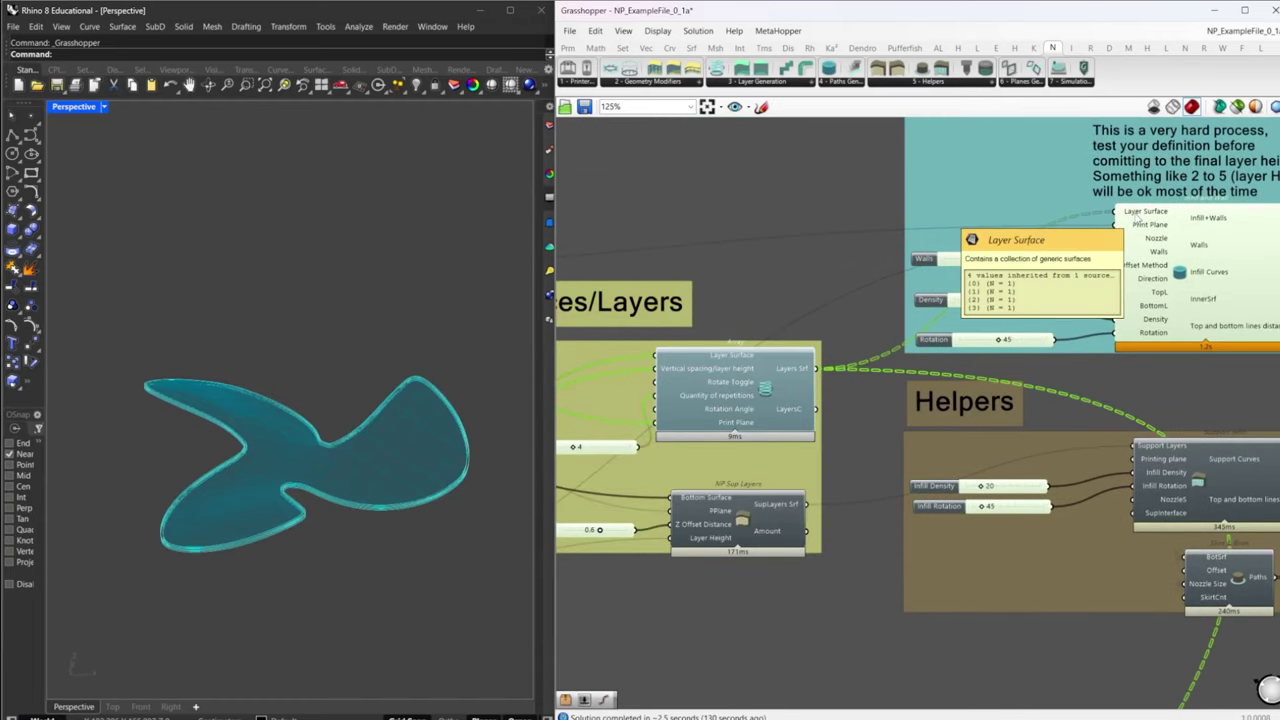
middle_click(786, 385)
middle_click(788, 372)
click(814, 346)
right_drag(342, 487, 360, 440)
middle_click(740, 390)
click(778, 342)
click(742, 318)
- Set the Density slider in the Curve/Paths group to 20 and the Rotation slider to 60
right_drag(283, 430, 302, 497)
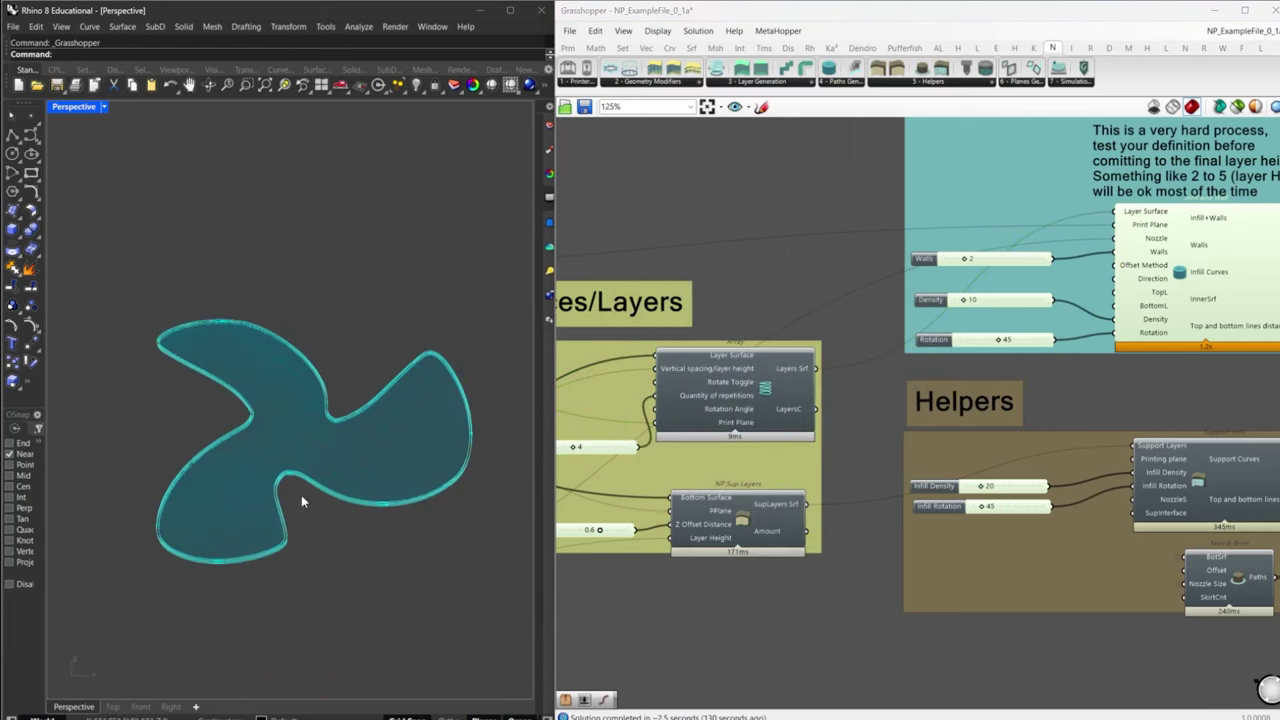
scroll(1088, 308, up, 5)
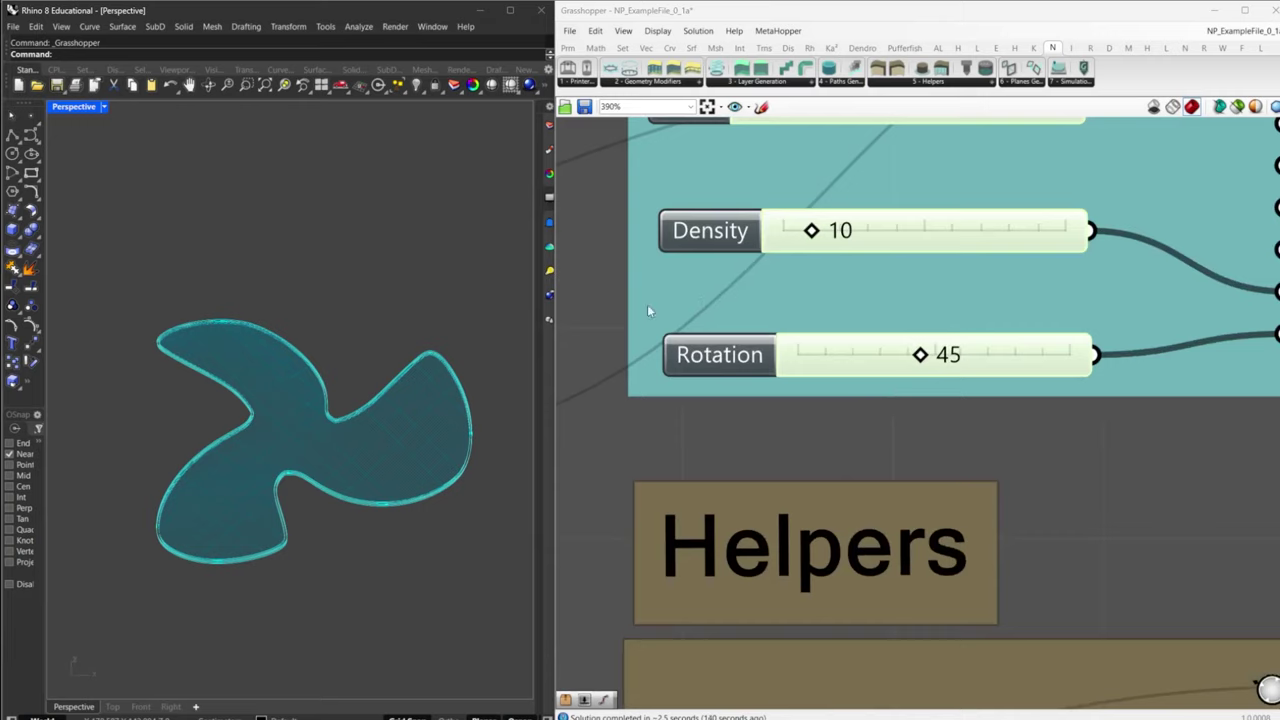
right_drag(818, 218, 806, 339)
double_click(806, 340)
text(20)
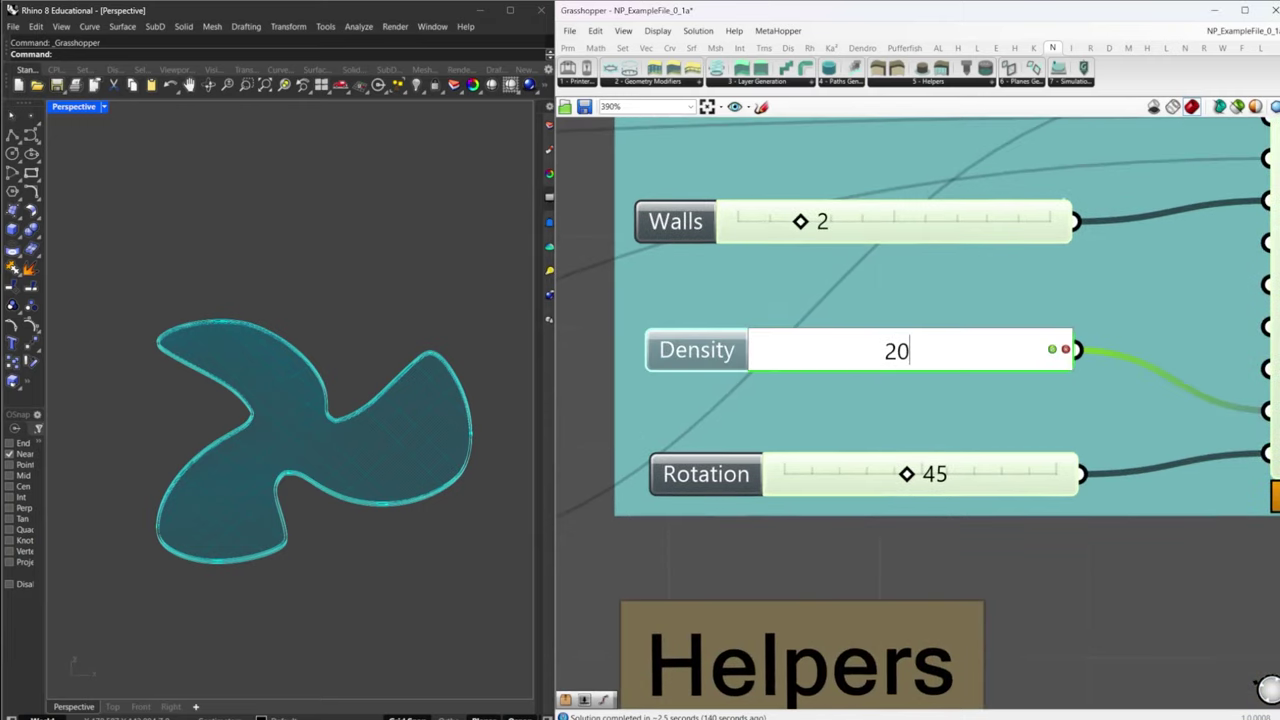
key(Return)
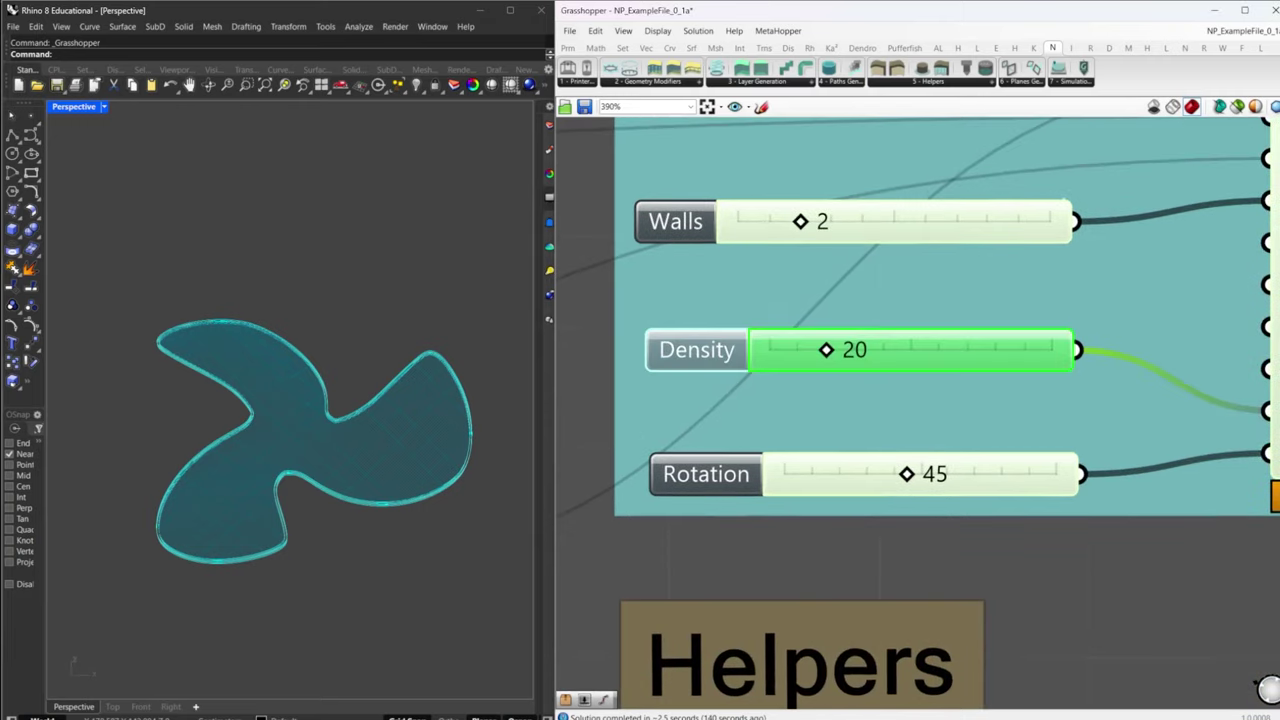
double_click(882, 479)
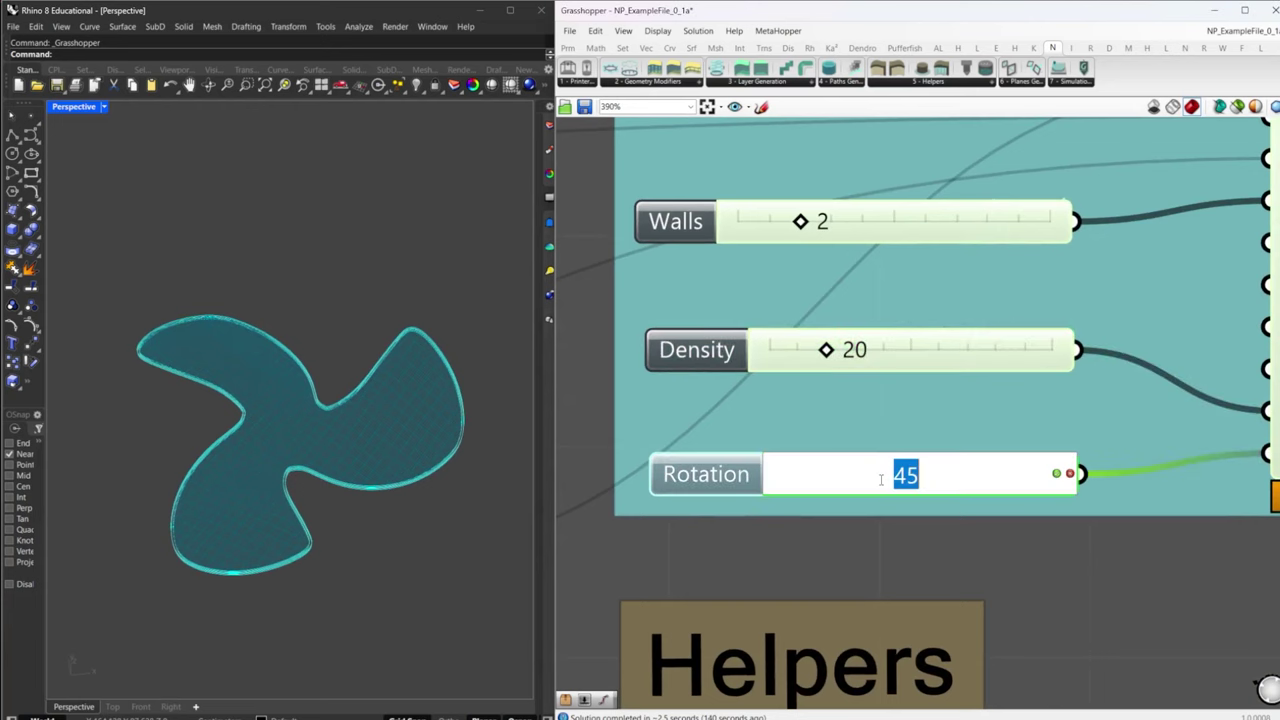
text(60)
key(Return)
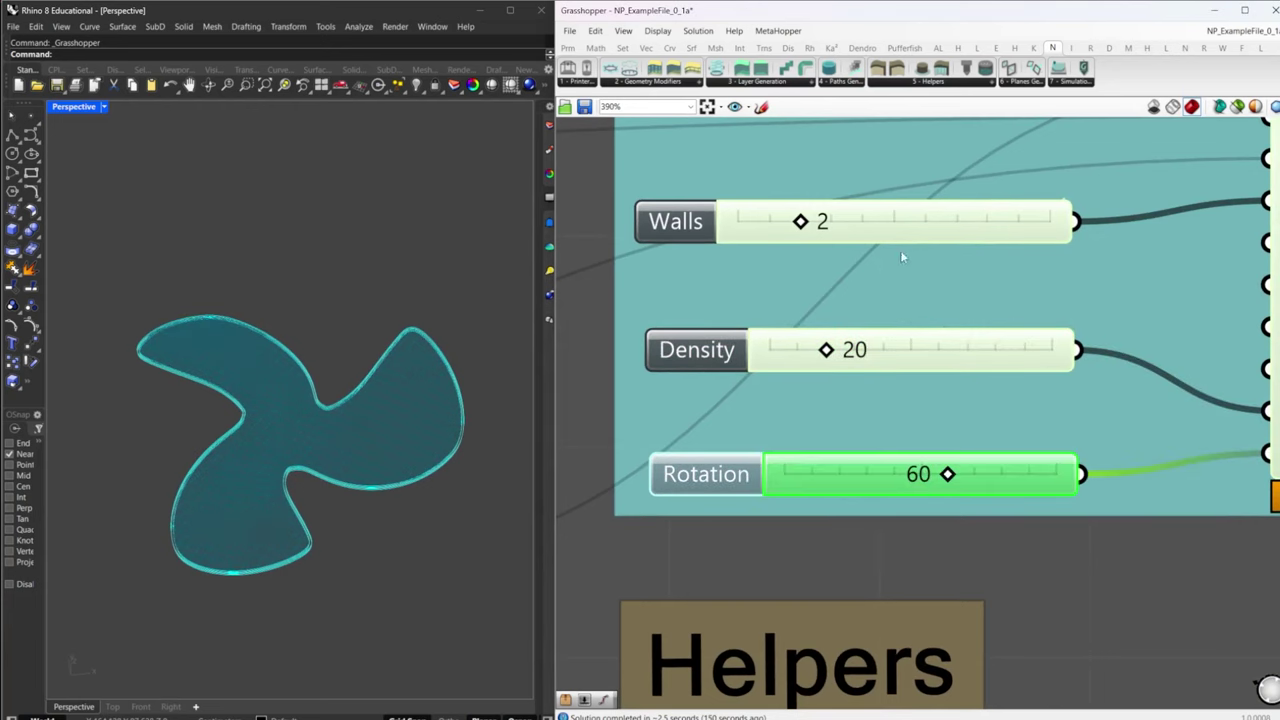
- Set the Walls slider in the Curve/Paths group to 4 and view the fan's wall paths up close
right_drag(834, 234, 871, 338)
double_click(871, 338)
text(4)
key(Return)
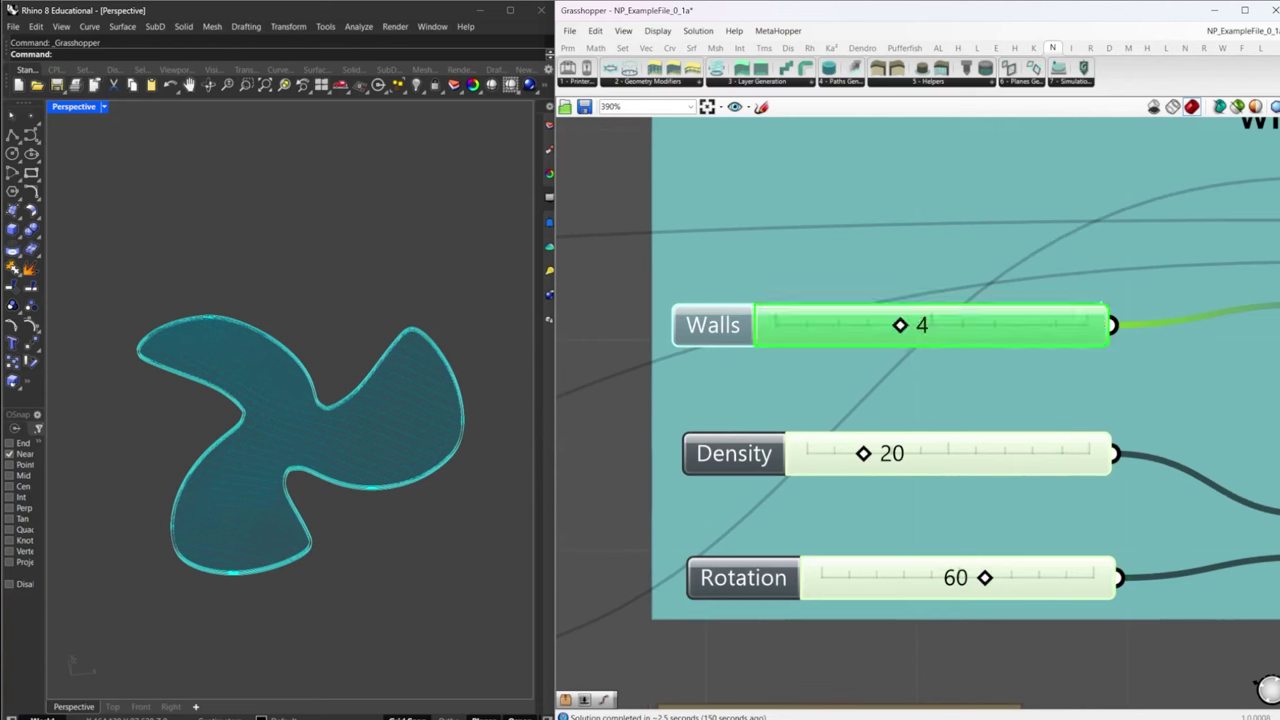
right_drag(508, 396, 429, 451)
scroll(406, 434, up, 5)
scroll(341, 447, down, 5)
right_drag(306, 449, 240, 520)
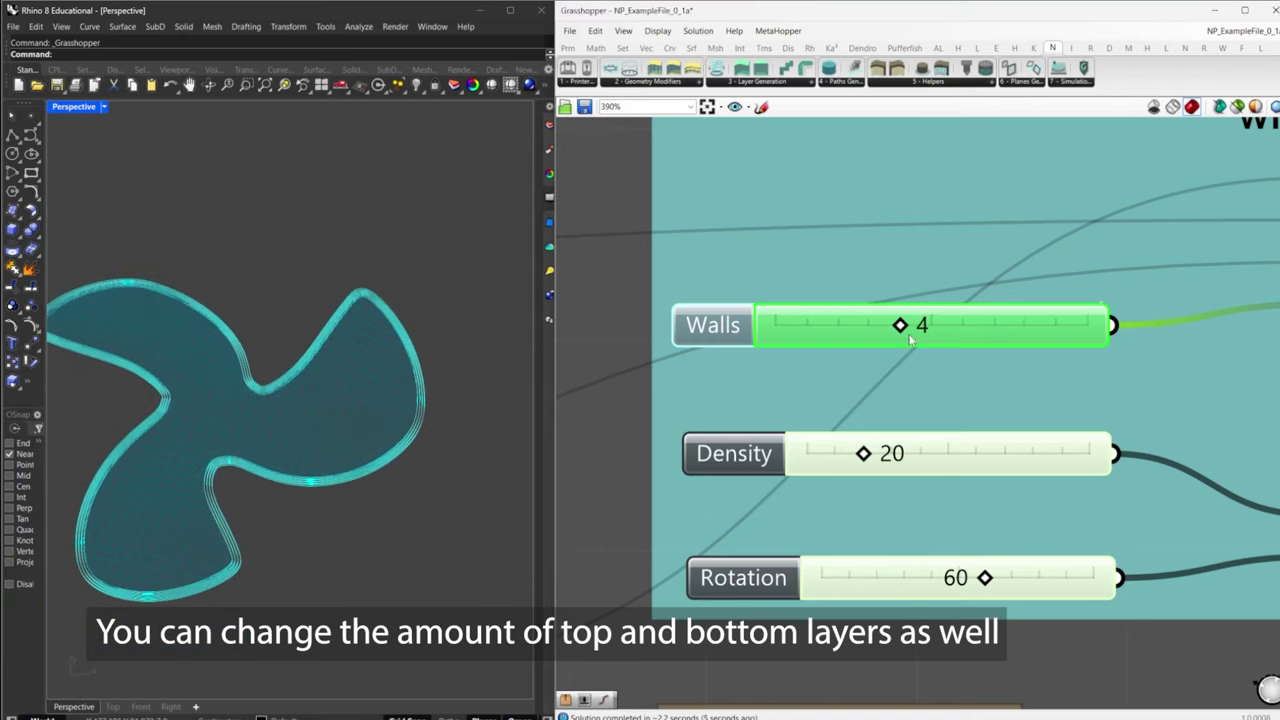
double_click(910, 340)
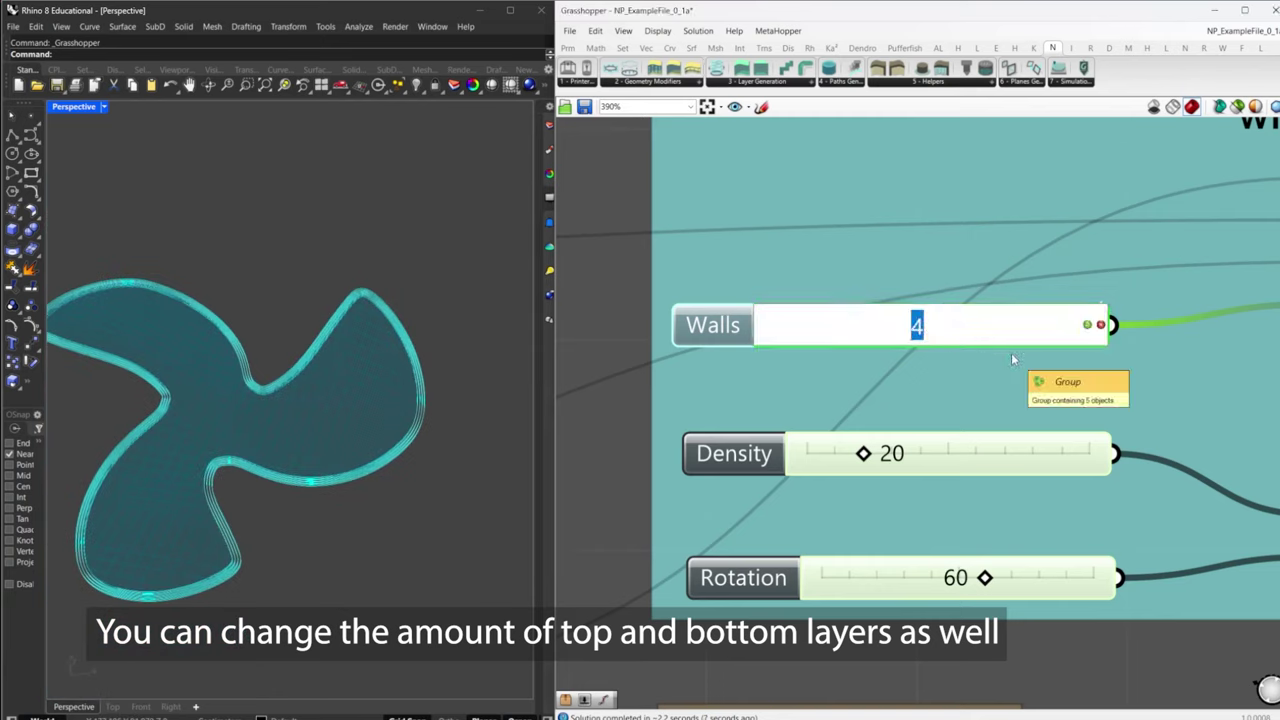
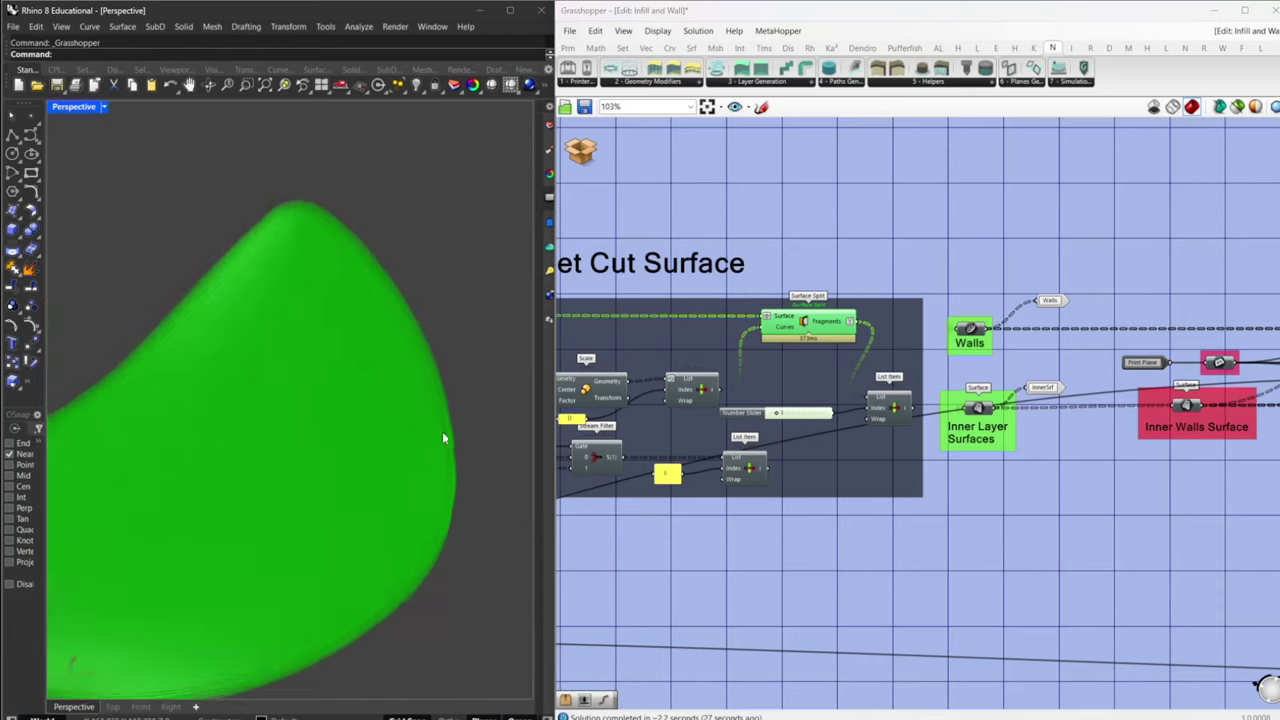
- Hide the Surface Split preview and turn on the preview of the Inner Layer Surfaces parameter on the whole fan
scroll(436, 480, down, 6)
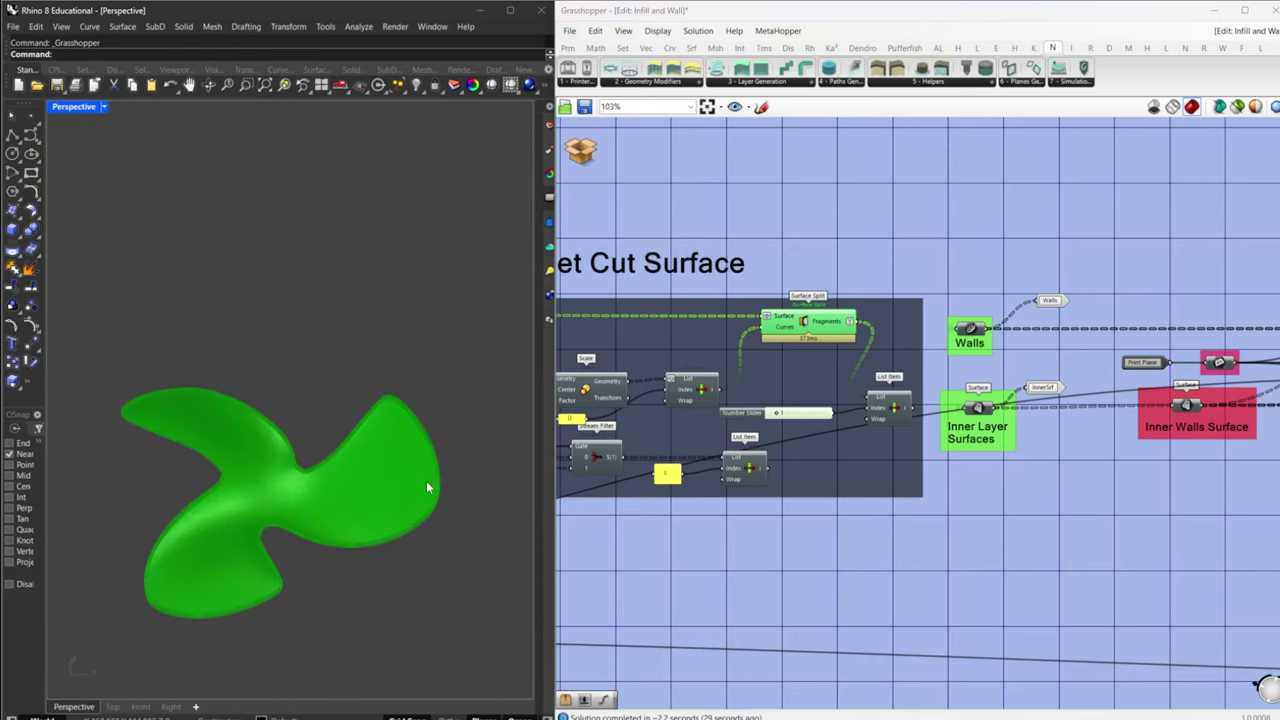
click(980, 418)
click(825, 319)
middle_click(825, 318)
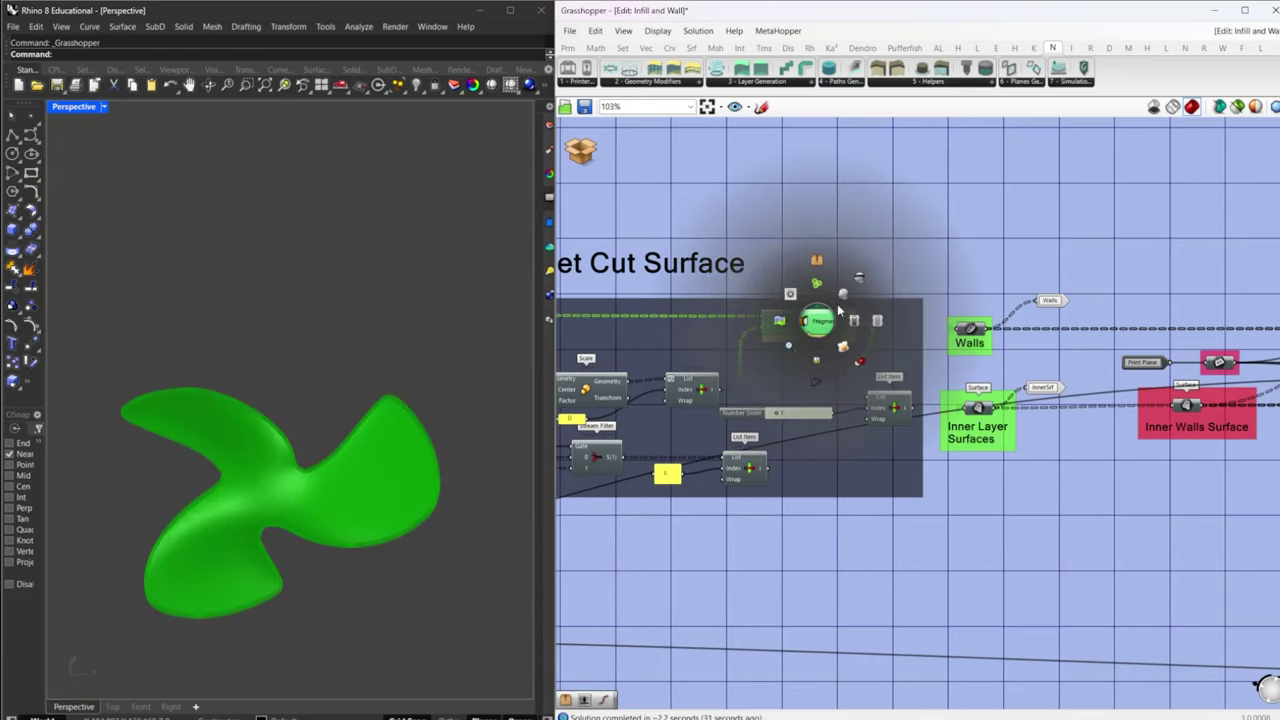
click(854, 290)
middle_click(985, 410)
click(1003, 393)
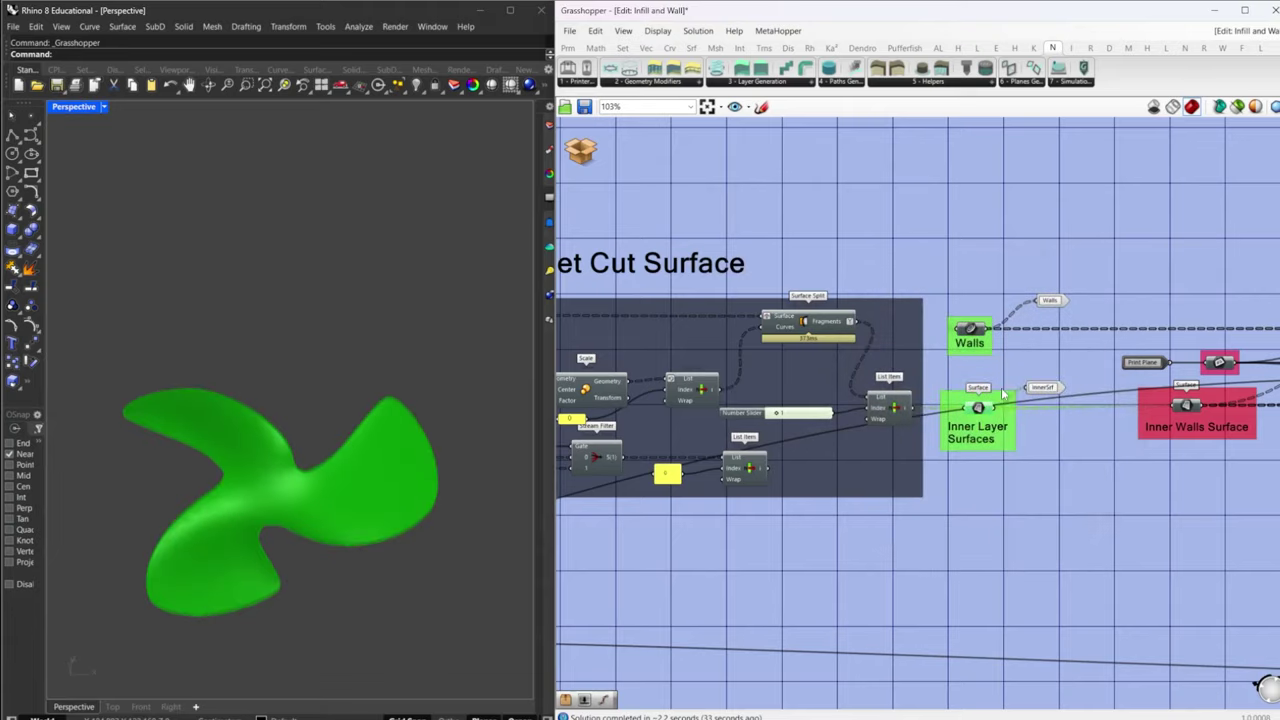
- Examine the Creating Middle lines group and the components of the infill density calculation group
right_drag(1192, 459, 815, 466)
scroll(1080, 446, down, 4)
right_drag(1100, 446, 850, 424)
right_drag(1180, 430, 879, 427)
scroll(1086, 369, up, 4)
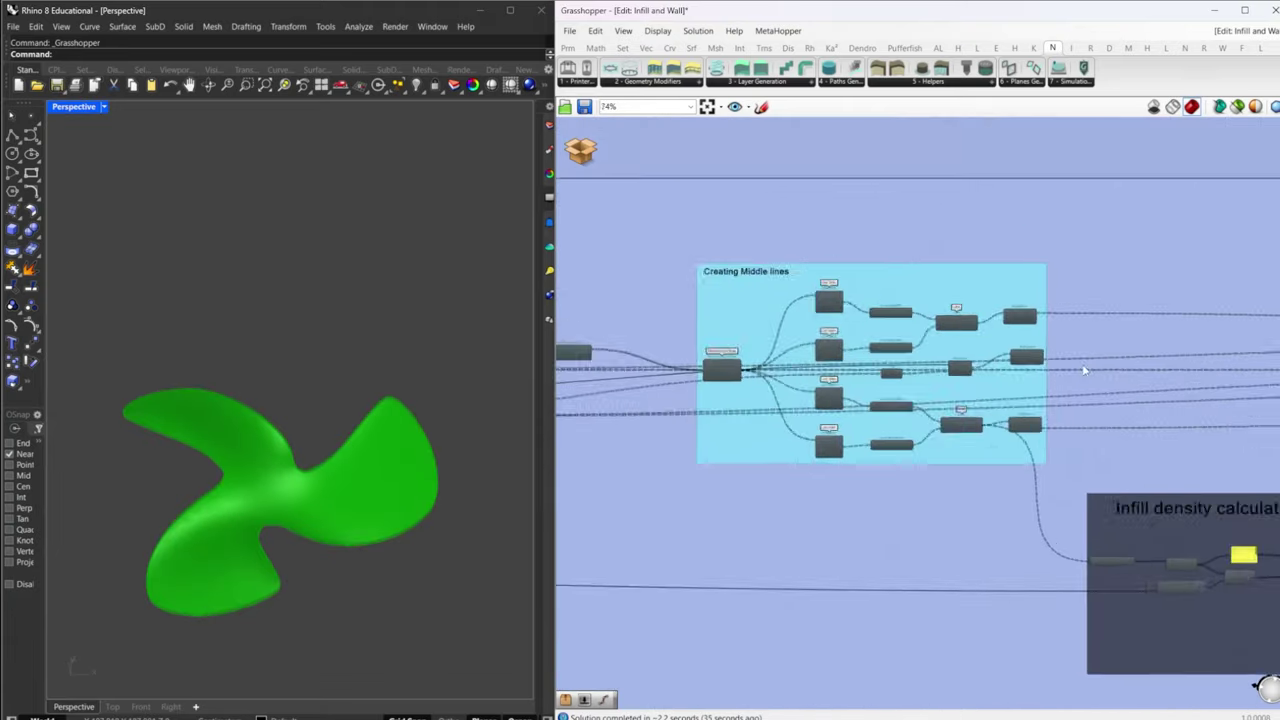
right_drag(1127, 421, 867, 381)
scroll(867, 381, down, 4)
right_drag(1006, 421, 740, 373)
scroll(1027, 460, up, 5)
right_drag(1165, 474, 891, 434)
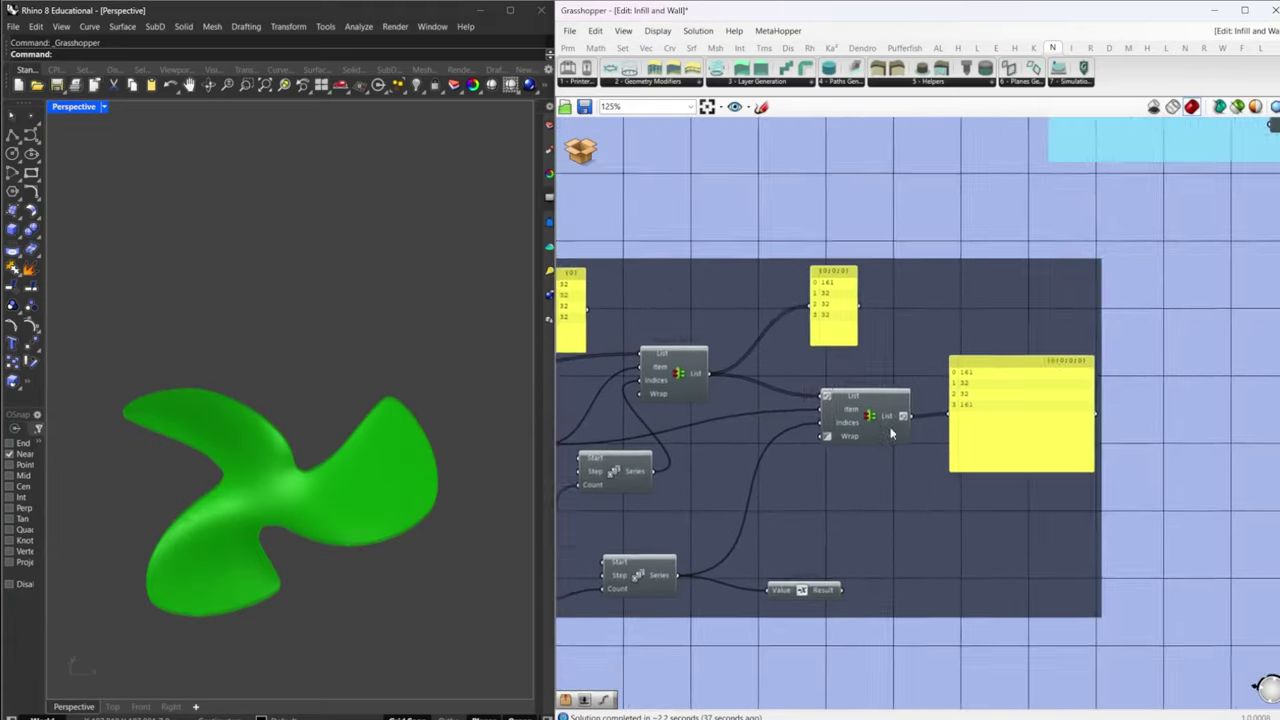
scroll(940, 401, down, 7)
- Preview both Circle components that feed the Brep | Brep intersections and view the full circles around the fan
right_drag(1140, 304, 927, 310)
scroll(932, 298, up, 5)
scroll(947, 279, up, 3)
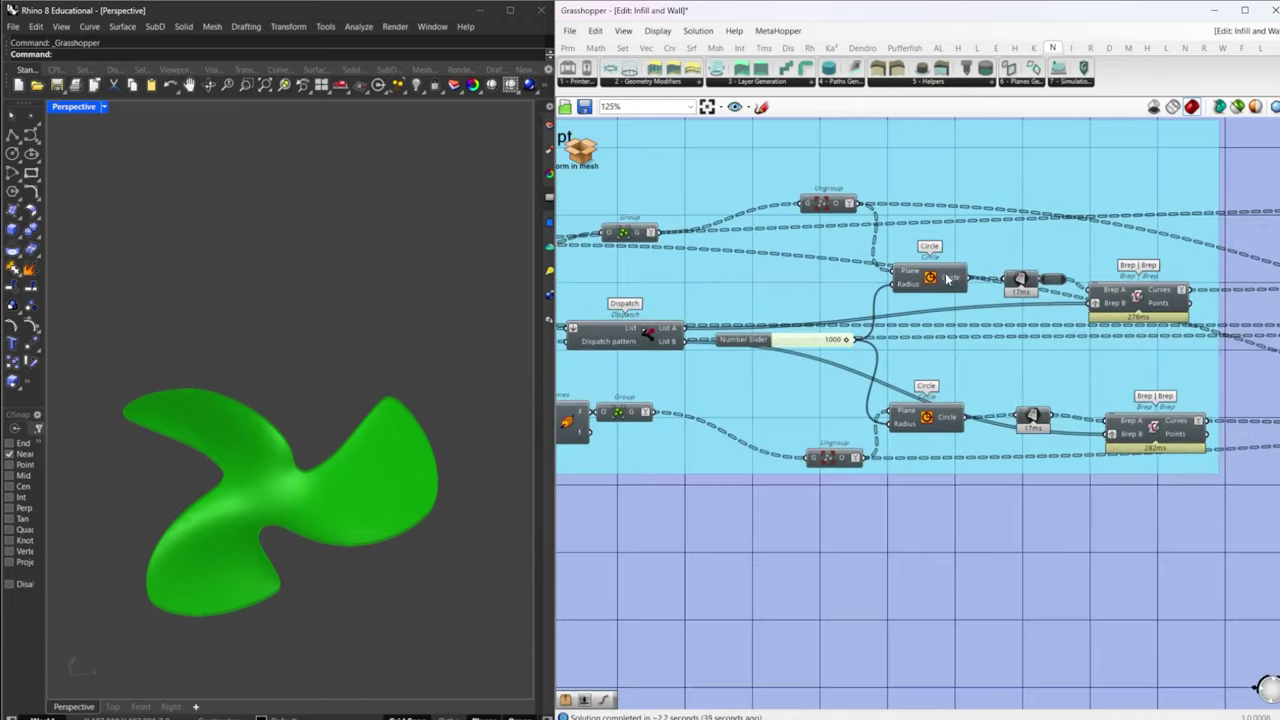
click(1139, 299)
click(954, 266)
middle_click(948, 267)
scroll(964, 261, up, 1)
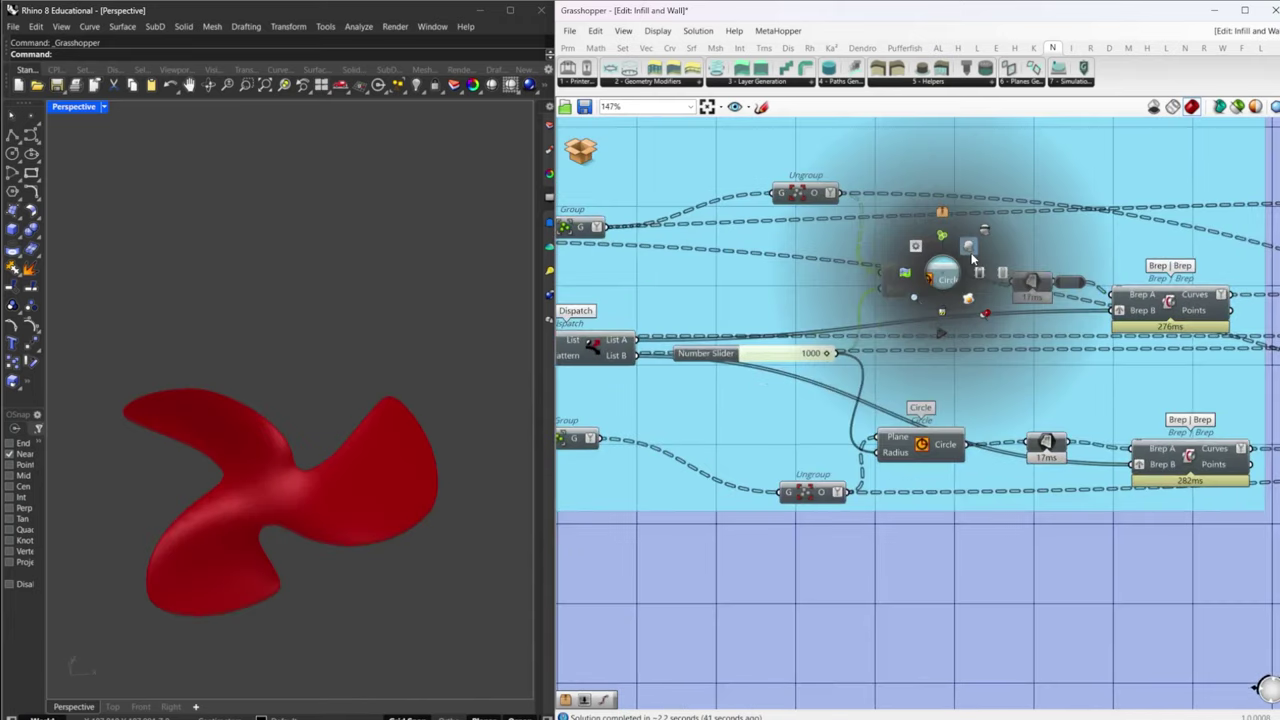
middle_click(927, 461)
click(927, 455)
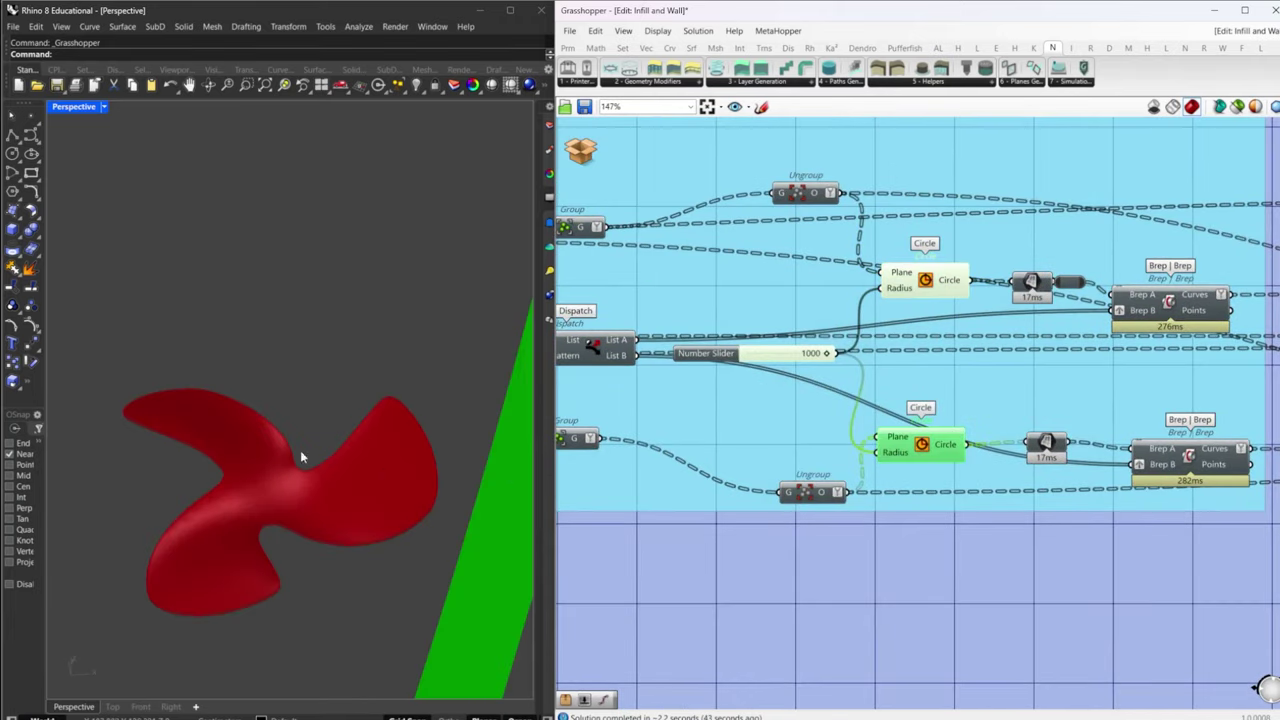
scroll(280, 455, down, 3)
scroll(282, 455, up, 4)
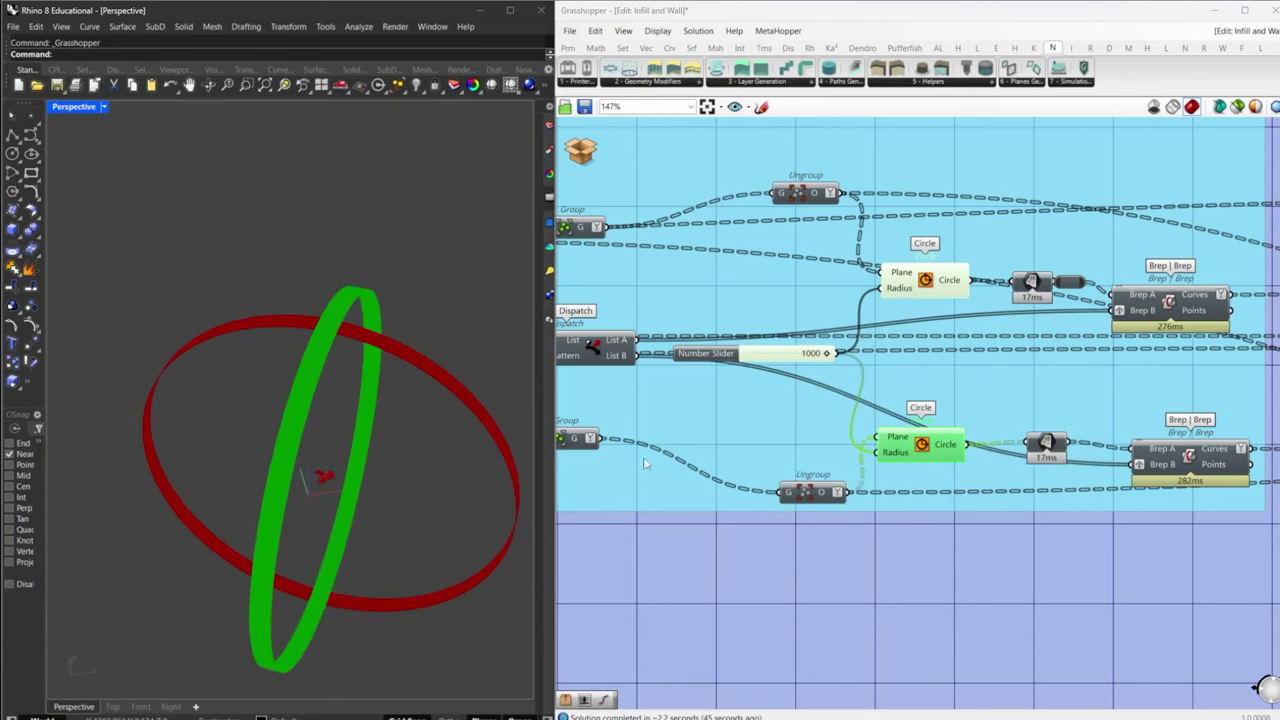
- Hide the preview of both Circle components together
drag(835, 592, 984, 232)
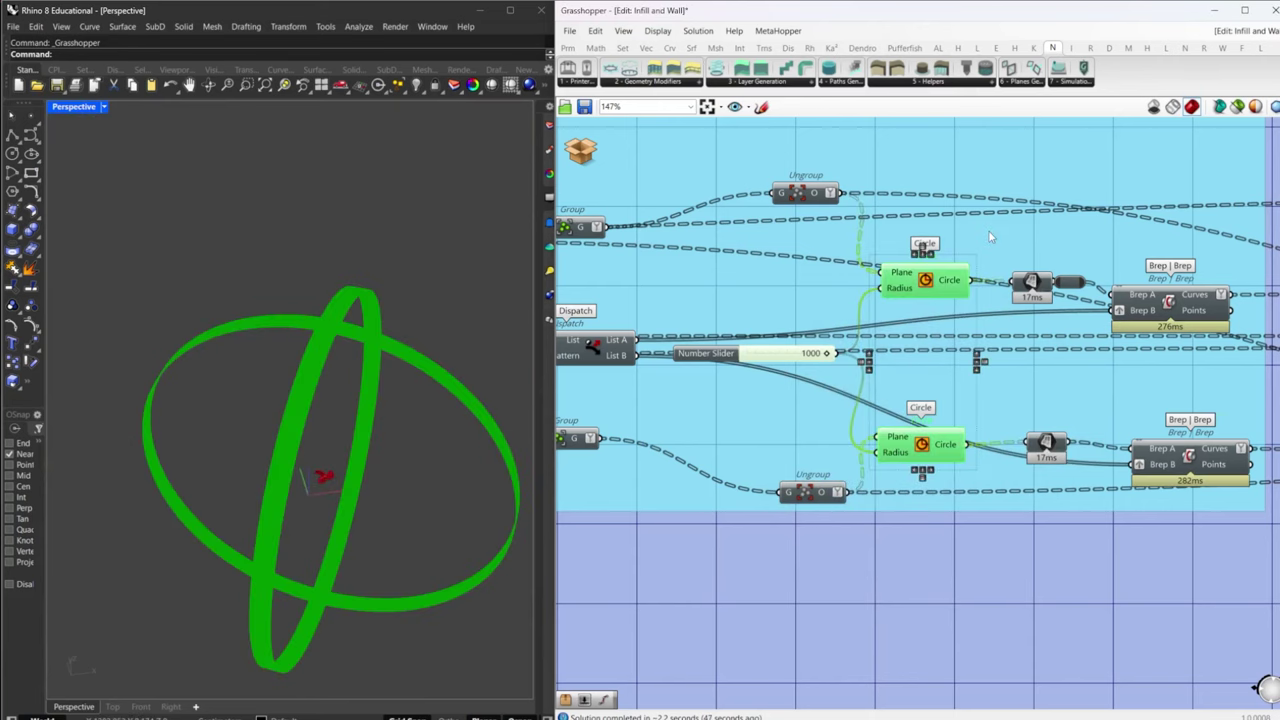
middle_click(988, 230)
click(1035, 188)
click(1183, 611)
right_drag(1166, 537, 1043, 554)
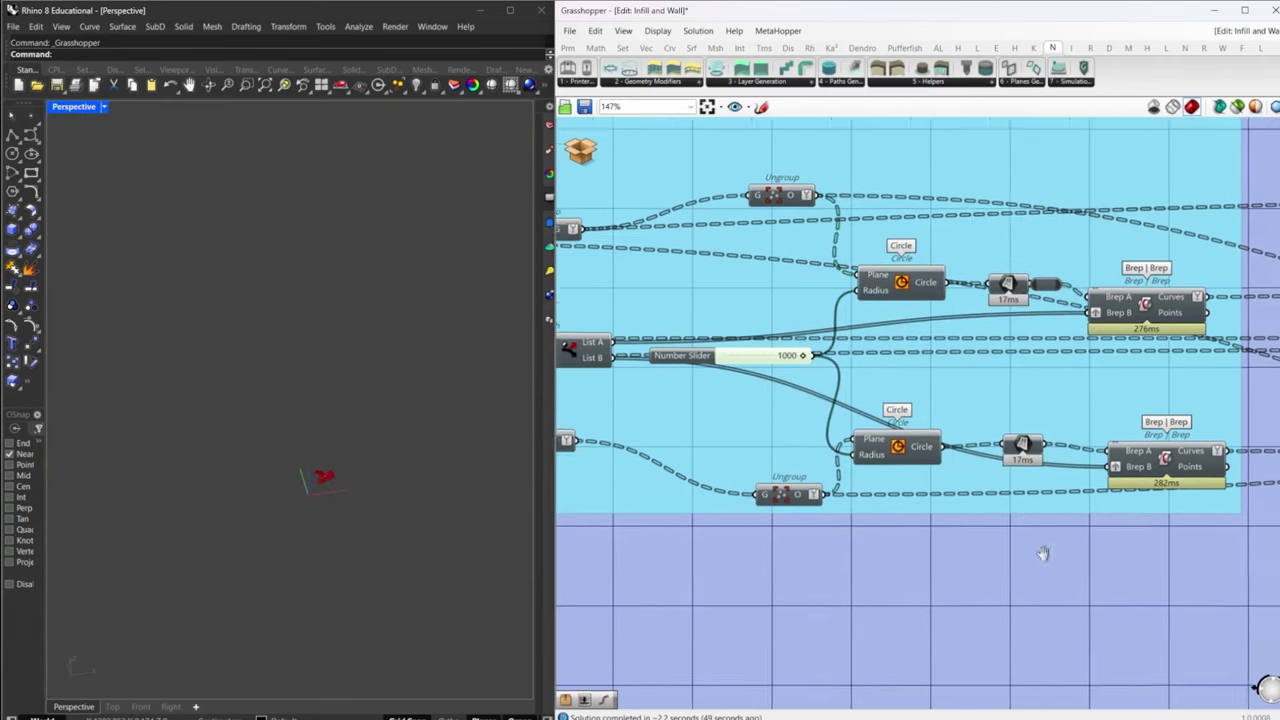
- Turn on the preview of both Brep | Brep components and view their intersection curves across the fan blades
click(1055, 332)
shift+click(1072, 494)
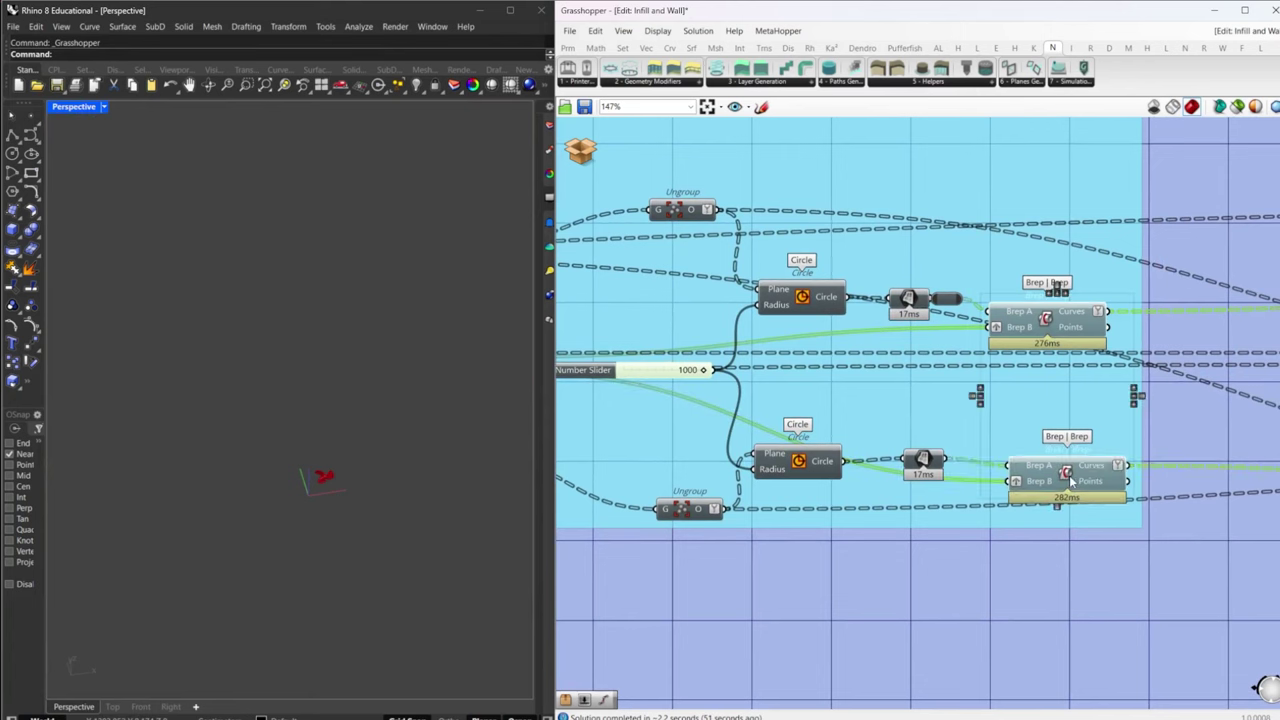
middle_click(1072, 480)
click(1094, 449)
scroll(342, 447, up, 9)
right_drag(350, 508, 243, 547)
scroll(243, 547, down, 3)
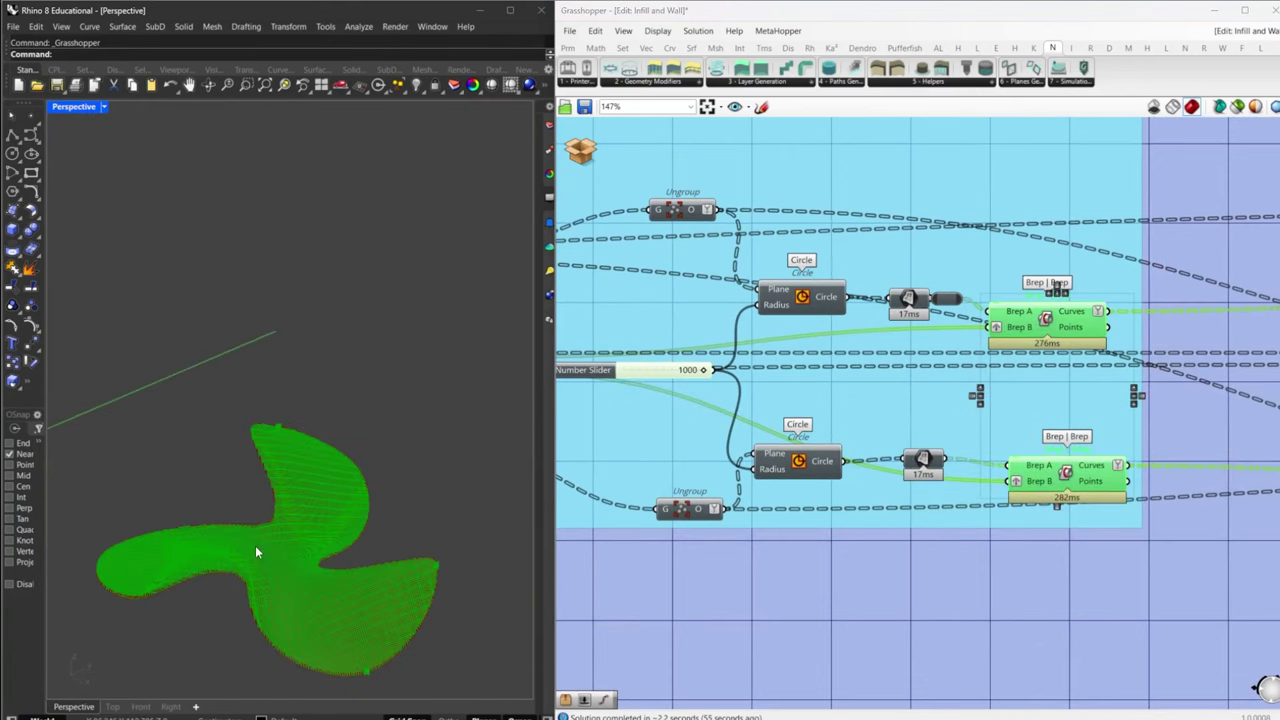
- Move the circles' radius slider slightly lower on the canvas and select both Brep | Brep components to highlight their curves
right_drag(684, 376, 868, 372)
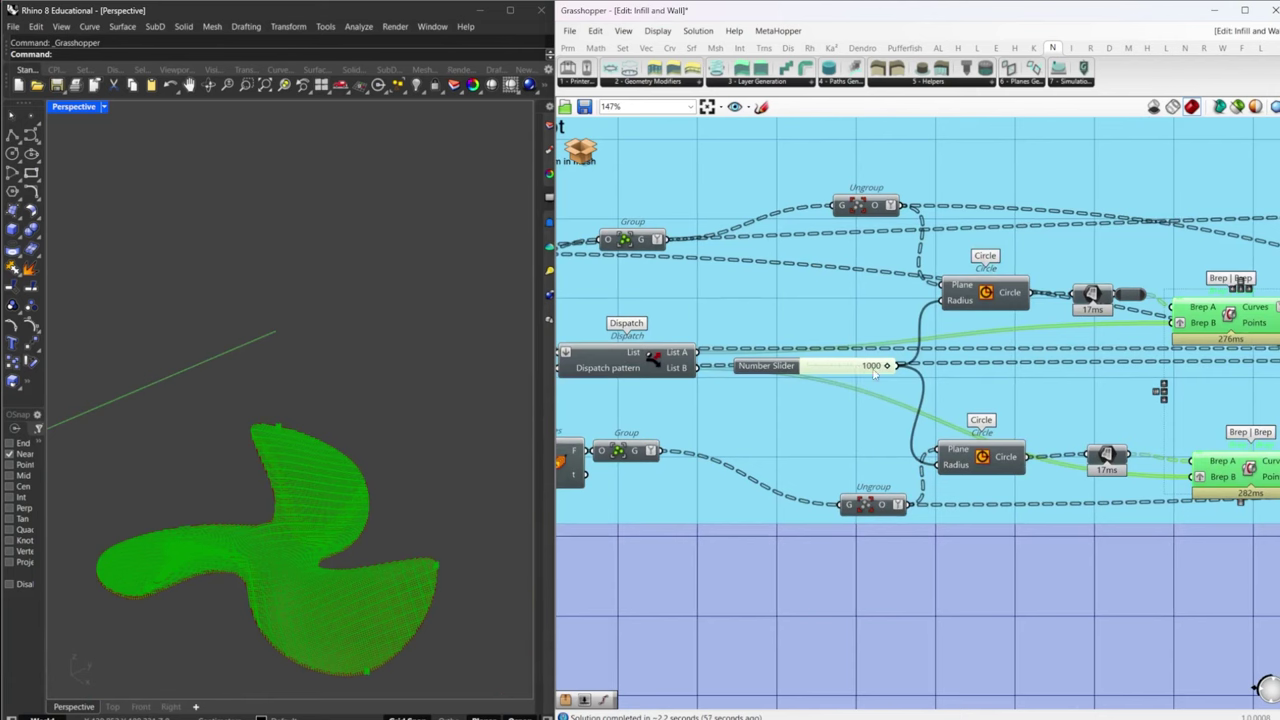
drag(874, 372, 853, 368)
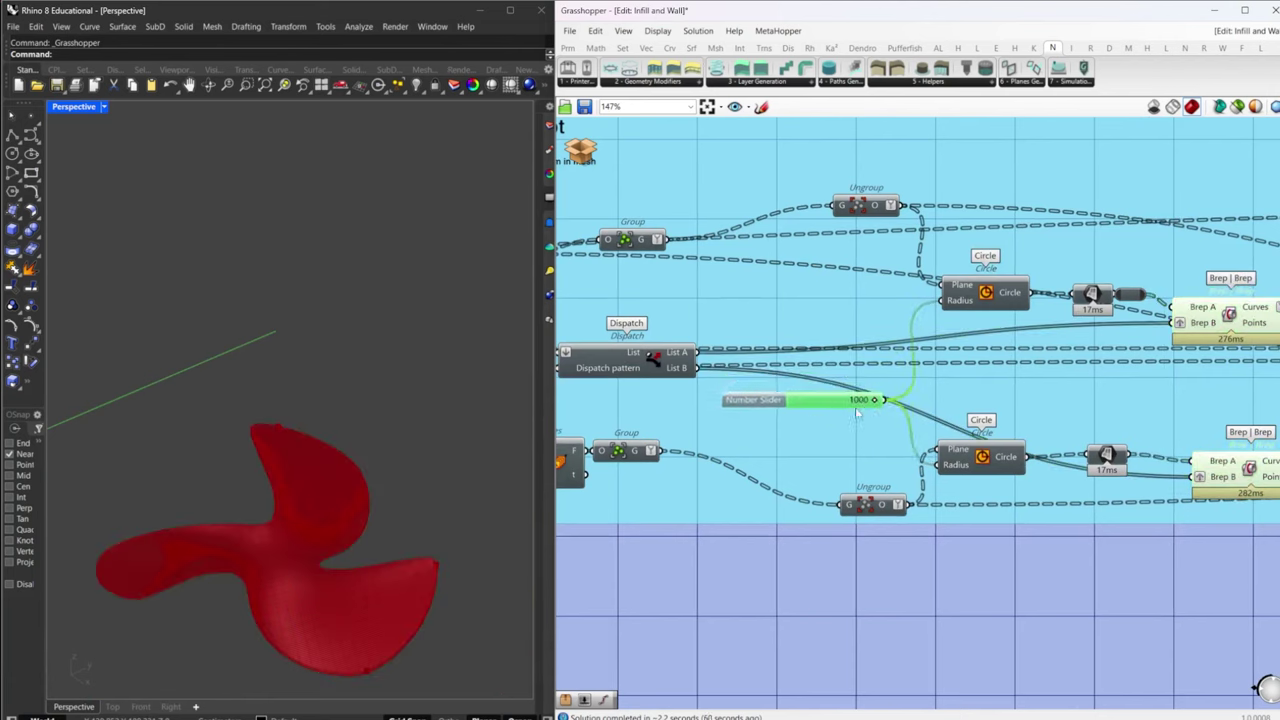
right_drag(939, 505, 694, 481)
click(1022, 431)
shift+click(991, 303)
mouse_move(440, 445)
right_down()
mouse_move(451, 431)
mouse_move(463, 514)
mouse_move(457, 431)
right_up()
scroll(987, 400, down, 4)
scroll(987, 402, down, 3)
- Hide the preview of all components in the Infill and Wall cluster
right_drag(987, 402, 718, 395)
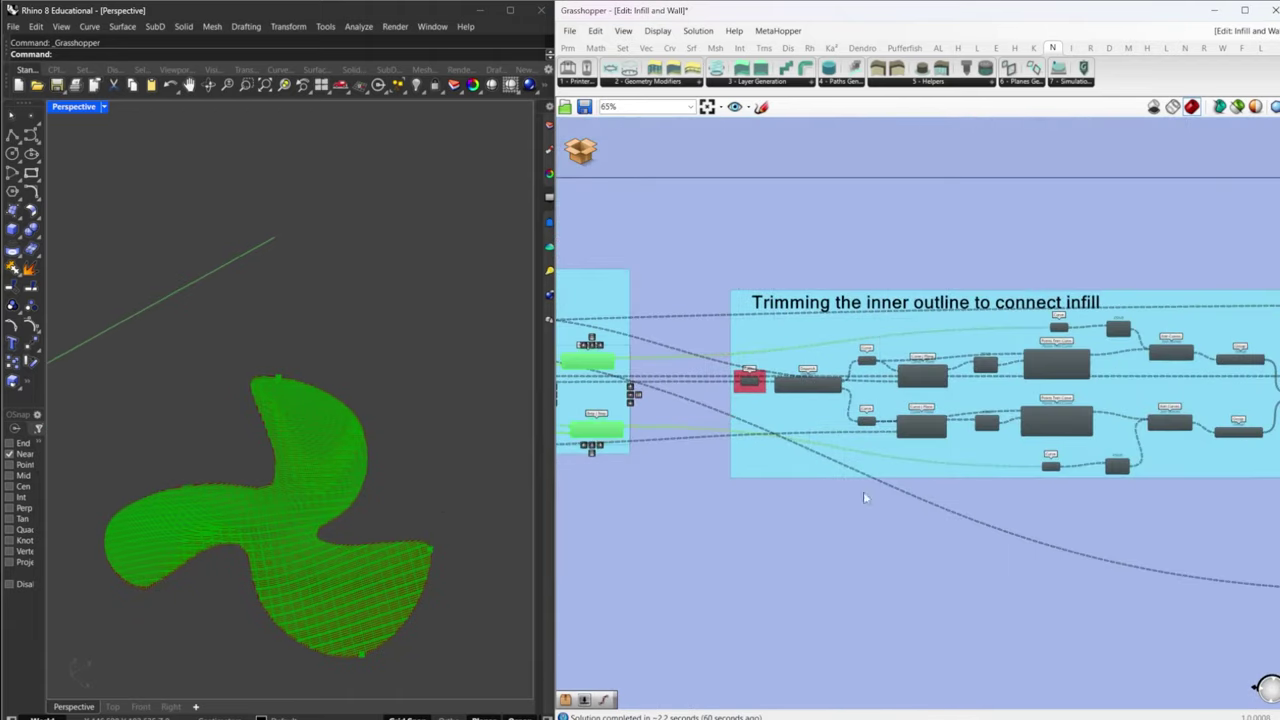
click(907, 537)
key(ctrl+a)
middle_click(931, 538)
click(970, 495)
- Preview both Curve | Plane components in the group for trimming the inner outline and view their points around the fan's edge
scroll(1051, 505, up, 5)
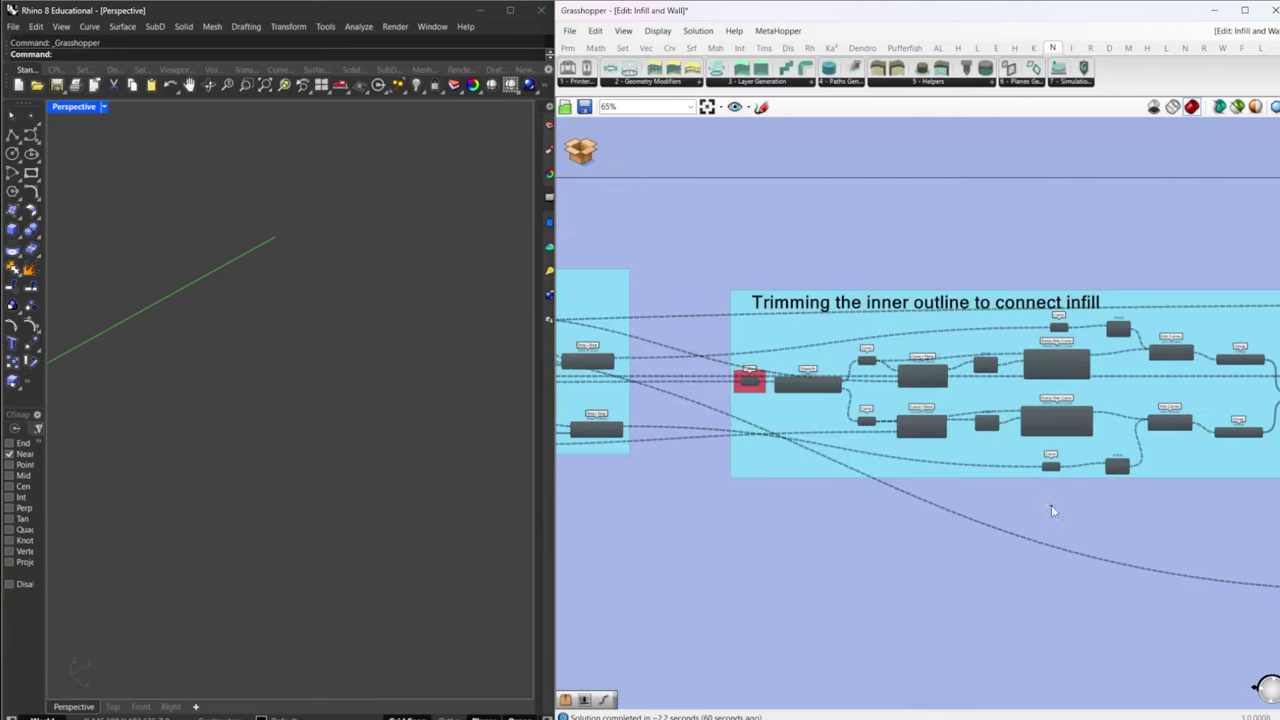
middle_click(948, 397)
click(972, 369)
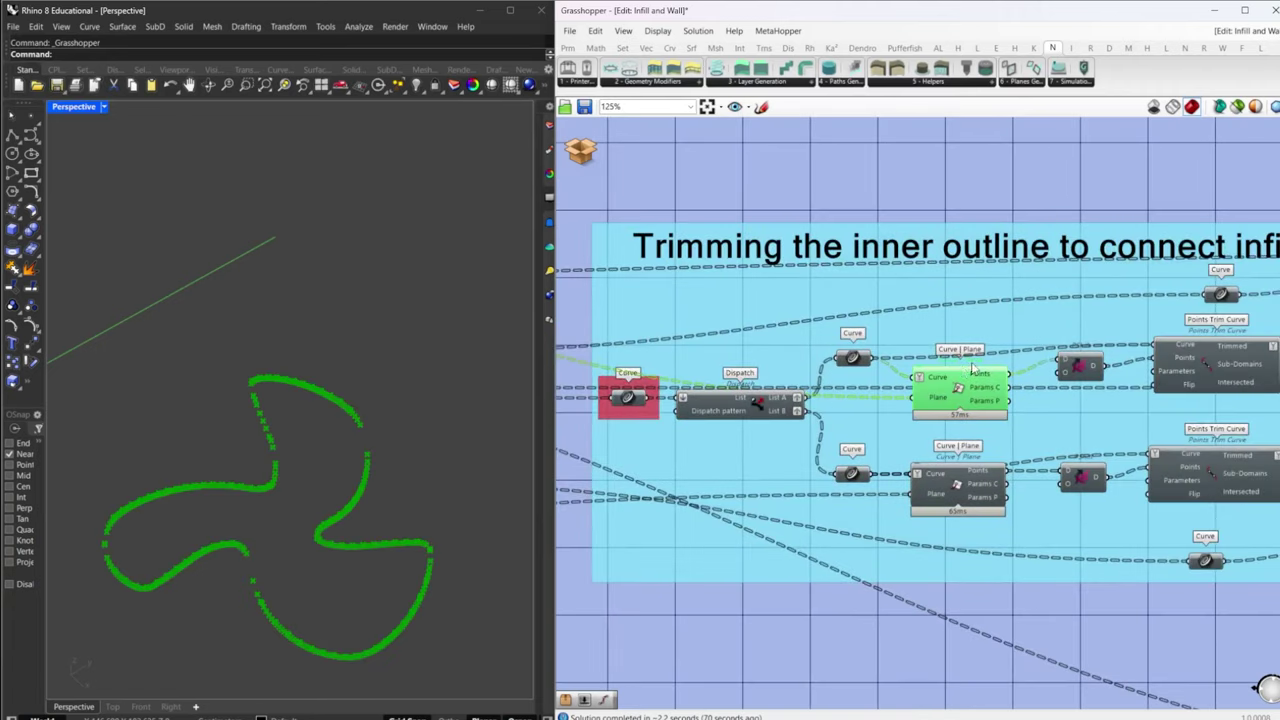
click(975, 496)
middle_click(967, 496)
click(991, 469)
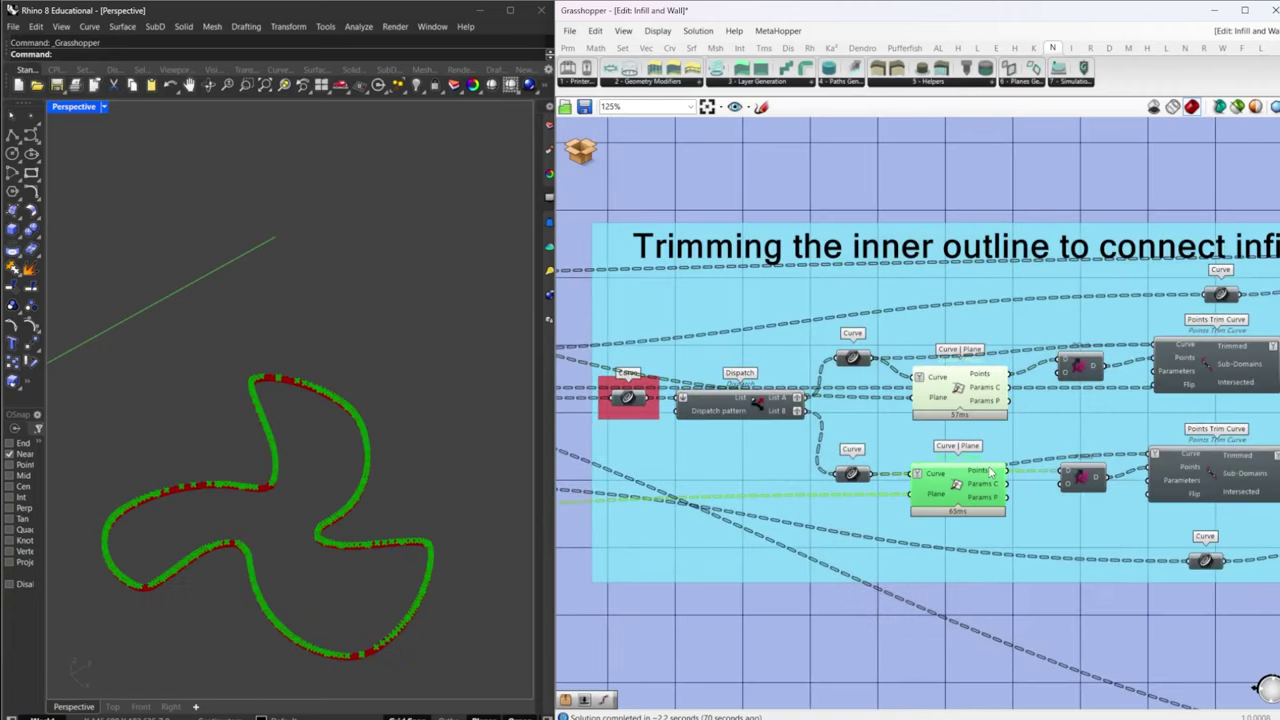
right_drag(386, 546, 343, 610)
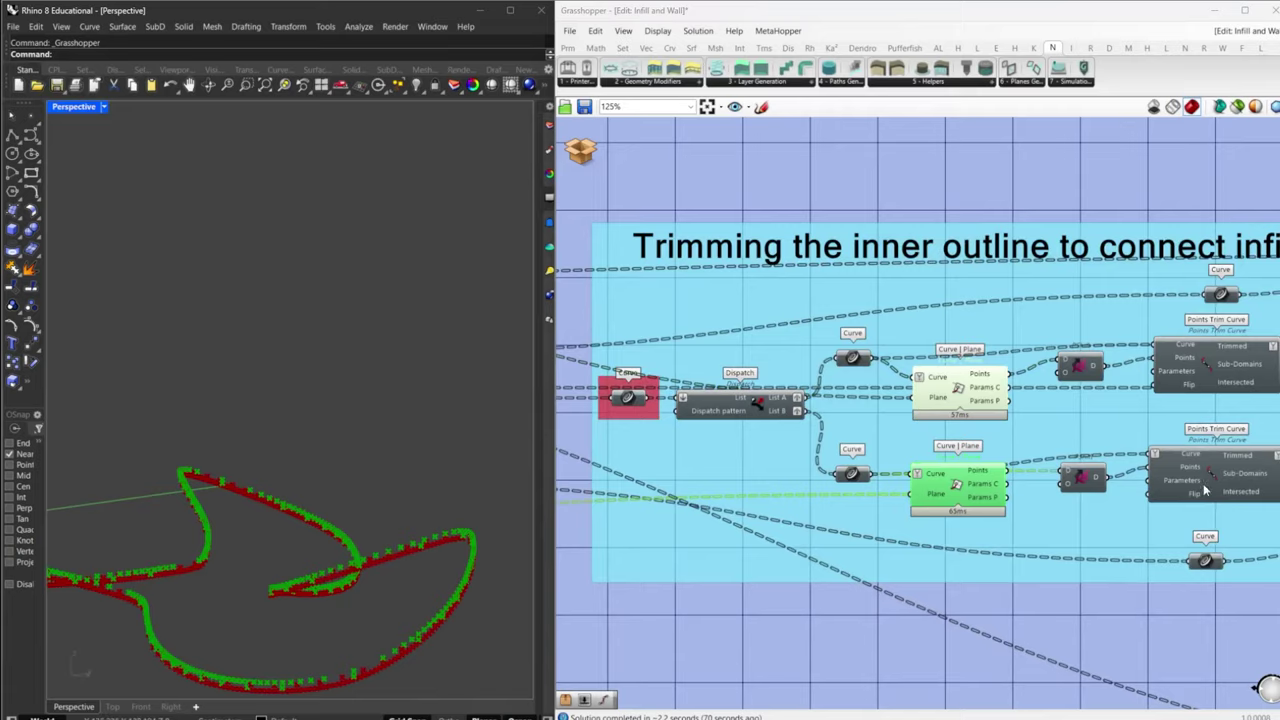
- Select the cluster's entire definition and hide every preview again, including the Curve | Plane points
right_drag(1205, 490, 887, 466)
right_drag(1028, 461, 660, 444)
right_drag(1004, 441, 778, 435)
scroll(778, 435, down, 2)
right_drag(1061, 426, 934, 423)
key(ctrl+a)
middle_click(954, 405)
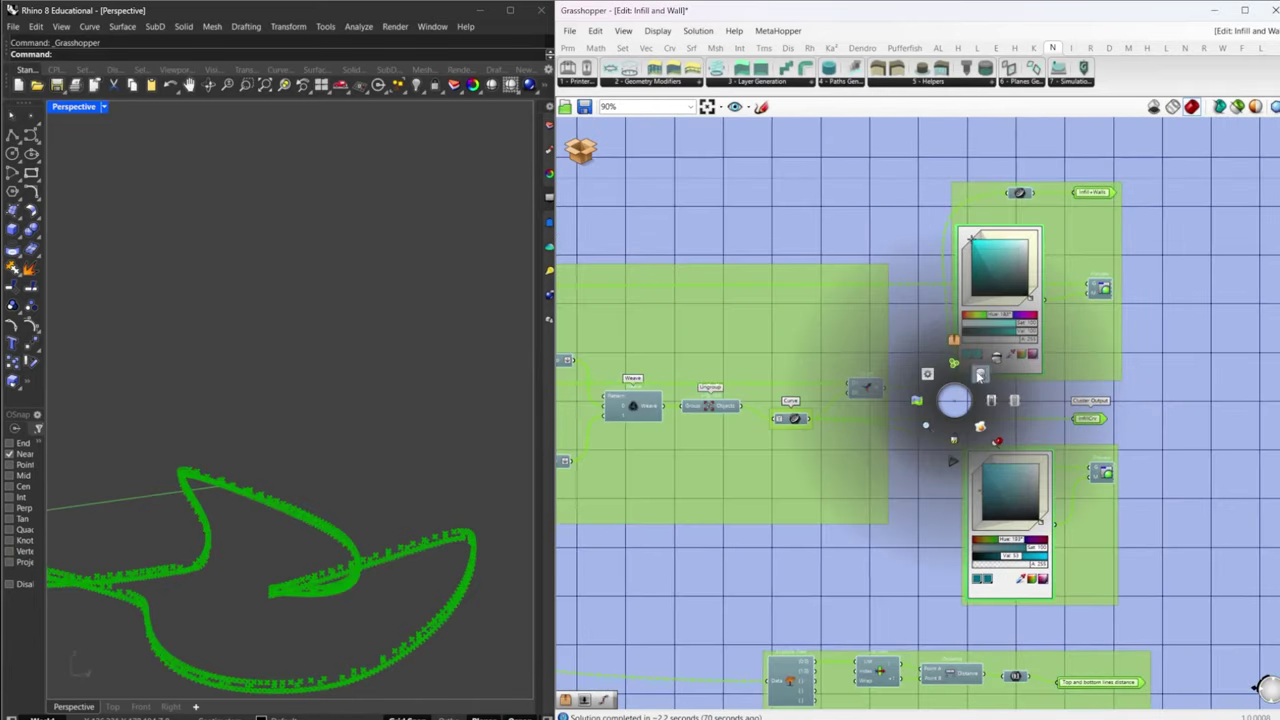
click(994, 363)
- Turn on the preview of the output groups with the colour swatches at the end of the cluster and view the fan
drag(1056, 153, 1188, 521)
right_drag(1109, 529, 1088, 305)
scroll(936, 492, down, 5)
middle_click(848, 457)
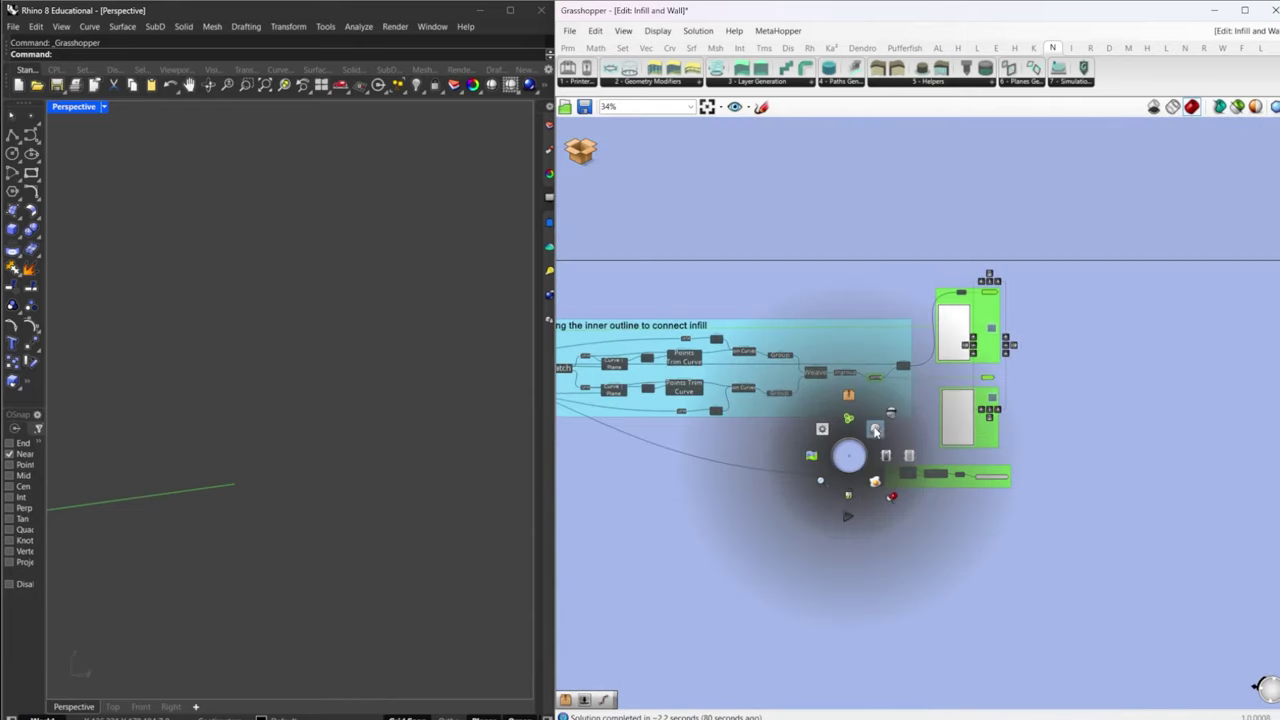
click(878, 431)
right_drag(340, 567, 545, 522)
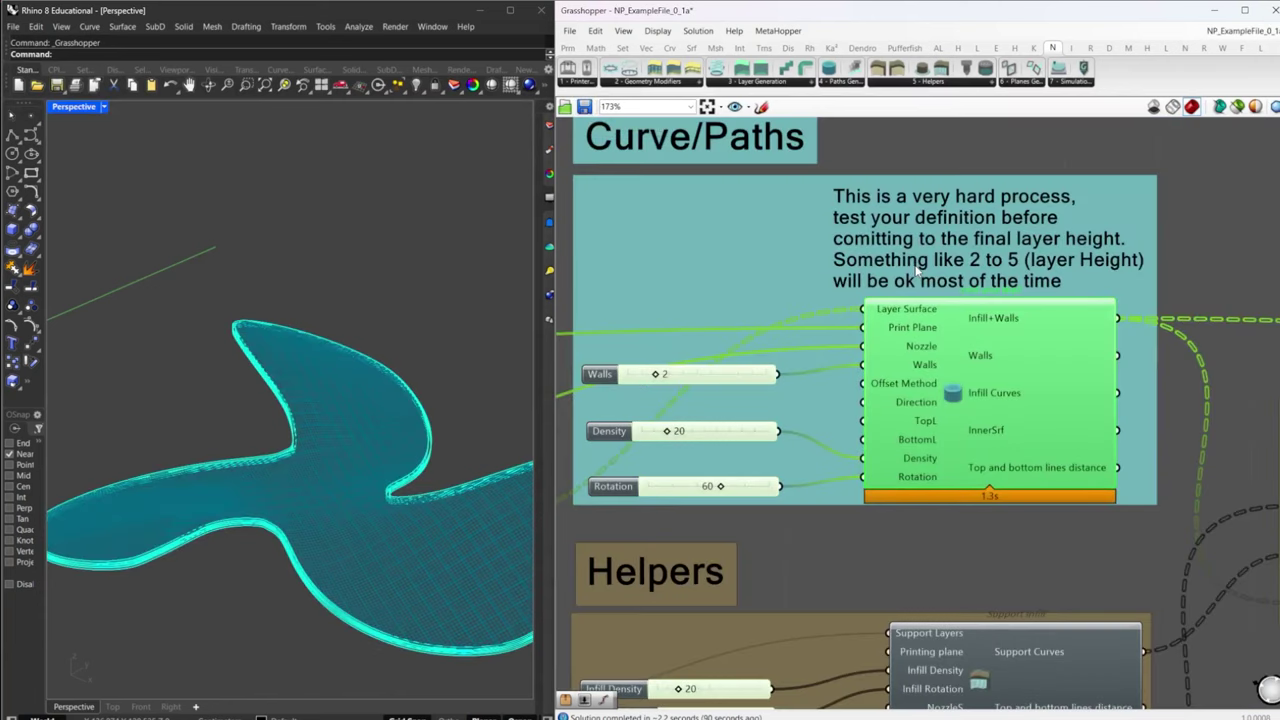
- Enable the New infill method using surface domain group and the group feeding it in the Development section of the main definition
scroll(932, 560, down, 10)
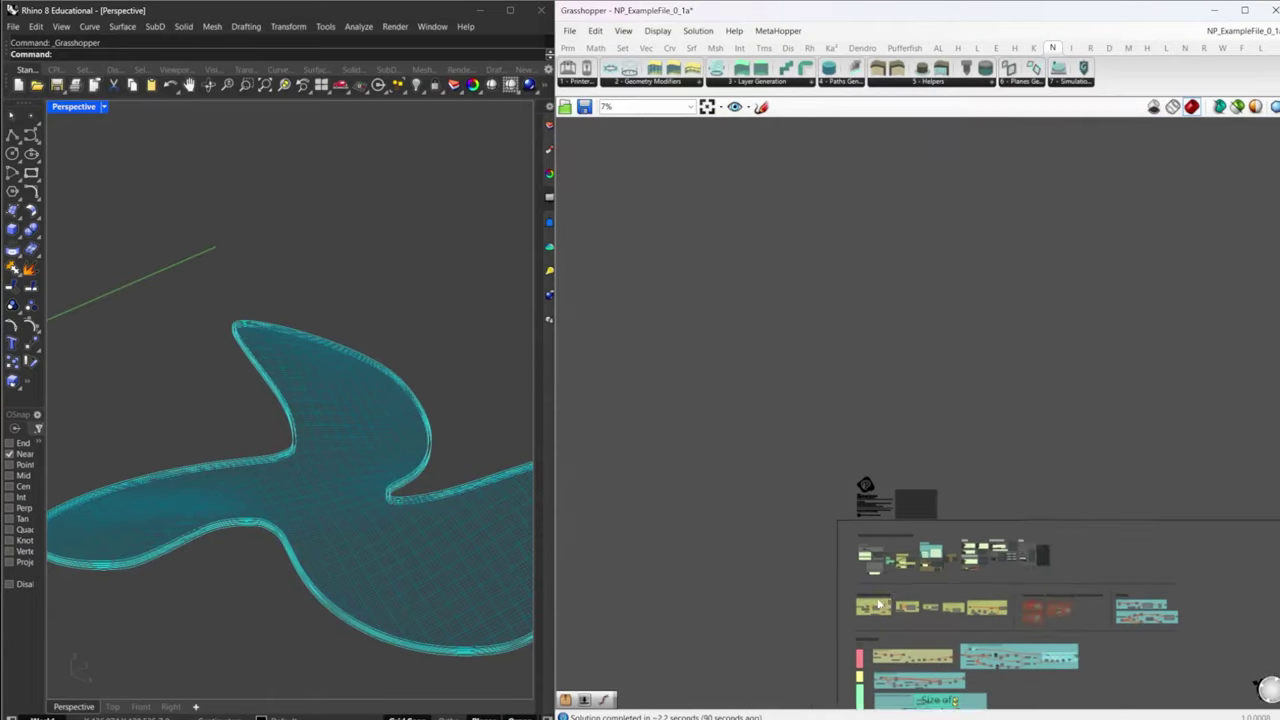
scroll(897, 482, up, 5)
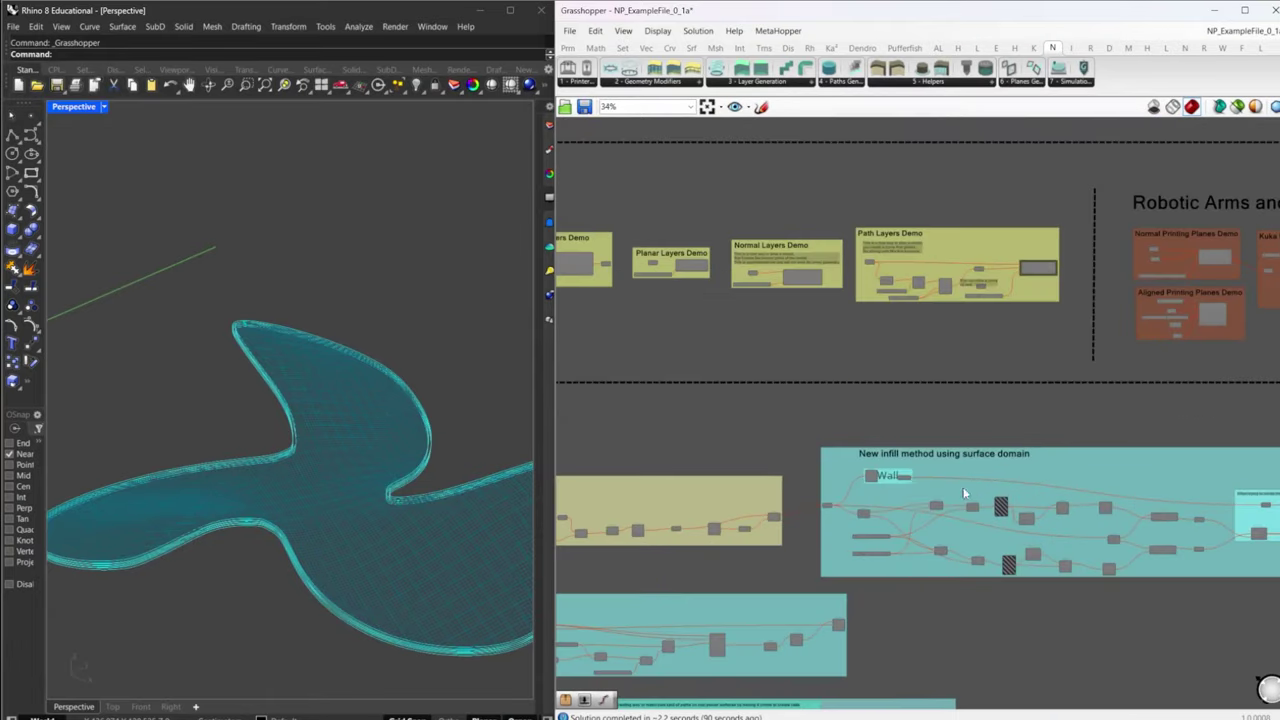
scroll(768, 429, down, 1)
drag(727, 422, 1279, 508)
right_click(929, 531)
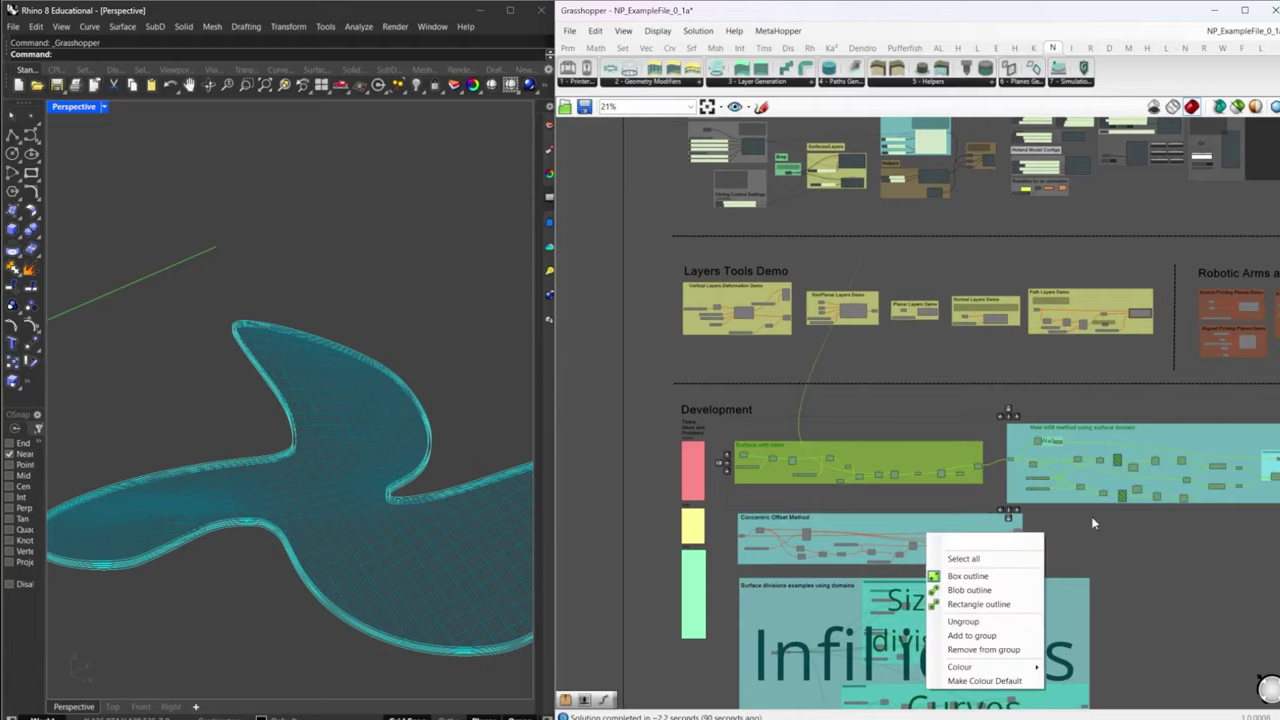
right_drag(1179, 526, 831, 547)
drag(884, 430, 1104, 551)
middle_click(1048, 530)
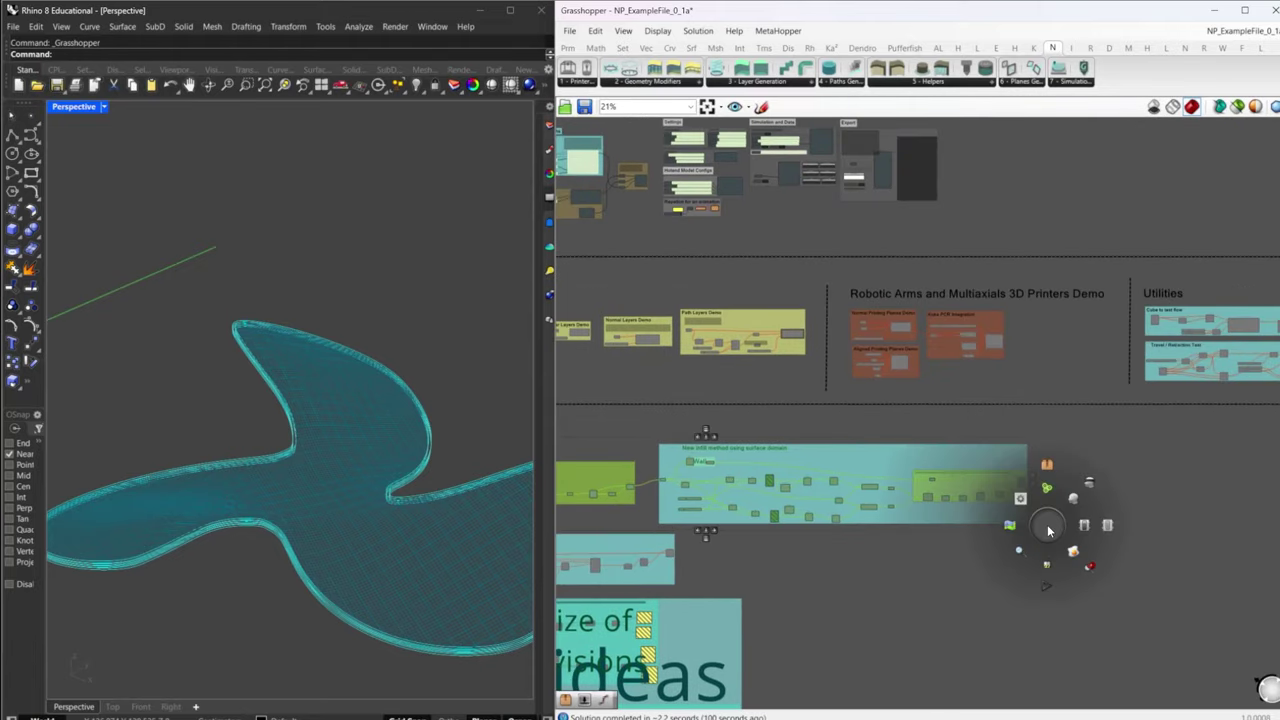
click(1083, 523)
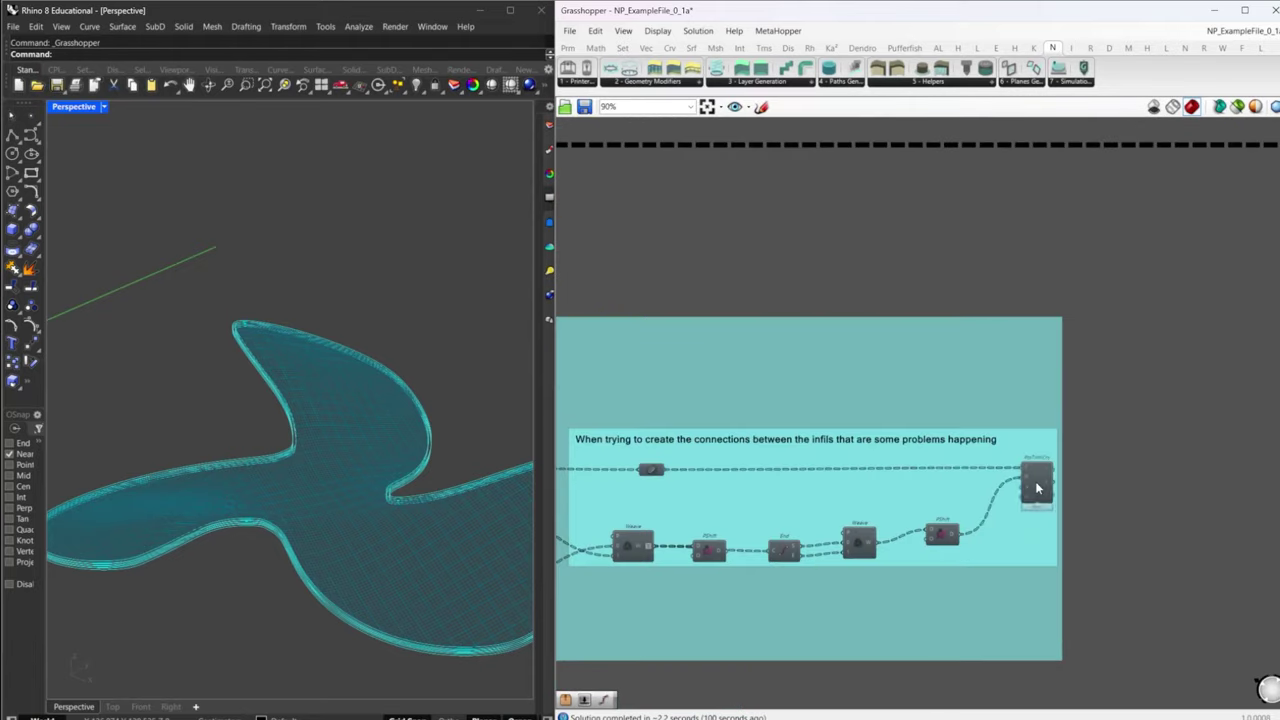
- Examine the New infill method using surface domain group, from its infill connections back to the Nozzle Size and Density sliders
right_drag(1124, 496, 1156, 470)
right_drag(624, 558, 936, 496)
scroll(935, 496, down, 3)
right_drag(690, 520, 1024, 497)
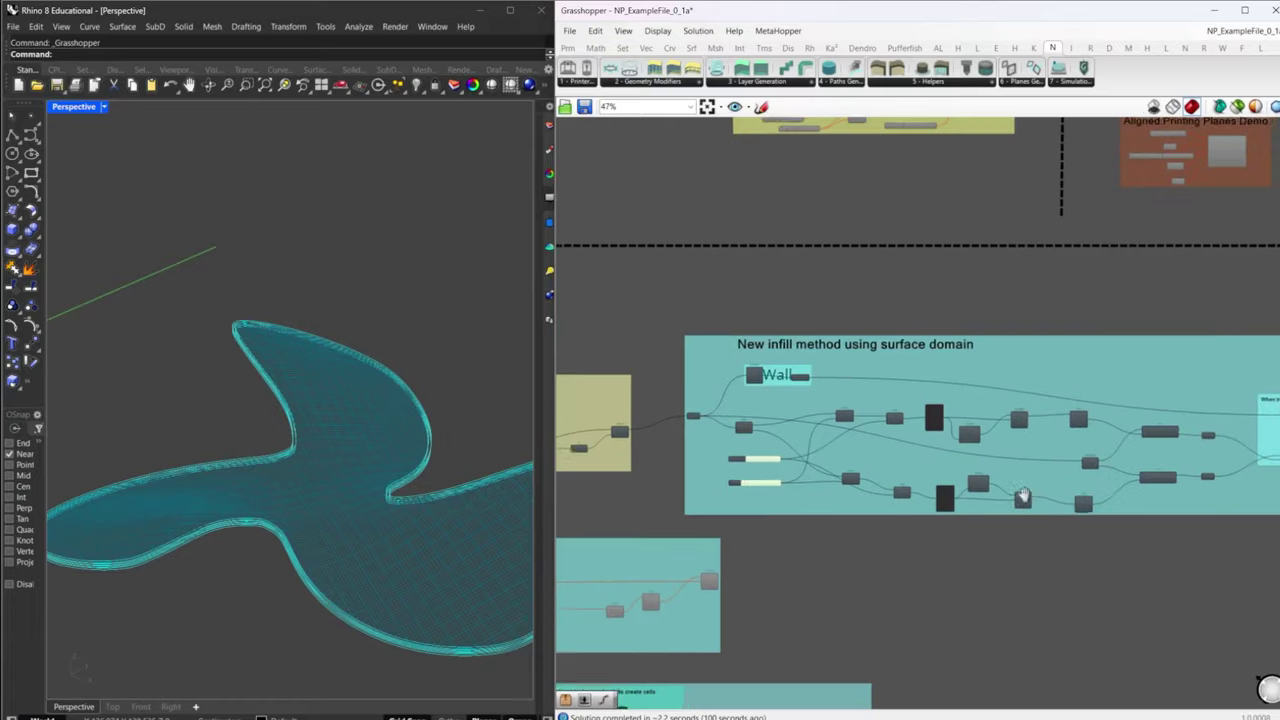
right_drag(680, 449, 1022, 456)
scroll(970, 455, up, 5)
right_drag(1096, 470, 741, 479)
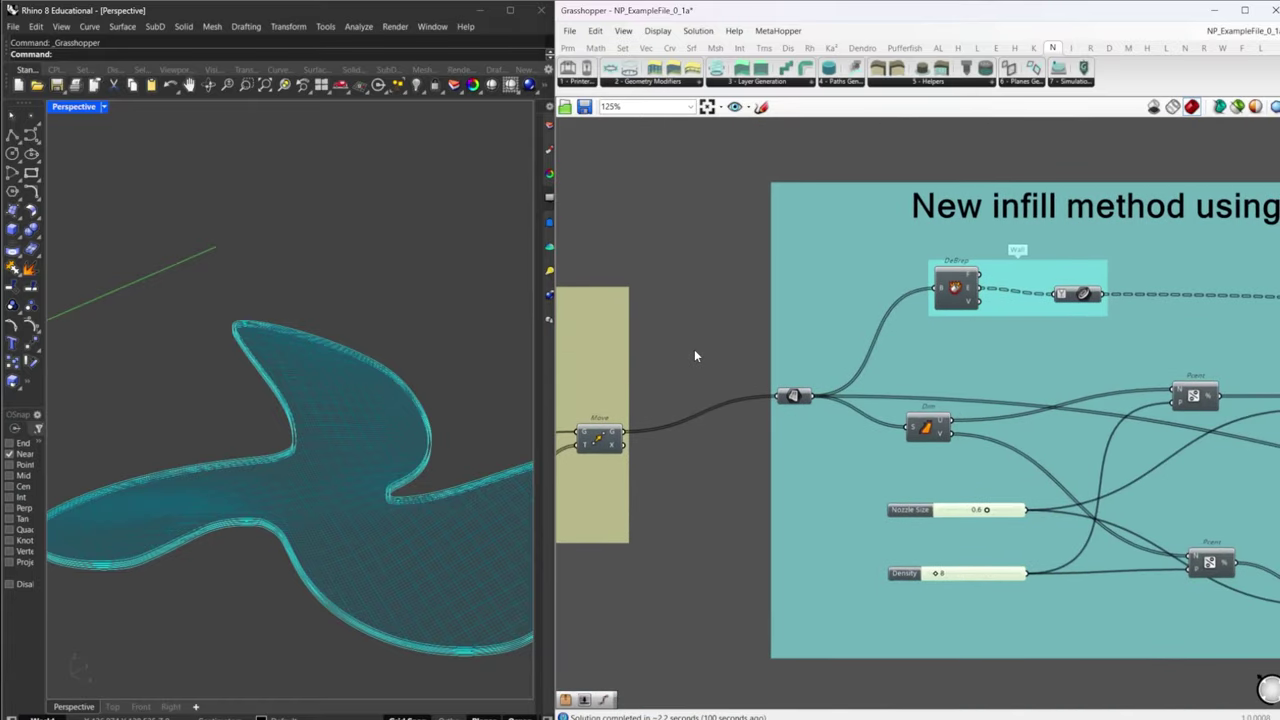
right_drag(1030, 387, 668, 374)
scroll(903, 363, down, 2)
right_drag(1112, 397, 820, 390)
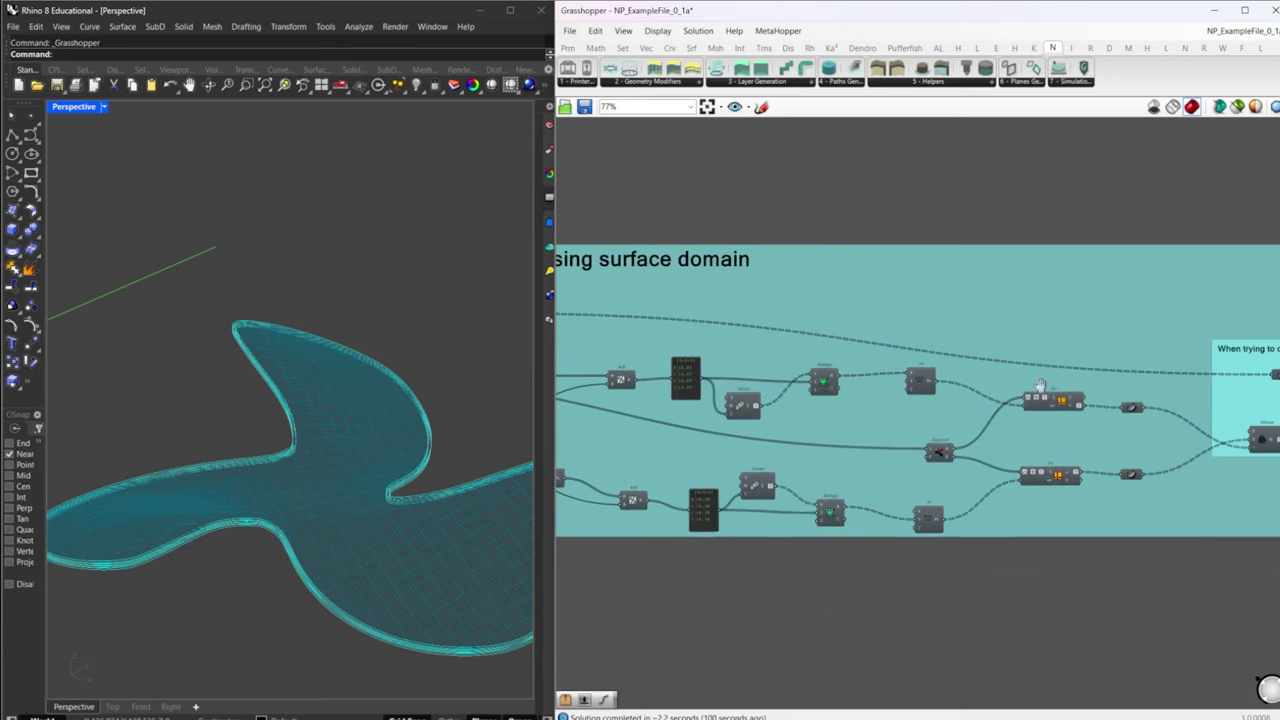
right_drag(1040, 385, 904, 383)
- Turn on the preview of the upper curve-generating component fed by Dispatch in the new infill method and view its curves on the fan
middle_click(916, 384)
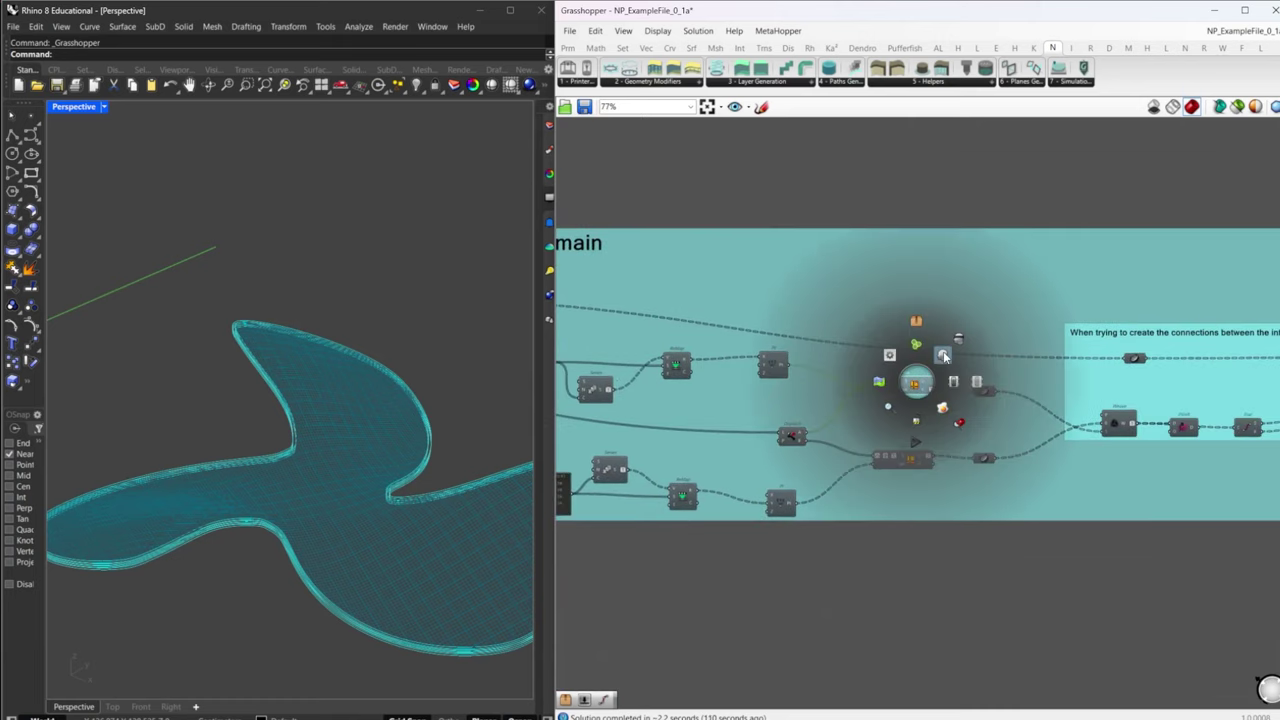
click(943, 358)
scroll(243, 450, down, 3)
scroll(812, 444, down, 4)
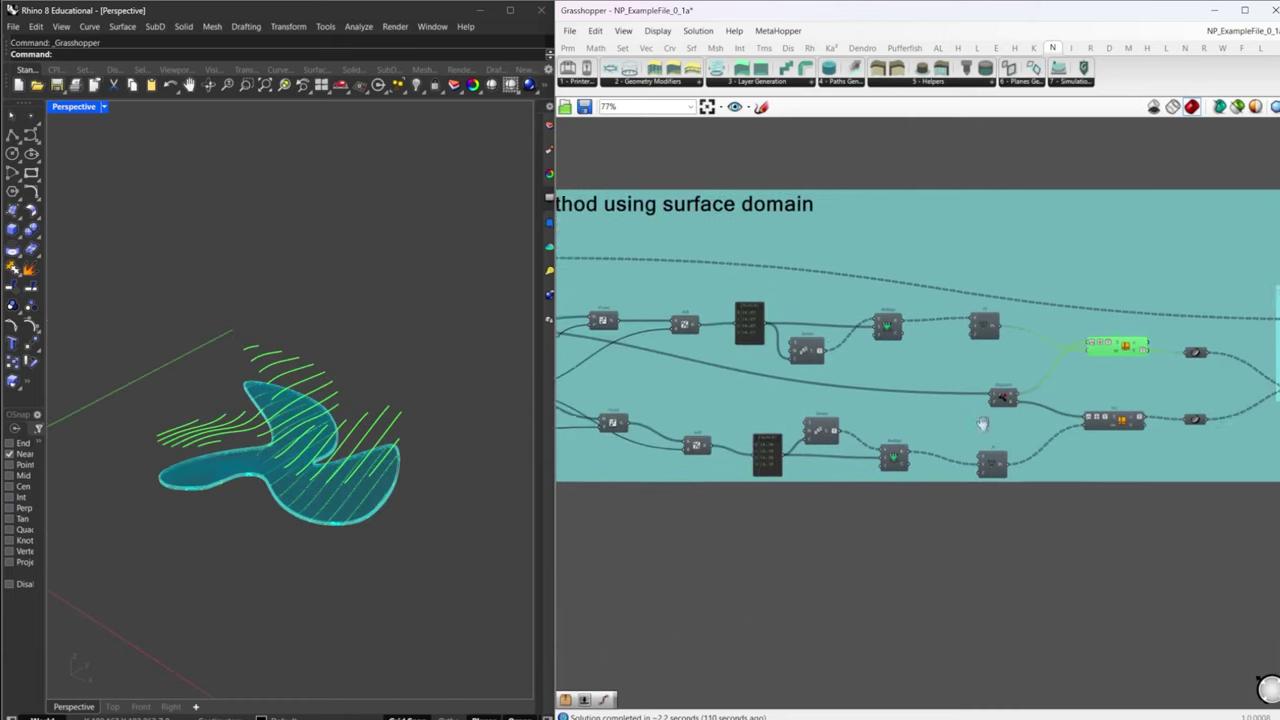
scroll(812, 444, up, 4)
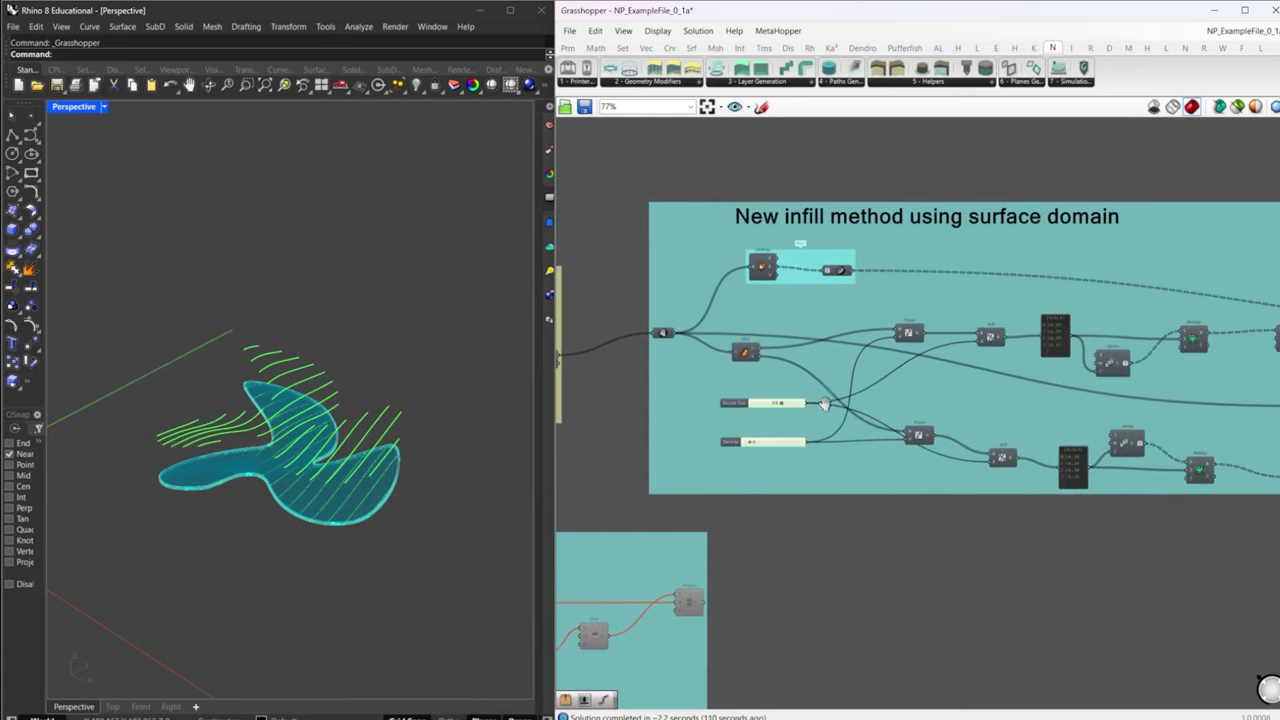
right_drag(1008, 395, 874, 386)
scroll(908, 329, up, 3)
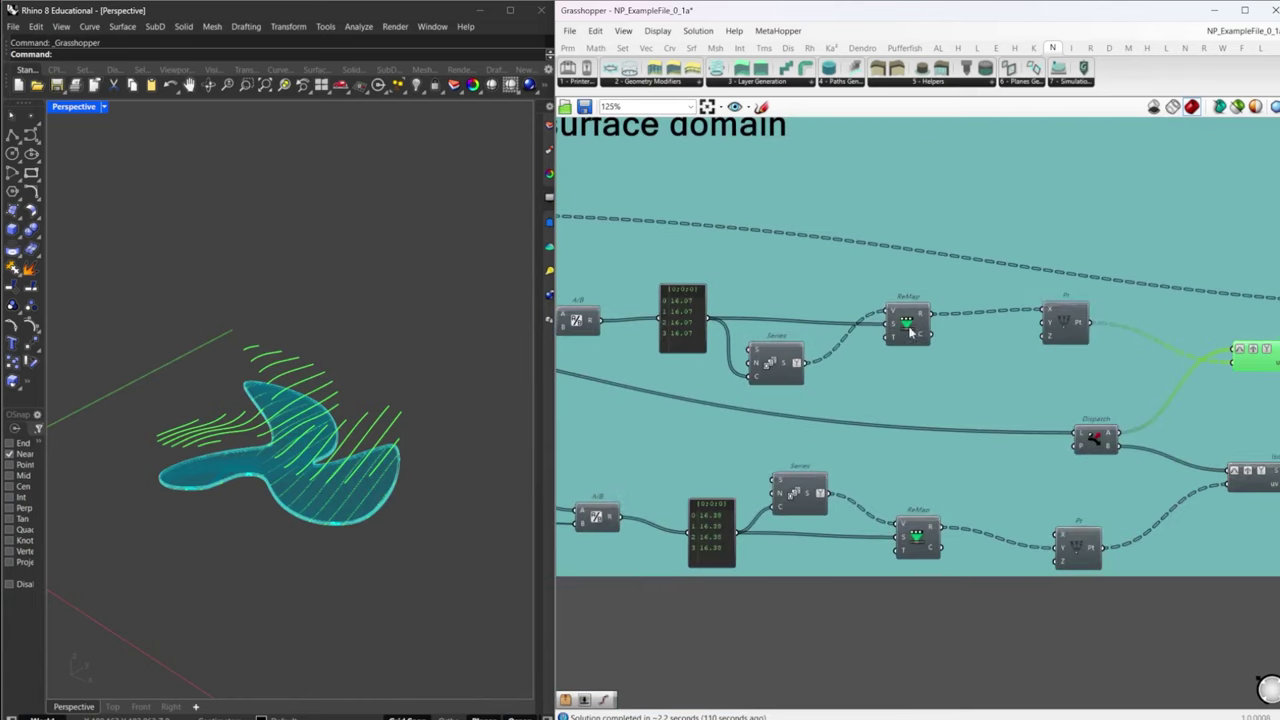
- Turn on the preview of the first Weave component in the infill connections group and view its crossing curves on the fan
click(909, 330)
right_drag(1150, 372, 835, 378)
right_drag(1160, 408, 780, 391)
right_drag(1101, 409, 798, 398)
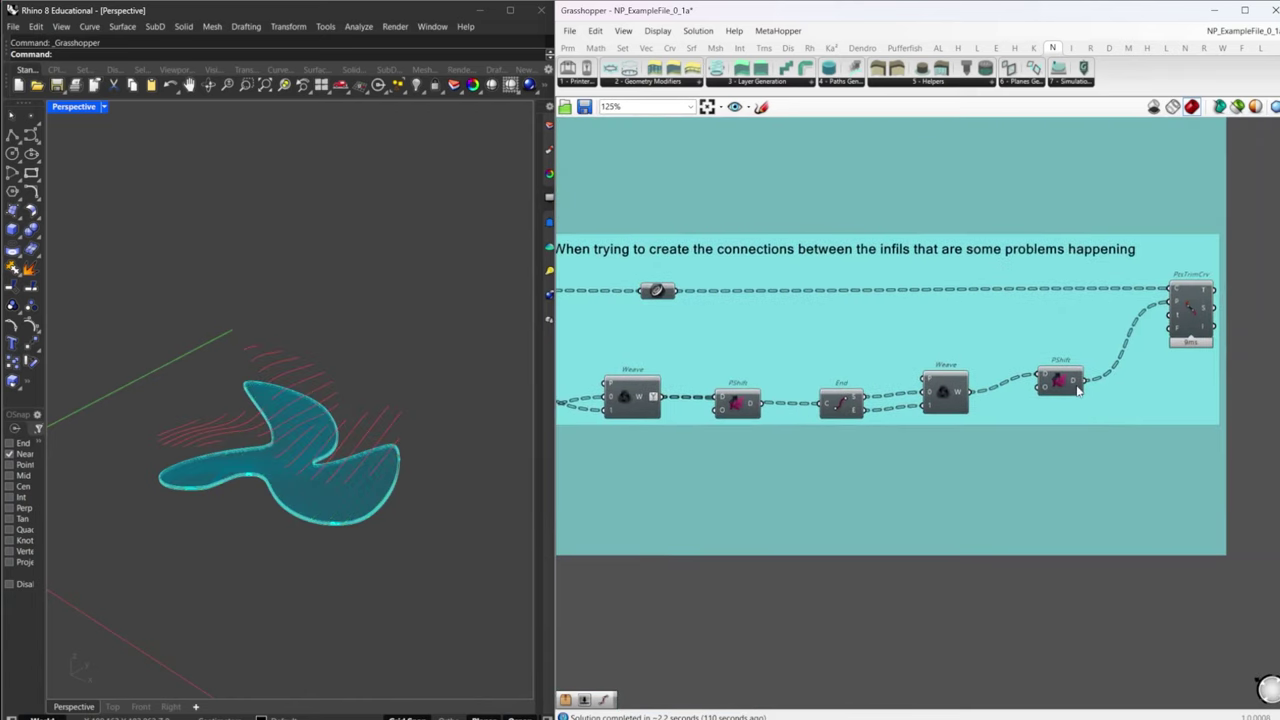
right_drag(1078, 390, 949, 400)
middle_click(1061, 322)
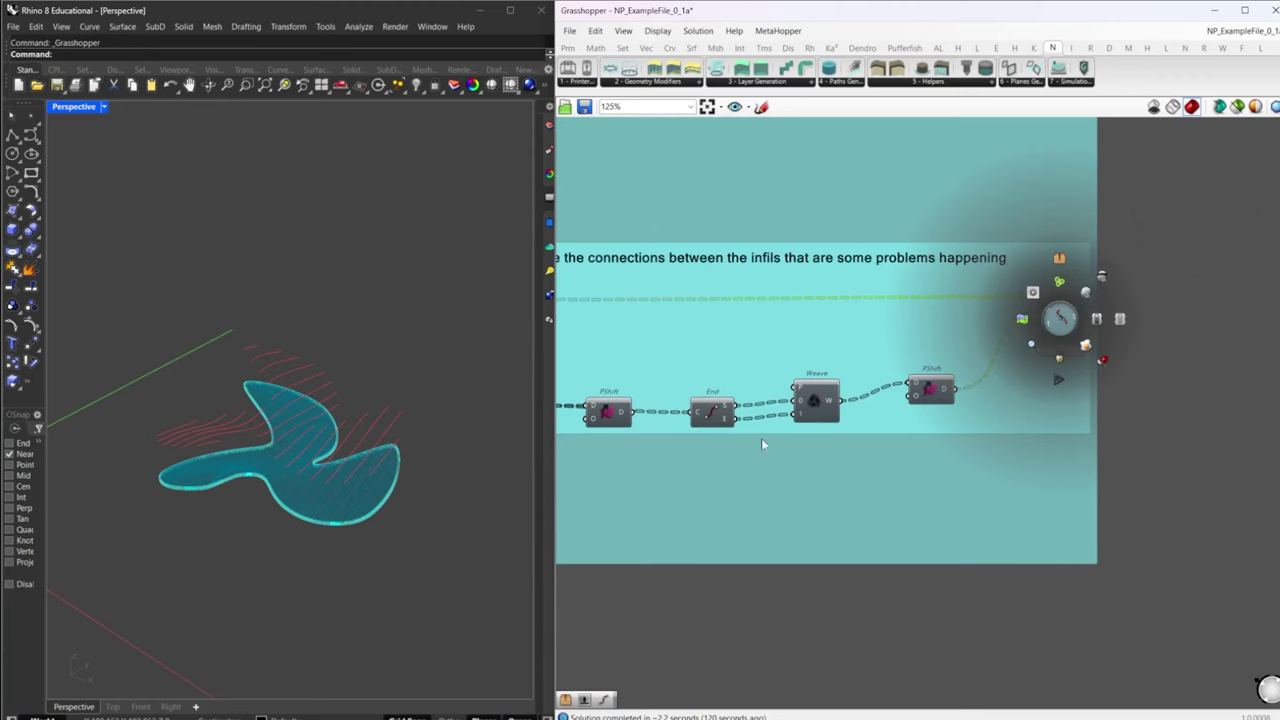
right_drag(749, 434, 967, 387)
click(783, 371)
middle_click(783, 368)
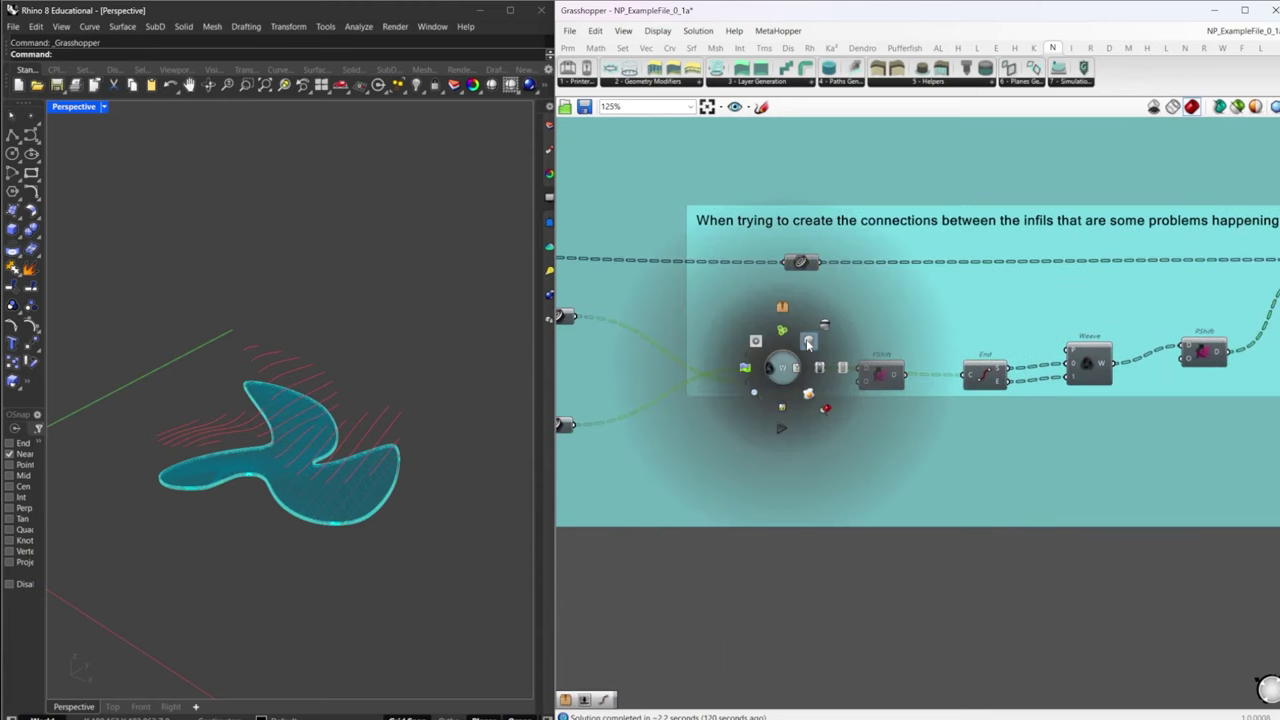
click(810, 342)
right_drag(274, 480, 375, 440)
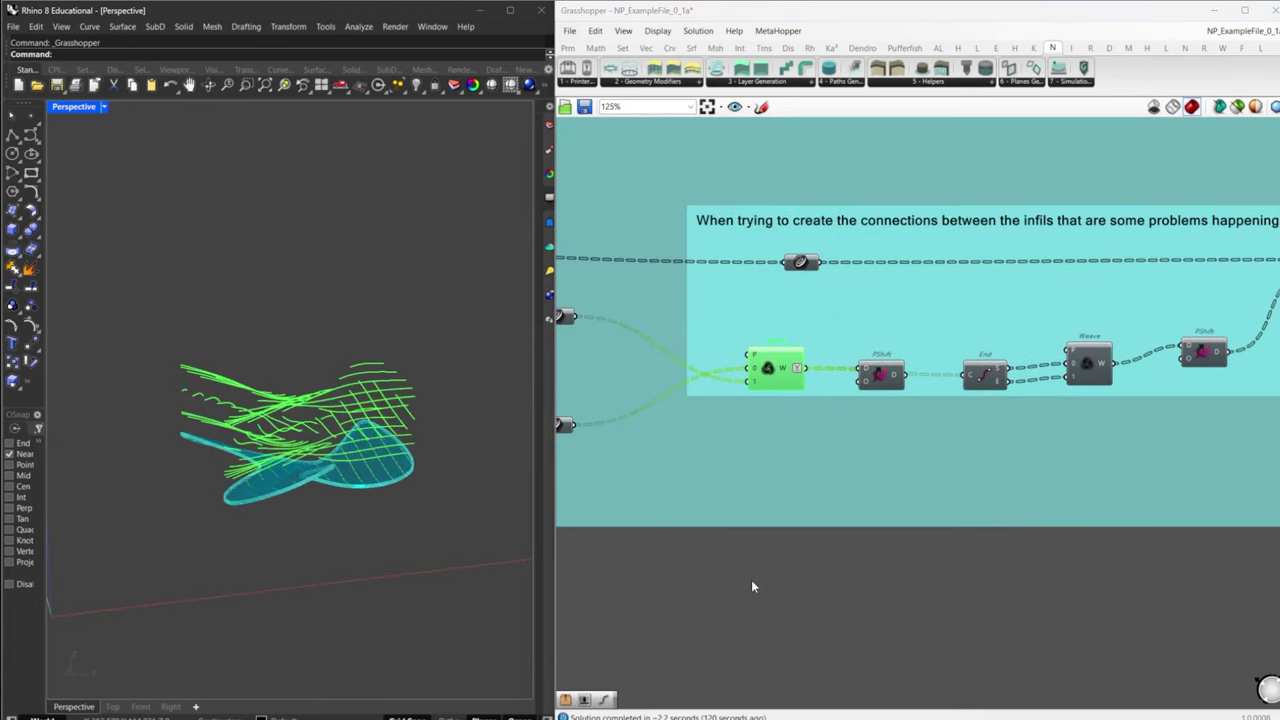
- Turn on the preview of the surface parameter at the start of the new infill method and view the stacked fan surfaces
right_drag(674, 583, 1011, 542)
scroll(825, 534, down, 3)
right_drag(714, 531, 1230, 474)
right_drag(926, 449, 1147, 441)
scroll(797, 315, up, 3)
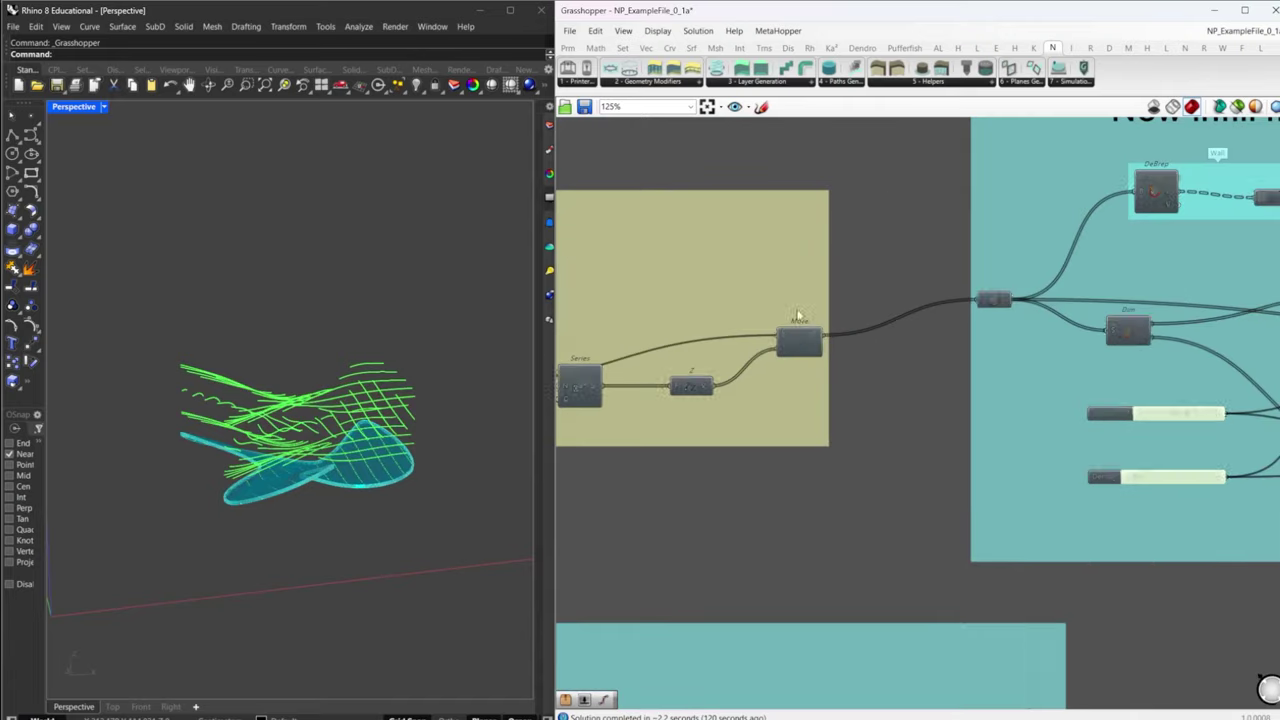
middle_click(997, 310)
click(993, 300)
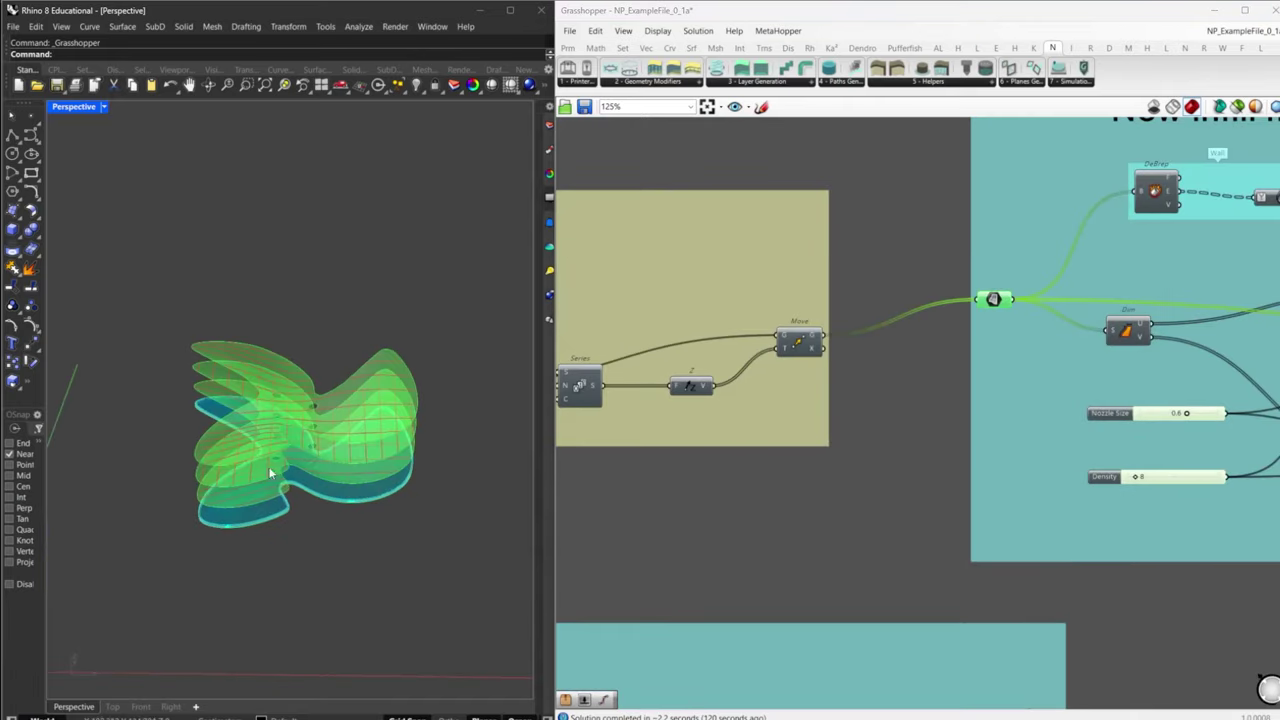
right_drag(454, 496, 215, 455)
- Turn off the preview of all components, then turn it back on only for the surface parameter feeding the new infill method
right_click(928, 509)
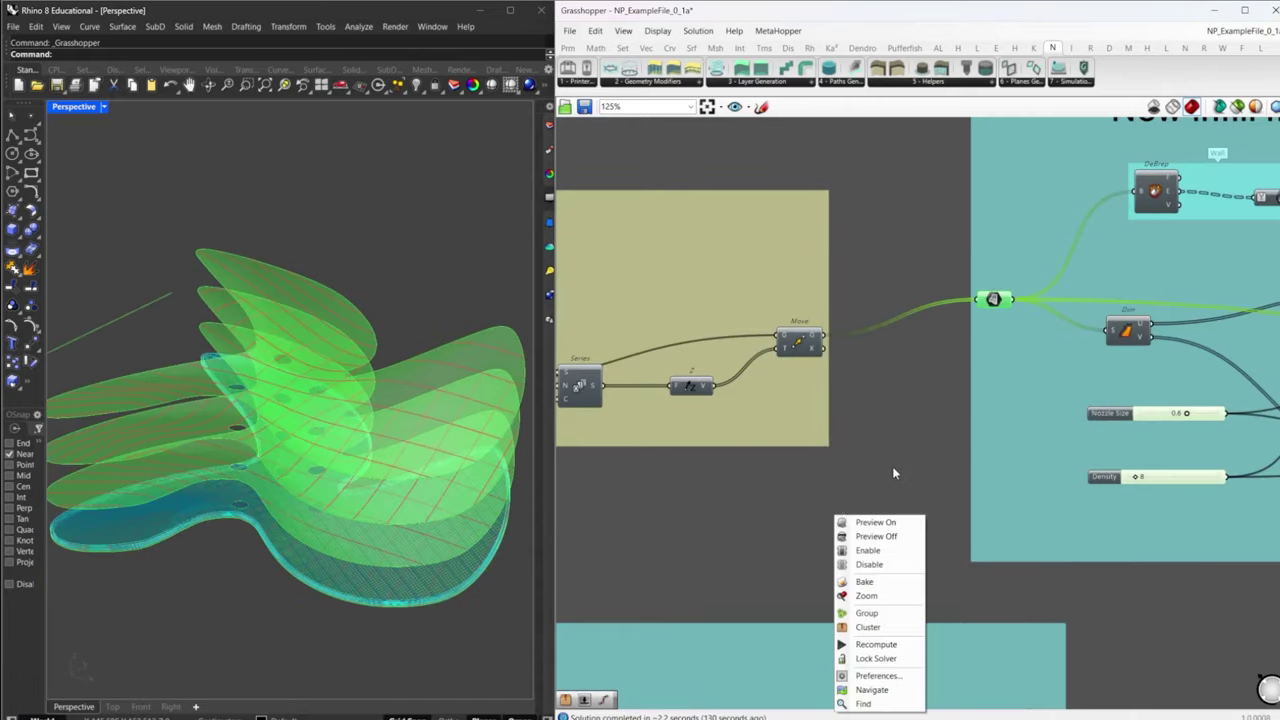
click(895, 464)
key(ctrl+a)
click(936, 410)
scroll(993, 299, up, 2)
middle_click(993, 300)
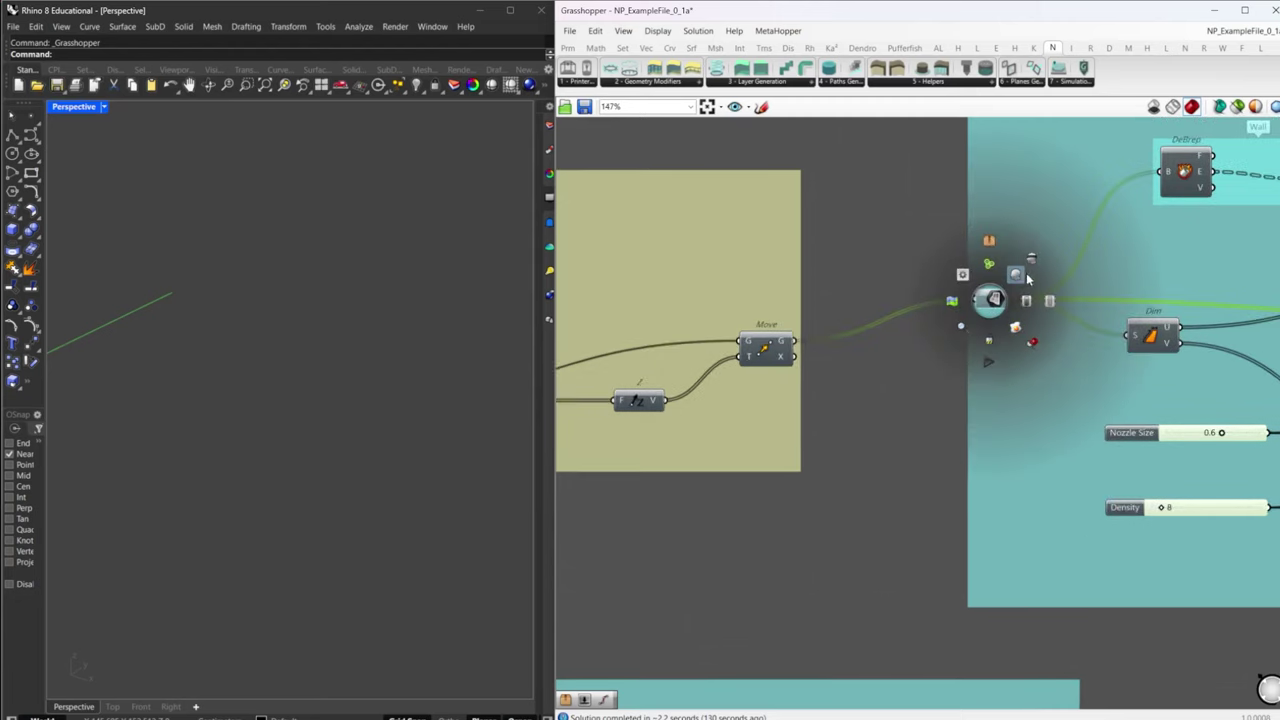
click(993, 300)
- Turn on the preview of both curve-generating components fed by Dispatch and highlight their curves in both directions on the fan surfaces
scroll(380, 434, down, 6)
right_drag(1240, 392, 648, 383)
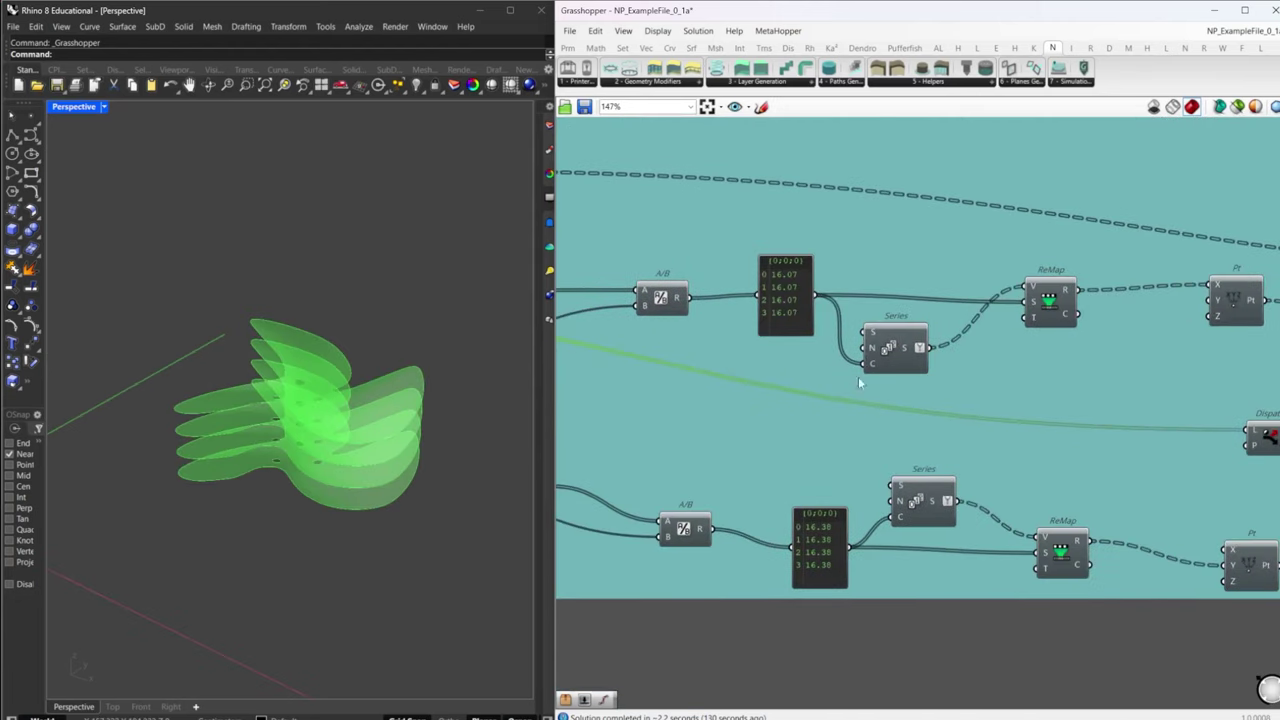
scroll(1049, 383, down, 2)
scroll(1049, 383, up, 2)
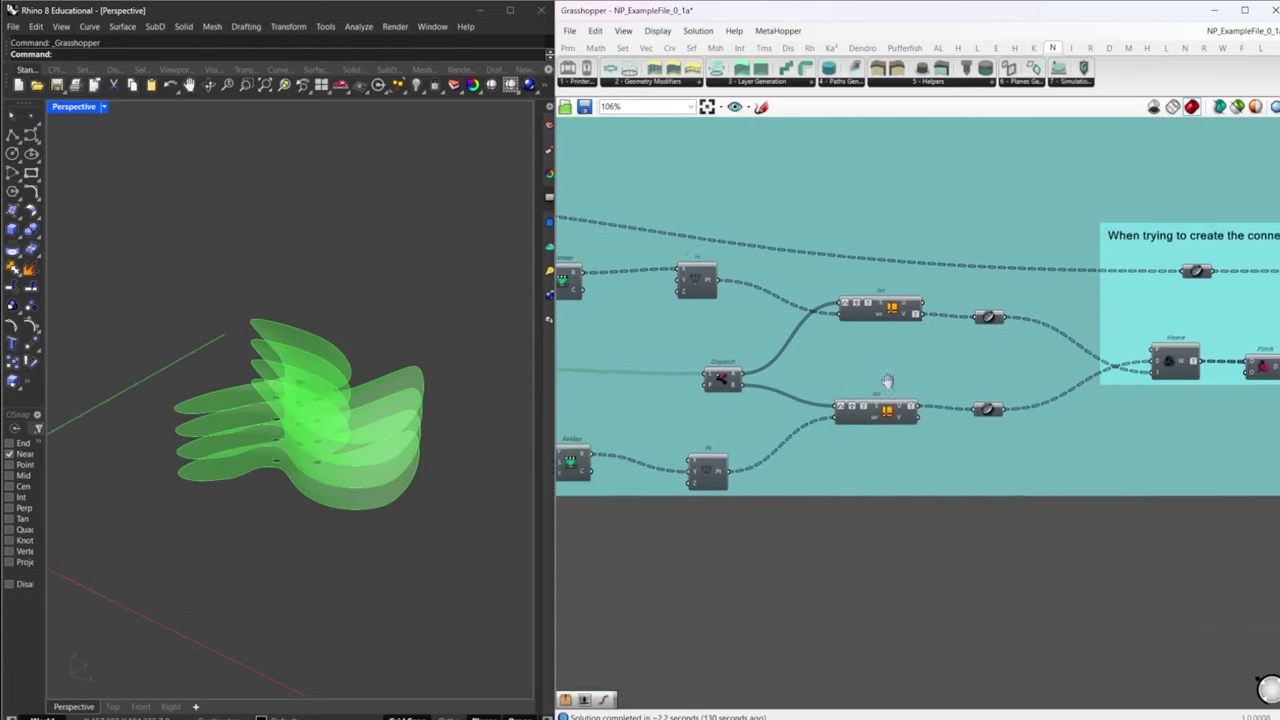
click(867, 316)
middle_click(858, 411)
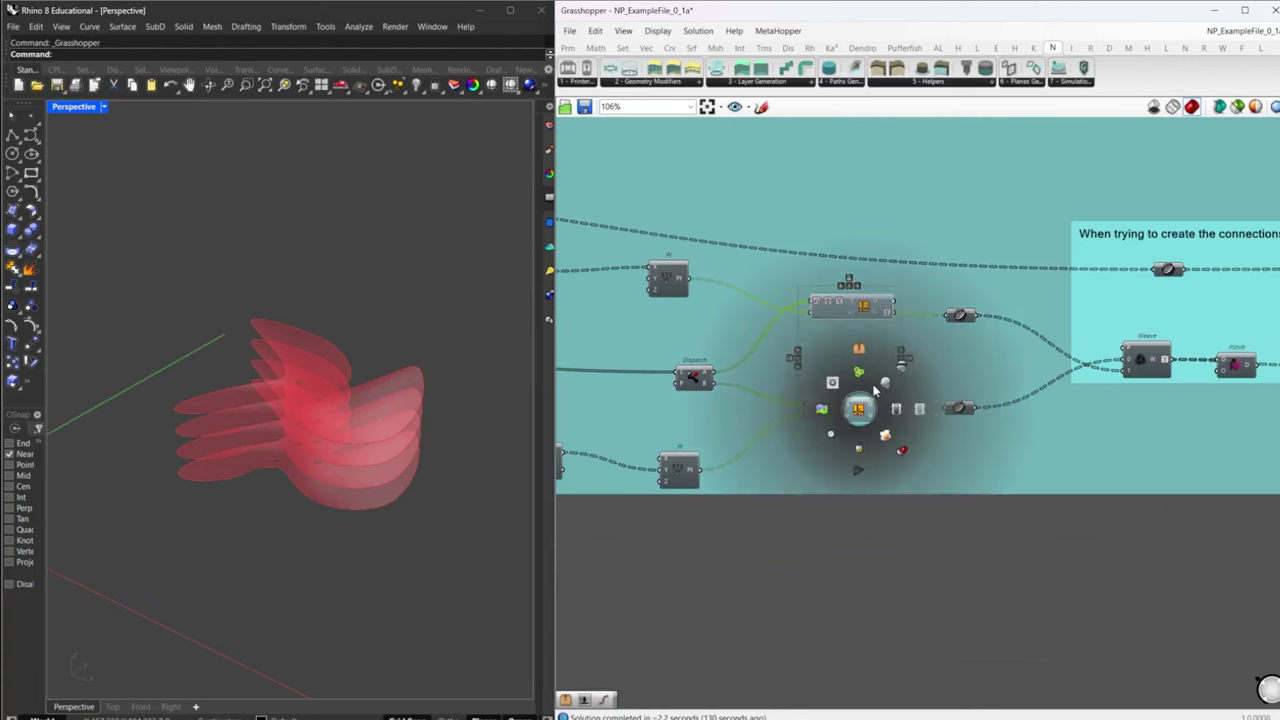
click(876, 388)
click(823, 445)
right_drag(332, 452, 365, 423)
click(876, 313)
shift+click(854, 407)
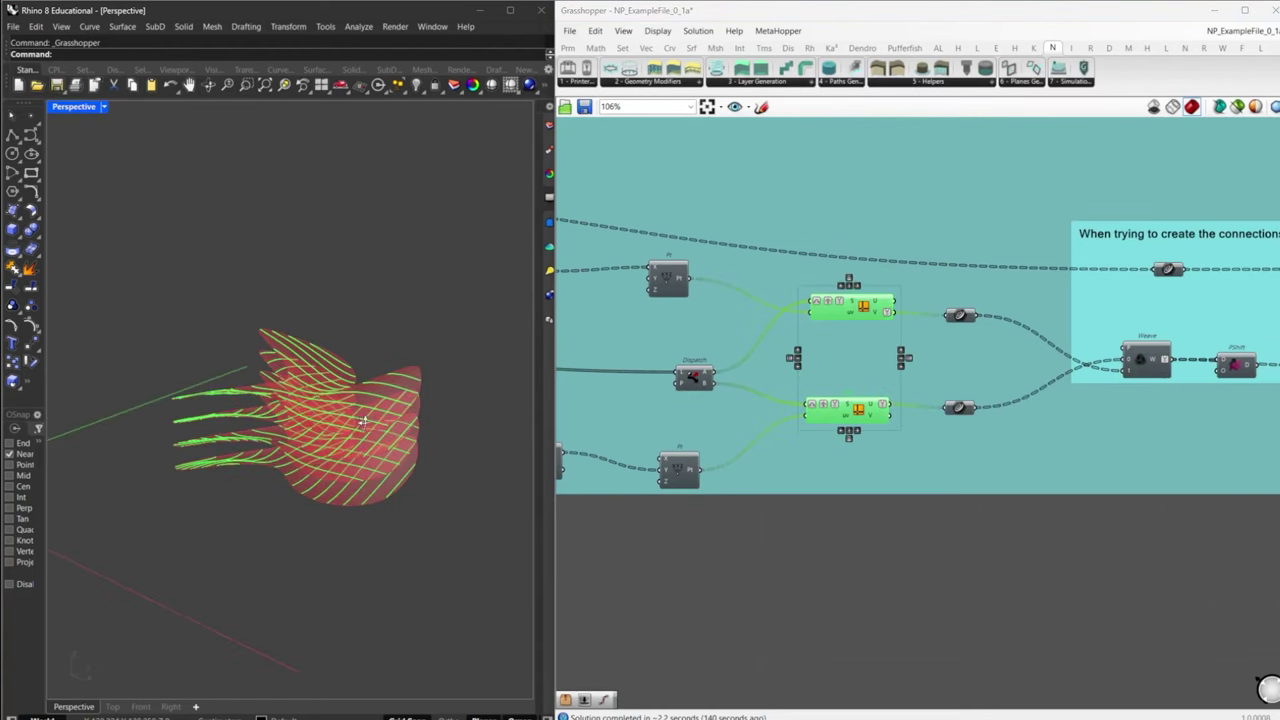
- Select the PtsTrimCrv component at the end of the infill connections group and examine its trimmed boundary segments on the fan layers
right_drag(1143, 405, 808, 410)
right_drag(1215, 377, 953, 381)
scroll(479, 418, up, 6)
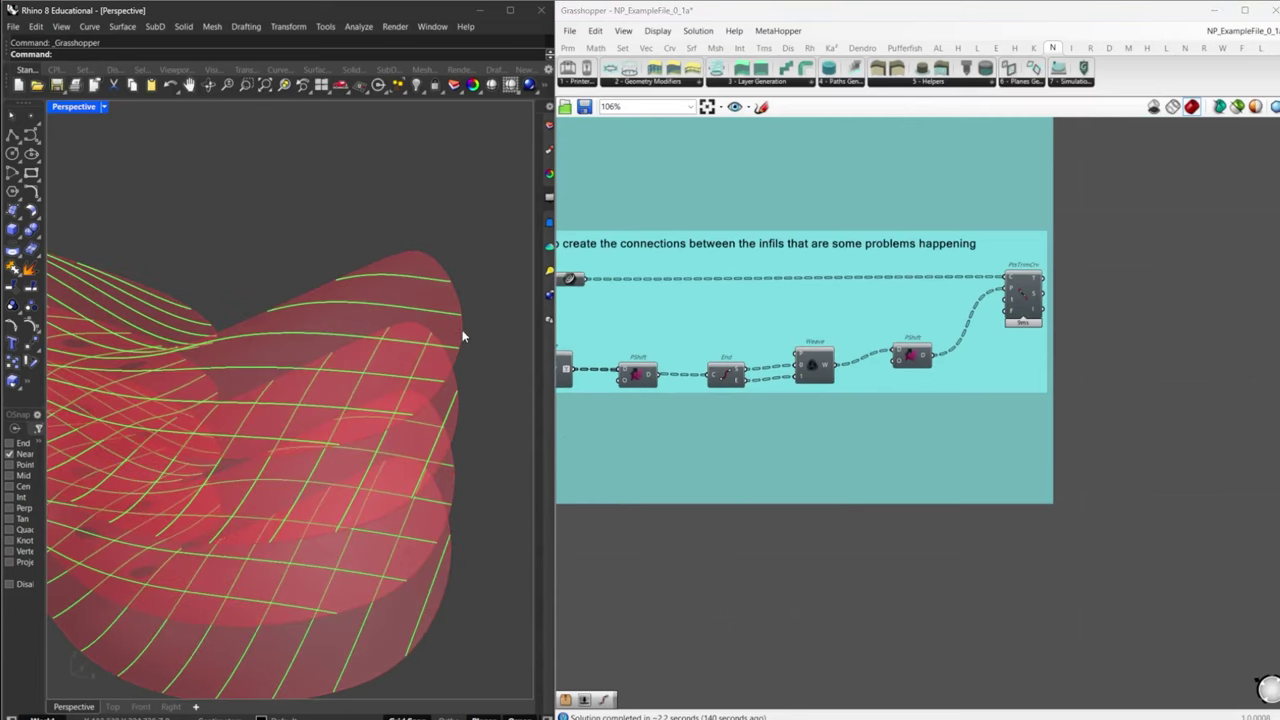
click(1010, 300)
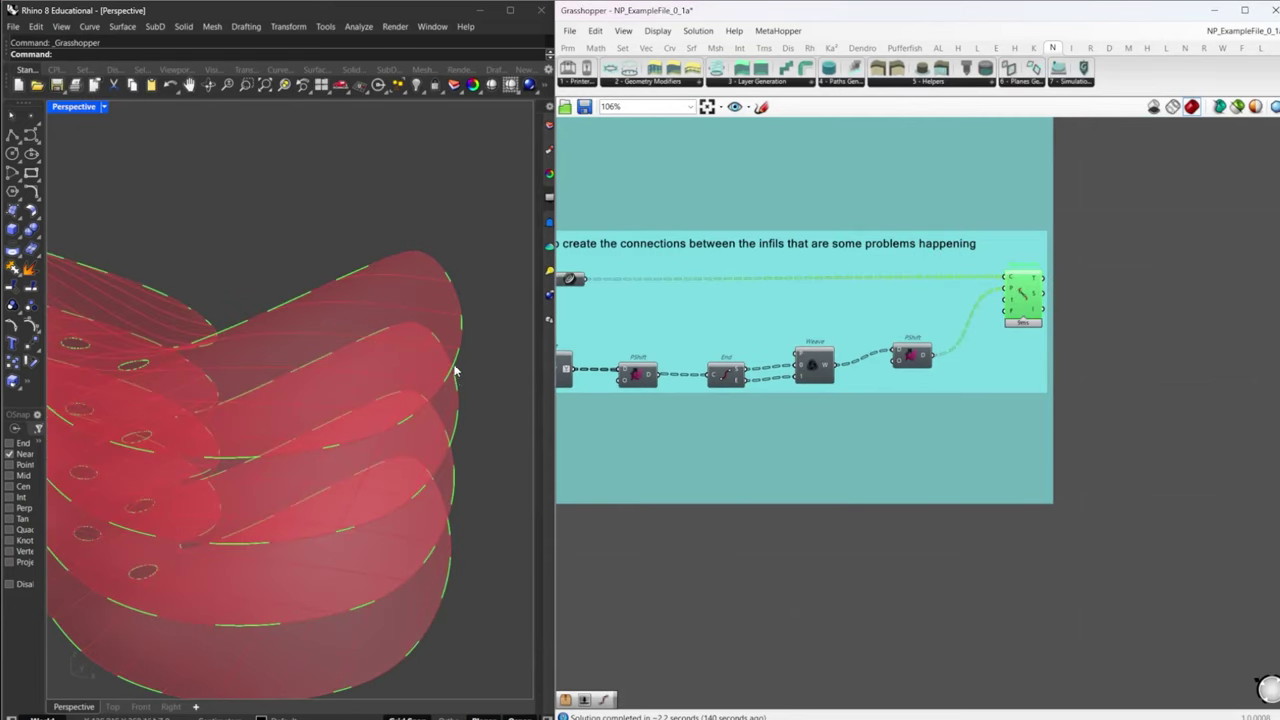
right_drag(455, 372, 329, 412)
scroll(265, 375, up, 3)
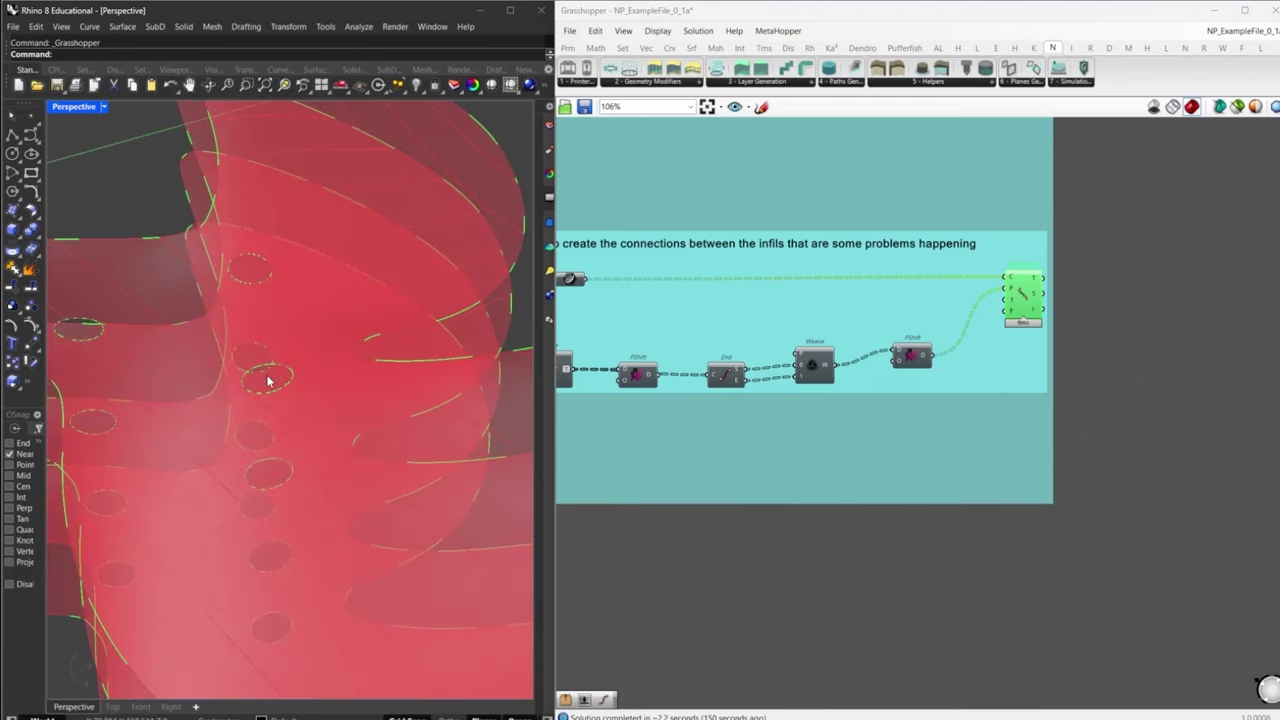
scroll(257, 380, down, 5)
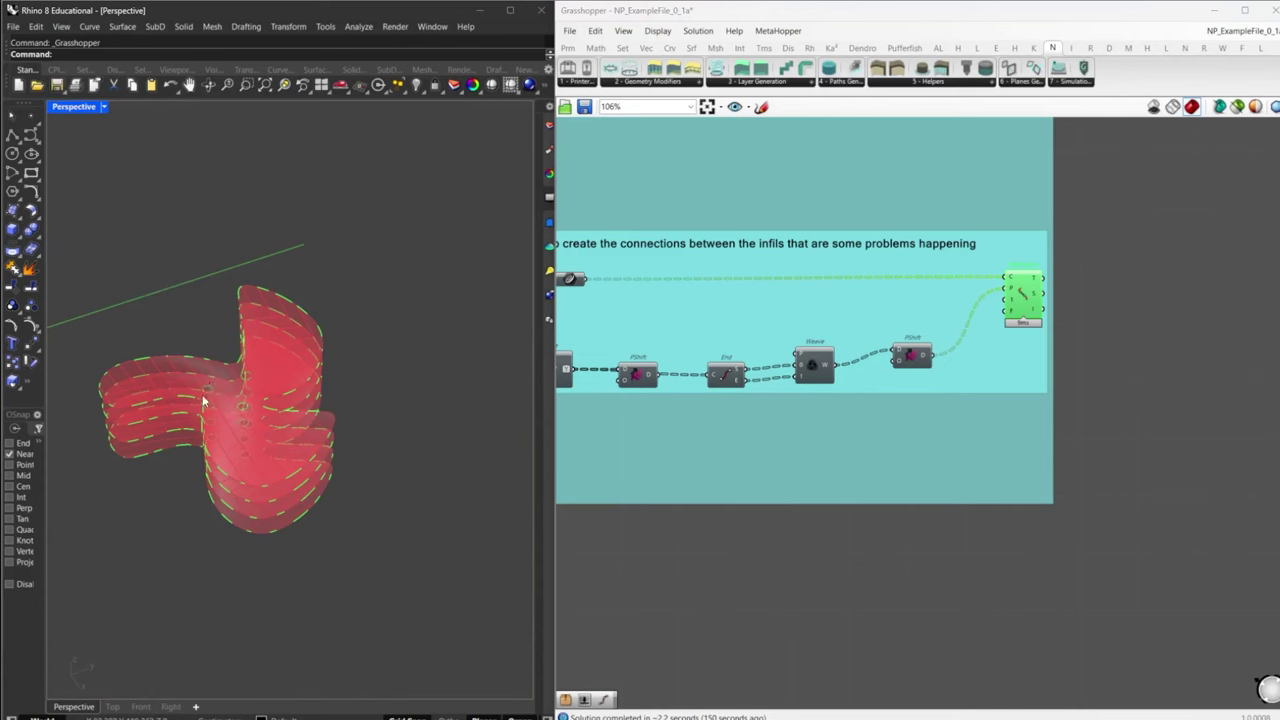
scroll(205, 405, up, 3)
scroll(294, 409, down, 2)
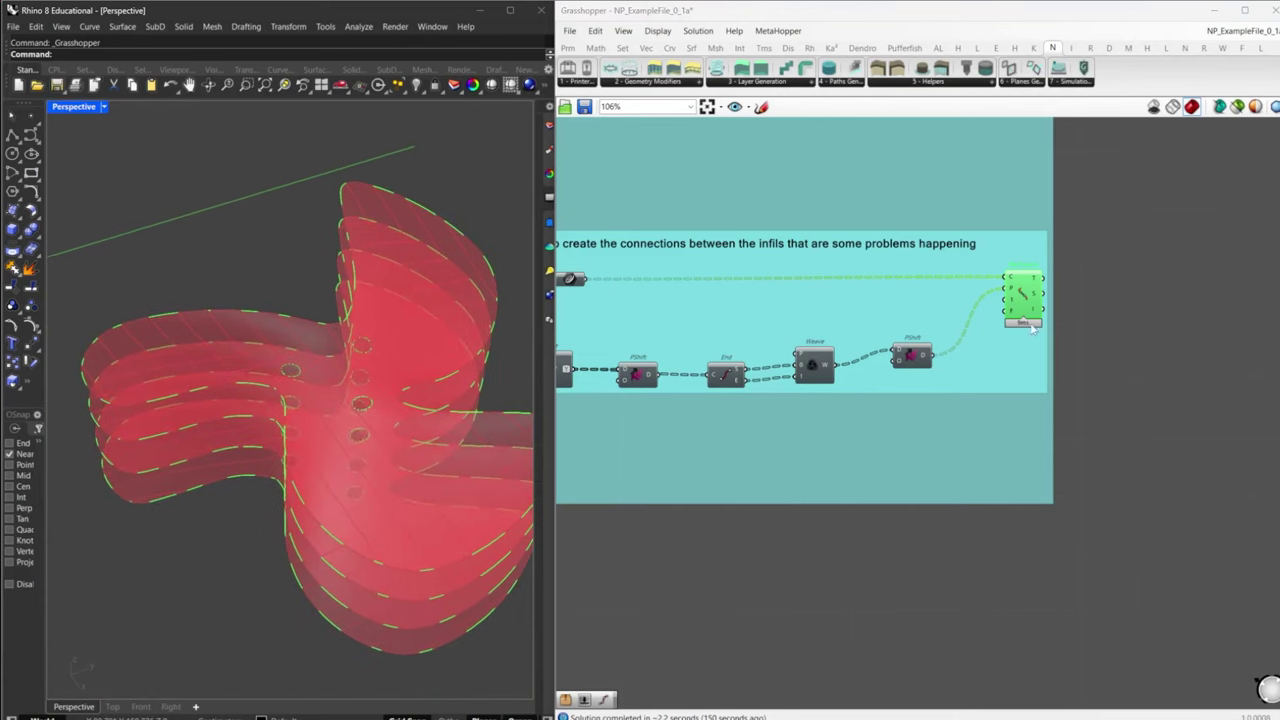
- Disable the New infill method using surface domain group and the group feeding it in the Development section
scroll(571, 347, down, 10)
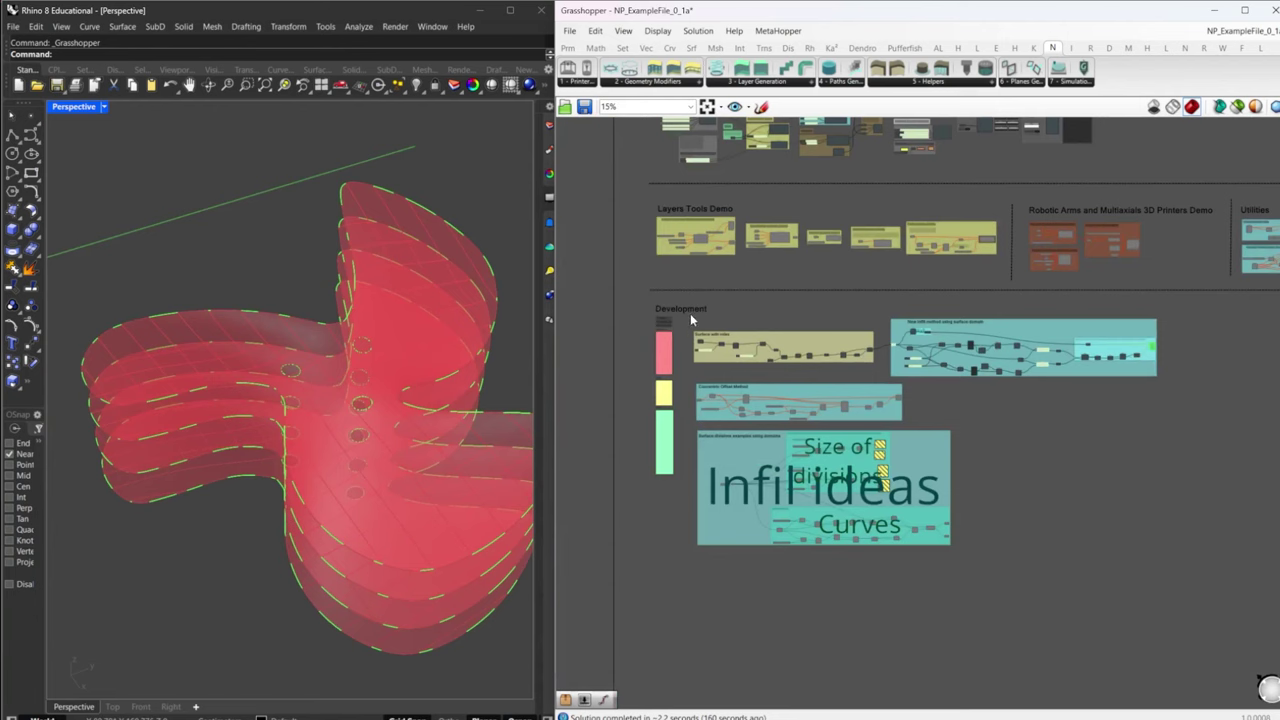
drag(690, 313, 1168, 379)
middle_click(1168, 379)
click(1213, 380)
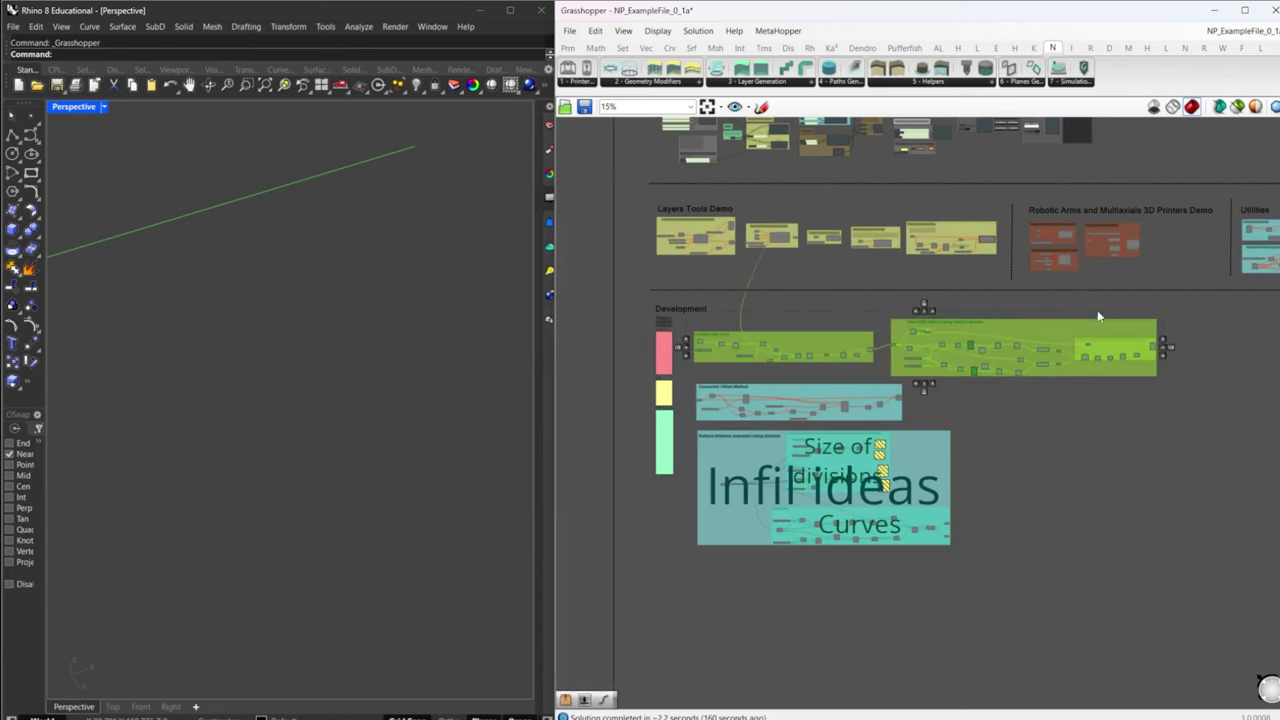
- Turn on the preview of the infill and wall component in the Curve/Paths group and view the fan's print paths
right_drag(1098, 316, 922, 466)
click(954, 352)
scroll(700, 270, up, 1)
scroll(701, 272, up, 6)
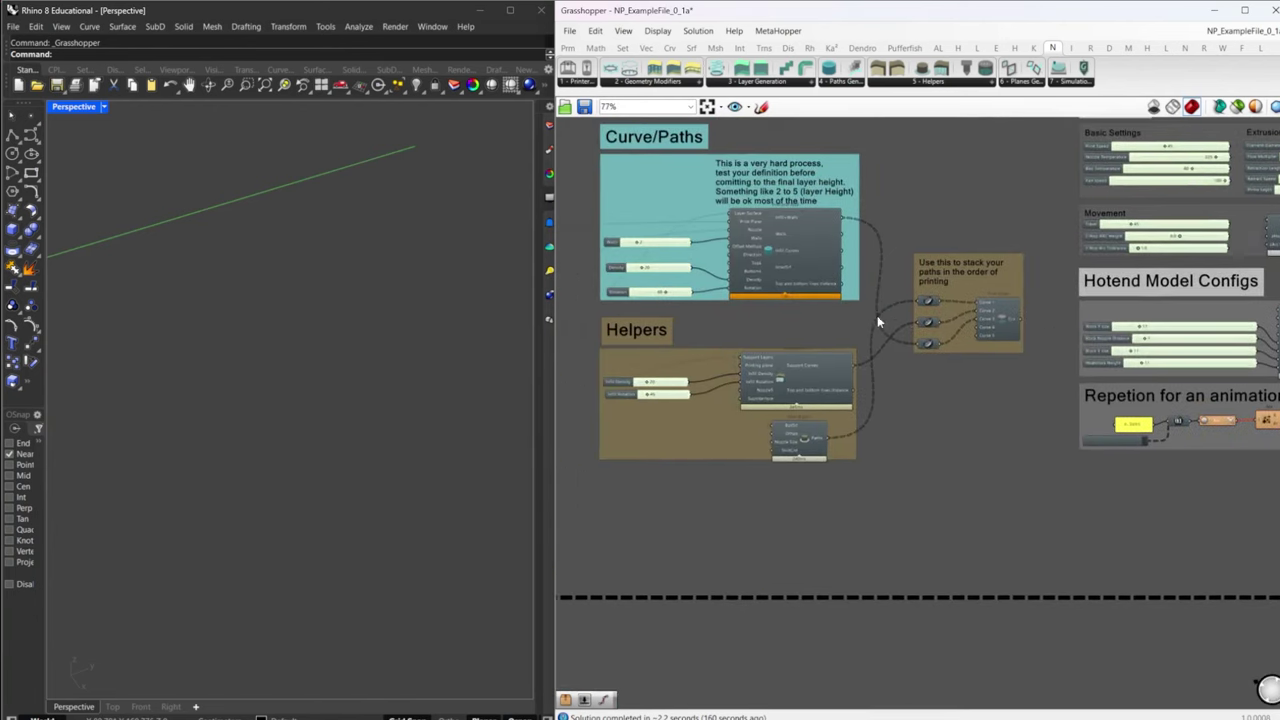
middle_click(800, 250)
click(825, 226)
right_drag(369, 406, 430, 400)
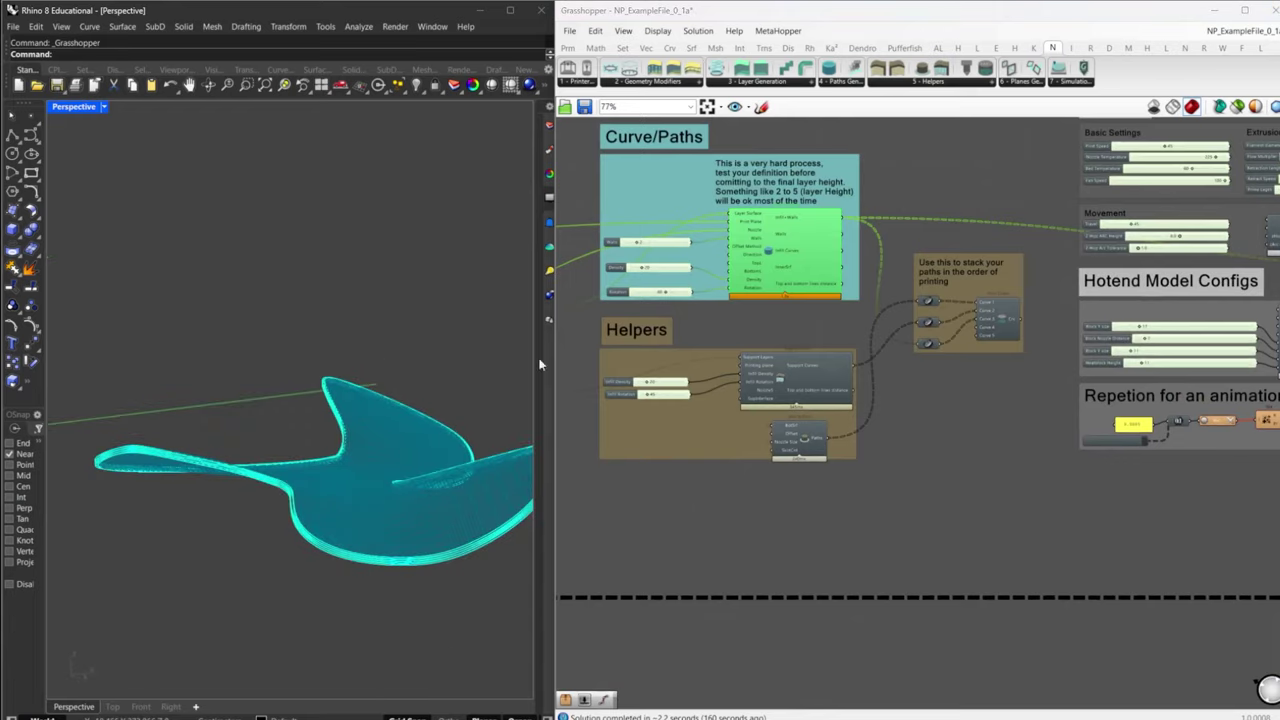
- Preview the NP Sup Layers surfaces that feed Support Infill to inspect the layers under the fan, and hide them again
scroll(785, 383, up, 4)
click(973, 370)
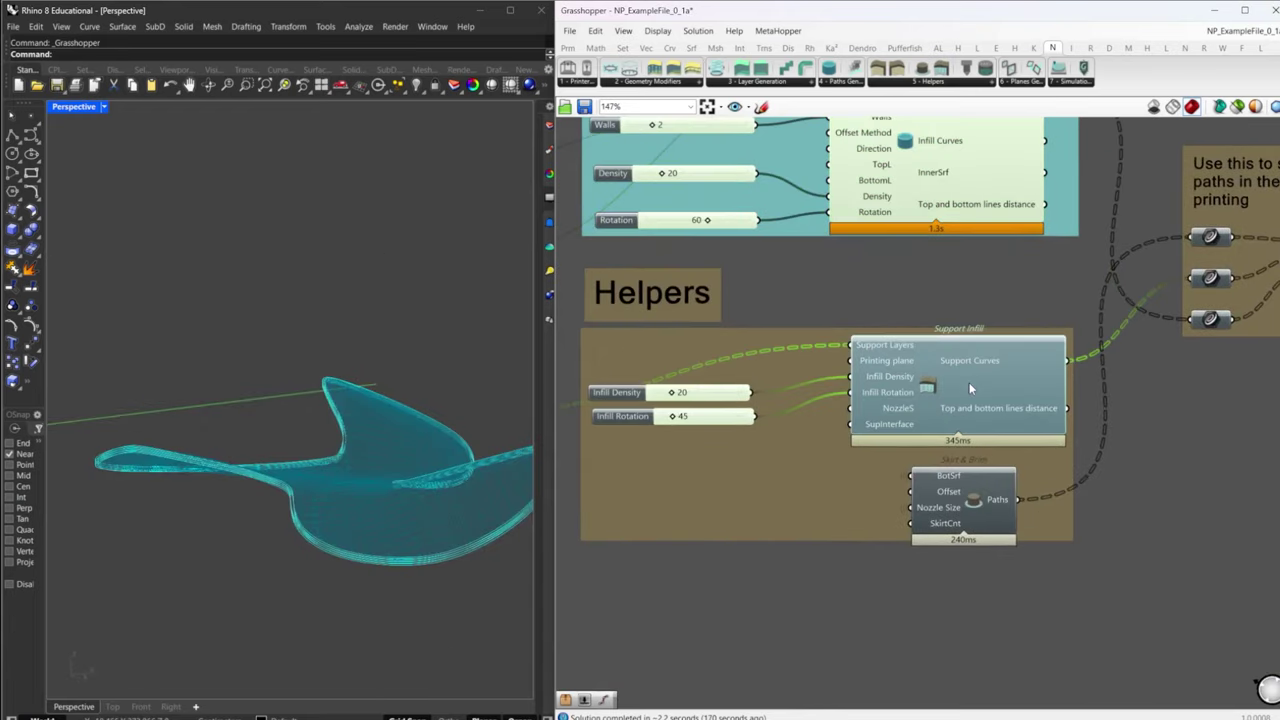
middle_click(969, 382)
right_drag(688, 423, 974, 360)
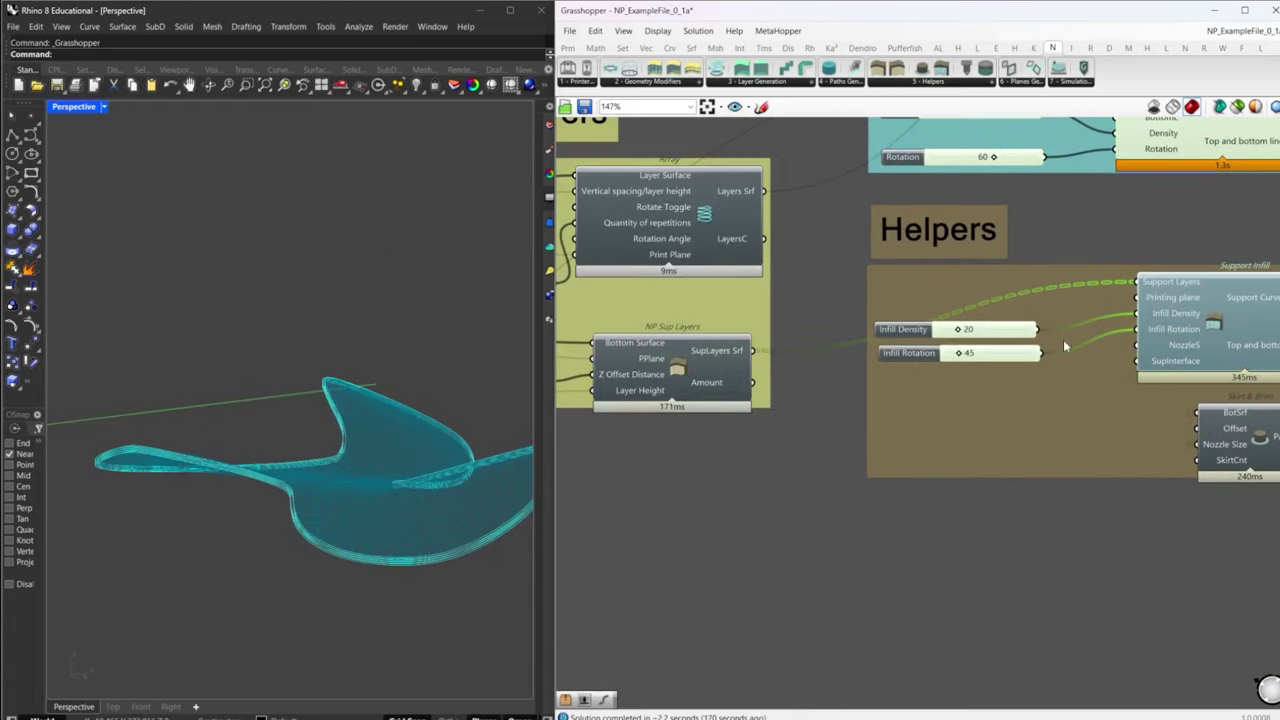
right_drag(1063, 339, 1146, 274)
click(683, 384)
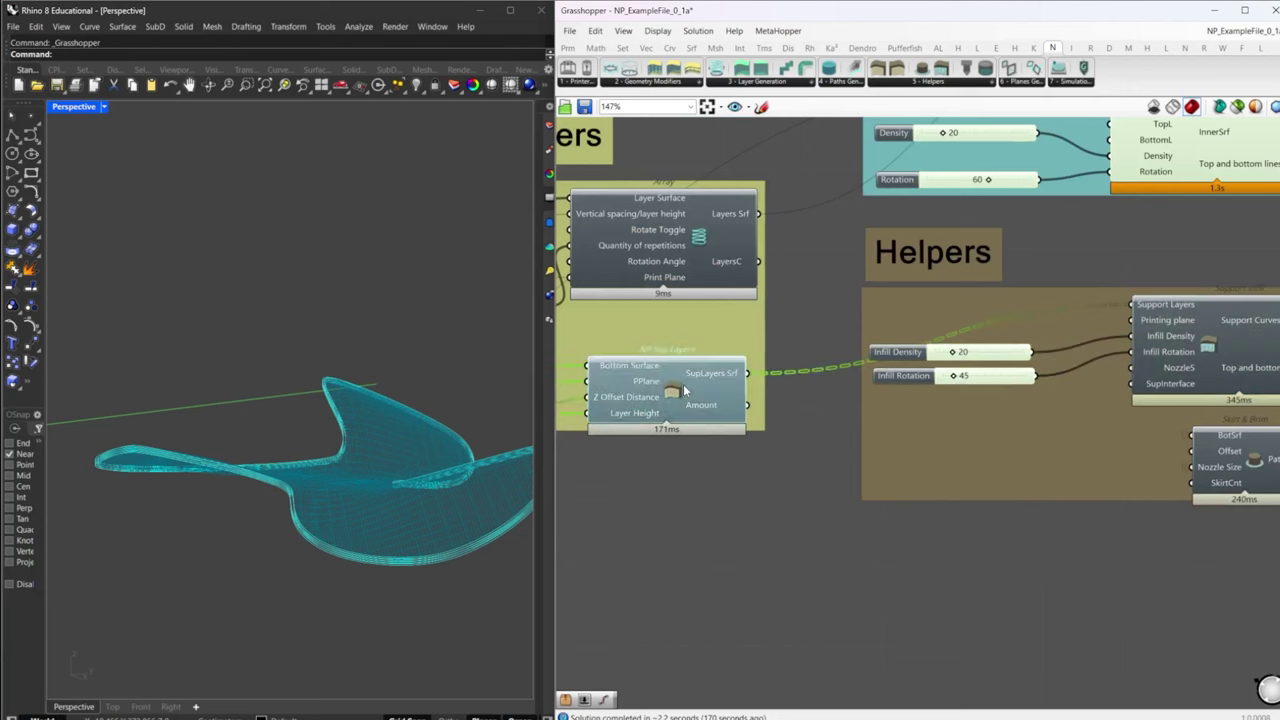
middle_click(683, 384)
click(704, 362)
middle_click(688, 380)
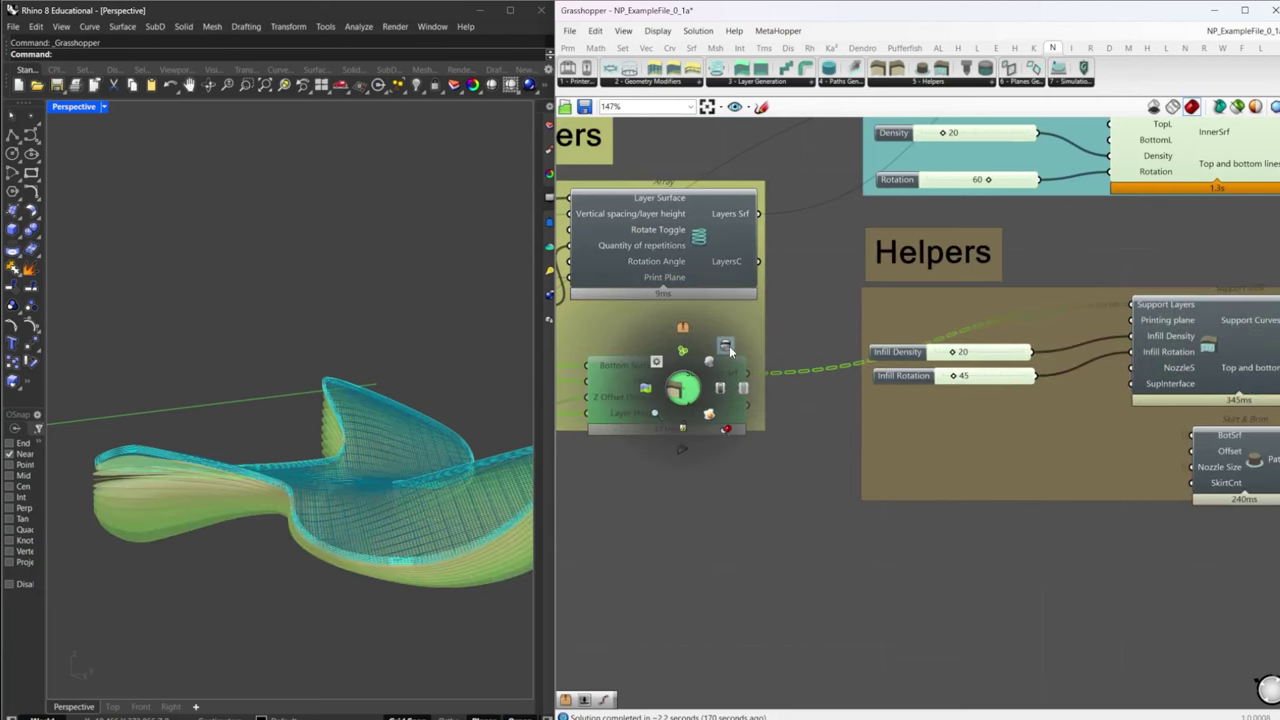
click(729, 345)
- Turn on the preview of the Support Infill component in the Helpers group
click(1213, 322)
right_drag(1213, 322, 1023, 334)
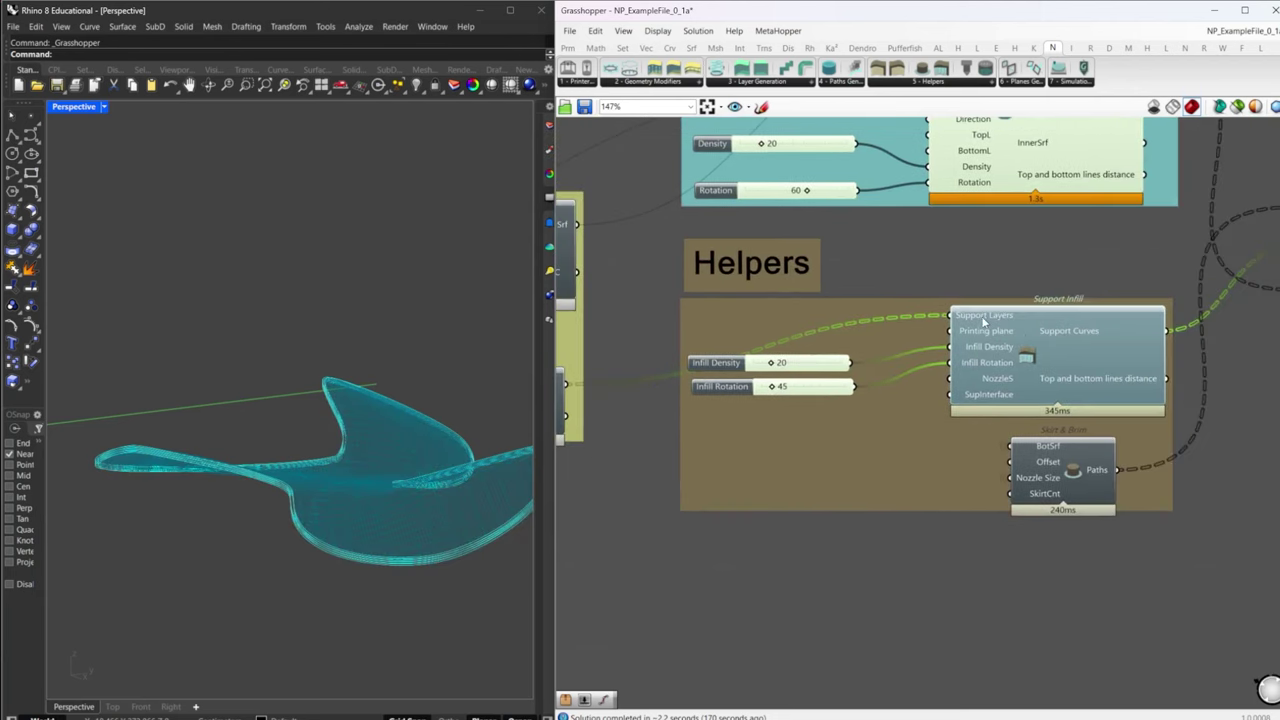
middle_click(1004, 331)
click(1051, 306)
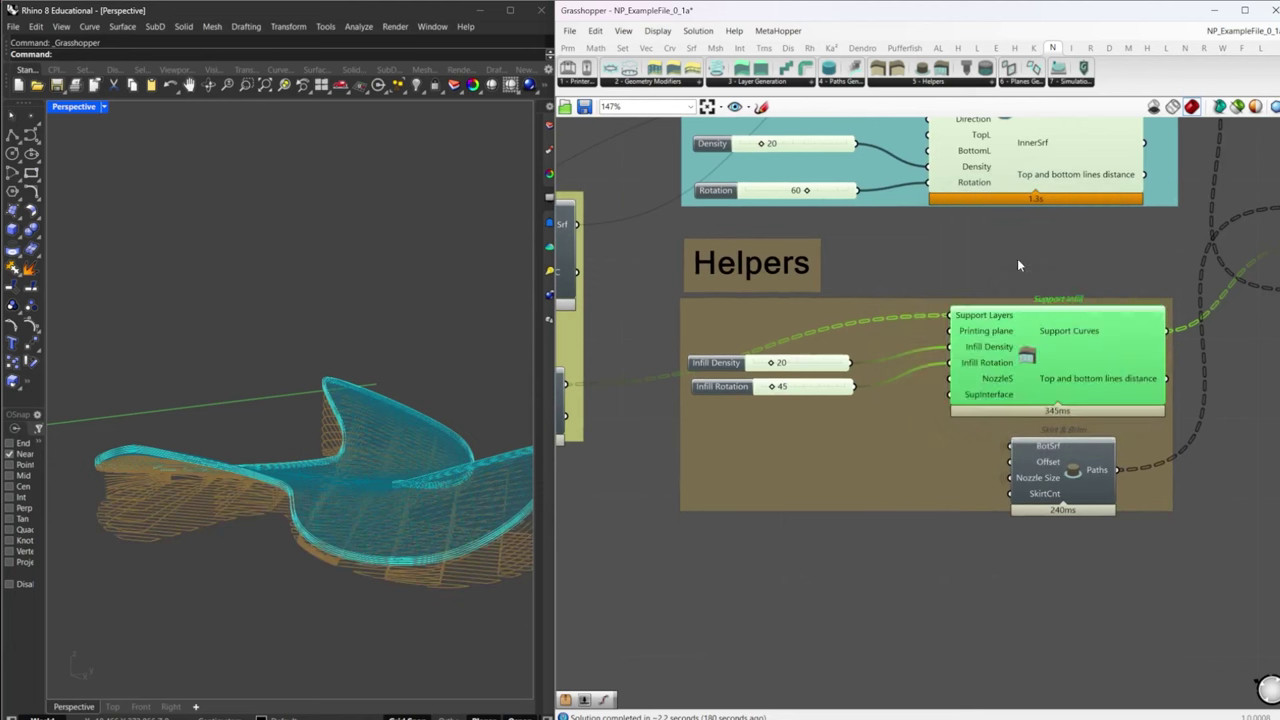
- Examine the support curves beneath the fan blades from above and from the side
right_drag(345, 462, 326, 504)
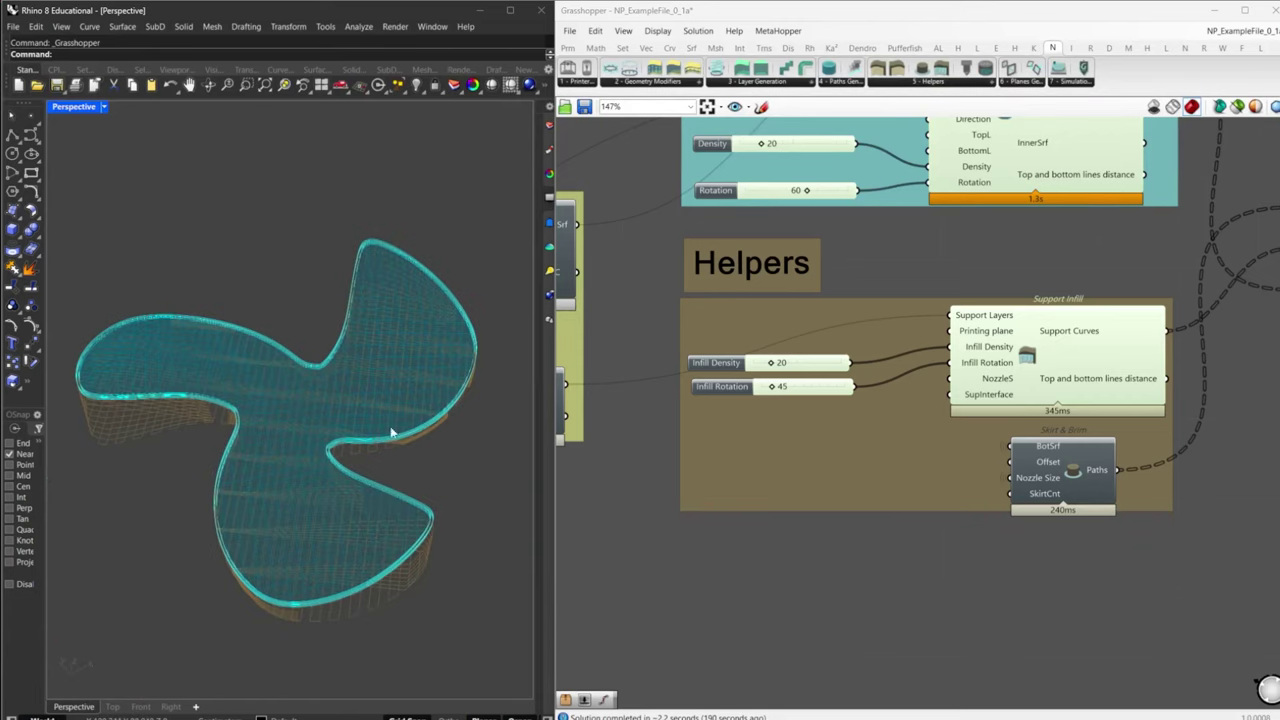
right_drag(375, 441, 367, 469)
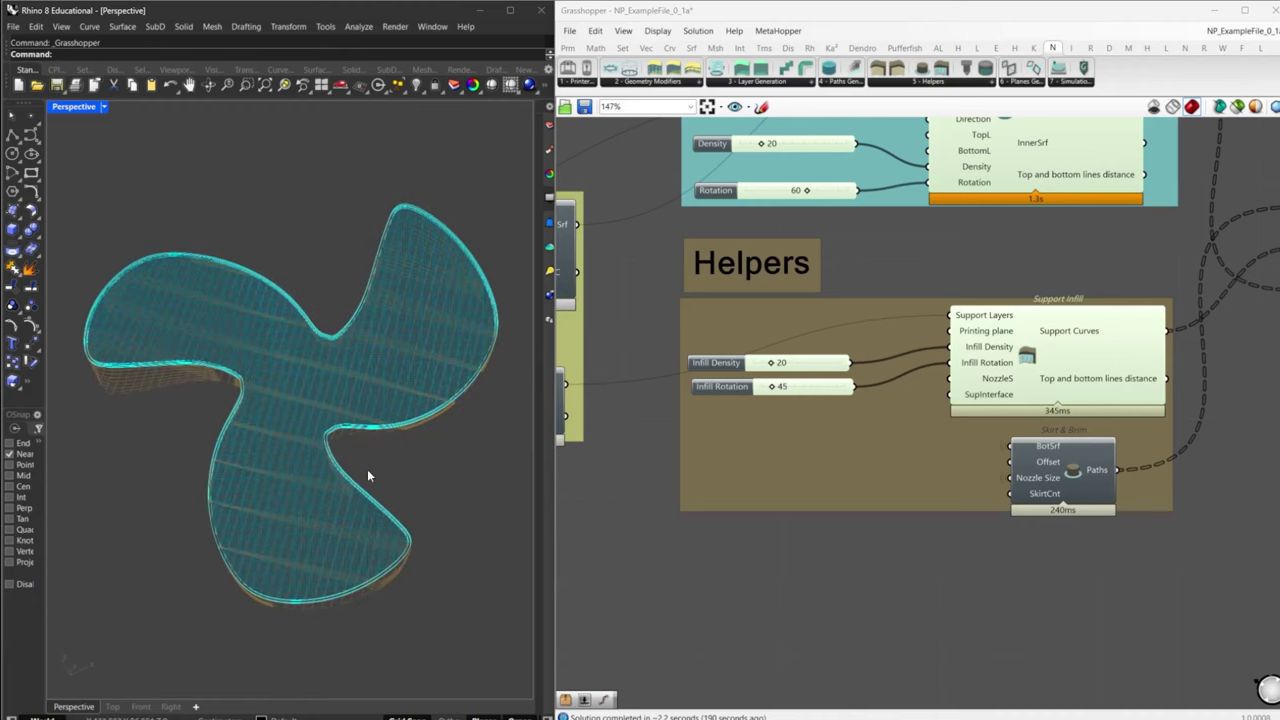
scroll(367, 469, up, 5)
scroll(291, 514, down, 6)
right_drag(362, 416, 314, 417)
scroll(380, 463, up, 4)
right_drag(380, 463, 226, 511)
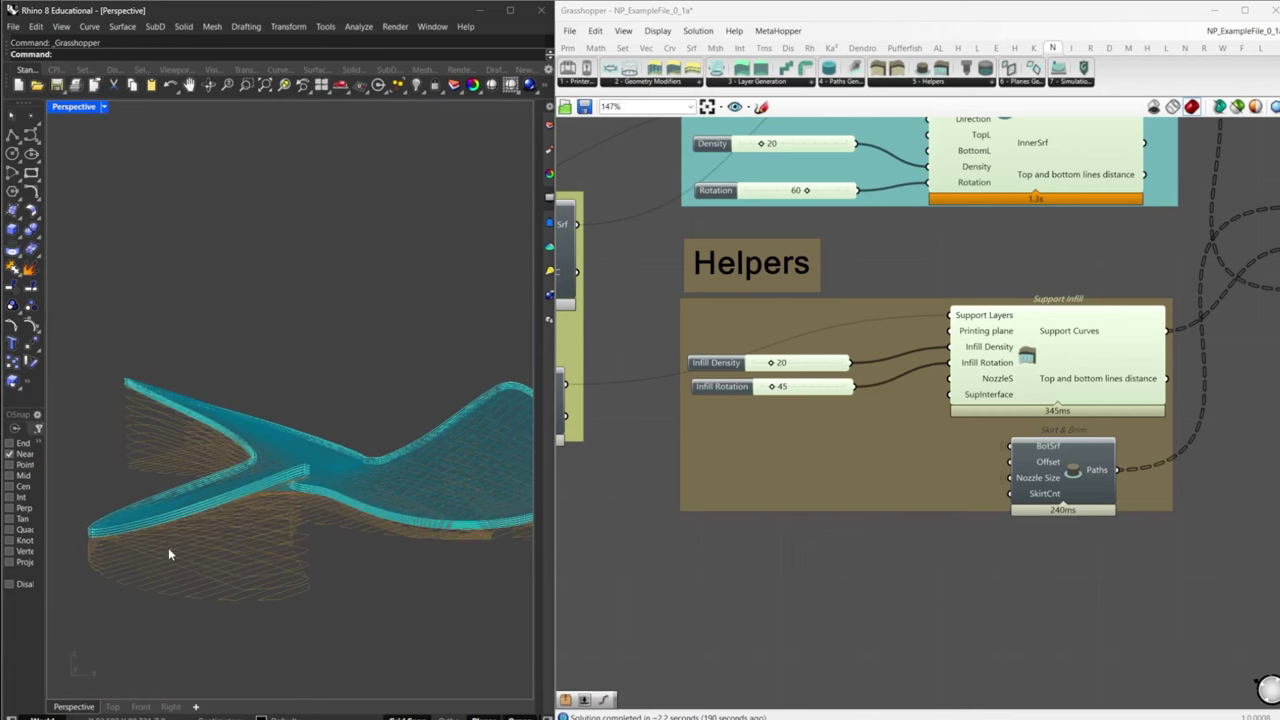
right_drag(168, 552, 220, 560)
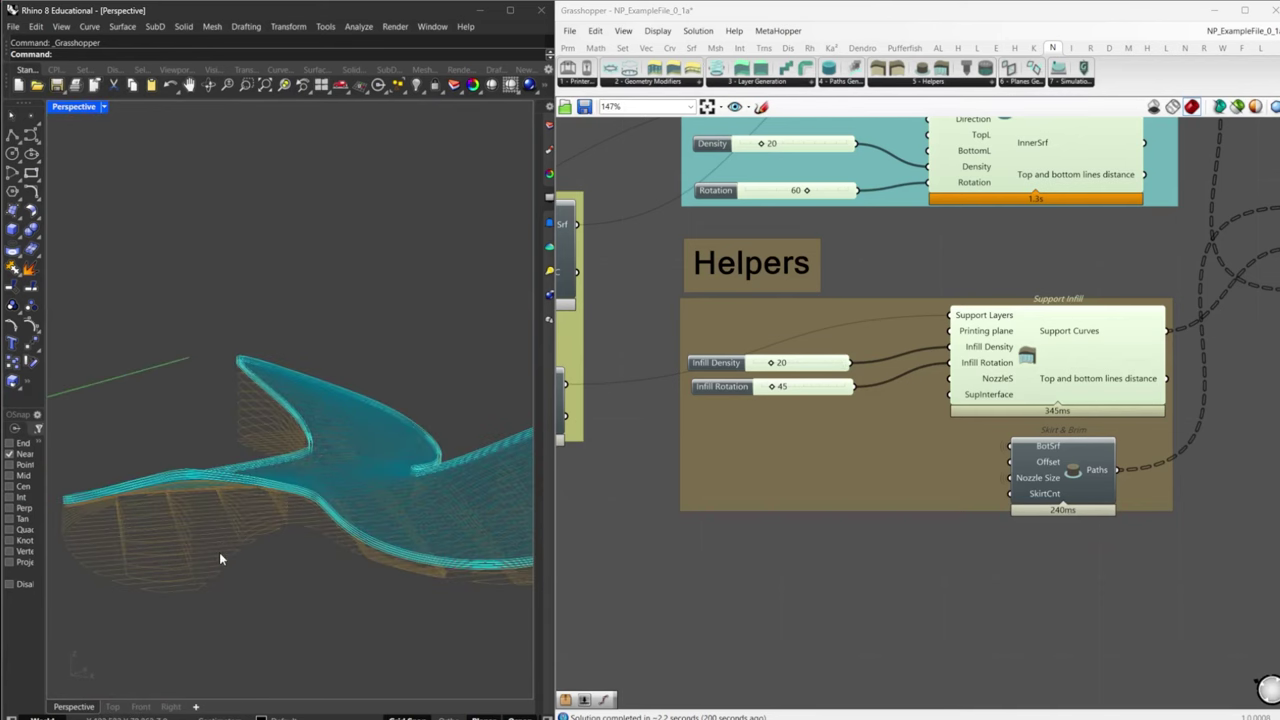
- Set the Infill Density of the Support Infill component to 45 and view the support curves under the fan
click(796, 370)
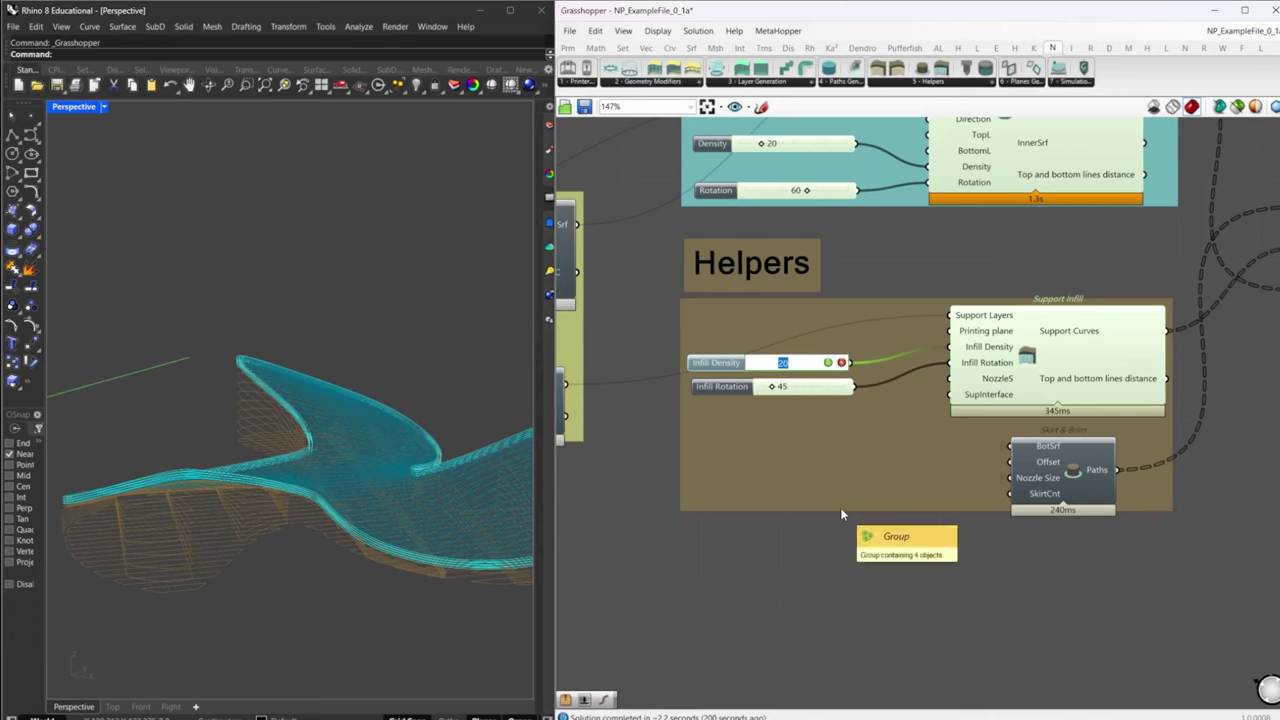
text(45)
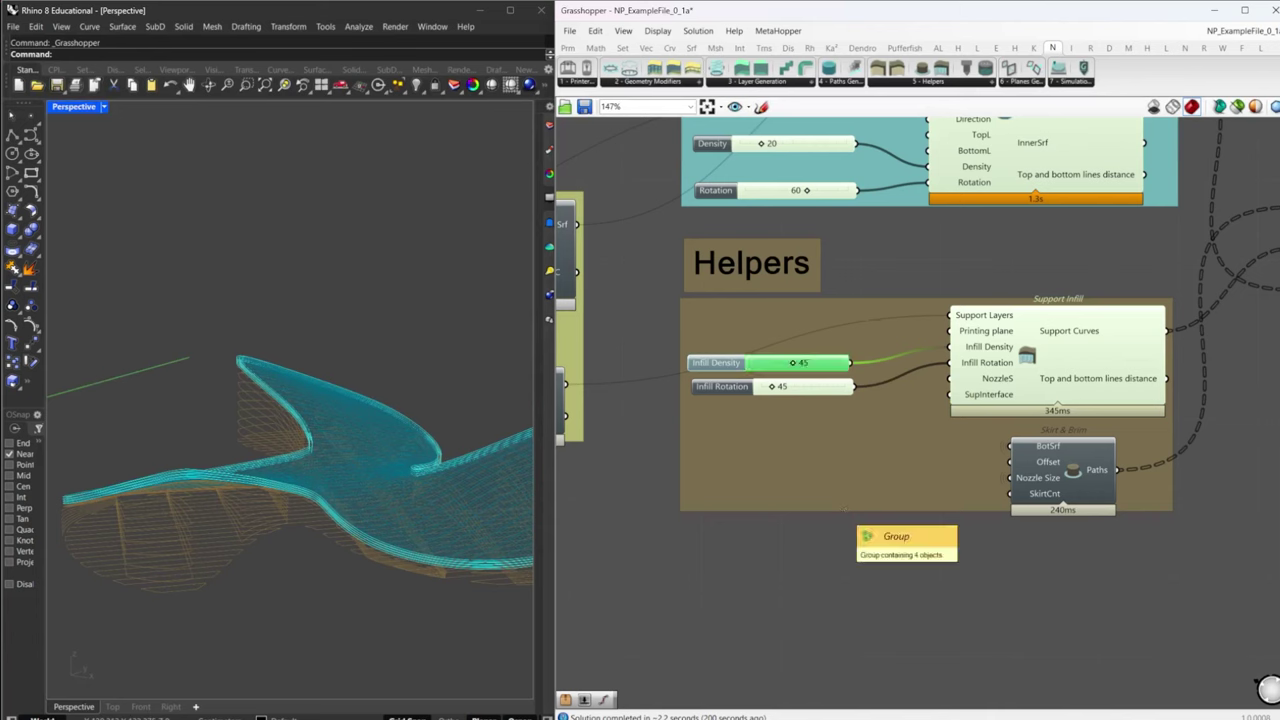
right_drag(230, 590, 358, 516)
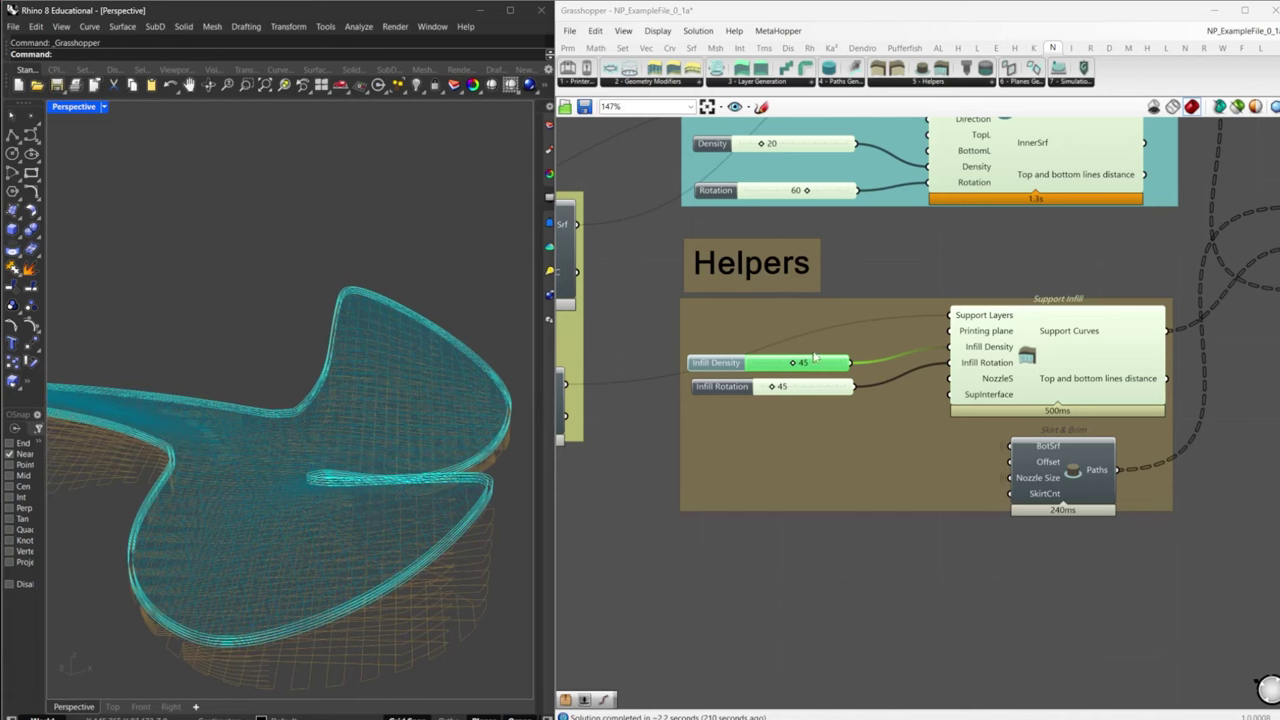
right_drag(425, 487, 392, 579)
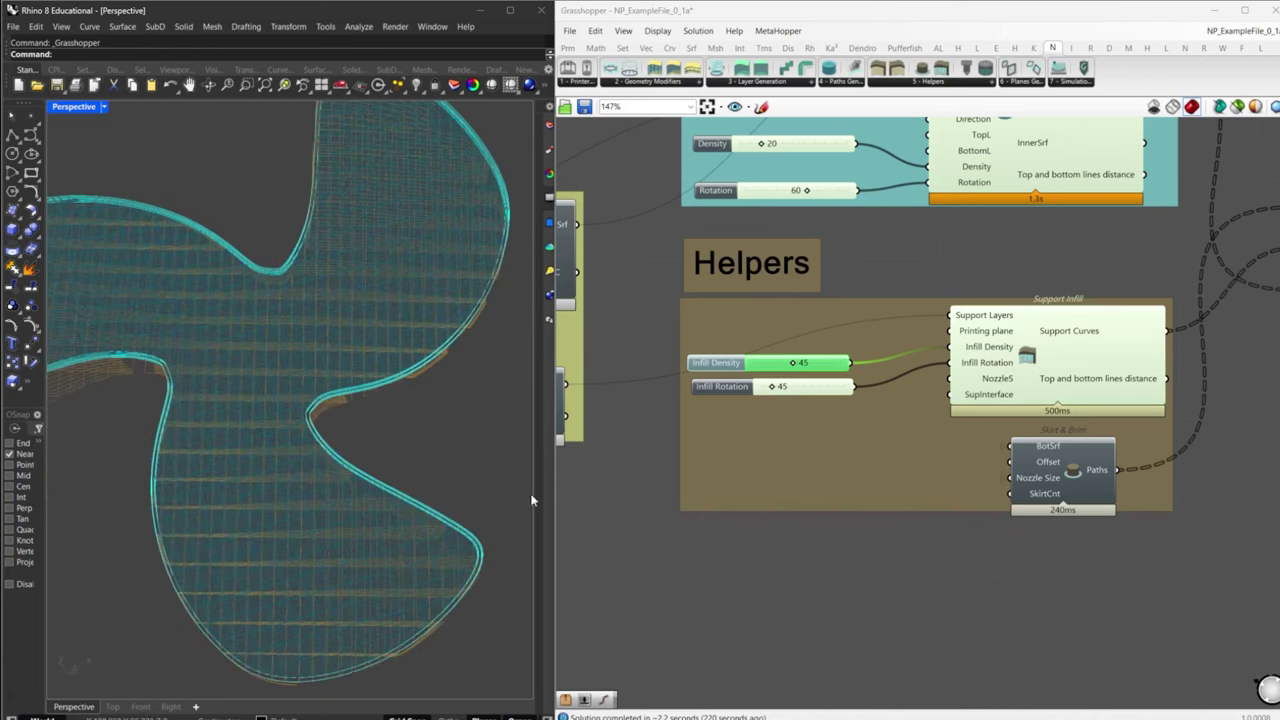
- Set the Rotation of the Curve/Paths infill component to 45 and examine the fan's infill lines over the support curves
right_drag(532, 500, 349, 514)
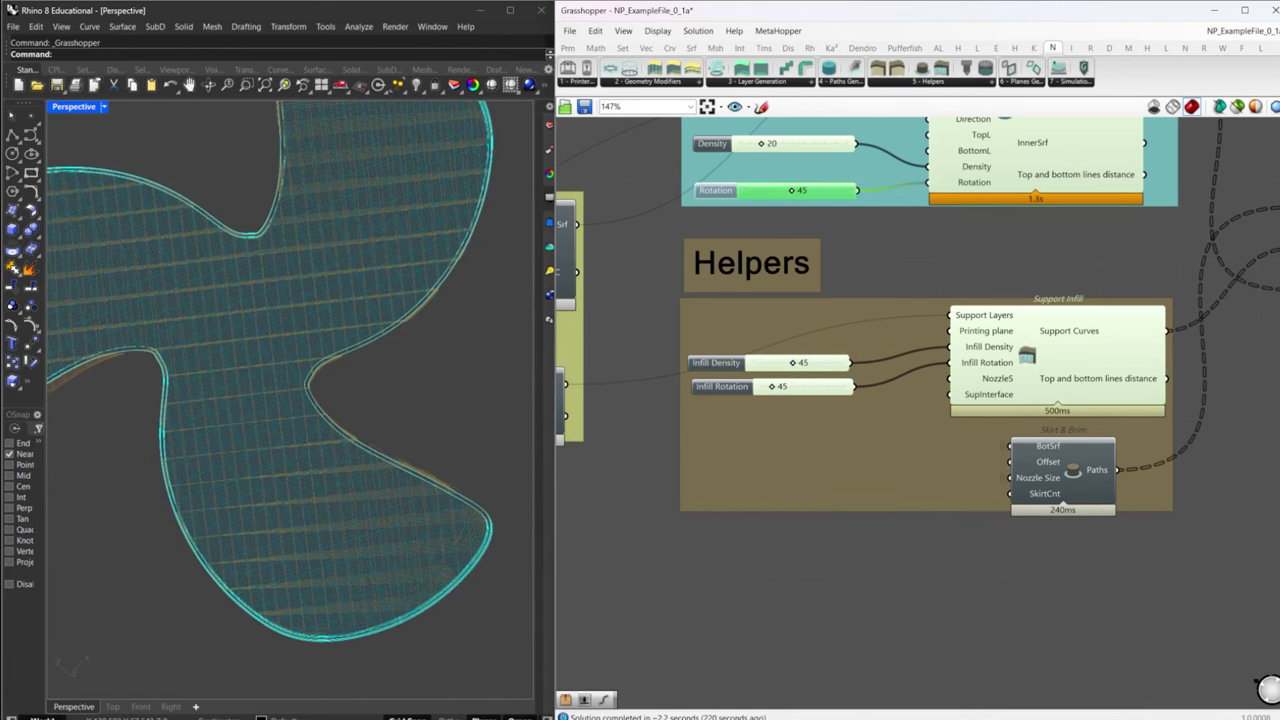
right_drag(360, 448, 447, 402)
scroll(399, 466, up, 5)
mouse_move(447, 660)
right_down()
mouse_move(440, 583)
mouse_move(409, 546)
mouse_move(349, 520)
mouse_move(351, 491)
mouse_move(423, 494)
mouse_move(400, 529)
mouse_move(255, 590)
mouse_move(324, 546)
mouse_move(281, 551)
mouse_move(386, 488)
mouse_move(375, 514)
right_up()
scroll(324, 546, down, 5)
scroll(386, 488, down, 4)
scroll(375, 514, up, 3)
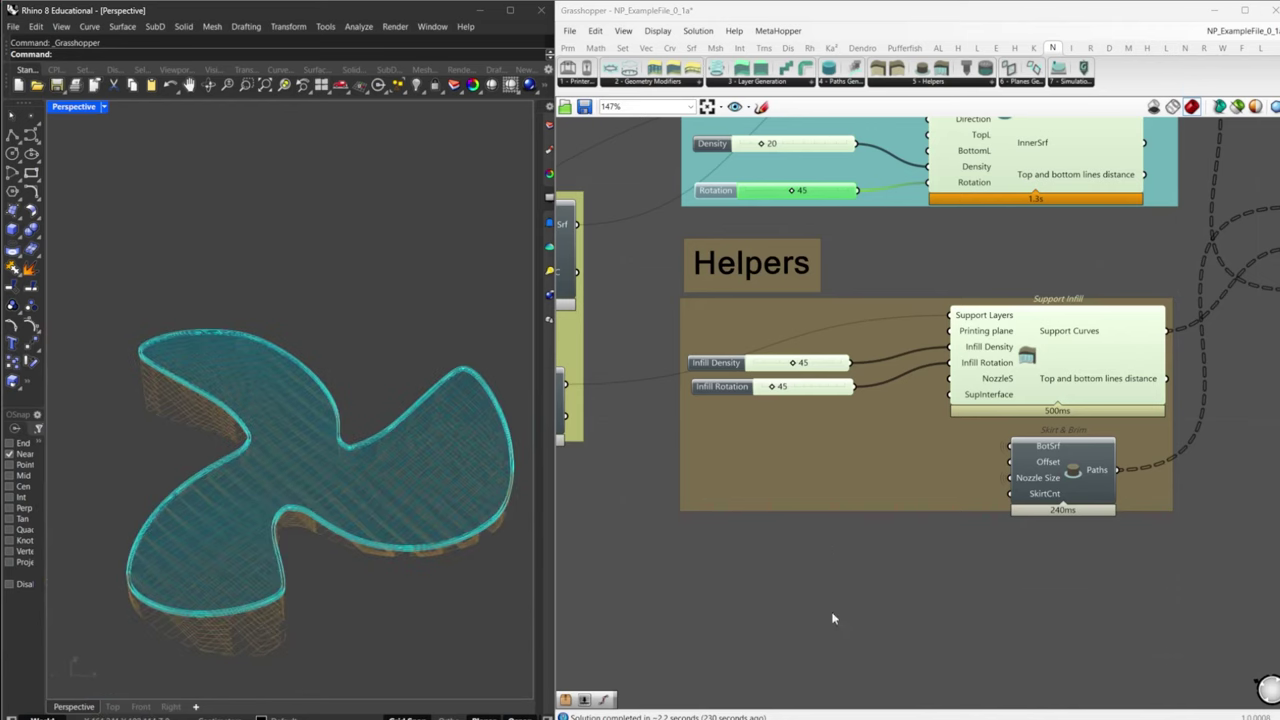
- Hide the preview of the Support Infill component, and turn off the previews of all remaining components on the canvas
scroll(911, 585, down, 2)
scroll(943, 512, down, 3)
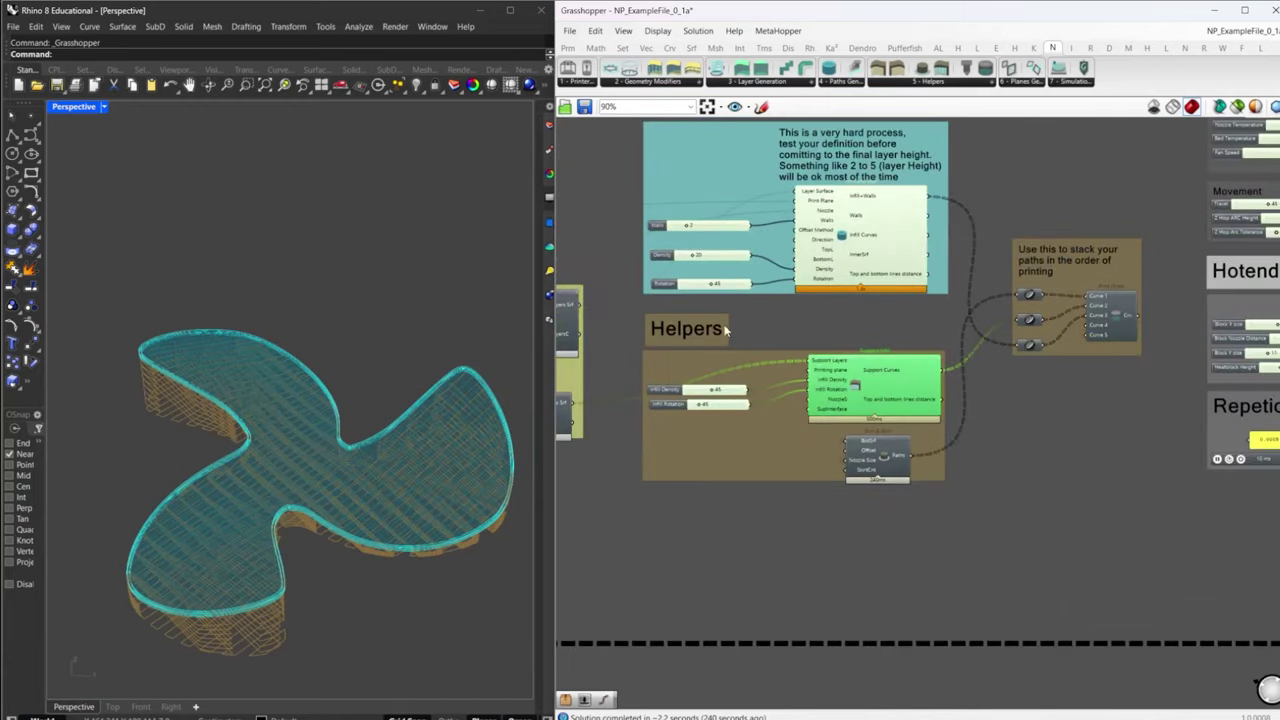
drag(943, 510, 981, 523)
middle_click(966, 487)
click(1009, 448)
click(1098, 420)
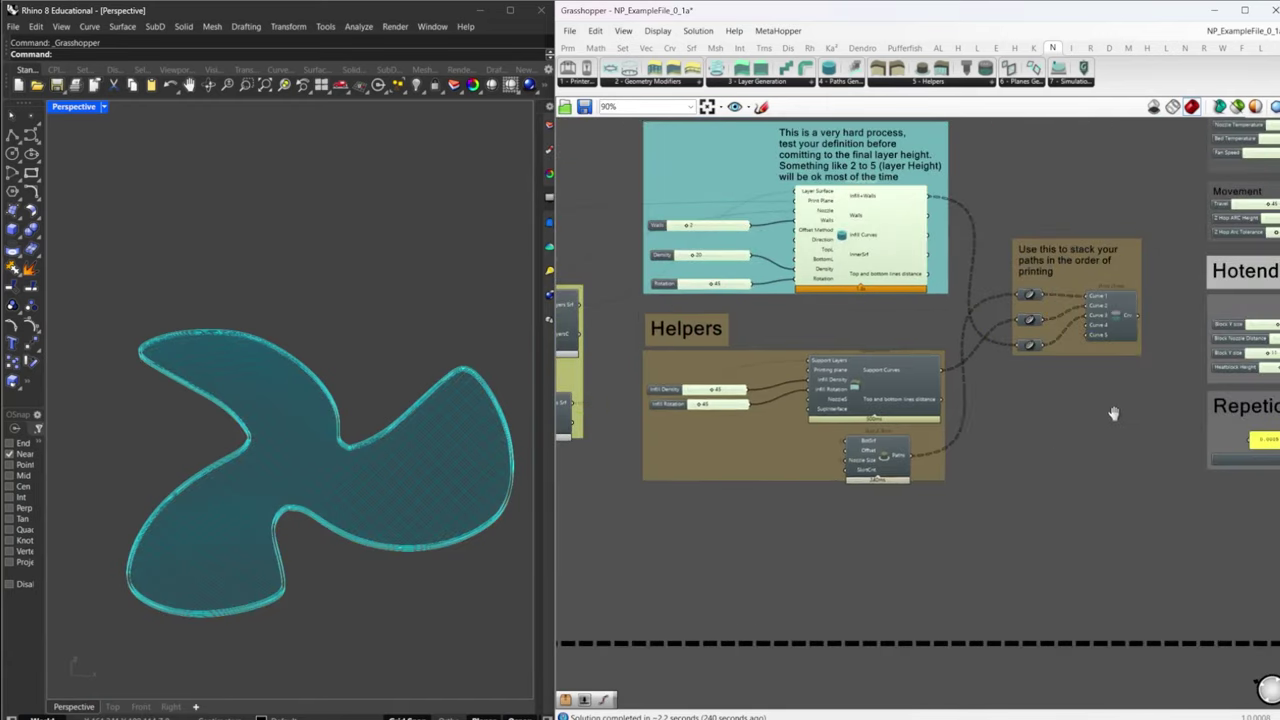
right_drag(1114, 414, 1048, 449)
key(ctrl+a)
middle_click(997, 464)
click(1037, 428)
click(1090, 442)
- Open the Print Order cluster, inspect how it joins the curve inputs into one output, and return to the main definition
click(1048, 359)
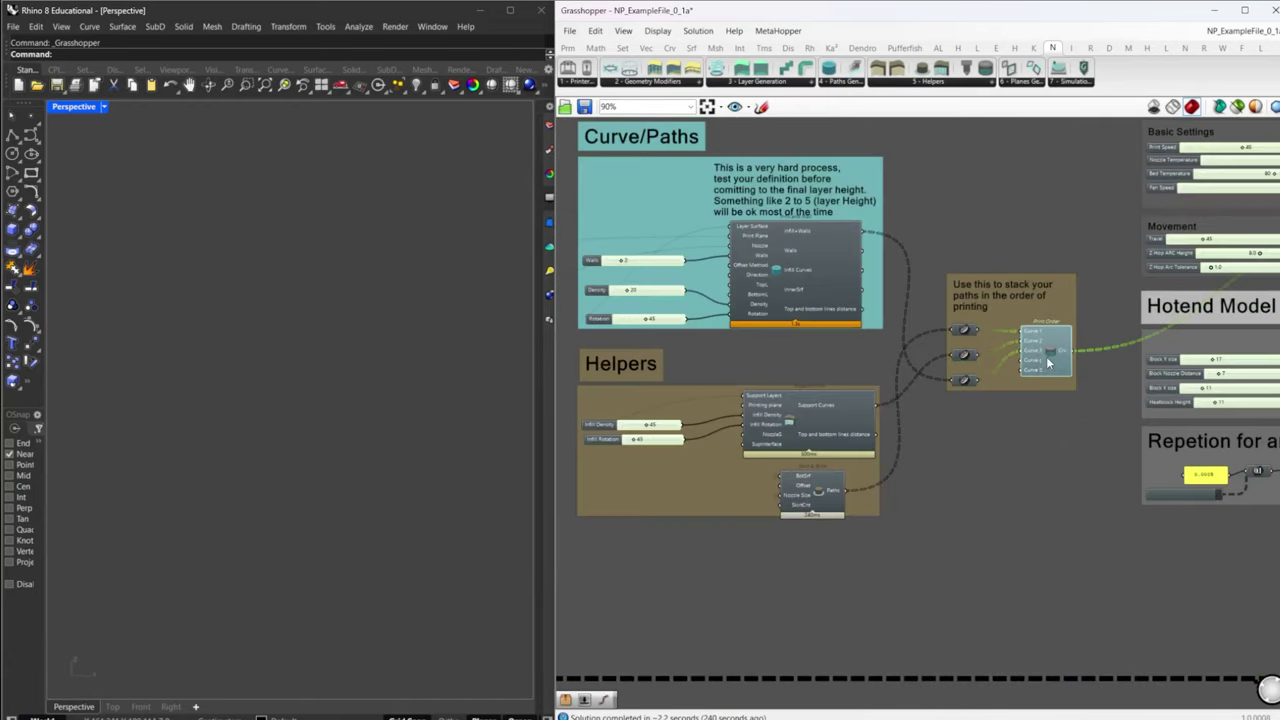
scroll(1047, 357, up, 1)
middle_click(1047, 356)
click(1033, 477)
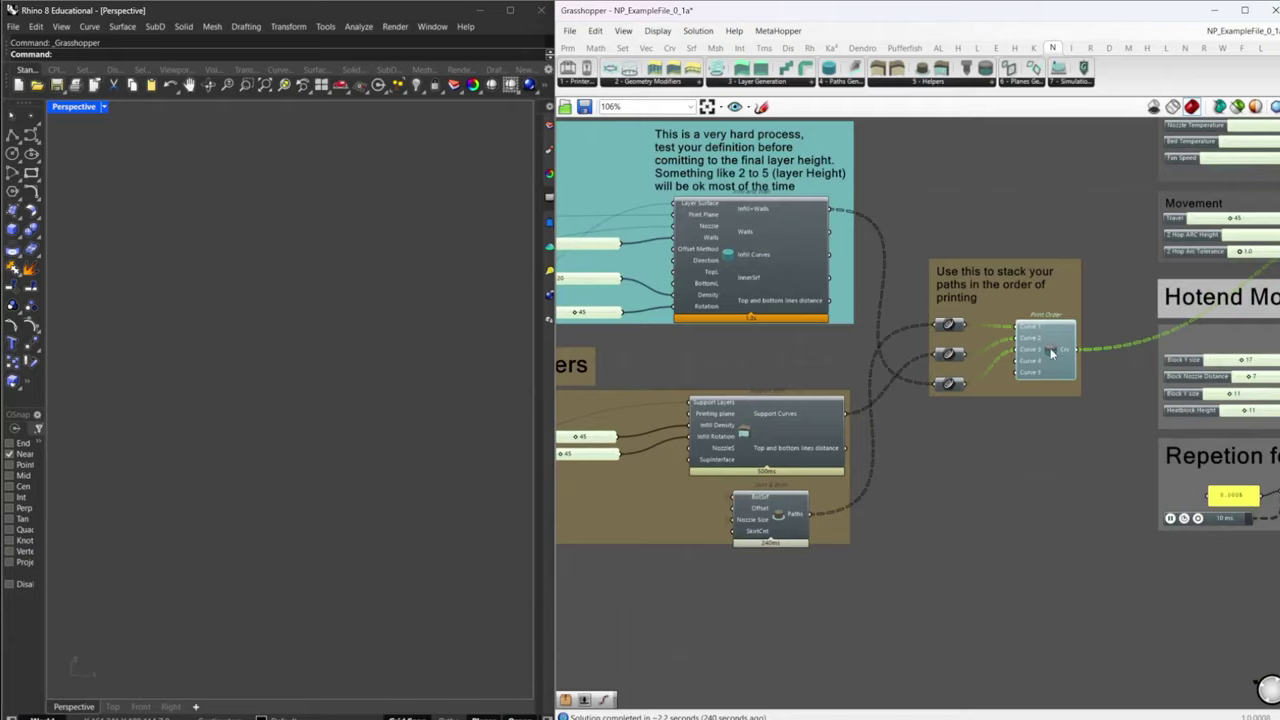
double_click(1050, 352)
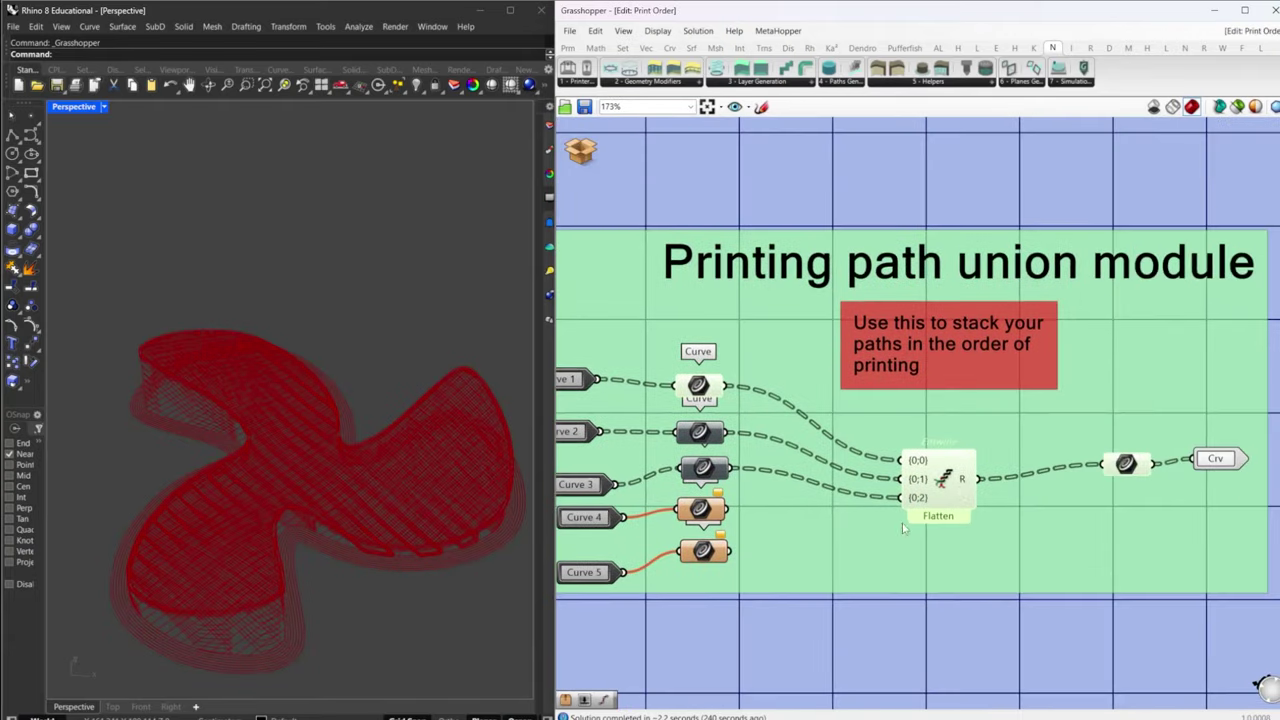
scroll(943, 480, down, 1)
right_drag(943, 480, 1020, 460)
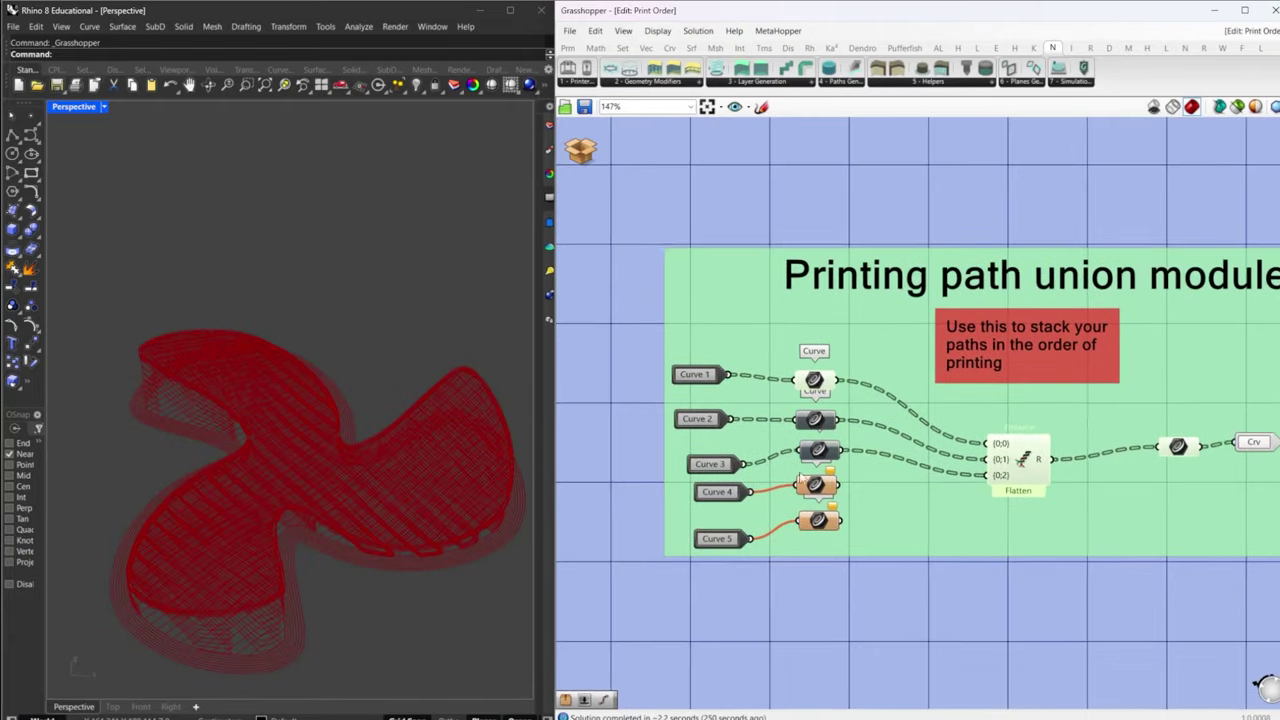
click(583, 146)
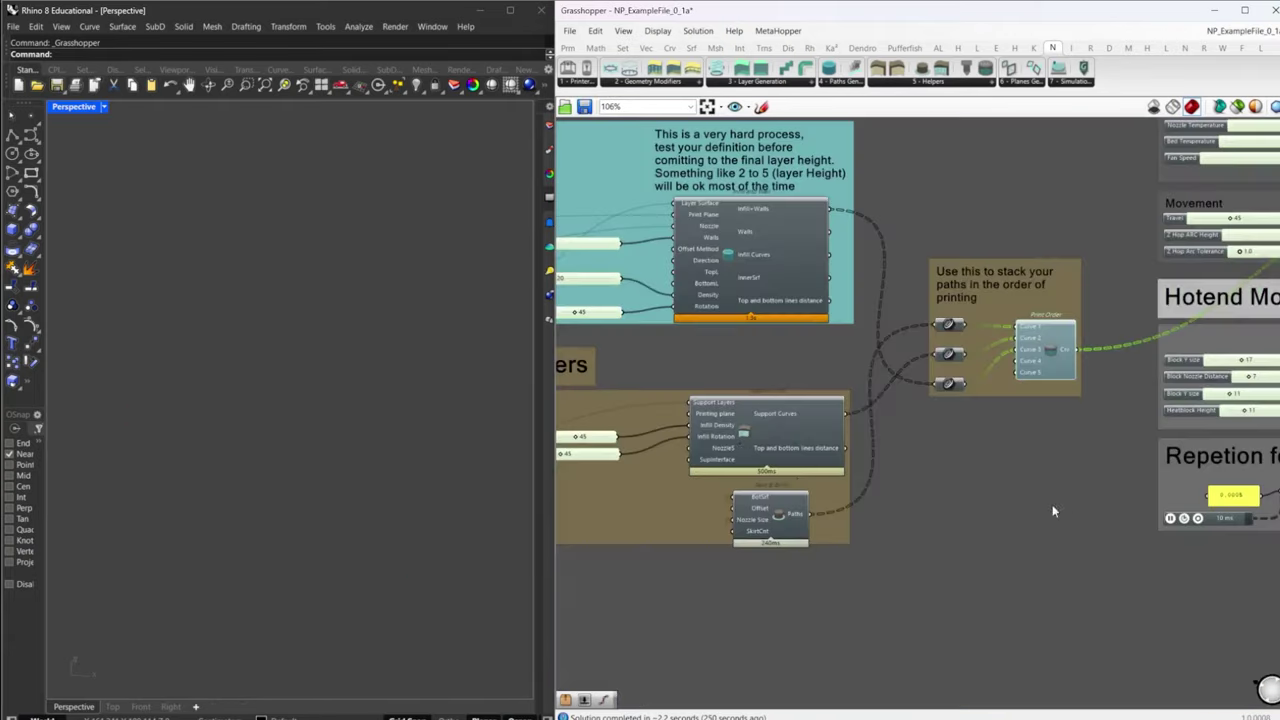
- Preview the Print Order component and examine the combined printing paths of the fan, supports and skirt
middle_click(1043, 352)
click(1069, 326)
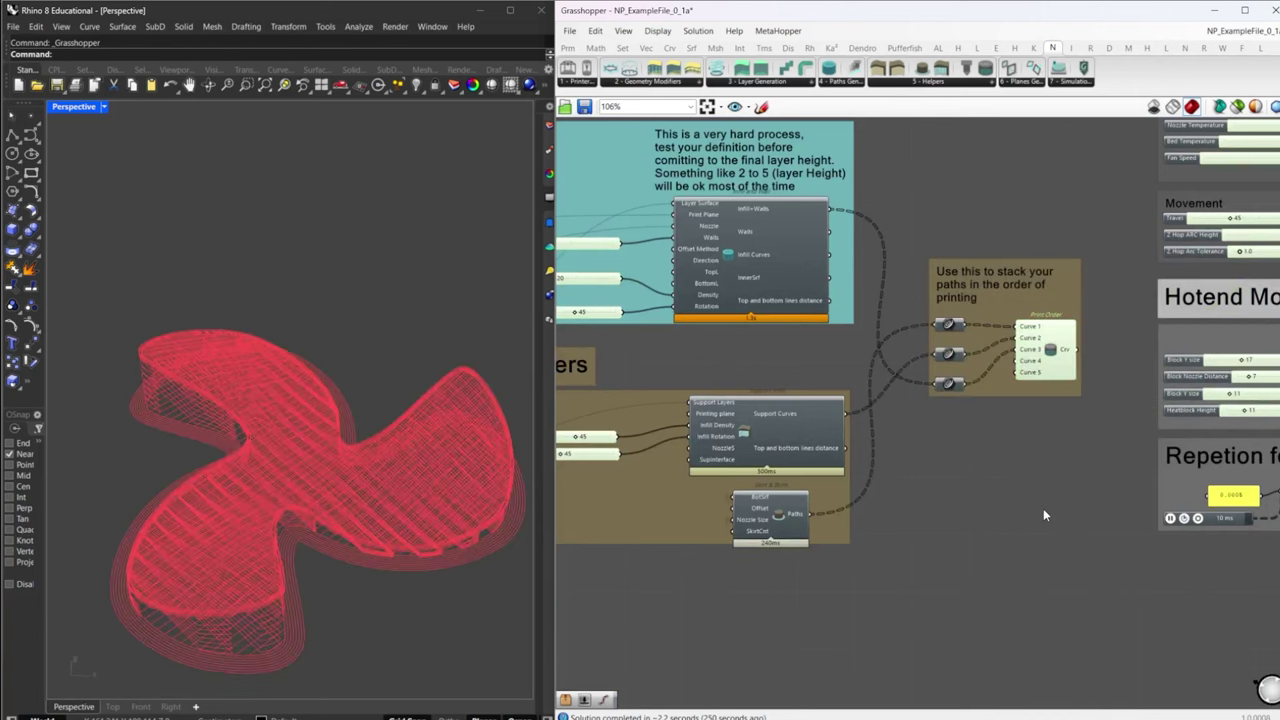
click(1050, 352)
right_drag(871, 513, 901, 483)
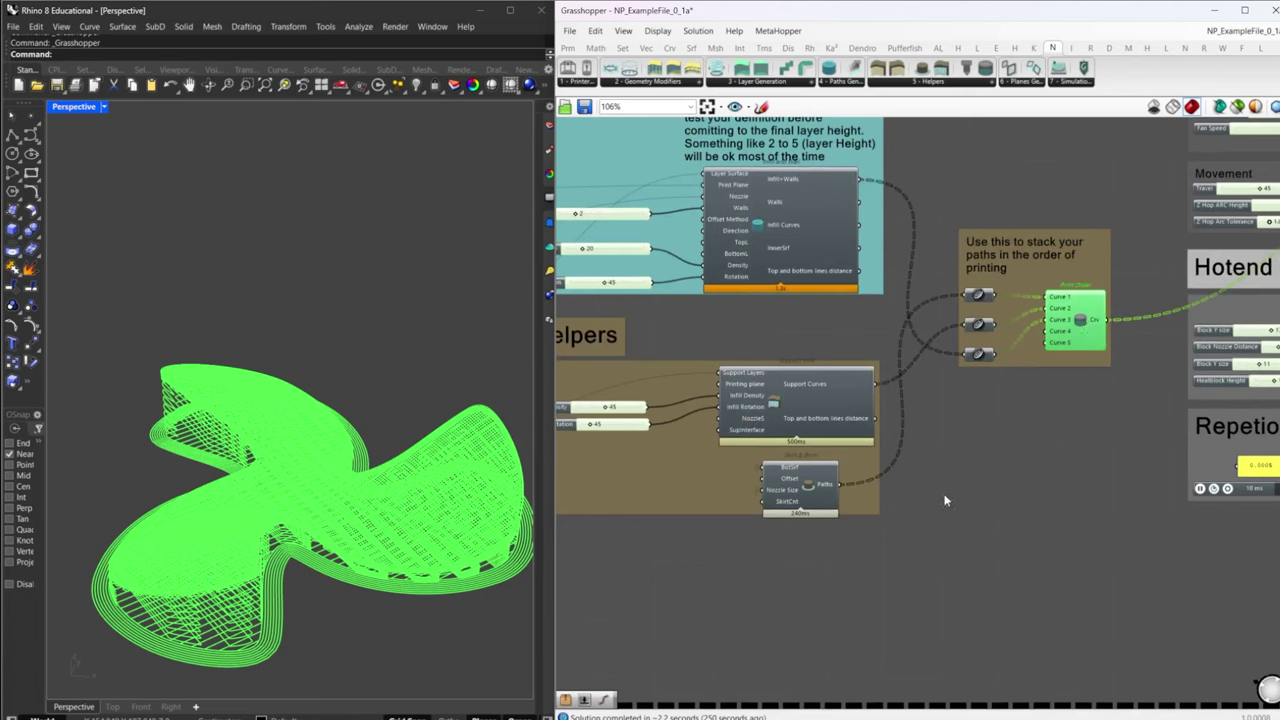
right_drag(337, 545, 372, 358)
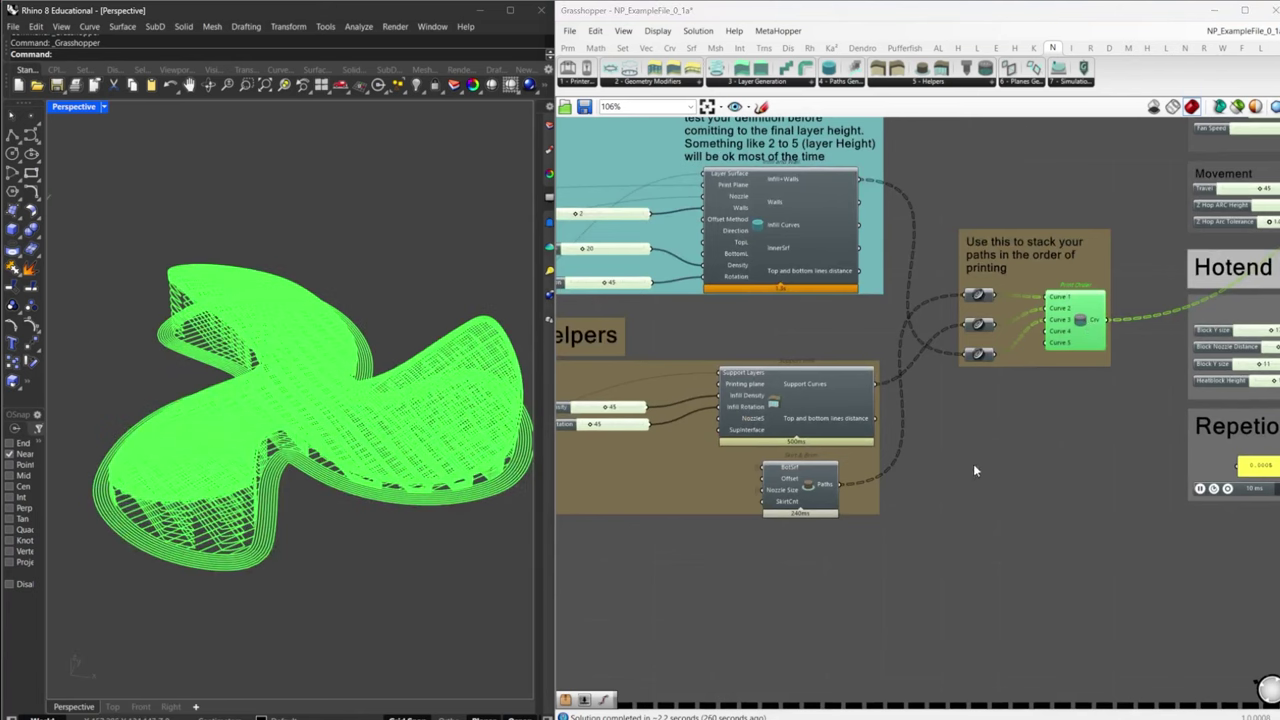
- Hide the Print Order preview and turn on the preview of the Skirt & Brim component in the Helpers group
click(1022, 446)
click(1081, 324)
middle_click(1080, 322)
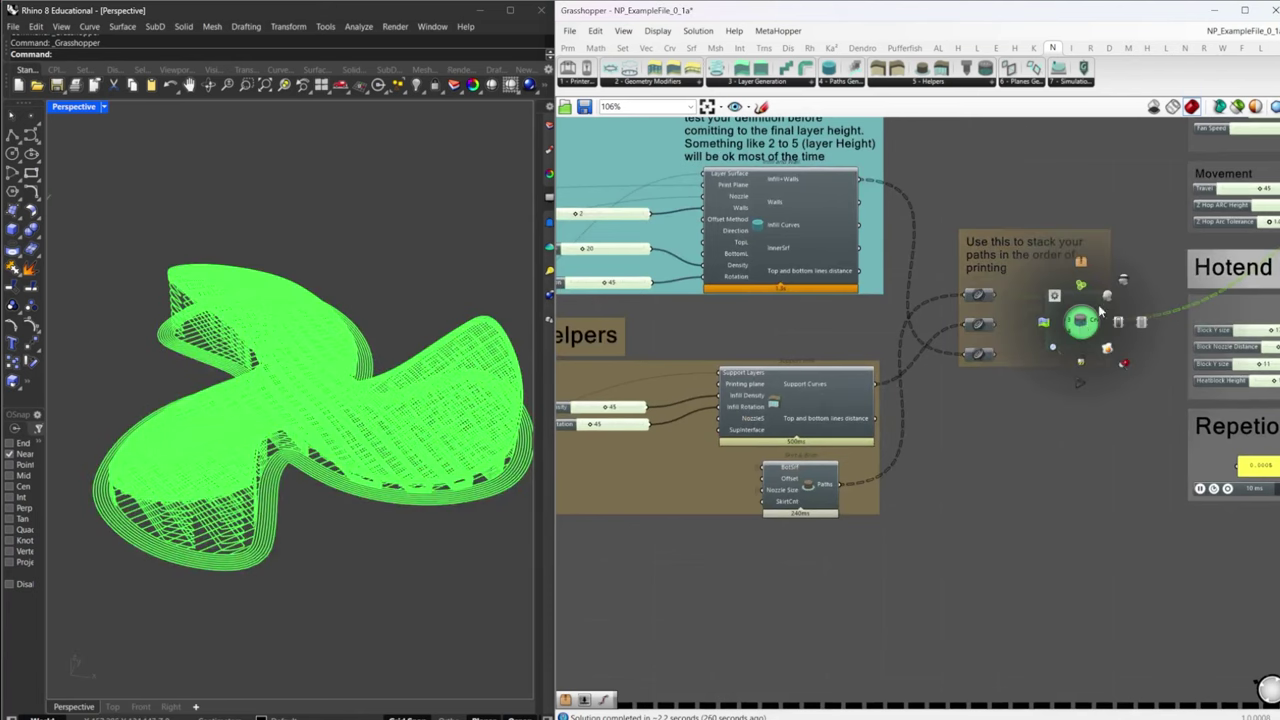
click(1119, 279)
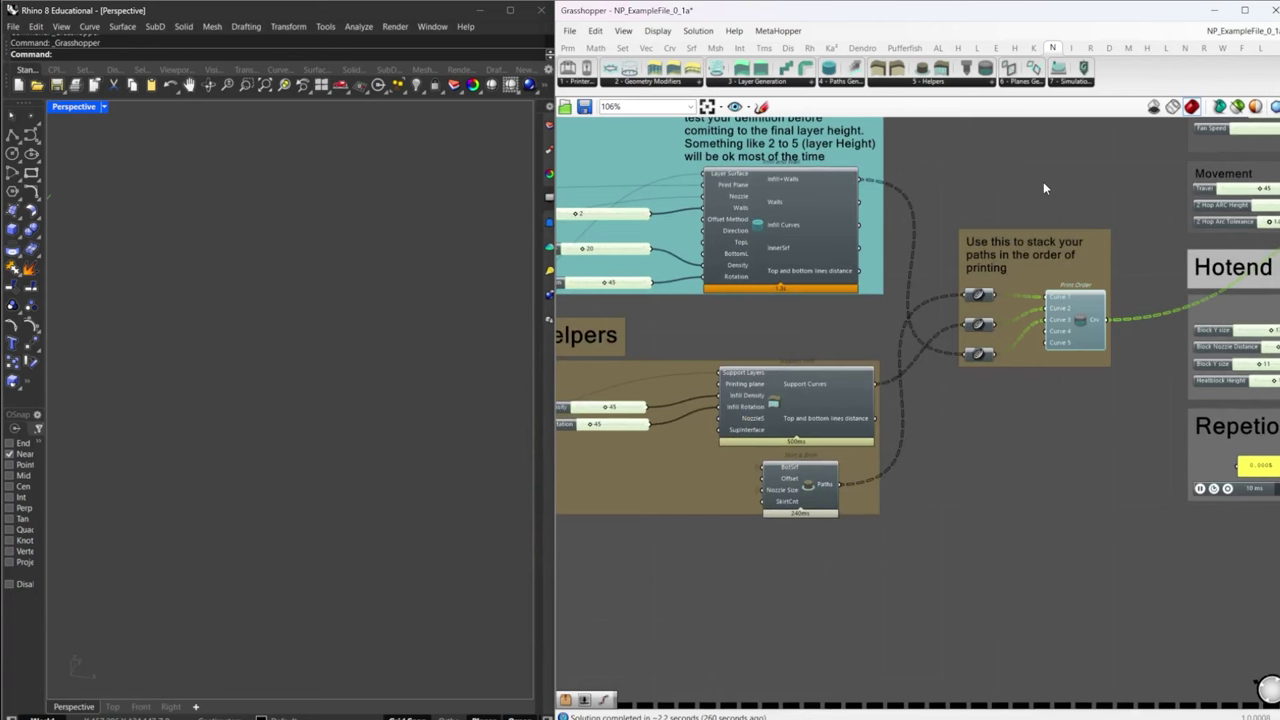
click(1000, 223)
click(800, 488)
middle_click(796, 494)
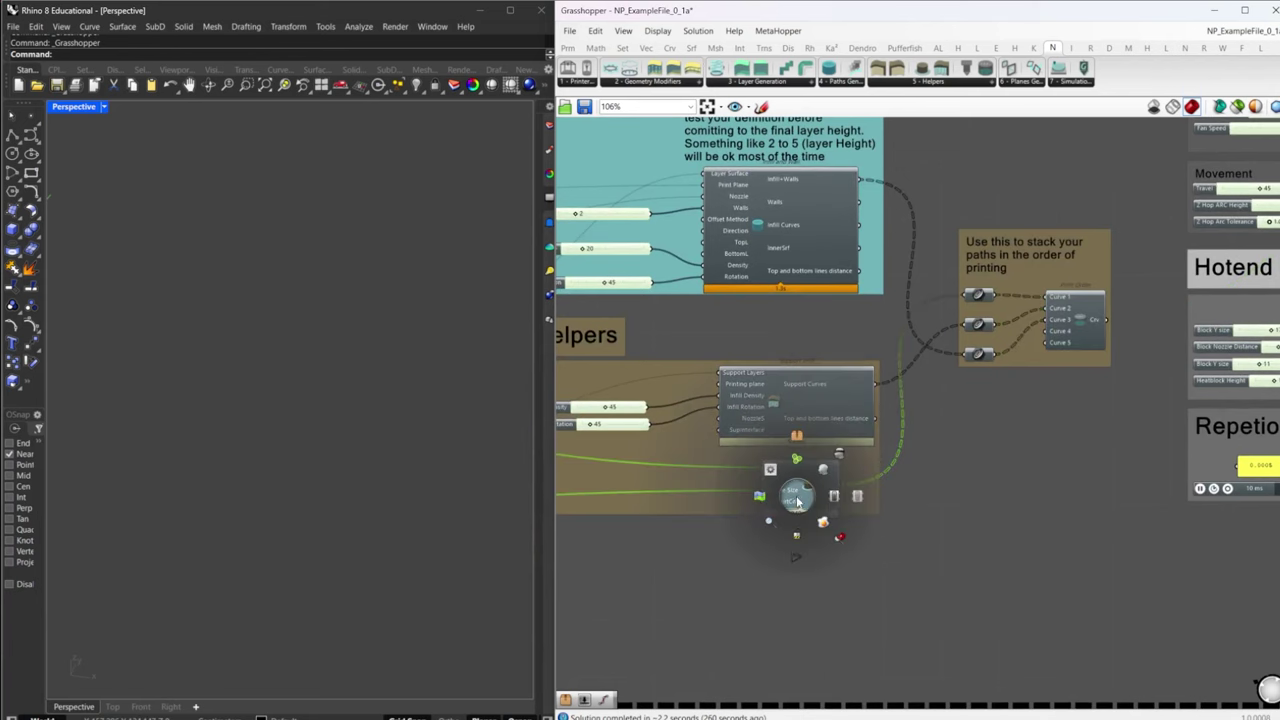
click(822, 471)
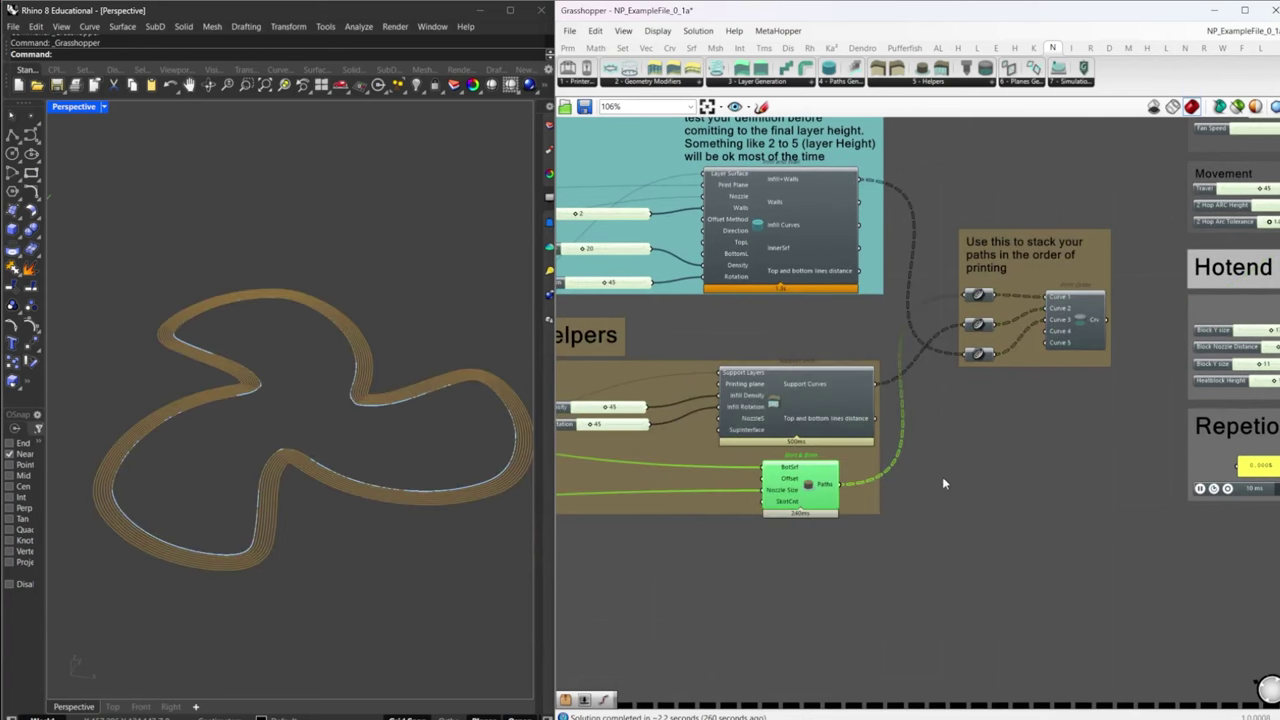
right_drag(862, 502, 924, 500)
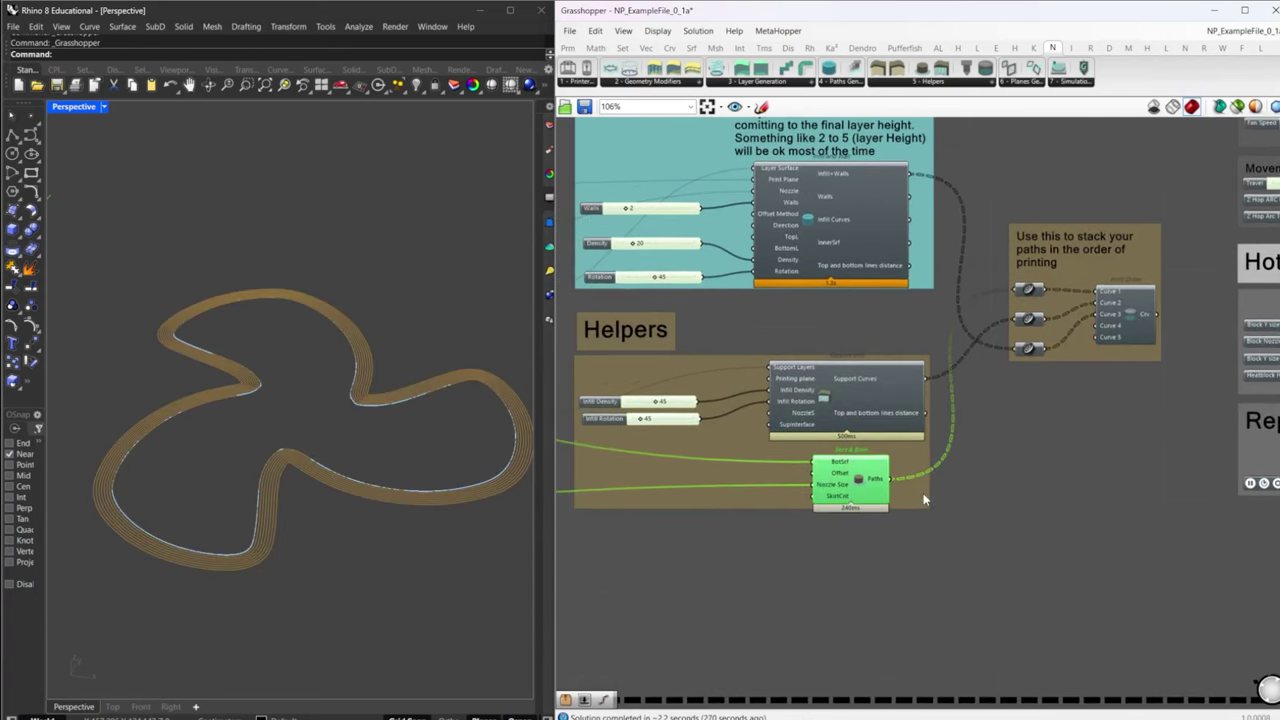
- Inspect the Skirt & Brim component and trace the wires feeding its bottom surface and nozzle size inputs
double_click(862, 478)
click(925, 558)
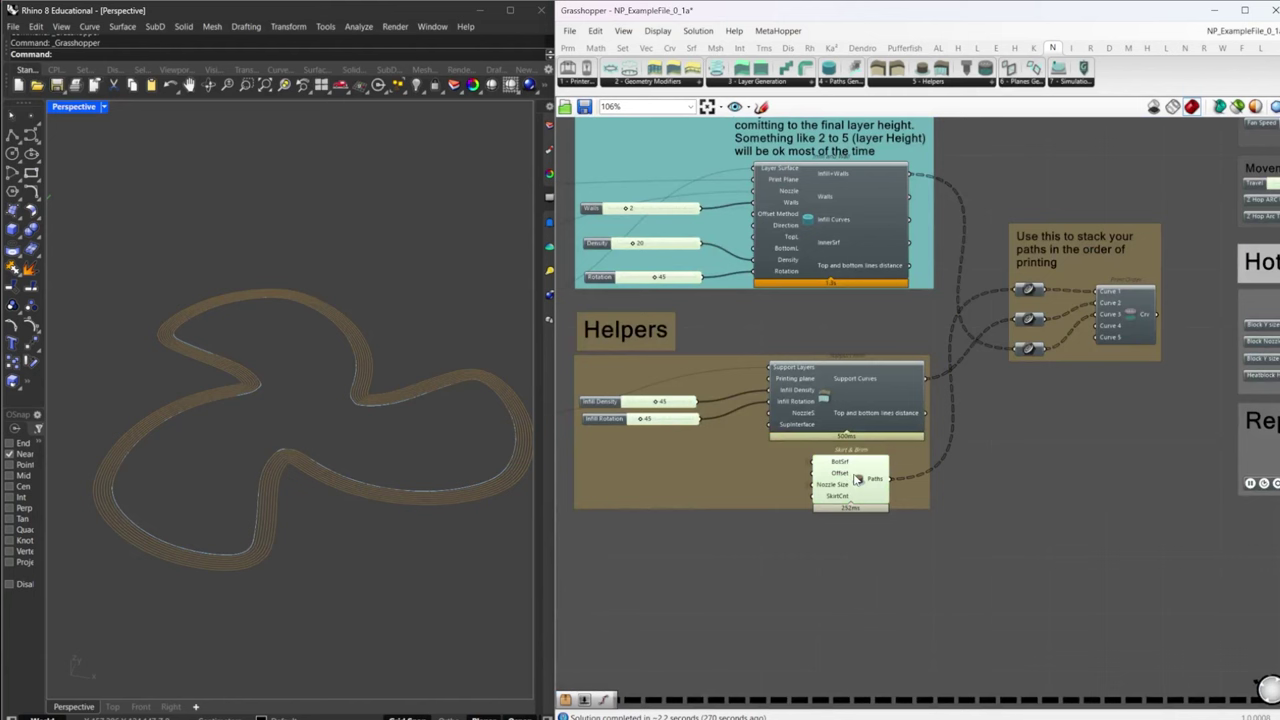
click(857, 480)
click(884, 557)
click(848, 390)
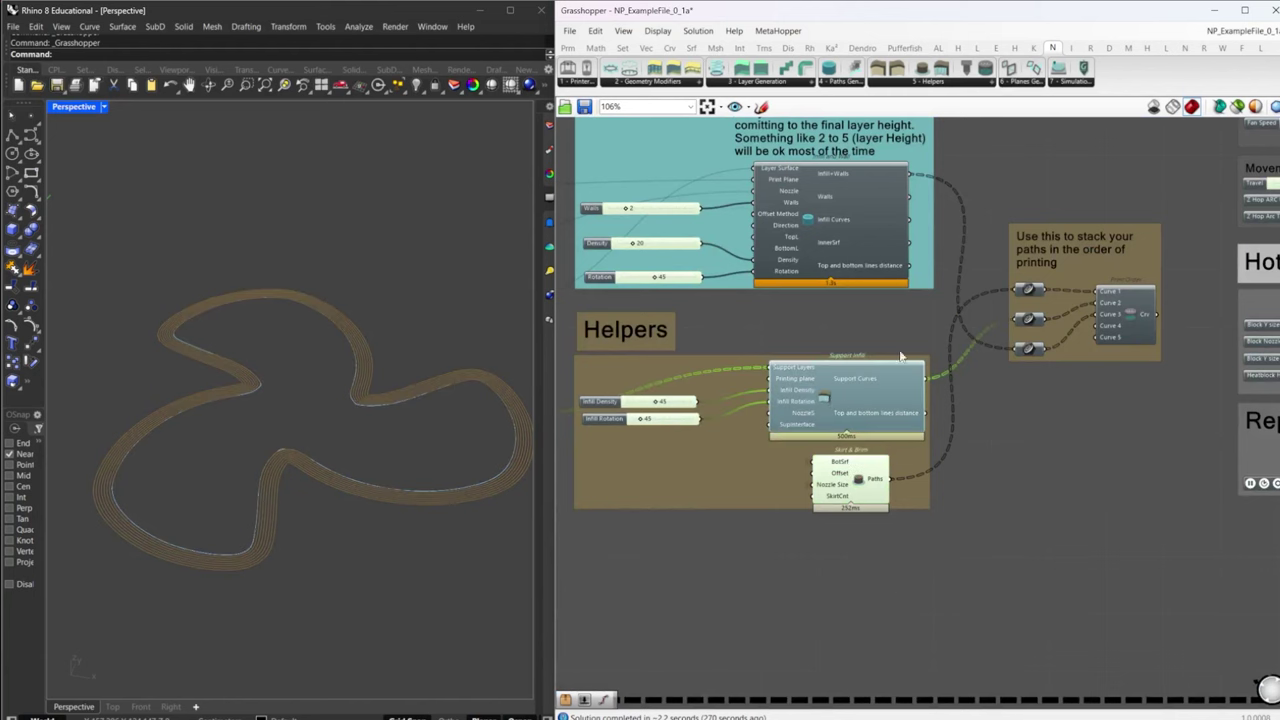
scroll(867, 492, up, 4)
click(852, 481)
scroll(851, 480, down, 3)
right_drag(848, 480, 1054, 477)
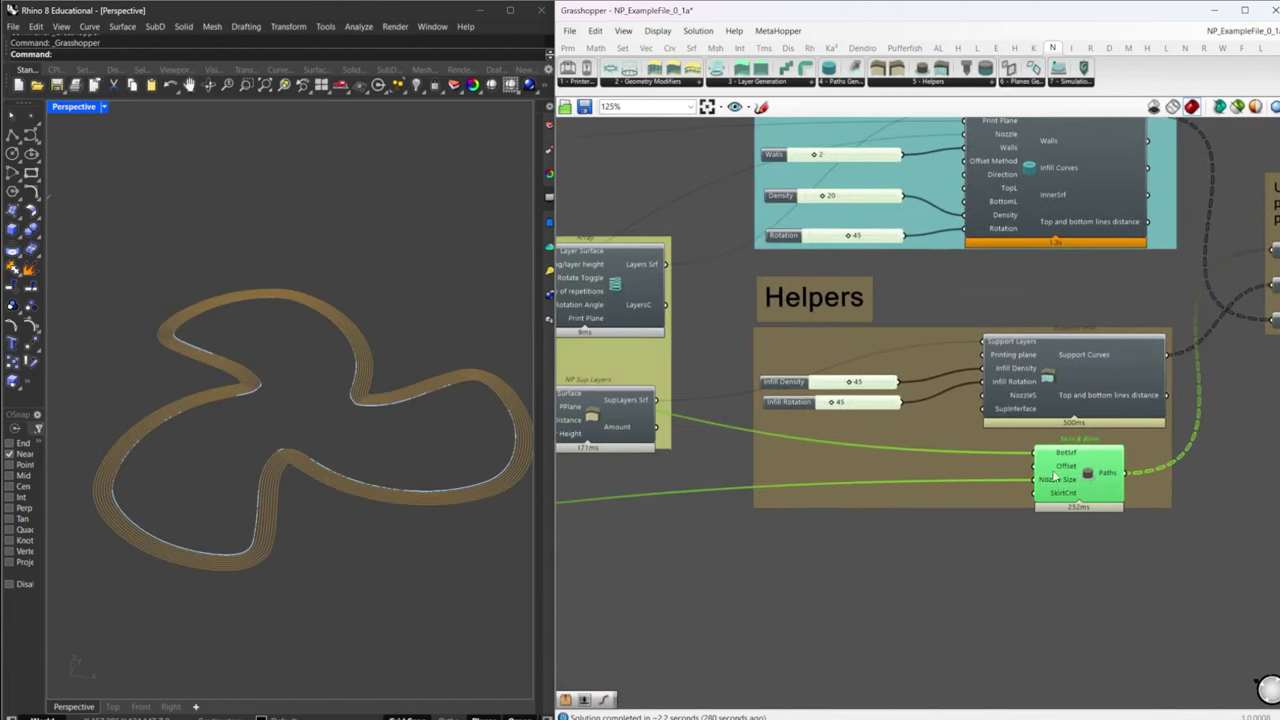
scroll(1053, 478, down, 3)
scroll(1070, 470, up, 4)
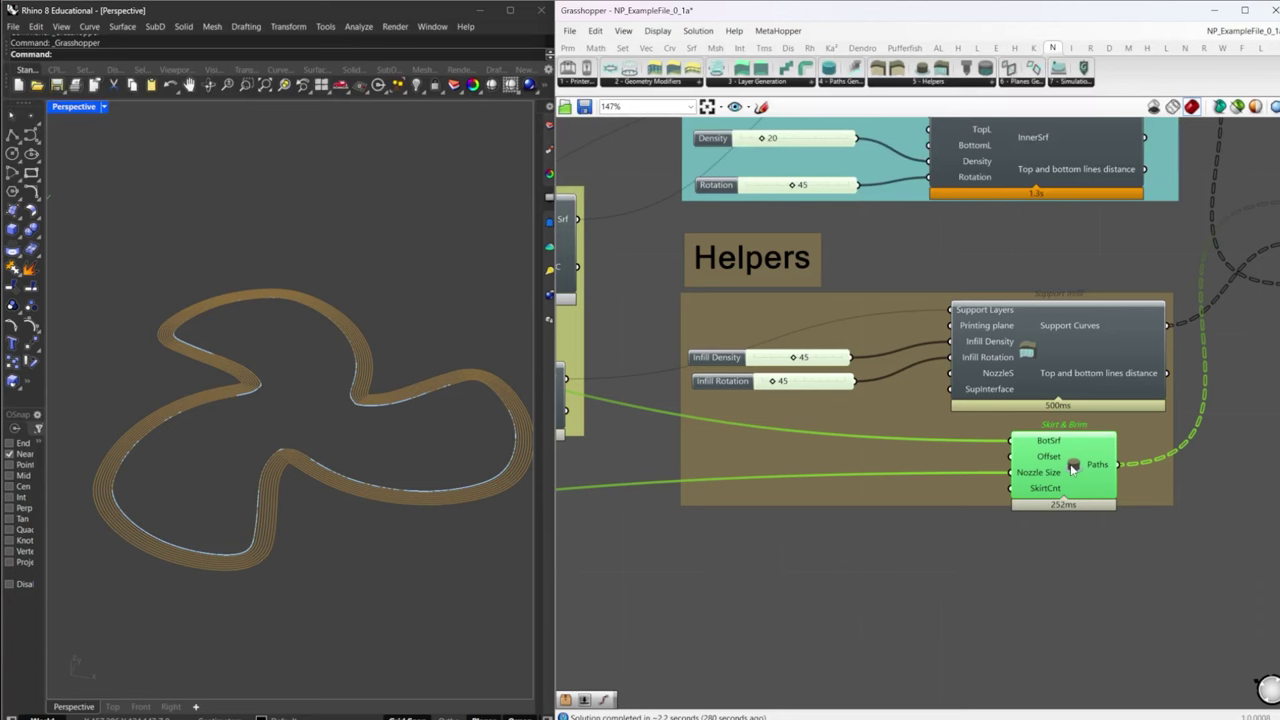
- Turn on the previews of Support Infill and the Curve/Paths infill component to show them together with the brim
middle_click(1073, 461)
click(1097, 436)
click(1056, 352)
middle_click(1059, 346)
click(1085, 316)
click(1072, 170)
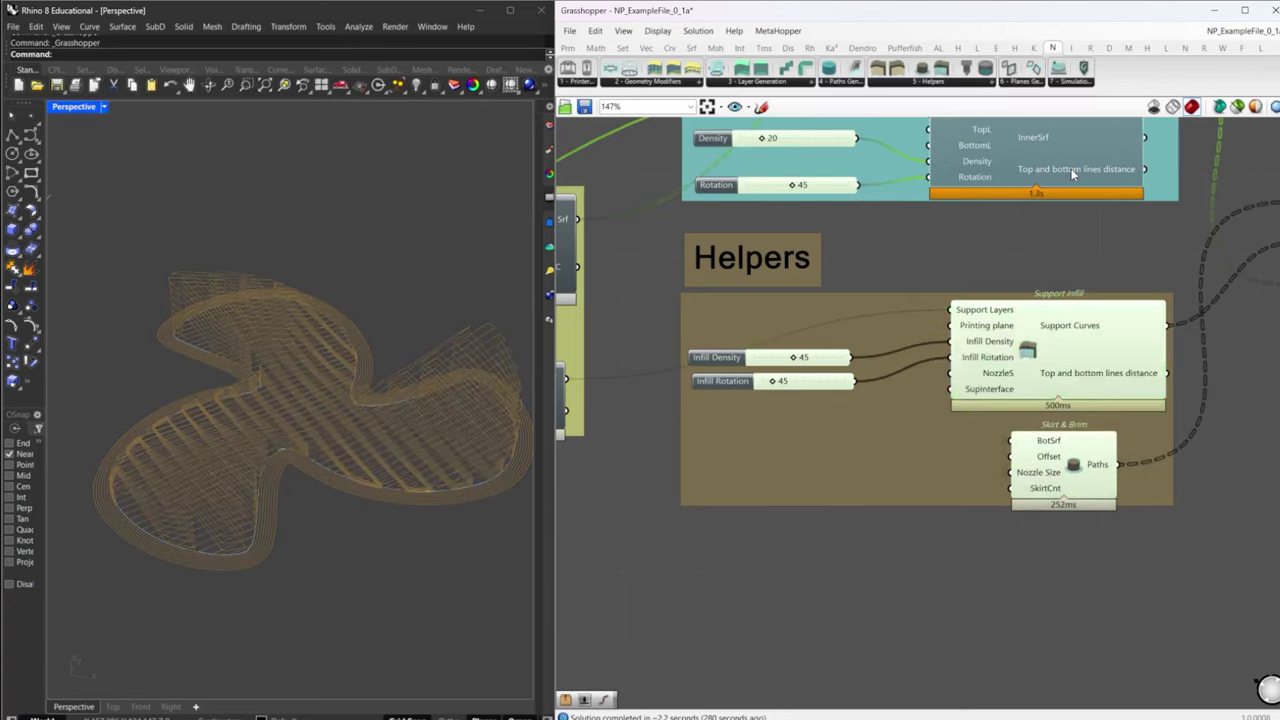
middle_click(1072, 167)
click(1097, 141)
click(1165, 532)
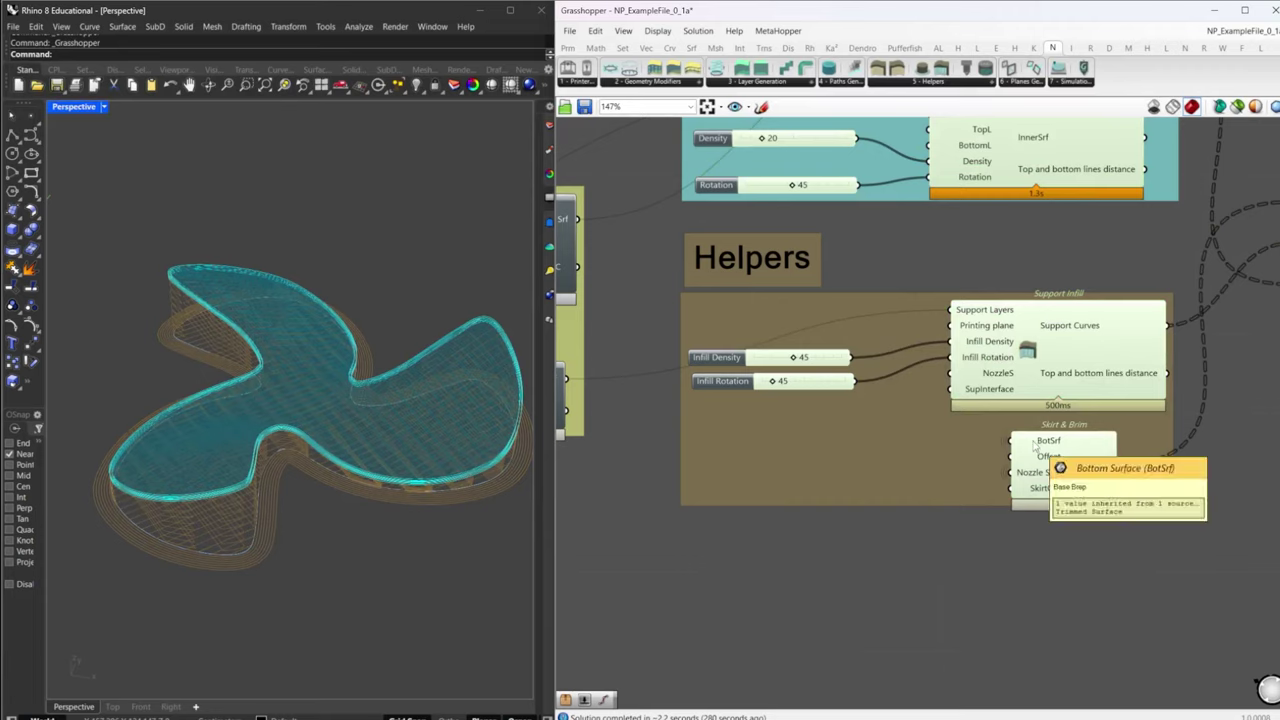
- Set the Offset input of the Skirt & Brim component to 20
right_drag(730, 436, 971, 451)
scroll(805, 350, down, 1)
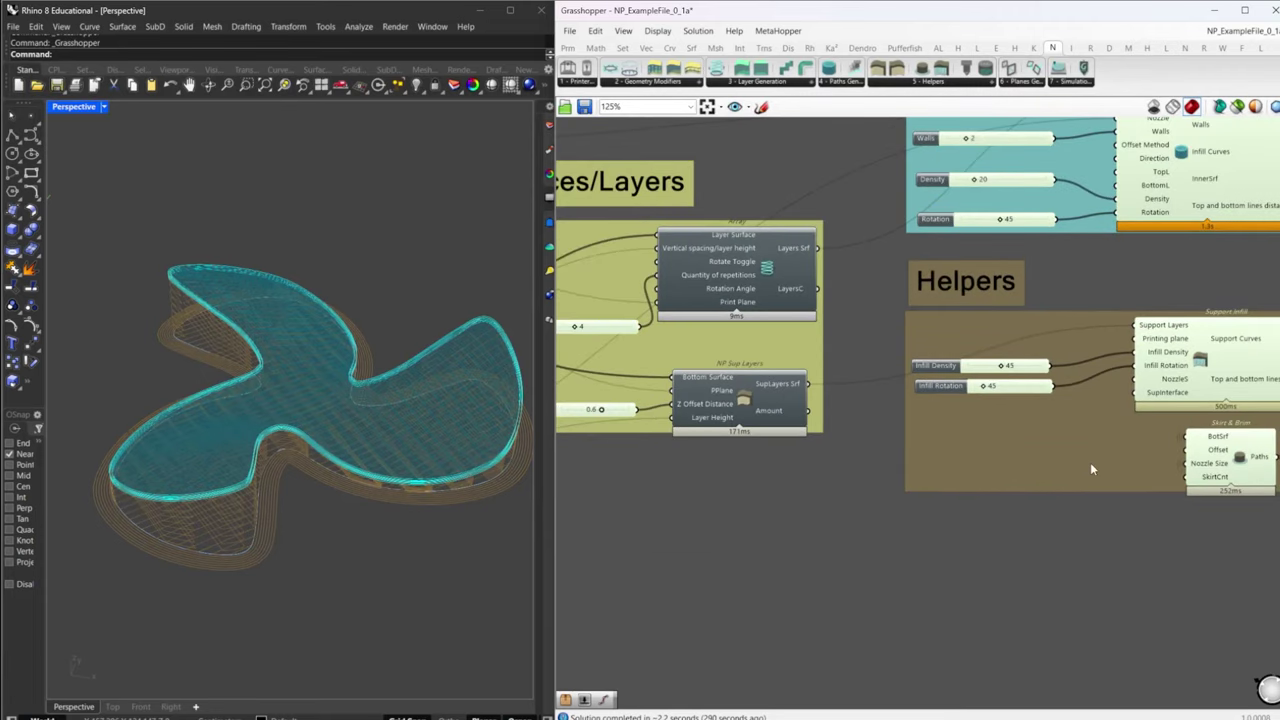
right_drag(1091, 465, 921, 443)
click(1064, 434)
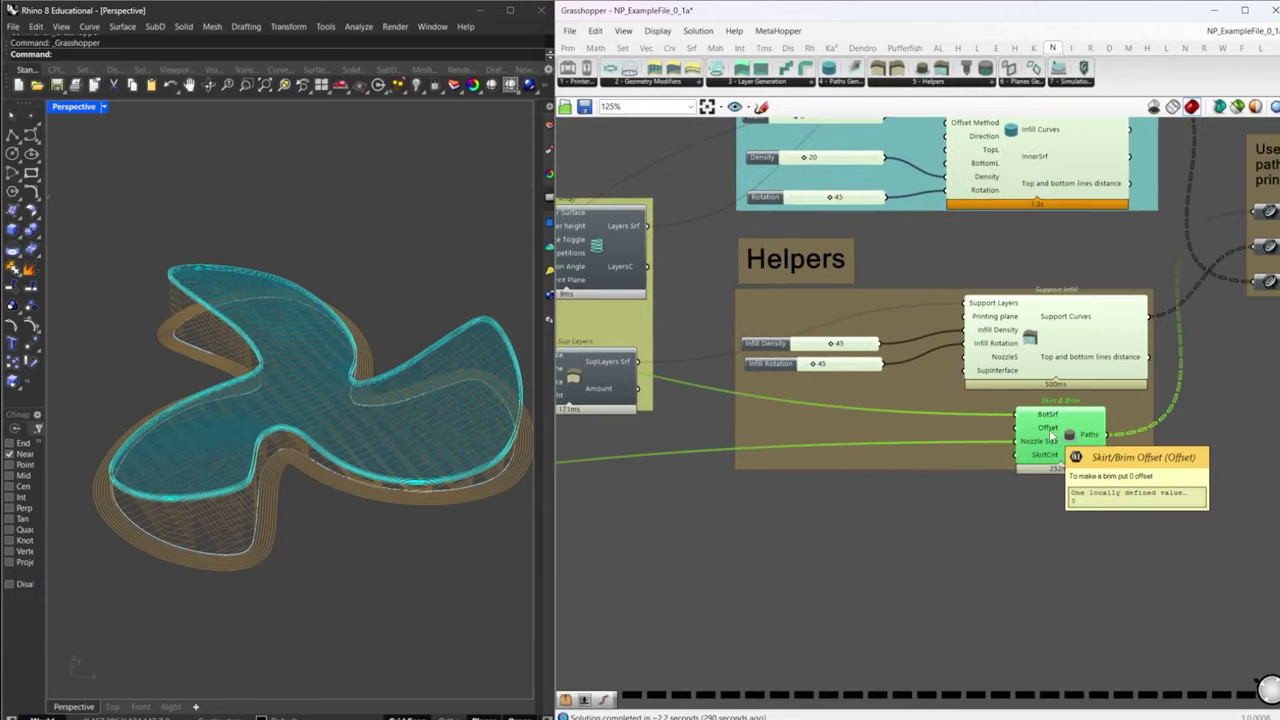
right_click(1050, 432)
mouse_move(1125, 556)
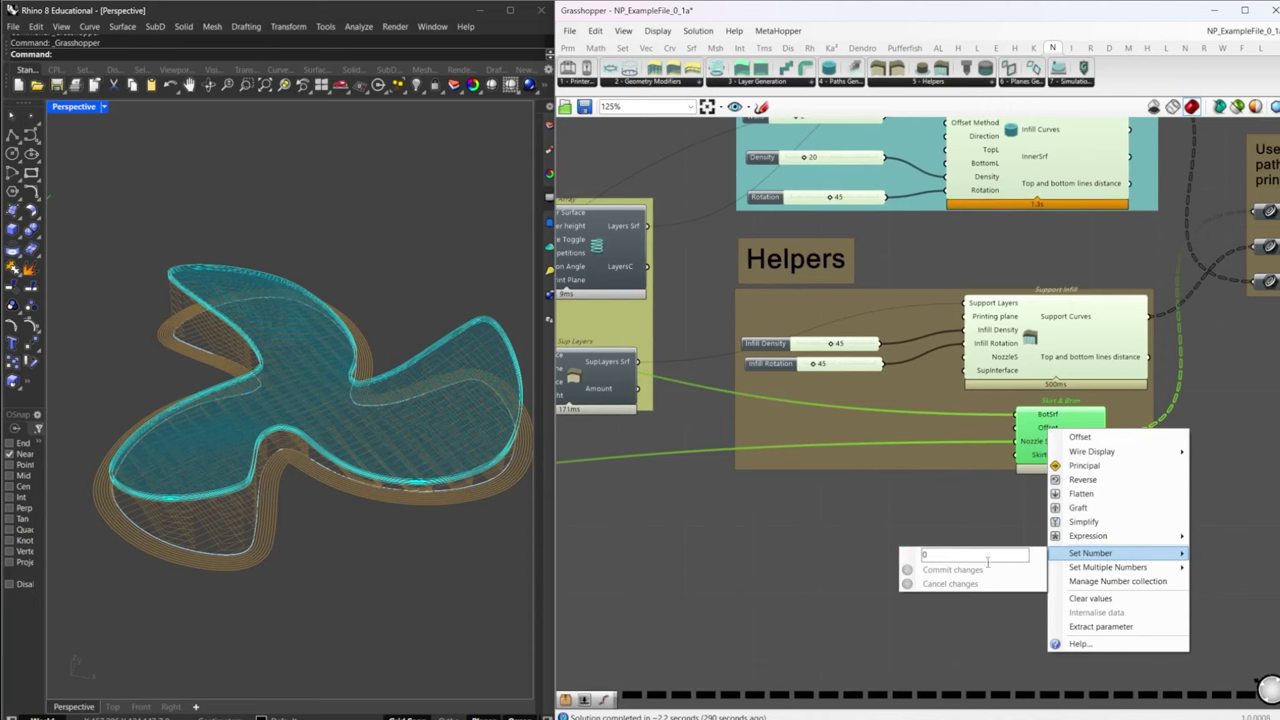
text(2)
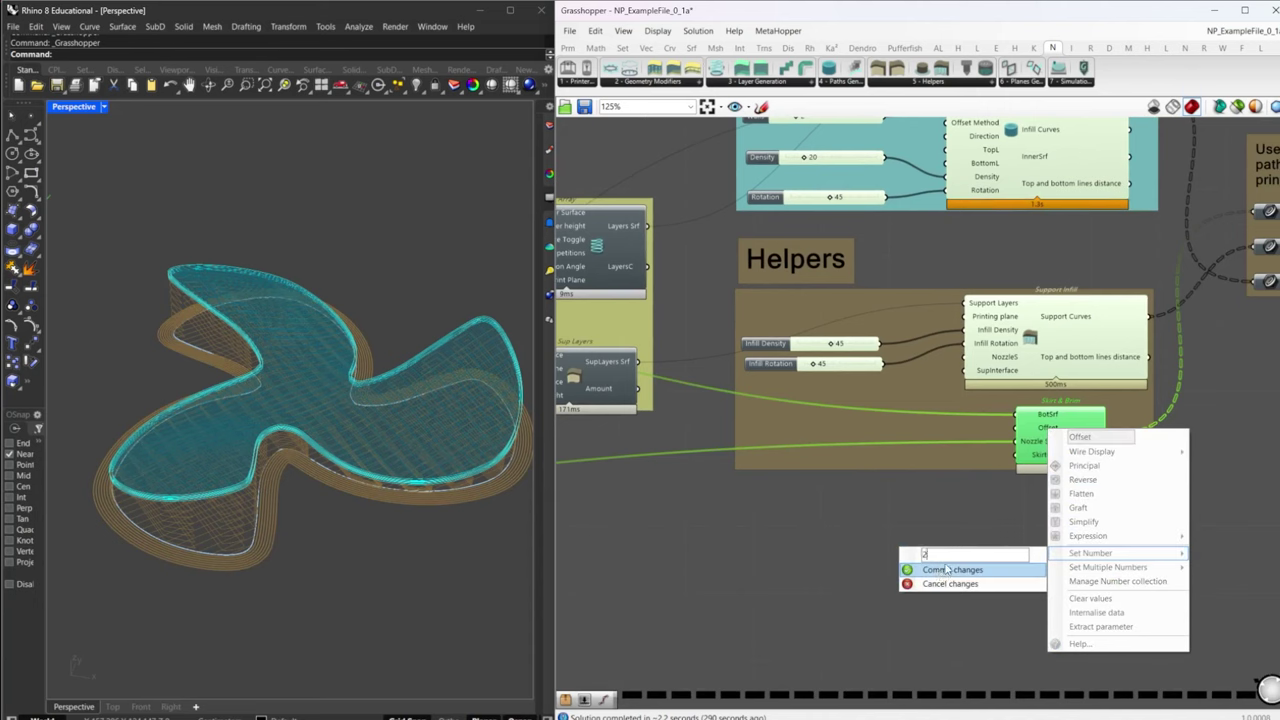
click(950, 571)
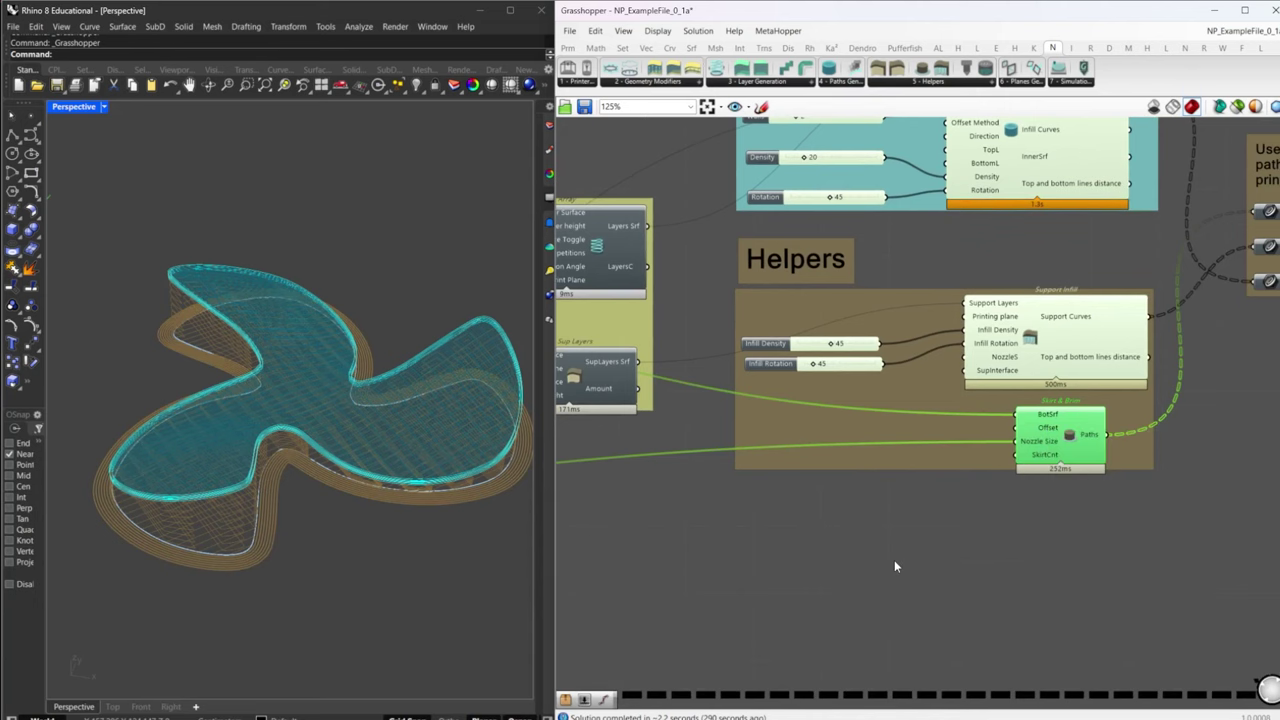
right_drag(1136, 537, 1074, 538)
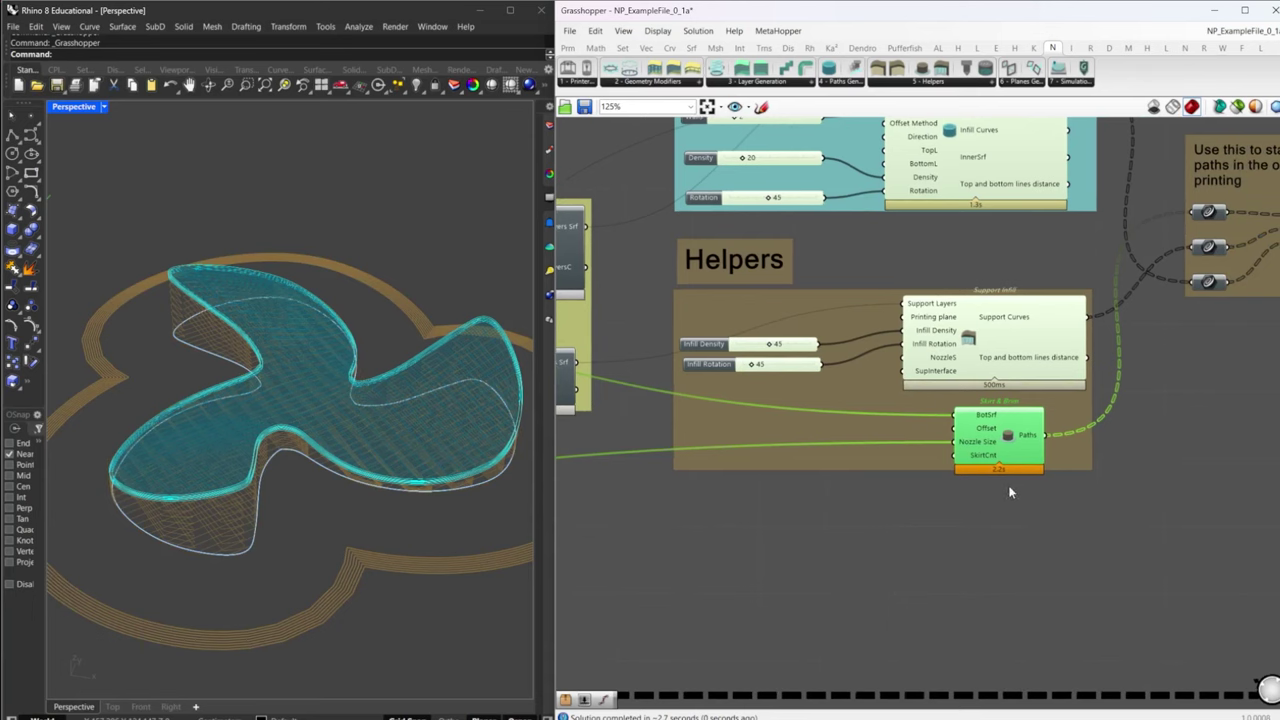
- Reduce the Skirt & Brim Offset to bring the skirt closer to the fan's bottom outline, and view it around the fan
right_click(980, 437)
mouse_move(1060, 556)
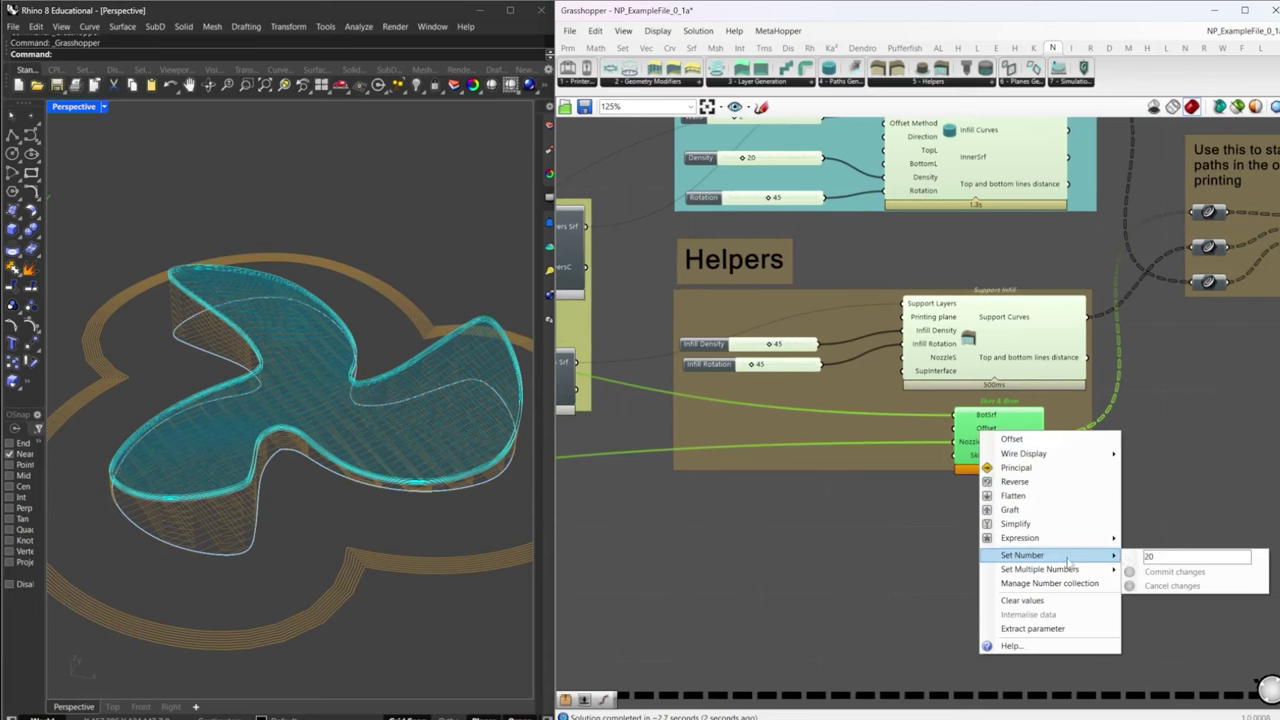
click(1152, 573)
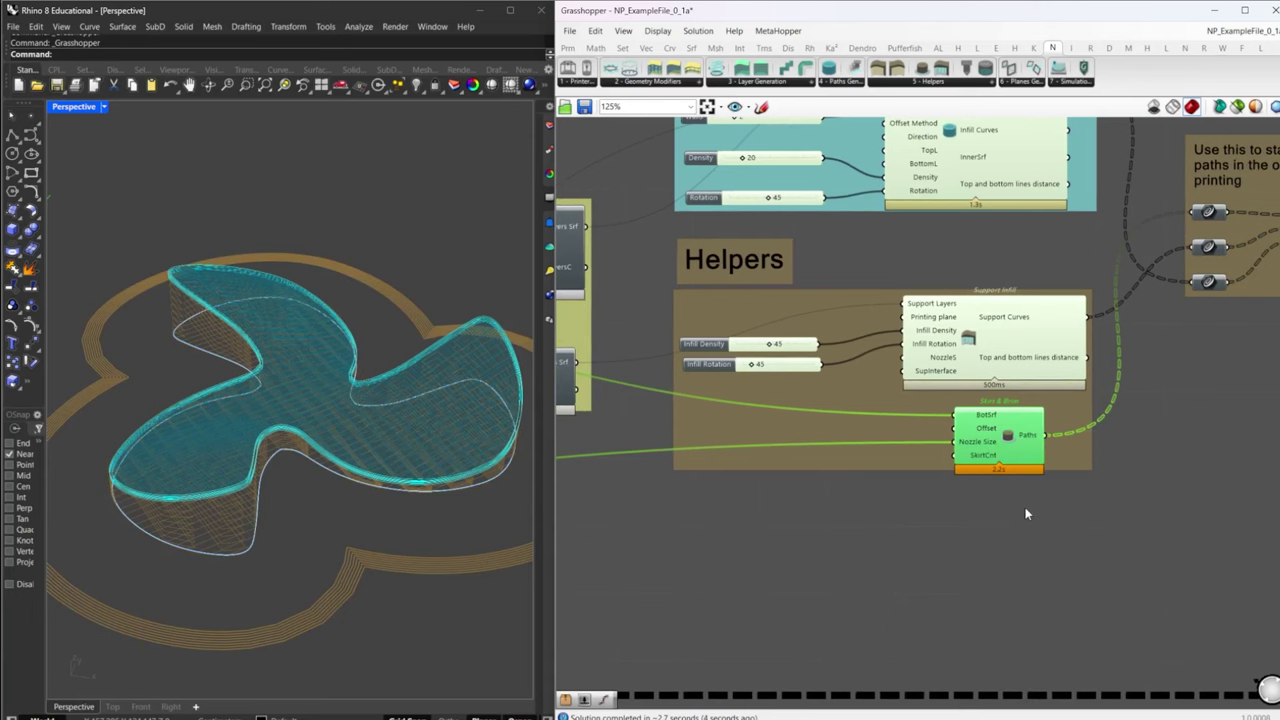
mouse_move(266, 494)
right_down()
mouse_move(280, 508)
mouse_move(268, 482)
right_up()
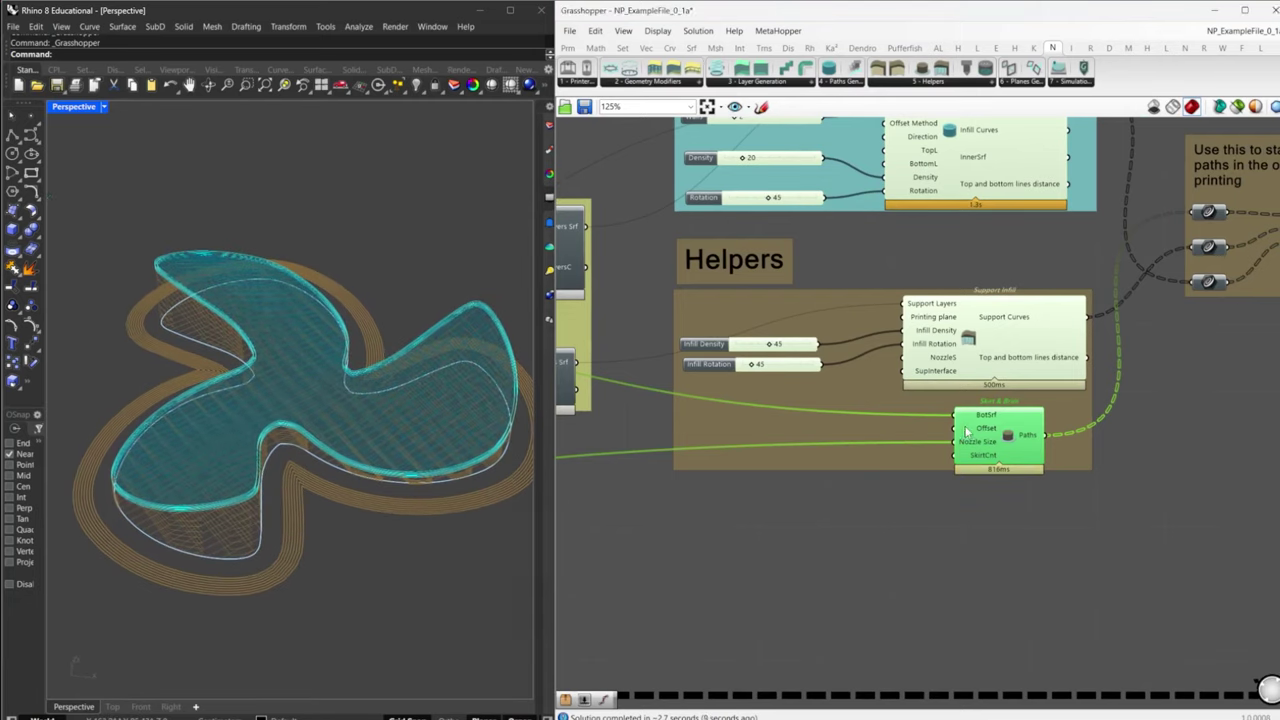
- Reset the Skirt & Brim Offset to form a brim directly against the fan's bottom outline
right_click(967, 430)
mouse_move(1046, 551)
click(1152, 573)
- Turn off the preview of every component on the canvas
right_drag(1162, 373, 1054, 388)
right_drag(1151, 352, 966, 461)
scroll(946, 482, down, 4)
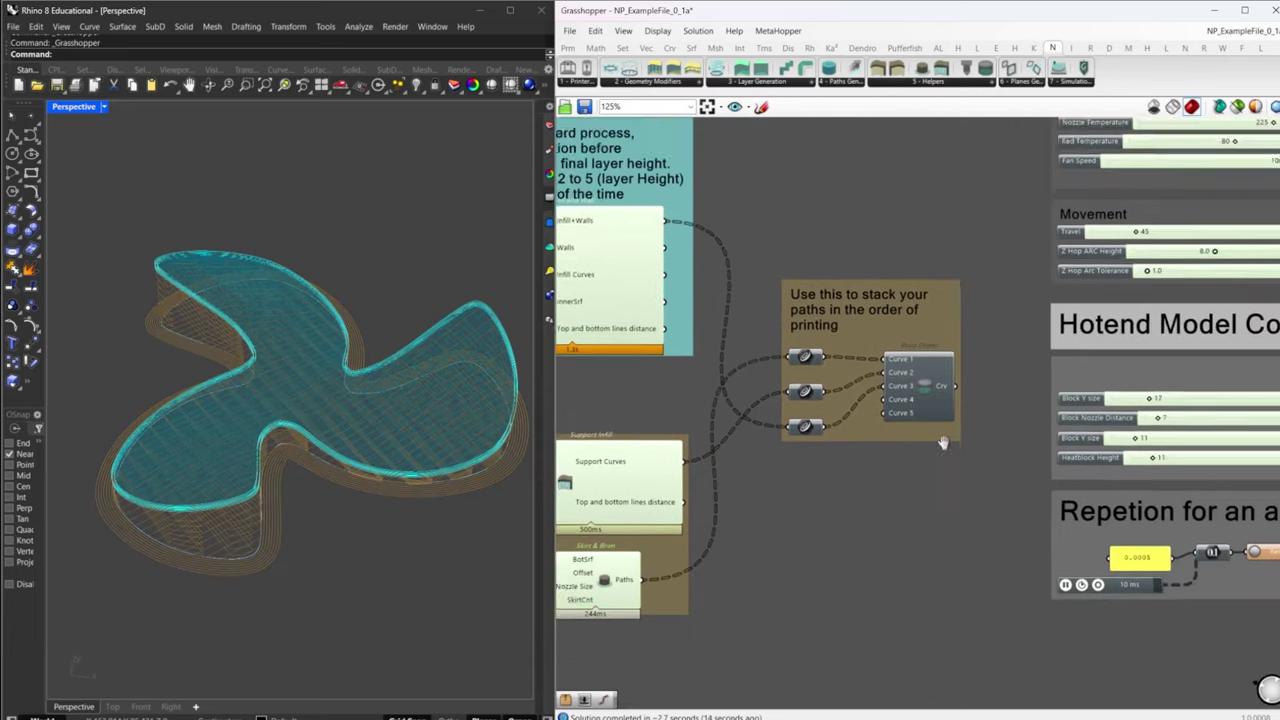
key(ctrl+a)
middle_click(936, 478)
click(965, 441)
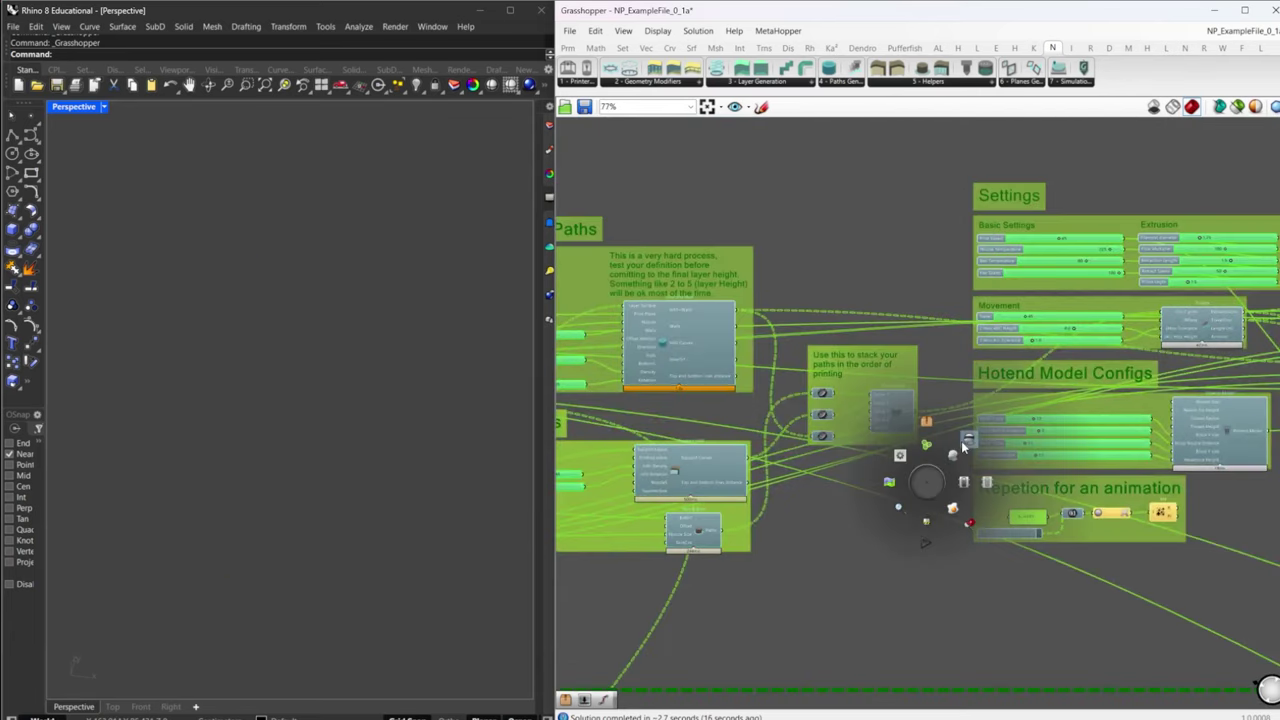
- Turn on the preview of only the Print Order component to show the stacked printing paths
click(943, 399)
click(892, 408)
middle_click(899, 399)
click(919, 371)
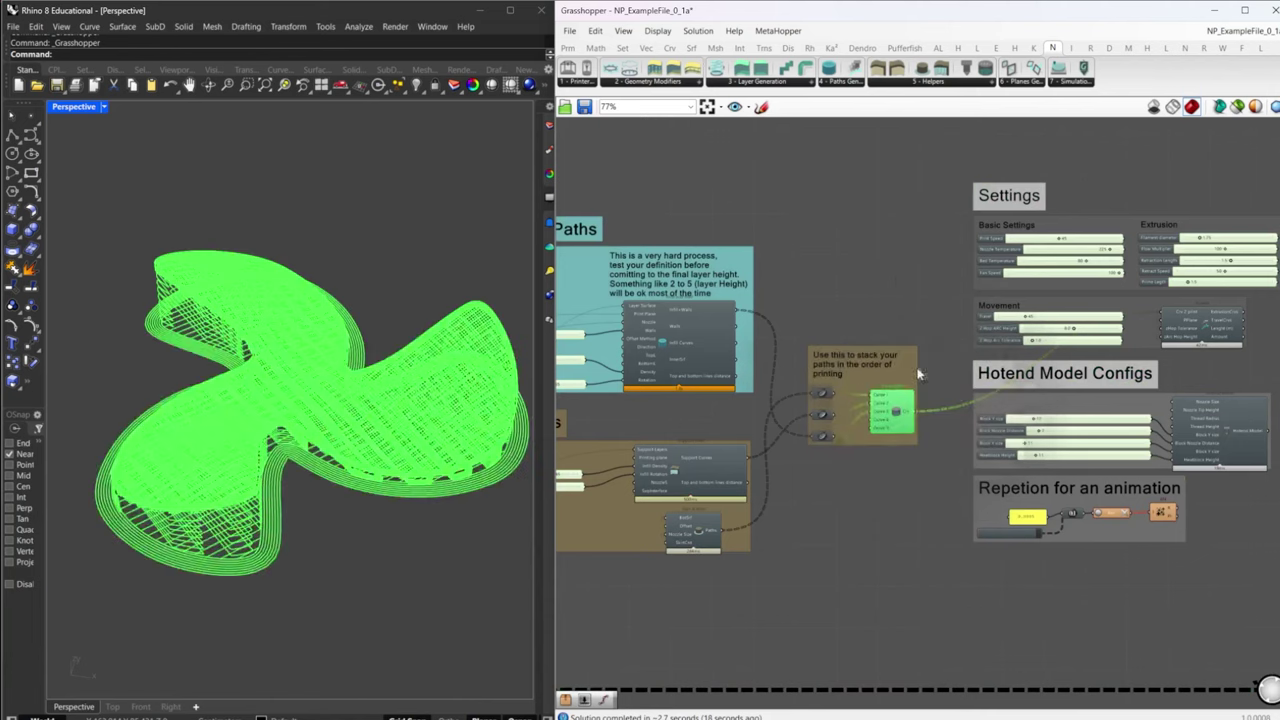
- Examine the stacked printing paths on the fan together with the curve inputs wired into the Print Order component
click(918, 371)
right_drag(279, 484, 424, 512)
scroll(777, 358, up, 3)
right_drag(1050, 493, 980, 517)
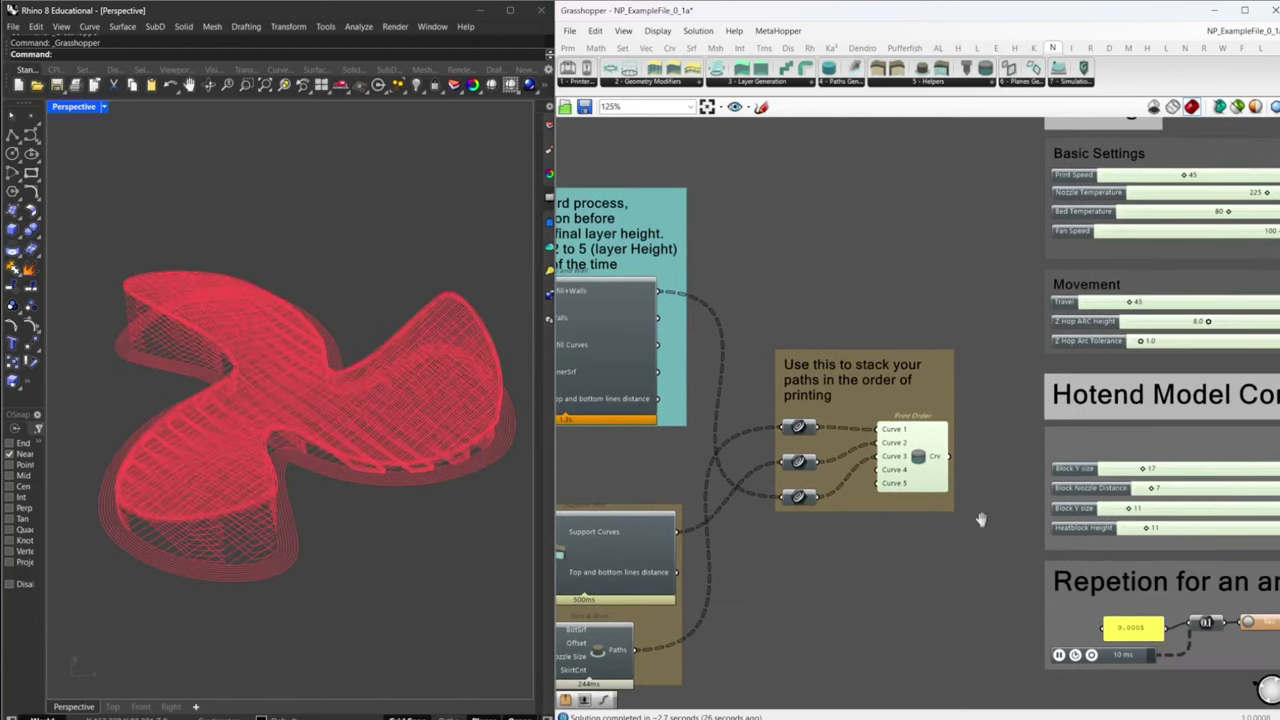
scroll(785, 524, down, 3)
right_drag(785, 524, 688, 485)
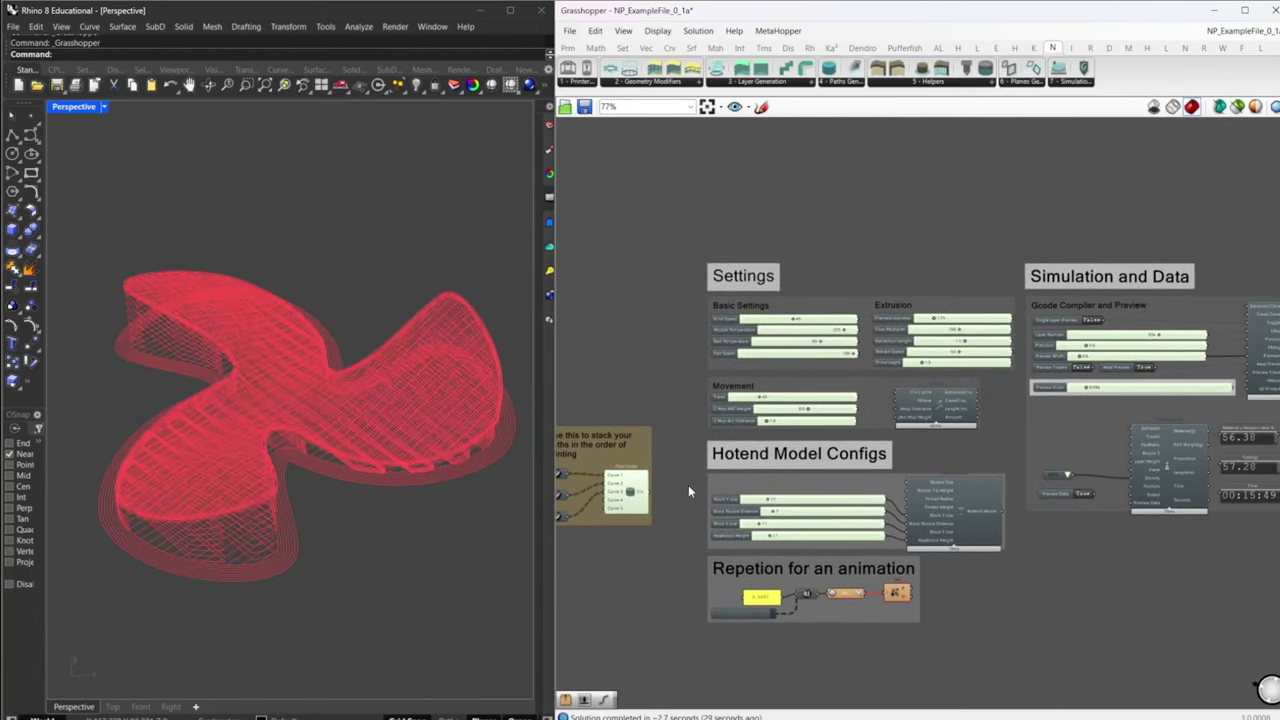
click(624, 505)
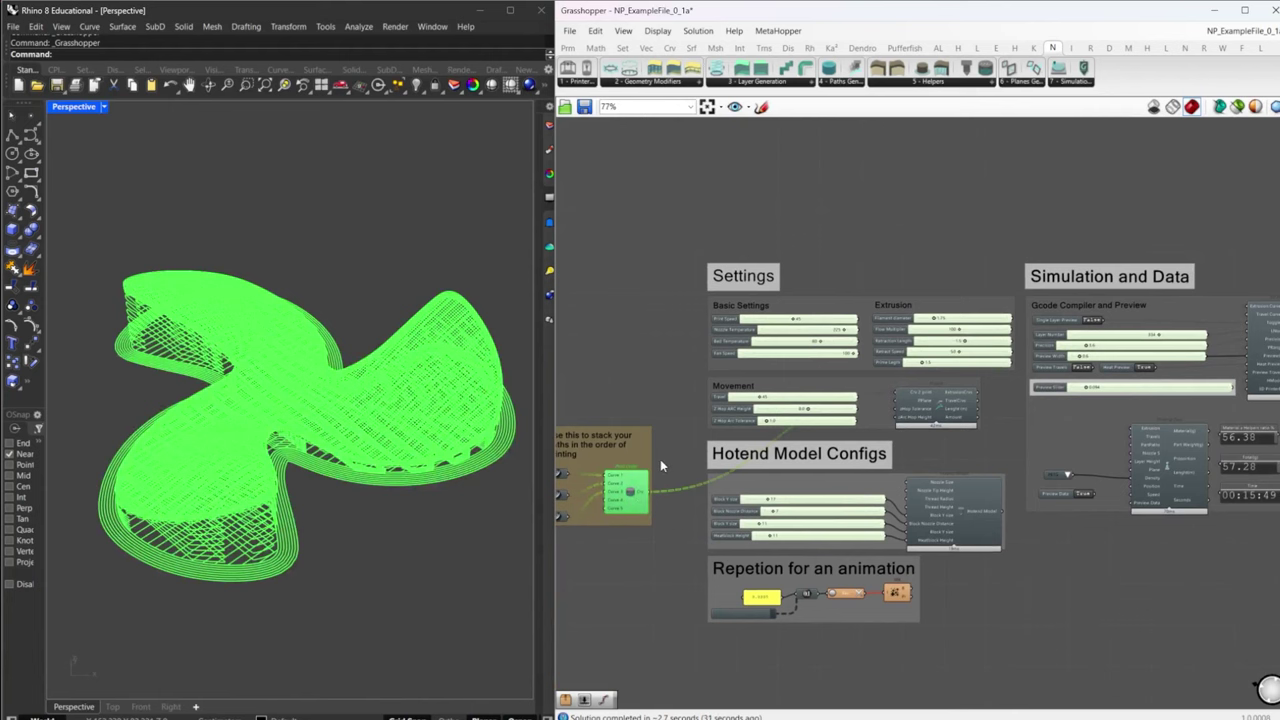
- Turn off the preview of all components in the definition
click(946, 397)
scroll(946, 397, up, 3)
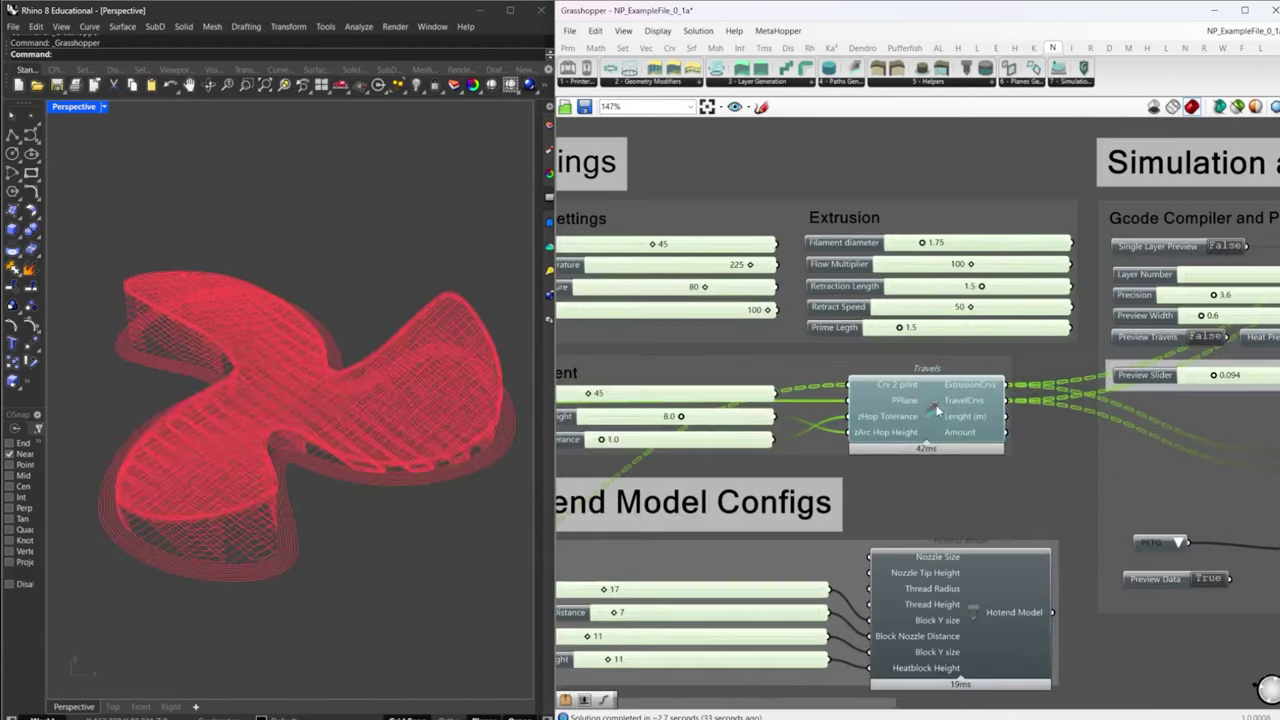
key(ctrl+a)
middle_click(930, 481)
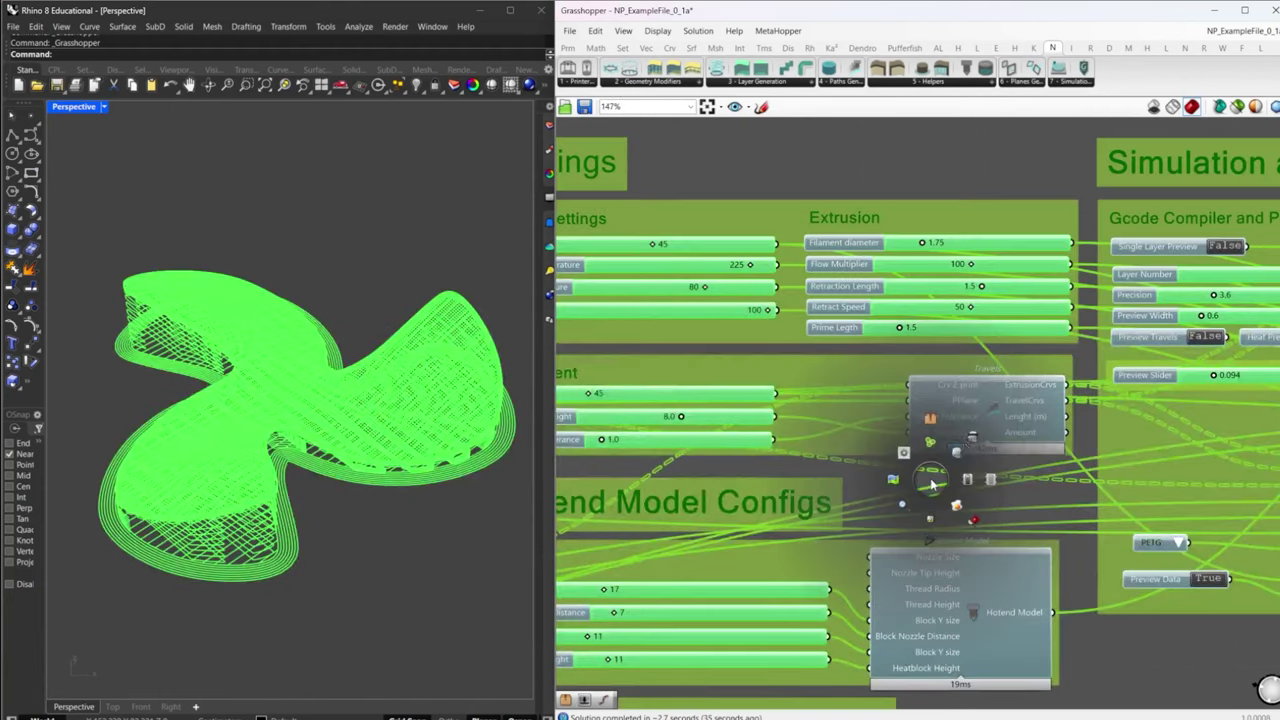
click(972, 439)
click(1120, 660)
- Turn on the preview of only the Travels component and examine the arced travel moves over the fan
click(994, 427)
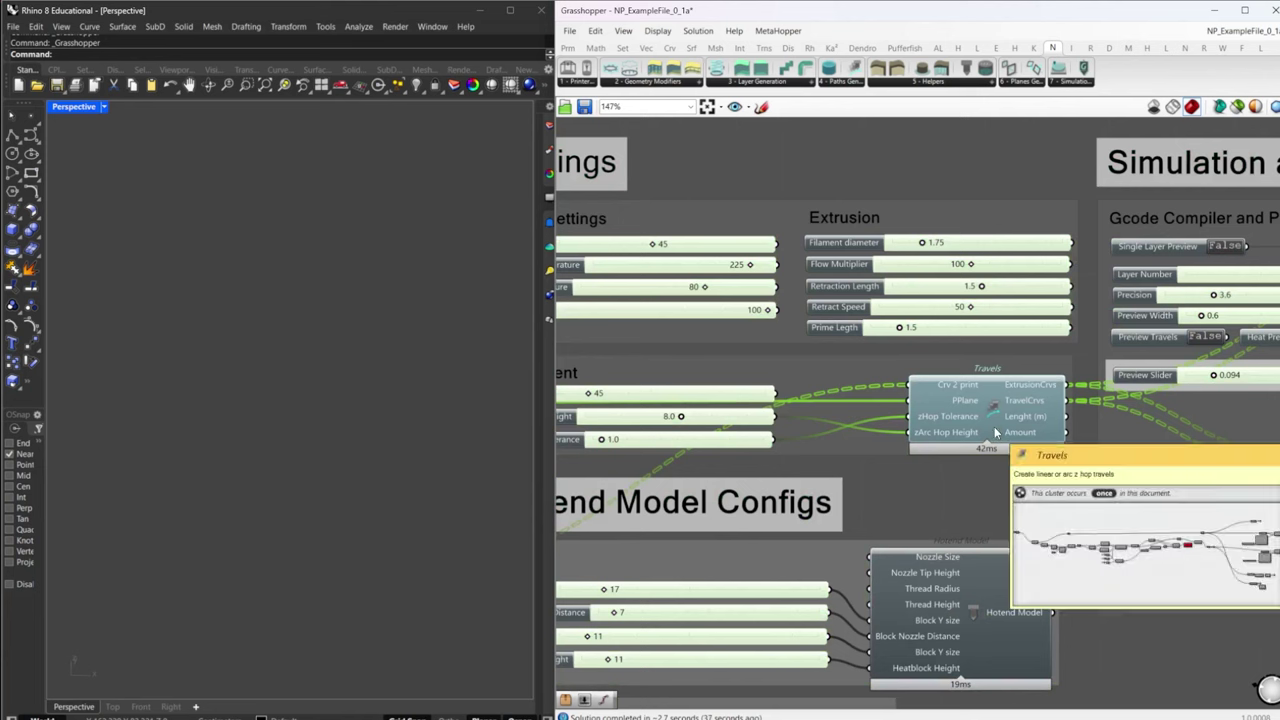
middle_click(994, 426)
click(1020, 402)
right_drag(352, 510, 255, 473)
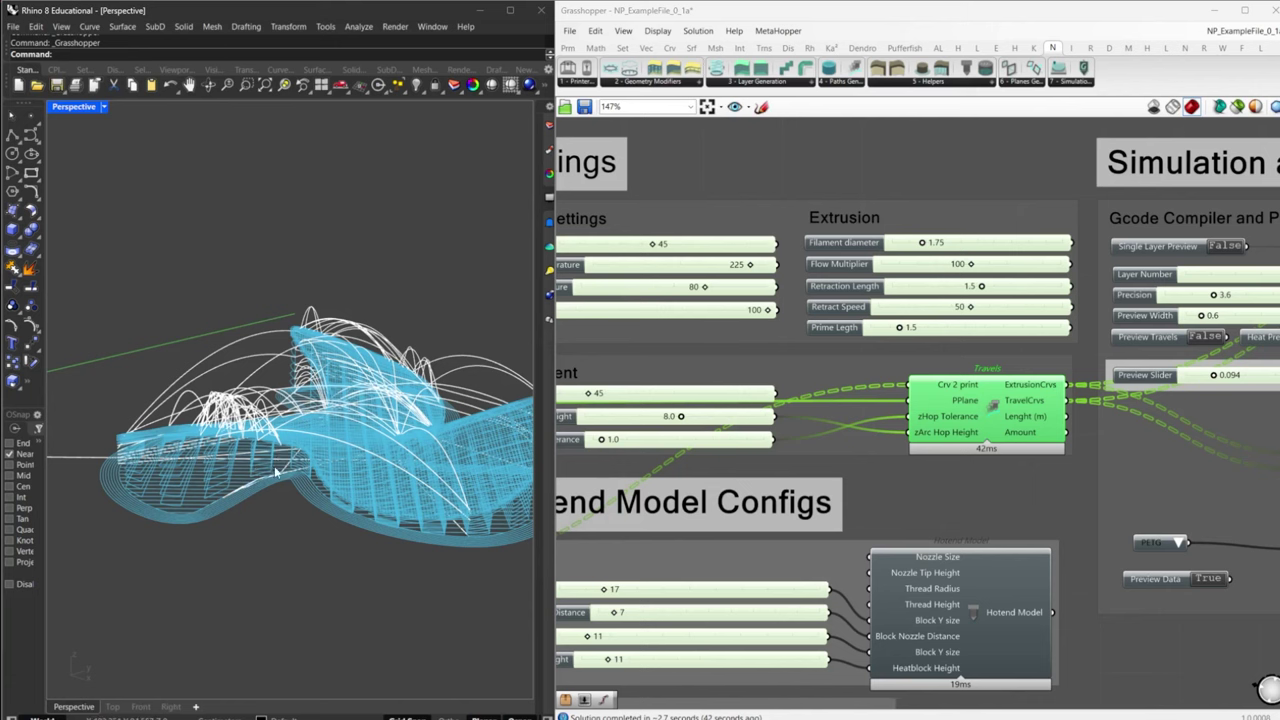
right_drag(276, 472, 271, 518)
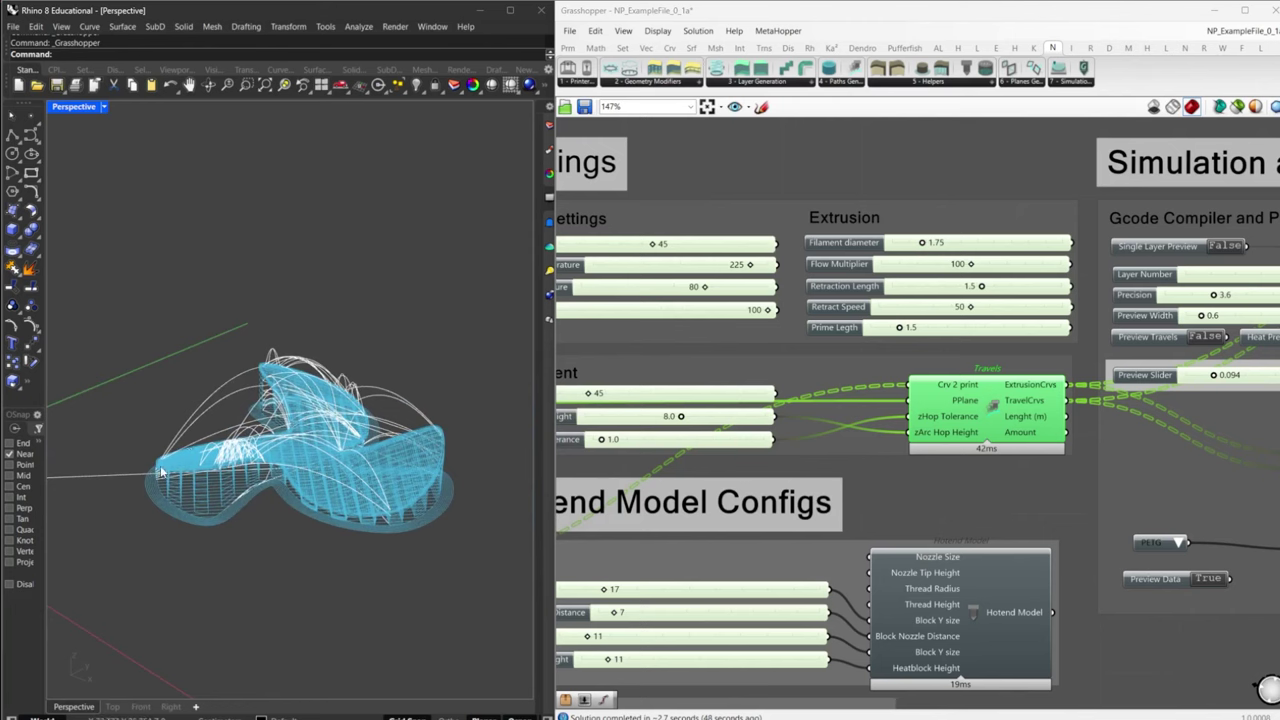
right_drag(385, 486, 440, 508)
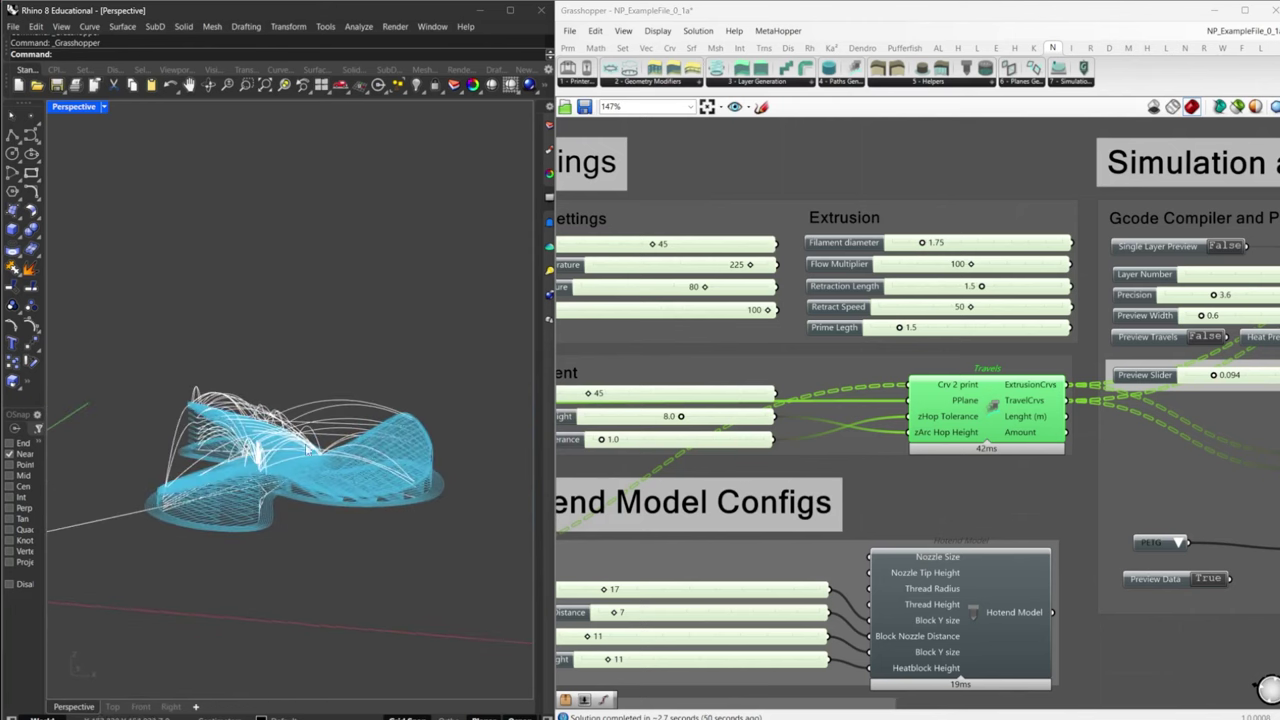
- Raise the Z Hop ARC Height to 15.0 and view the travel arcs over the fan
right_drag(767, 458, 928, 448)
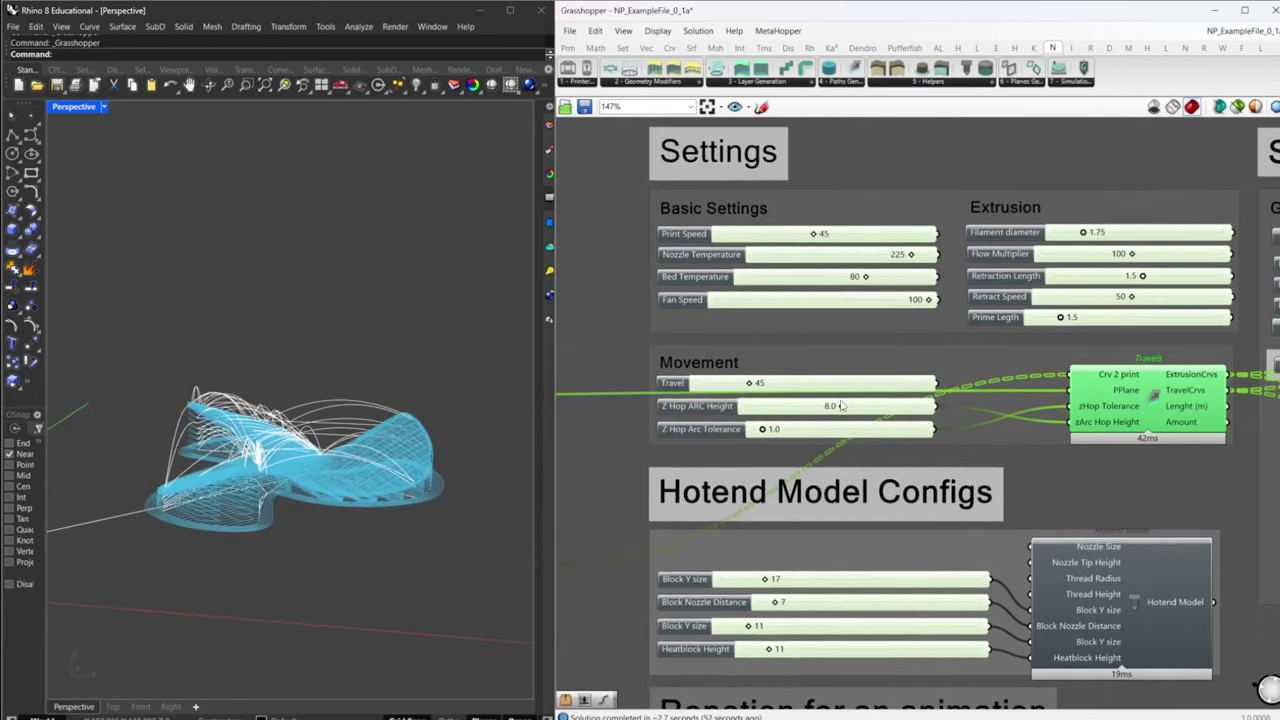
right_drag(417, 481, 360, 456)
scroll(382, 466, up, 3)
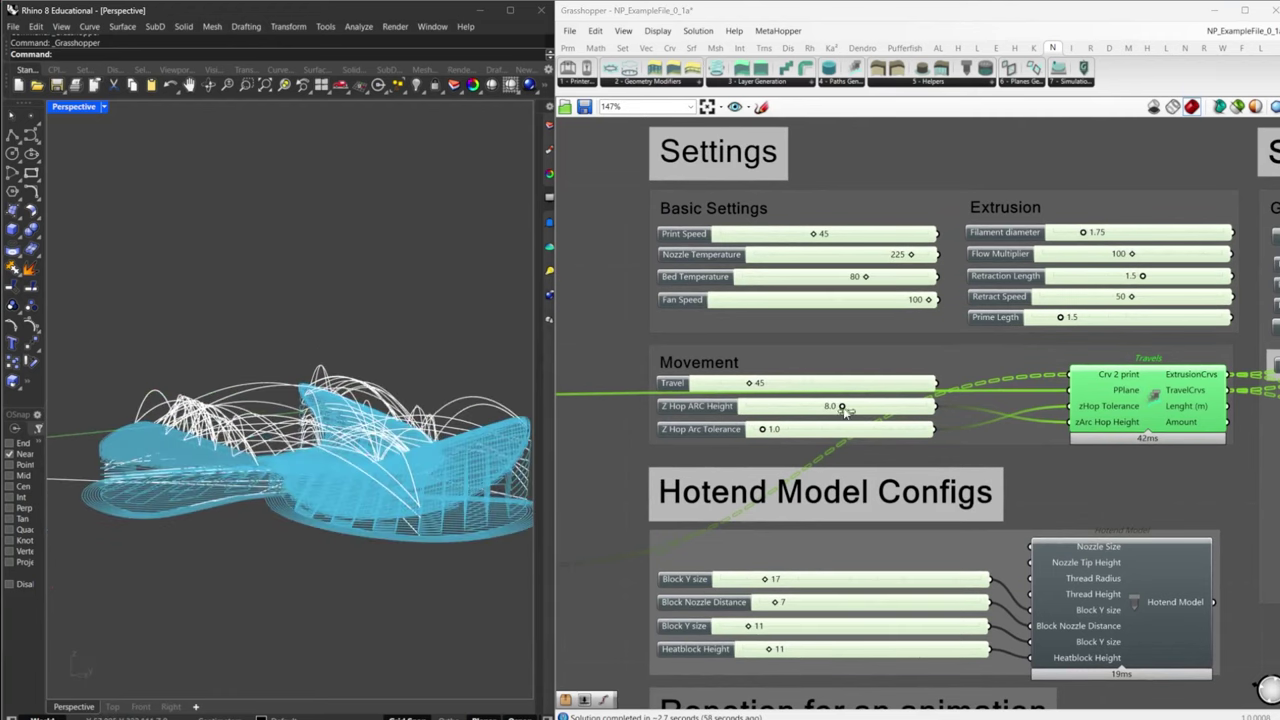
drag(842, 408, 936, 407)
right_drag(390, 468, 250, 463)
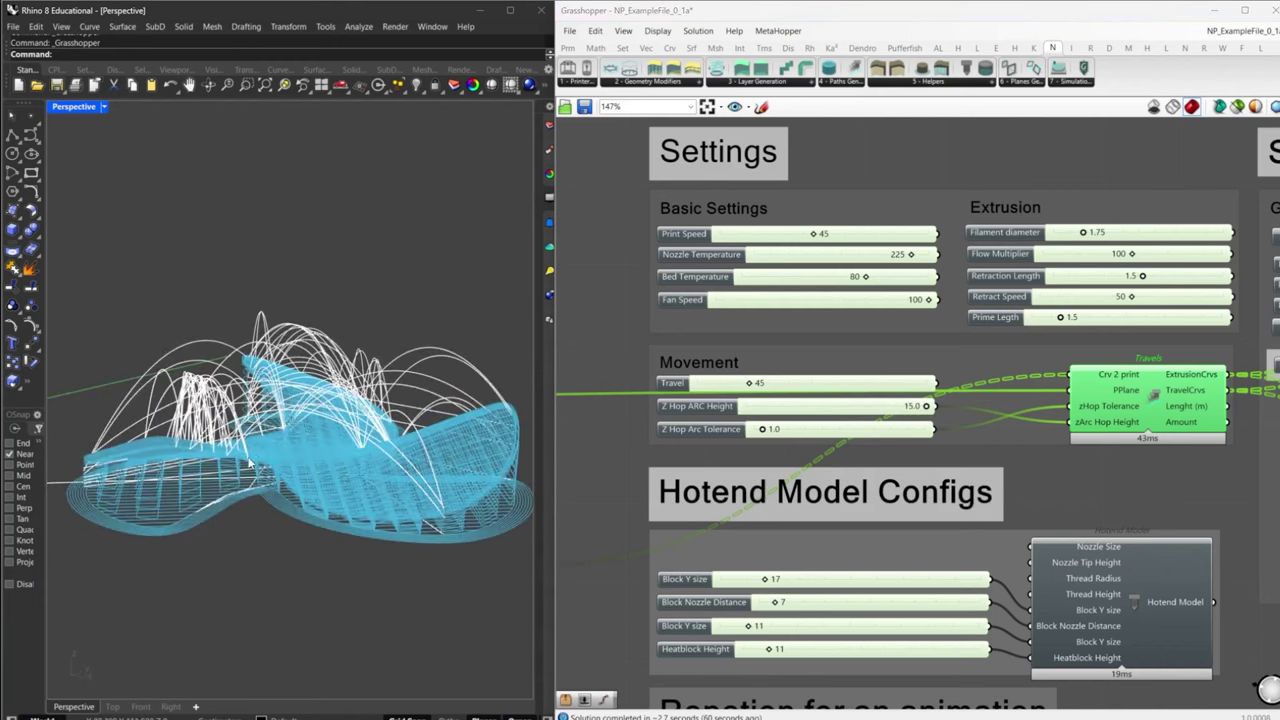
- Set the Z Hop ARC Height back to 8.0
drag(928, 407, 840, 408)
double_click(840, 408)
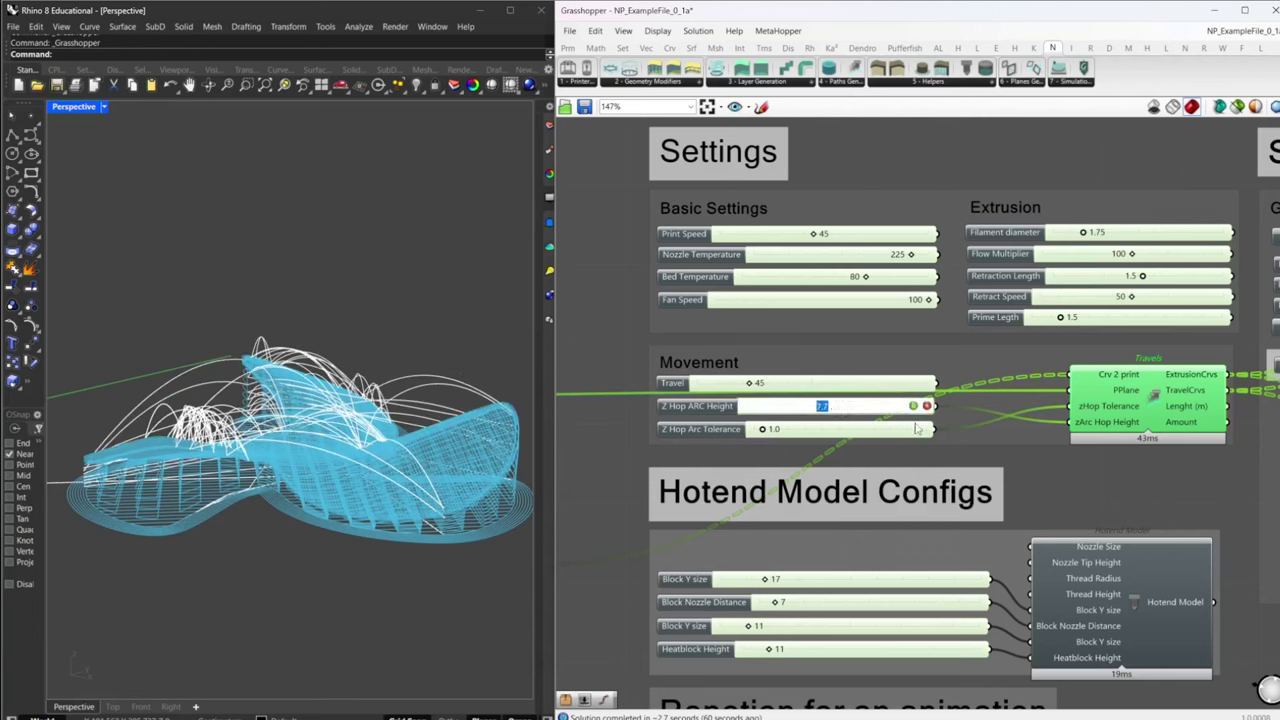
text(8)
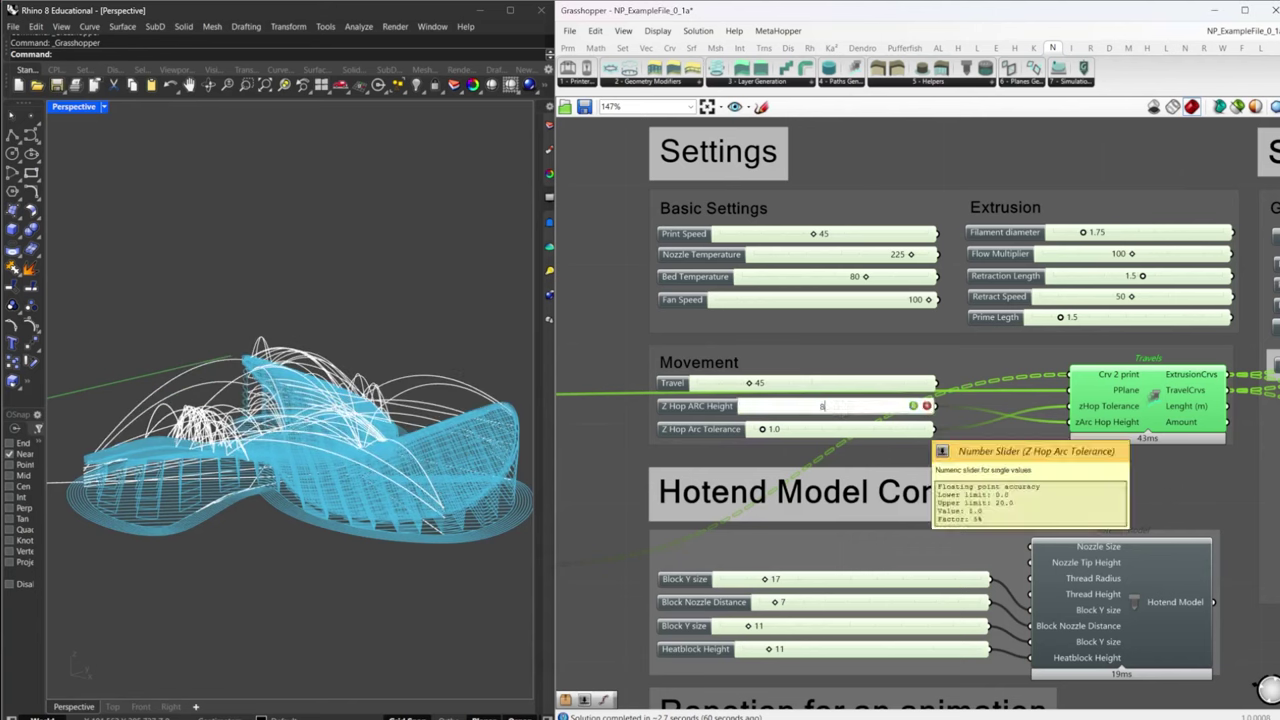
key(Return)
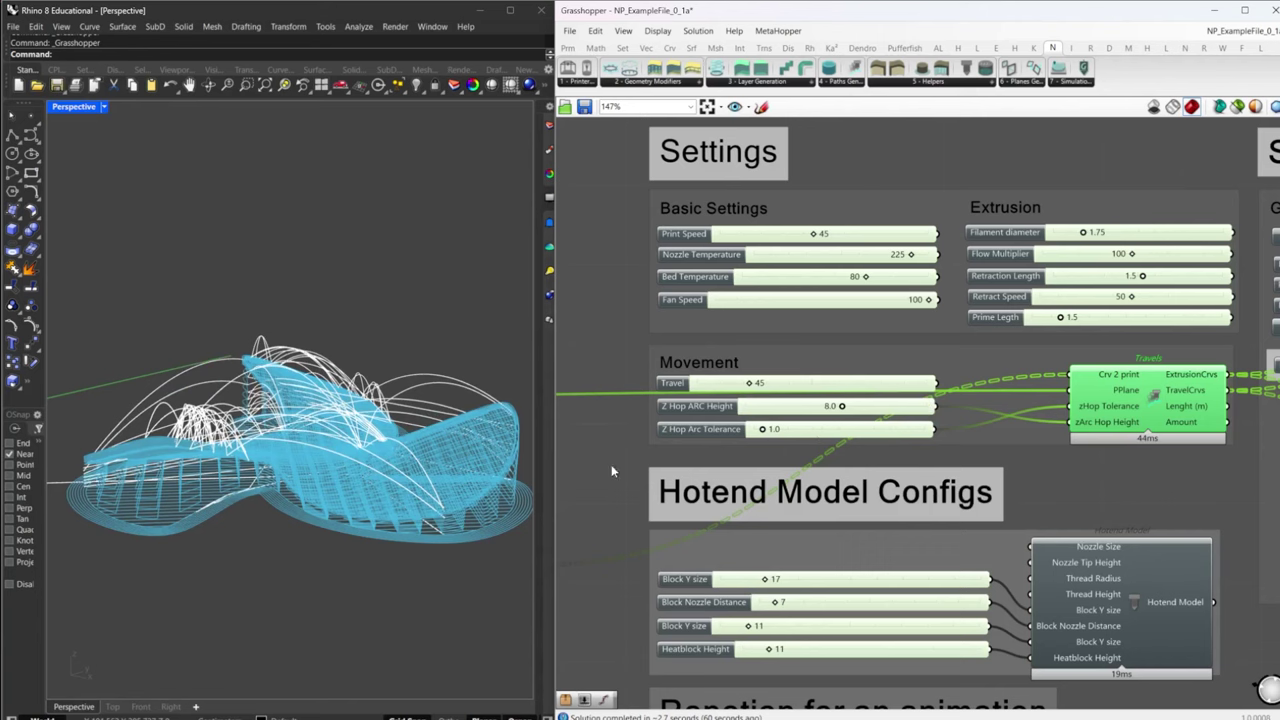
- Set the Z Hop Arc Tolerance to 5.0 and view its effect on the travel moves
click(771, 437)
double_click(771, 432)
key(Escape)
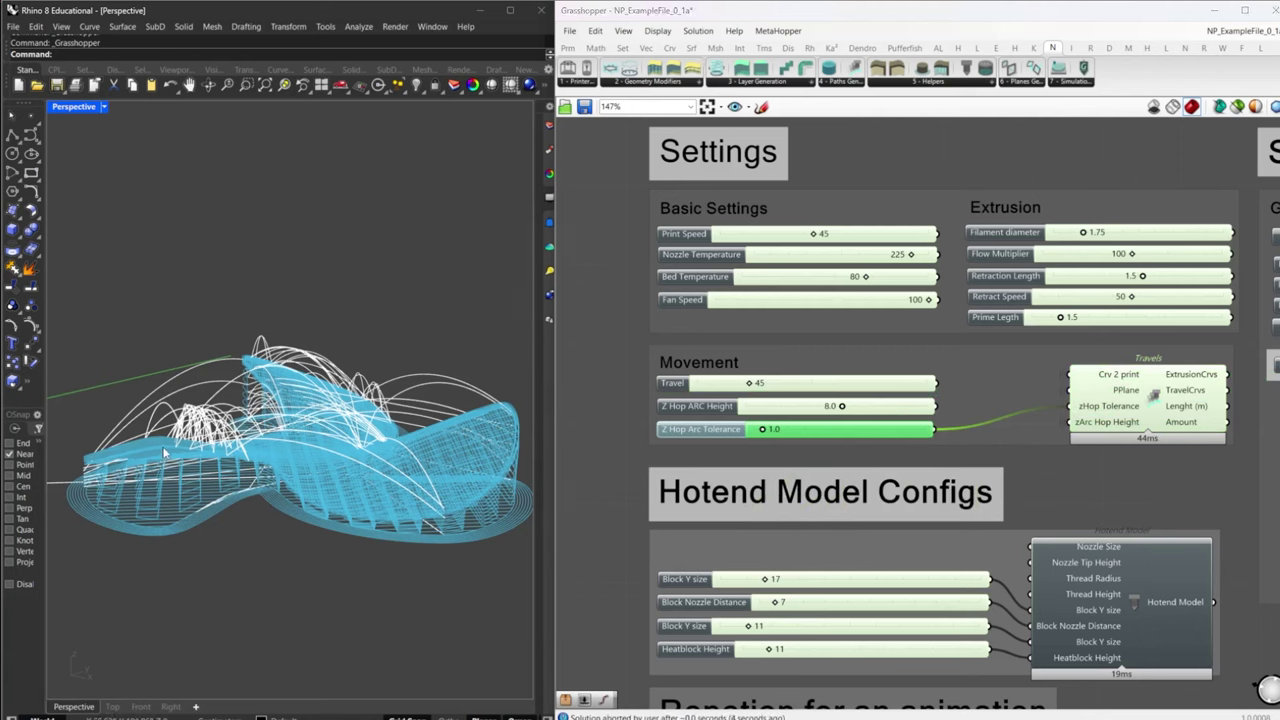
double_click(771, 431)
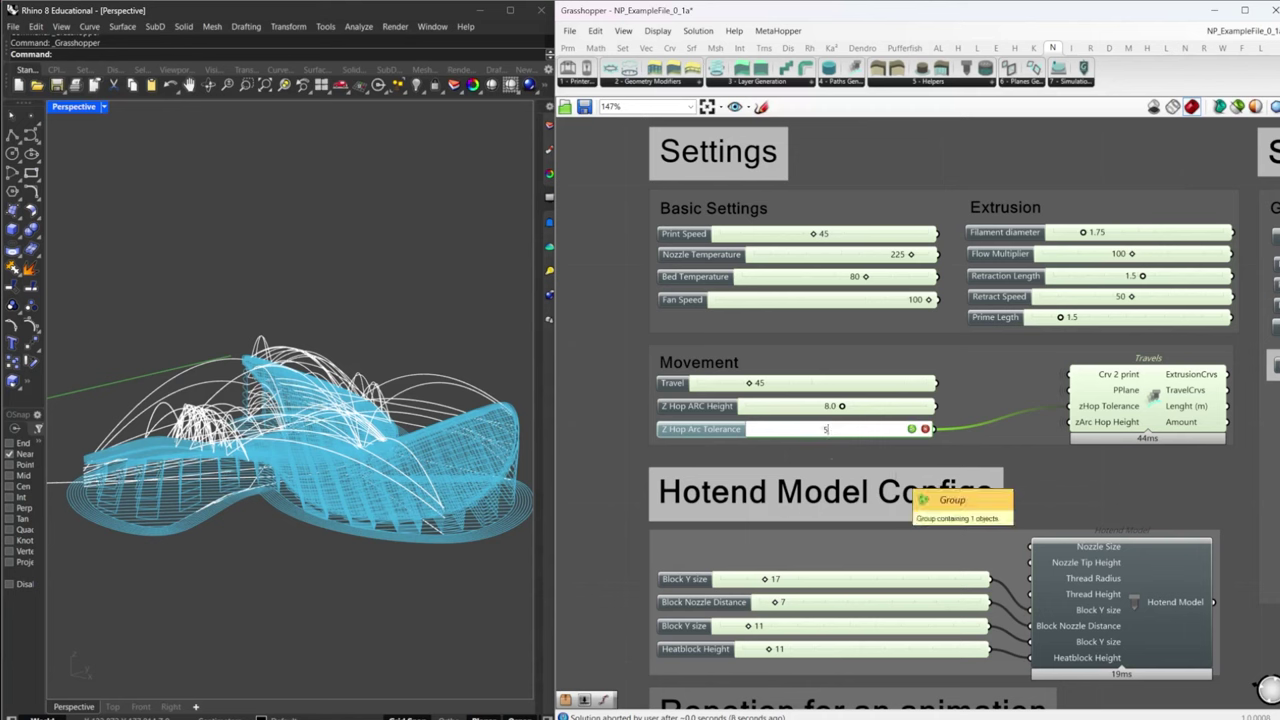
key(Return)
right_drag(260, 454, 307, 485)
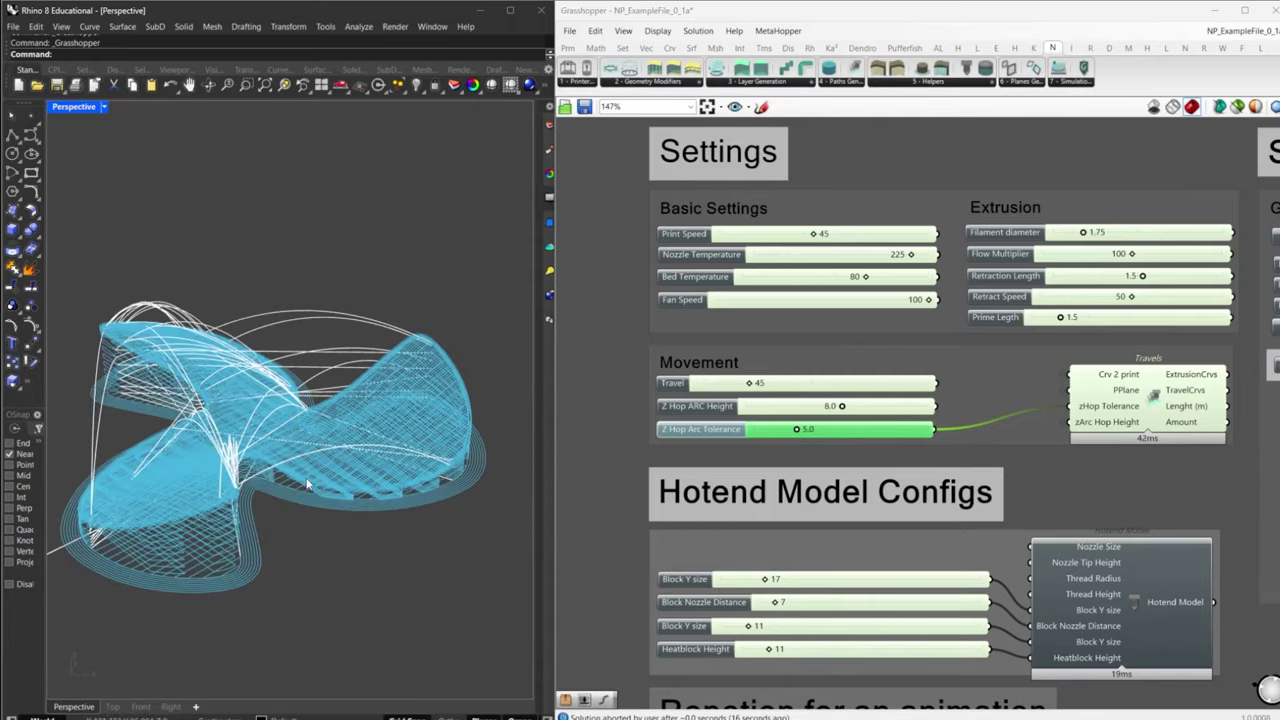
- Set the Z Hop Arc Tolerance back to 1.0 and view the travel arcs around the fan
double_click(810, 432)
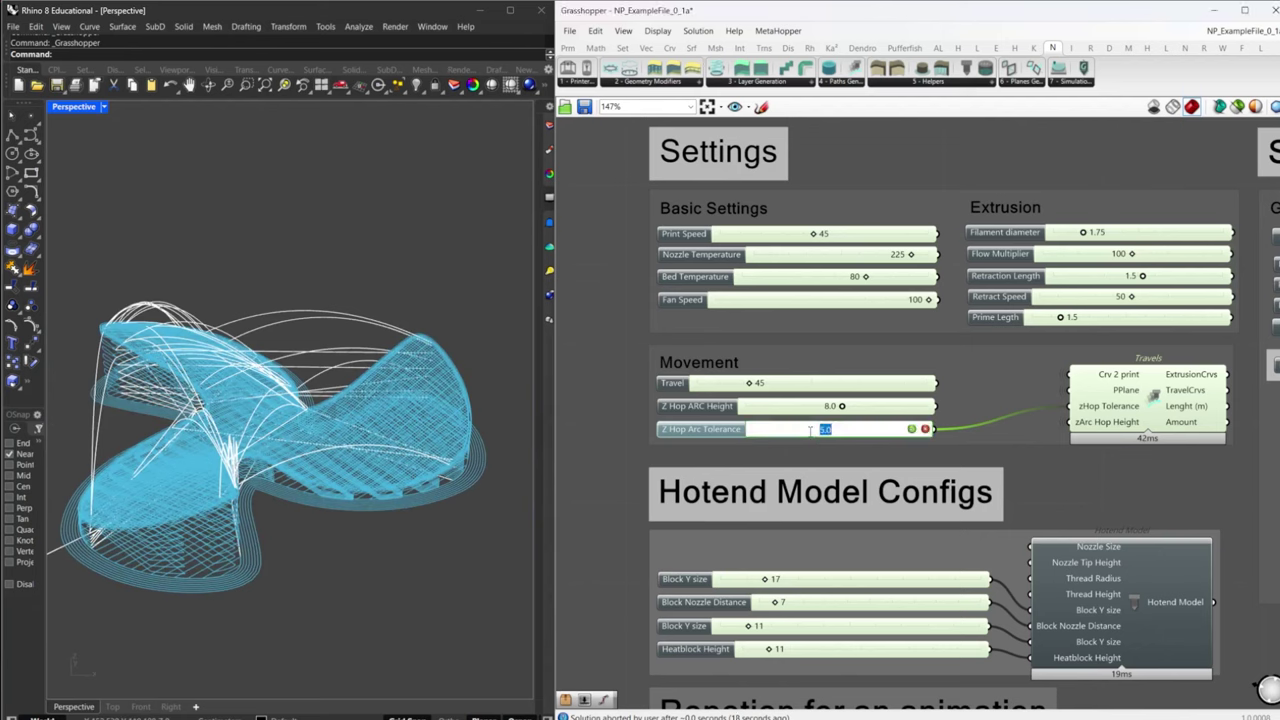
key(Return)
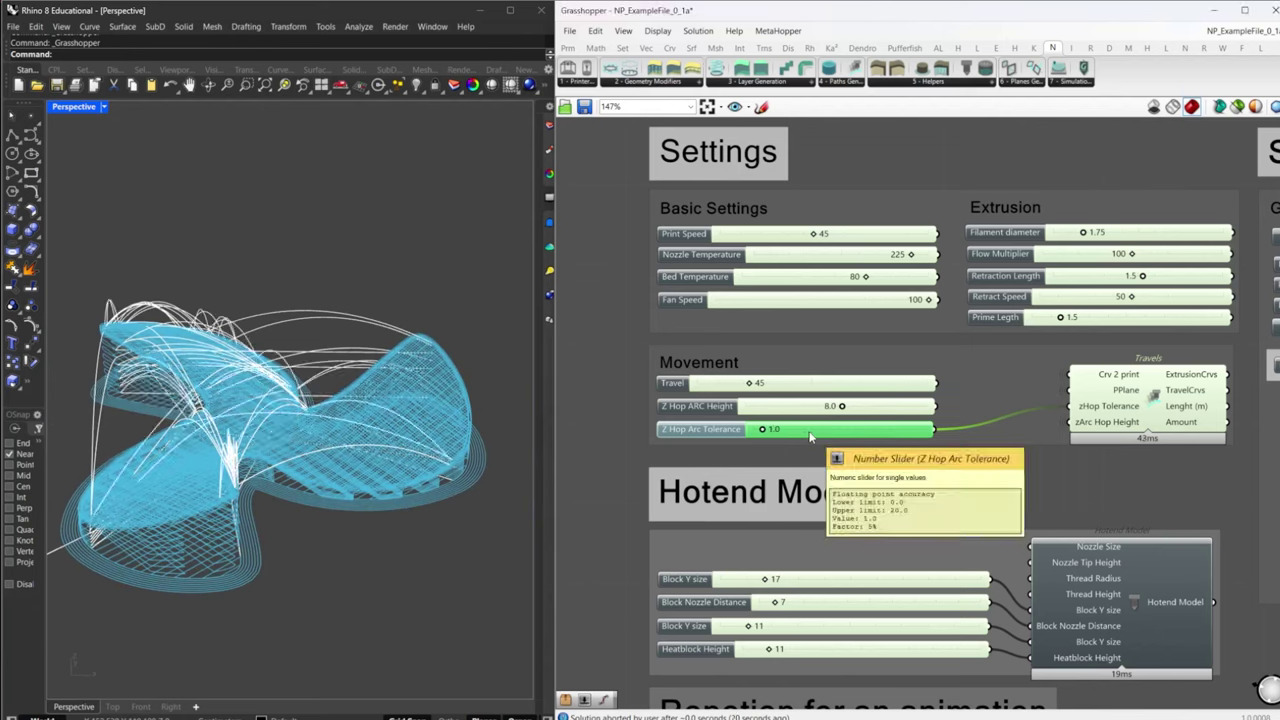
right_drag(302, 437, 350, 380)
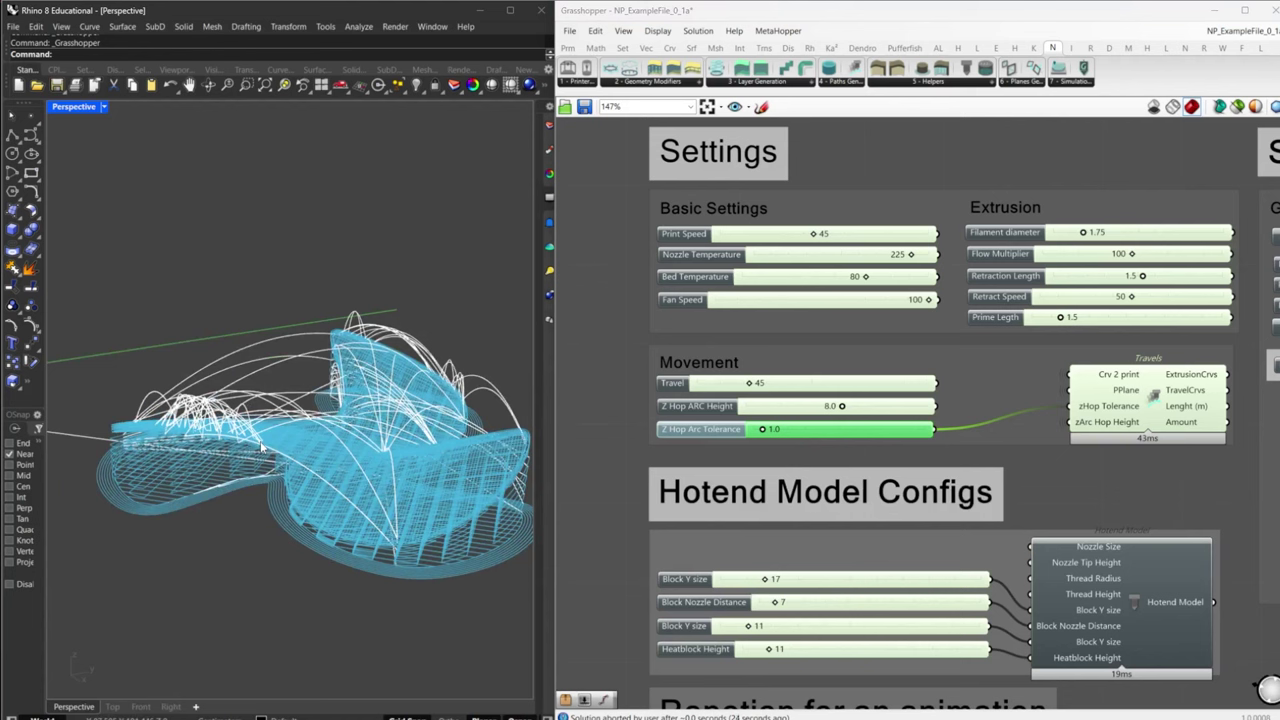
right_drag(277, 437, 282, 471)
- Open the Travels cluster and locate the curve component in the group that makes the arcs
click(1149, 397)
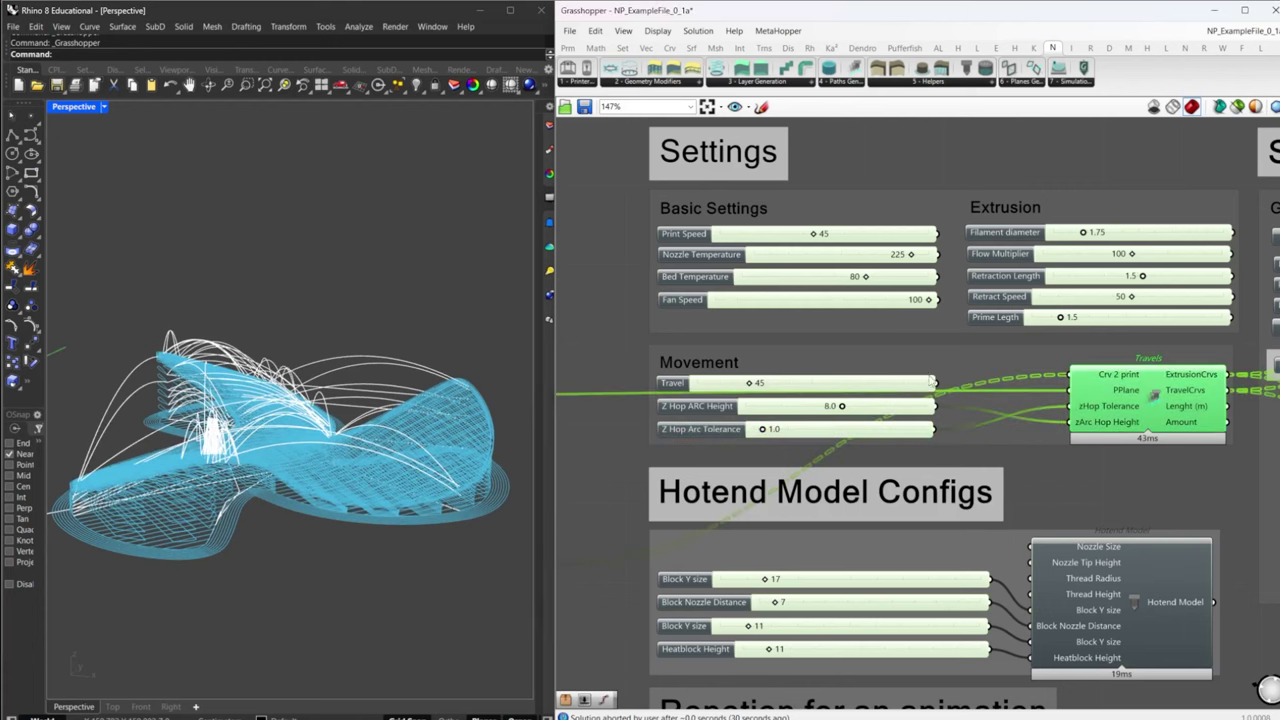
click(616, 347)
click(1152, 396)
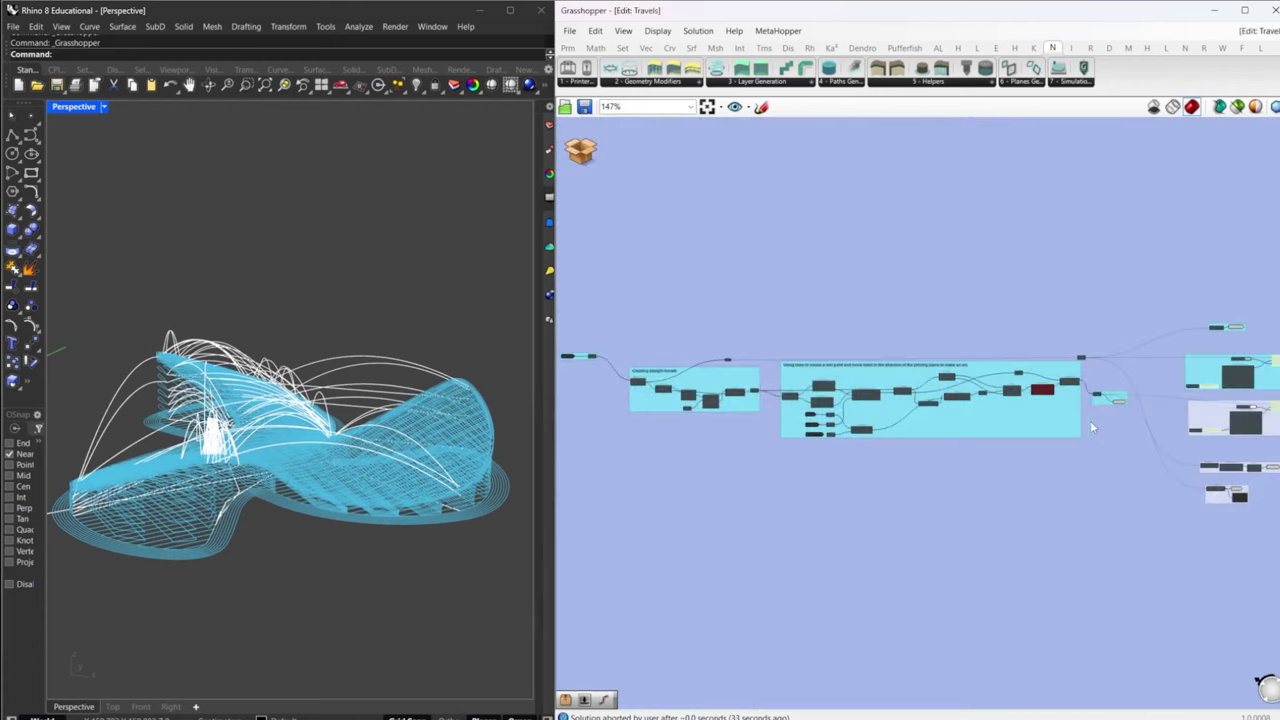
right_drag(1089, 426, 847, 428)
scroll(768, 380, up, 2)
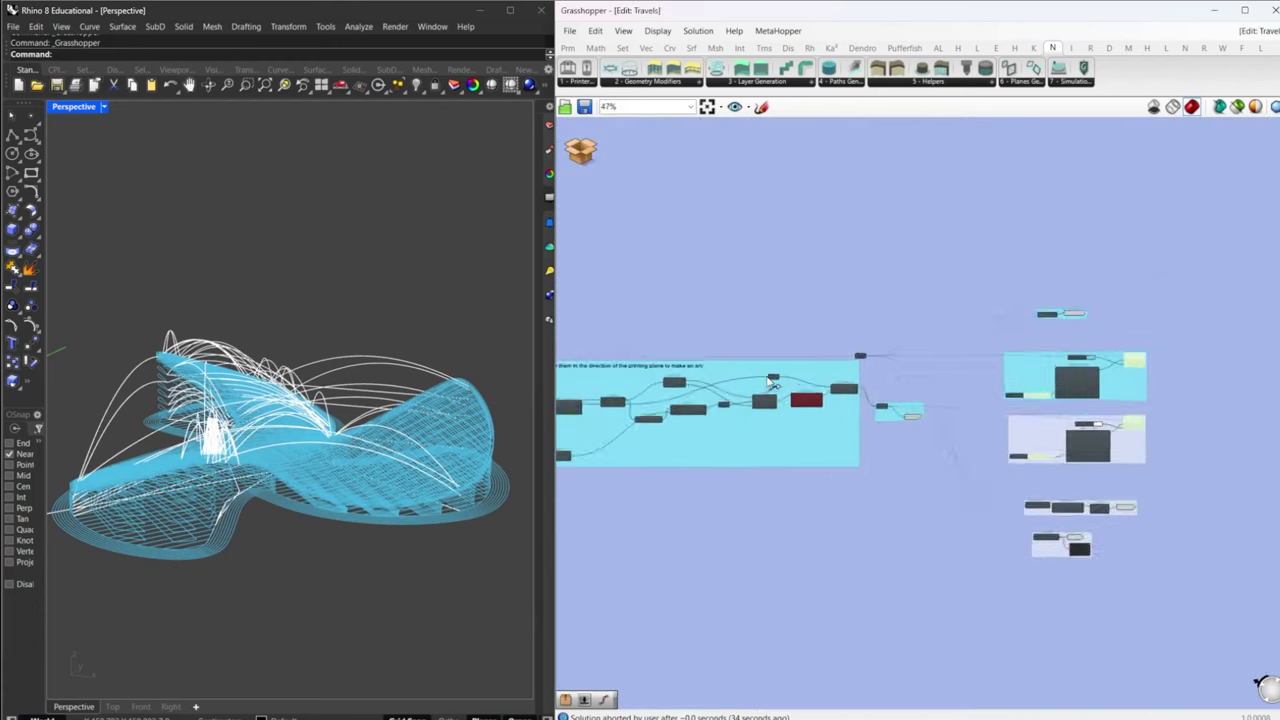
scroll(773, 383, up, 3)
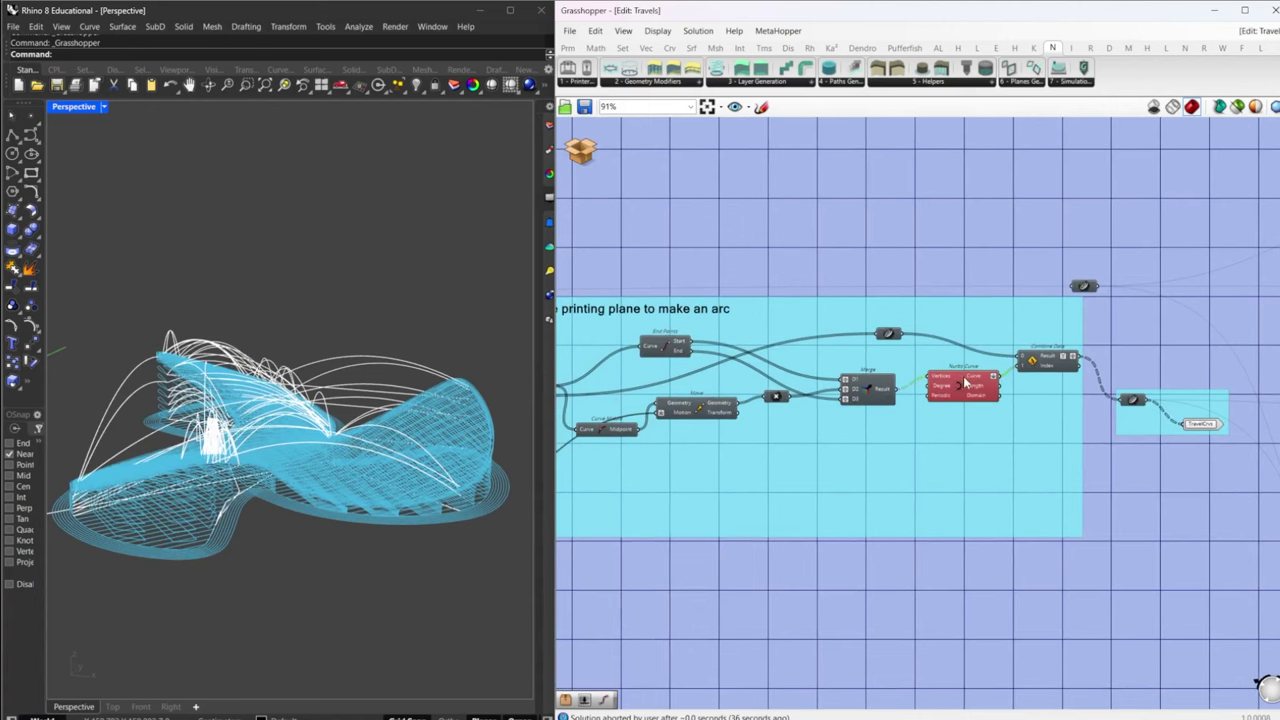
- Preview the cluster's arc curve component over the fan, and turn that preview off before returning to the main definition
middle_click(965, 383)
click(988, 370)
right_drag(367, 522, 268, 512)
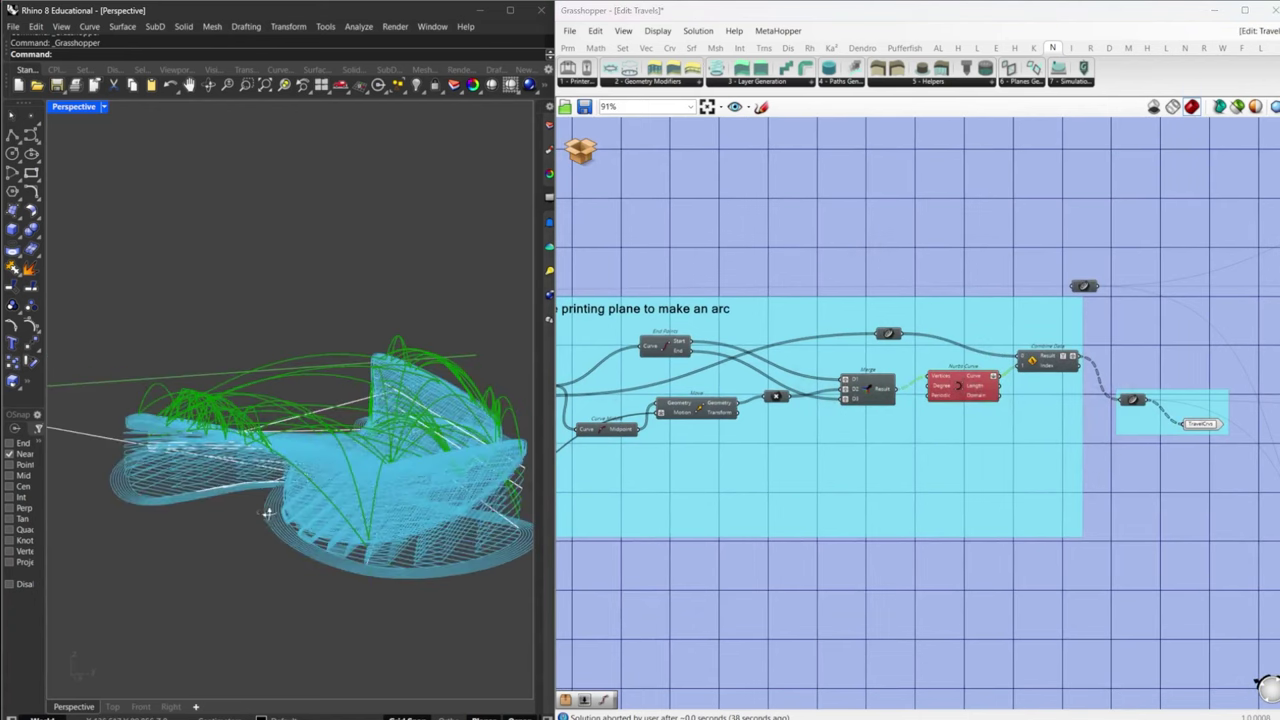
right_drag(292, 458, 396, 460)
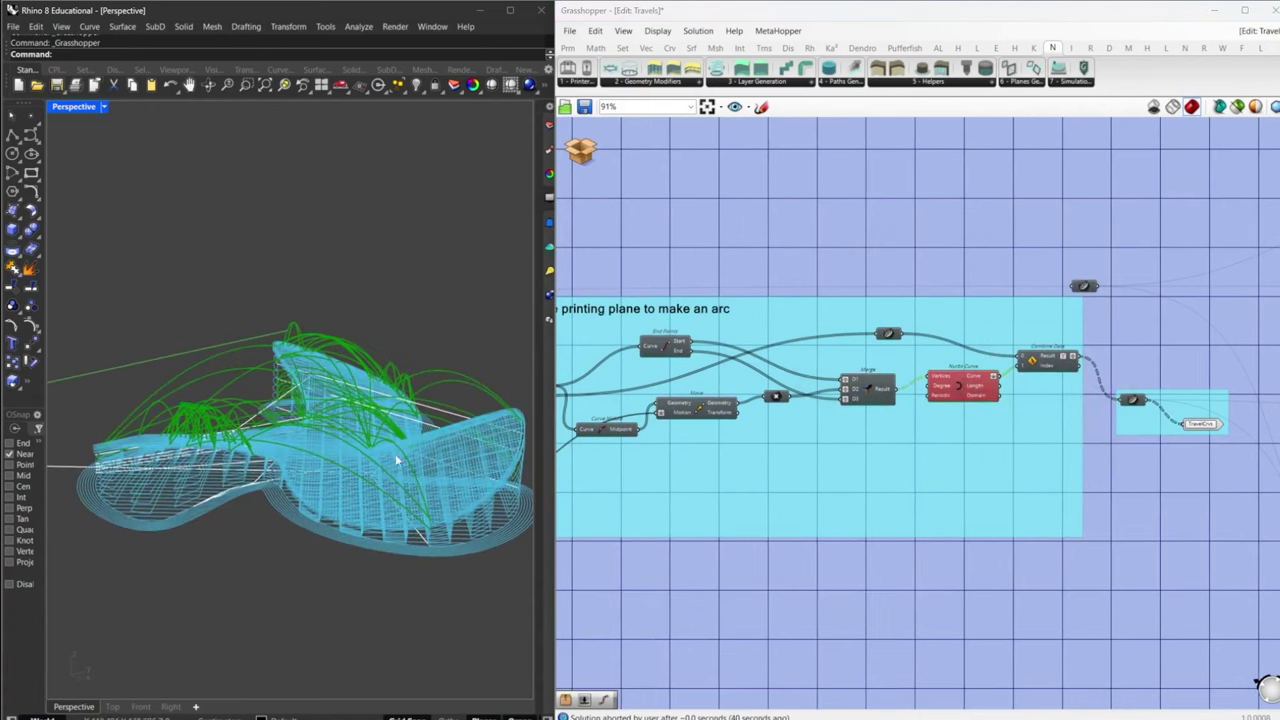
middle_click(957, 366)
click(997, 330)
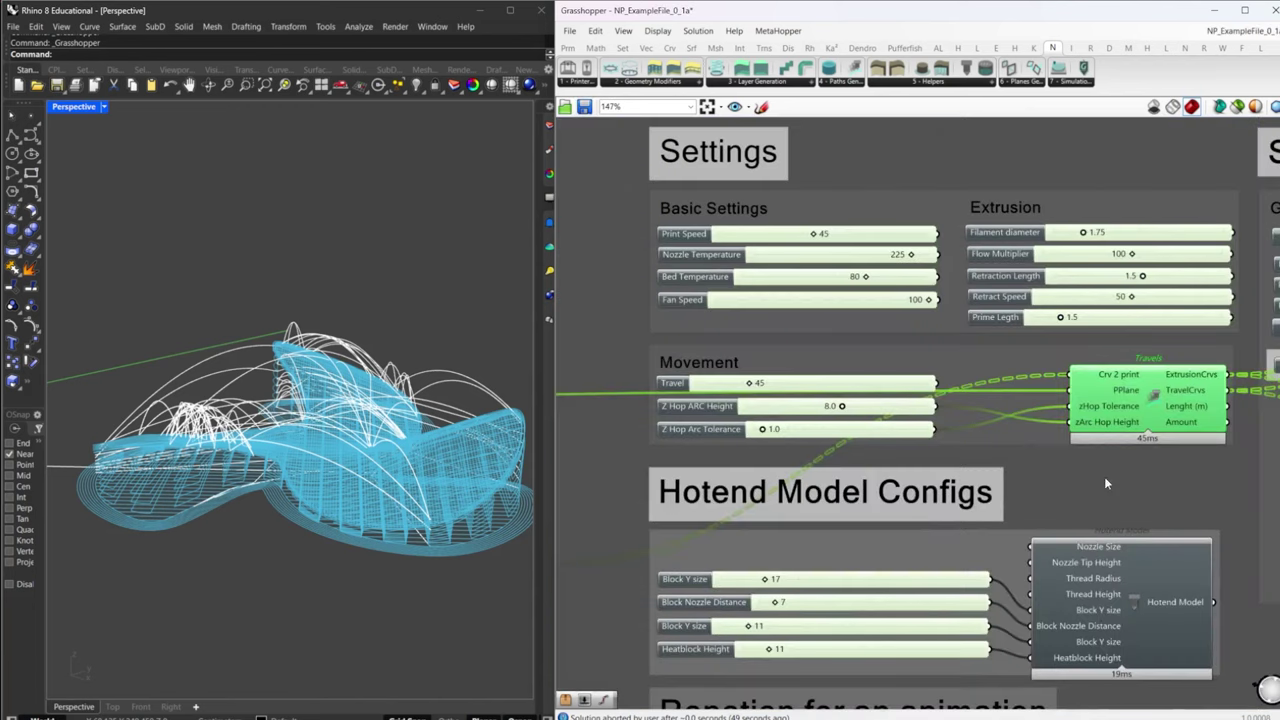
- Turn off the preview of the Travels component
right_drag(1144, 478, 860, 455)
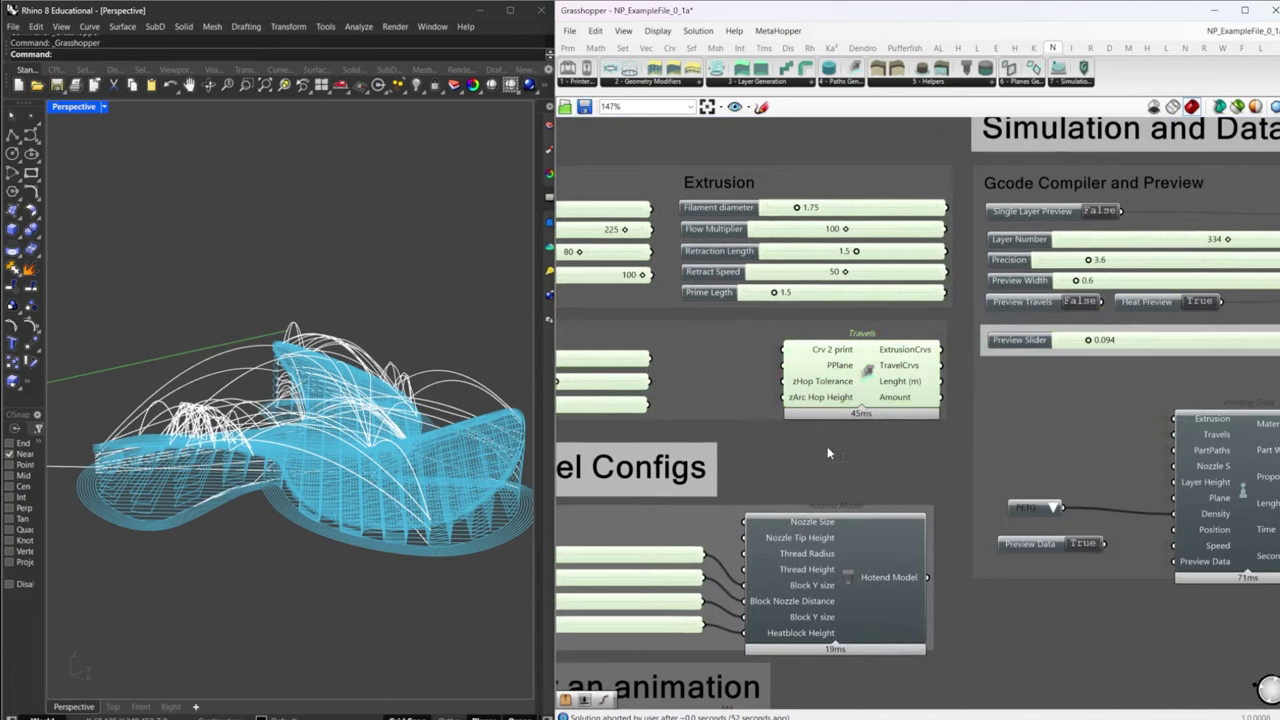
scroll(827, 446, down, 3)
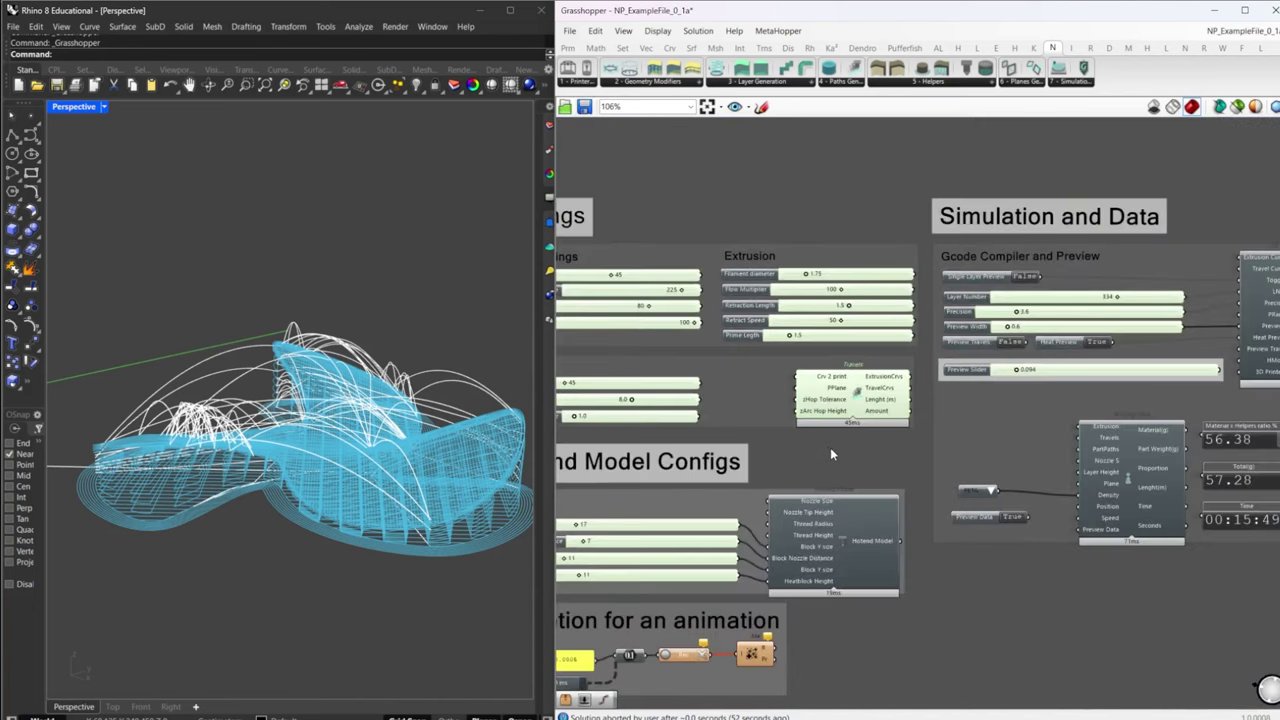
middle_click(860, 393)
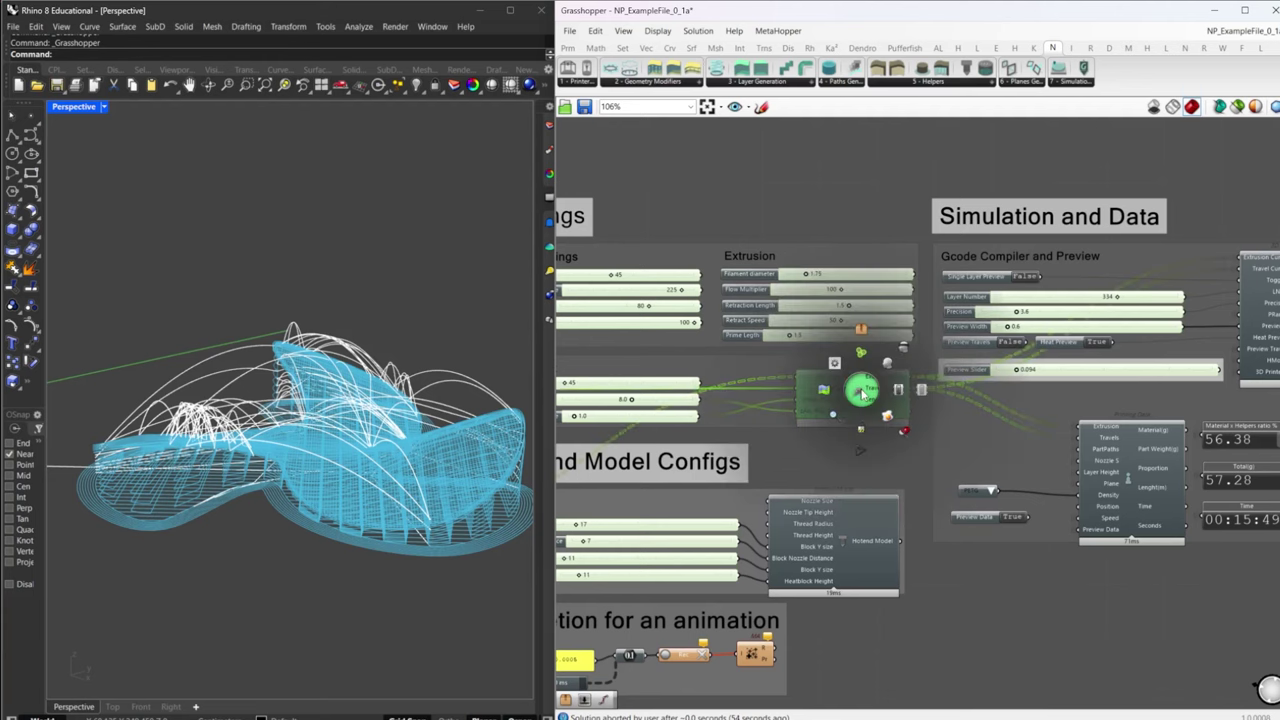
click(902, 349)
- Turn on the preview of the Hotend Model component and bring the hotend and its configuration sliders into view
click(862, 537)
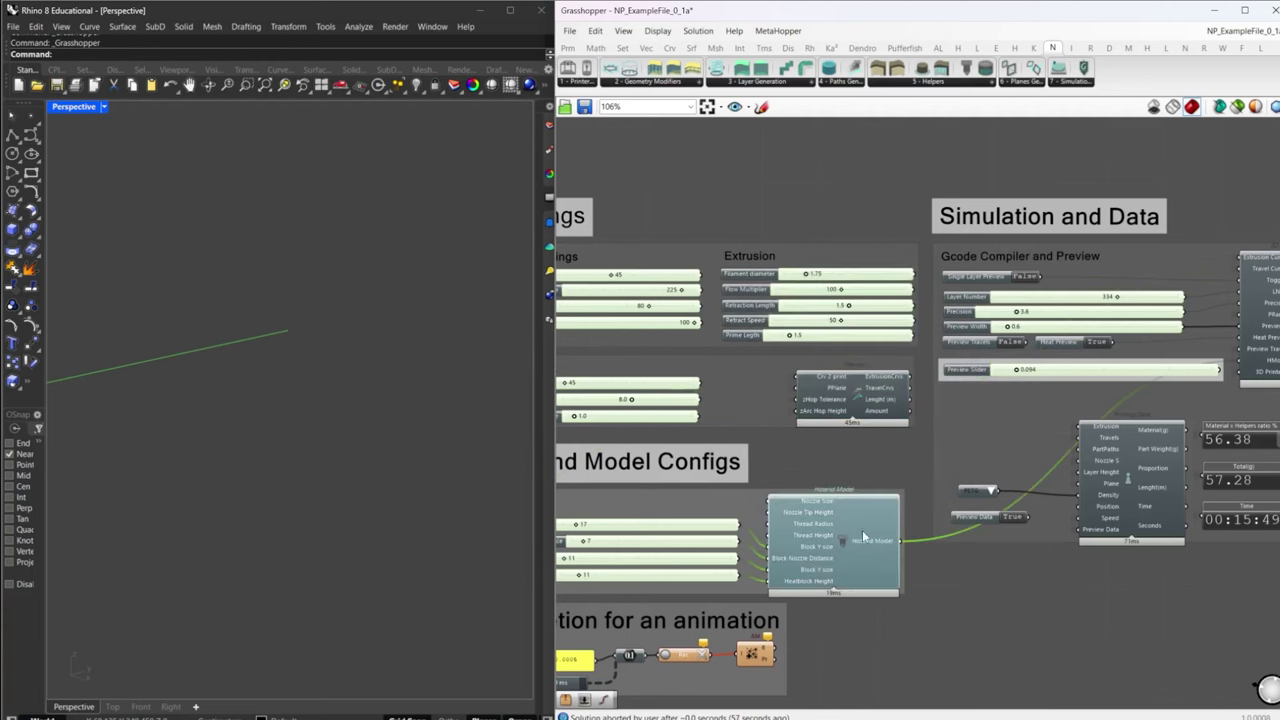
right_drag(1100, 413, 896, 384)
right_drag(714, 474, 891, 446)
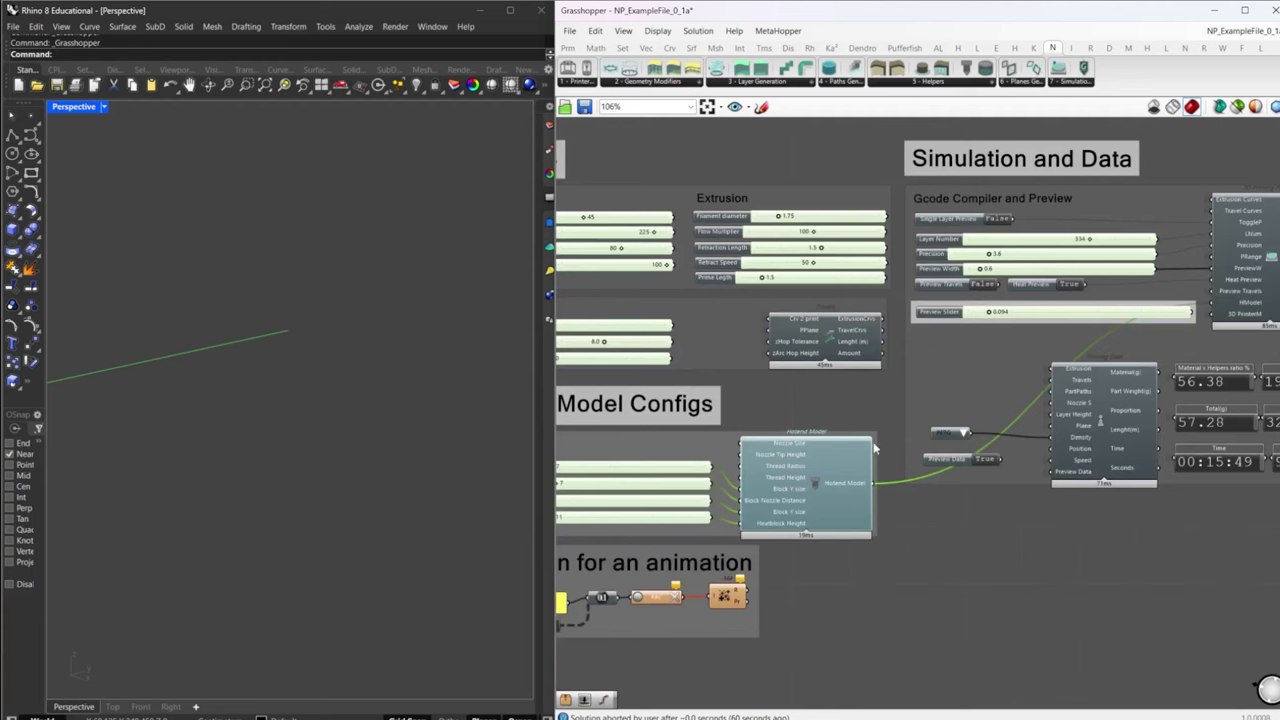
middle_click(806, 483)
click(834, 456)
scroll(276, 455, down, 3)
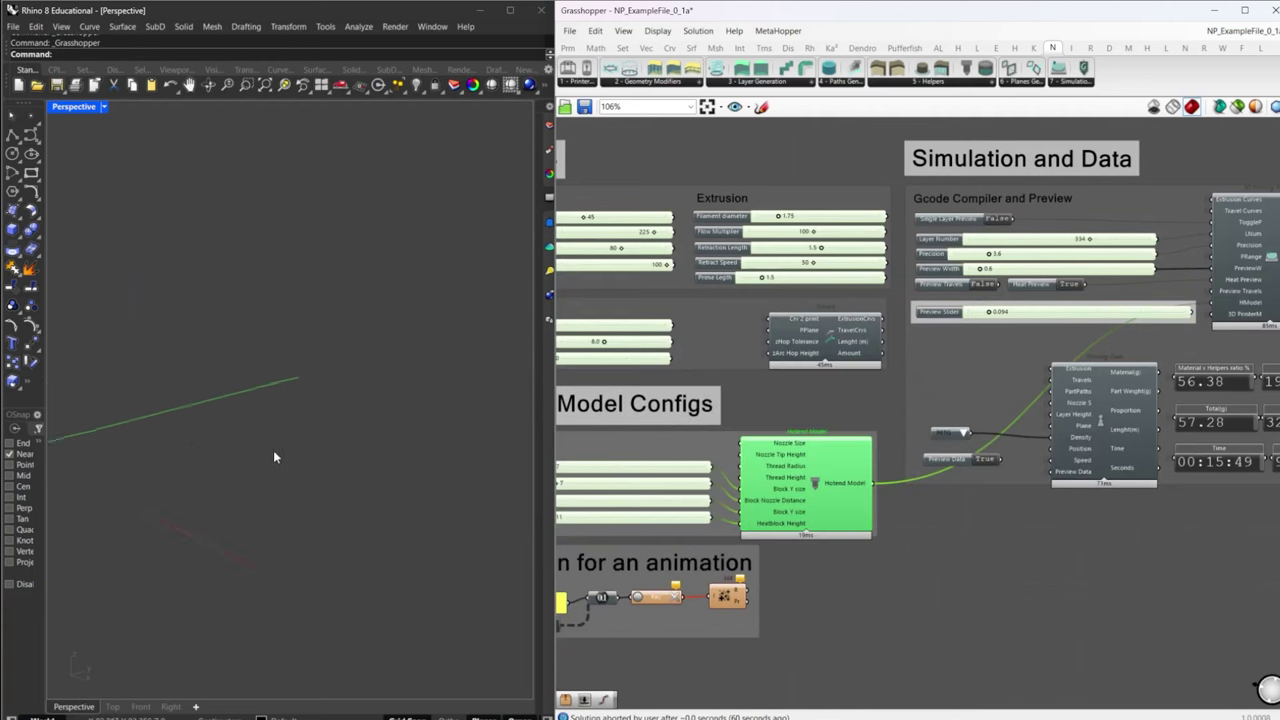
right_drag(276, 455, 224, 466)
scroll(225, 468, up, 6)
right_drag(709, 534, 930, 512)
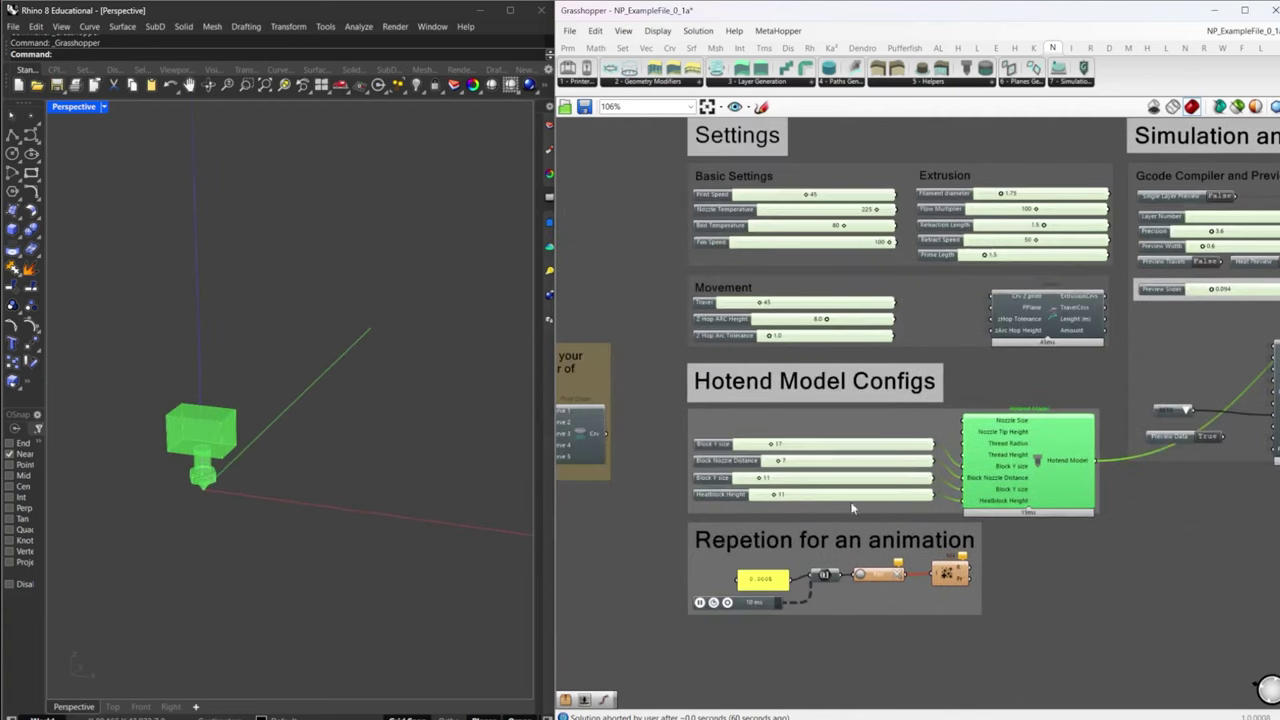
- Try the uppermost Block Y size slider of the Hotend Model at 12, and undo the change
scroll(747, 475, up, 2)
right_drag(805, 465, 737, 468)
mouse_move(714, 436)
mouse_down()
mouse_move(757, 437)
mouse_move(700, 437)
mouse_up()
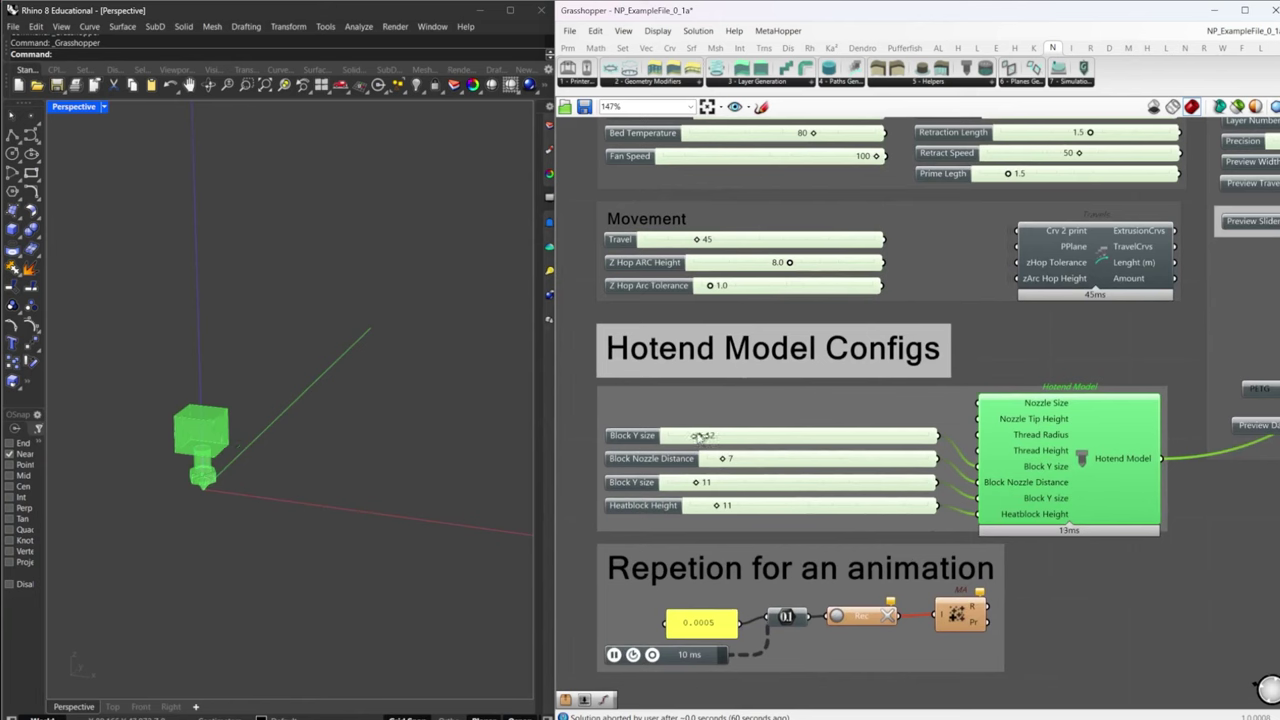
key(ctrl+z)
right_drag(332, 492, 235, 485)
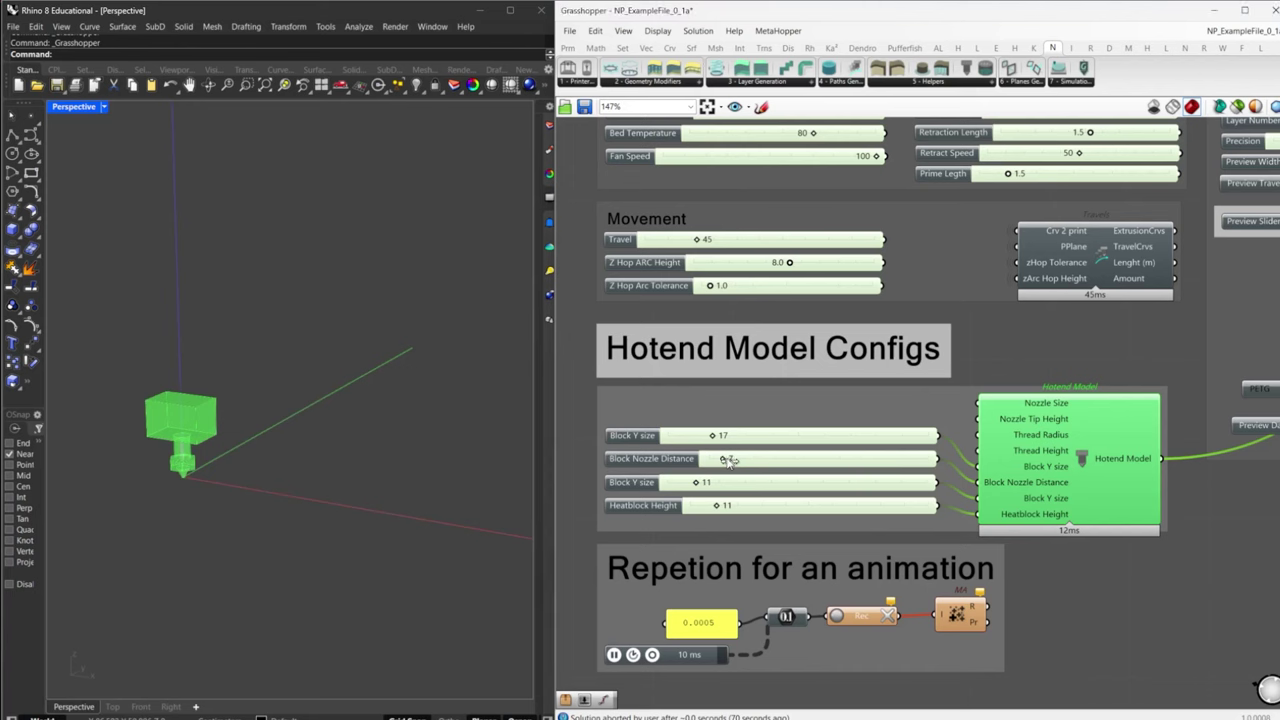
- Try a Block Nozzle Distance of 26 and the lower Block Y size at 13, undoing both changes
drag(722, 458, 765, 460)
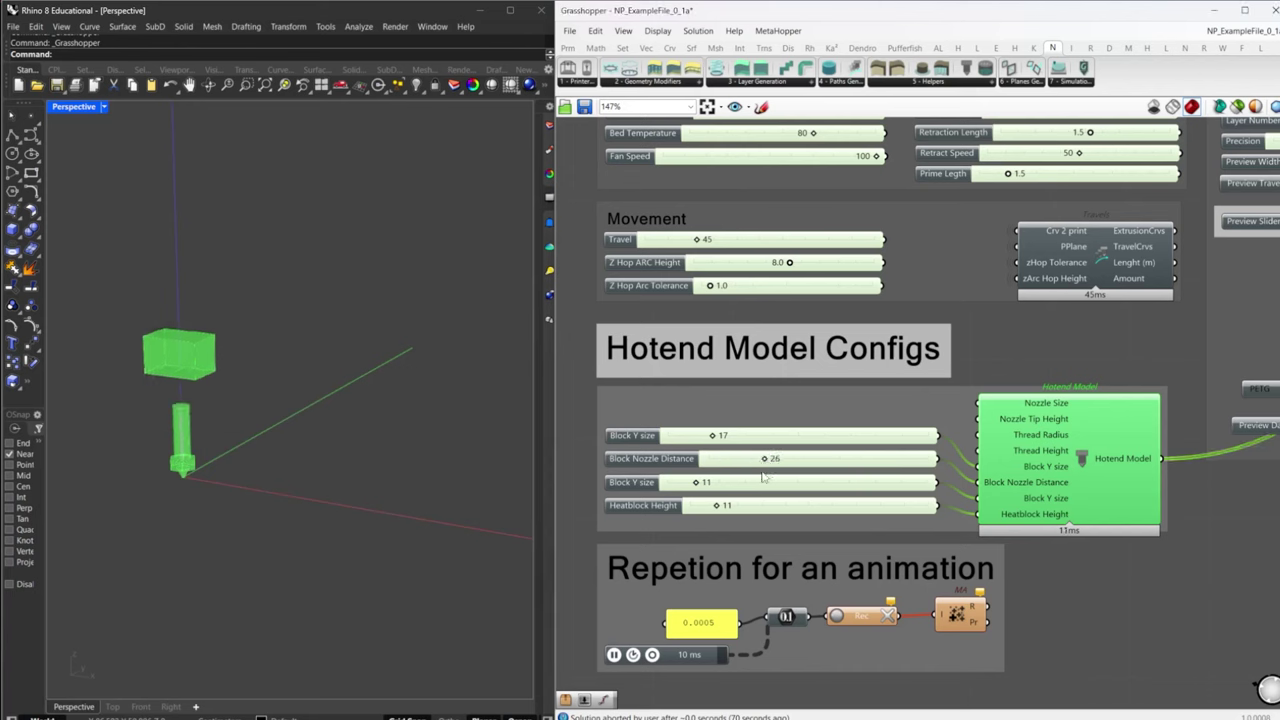
key(ctrl+z)
drag(698, 485, 708, 485)
key(ctrl+z)
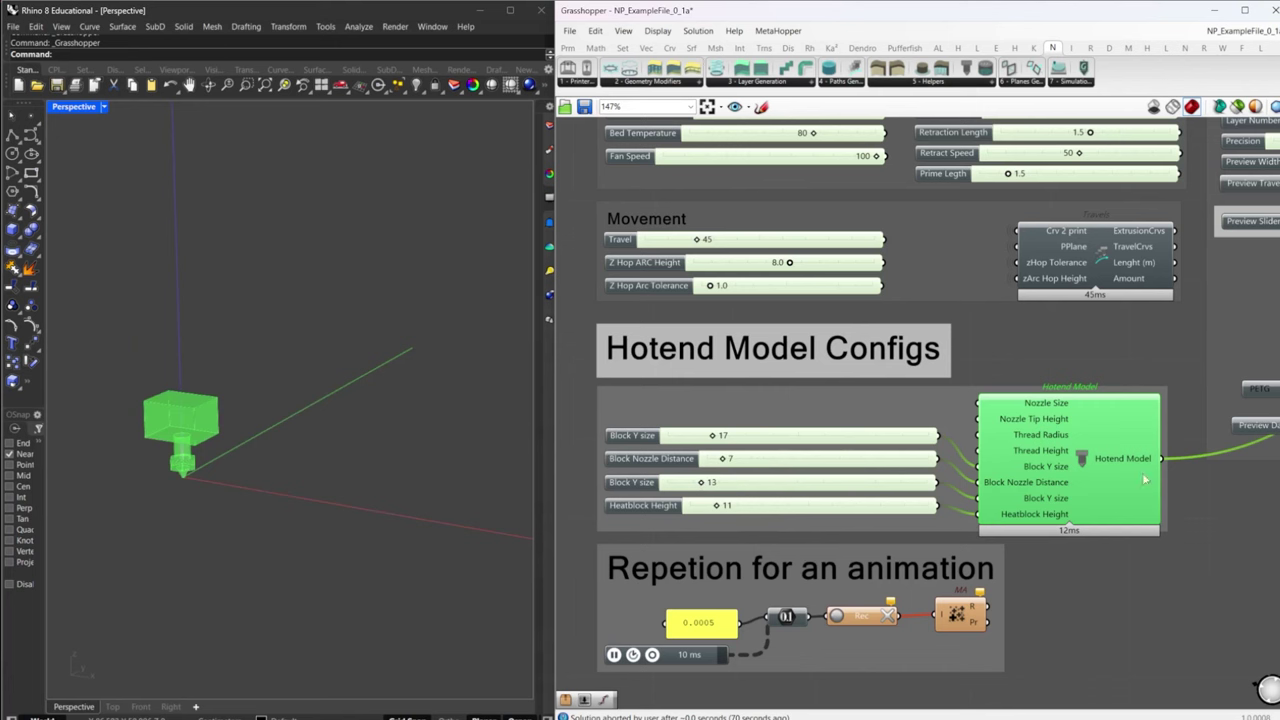
key(ctrl+z)
right_drag(291, 486, 287, 493)
- Check the description of the 3D Printing Preview's HModel input and examine the nozzle tip's position relative to the origin
right_drag(1166, 508, 883, 495)
scroll(883, 495, down, 2)
scroll(1130, 335, up, 4)
right_drag(1124, 340, 1027, 362)
mouse_move(1027, 348)
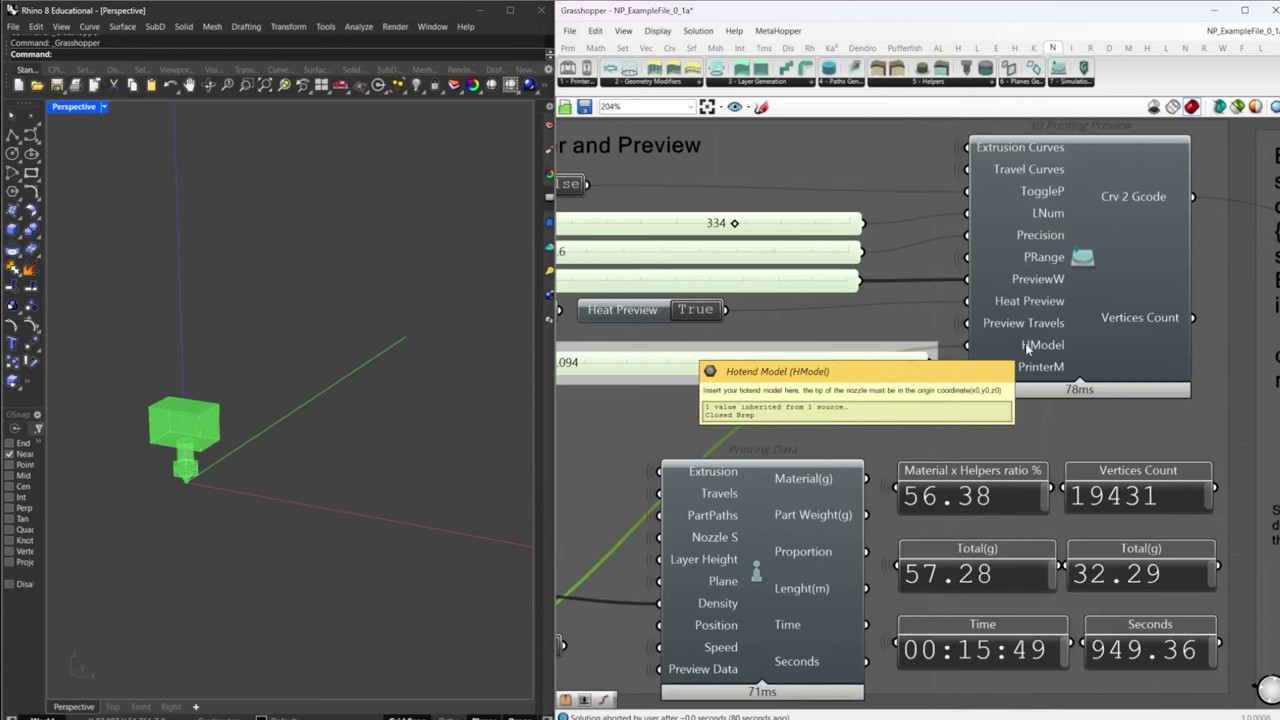
scroll(1018, 351, down, 2)
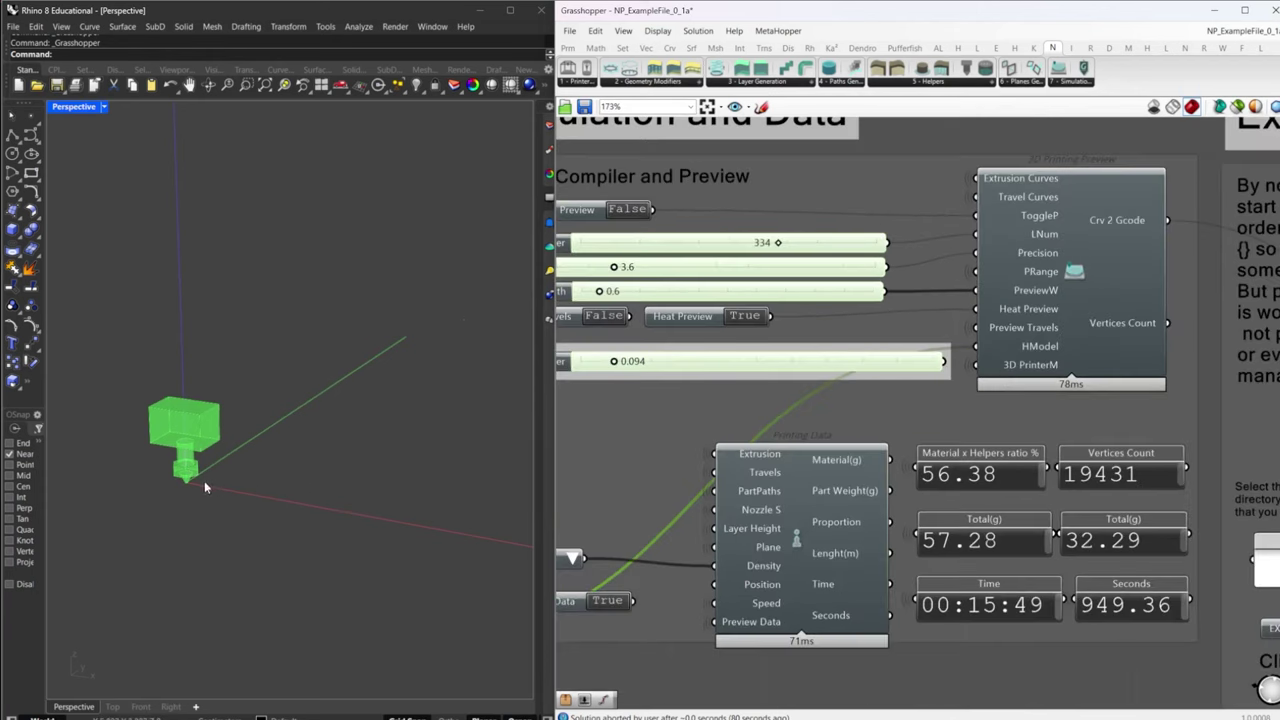
scroll(305, 481, up, 5)
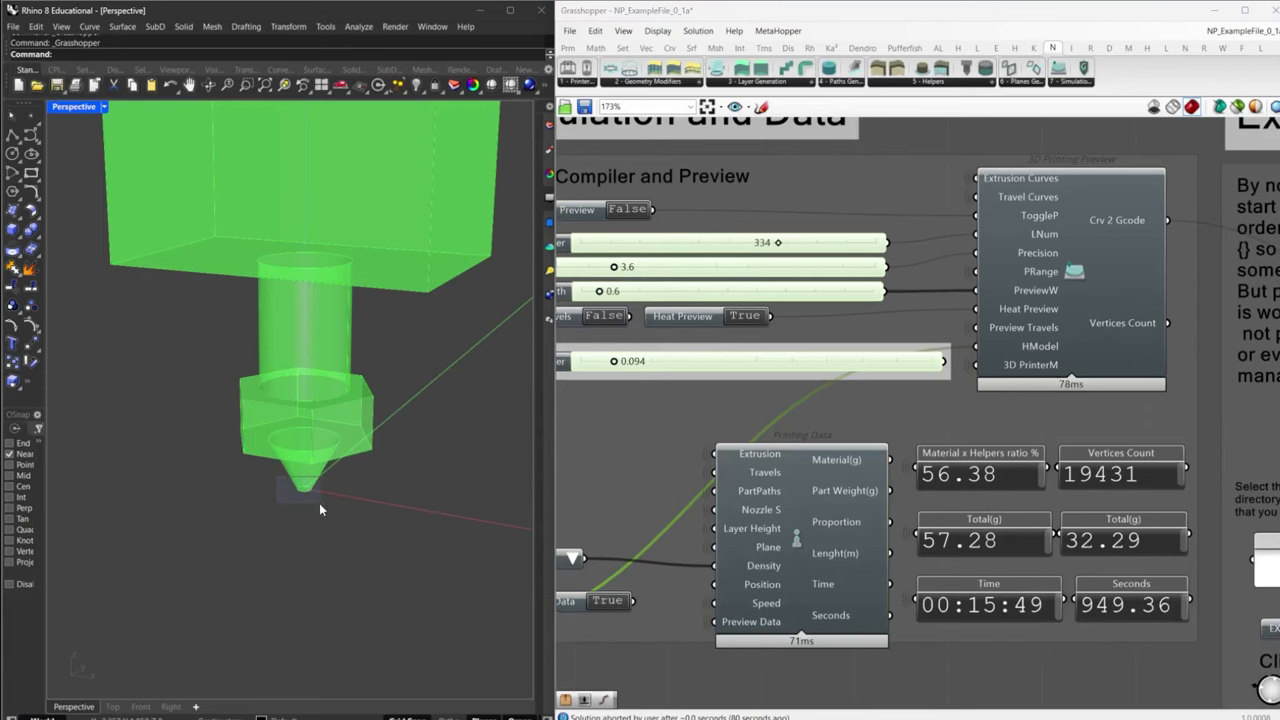
scroll(330, 469, down, 7)
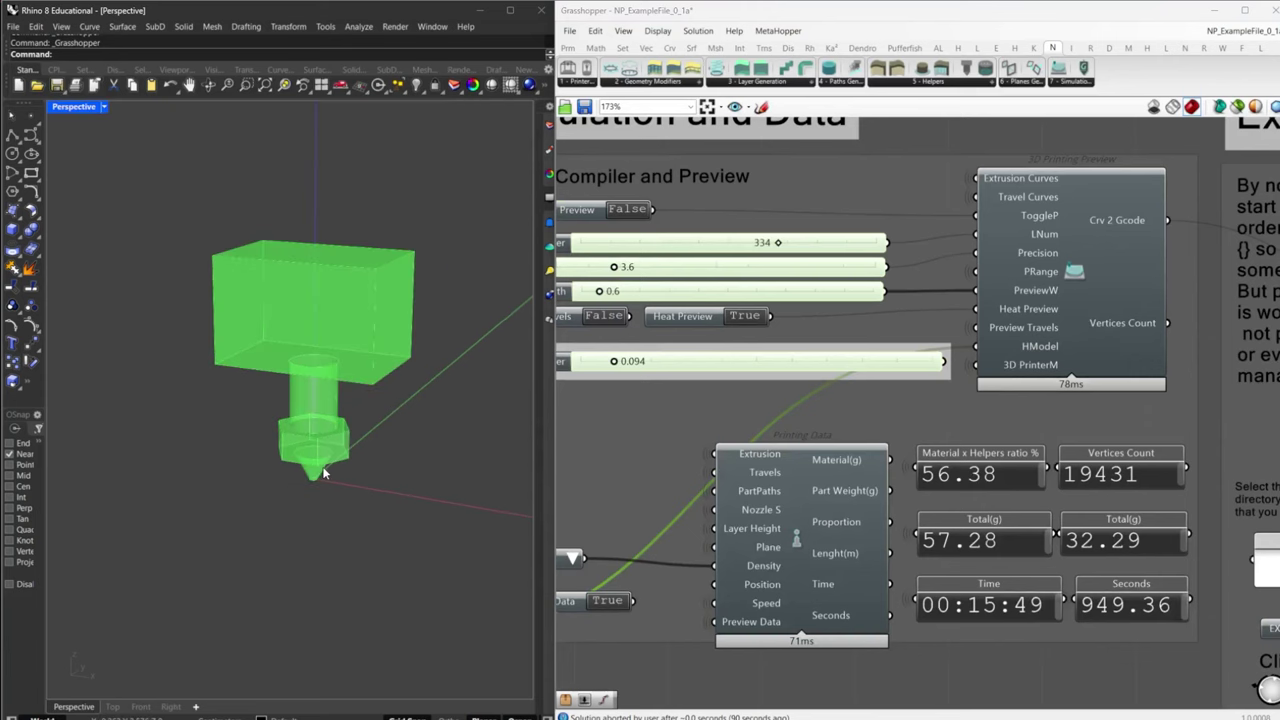
- Turn off the preview of the Hotend Model component
right_drag(590, 535, 894, 477)
scroll(893, 477, down, 4)
click(917, 575)
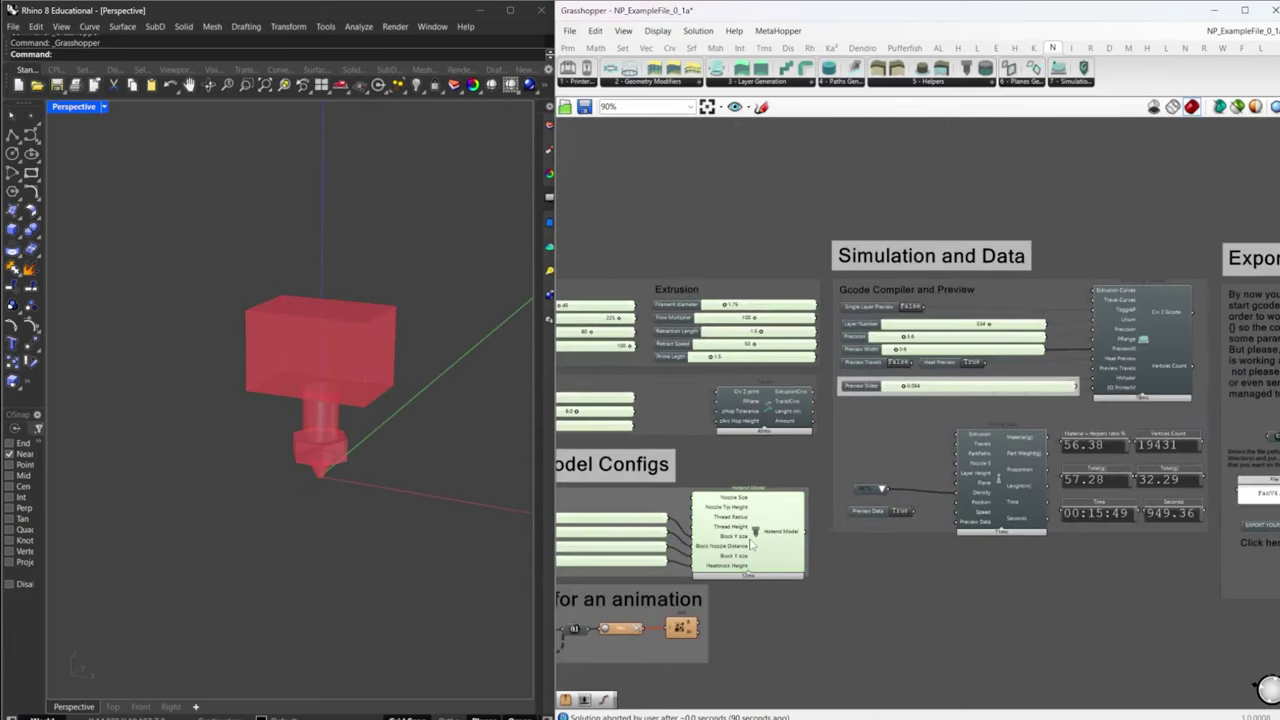
click(752, 541)
right_drag(313, 450, 332, 447)
right_drag(767, 549, 773, 545)
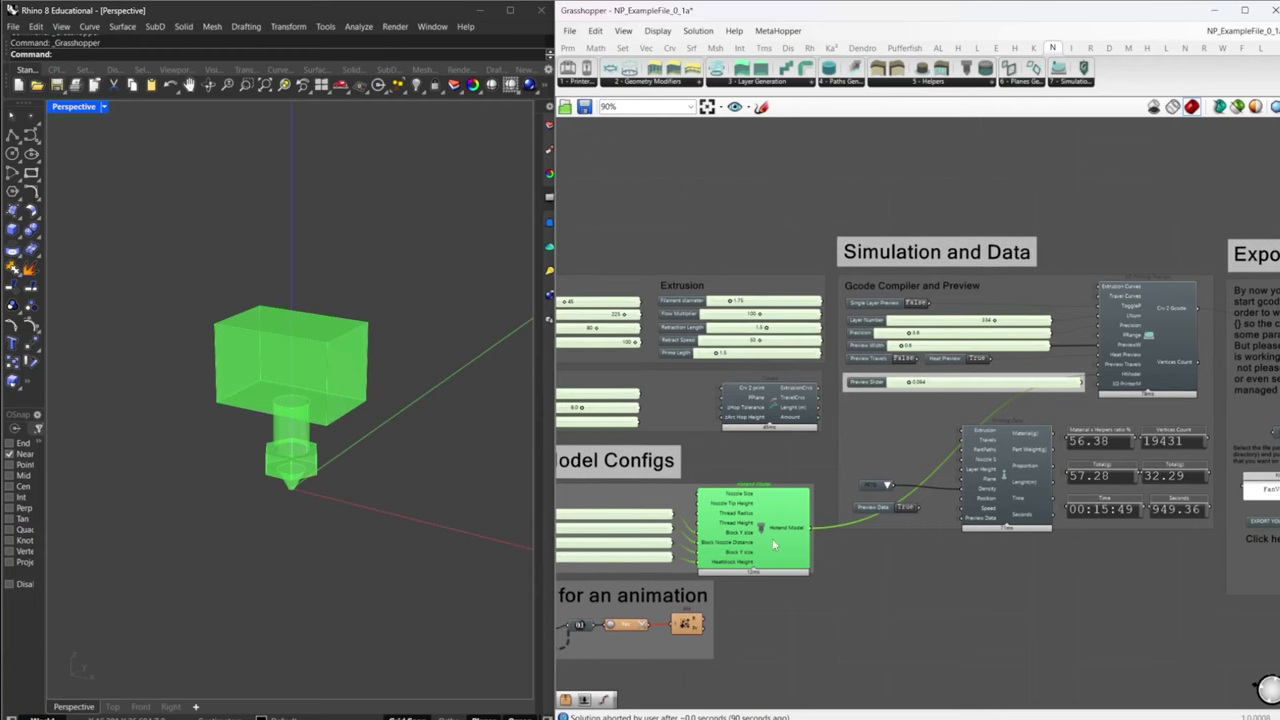
middle_click(744, 522)
click(786, 477)
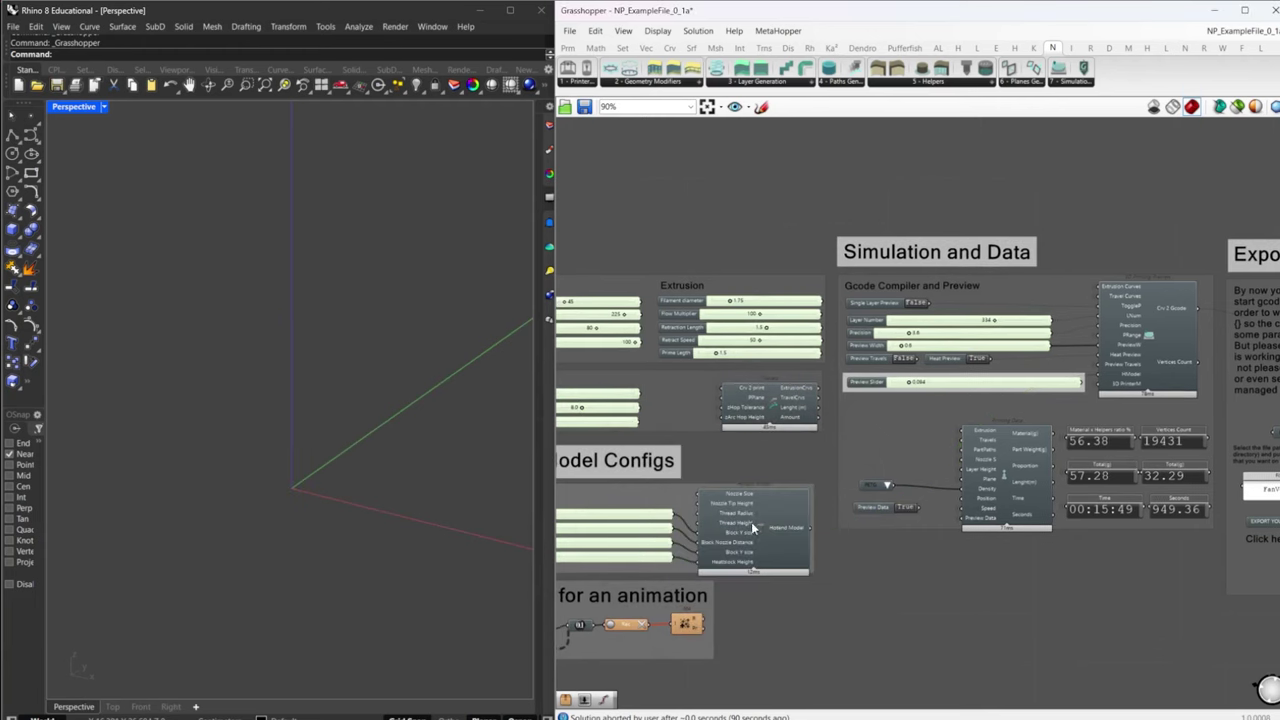
- Turn the Hotend Model's preview back on briefly, check the Travels component's preview option, and hide the hotend again
click(774, 518)
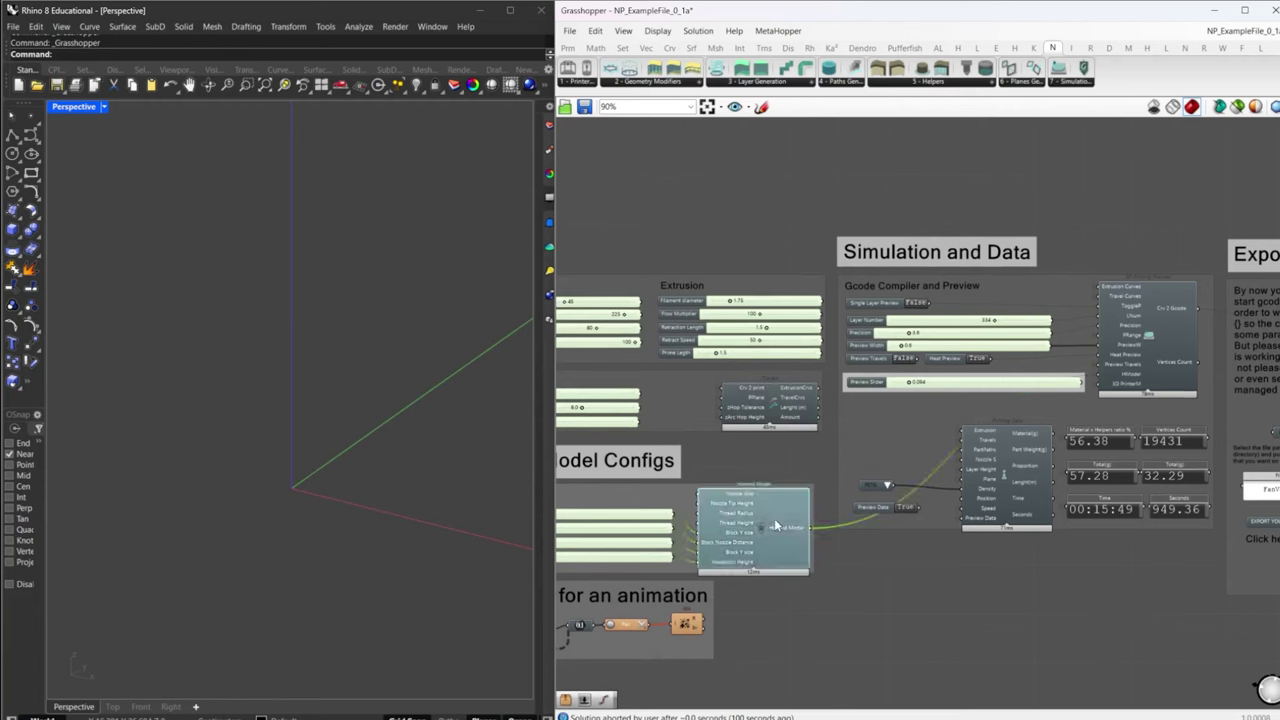
middle_click(778, 525)
click(803, 505)
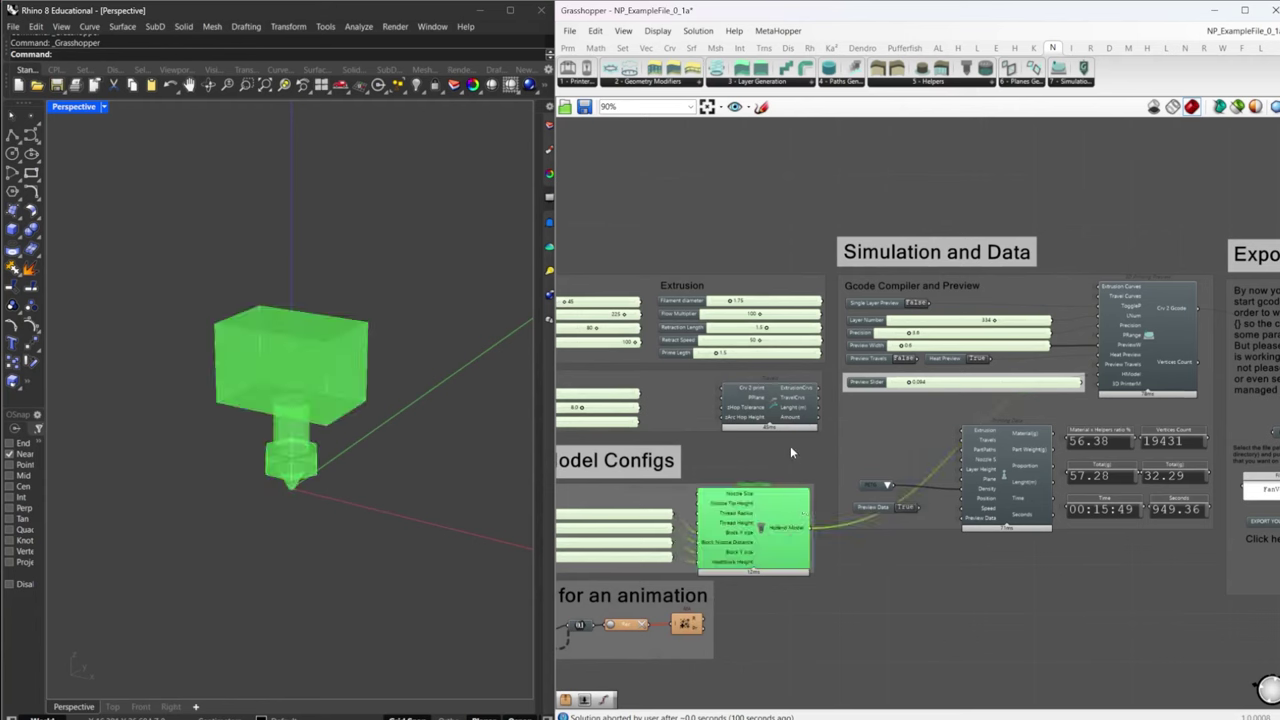
click(786, 407)
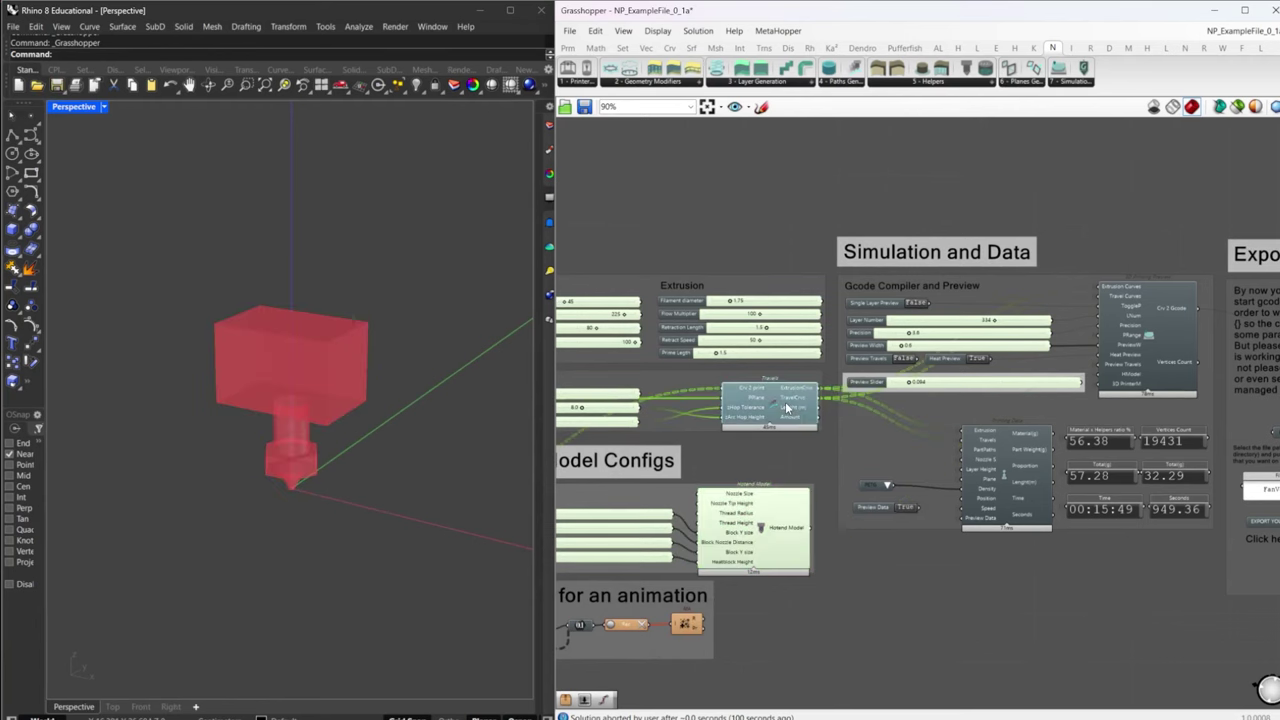
middle_click(786, 404)
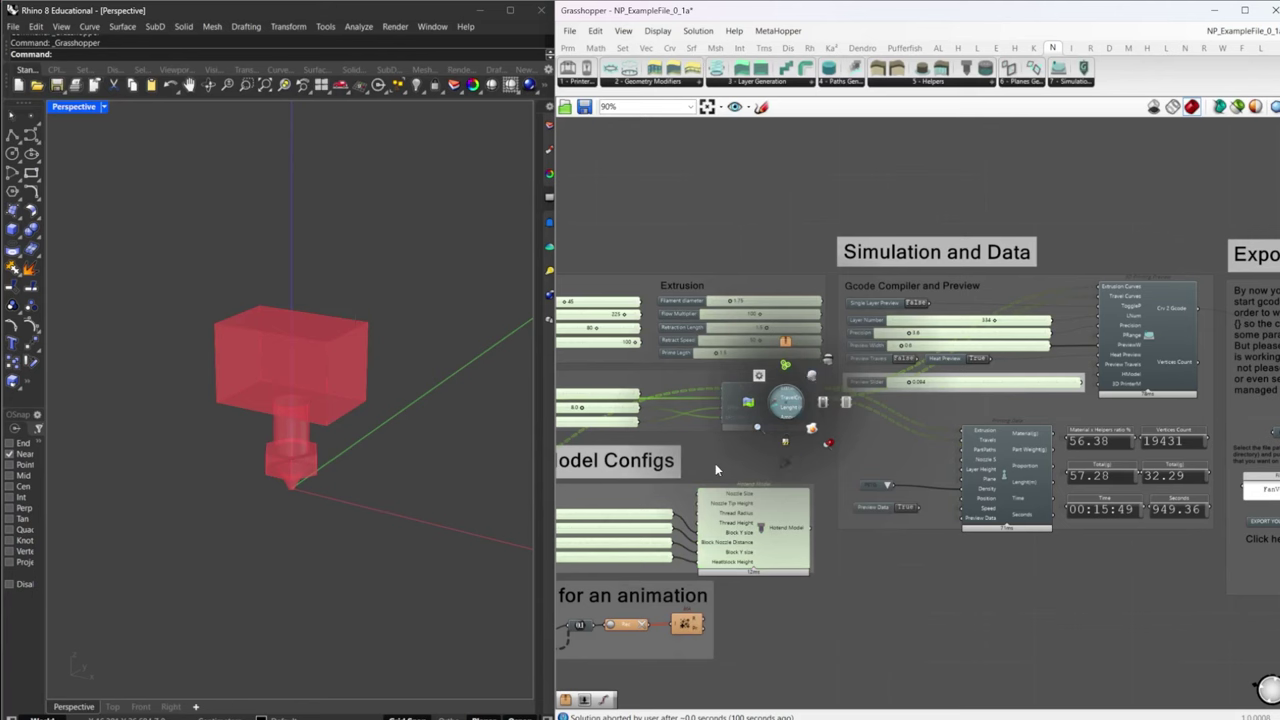
click(760, 525)
middle_click(770, 520)
click(815, 477)
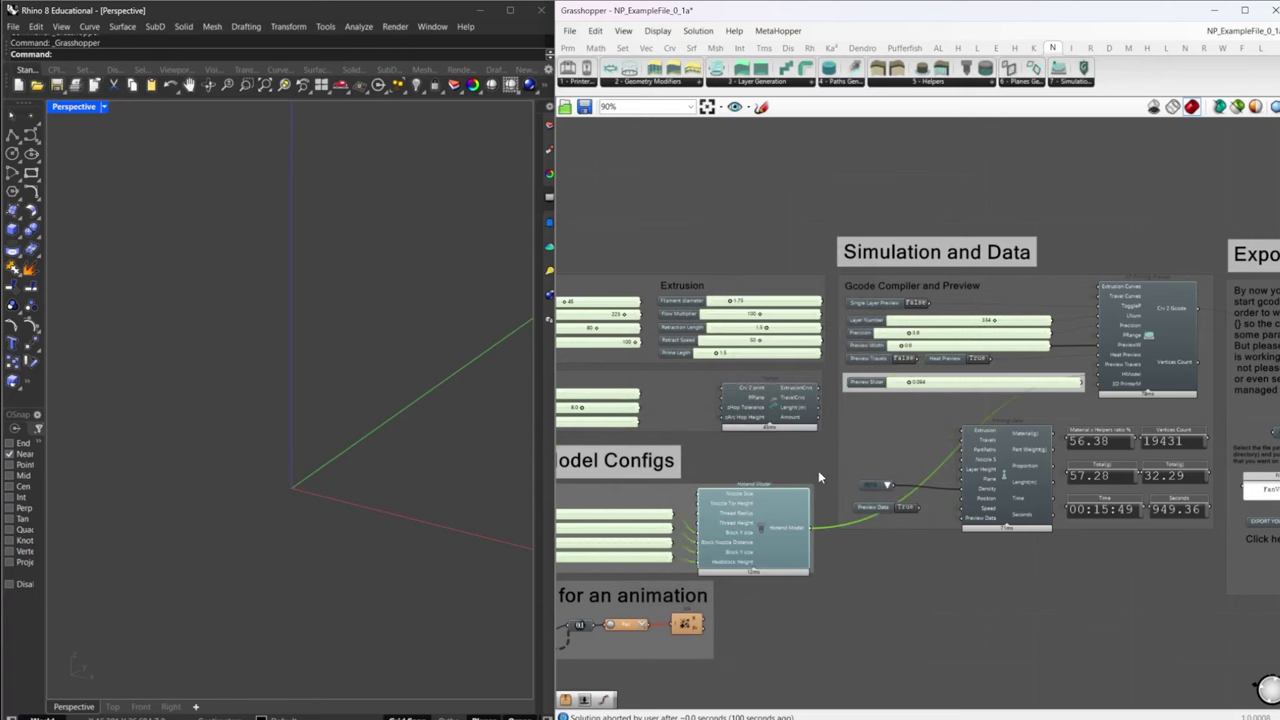
- Turn on the preview of the 3D Printing Preview component and bring the whole printer volume into view
right_drag(1119, 574, 1024, 582)
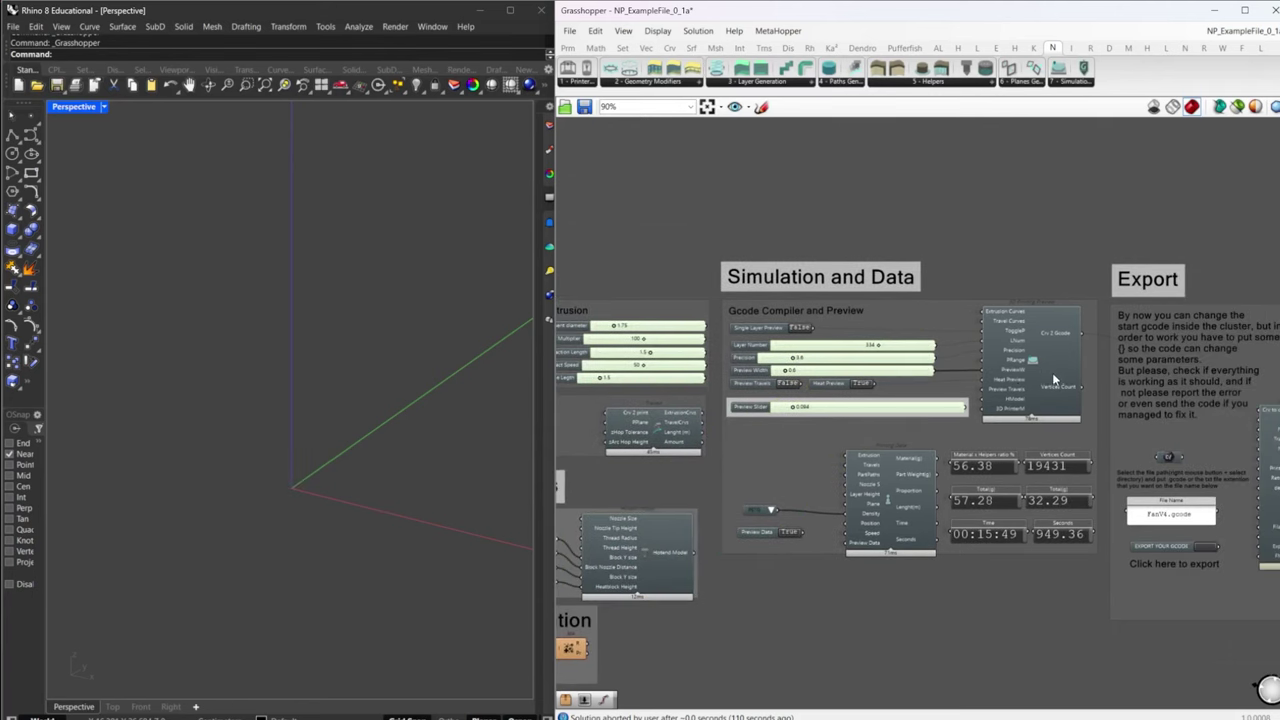
scroll(990, 258, up, 3)
click(1056, 443)
scroll(369, 405, down, 6)
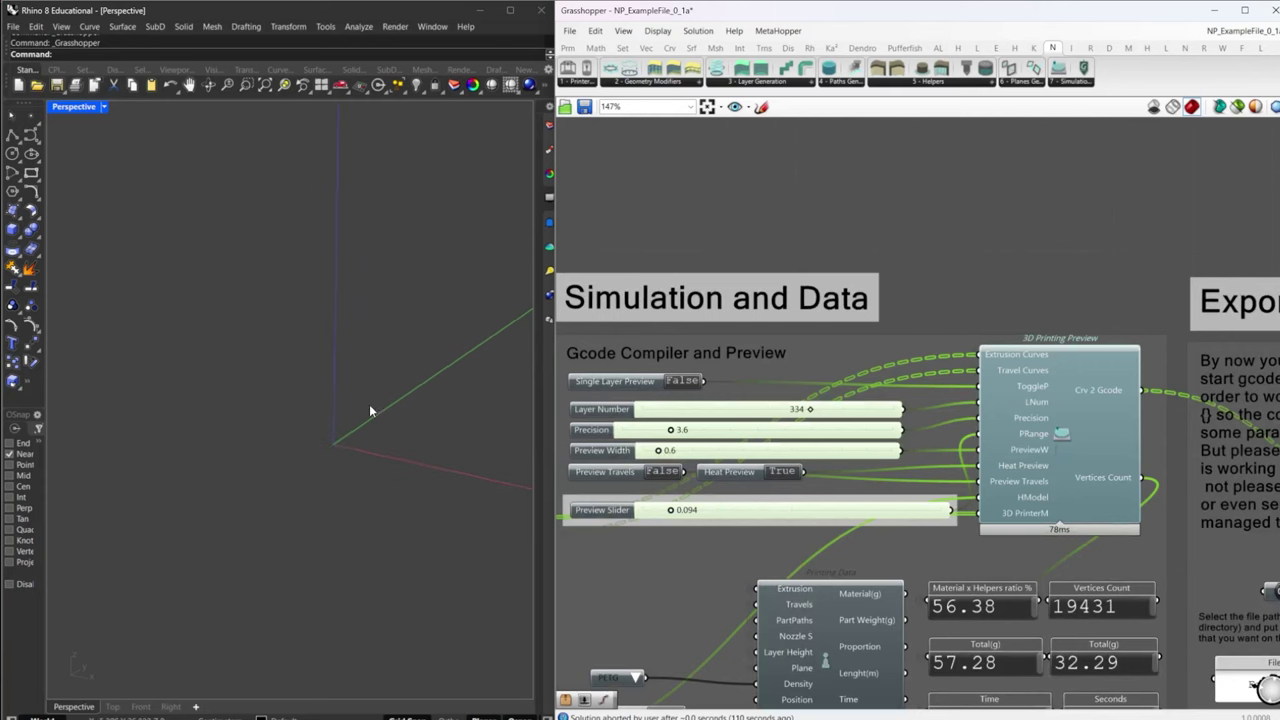
shift+right_drag(397, 428, 229, 478)
middle_click(1045, 419)
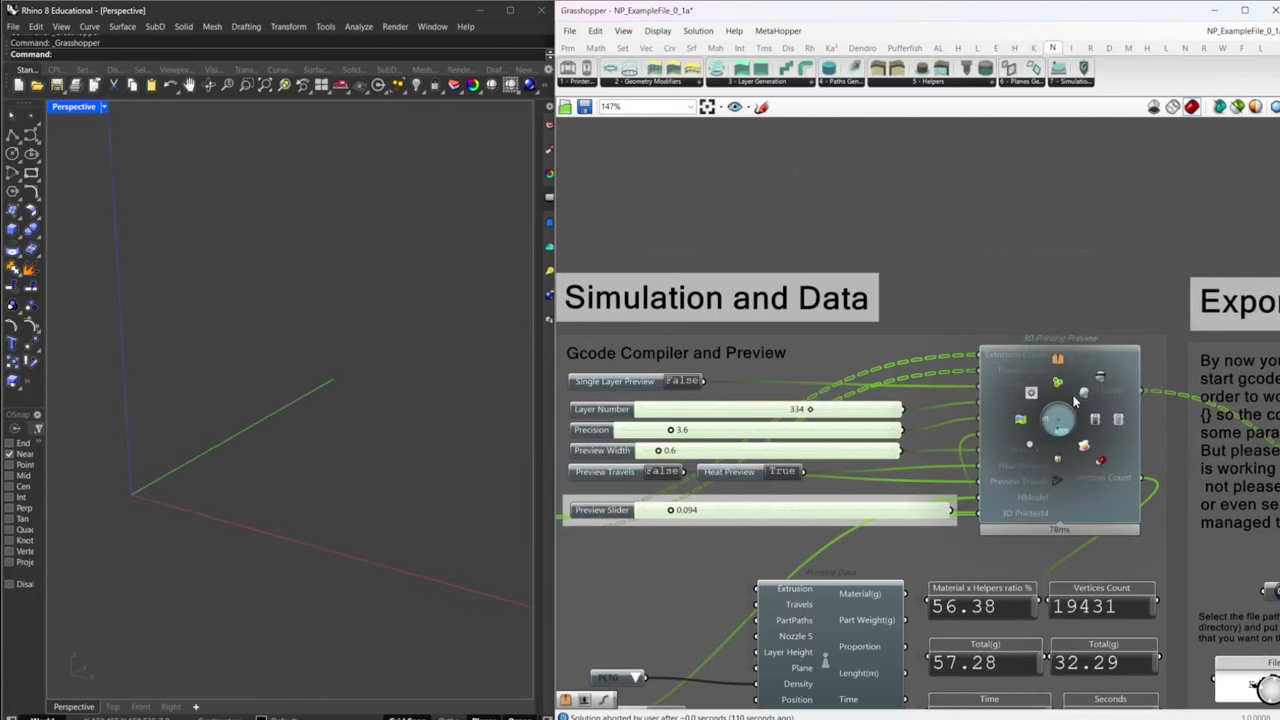
click(1084, 394)
shift+right_drag(473, 420, 322, 396)
scroll(341, 403, down, 3)
right_drag(1038, 440, 1062, 436)
click(1077, 431)
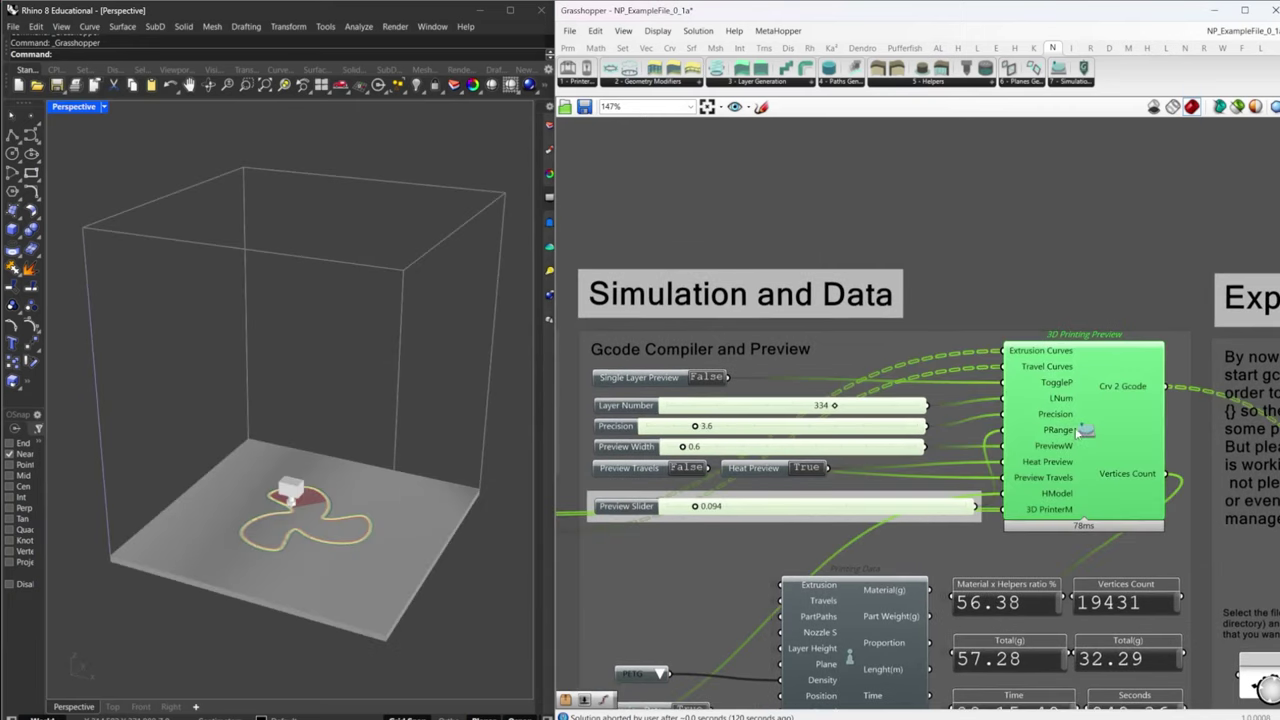
click(1042, 252)
- Reset the Preview Slider to 0.000 and advance the print simulation to 0.049
drag(694, 512, 658, 512)
scroll(107, 522, up, 5)
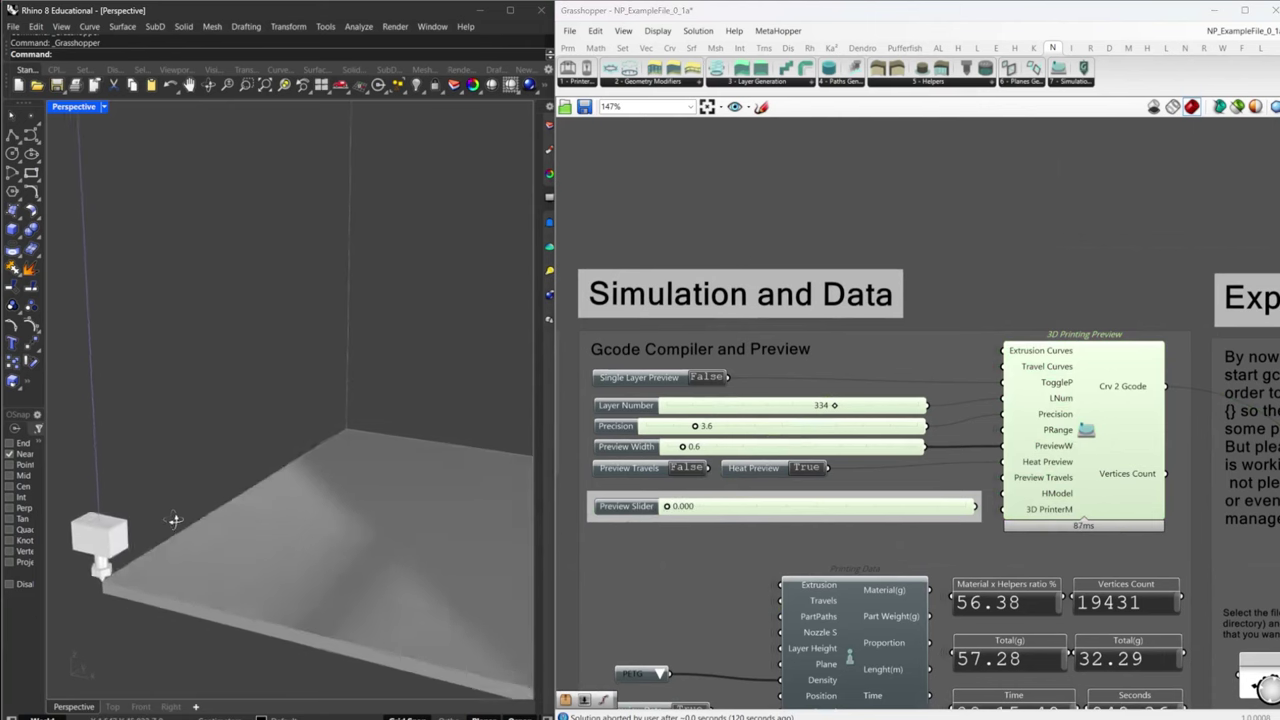
drag(672, 508, 822, 510)
right_drag(368, 515, 383, 538)
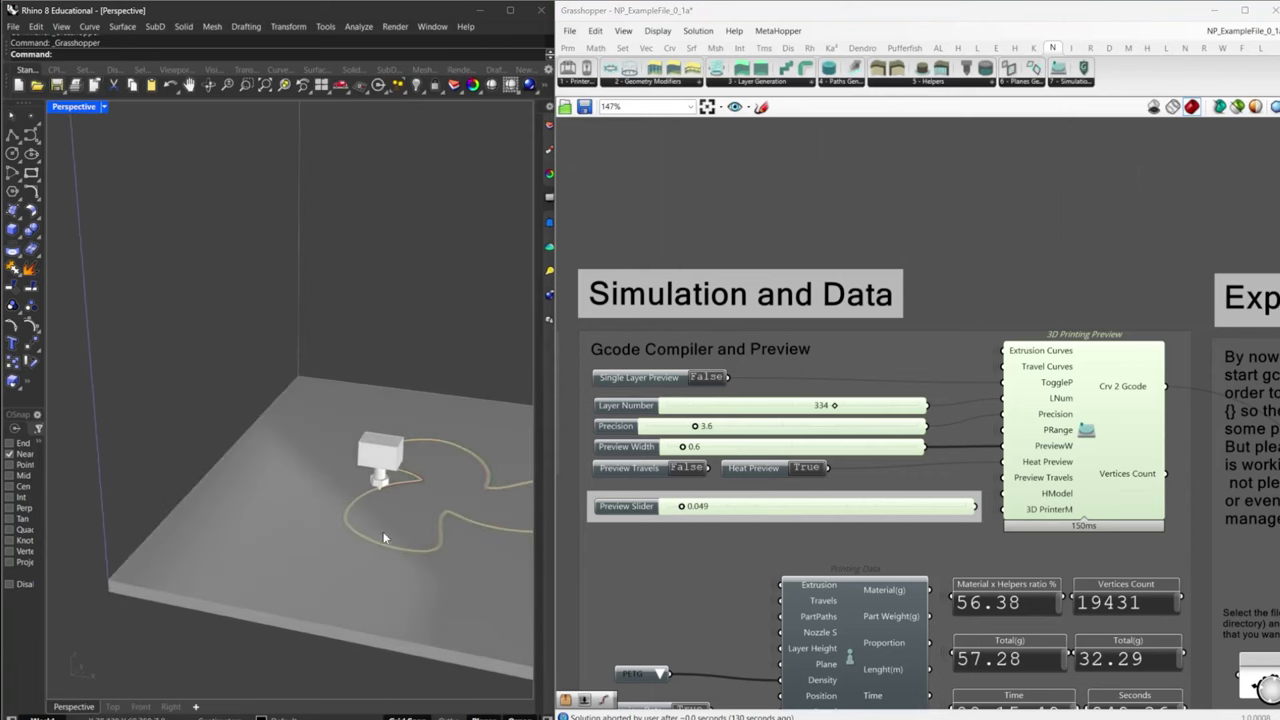
- Set Preview Travels to True and advance the Preview Slider to 0.313, viewing the travel arcs close up
click(687, 470)
right_drag(349, 546, 365, 540)
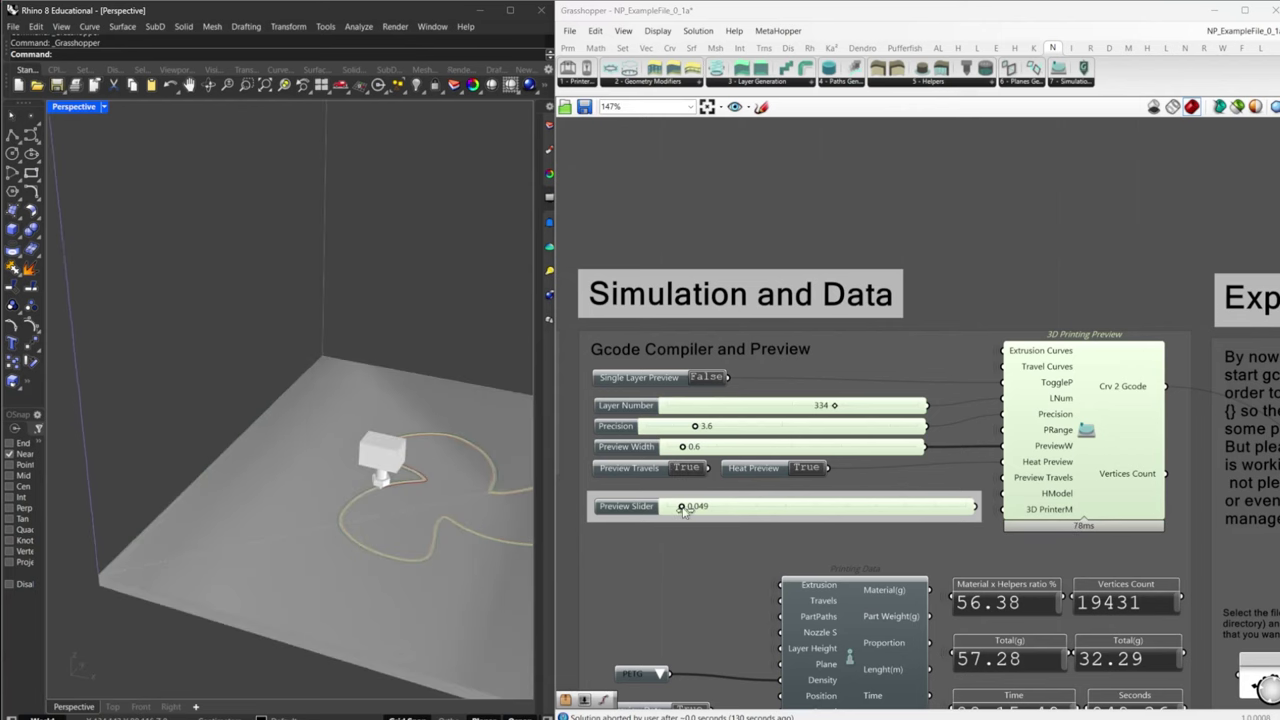
drag(681, 507, 755, 511)
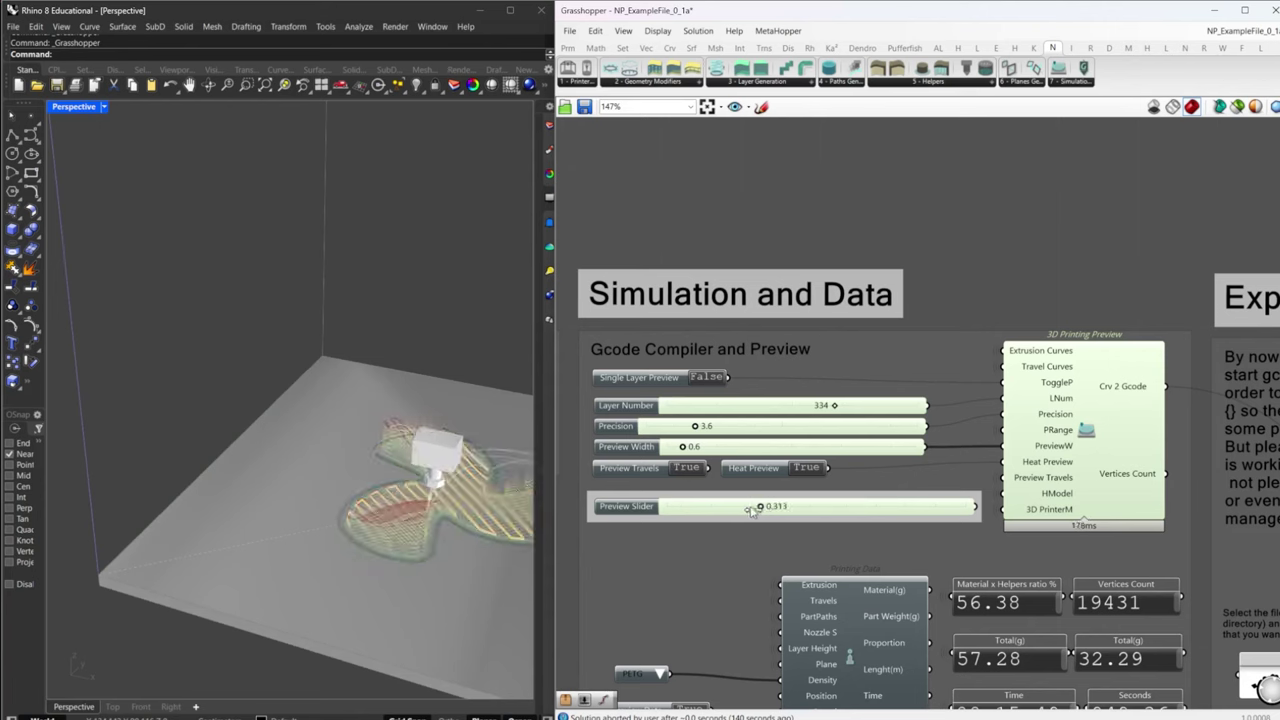
right_drag(365, 570, 370, 488)
scroll(345, 502, up, 5)
scroll(370, 488, up, 3)
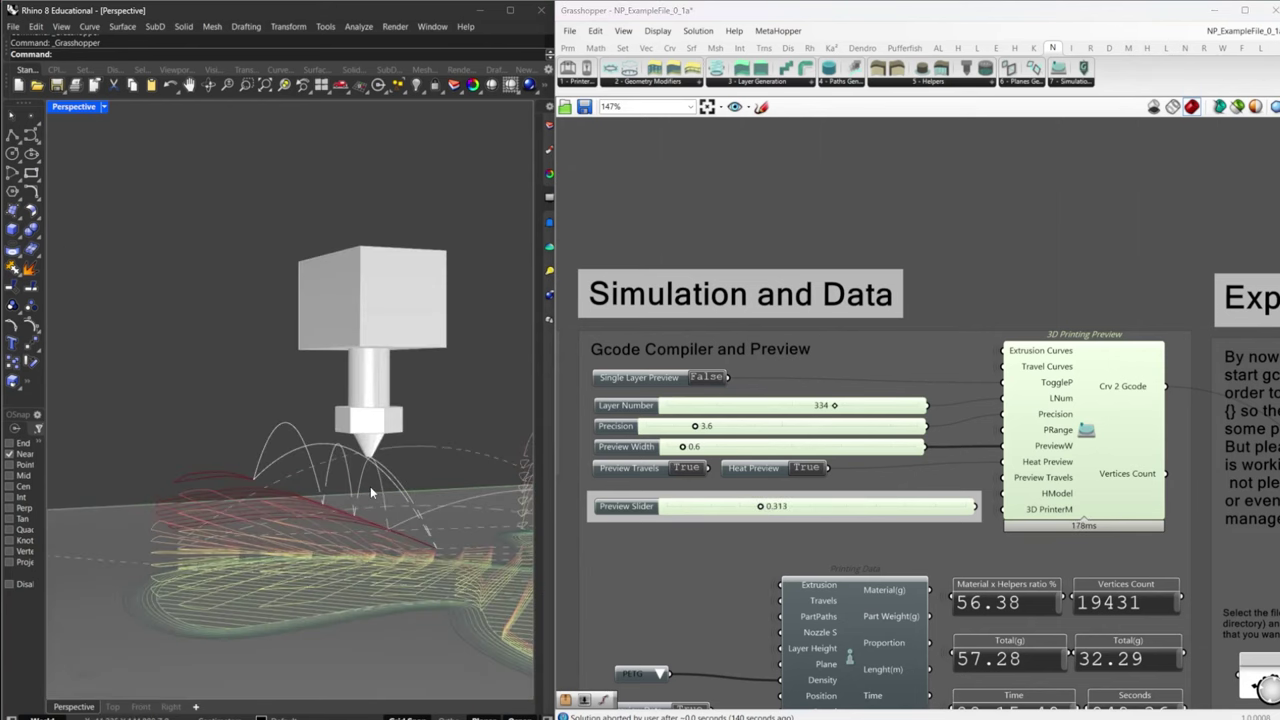
- Scrub the simulation around the travel arcs and set the Preview Slider to 0.308
drag(778, 506, 747, 511)
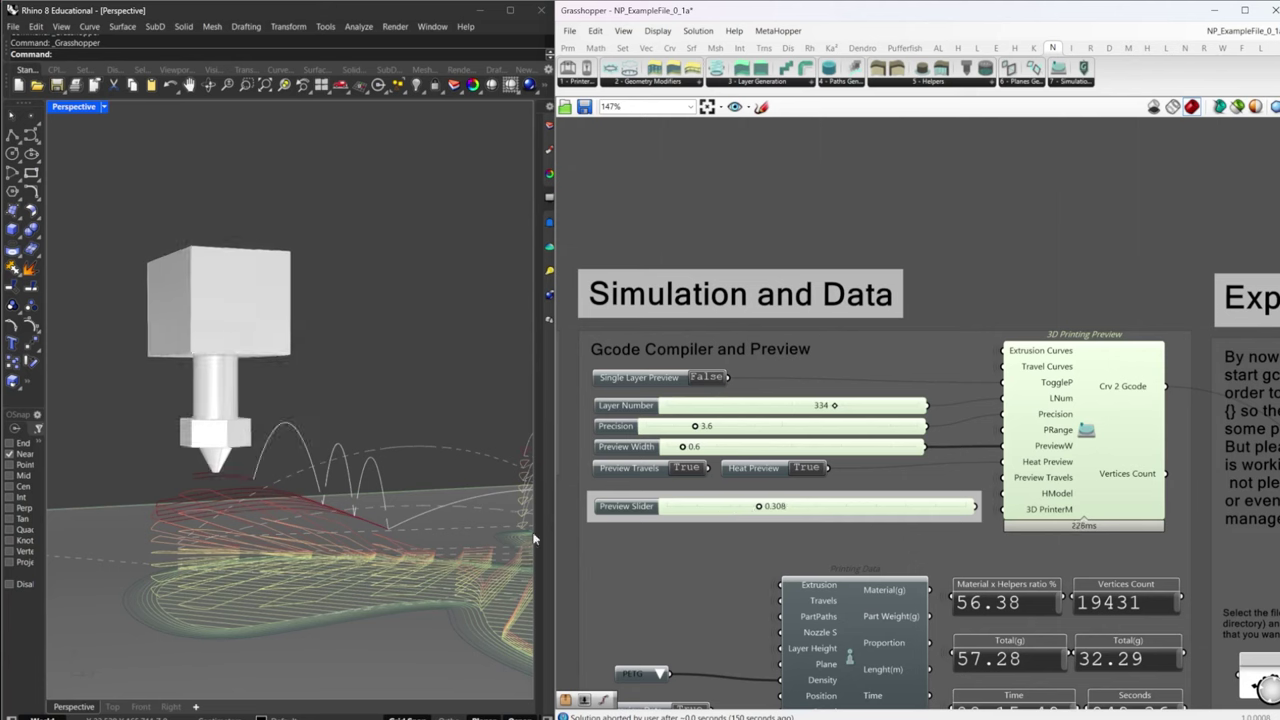
right_drag(212, 503, 297, 475)
scroll(286, 553, down, 8)
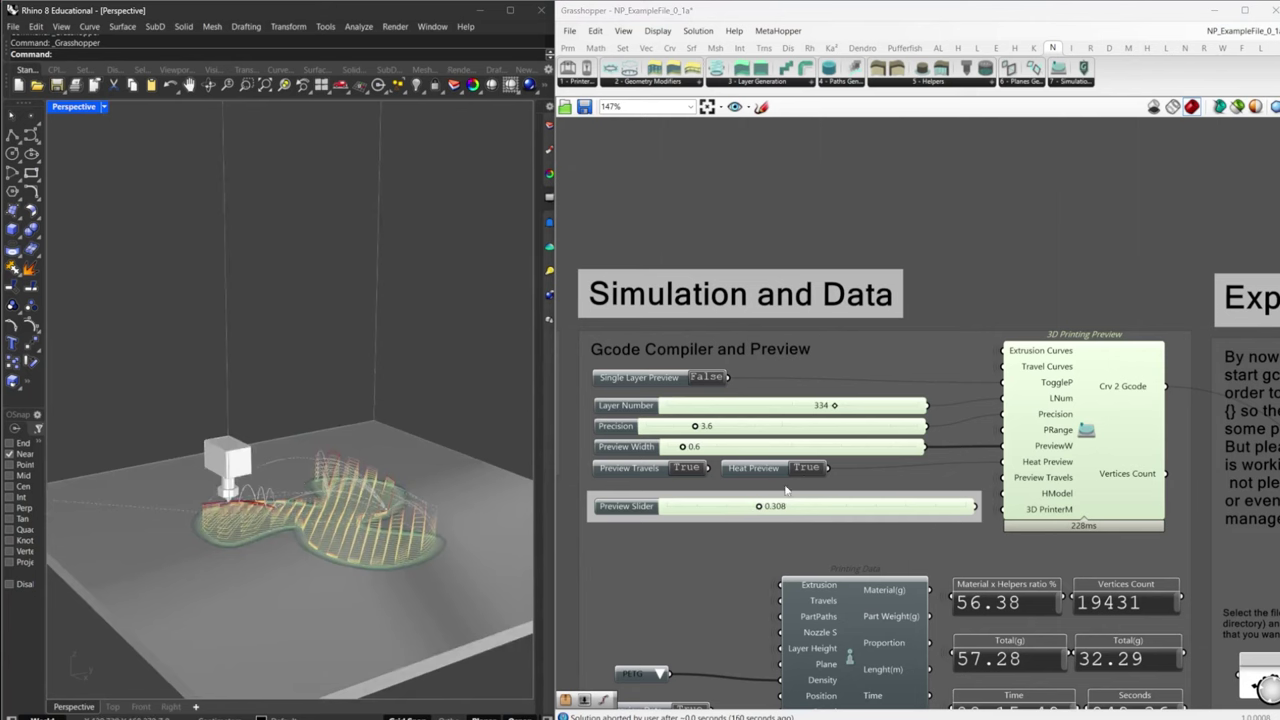
- Try a Preview Width of 4.3, and set it to 2.0
drag(693, 452, 777, 452)
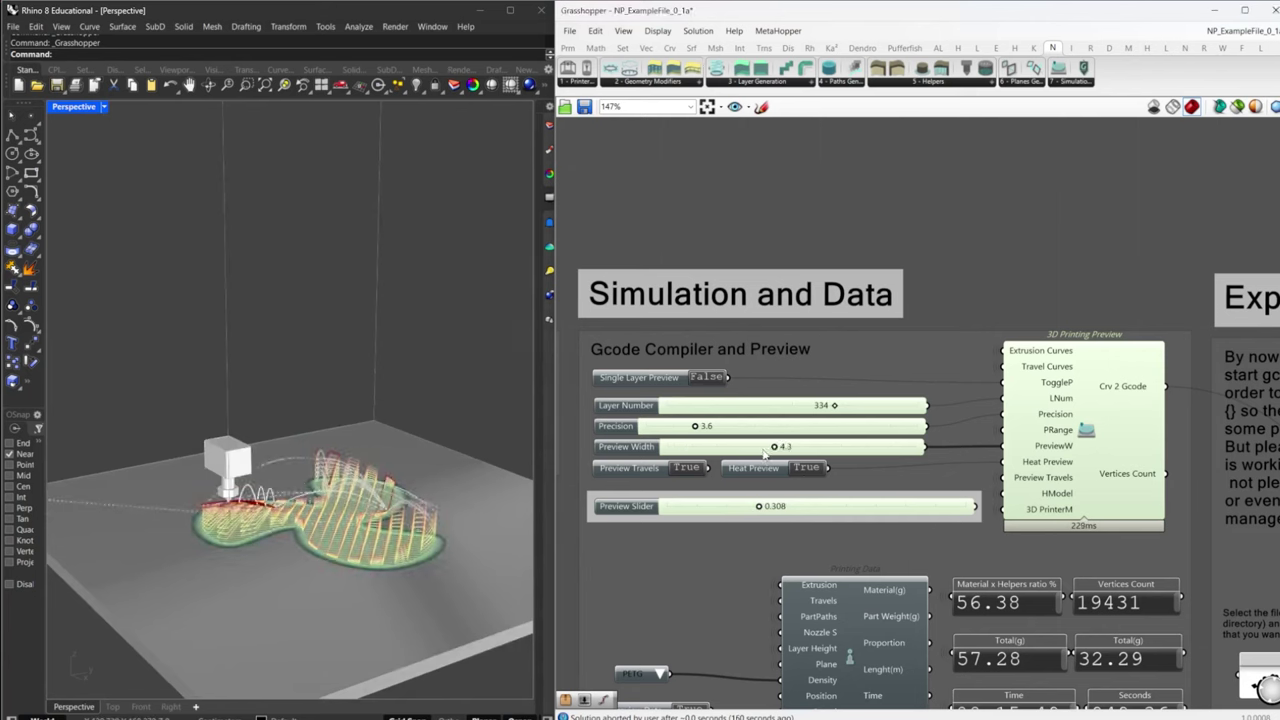
double_click(764, 453)
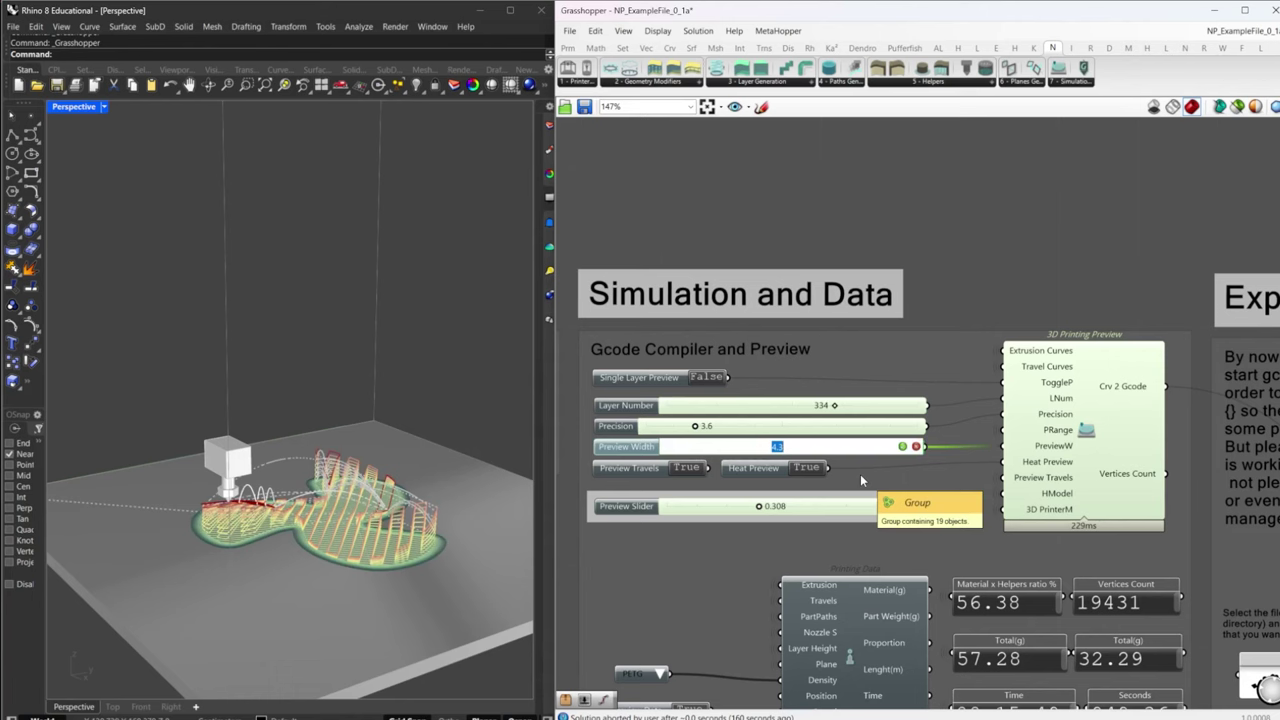
text(2)
key(Return)
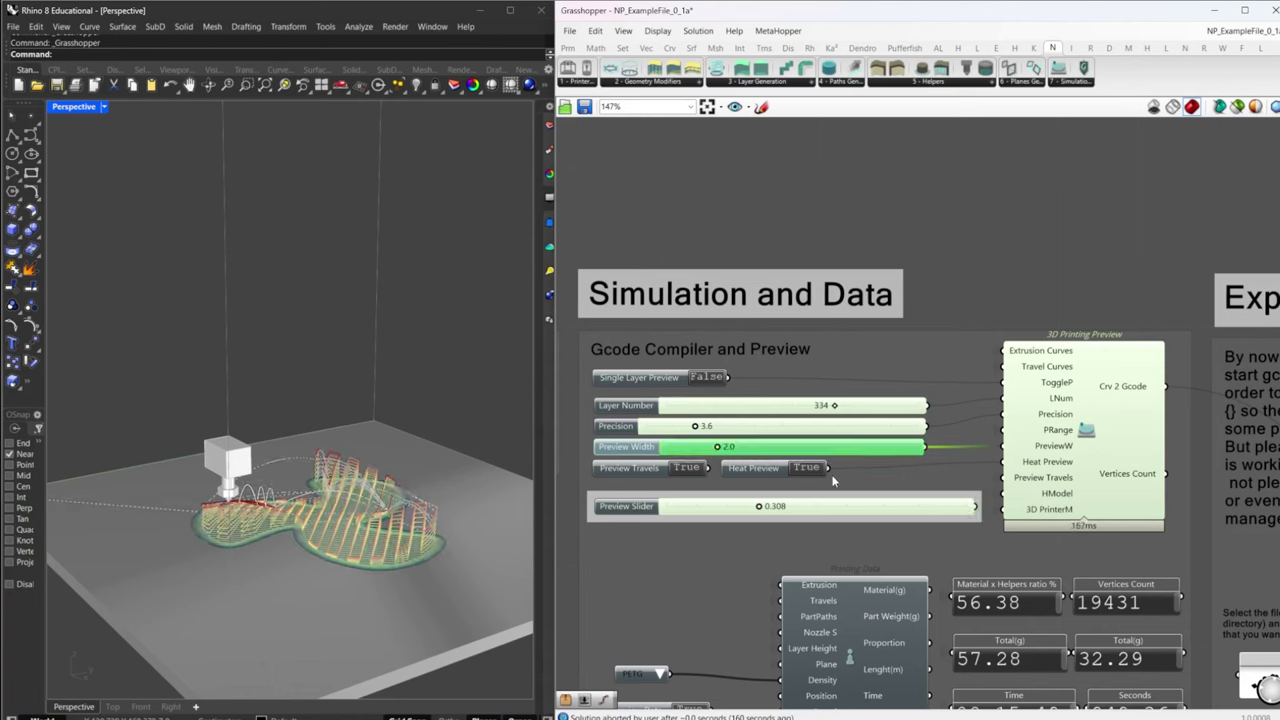
click(752, 210)
right_drag(382, 144, 392, 240)
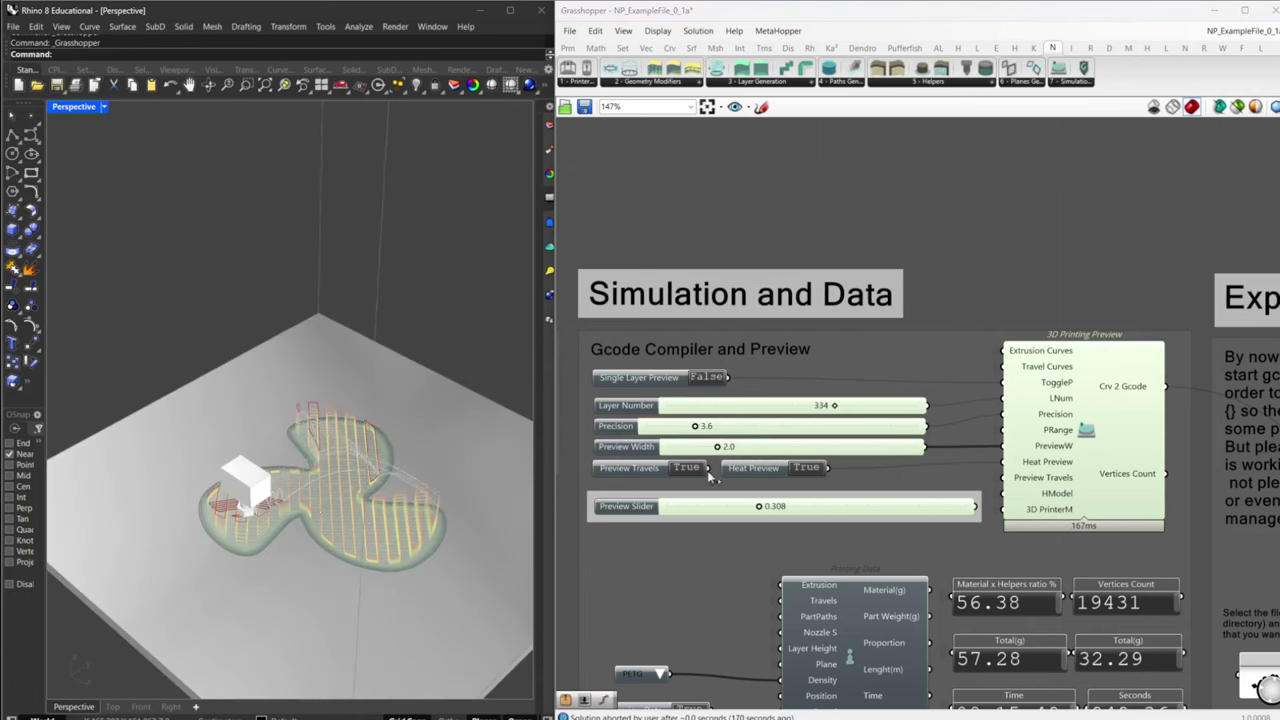
- Switch Heat Preview to False to view the fan in a single colour, and set it back to True
right_drag(321, 518, 405, 462)
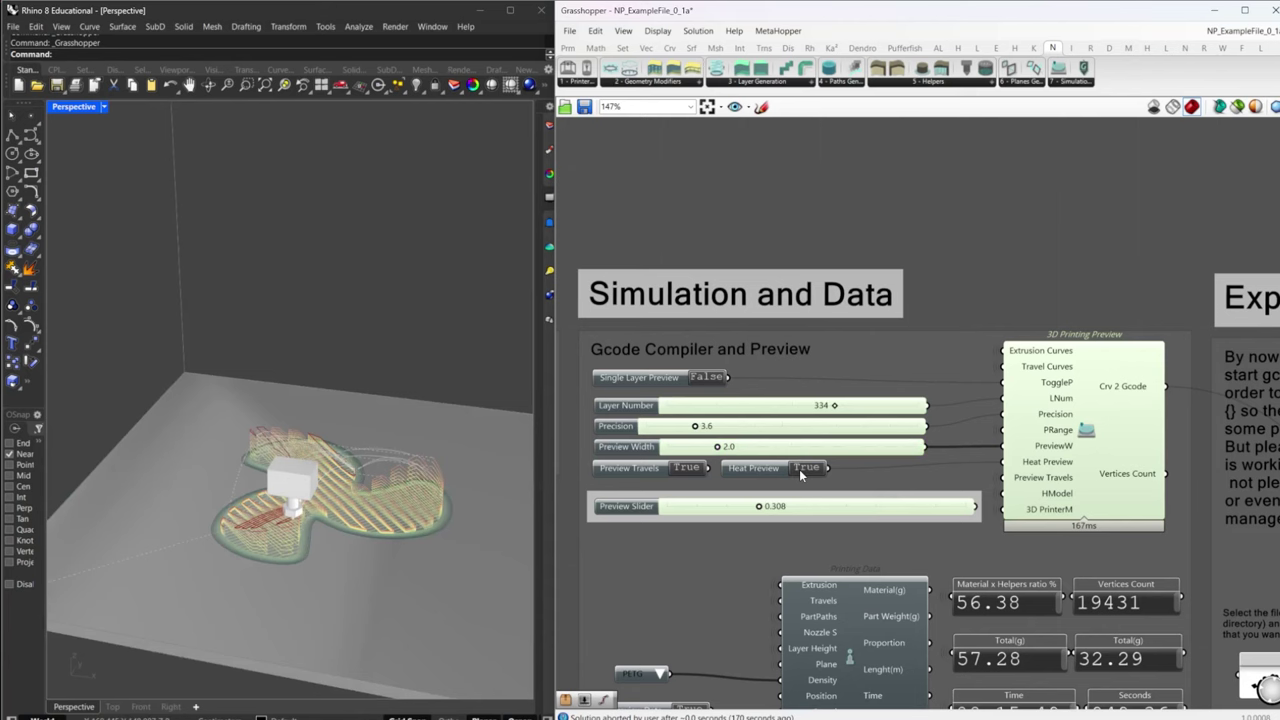
click(805, 467)
right_drag(320, 500, 290, 505)
scroll(363, 508, up, 4)
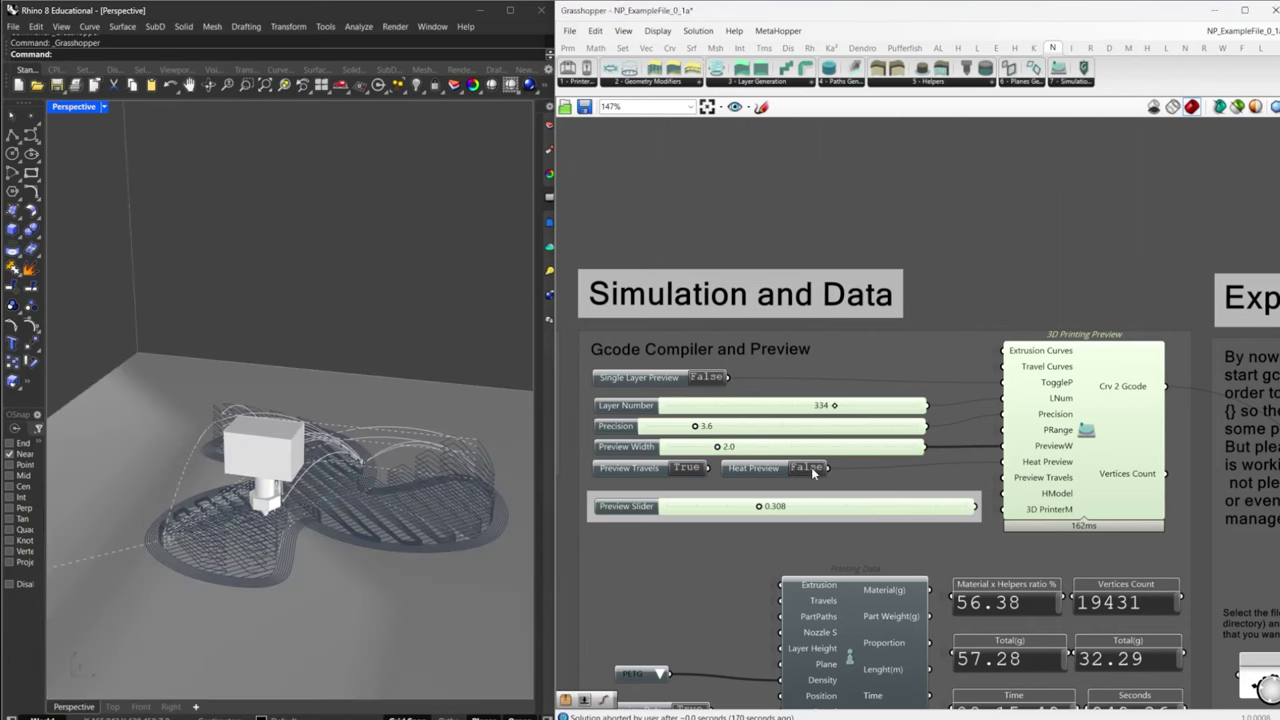
click(808, 468)
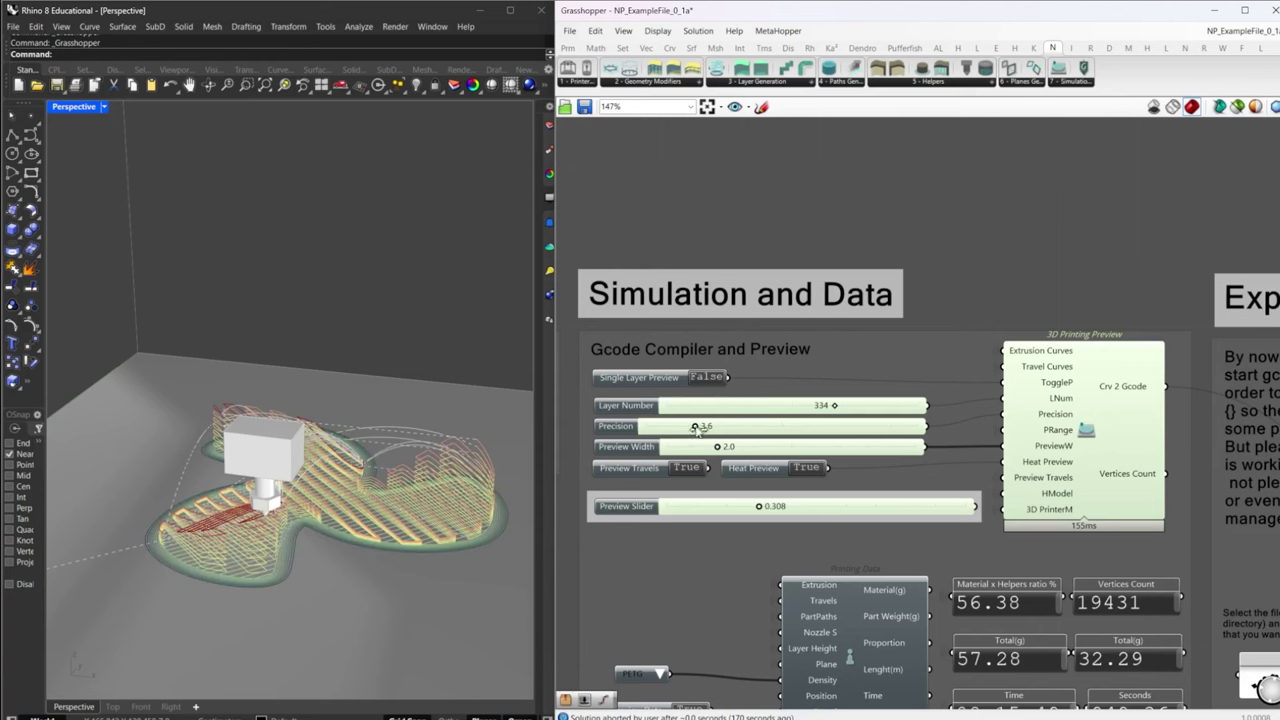
- Set the preview Precision to 10.0 and inspect the fan's layer paths close up
mouse_move(716, 428)
click(1098, 420)
click(704, 430)
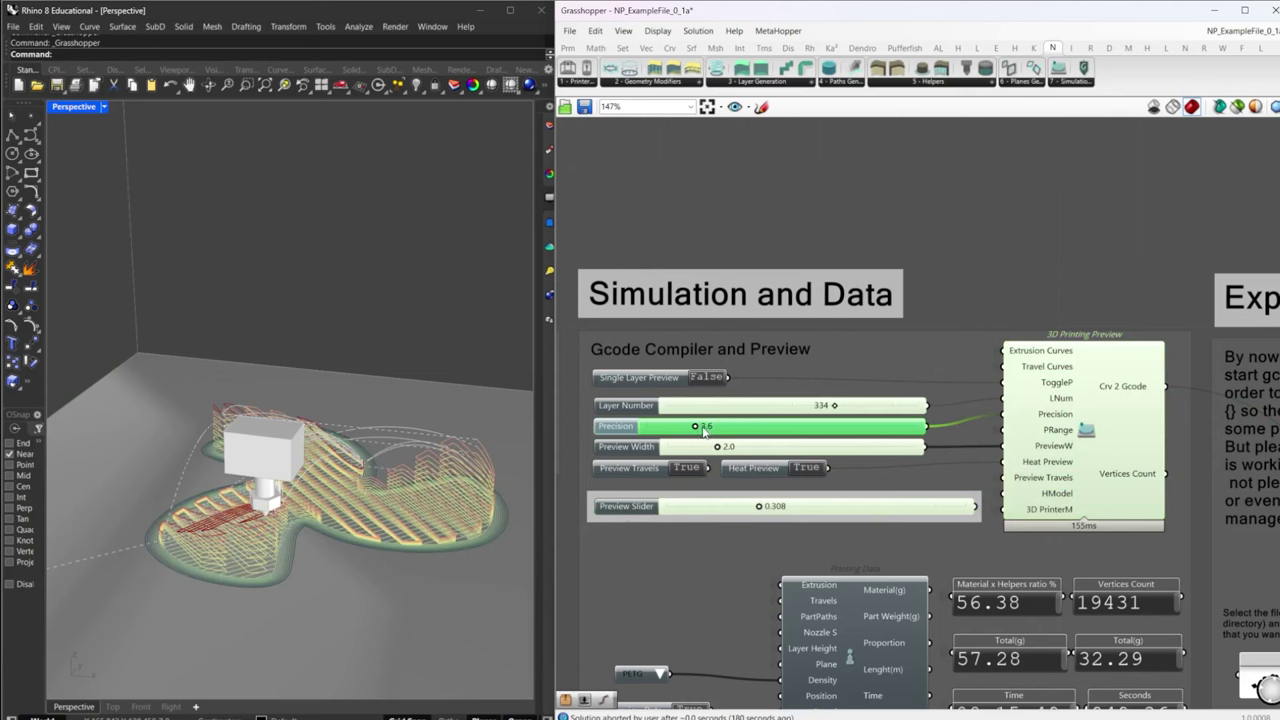
double_click(705, 428)
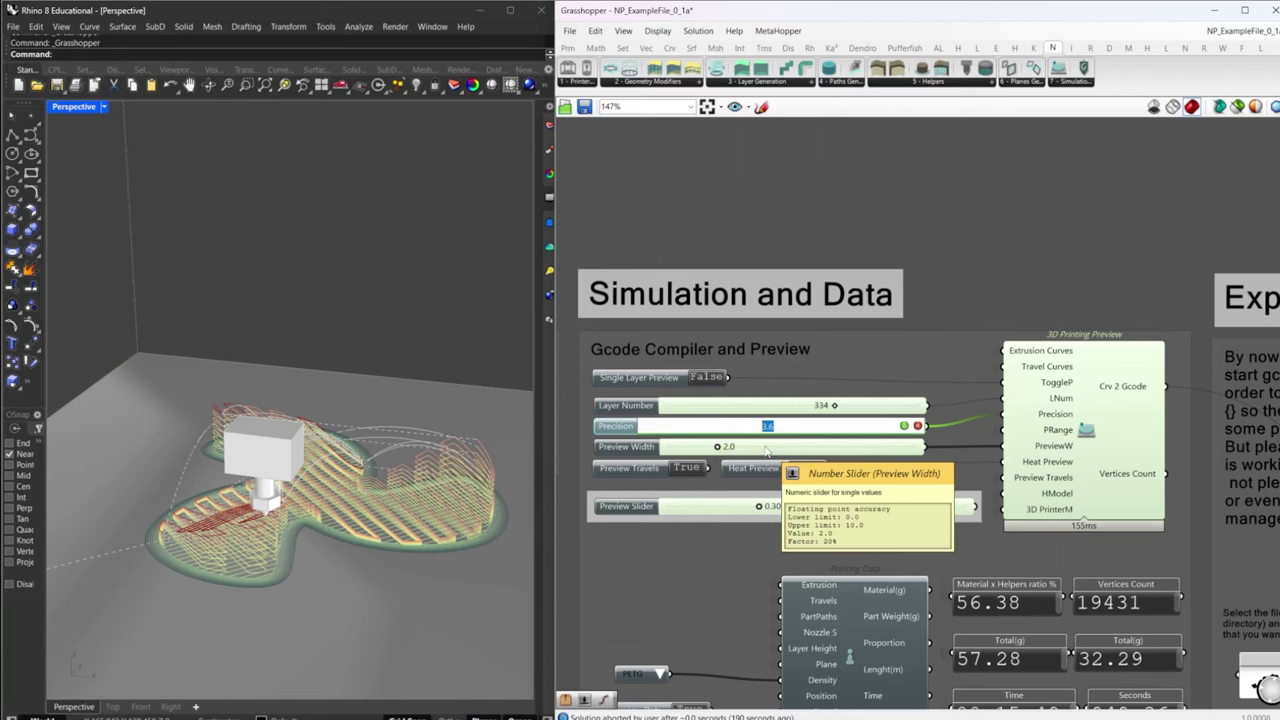
text(10)
key(Return)
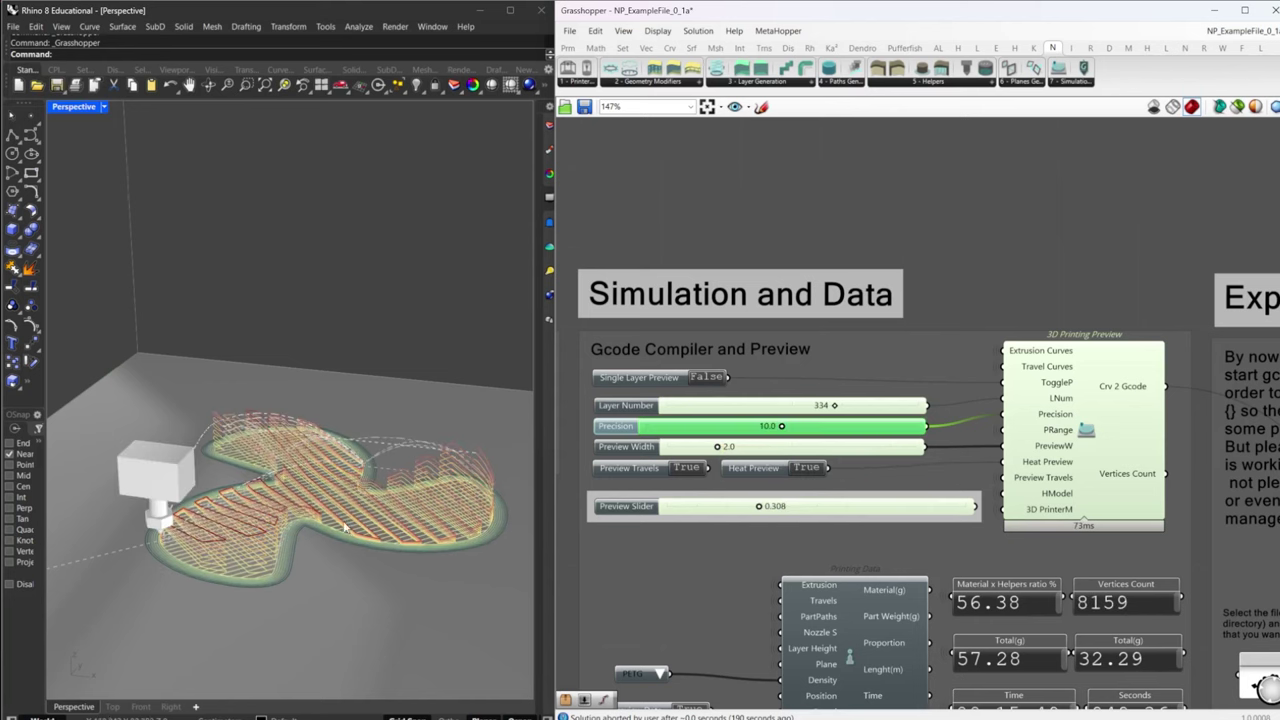
right_drag(290, 365, 349, 458)
scroll(275, 470, up, 3)
- Set the preview Precision to 2.0 and check the Vertices Count panel
double_click(797, 425)
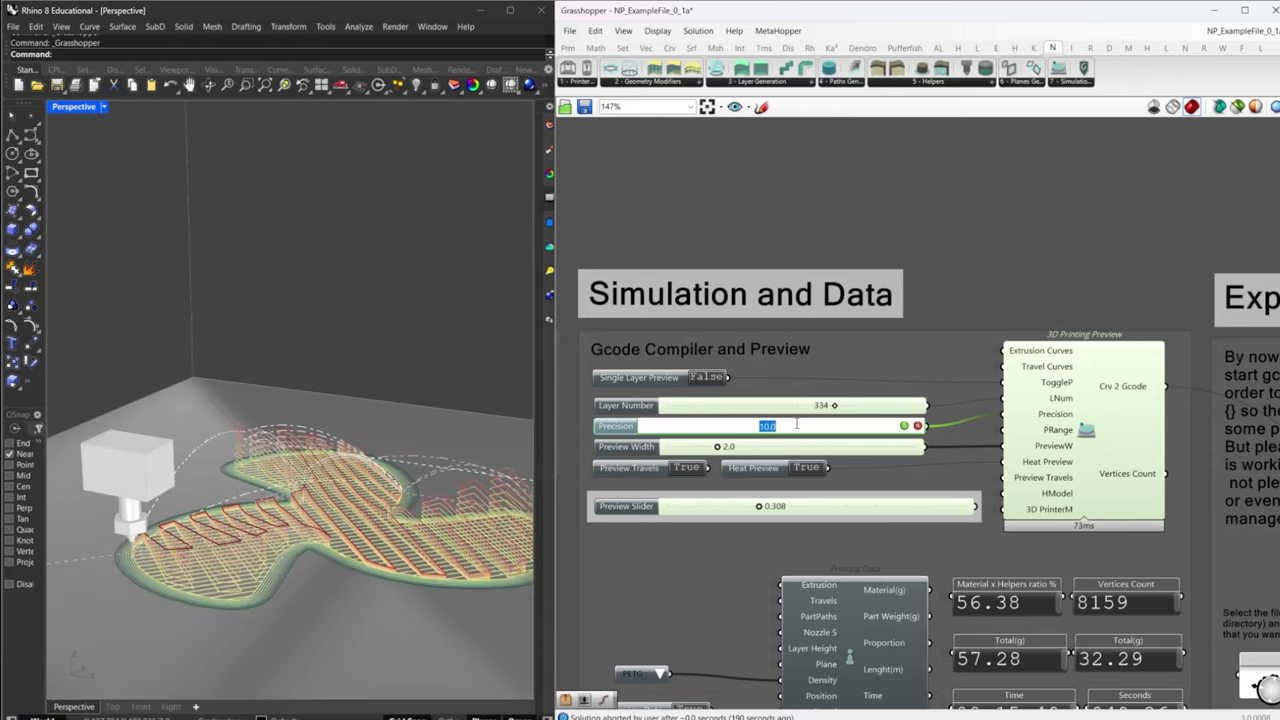
text(2)
key(Return)
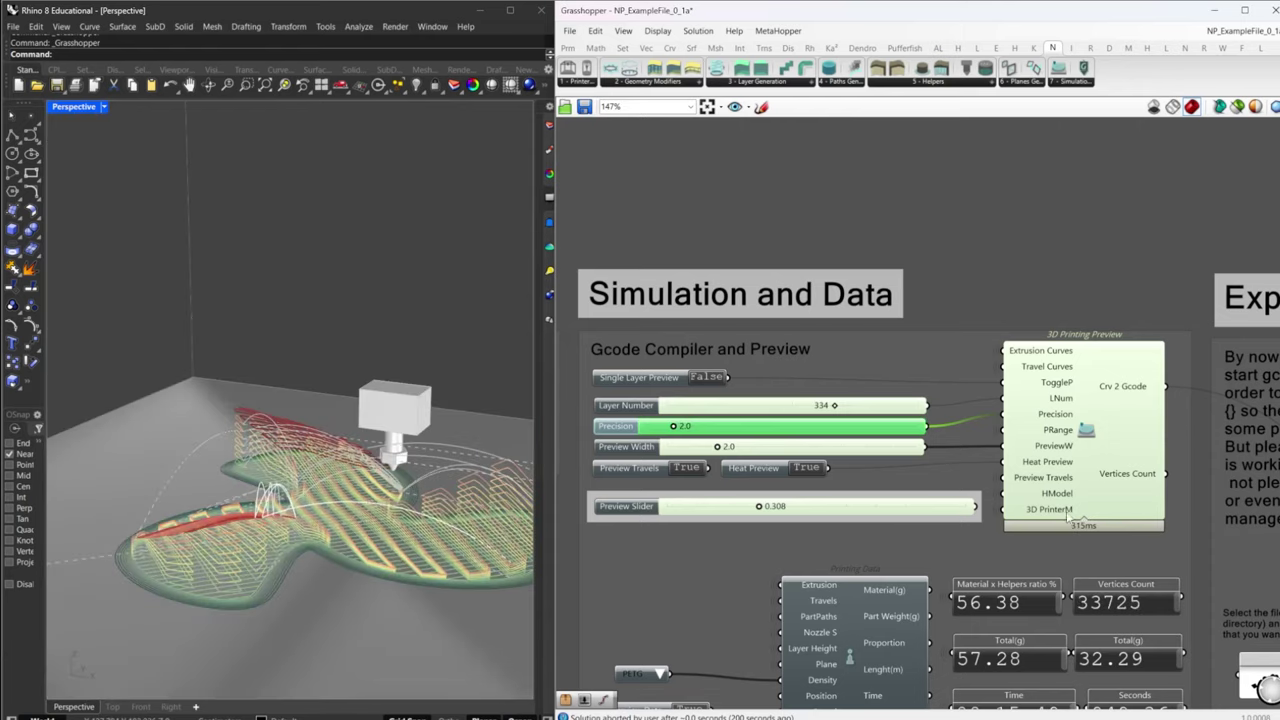
right_drag(1150, 528, 892, 463)
scroll(888, 466, down, 2)
right_drag(863, 507, 938, 457)
click(968, 497)
scroll(895, 473, up, 2)
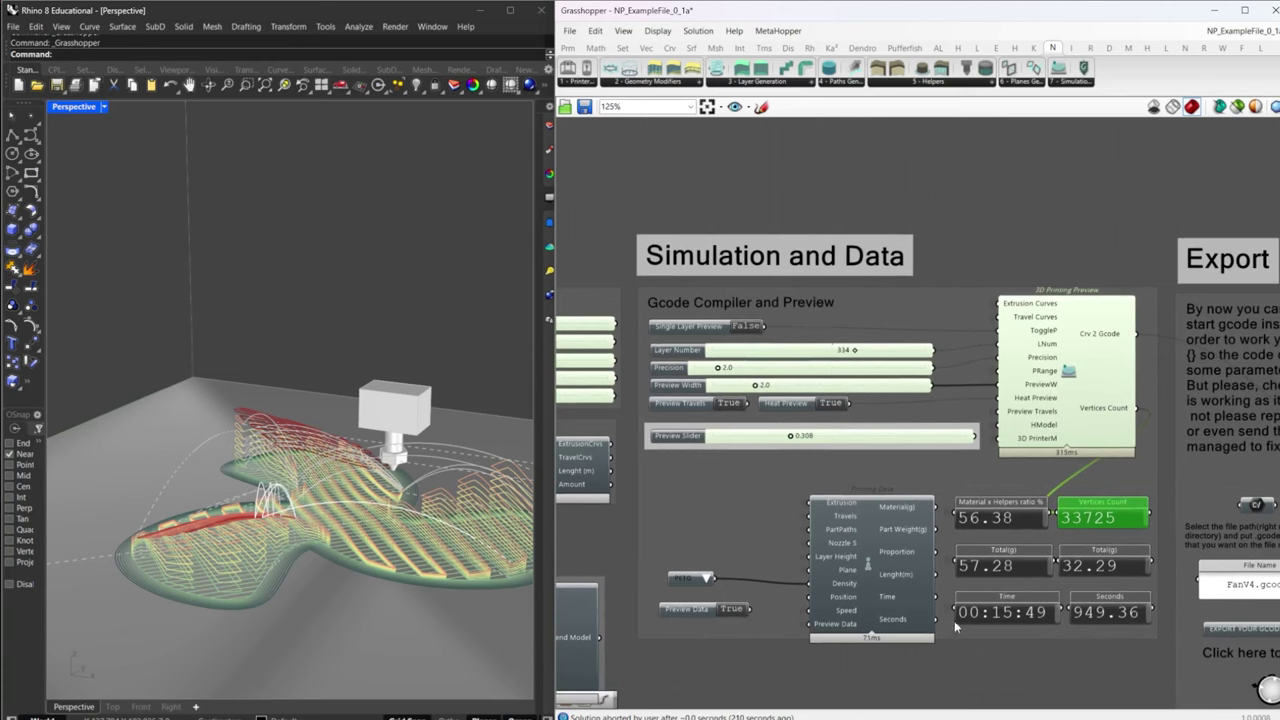
- Set the preview Precision back to 10.0 and check the Vertices Count panel again
double_click(748, 370)
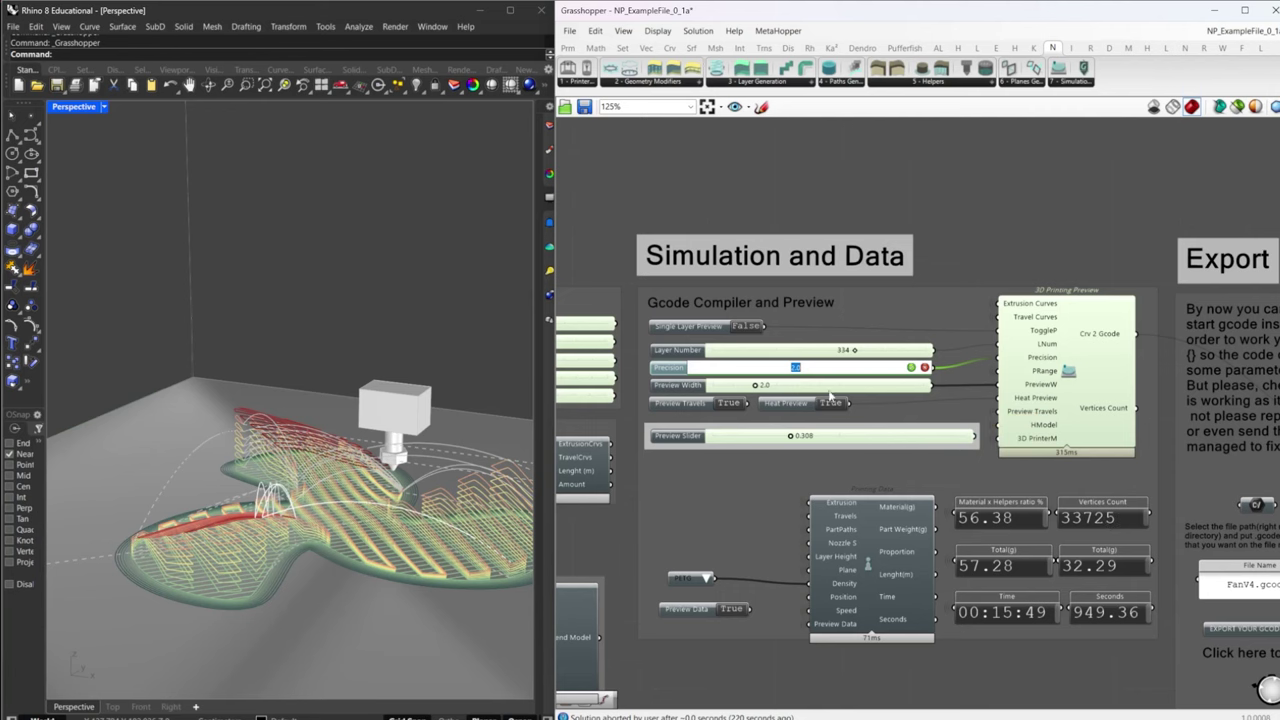
key(Return)
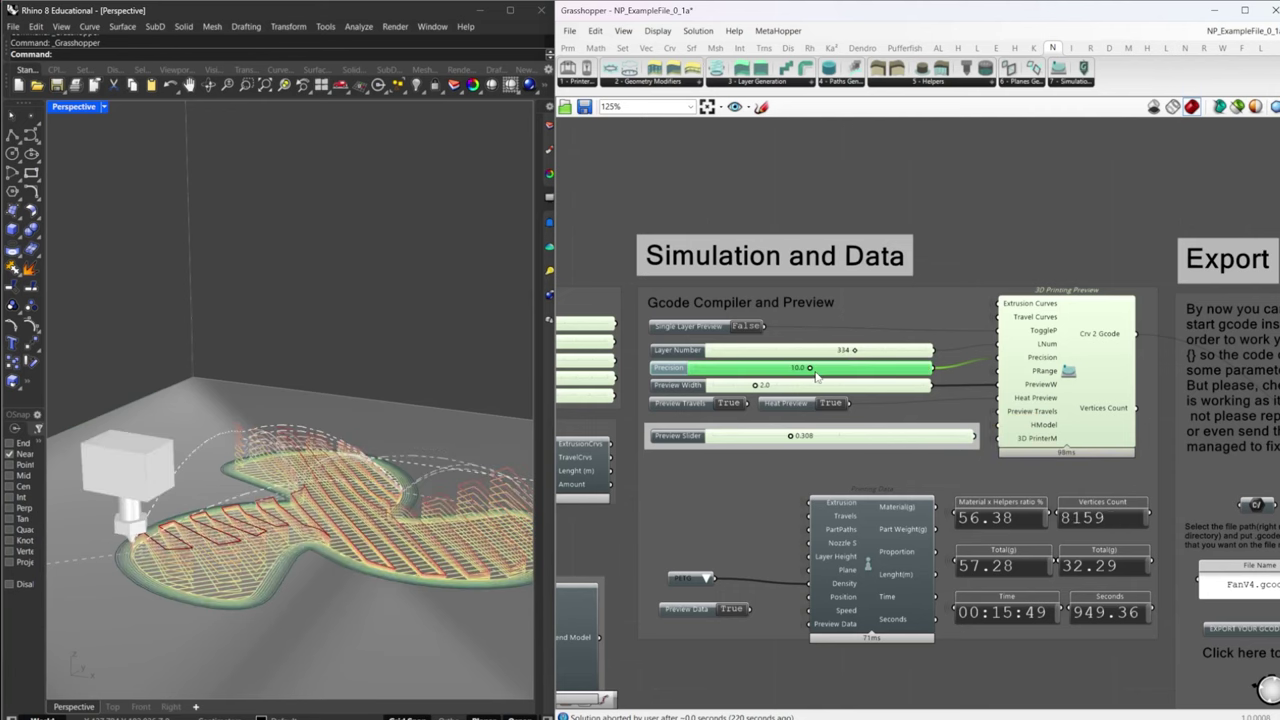
click(1070, 522)
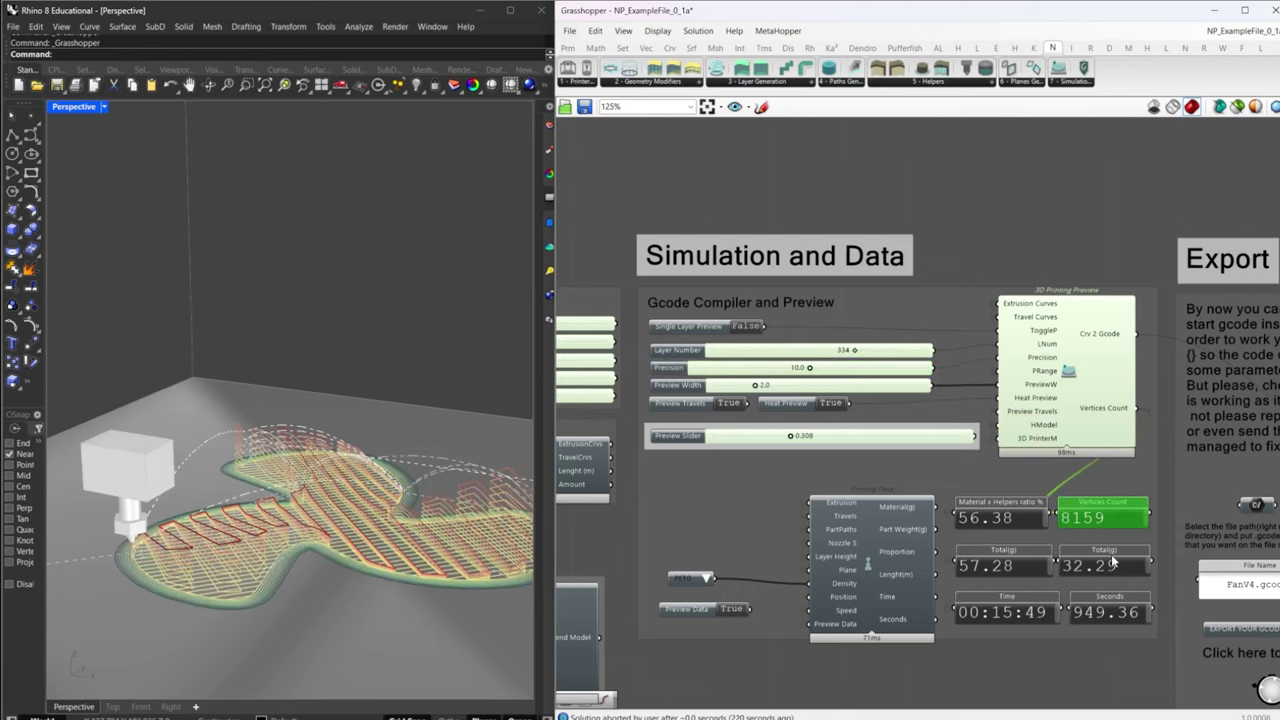
- Examine the Export group, the printing data panels and the wires from Travels into the Printing Data component
scroll(1056, 530, down, 1)
right_drag(1056, 530, 728, 424)
scroll(946, 445, down, 3)
scroll(960, 416, up, 3)
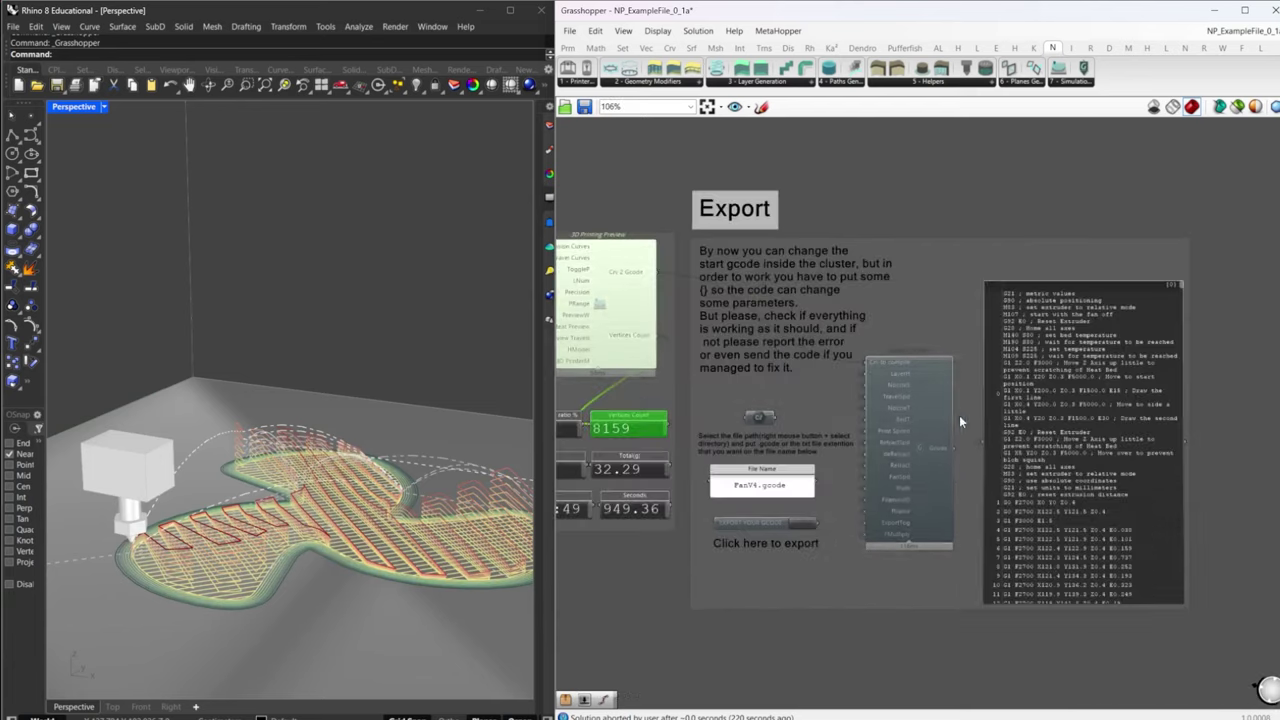
right_drag(673, 518, 802, 487)
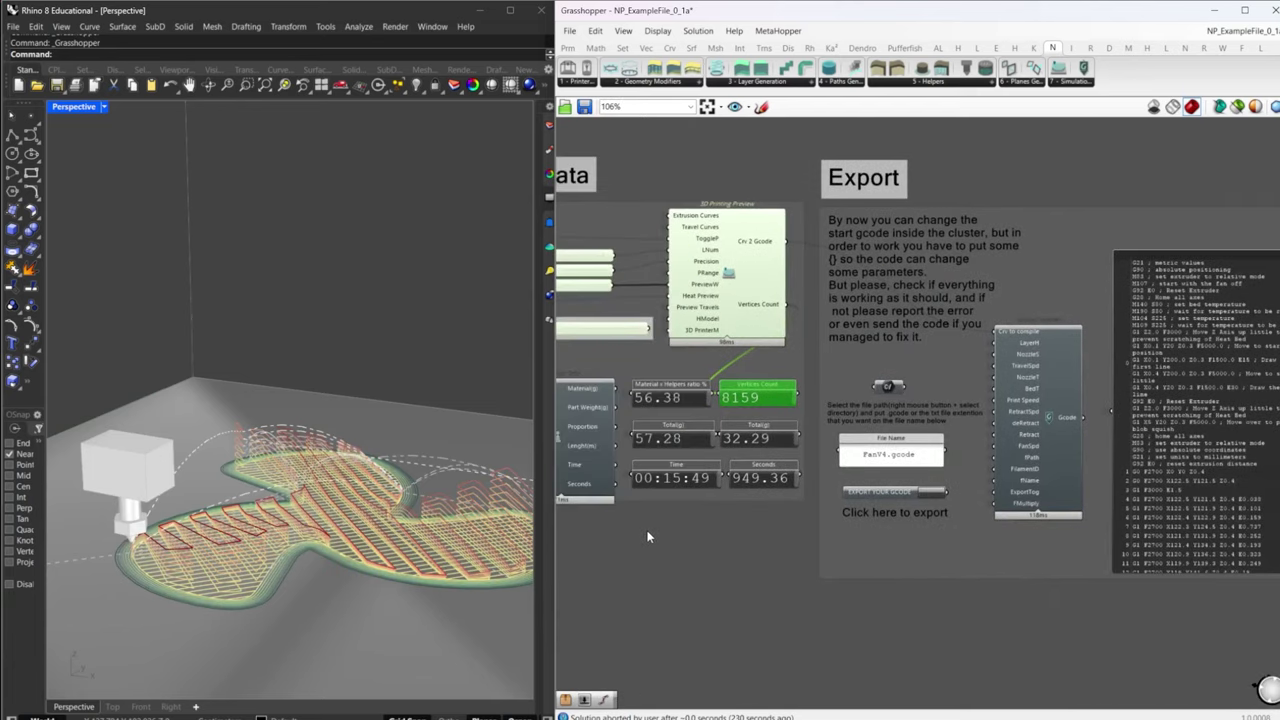
right_drag(706, 523, 894, 528)
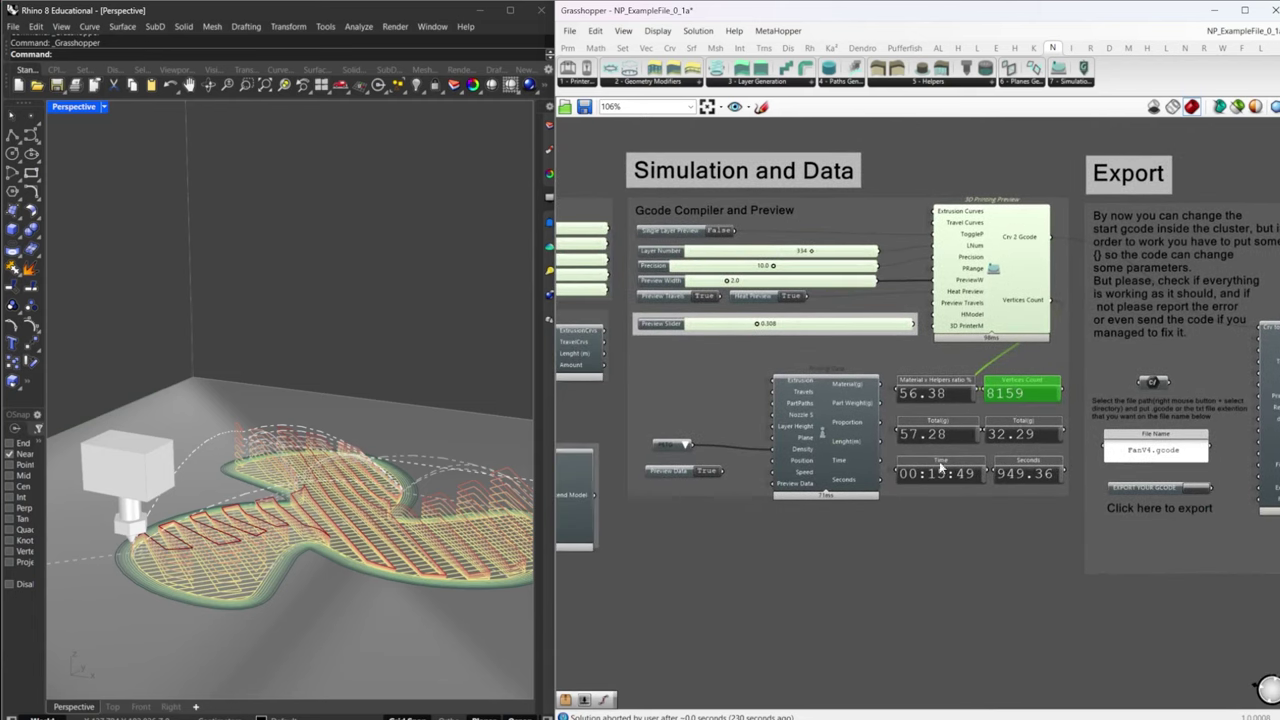
right_drag(806, 545, 849, 538)
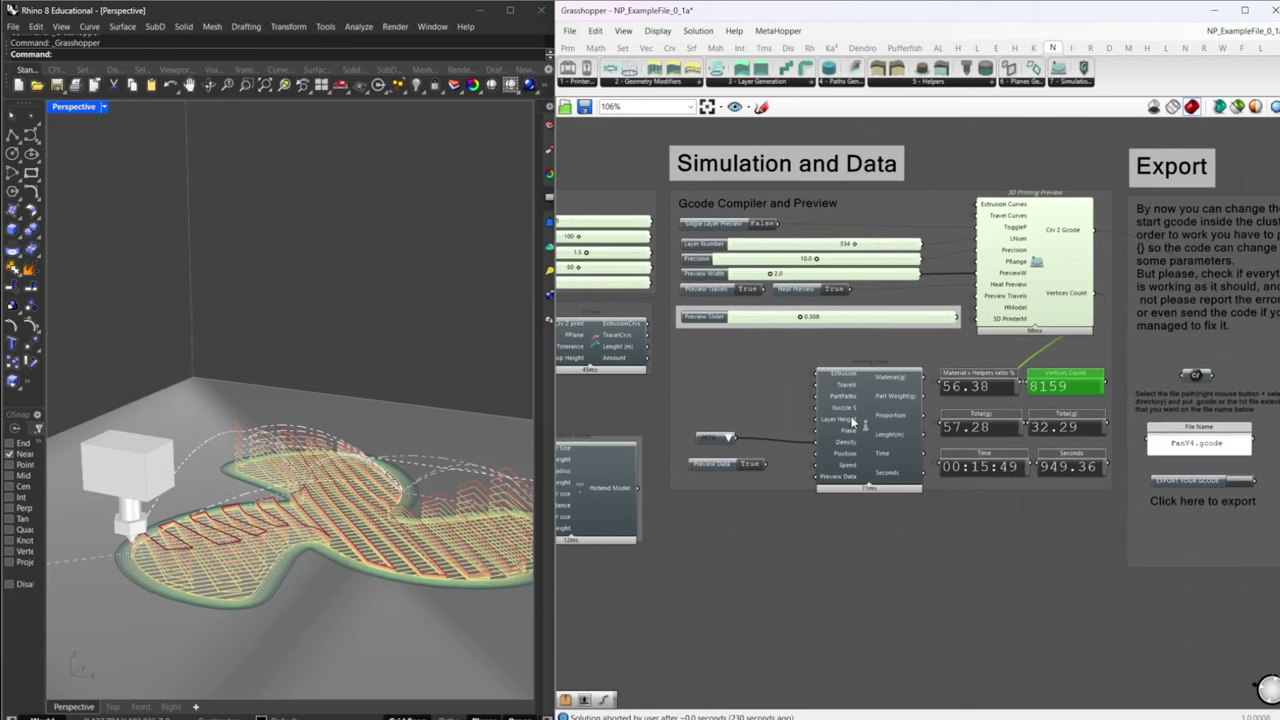
scroll(851, 423, up, 2)
click(864, 423)
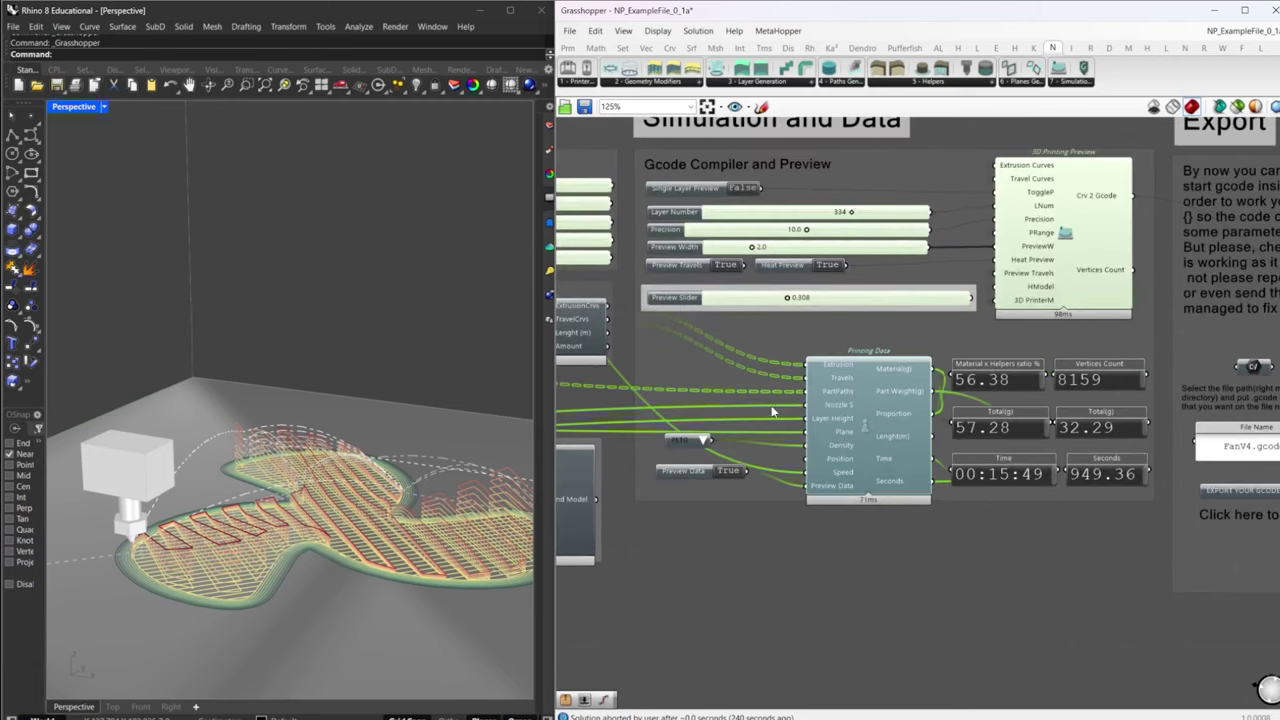
right_drag(771, 405, 923, 408)
click(708, 316)
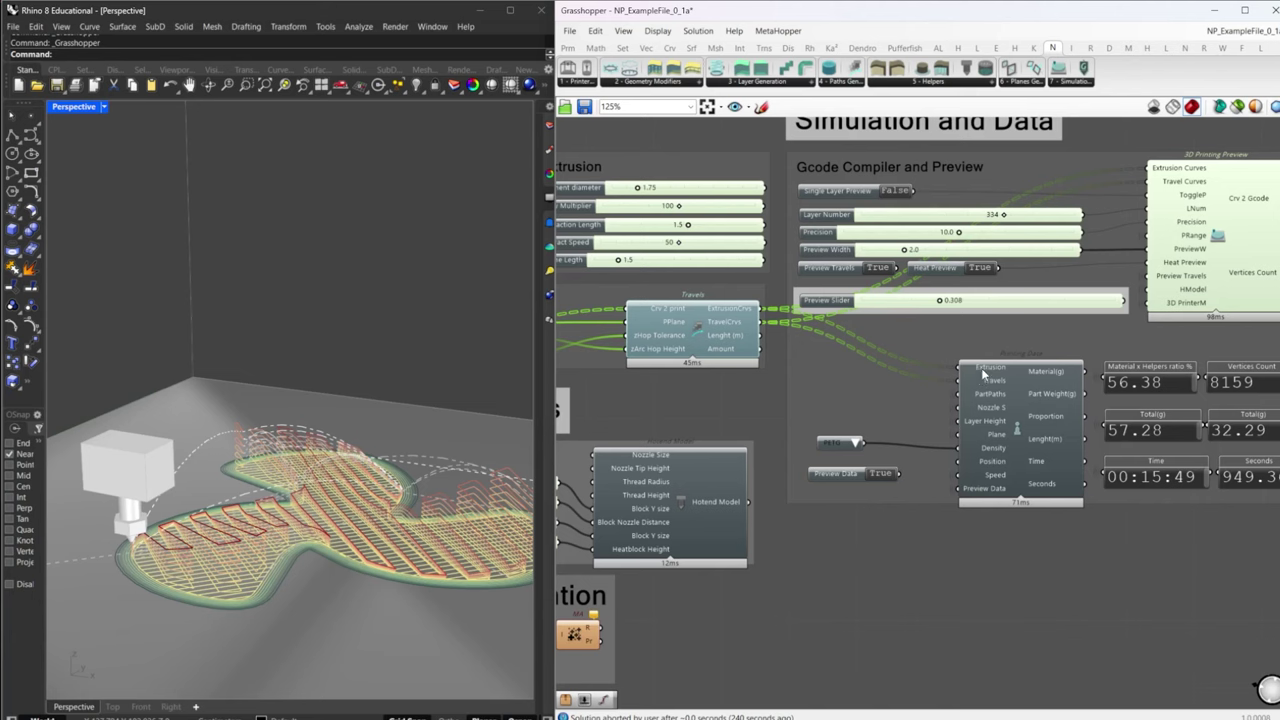
- Enable the Printing Data component's preview and view its print statistics above the whole fan in the viewport
click(1019, 392)
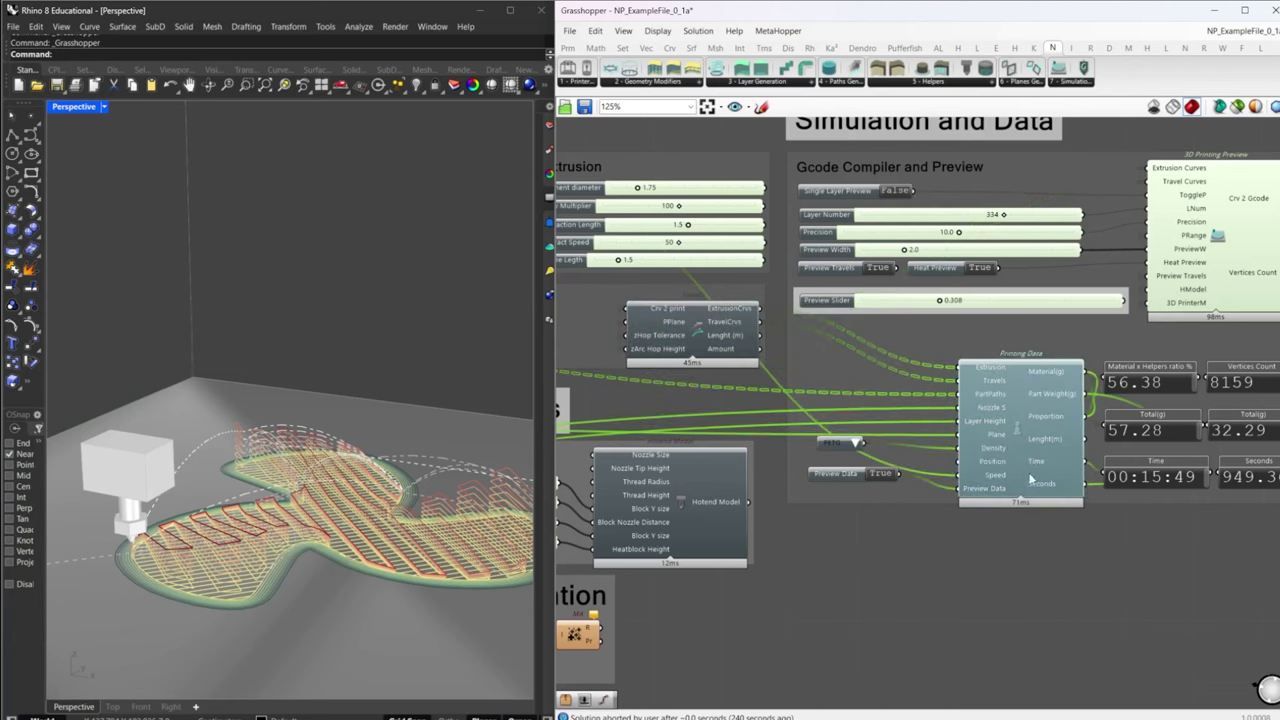
middle_click(1033, 443)
click(1050, 417)
scroll(361, 403, down, 6)
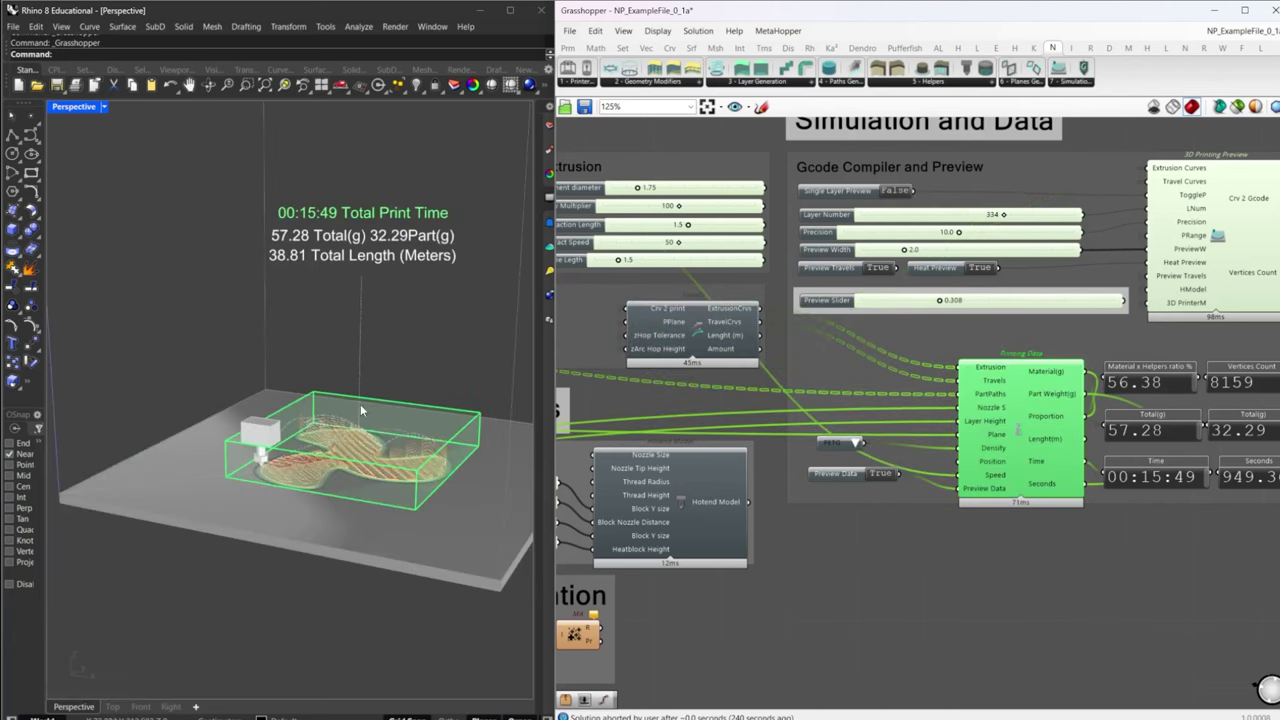
right_drag(375, 383, 260, 235)
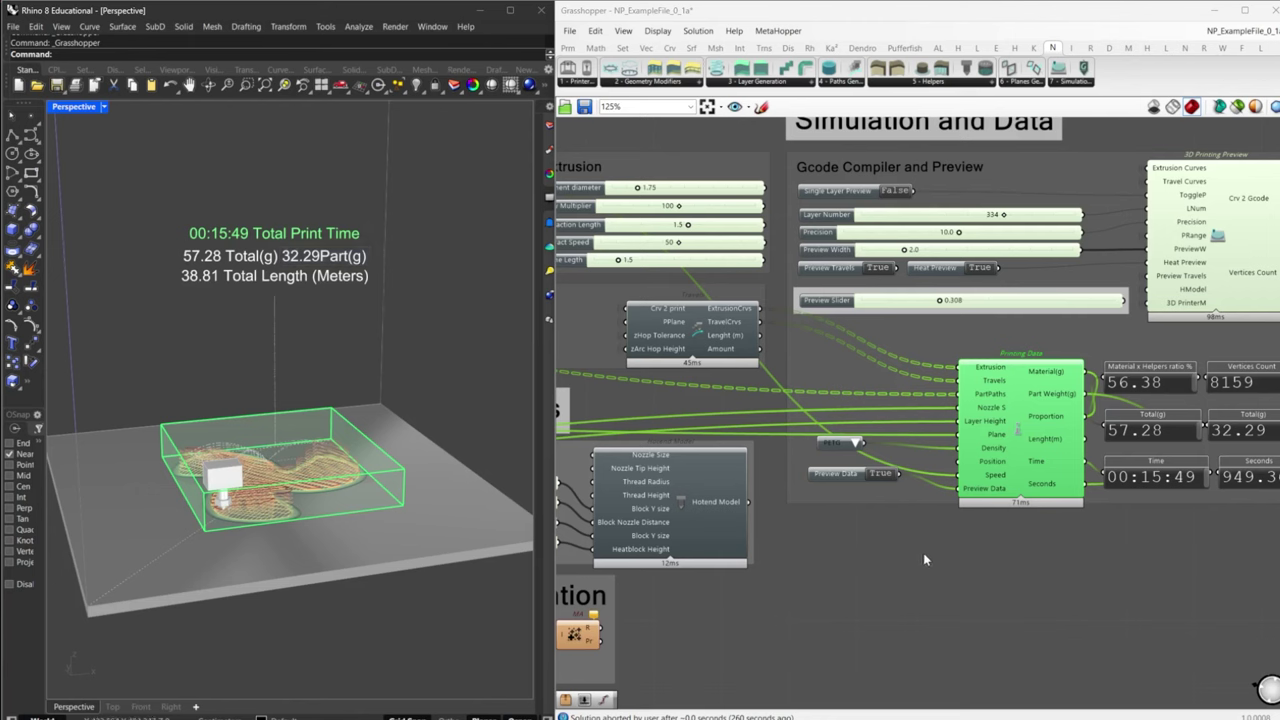
- Try PLA and PP as the filament material for the Printing Data density, comparing the weight figures
click(845, 446)
click(857, 444)
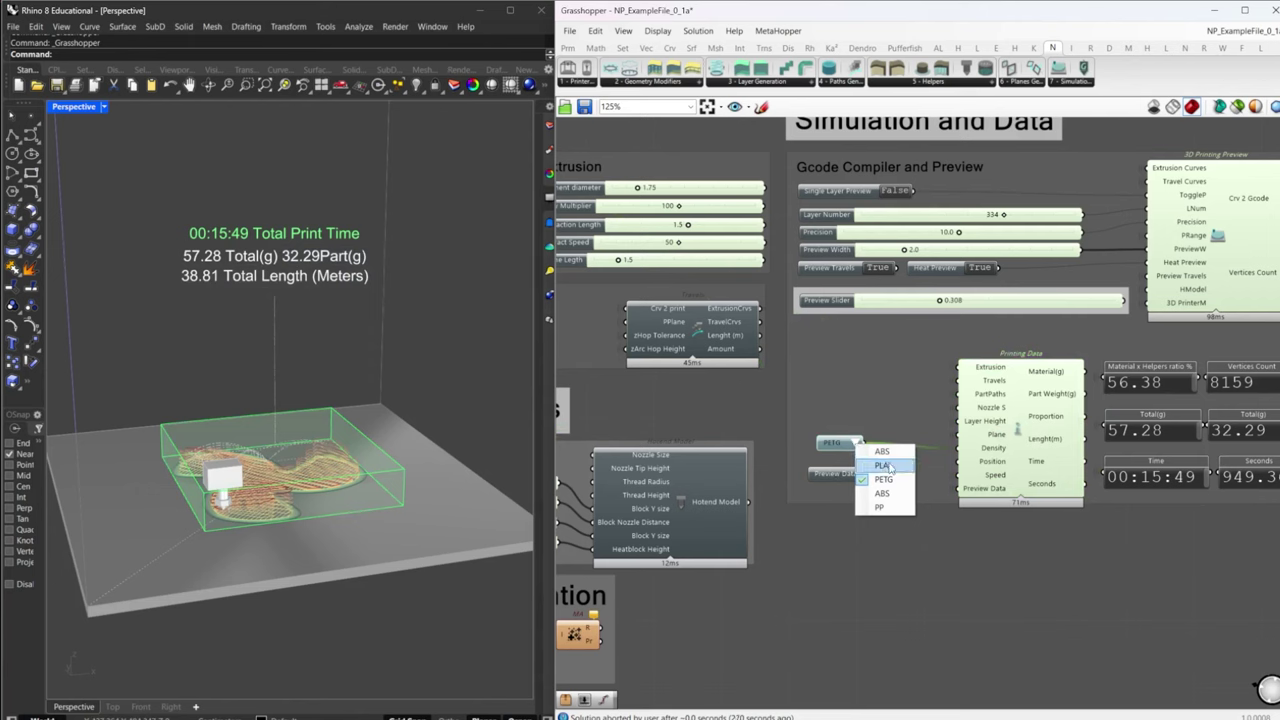
click(888, 466)
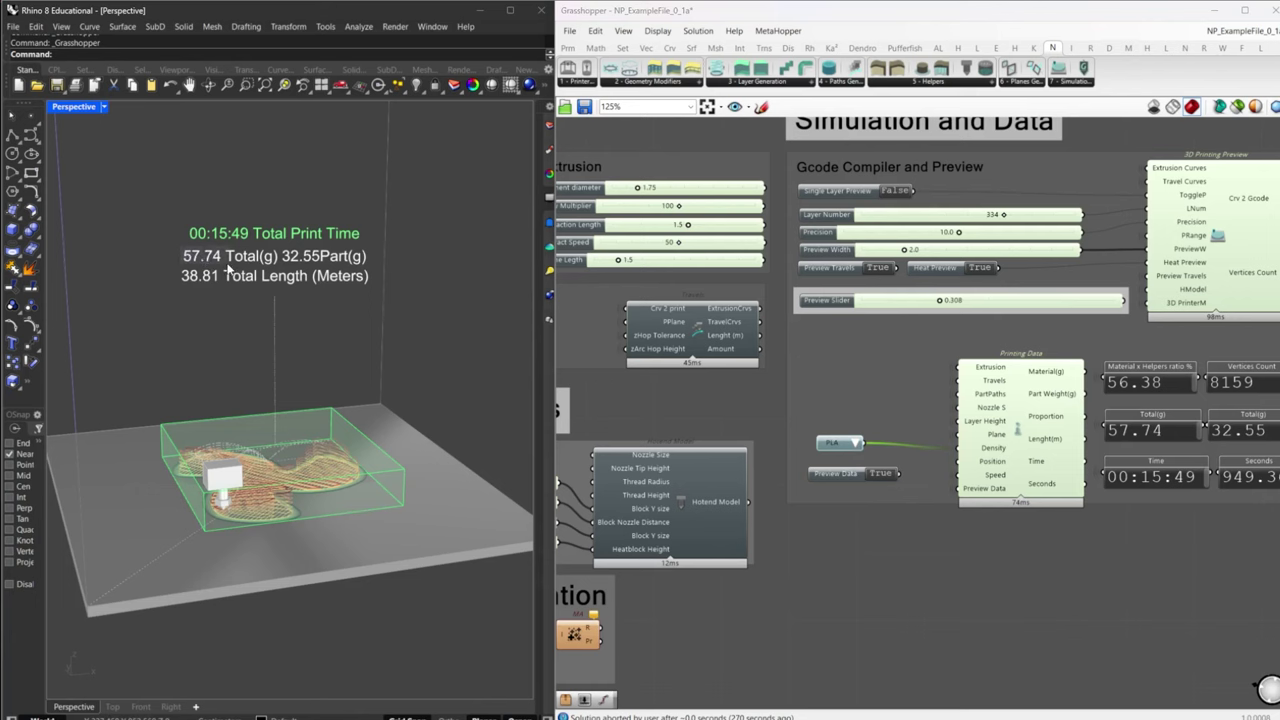
click(856, 442)
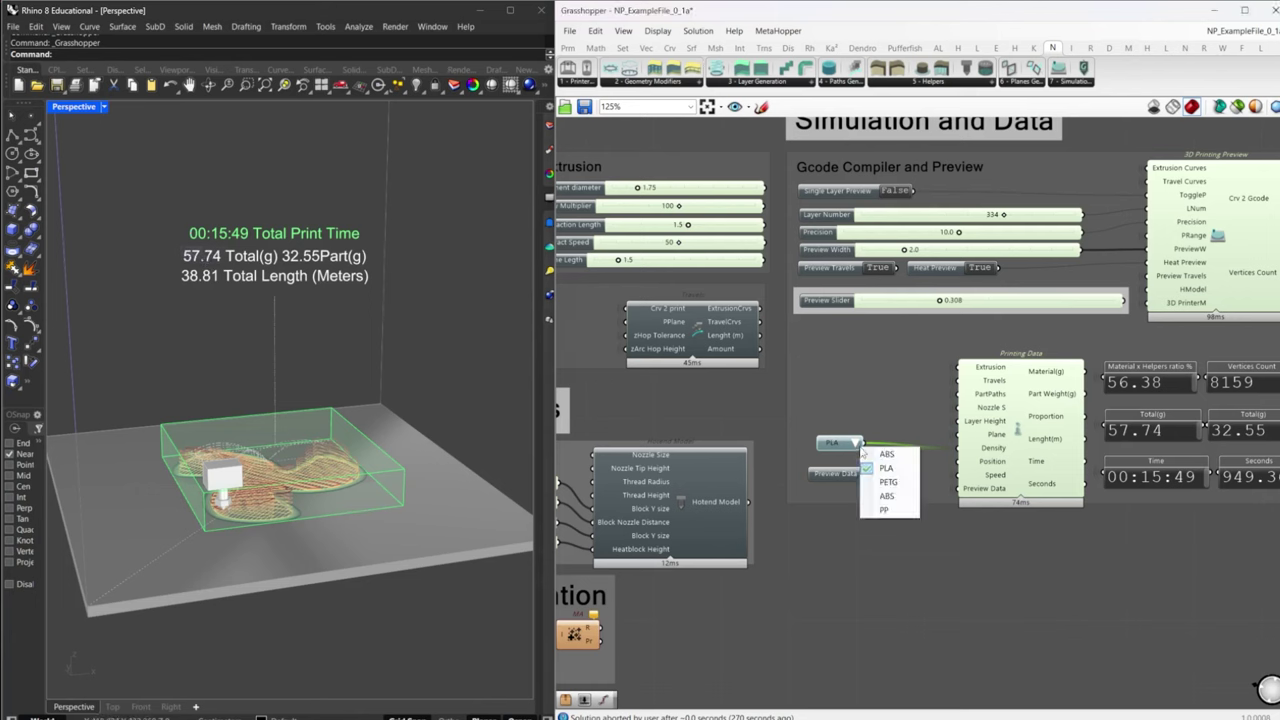
click(890, 510)
right_drag(866, 558, 811, 547)
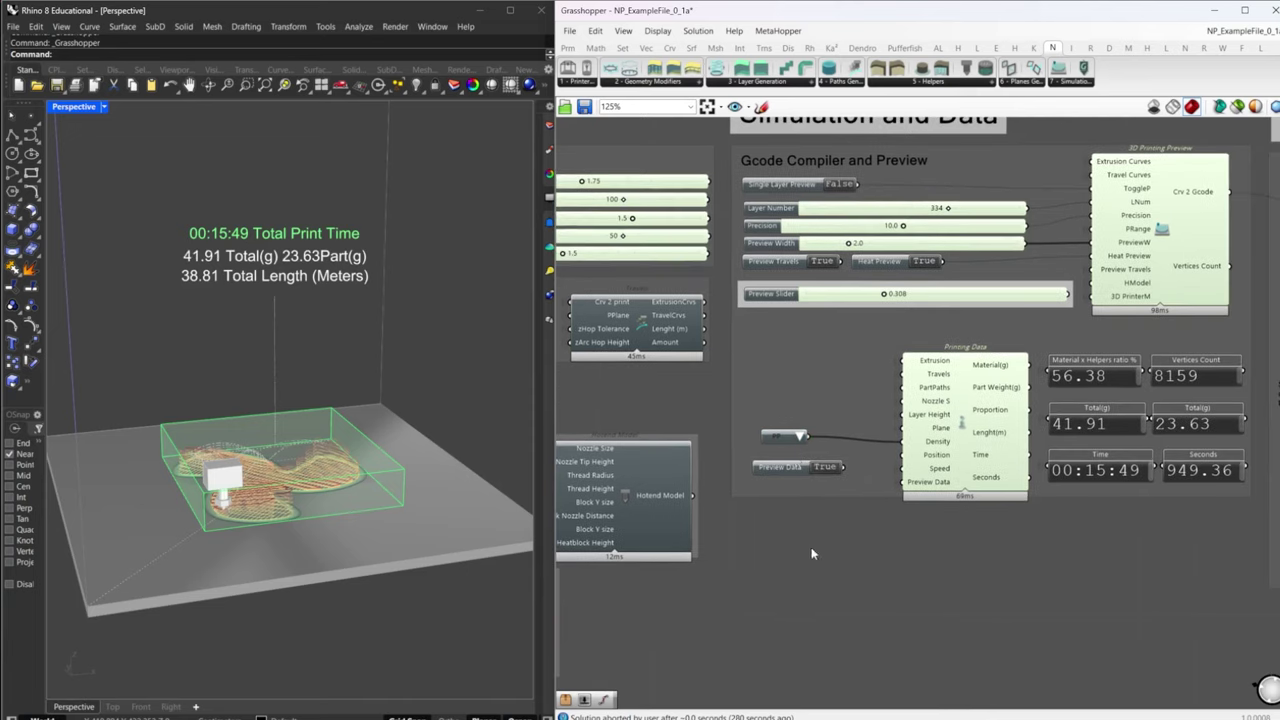
- Set the filament material to PETG and shift its value list slightly to line up above the Preview Data toggle
click(801, 437)
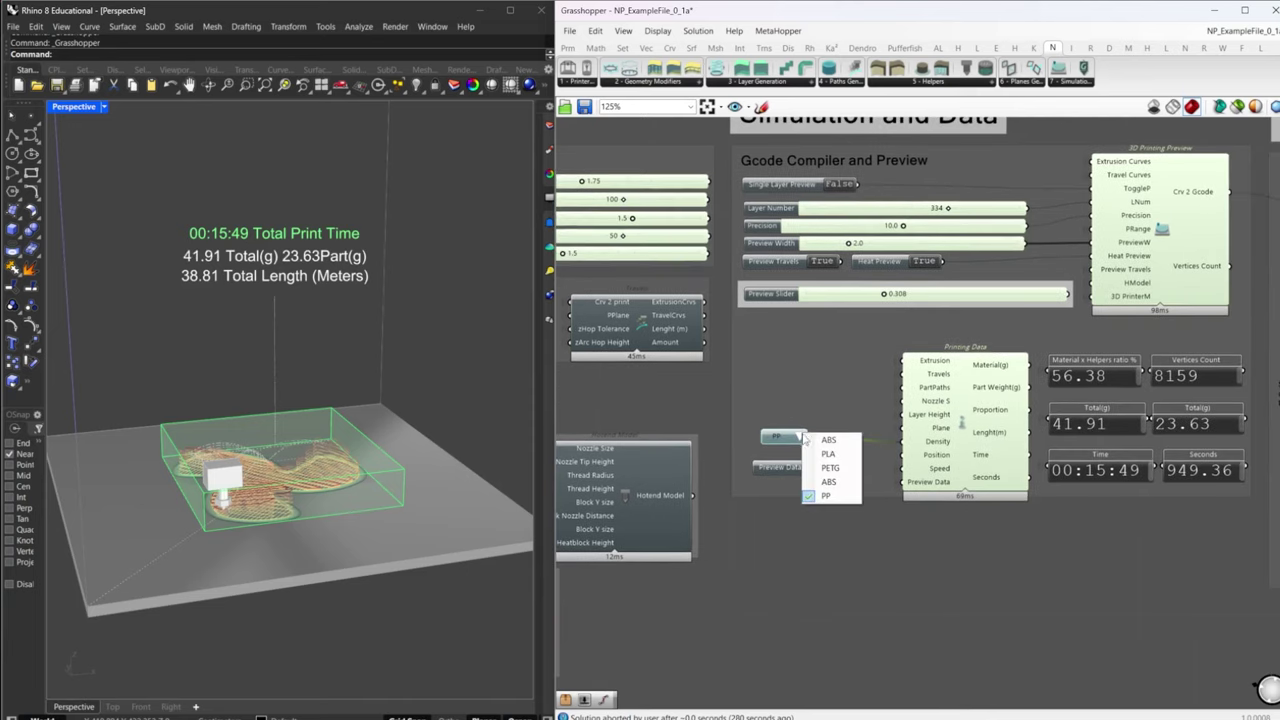
click(936, 588)
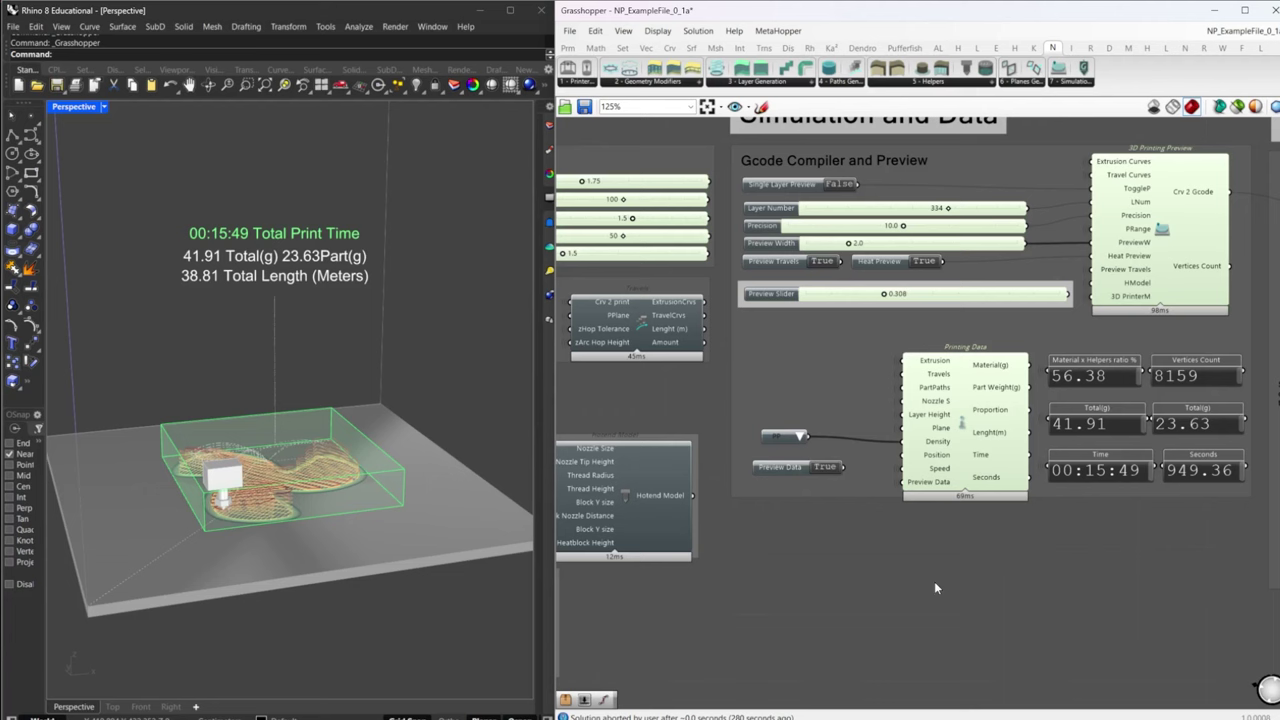
click(801, 437)
click(805, 460)
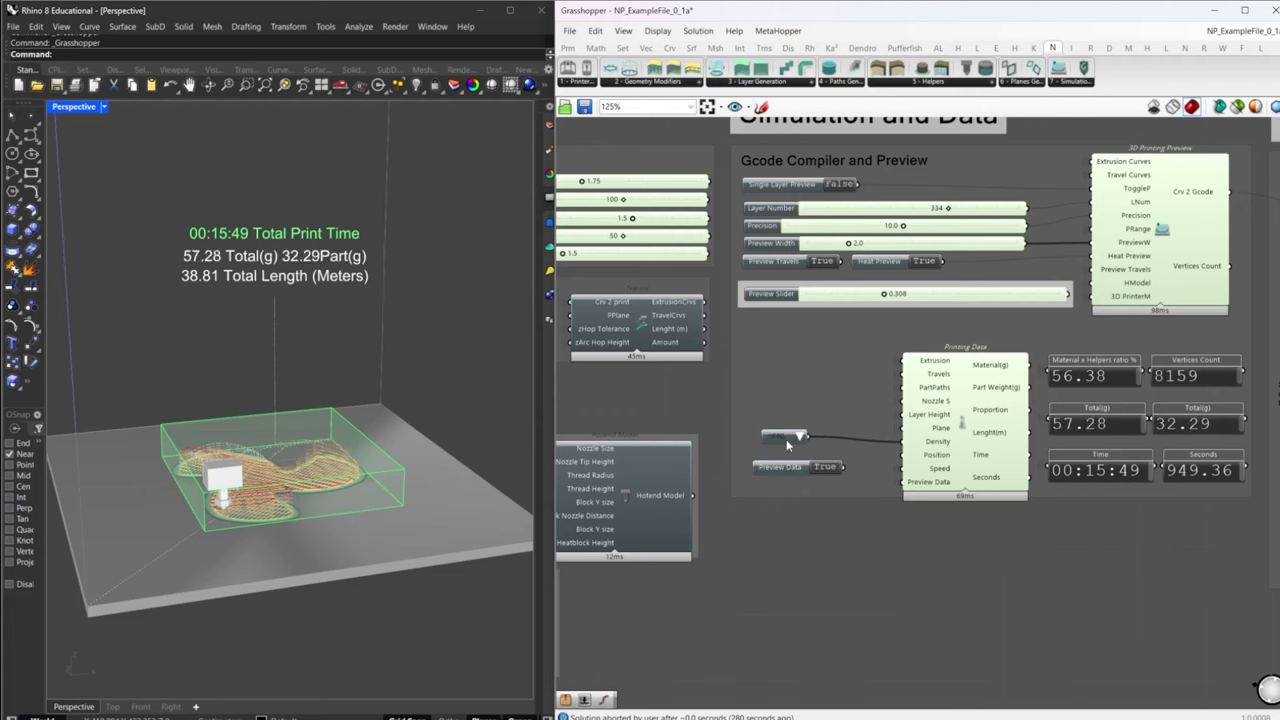
drag(772, 437, 764, 443)
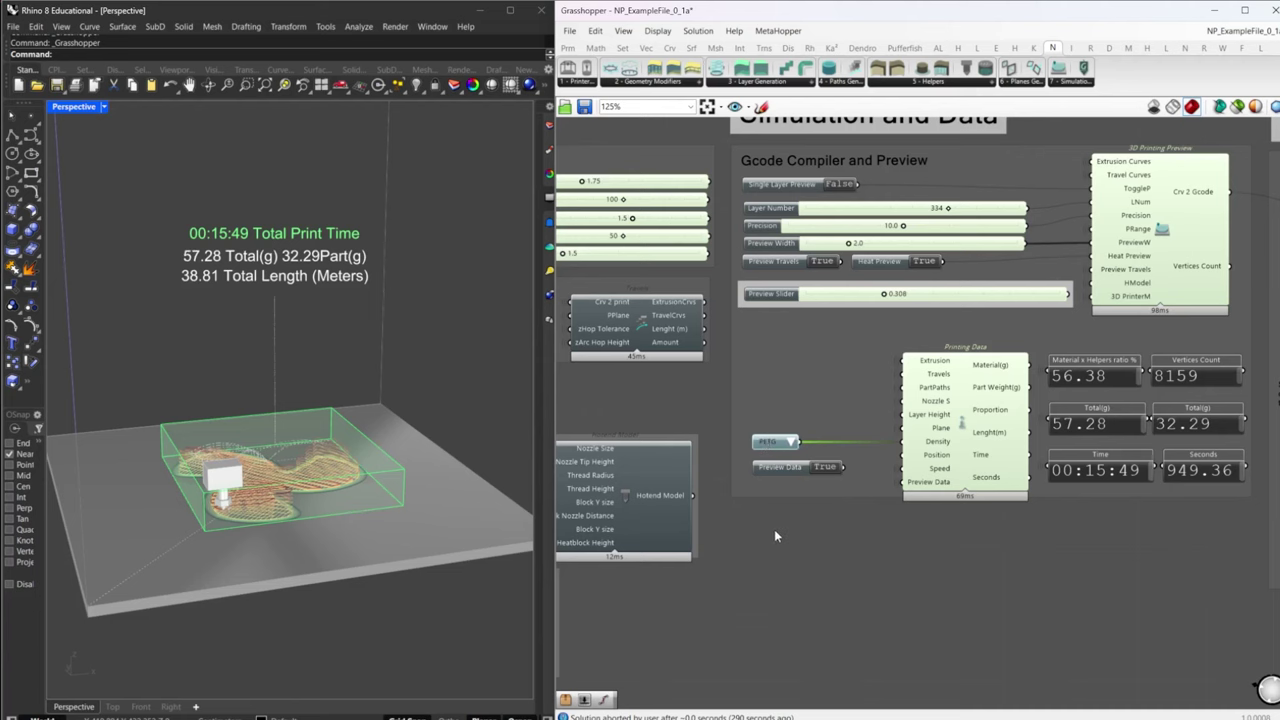
- Move the G-code text panel beside the Basic Settings sliders so its lines can be read while changing them
right_drag(771, 549, 1014, 580)
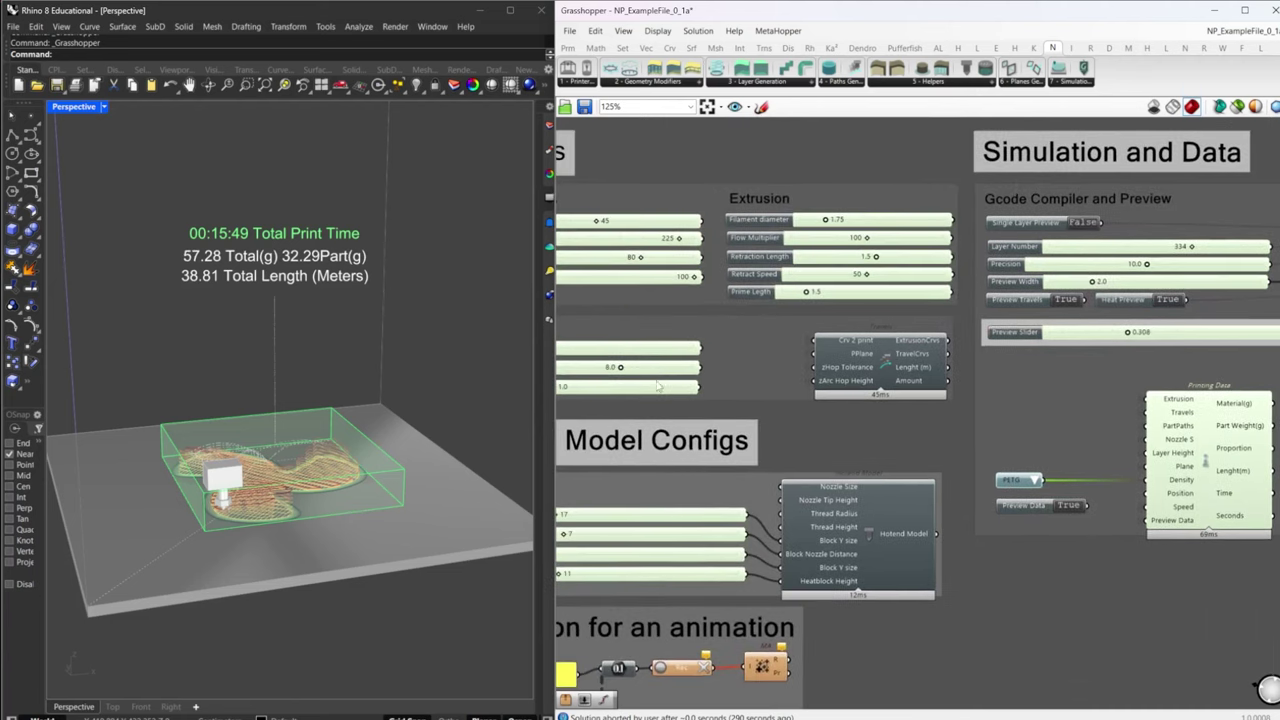
right_drag(657, 382, 894, 403)
scroll(796, 258, up, 2)
scroll(800, 270, down, 2)
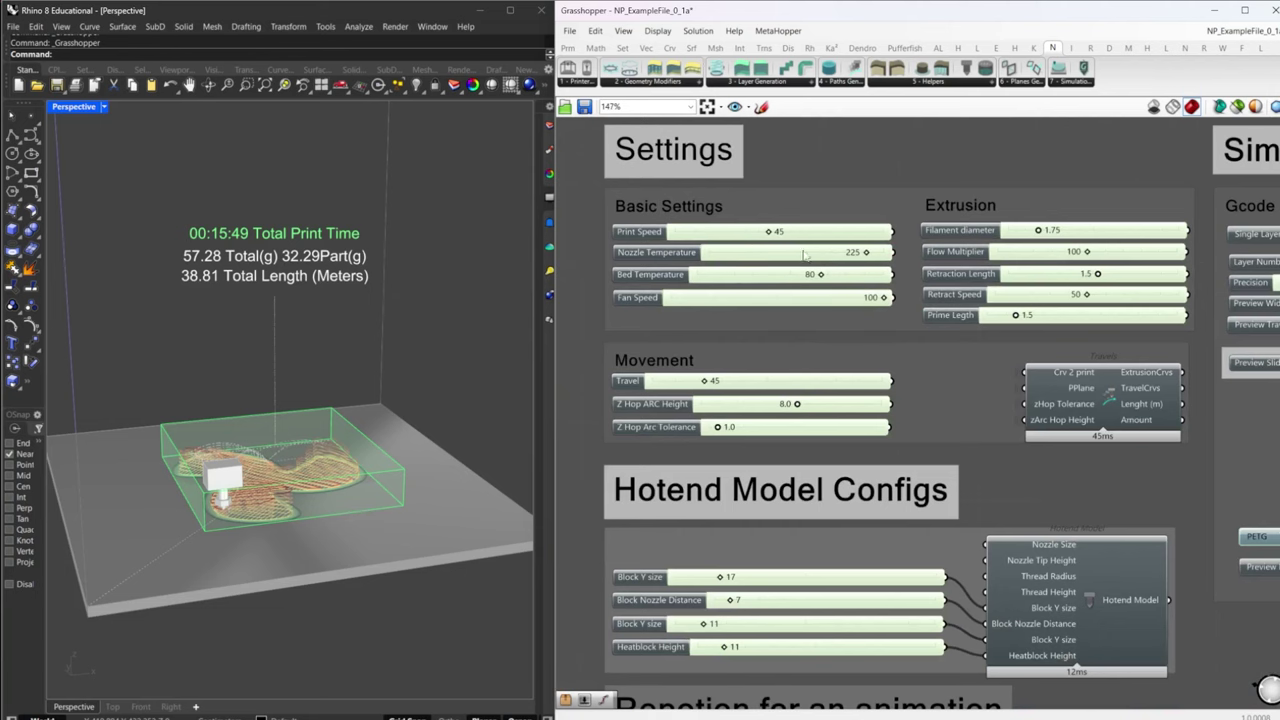
scroll(979, 382, down, 8)
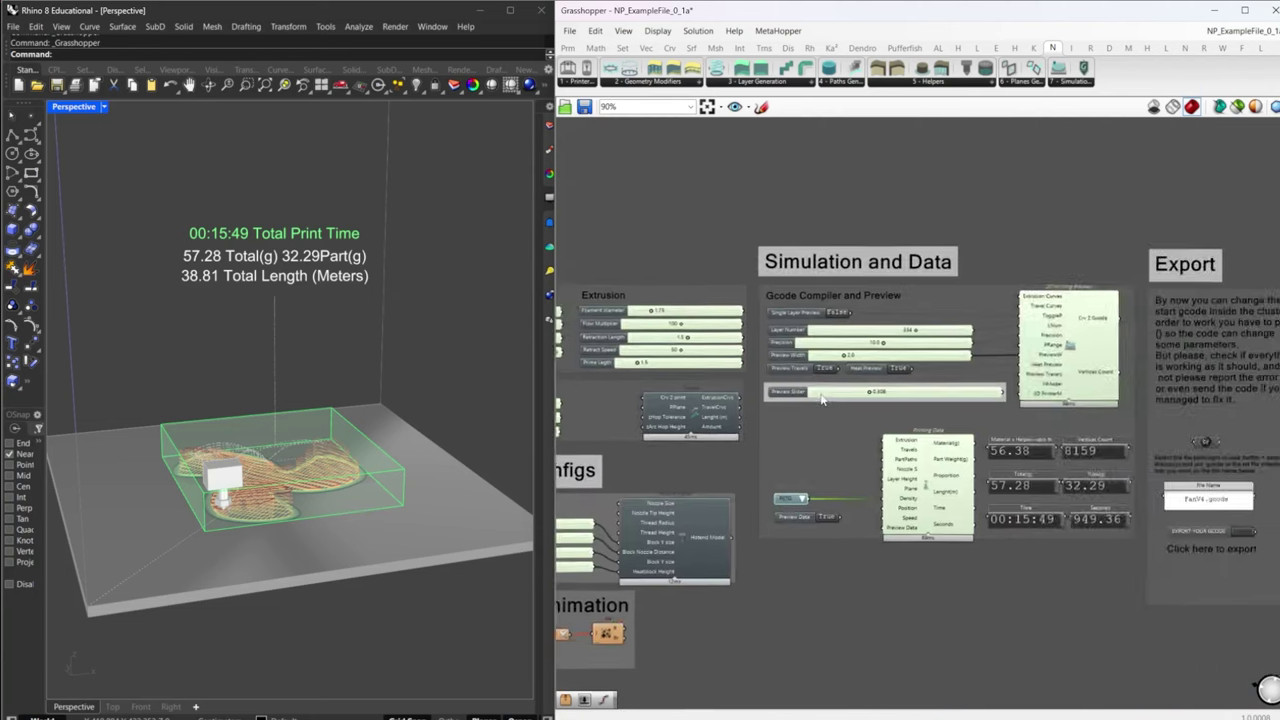
drag(1123, 358, 820, 344)
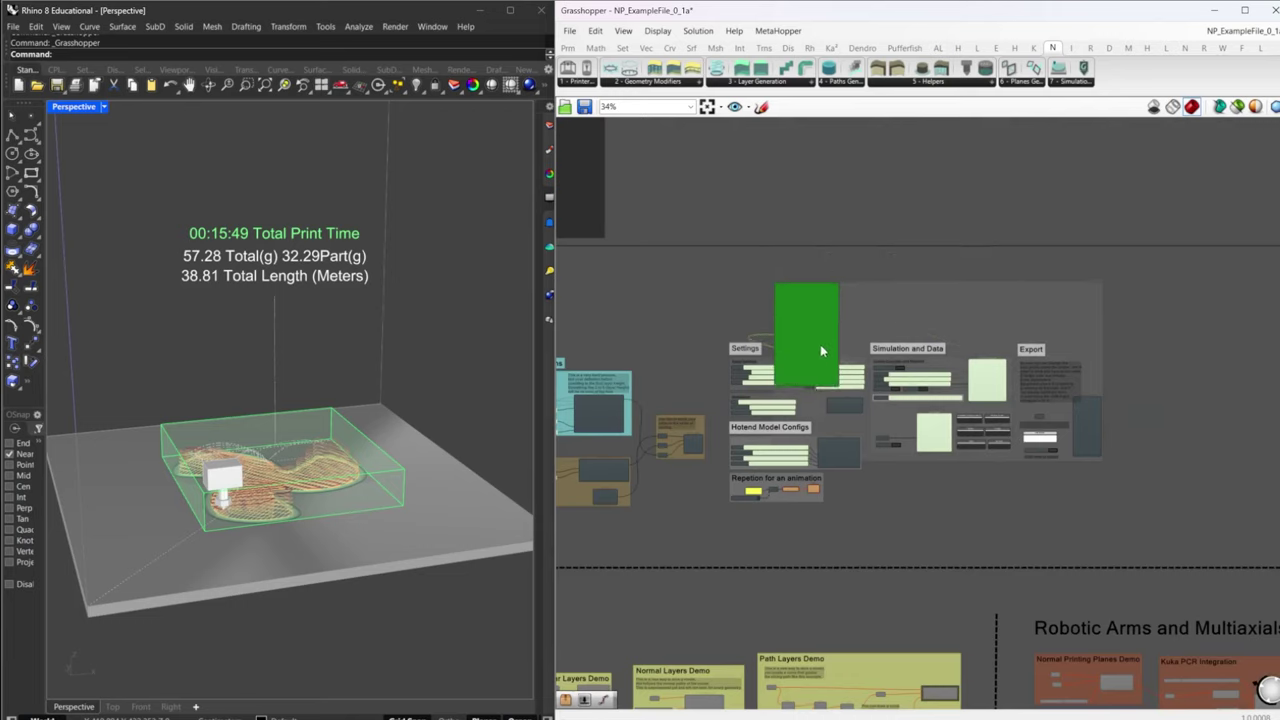
scroll(800, 350, up, 8)
drag(855, 291, 925, 269)
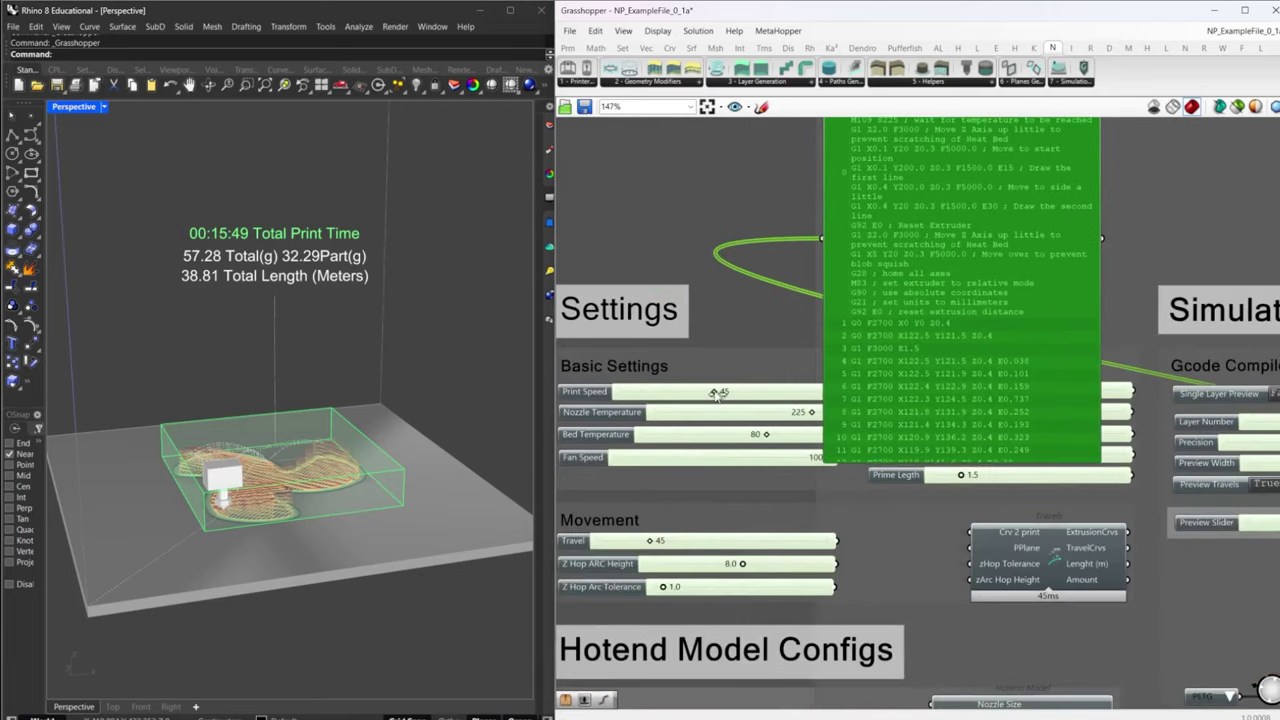
- Vary the Print Speed to compare the feed rates in the G-code, and set it back to 45
mouse_move(713, 391)
mouse_down()
mouse_move(656, 393)
mouse_move(768, 392)
mouse_move(729, 392)
mouse_up()
double_click(729, 392)
text(45)
key(Return)
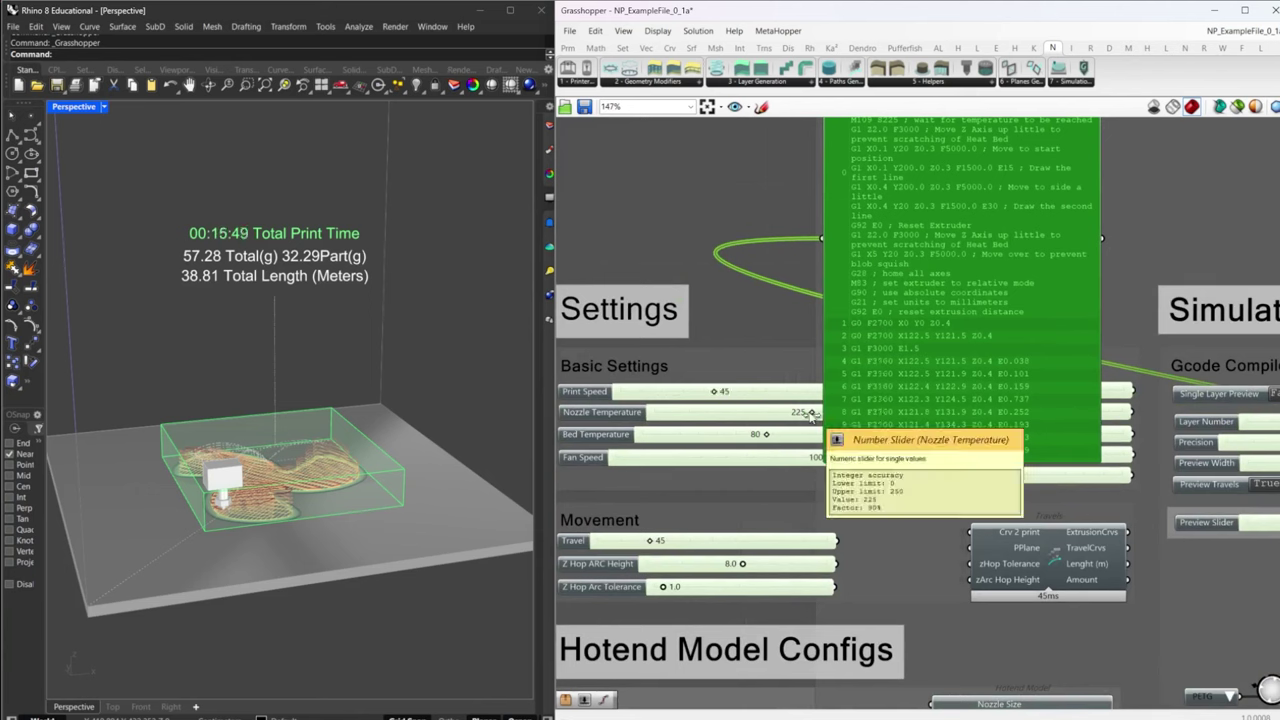
- Reposition the G-code text panel directly above the Extrusion sliders
right_drag(739, 452, 683, 460)
drag(844, 425, 1009, 316)
right_drag(858, 411, 756, 443)
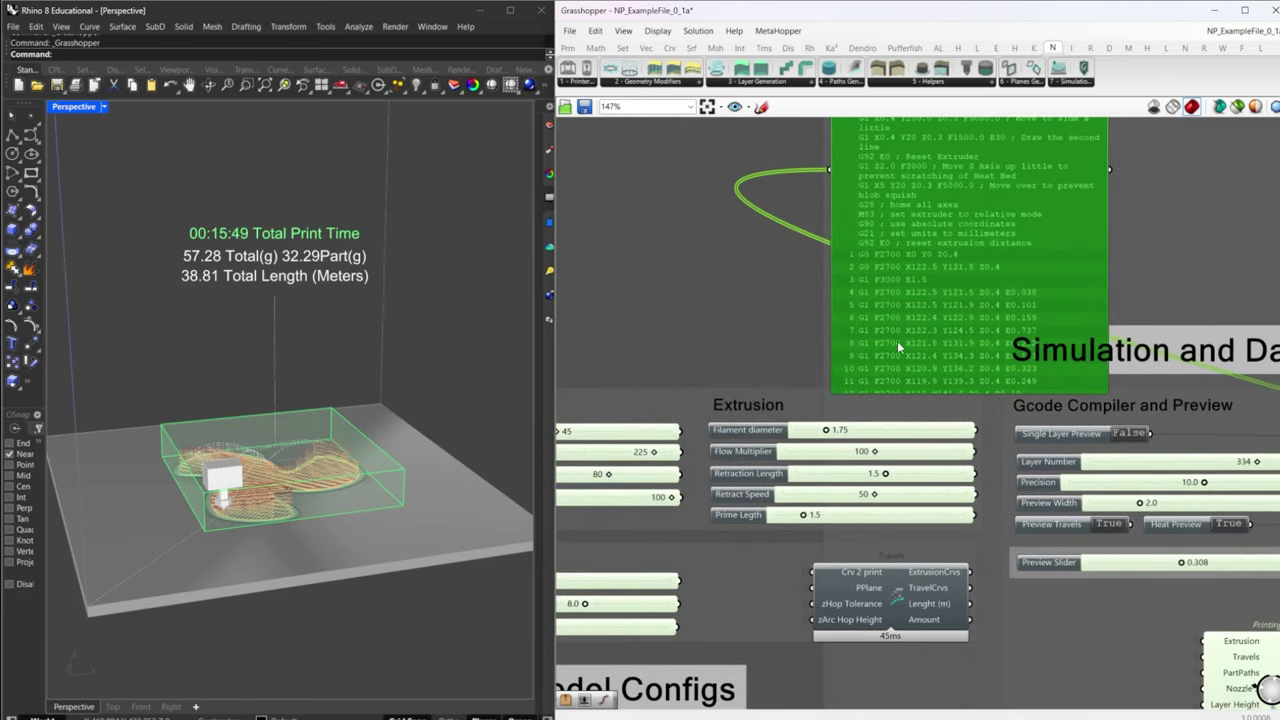
drag(897, 343, 949, 362)
- Try a Flow Multiplier of 98 to compare the extrusion values in the G-code, and restore it to 100
mouse_move(862, 450)
mouse_down()
mouse_move(804, 452)
mouse_move(925, 452)
mouse_move(882, 452)
mouse_up()
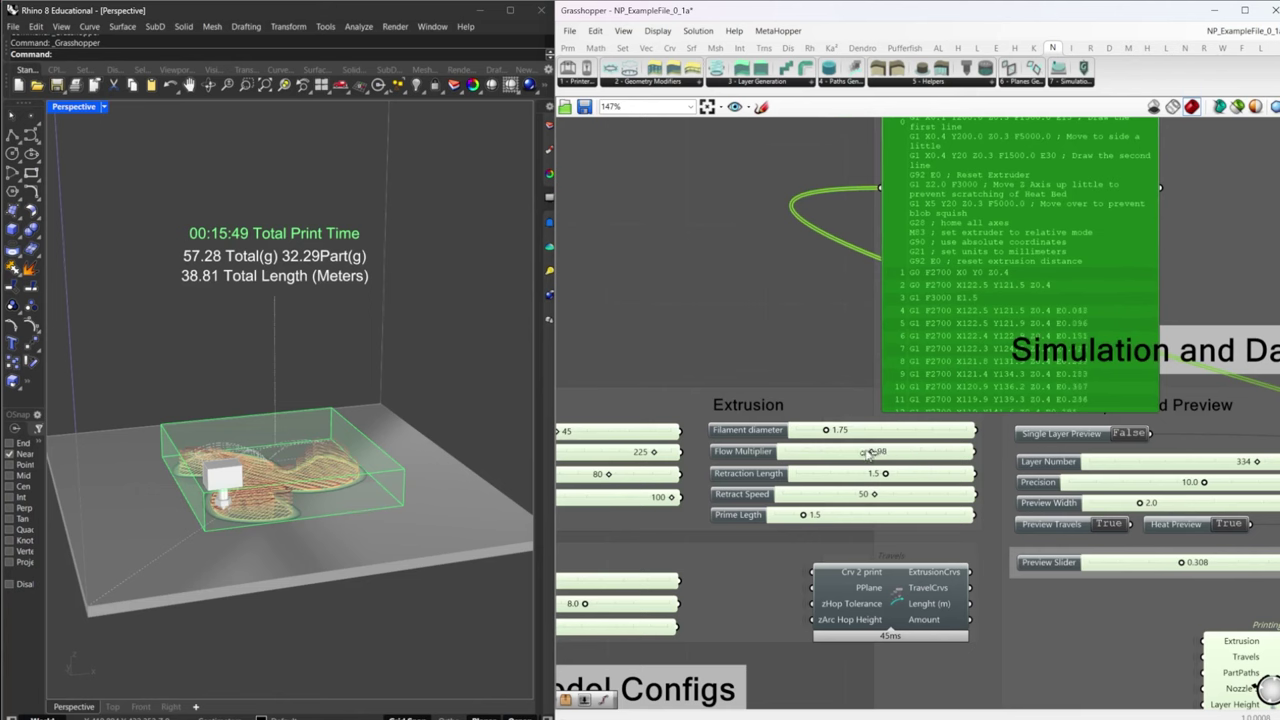
double_click(895, 452)
text(100)
key(Return)
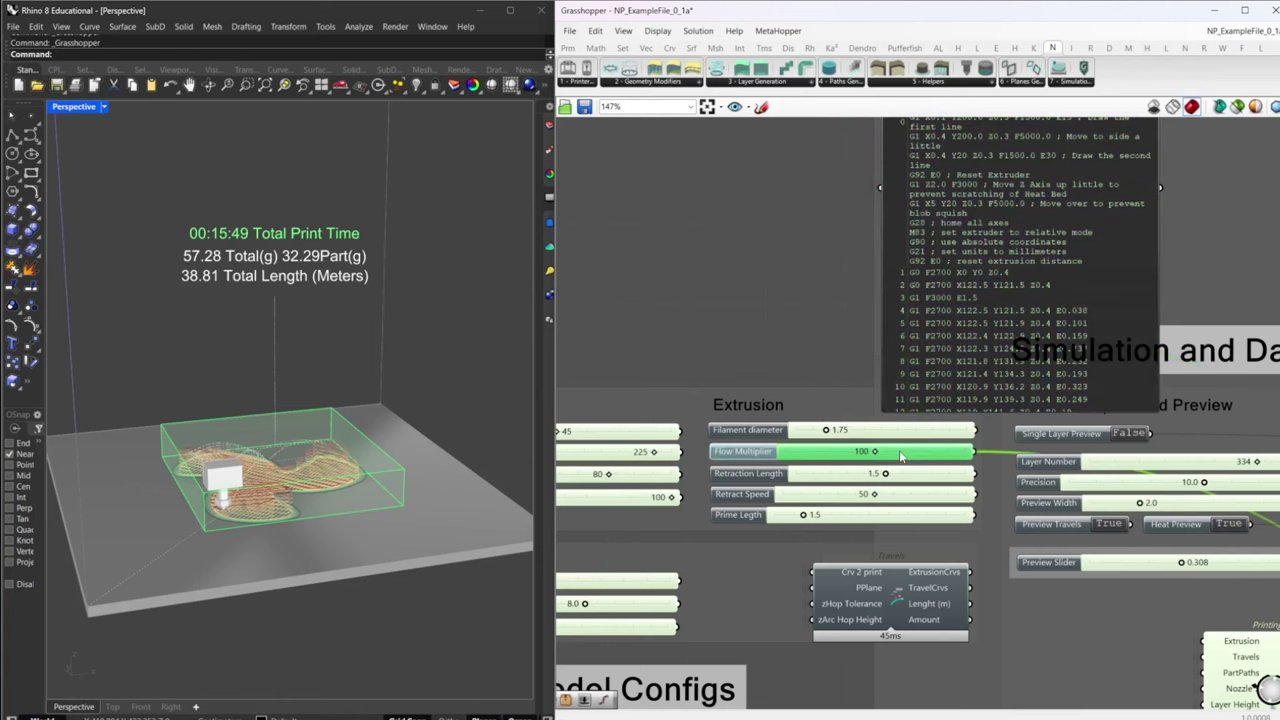
- Move the G-code text panel clear of the settings and simulation groups and deselect it
scroll(960, 428, down, 5)
scroll(1008, 442, down, 2)
right_drag(1008, 442, 752, 446)
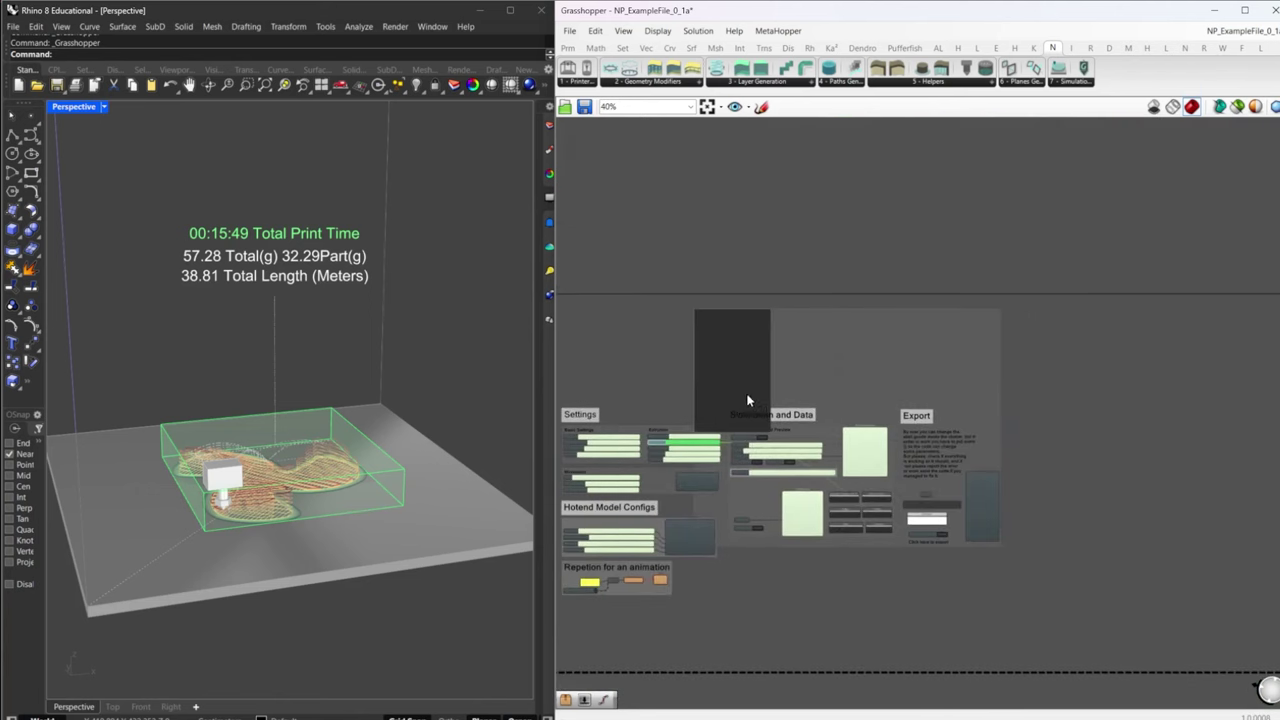
drag(747, 382, 1072, 514)
click(1066, 392)
- Inspect the connections of the Travels component in the Movement group and of the Hotend Model component
right_drag(745, 462, 943, 453)
scroll(911, 469, up, 4)
click(894, 472)
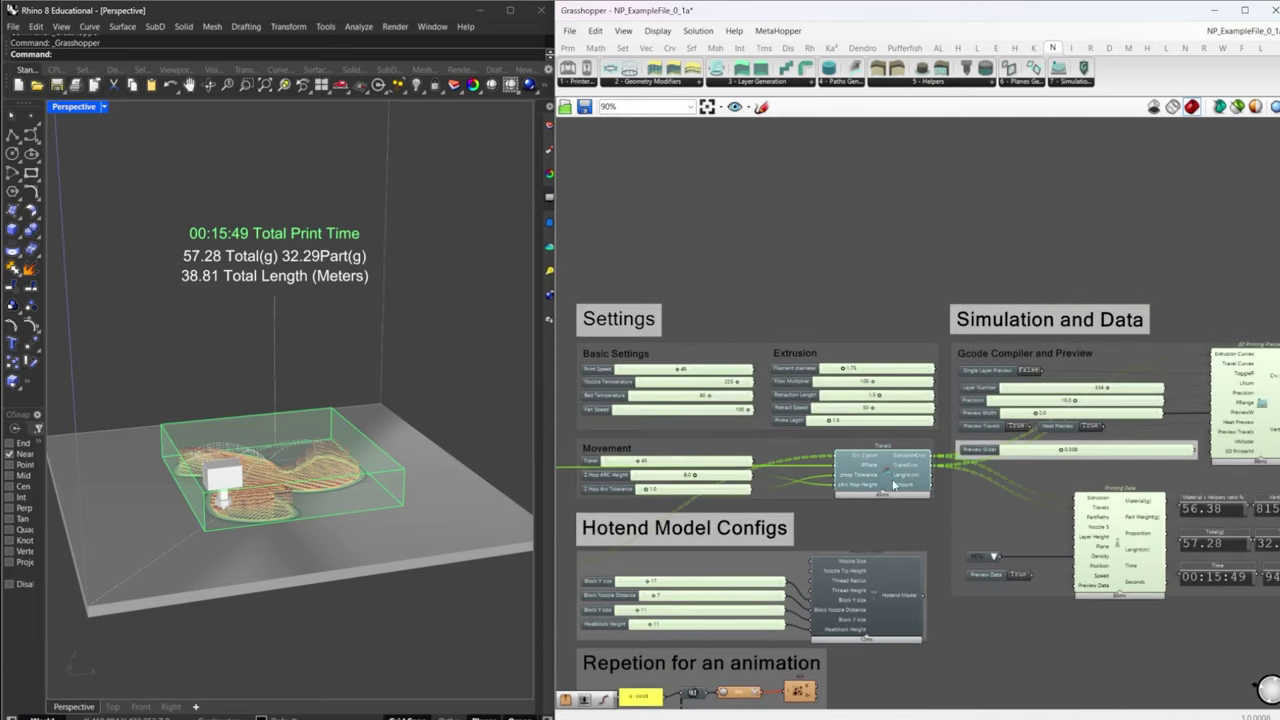
right_drag(907, 611, 861, 517)
click(815, 511)
right_drag(775, 570, 839, 503)
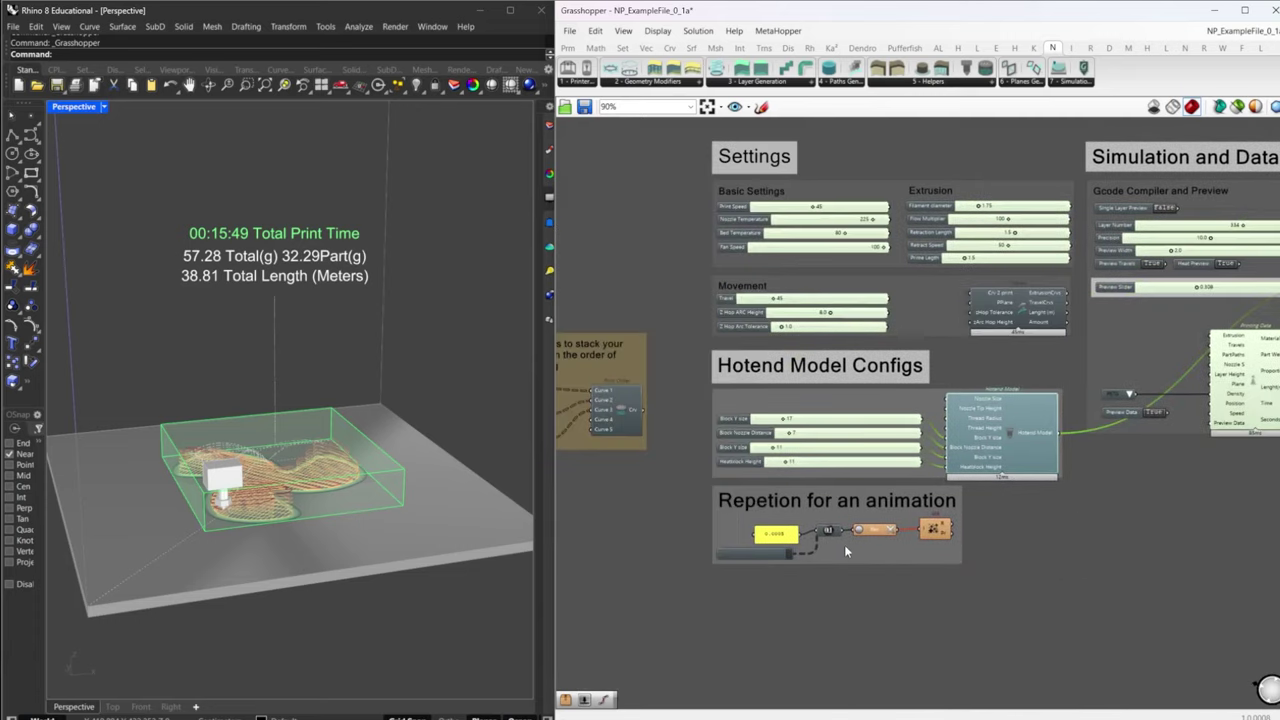
- Examine the recorder loop in the "Repetion for an animation" group and its final M4 component
scroll(840, 538, up, 4)
right_drag(584, 442, 796, 449)
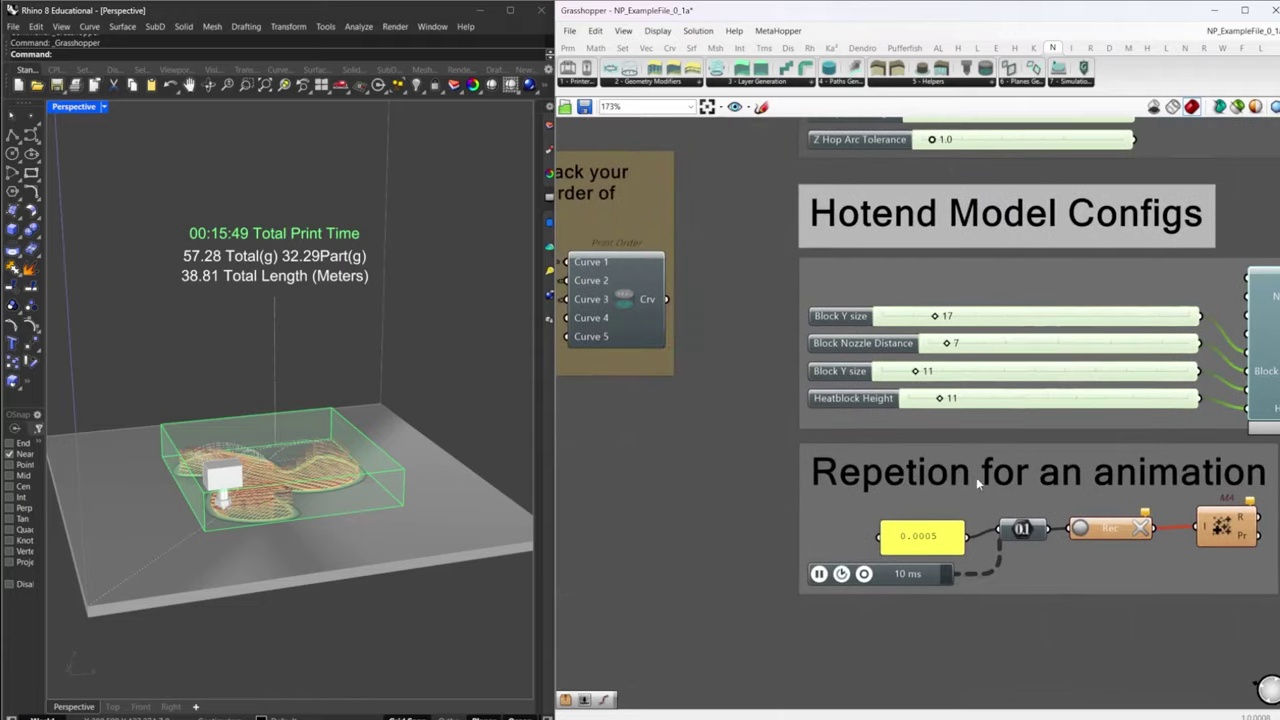
scroll(947, 476, down, 3)
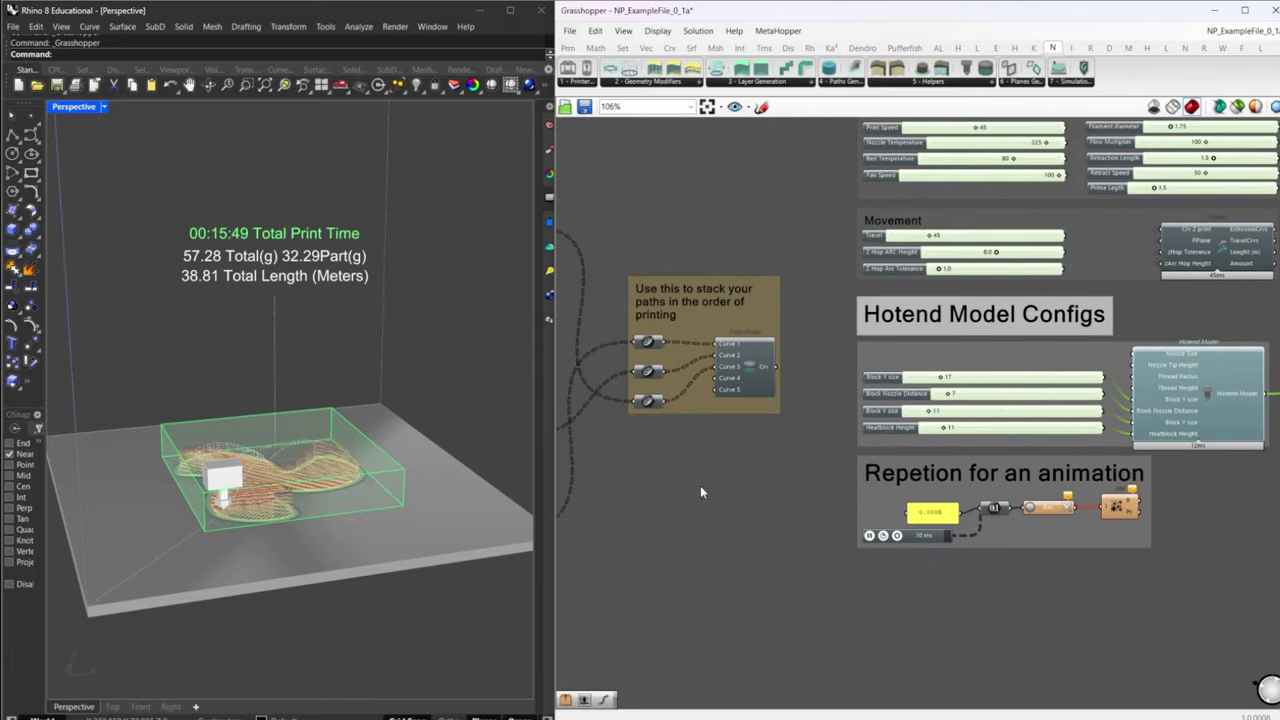
right_drag(1187, 516, 1124, 532)
right_drag(285, 464, 305, 471)
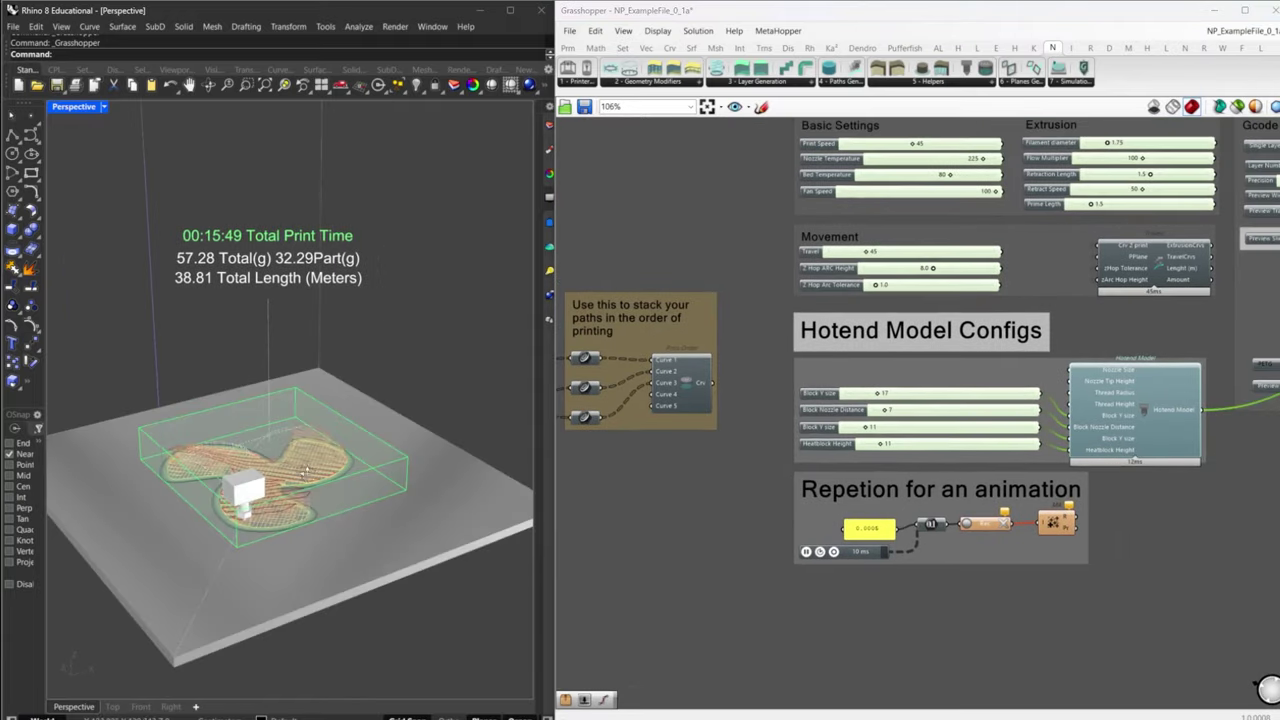
right_drag(1065, 424, 931, 425)
click(930, 521)
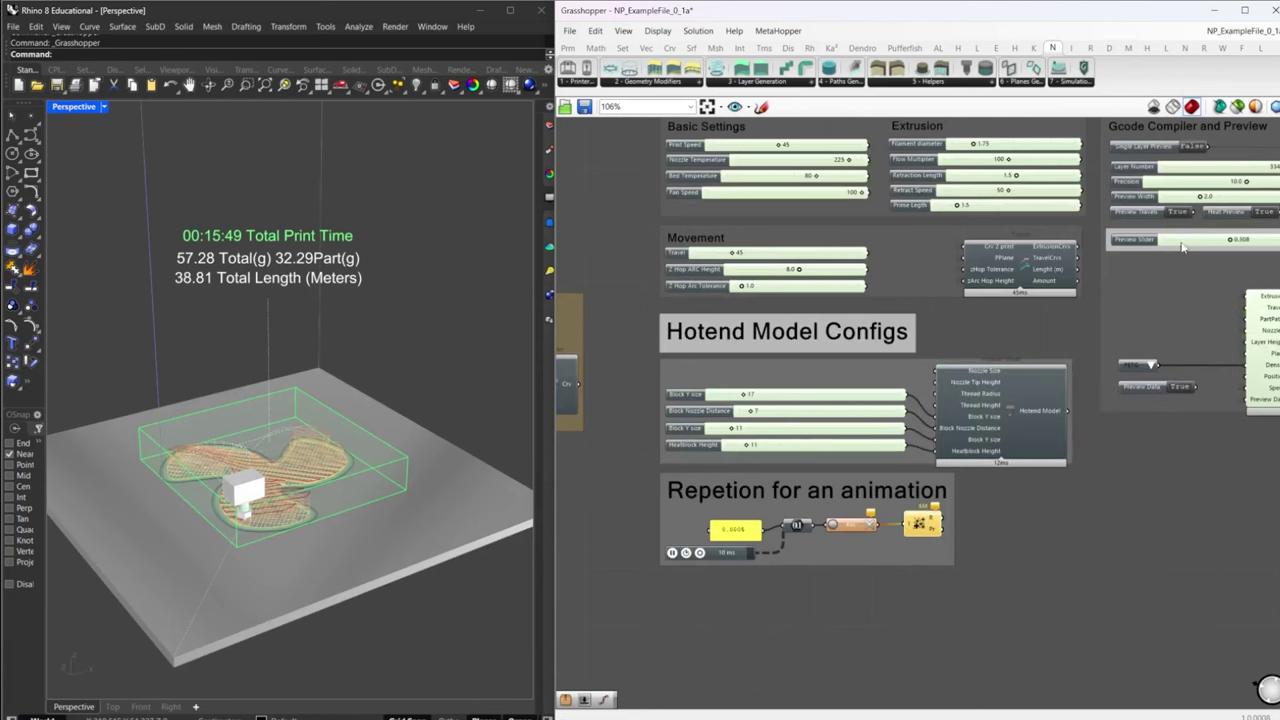
- Turn the Preview Data toggle off and back on to check the print data text in the viewport
right_drag(1186, 248, 970, 300)
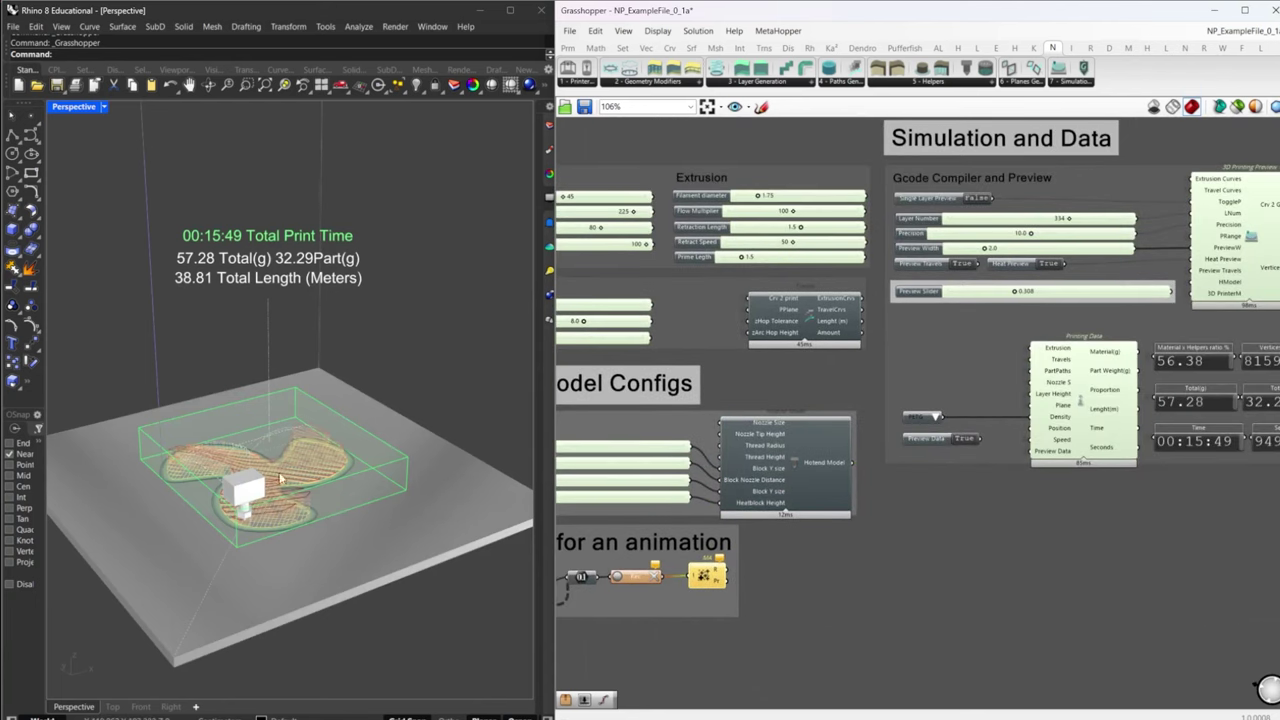
right_drag(281, 480, 528, 432)
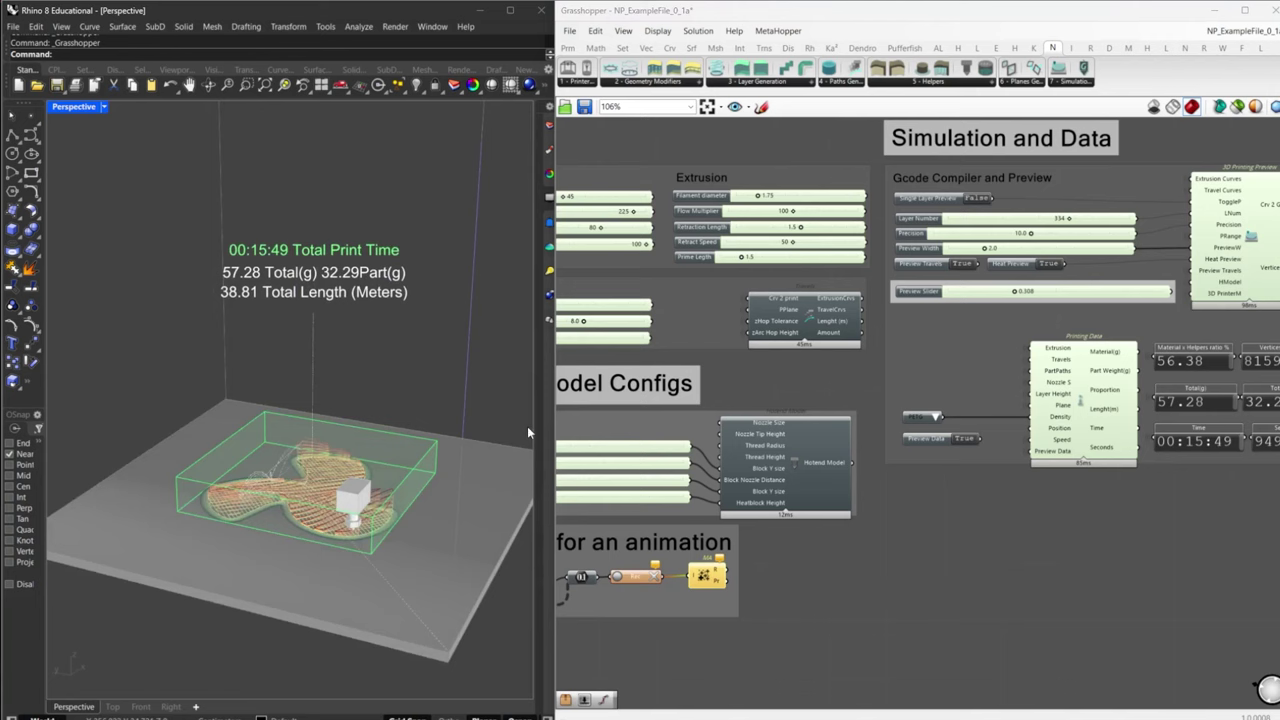
double_click(960, 441)
double_click(963, 443)
- Inspect the Printing Data component's outputs, including the proportion between material and helpers
right_drag(926, 461, 658, 492)
click(814, 457)
mouse_move(831, 428)
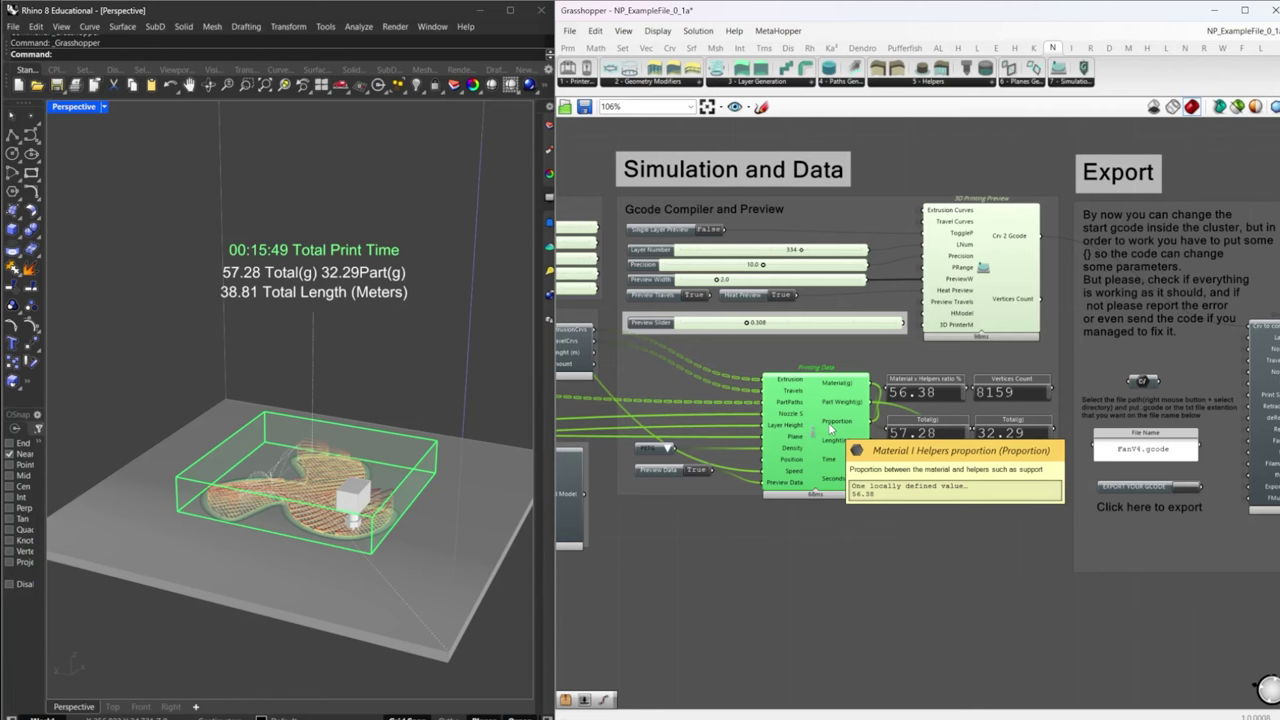
scroll(928, 519, up, 3)
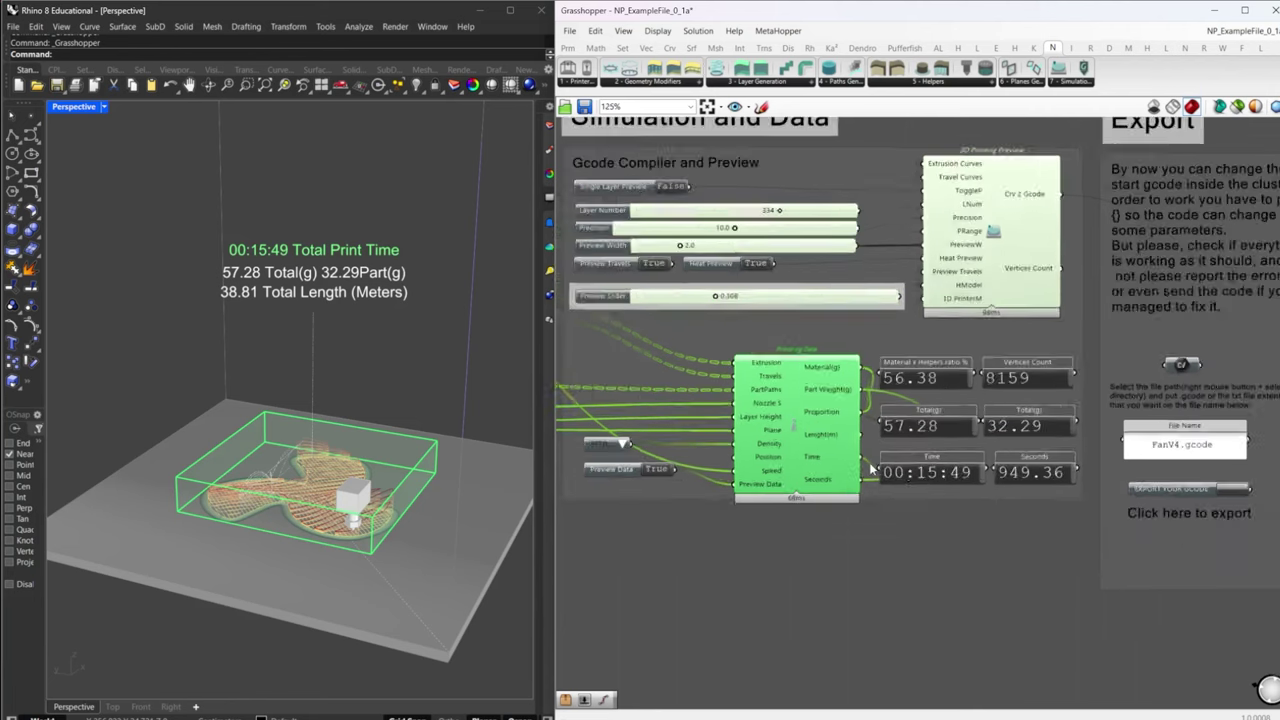
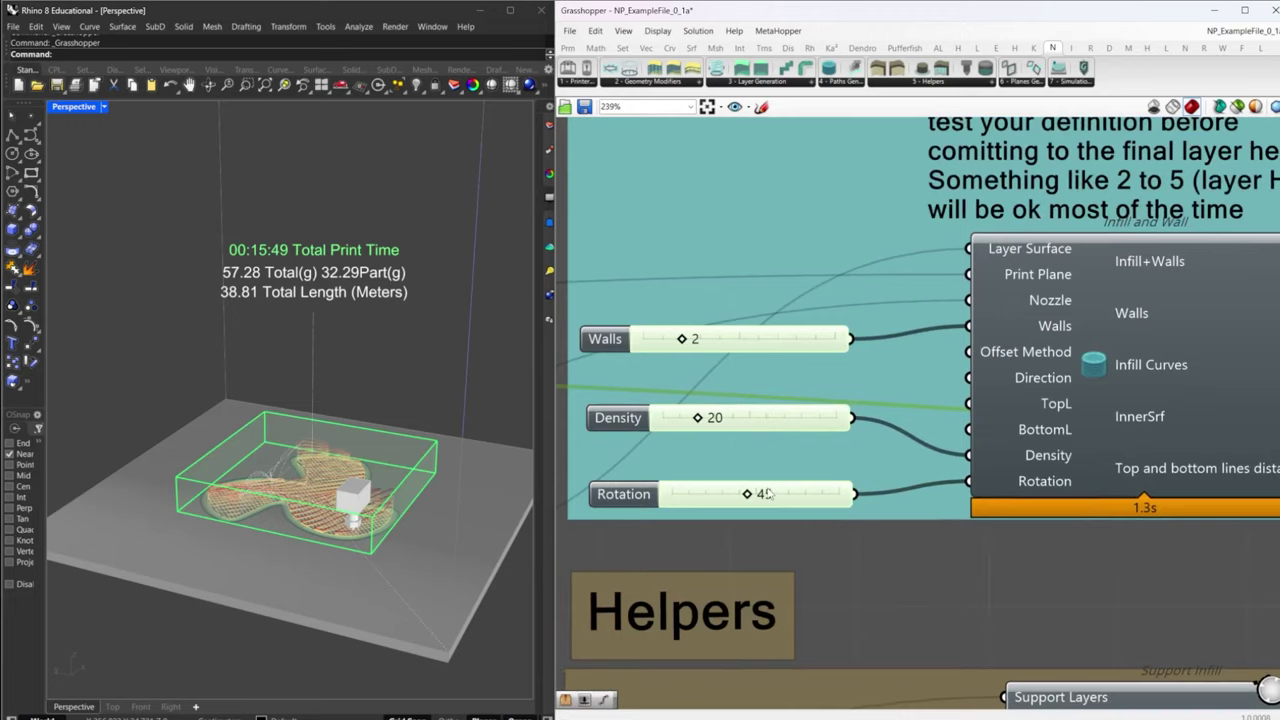
- Set the Rotation of the Infill and Wall component to 60 in the Curve/Paths group
drag(757, 496, 770, 500)
double_click(770, 500)
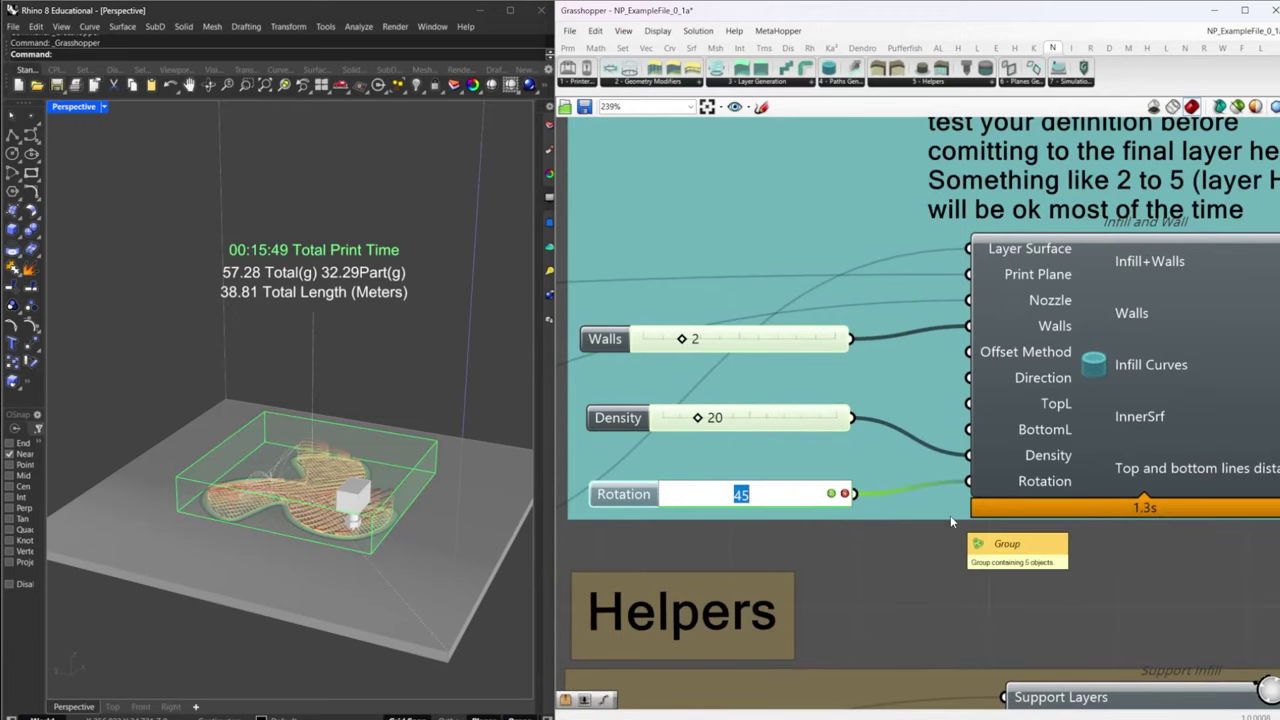
text(60)
key(Return)
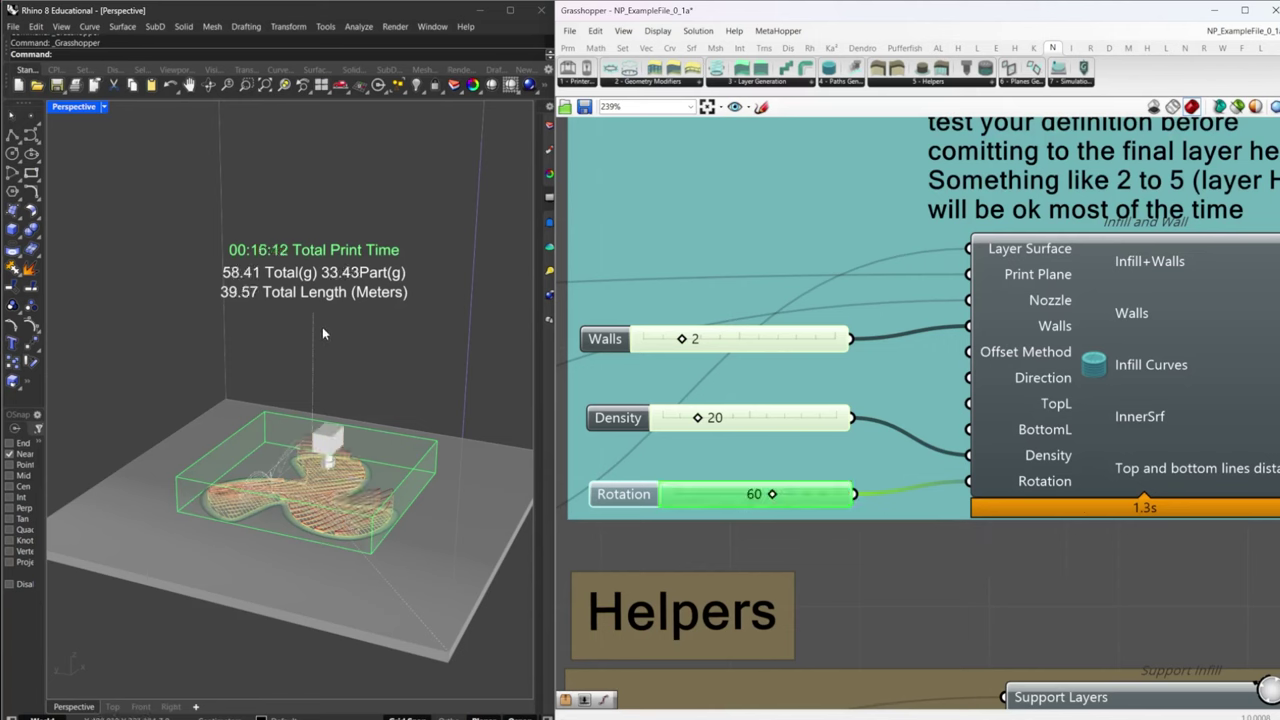
right_drag(322, 330, 338, 330)
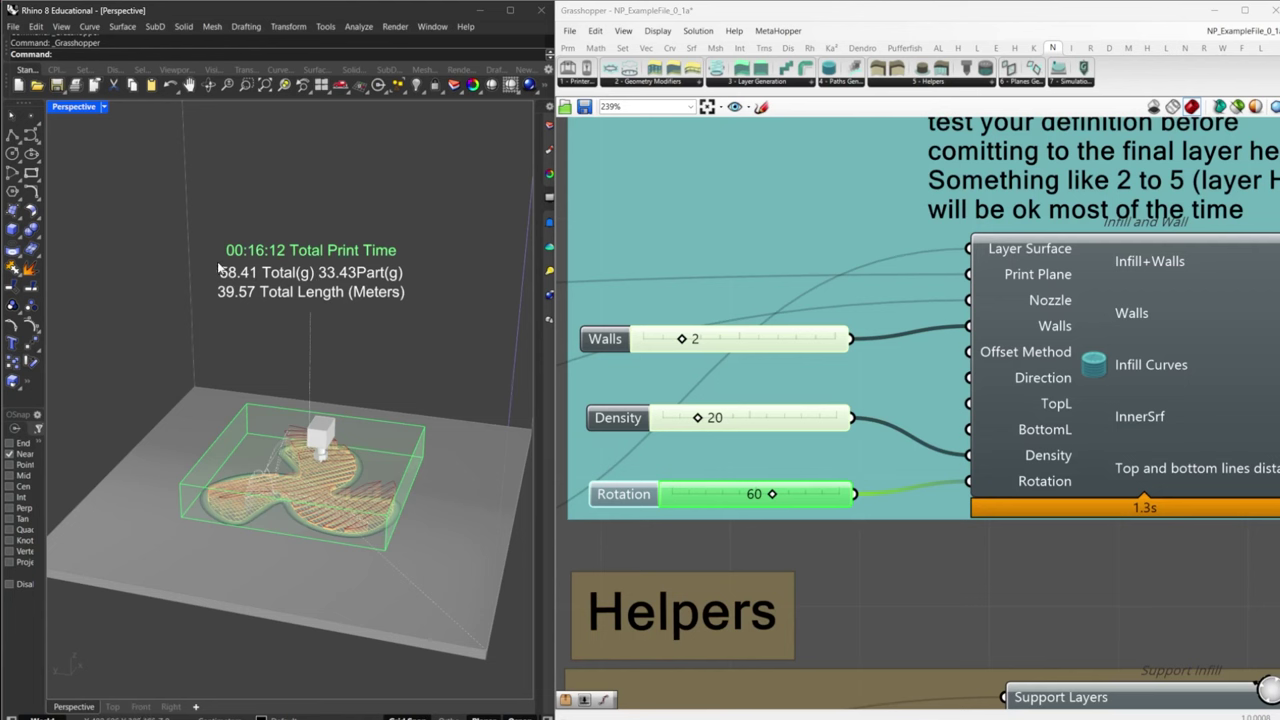
- Enable the Infill and Wall component's geometry preview, inspect the paths up close in the viewport, and disable the preview again
scroll(879, 447, down, 4)
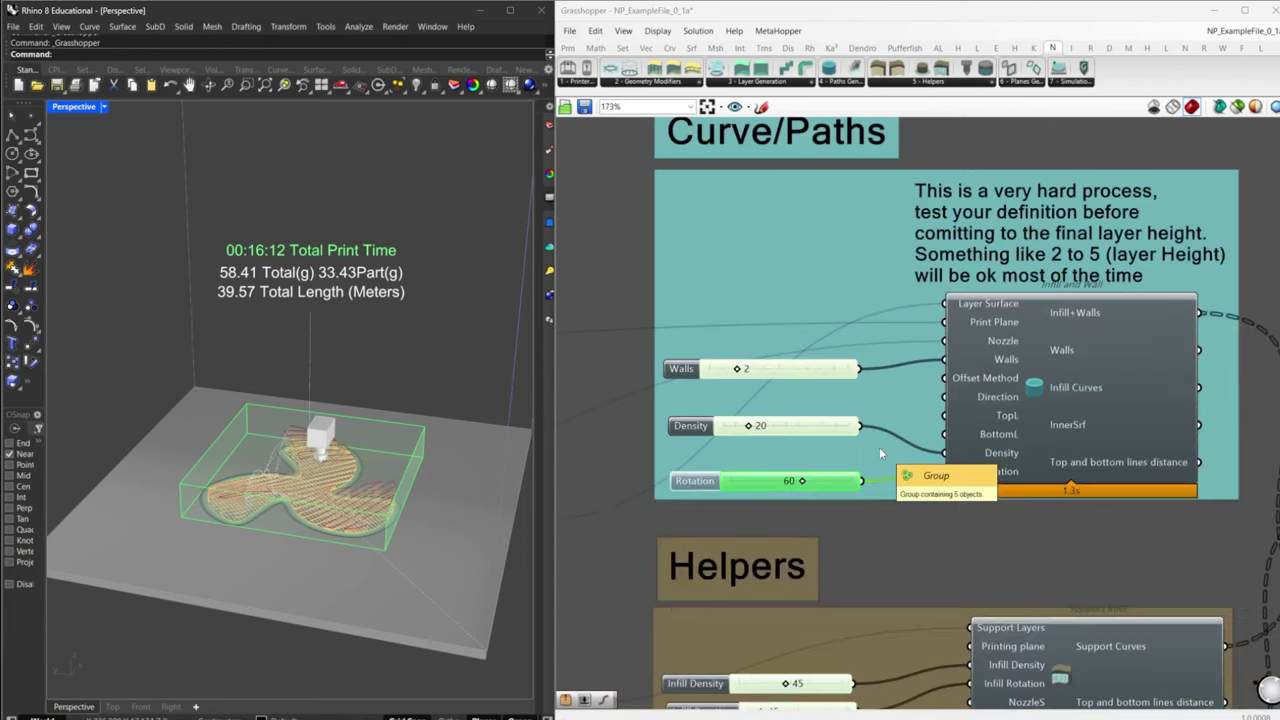
middle_click(990, 400)
click(1017, 371)
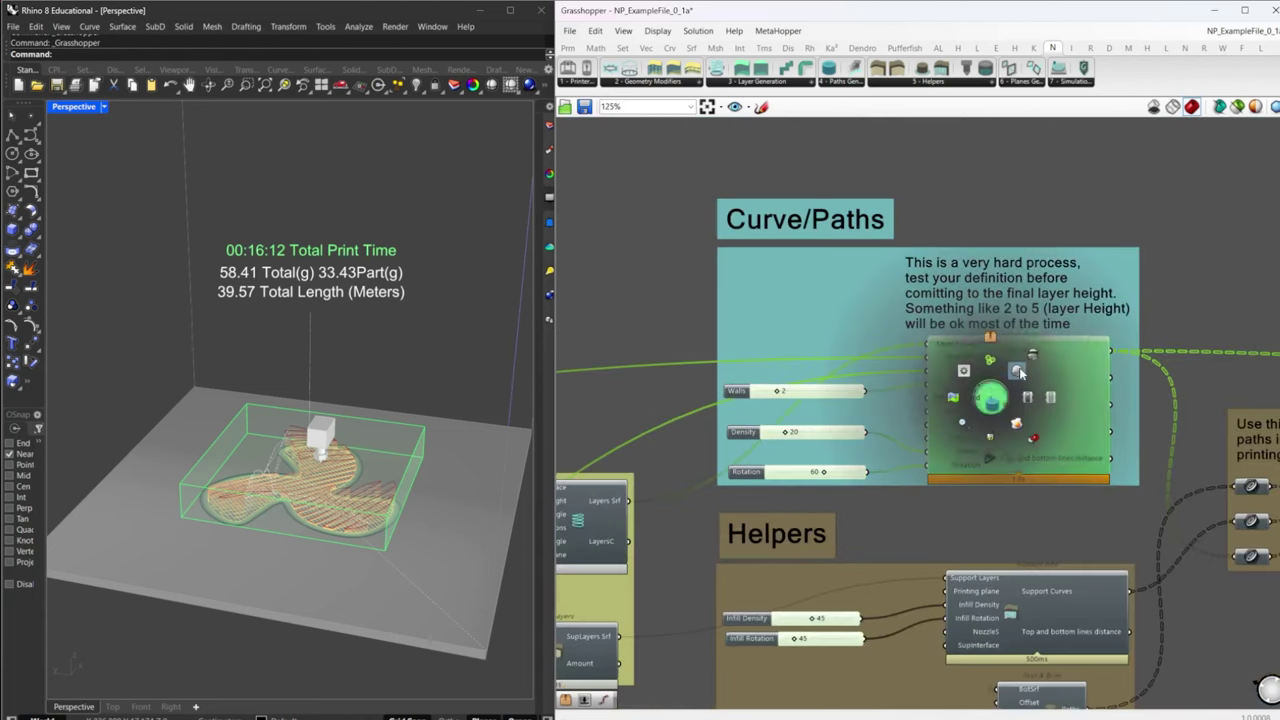
right_drag(296, 444, 388, 371)
scroll(319, 478, up, 6)
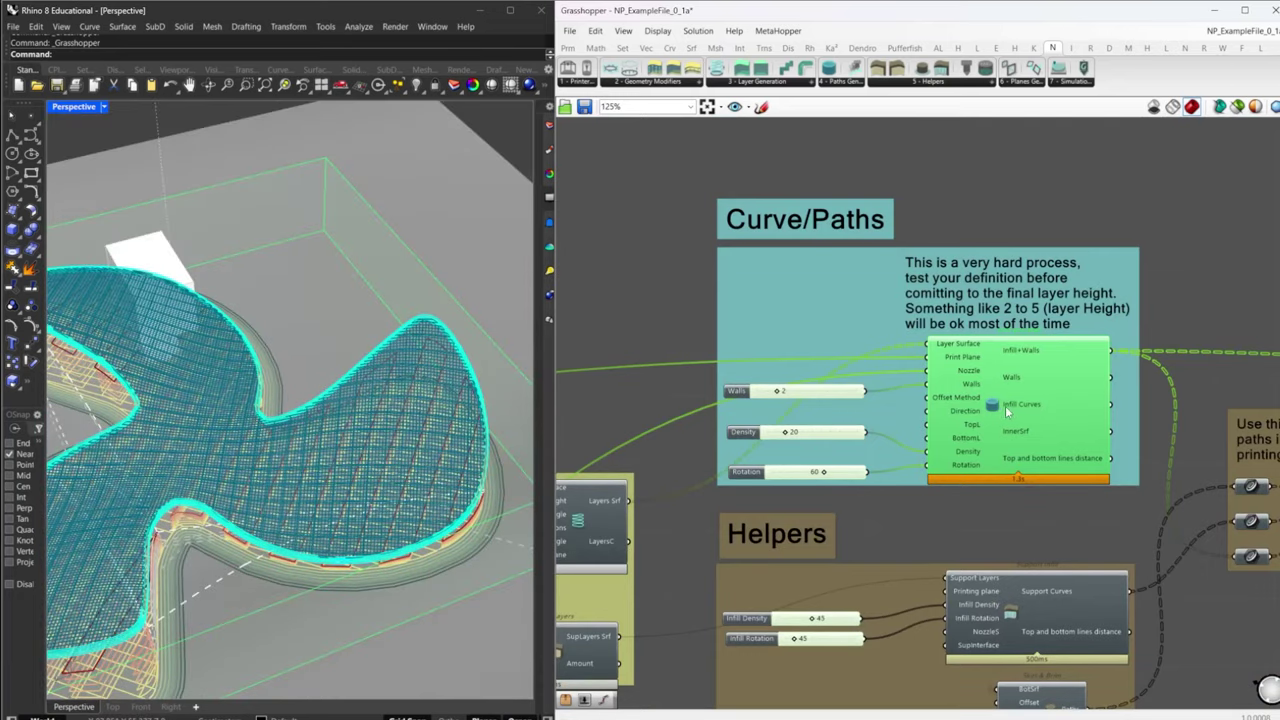
middle_click(1007, 410)
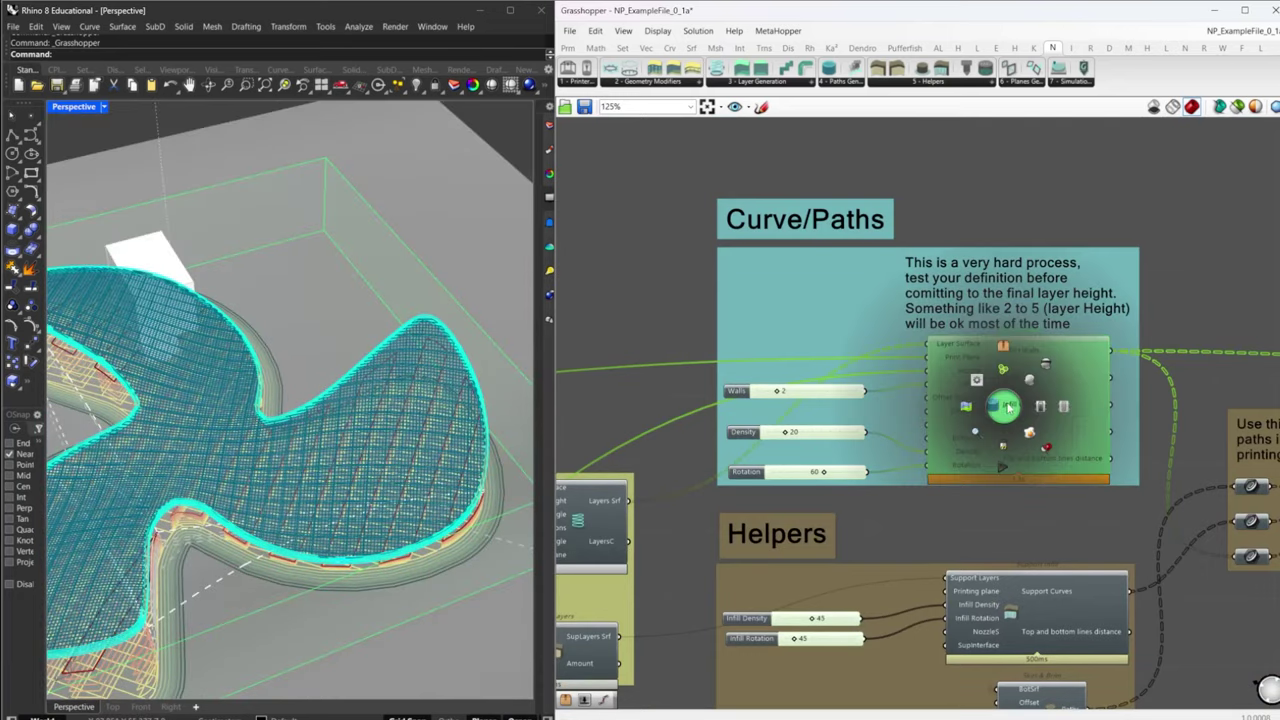
click(1045, 368)
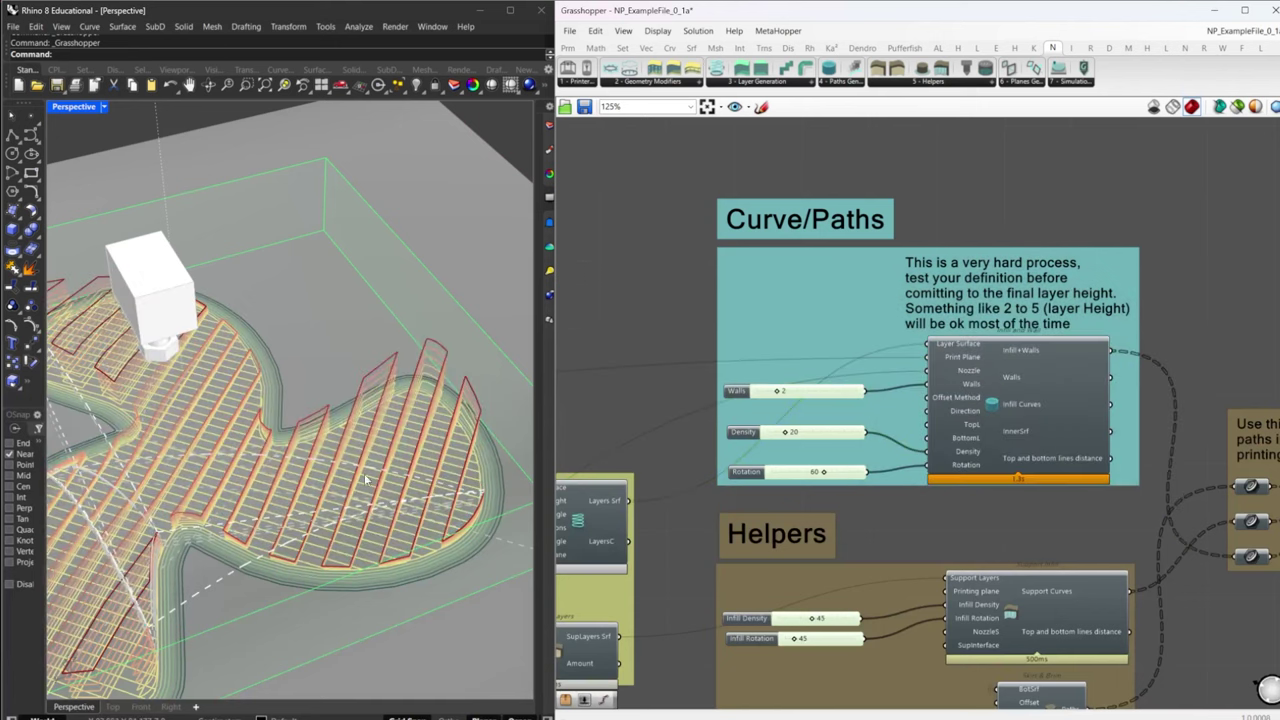
scroll(365, 480, down, 8)
right_drag(365, 480, 295, 475)
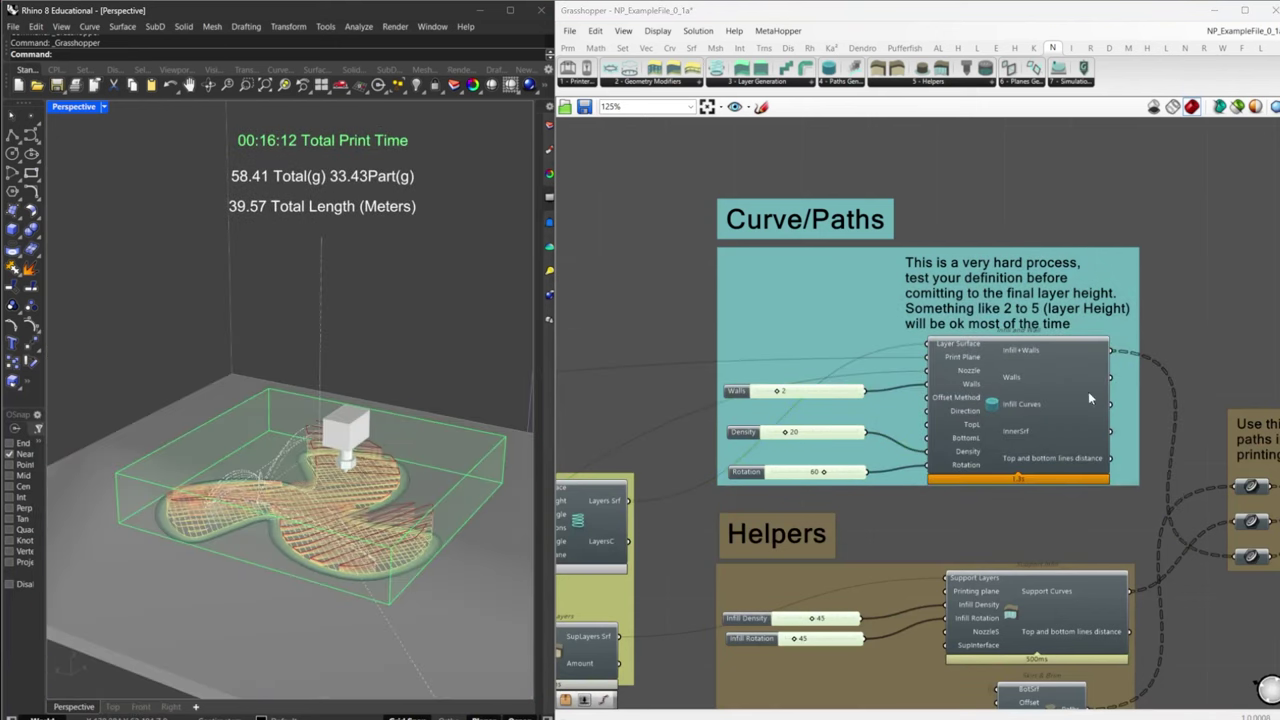
- Review the weight, ratio, vertex count and time readouts of the Printing Data component for the rotated infill
scroll(1088, 398, down, 5)
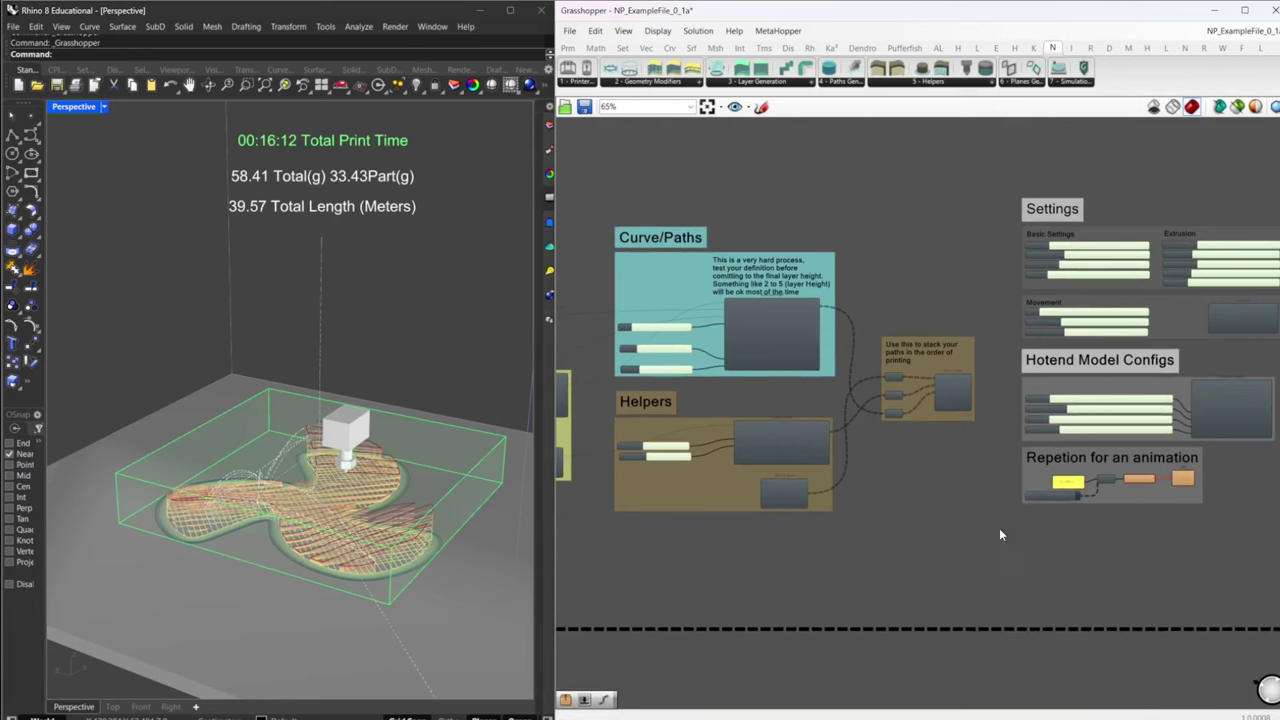
right_drag(1003, 530, 818, 528)
right_drag(1149, 538, 1063, 489)
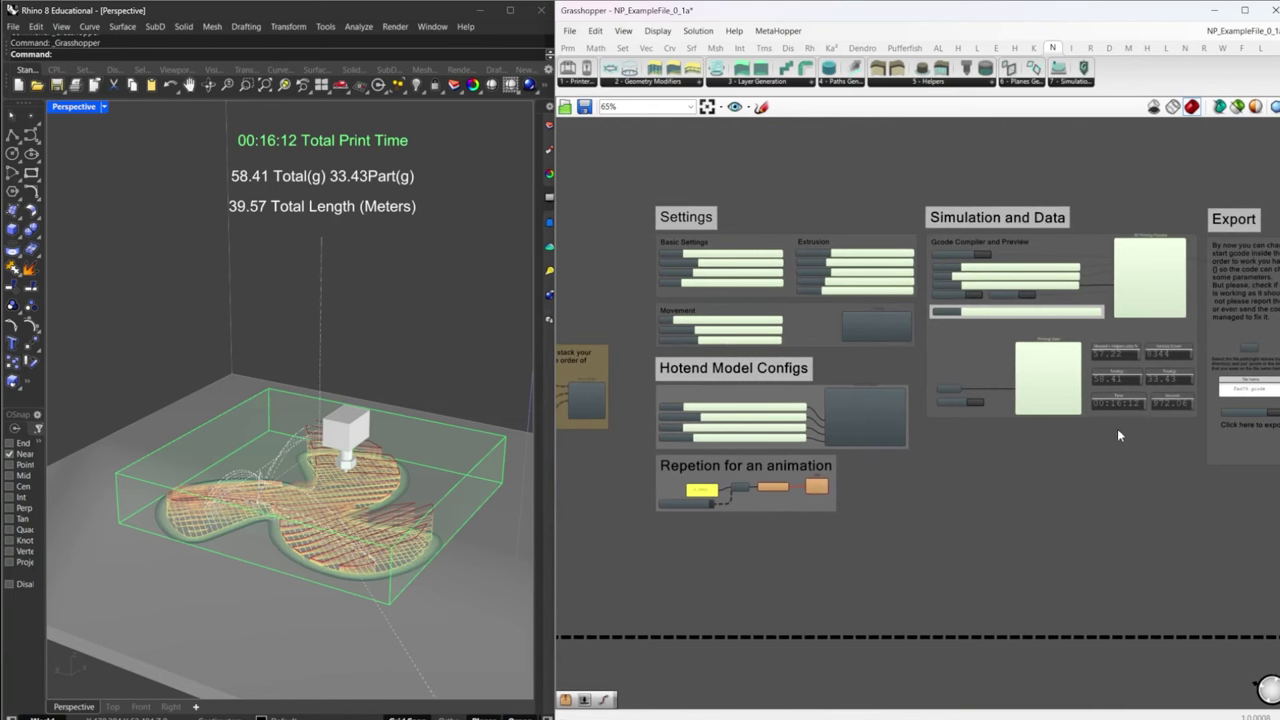
scroll(1070, 400, up, 5)
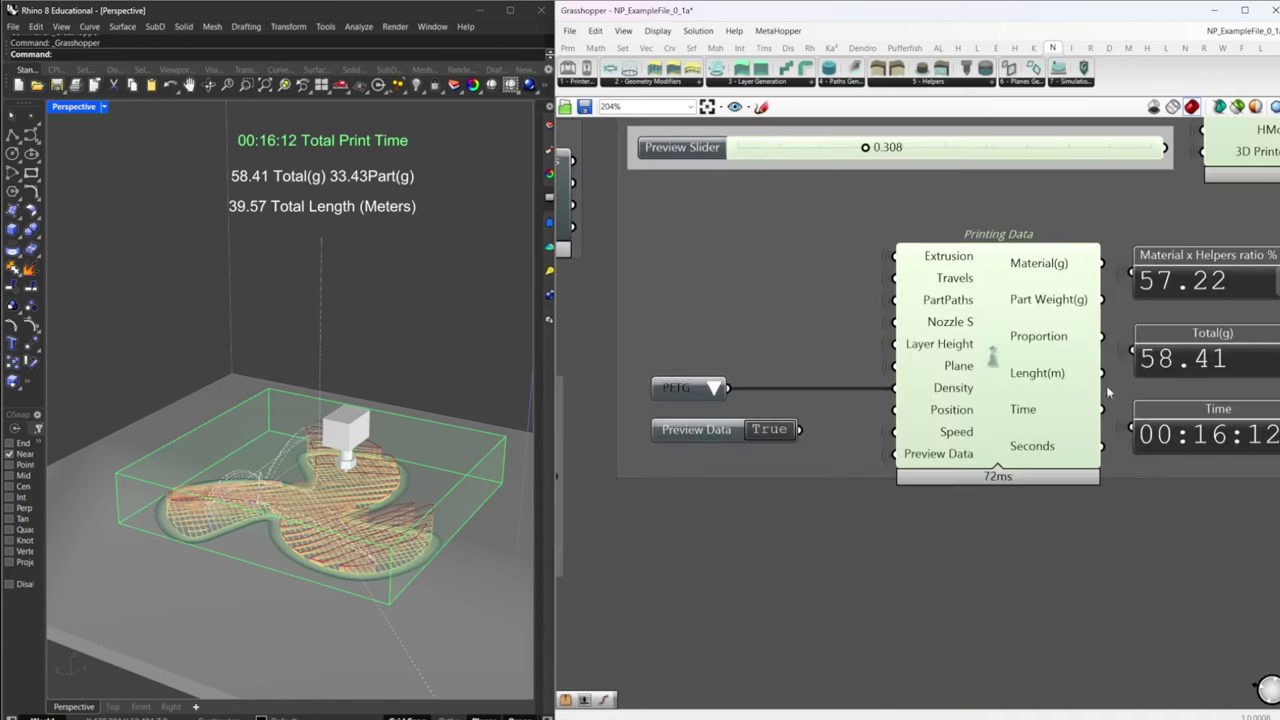
click(828, 400)
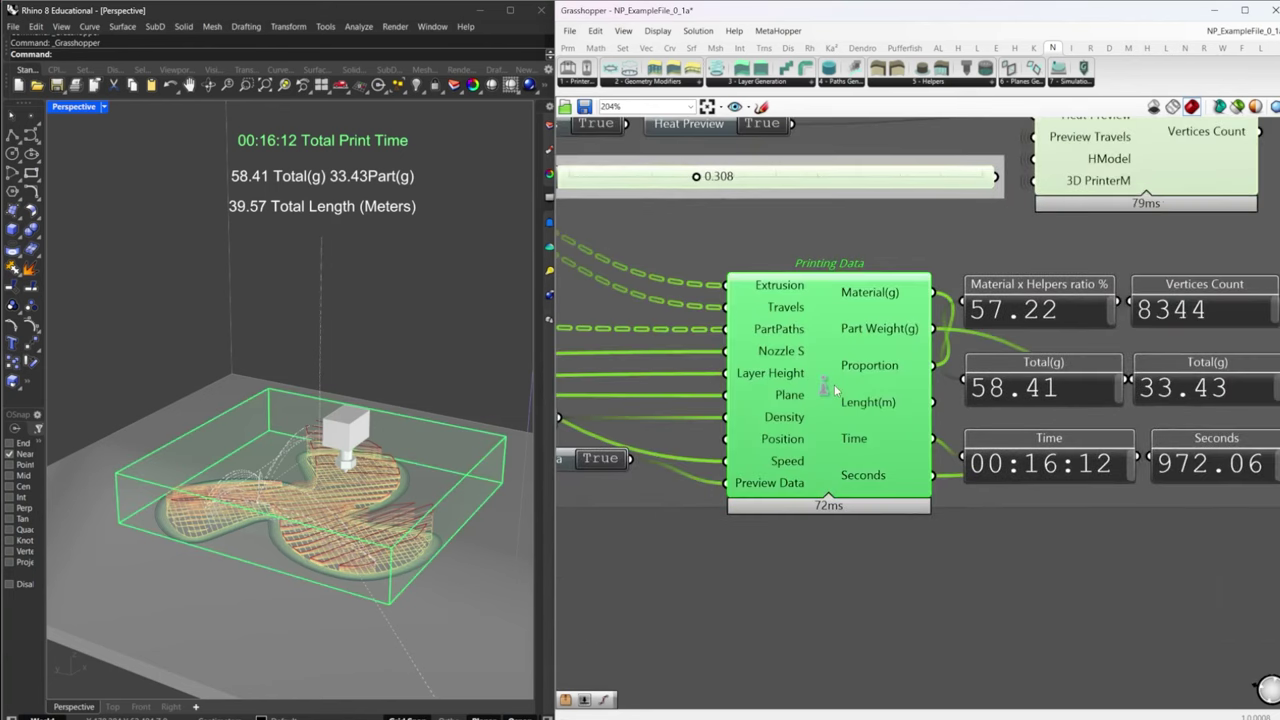
right_drag(896, 407, 785, 393)
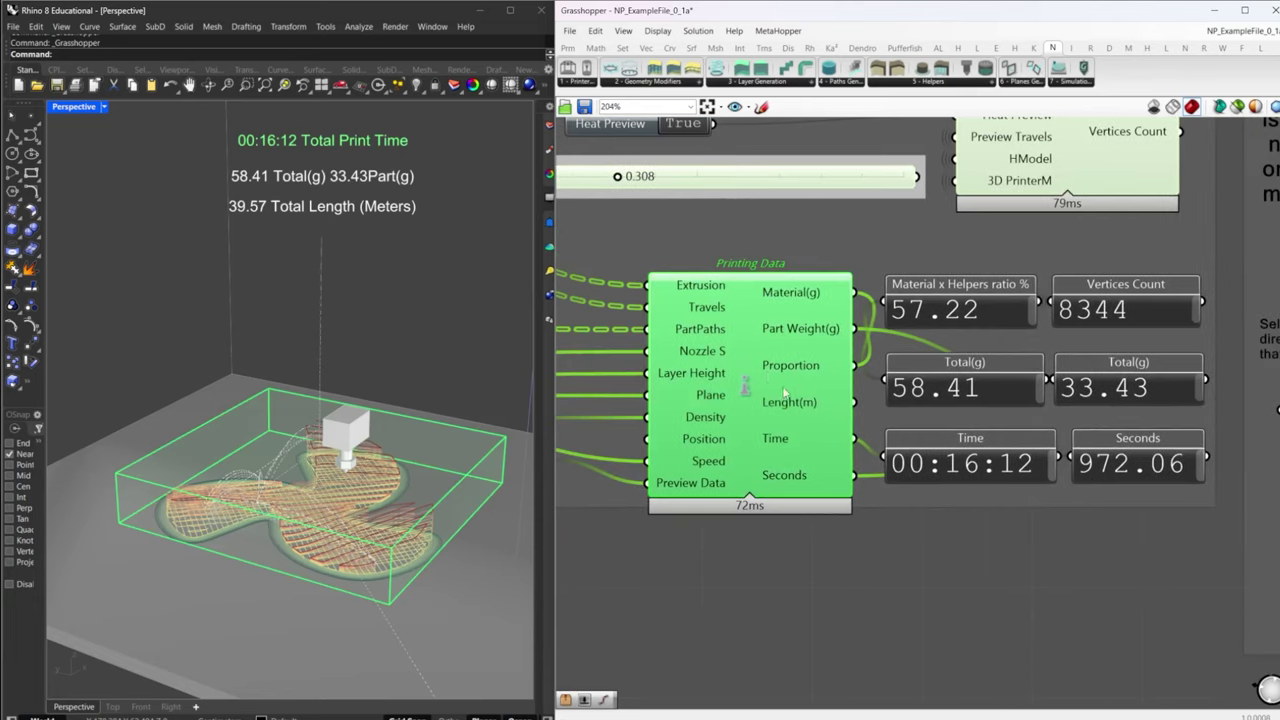
- Inspect the Length output of the Printing Data component and clear the component's selection
mouse_move(785, 393)
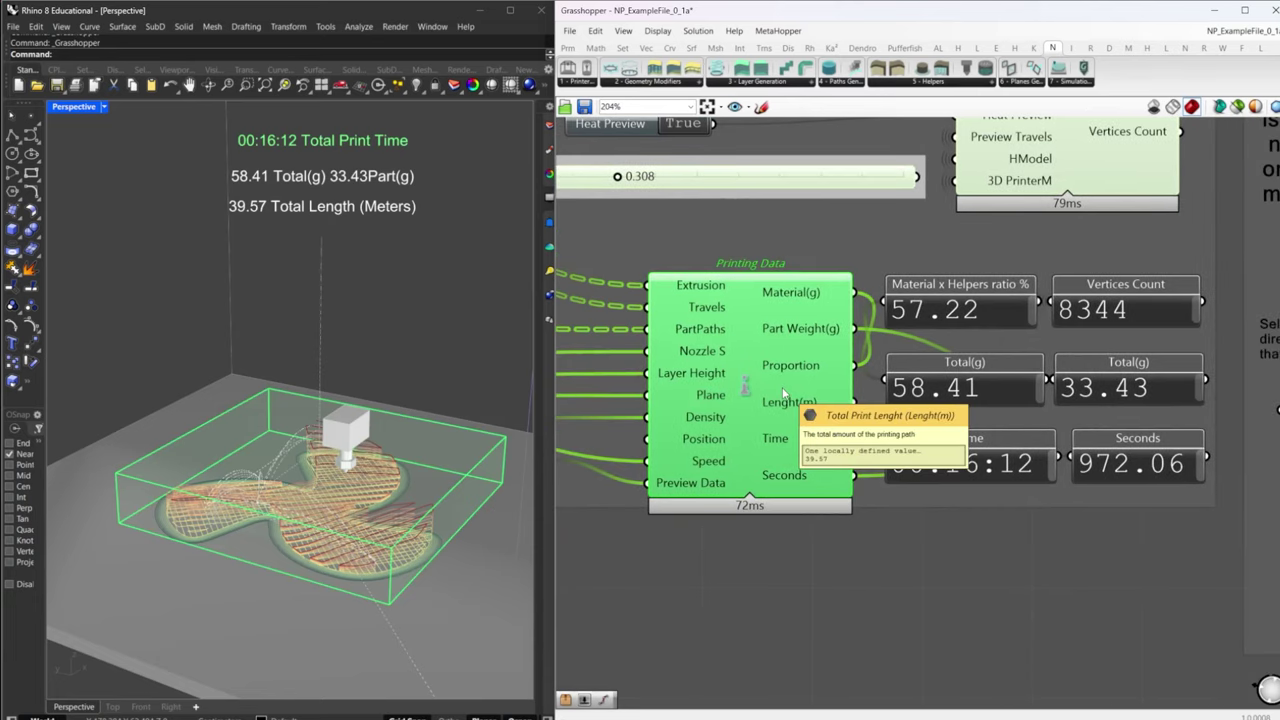
scroll(1125, 598, down, 4)
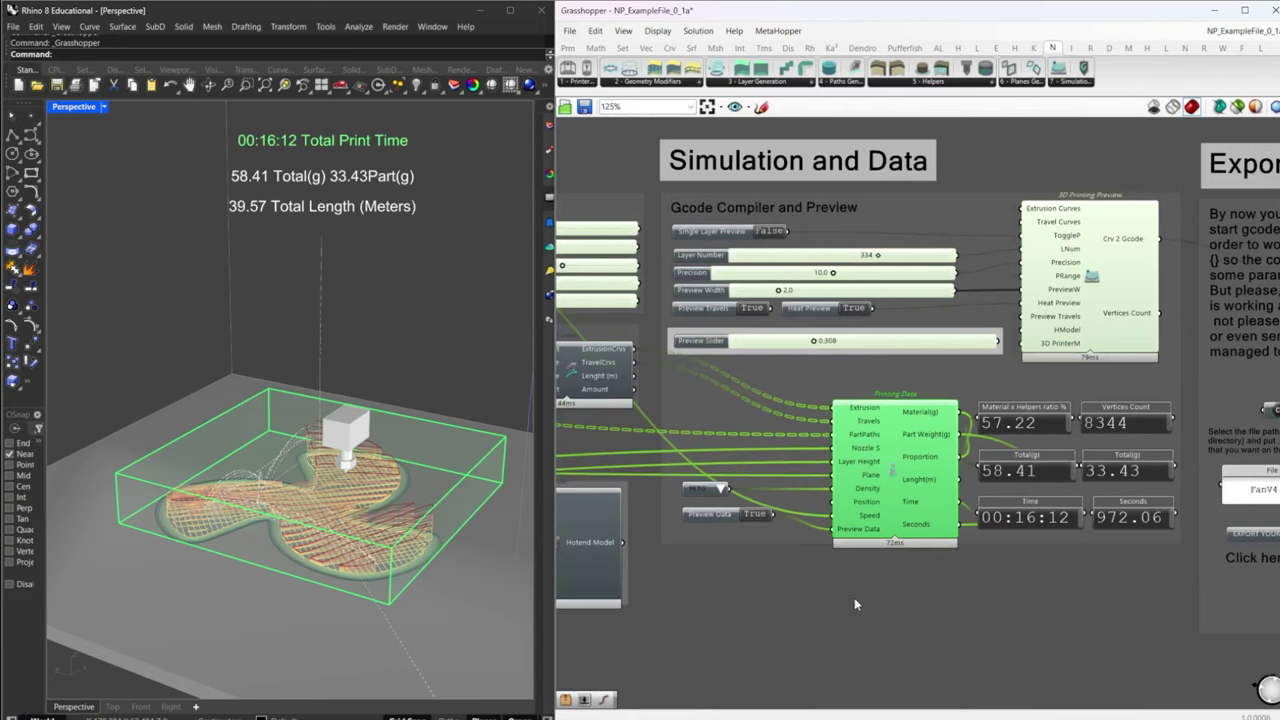
right_drag(855, 604, 876, 612)
click(913, 601)
right_drag(770, 612, 897, 608)
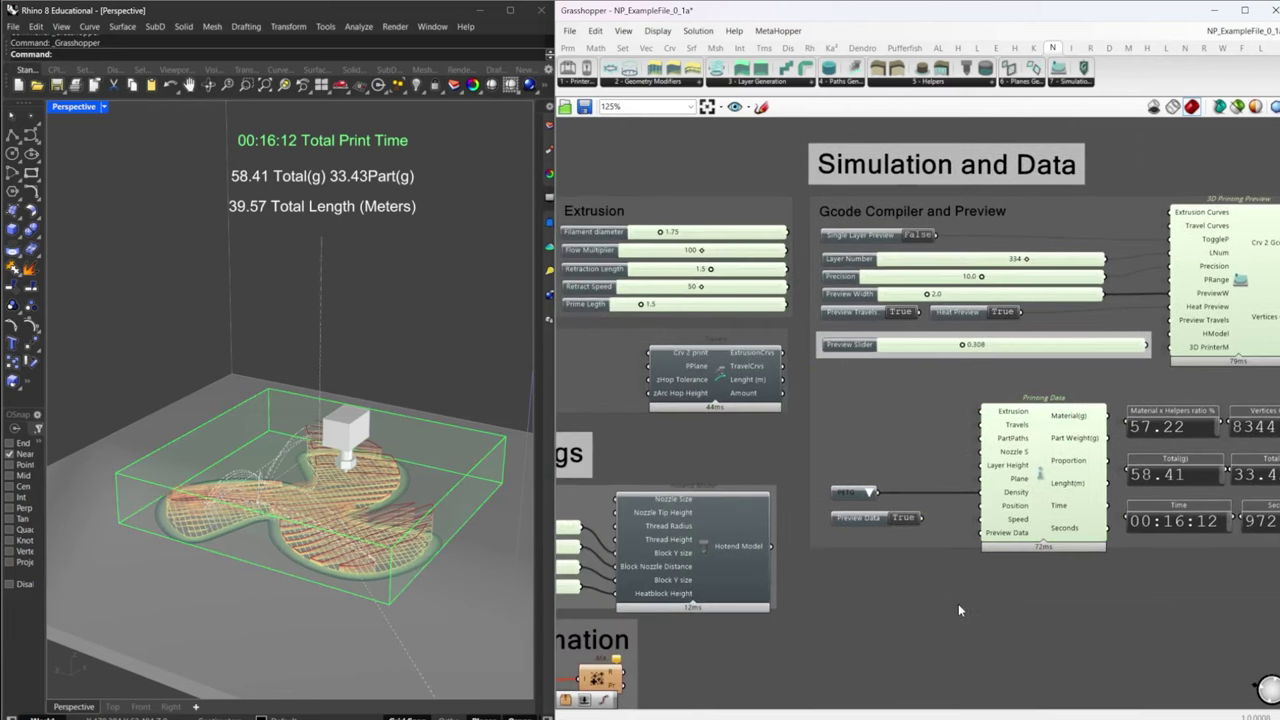
right_drag(1000, 592, 896, 611)
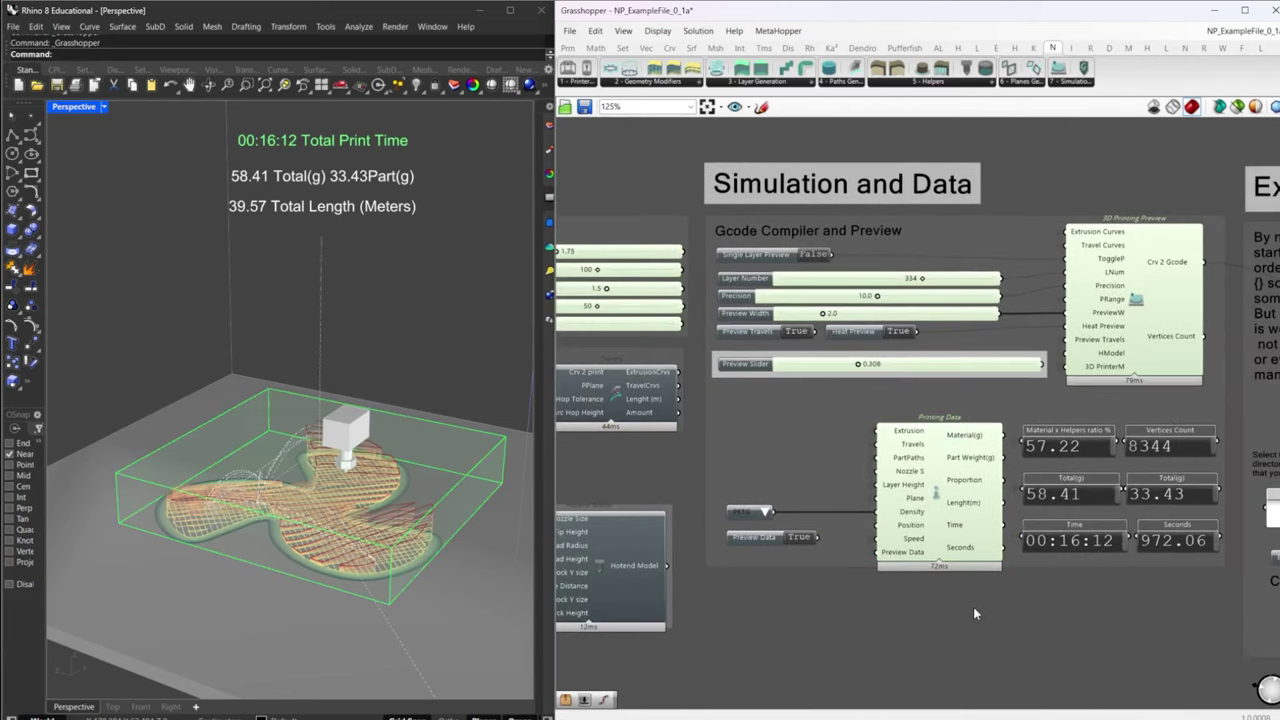
- Disable the geometry preview of every component except the Gcode Compiler in the Export group
right_drag(973, 608, 838, 617)
right_drag(1072, 560, 740, 568)
scroll(970, 536, down, 2)
right_drag(670, 550, 887, 519)
right_drag(1066, 492, 798, 477)
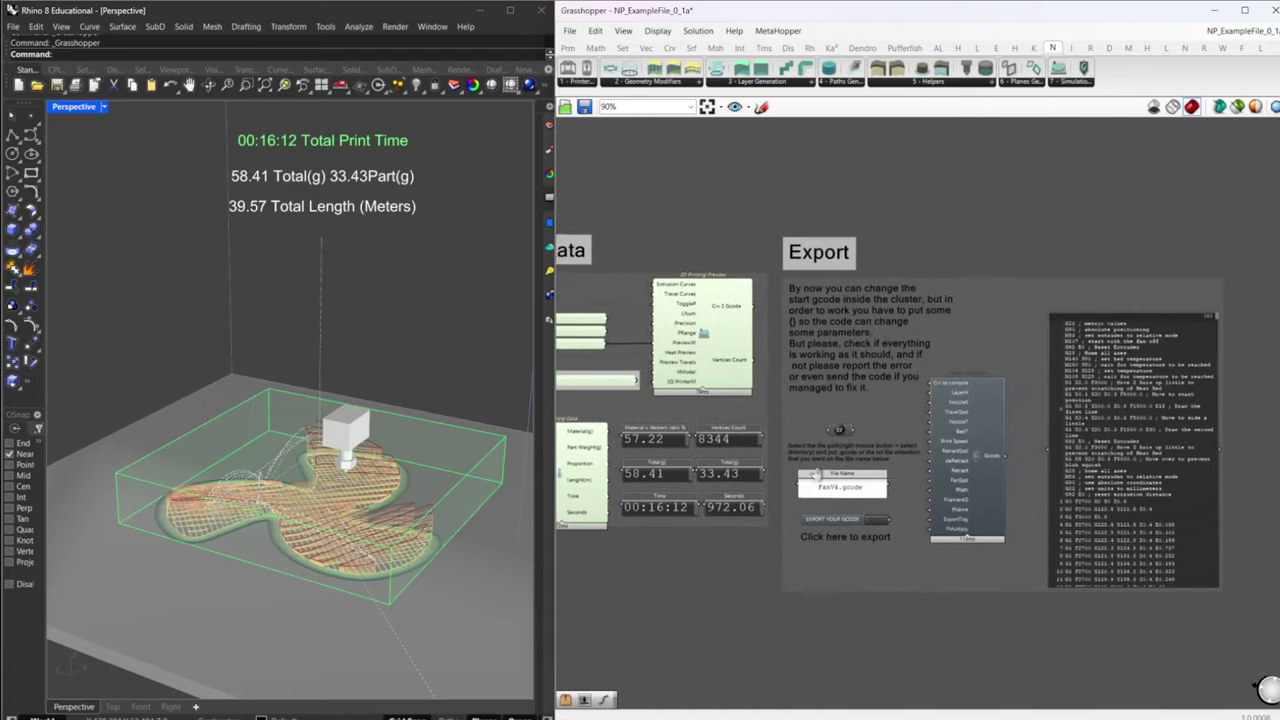
click(966, 477)
key(ctrl+i)
middle_click(966, 476)
click(996, 423)
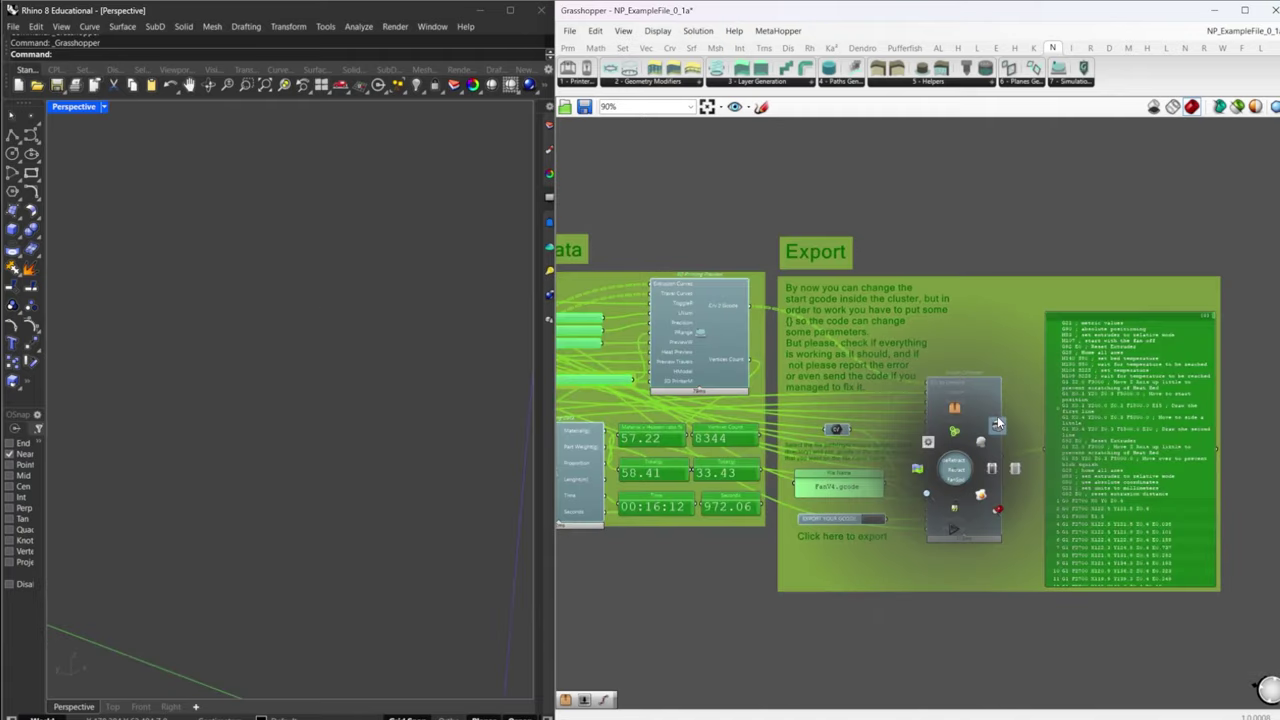
click(978, 228)
click(966, 460)
- Enable the geometry preview of the 3D Printing Preview component again
right_drag(733, 380, 823, 374)
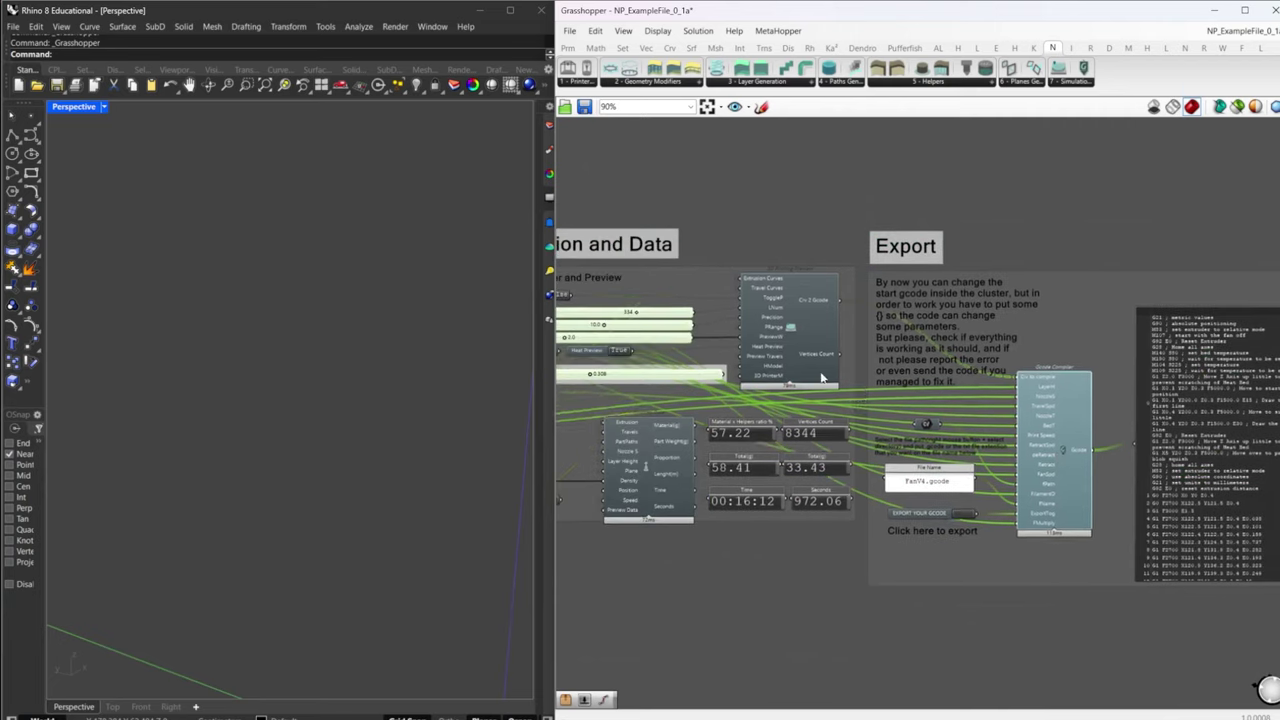
click(810, 332)
middle_click(808, 328)
click(836, 294)
- Open the File Name panel in the Export group to view its text and close it without changes
scroll(1099, 493, up, 4)
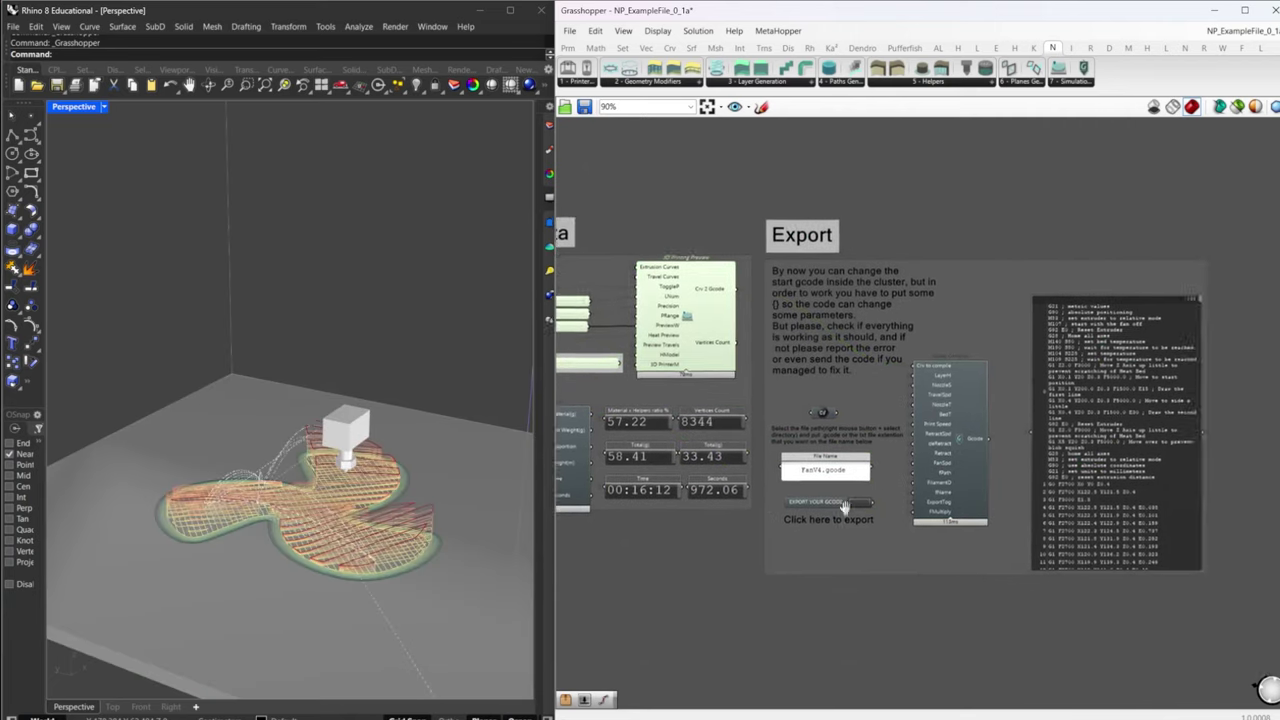
double_click(816, 476)
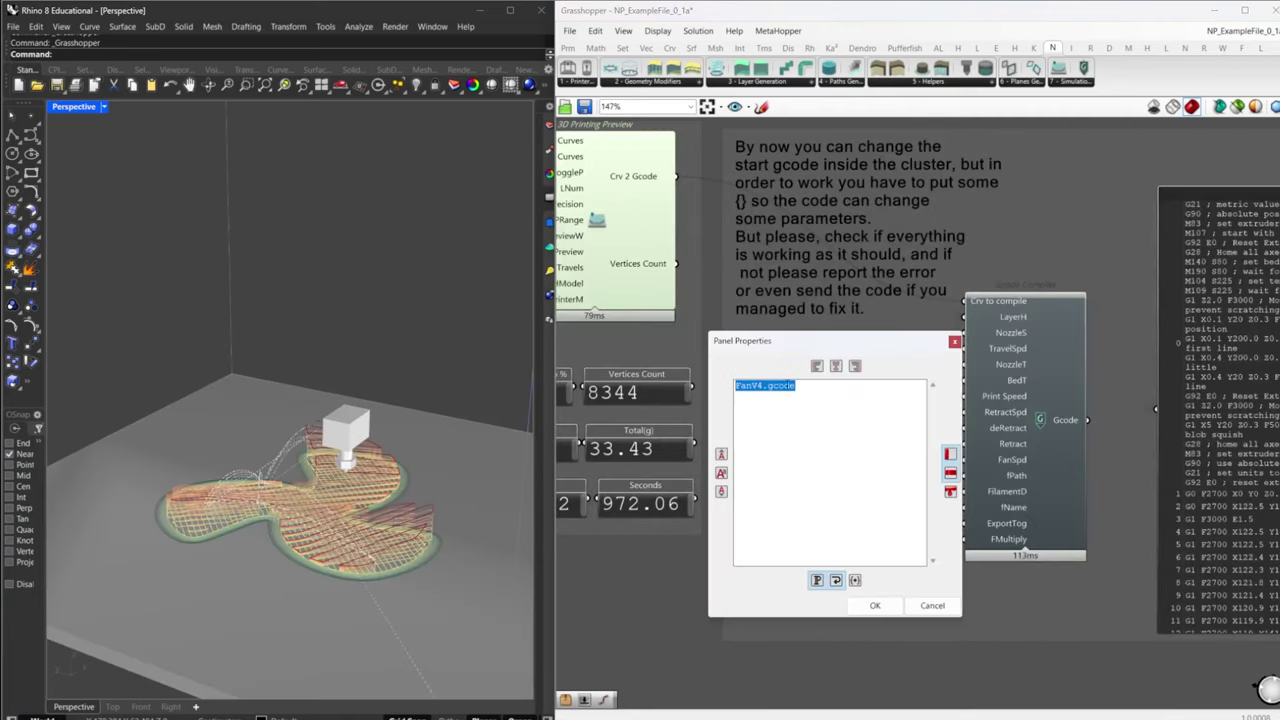
key(Escape)
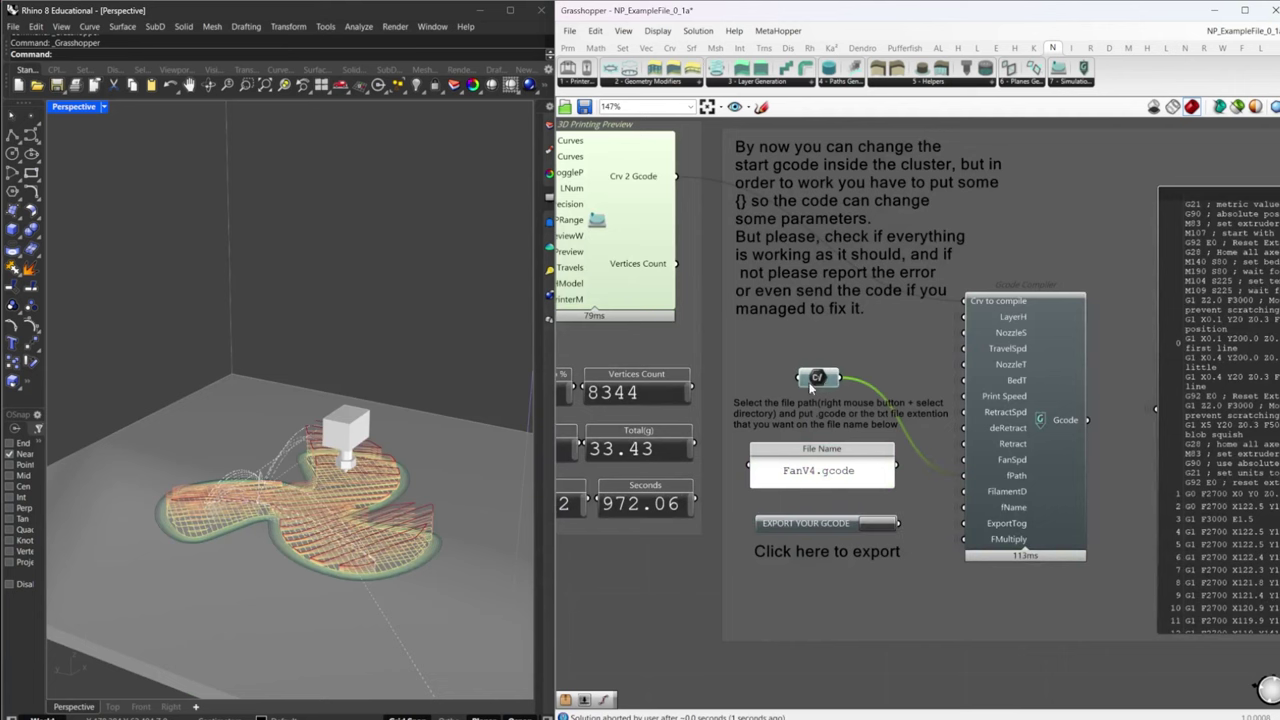
- View the file and directory choosers of the Path parameter in the Export group, and cancel both without selecting anything
right_click(818, 379)
click(921, 526)
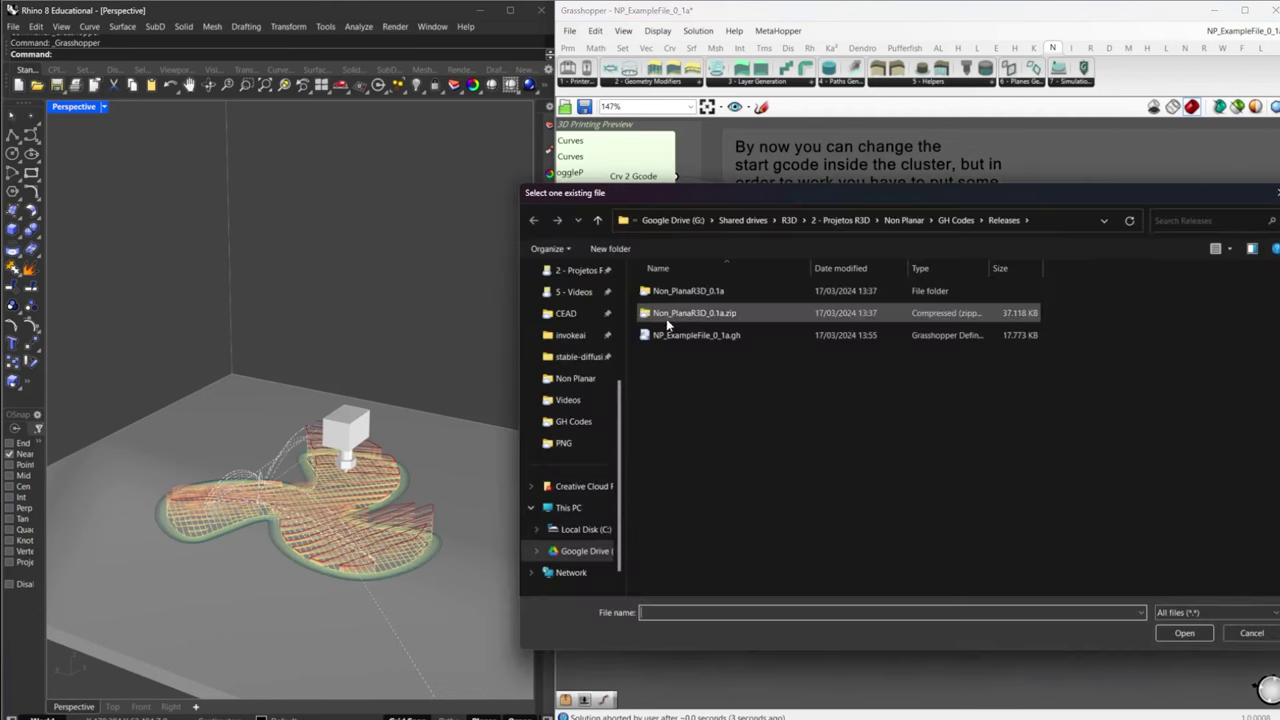
key(Escape)
right_click(818, 379)
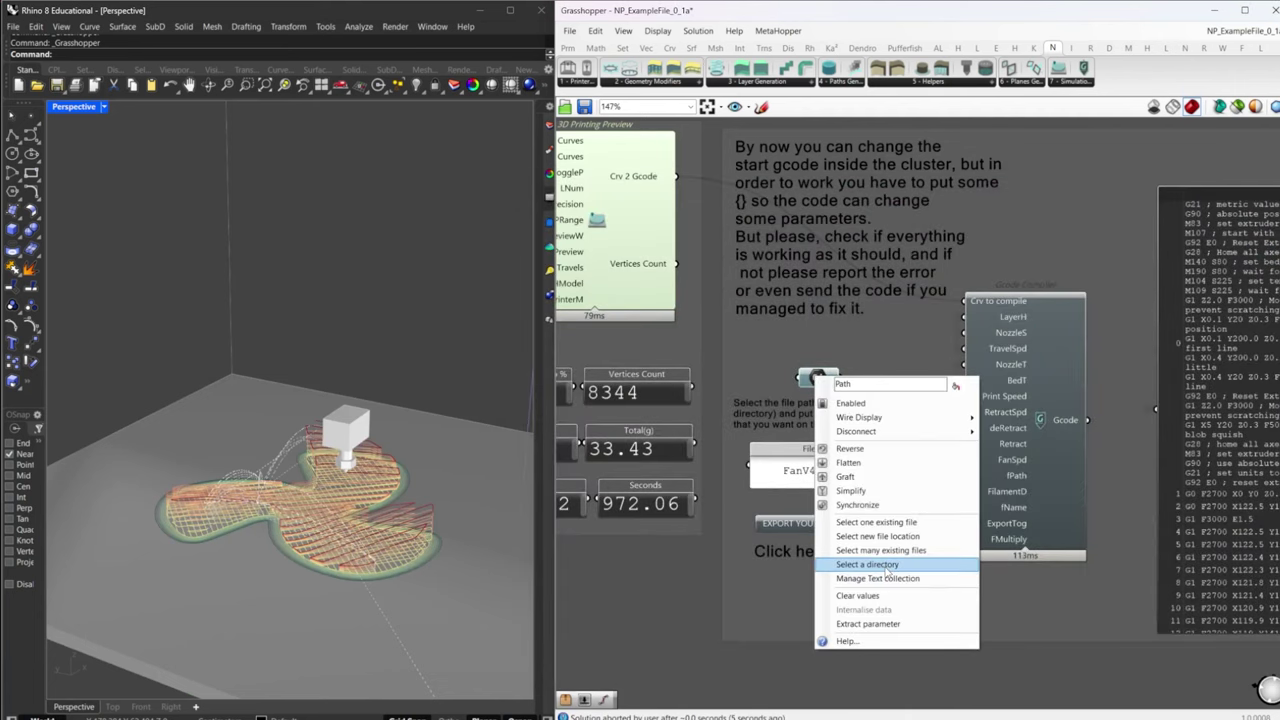
click(852, 563)
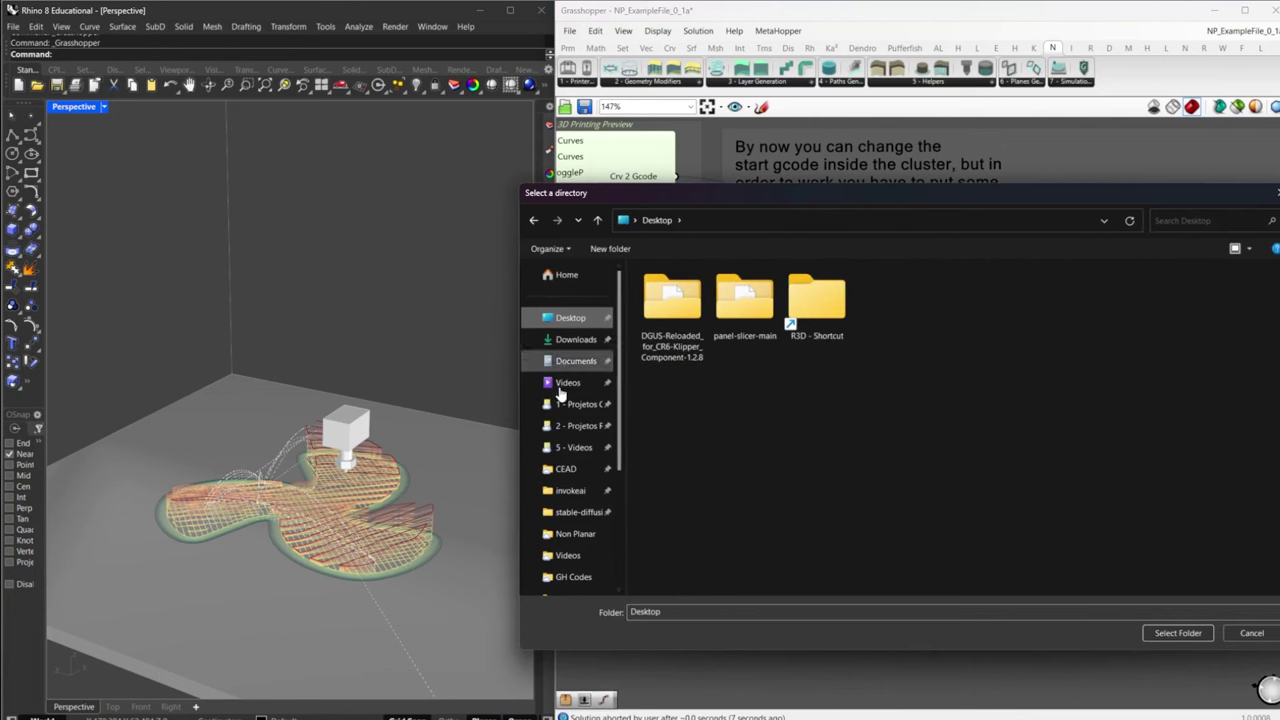
click(1251, 632)
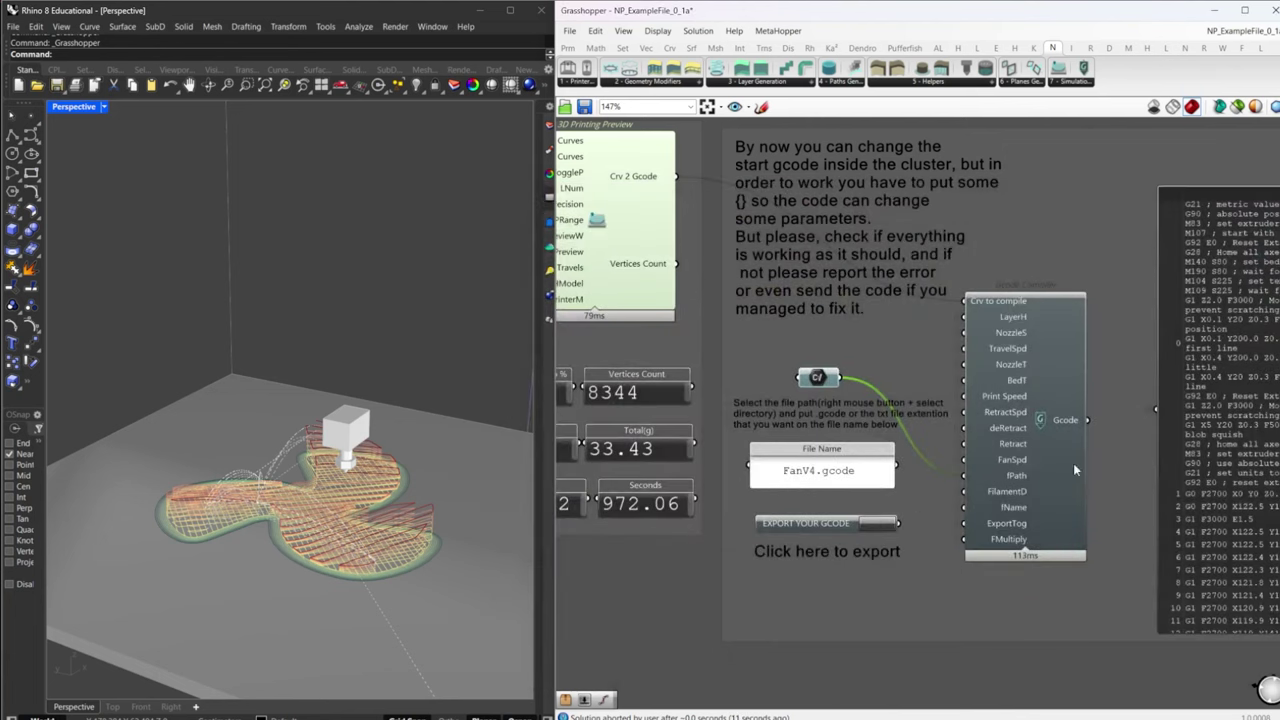
- Open the Gcode Compiler cluster to view its internal definition
right_drag(1187, 432, 858, 383)
right_drag(680, 440, 977, 417)
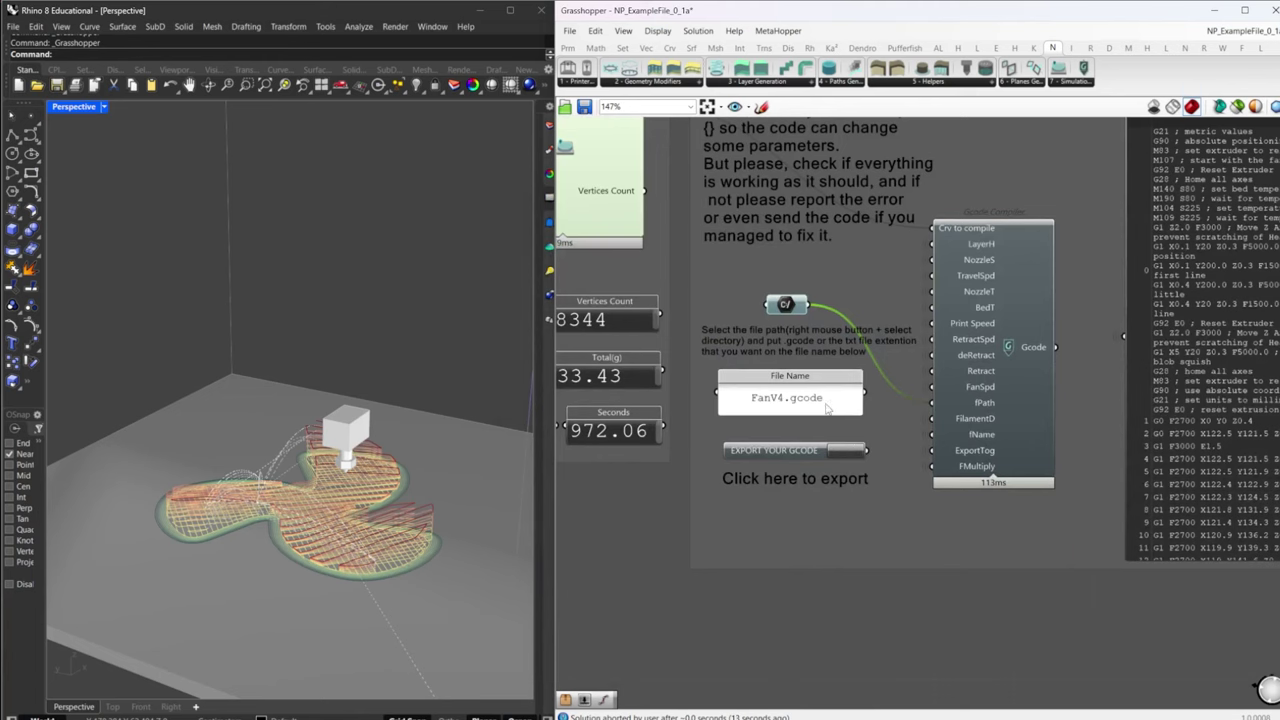
click(1008, 350)
double_click(1006, 347)
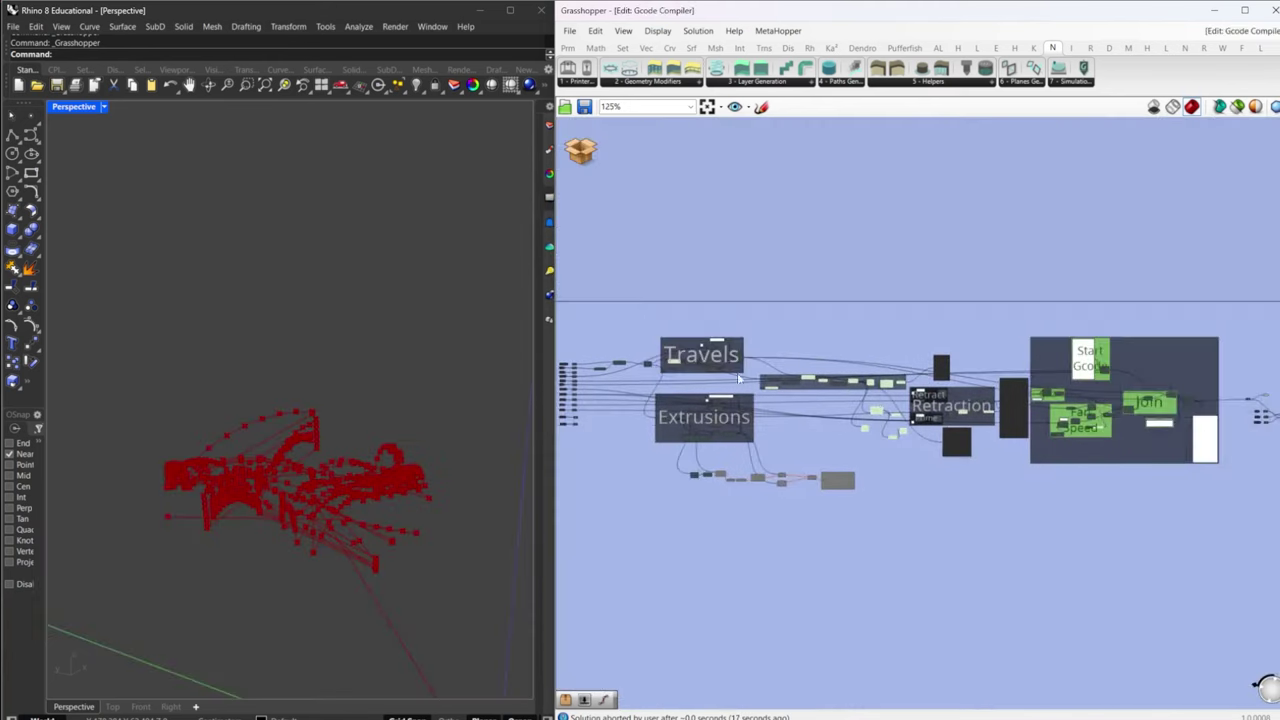
- Examine the Travels, Extrusions and Retraction groups inside the Gcode Compiler cluster, including the panels of generated G-code lines
scroll(933, 492, up, 2)
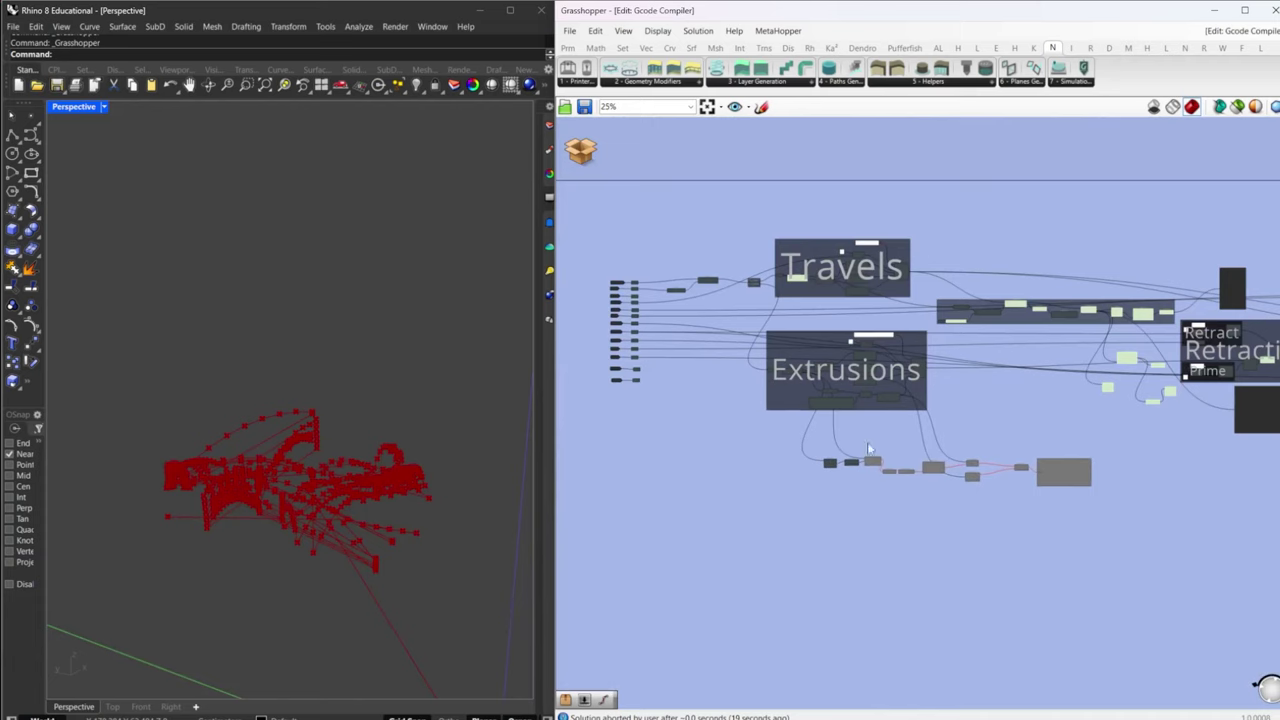
scroll(886, 467, up, 3)
right_drag(1021, 451, 1018, 563)
scroll(740, 416, down, 2)
right_drag(688, 375, 856, 387)
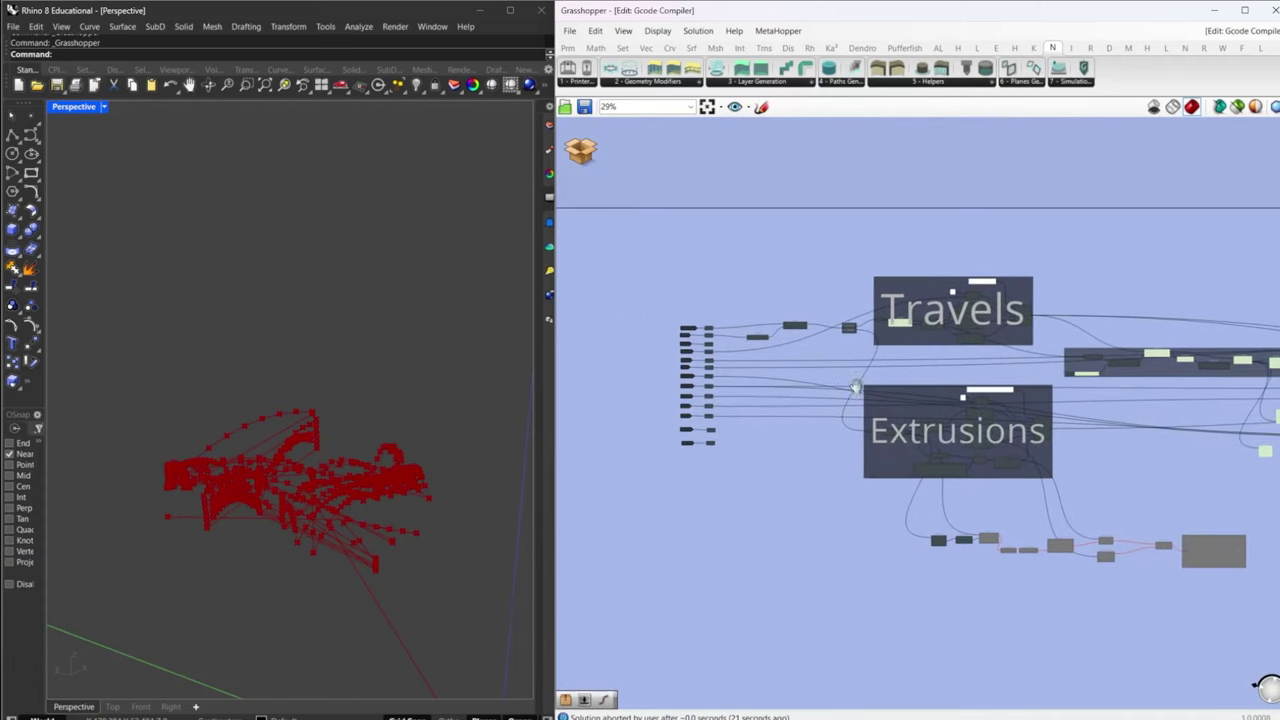
scroll(855, 387, up, 2)
right_drag(1110, 486, 755, 457)
right_drag(1240, 450, 950, 461)
scroll(1105, 460, down, 2)
scroll(1183, 461, up, 4)
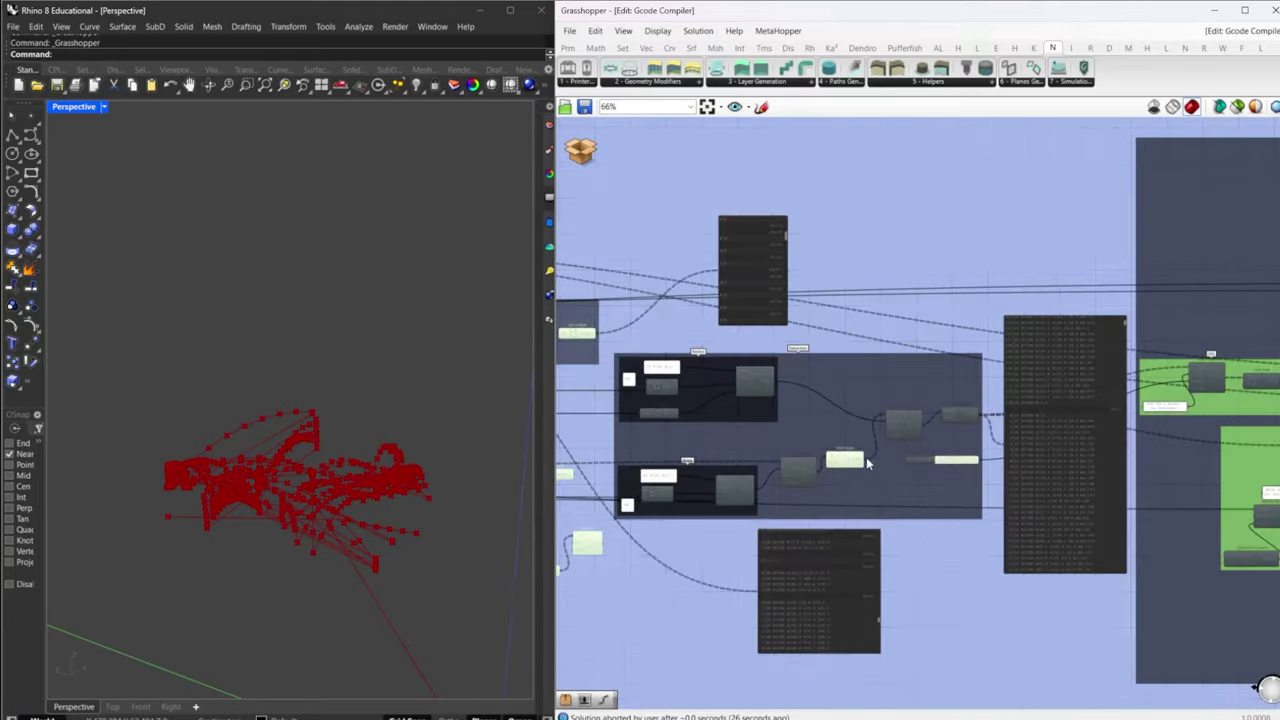
scroll(922, 535, up, 3)
right_drag(1052, 548, 957, 508)
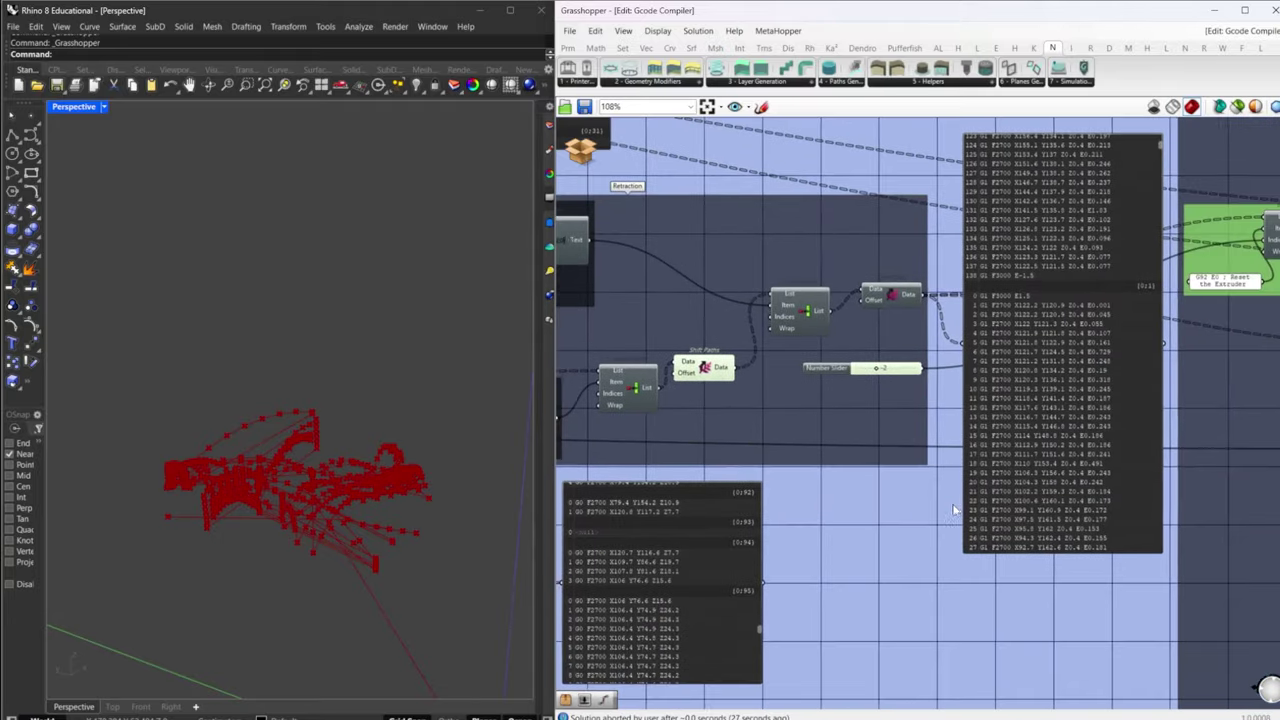
- Trace the definition back to the Extrusions group and examine the Expression component that calculates the extrusion amount
scroll(956, 508, down, 2)
right_drag(1127, 456, 1129, 455)
right_drag(821, 454, 1185, 428)
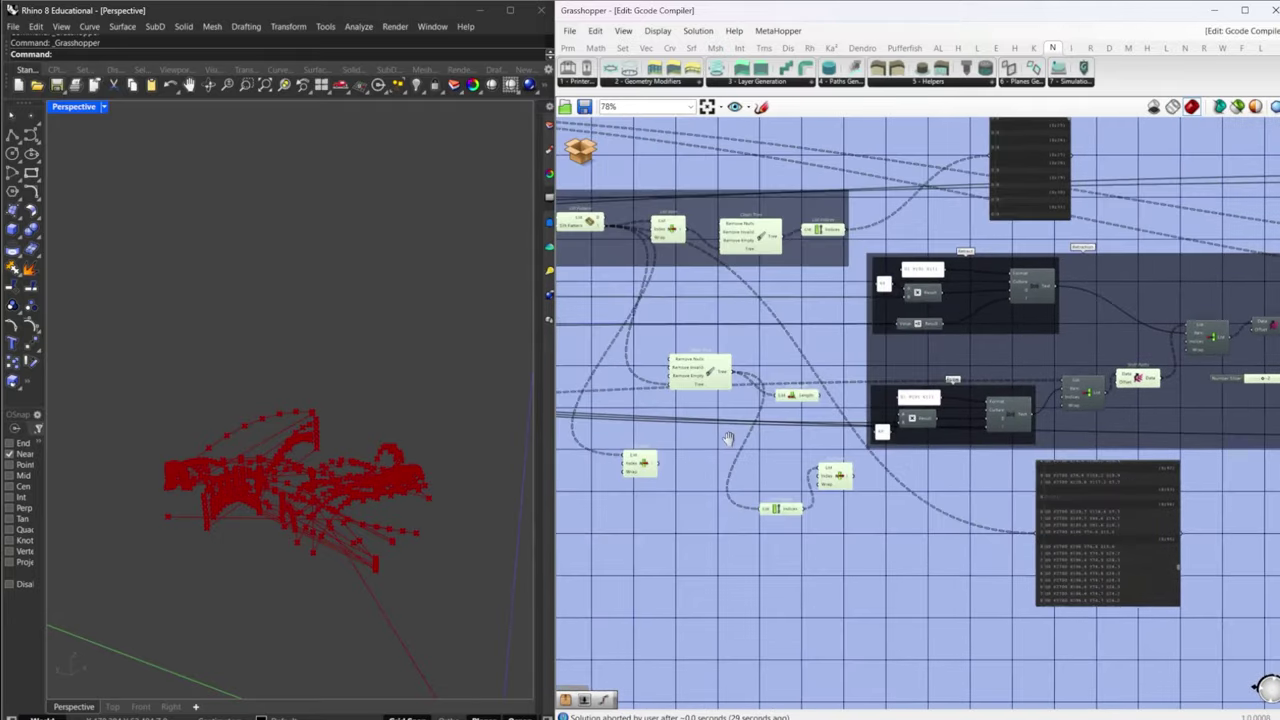
right_drag(600, 449, 1083, 417)
right_drag(604, 416, 1127, 430)
scroll(985, 505, up, 5)
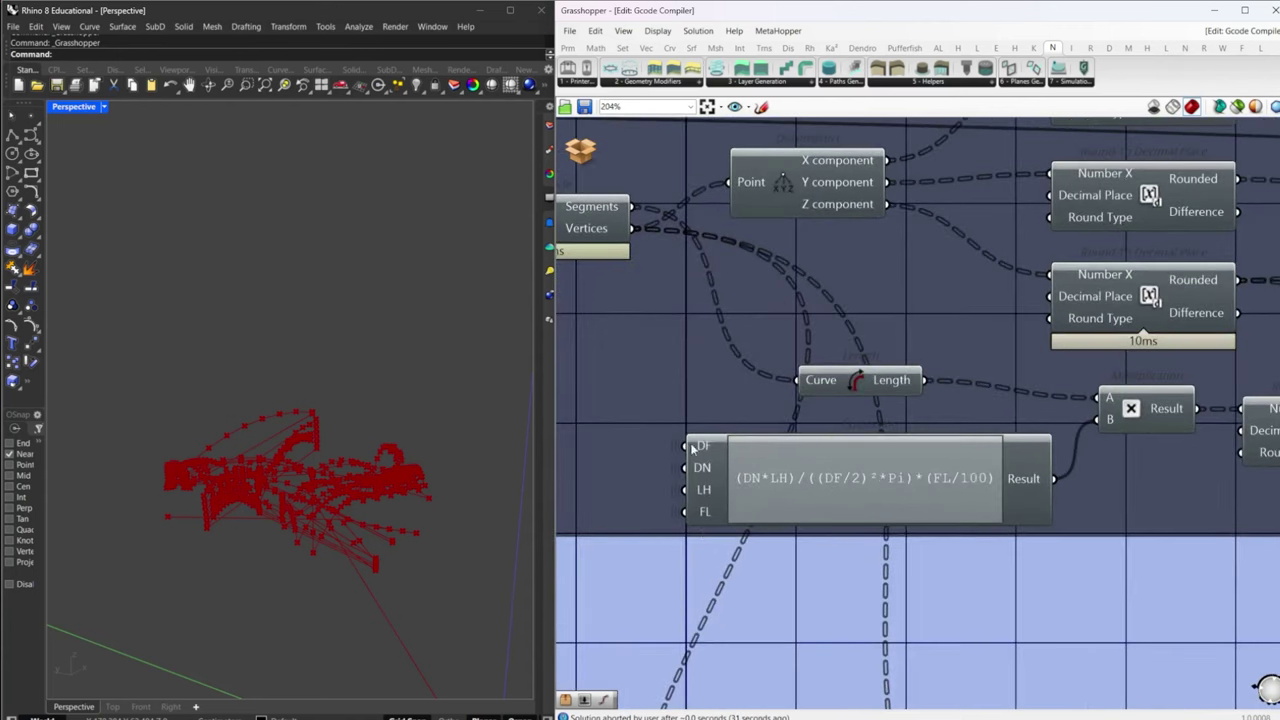
scroll(922, 501, down, 6)
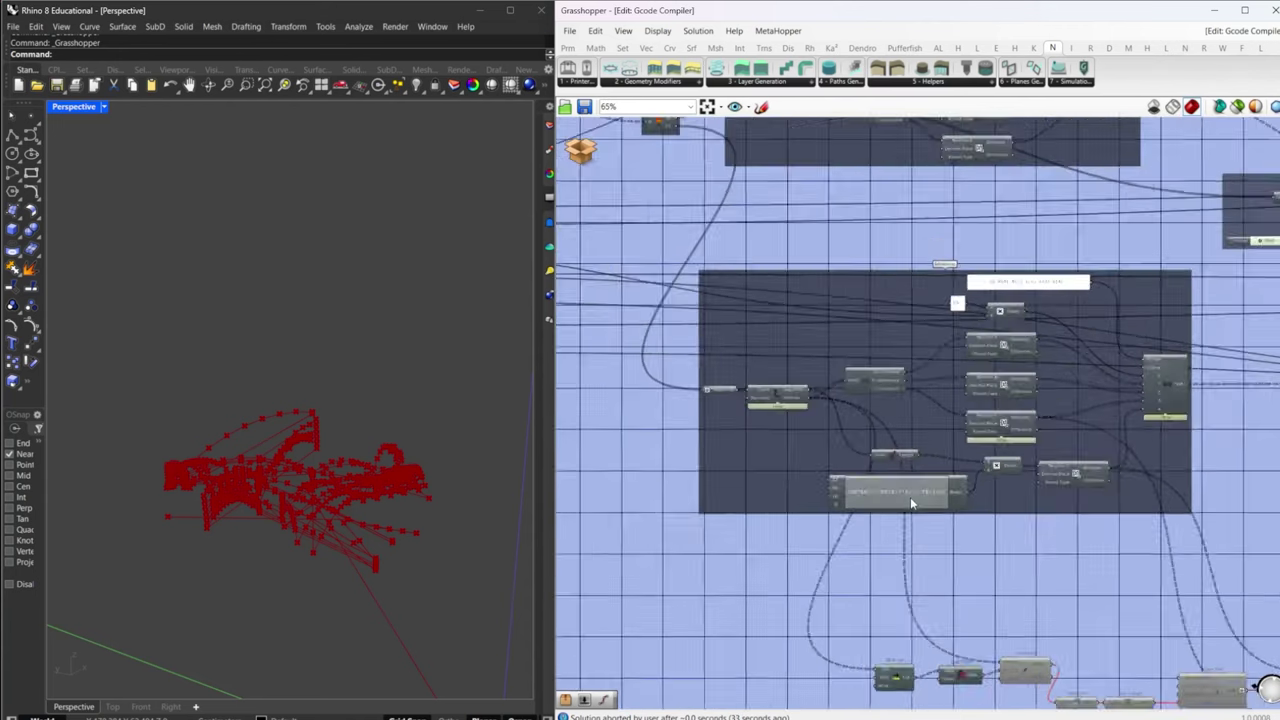
scroll(915, 495, up, 4)
- Shift the extrusion Expression component slightly, and return from the cluster to the Export group of the main definition
drag(924, 488, 917, 493)
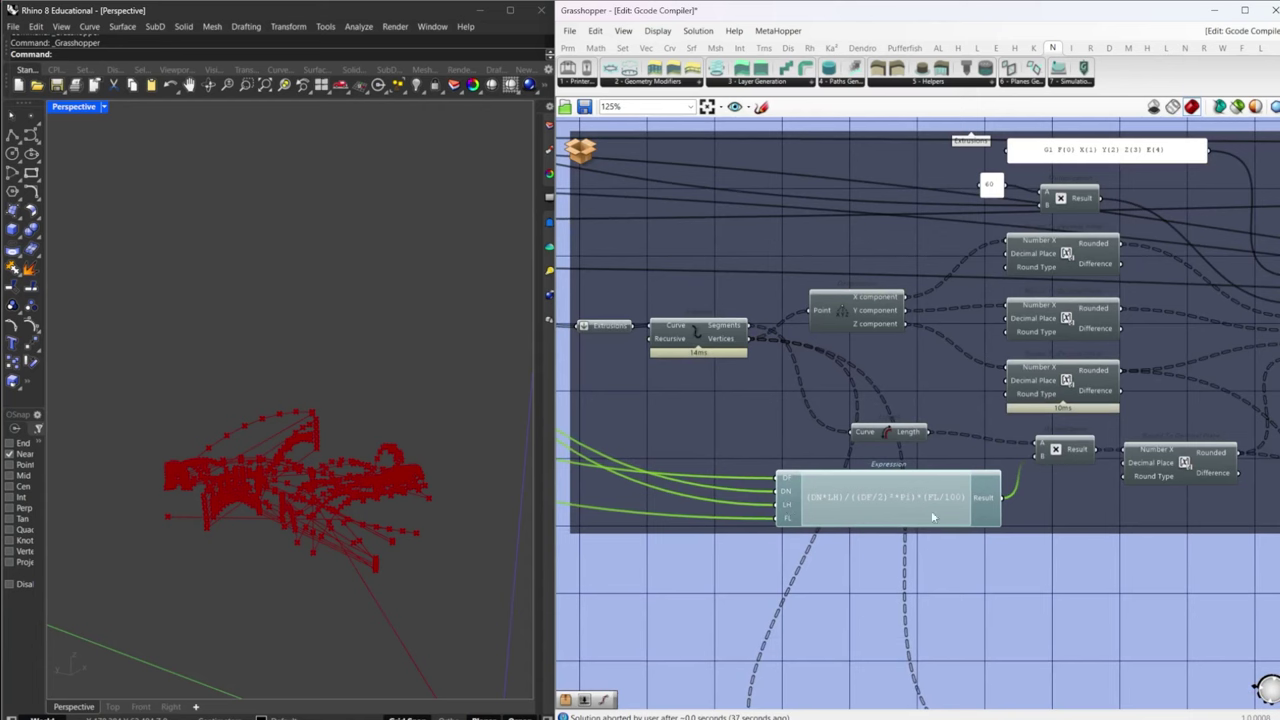
click(585, 107)
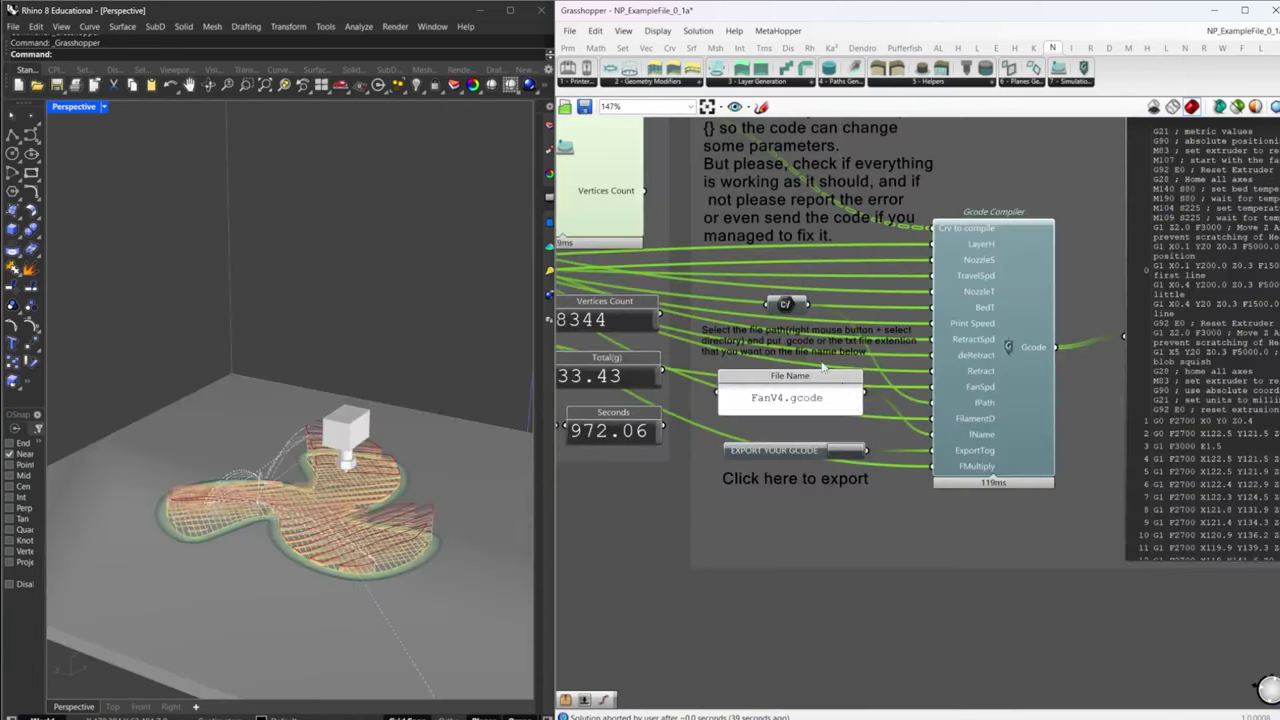
click(1067, 613)
right_drag(1078, 608, 931, 552)
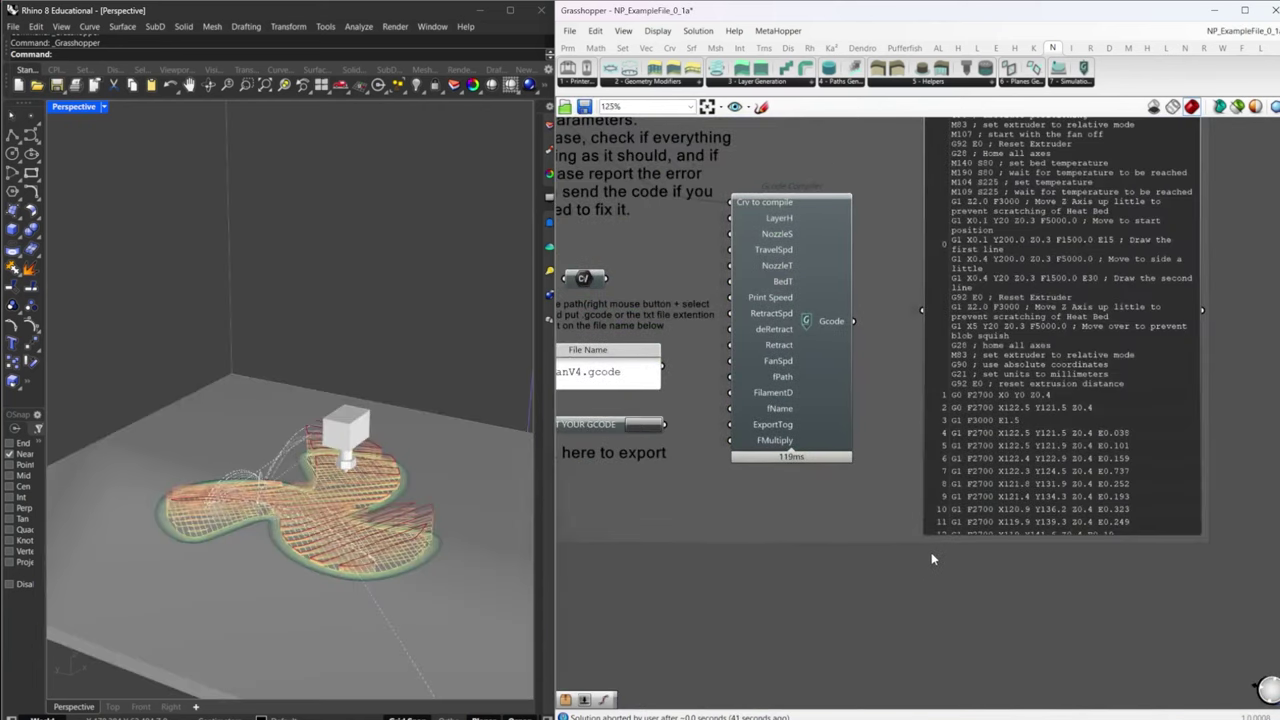
scroll(866, 381, down, 3)
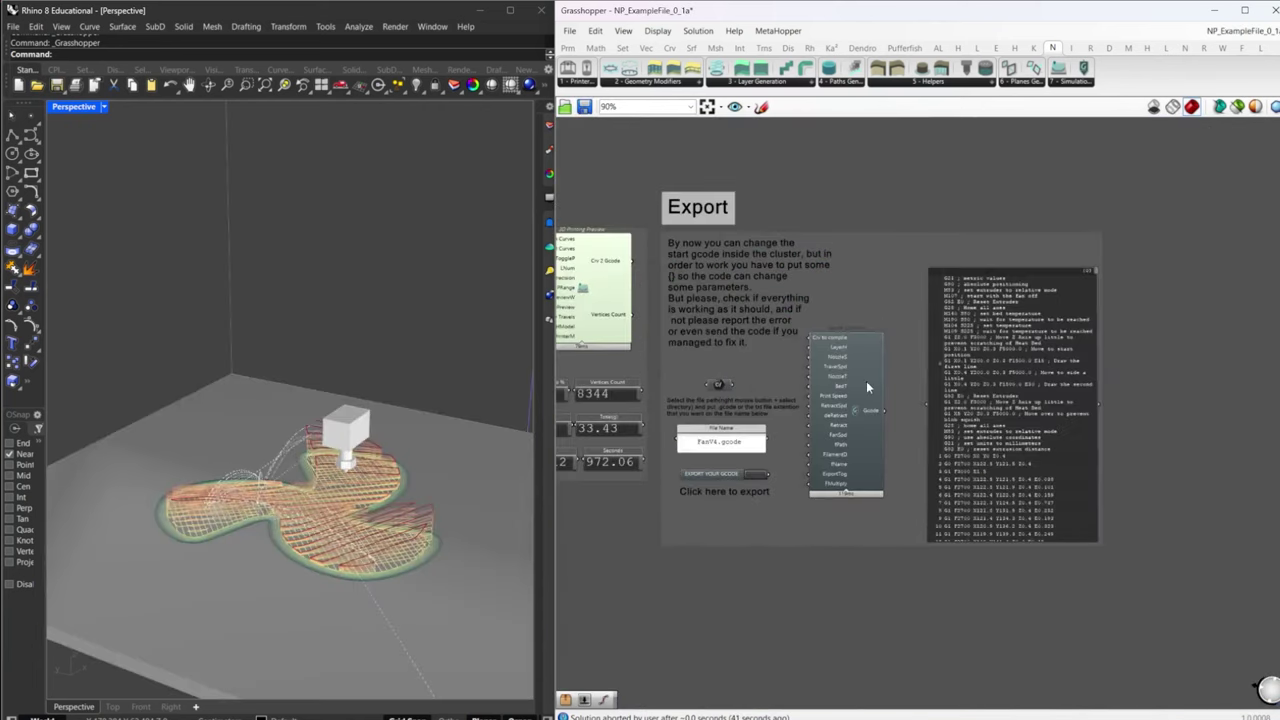
- Switch to Repetier-Host and examine the FanV4.gcode toolpaths from several angles, scrubbing the last layer and restoring it to 10426
click(1090, 637)
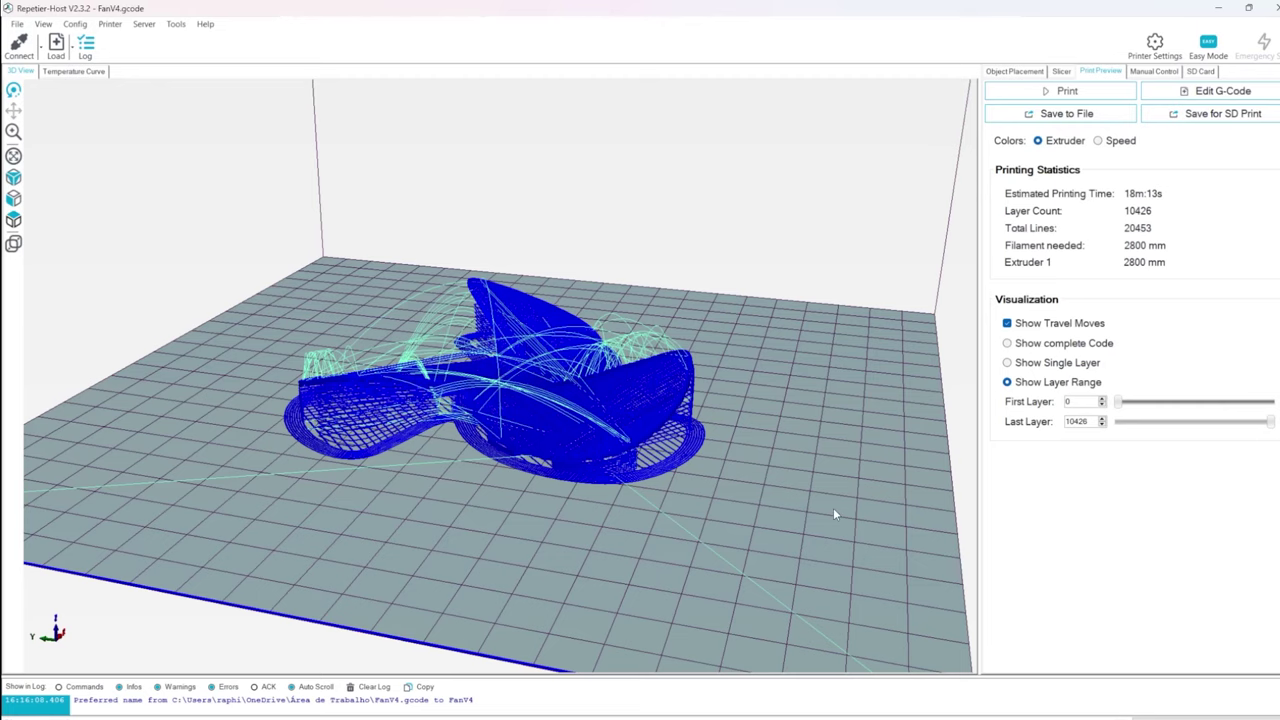
drag(438, 427, 250, 200)
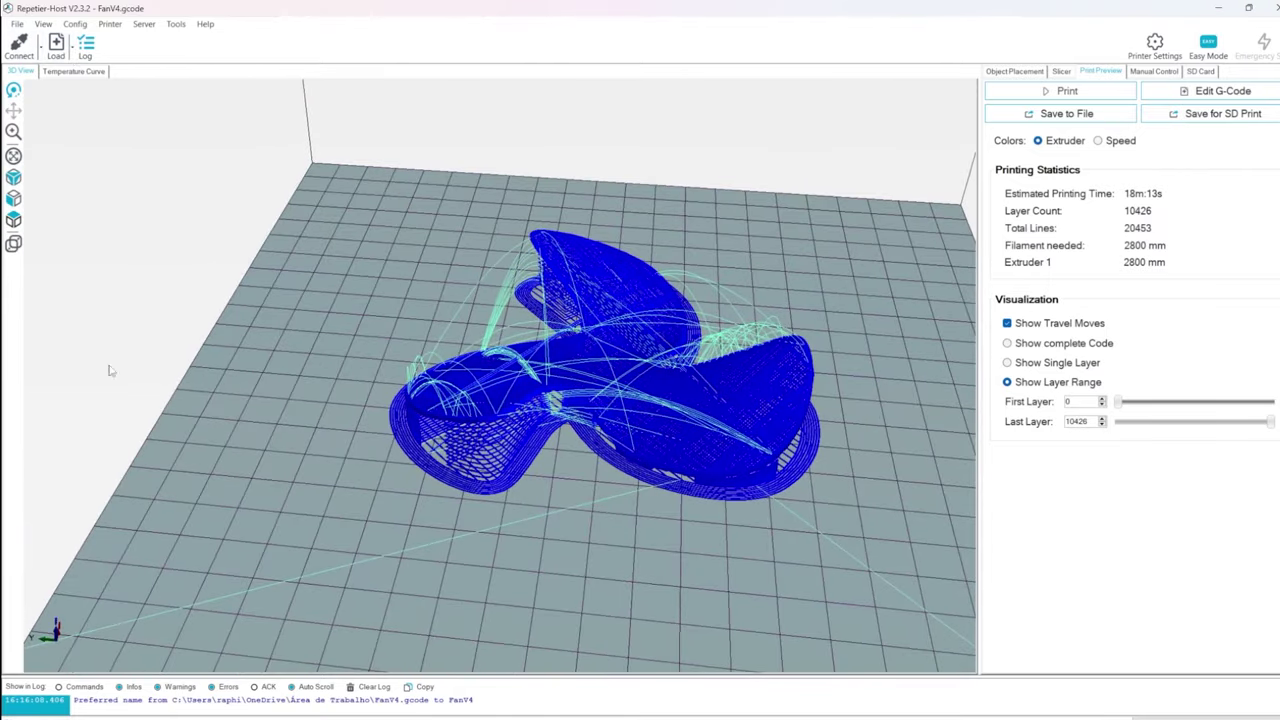
drag(135, 460, 633, 486)
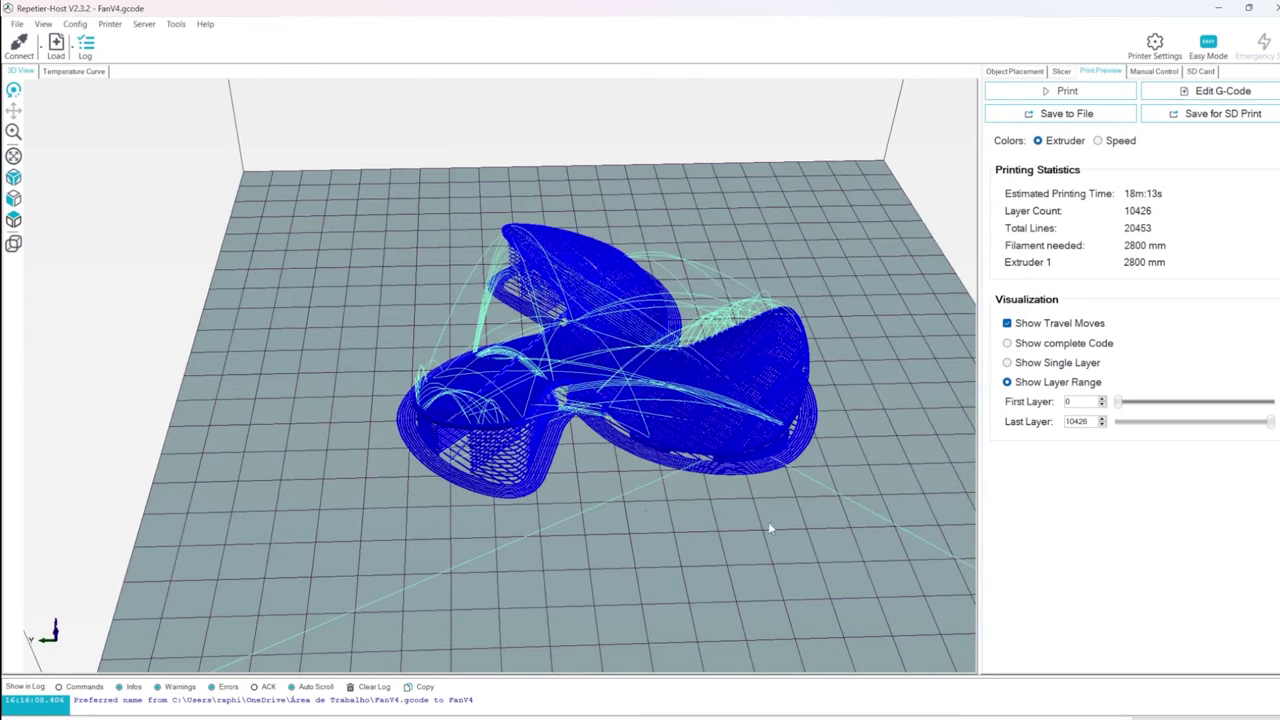
drag(768, 528, 815, 342)
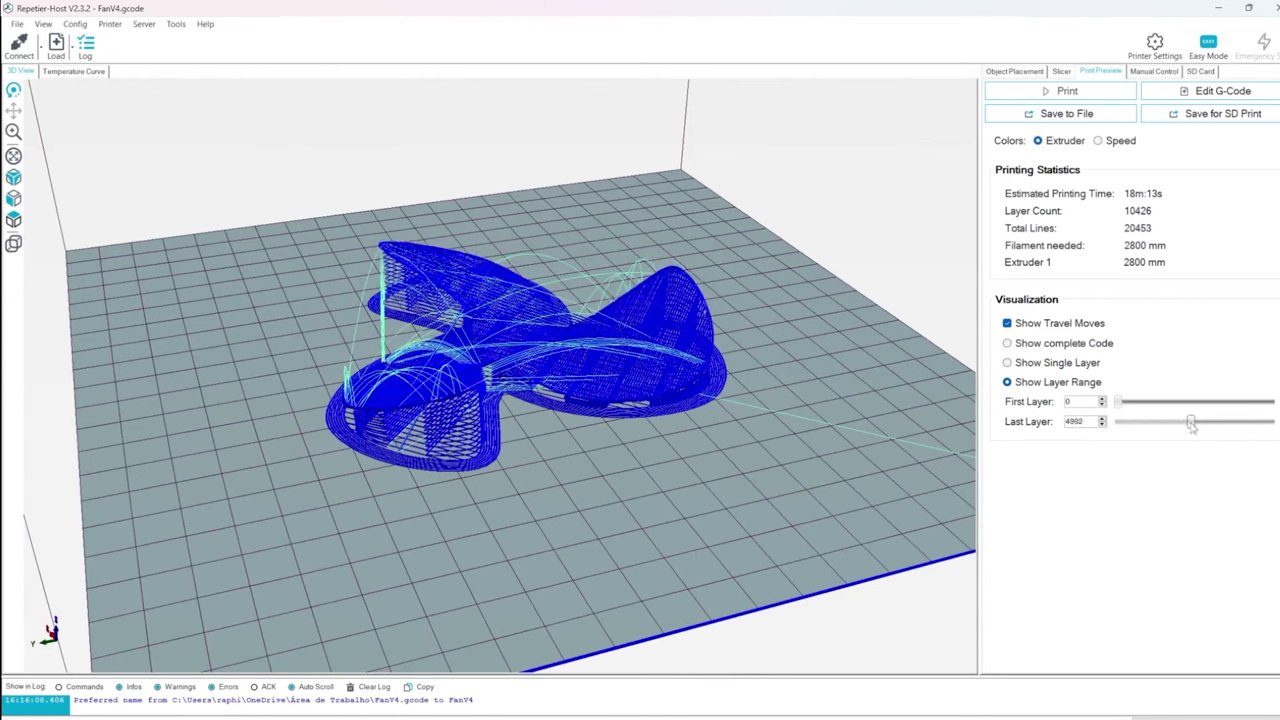
mouse_move(1191, 424)
mouse_down()
mouse_move(1106, 436)
mouse_move(1257, 418)
mouse_up()
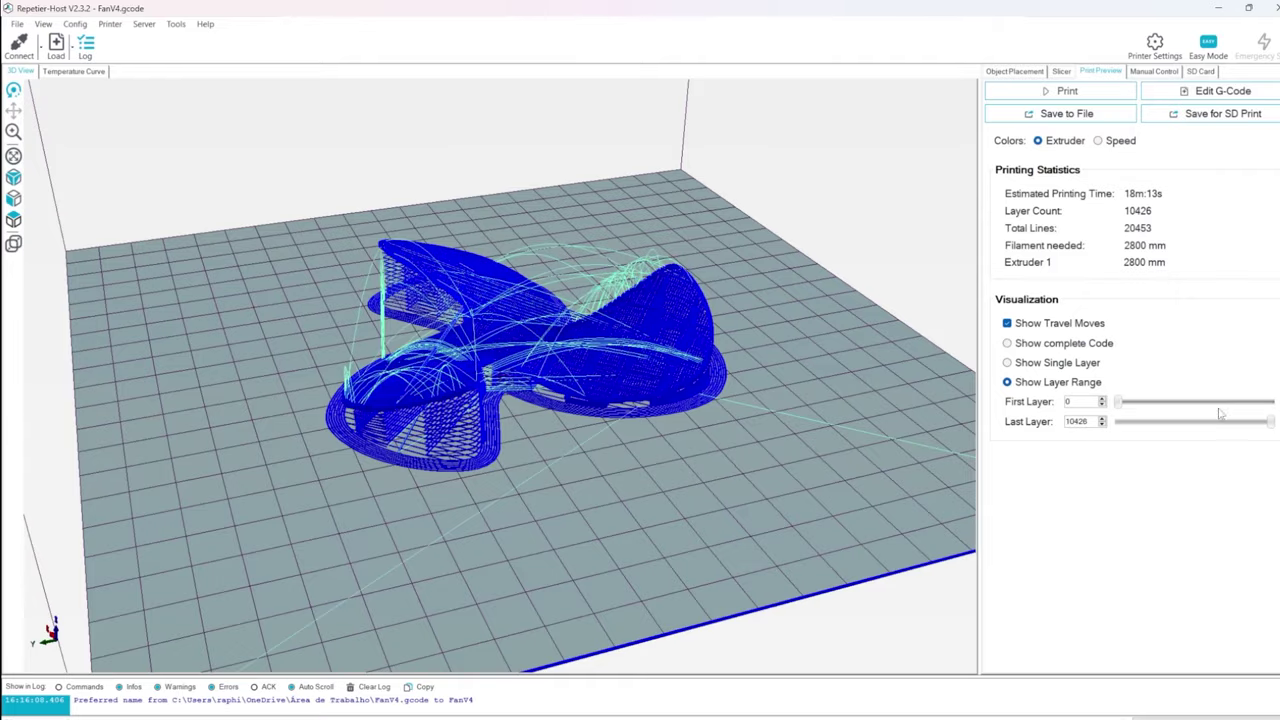
drag(820, 460, 818, 420)
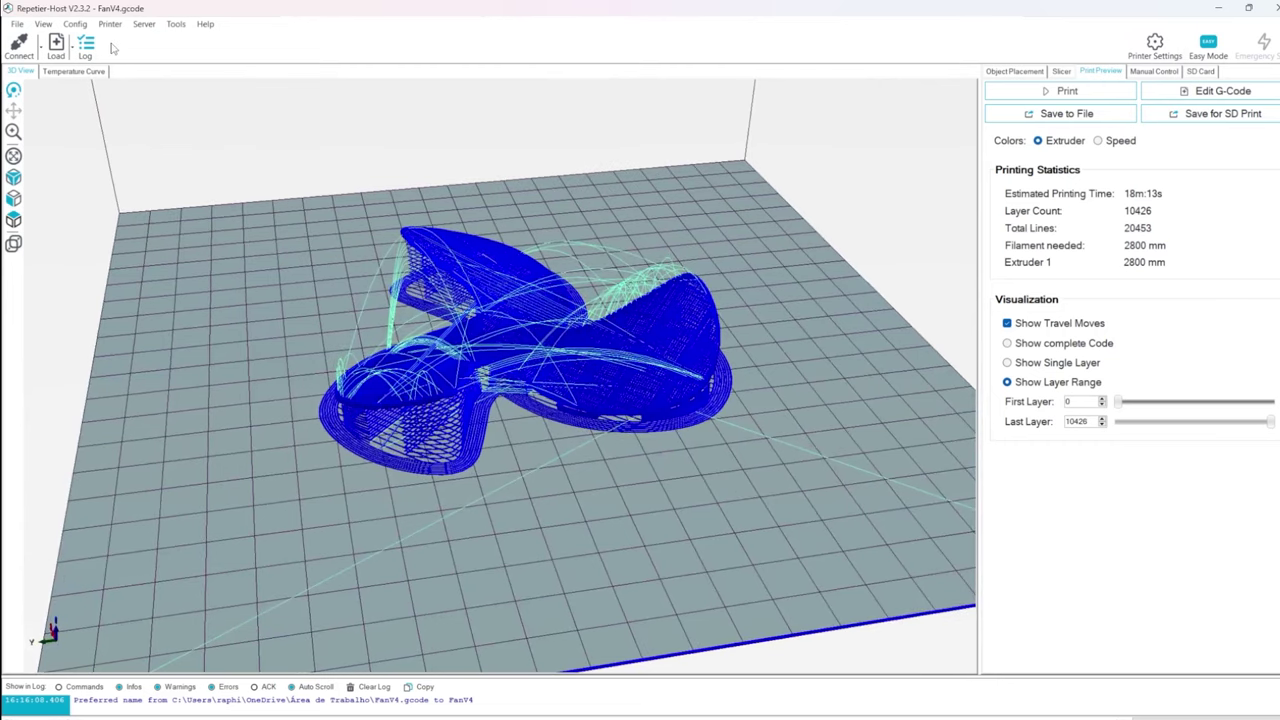
- Open FanV4.gcode in the G-code editor and read through the start code and the first extrusion moves
click(1190, 98)
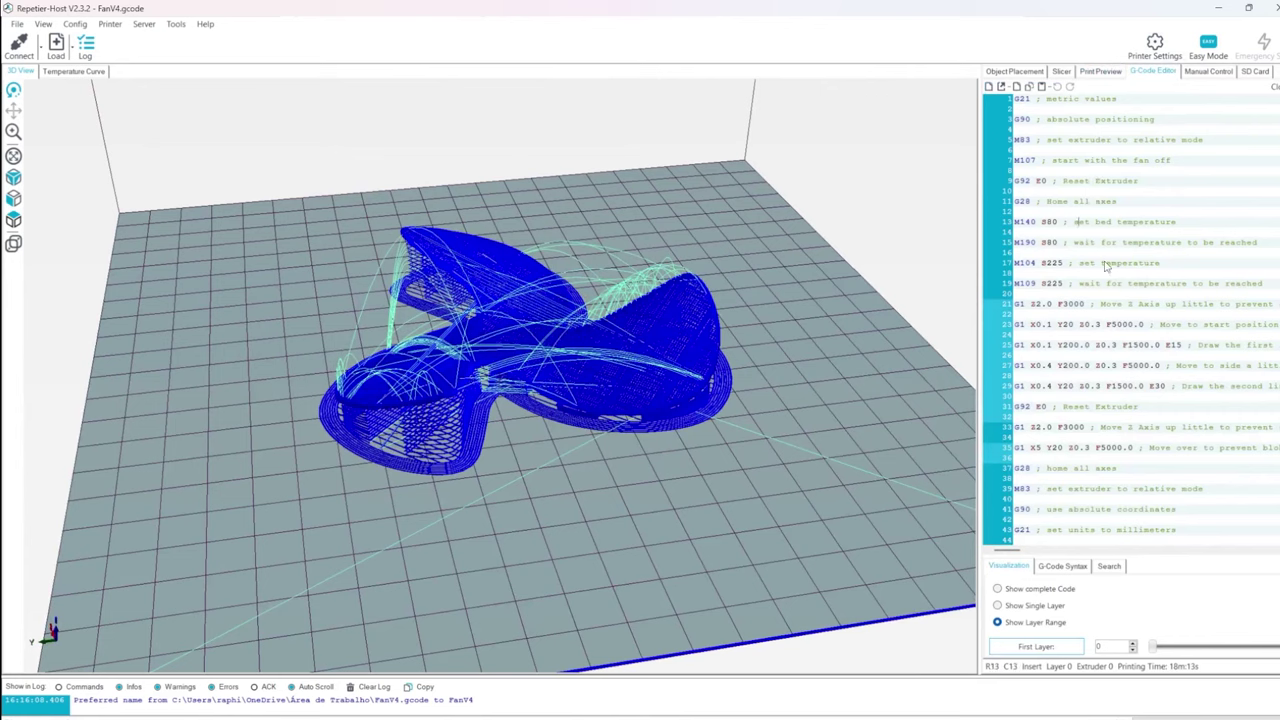
scroll(1108, 411, down, 13)
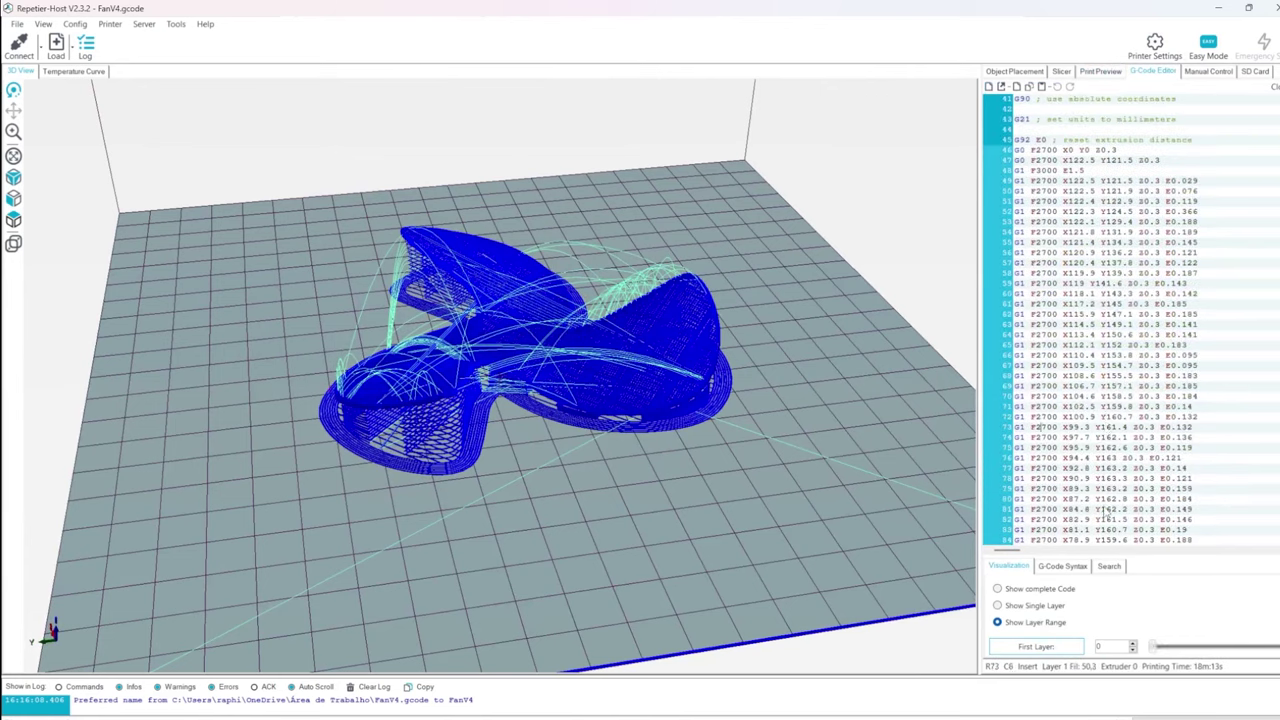
- Read further through the G-code moves around line 1265 and examine the fan toolpaths from other angles
mouse_move(1150, 648)
mouse_down()
mouse_move(1225, 647)
mouse_move(1131, 647)
mouse_up()
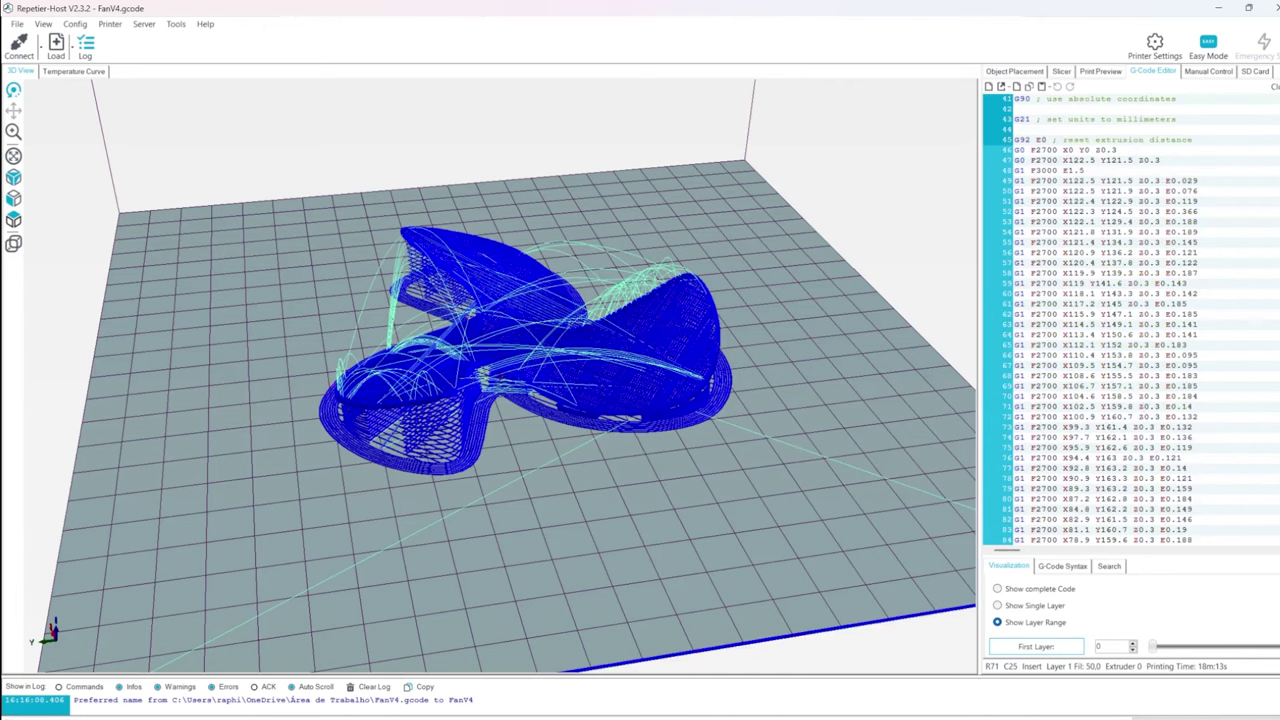
scroll(1145, 287, down, 20)
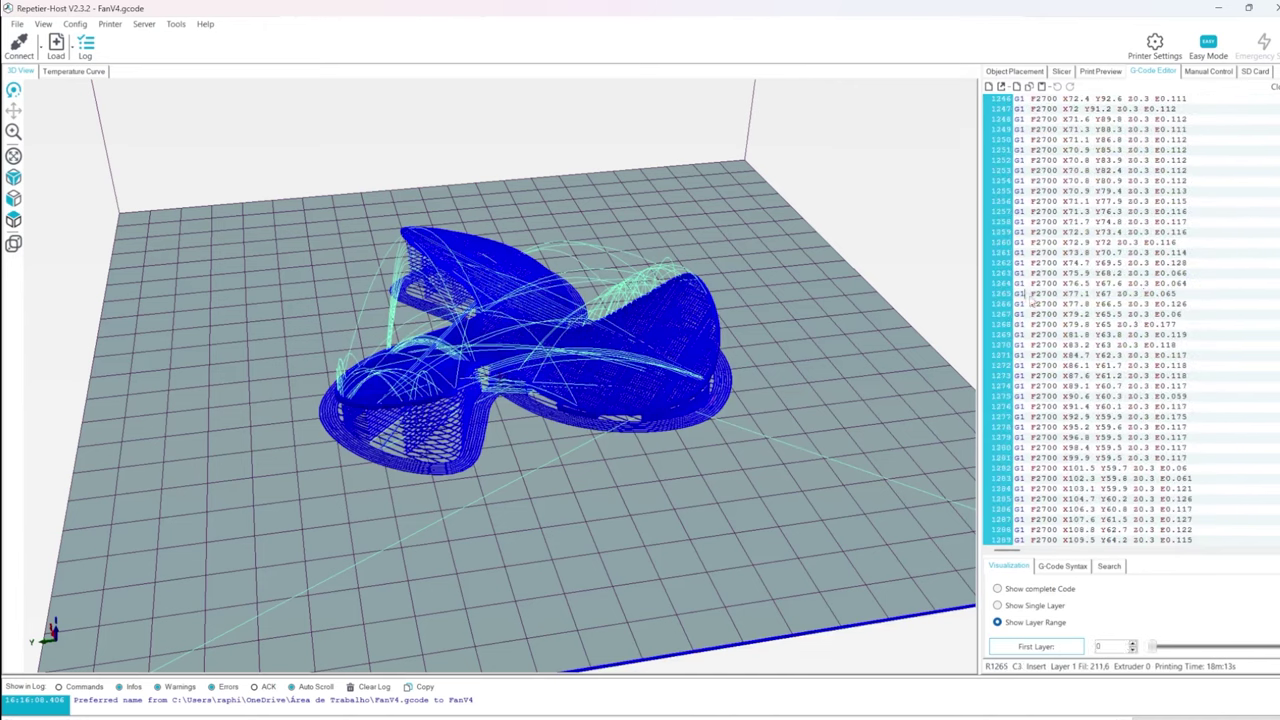
drag(1030, 297, 1190, 316)
click(1191, 328)
drag(1150, 388, 1024, 390)
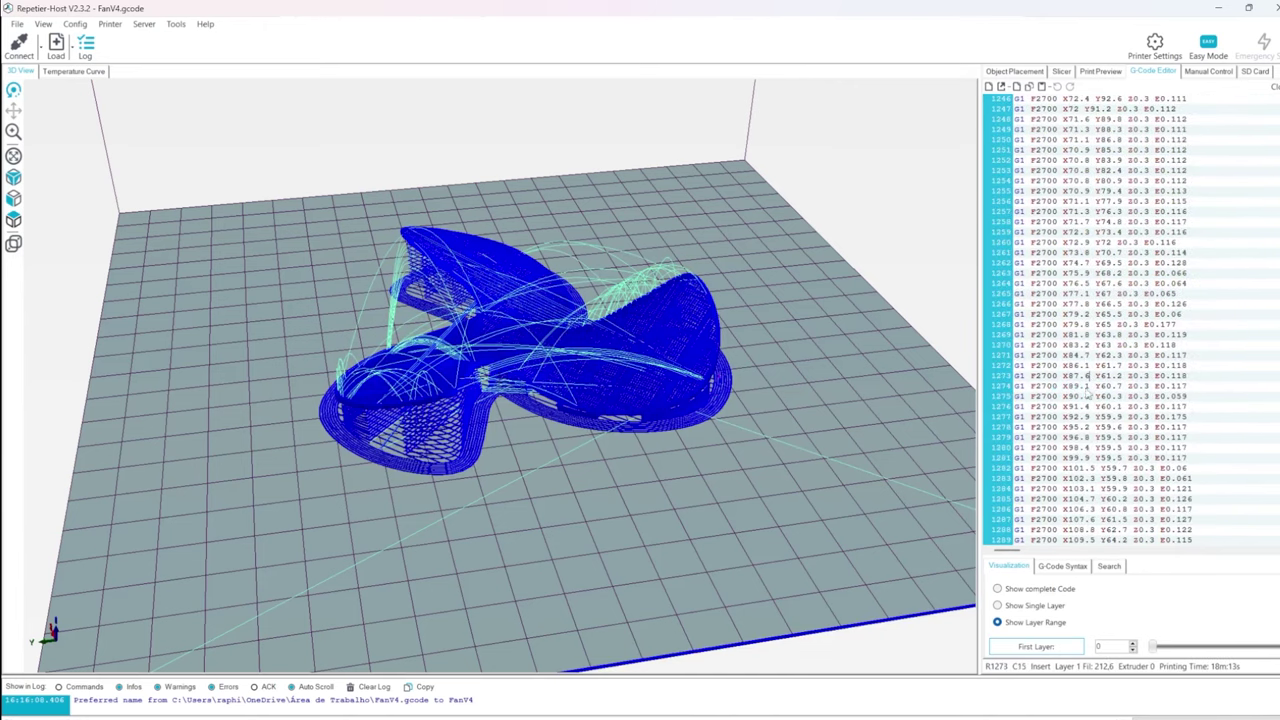
drag(651, 397, 437, 448)
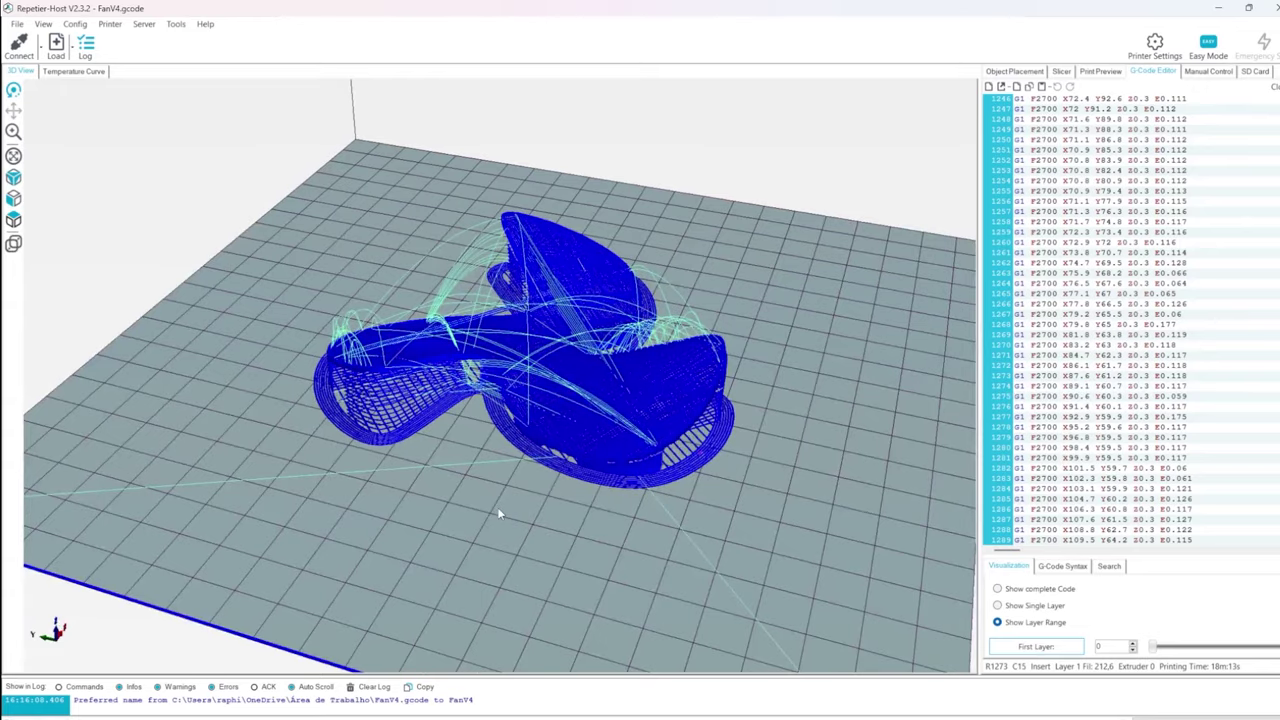
drag(508, 503, 700, 480)
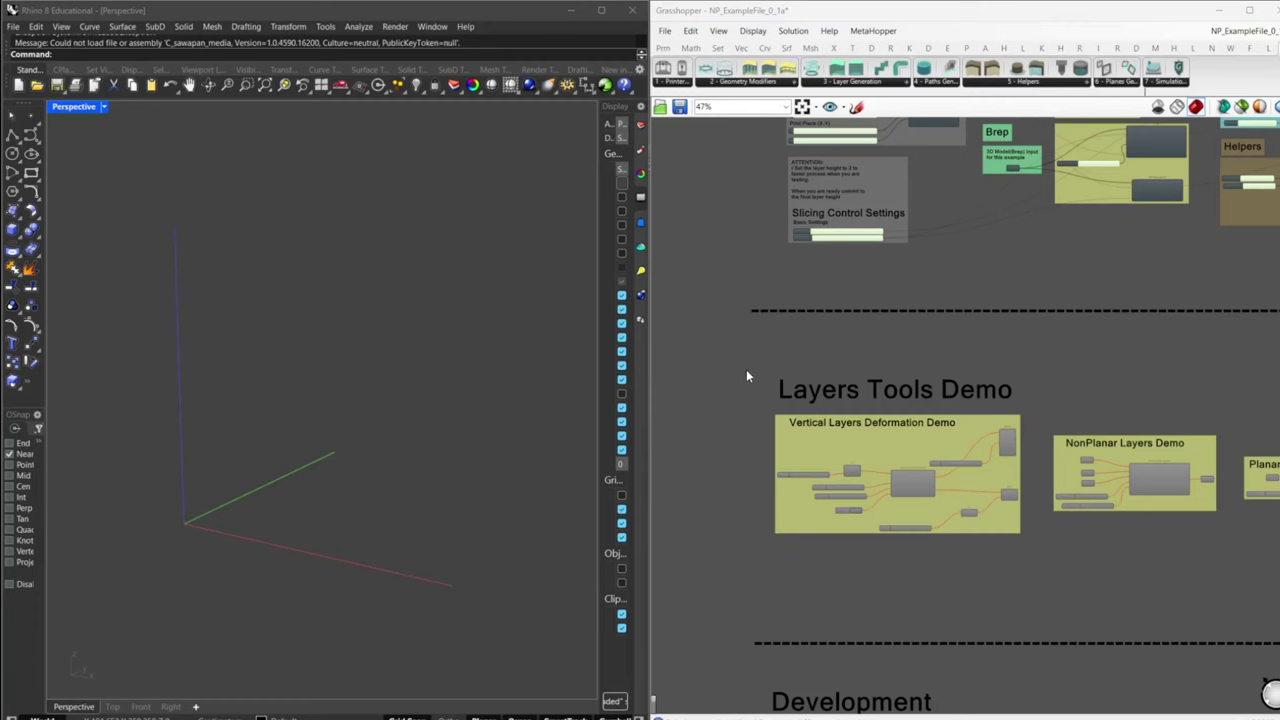
- Switch to the Grasshopper definition and enable the Vertical Layers Deformation Demo group
drag(747, 376, 1043, 572)
middle_click(938, 492)
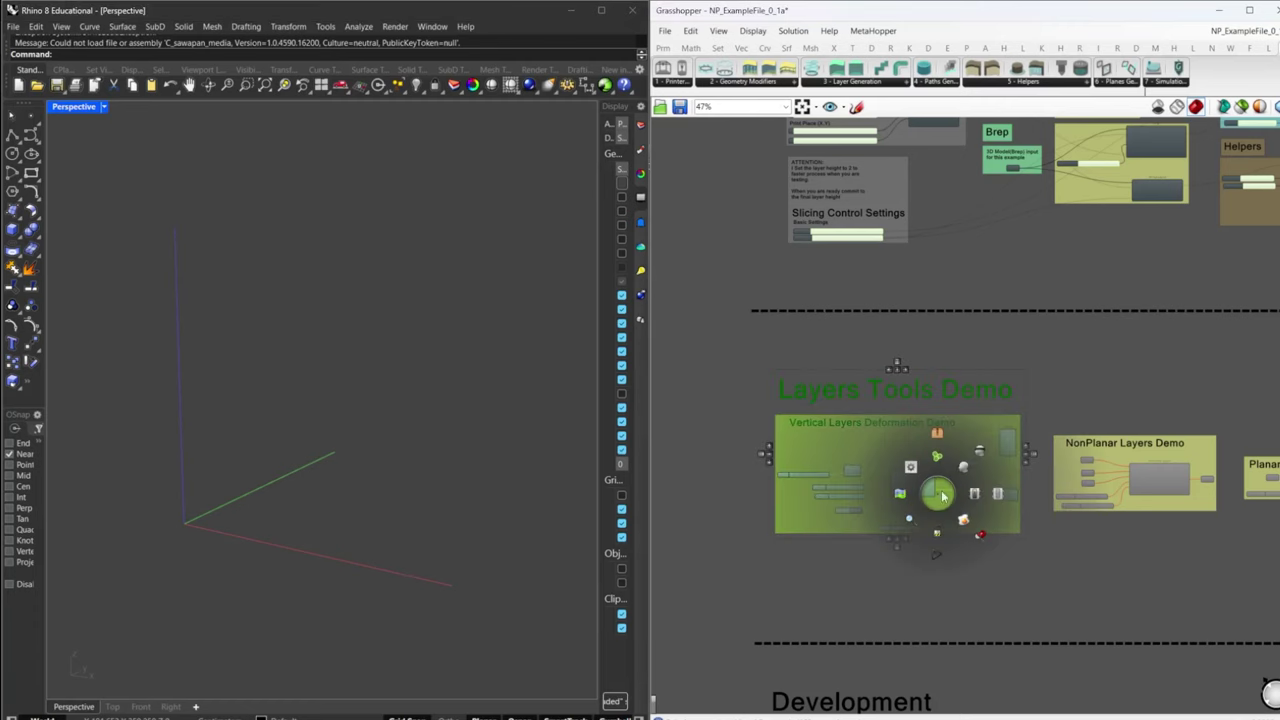
scroll(1077, 475, up, 5)
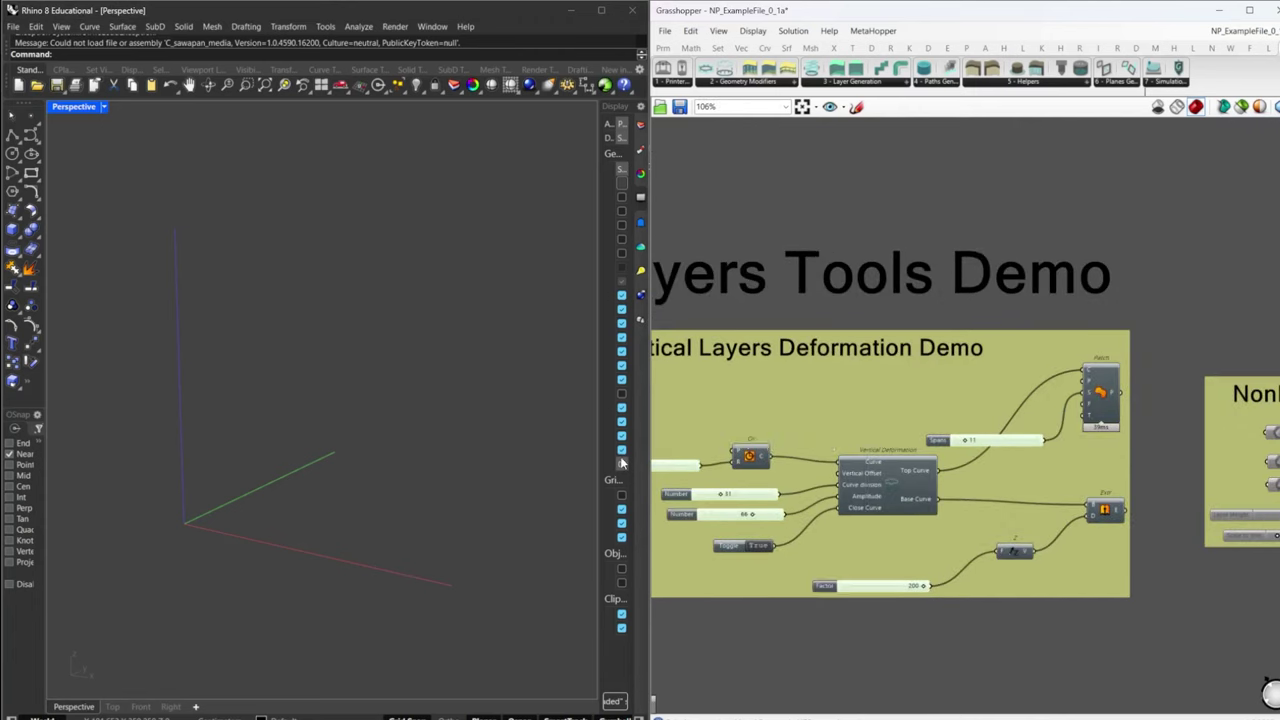
right_click(752, 440)
click(793, 315)
right_drag(723, 421, 908, 385)
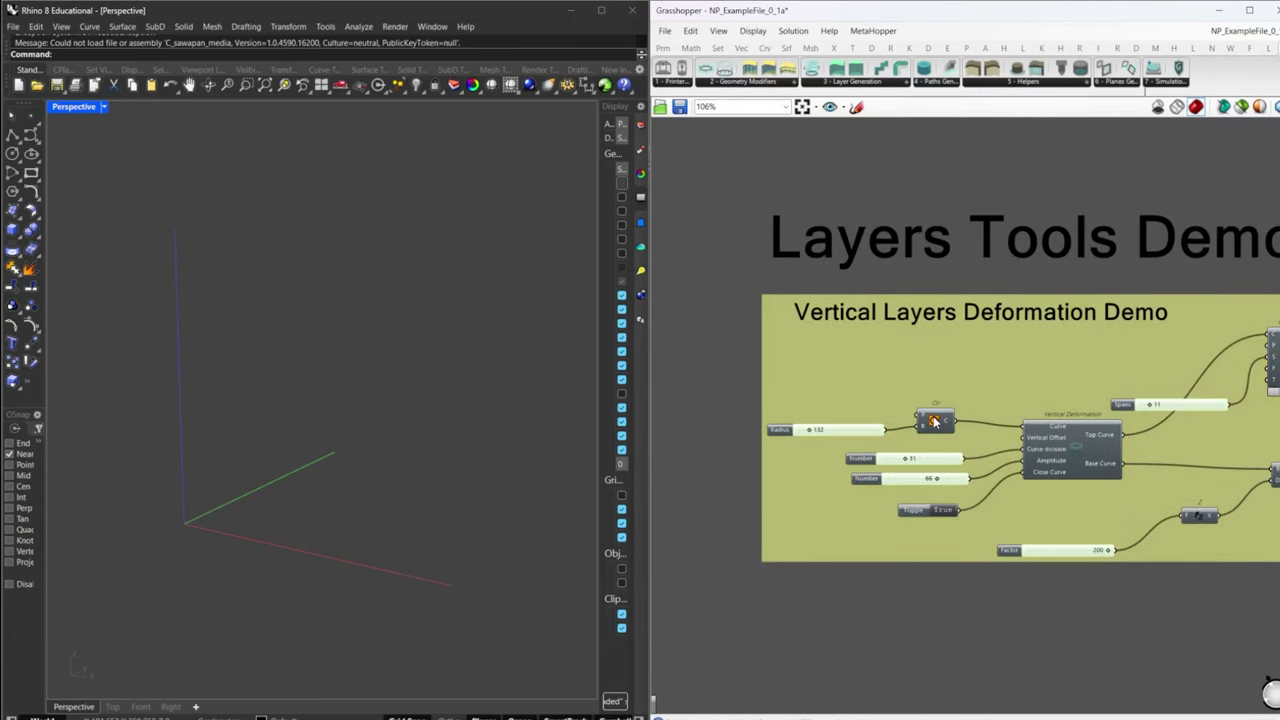
- Show the preview of the circle that feeds the Vertical Deformation component
click(934, 420)
middle_click(934, 425)
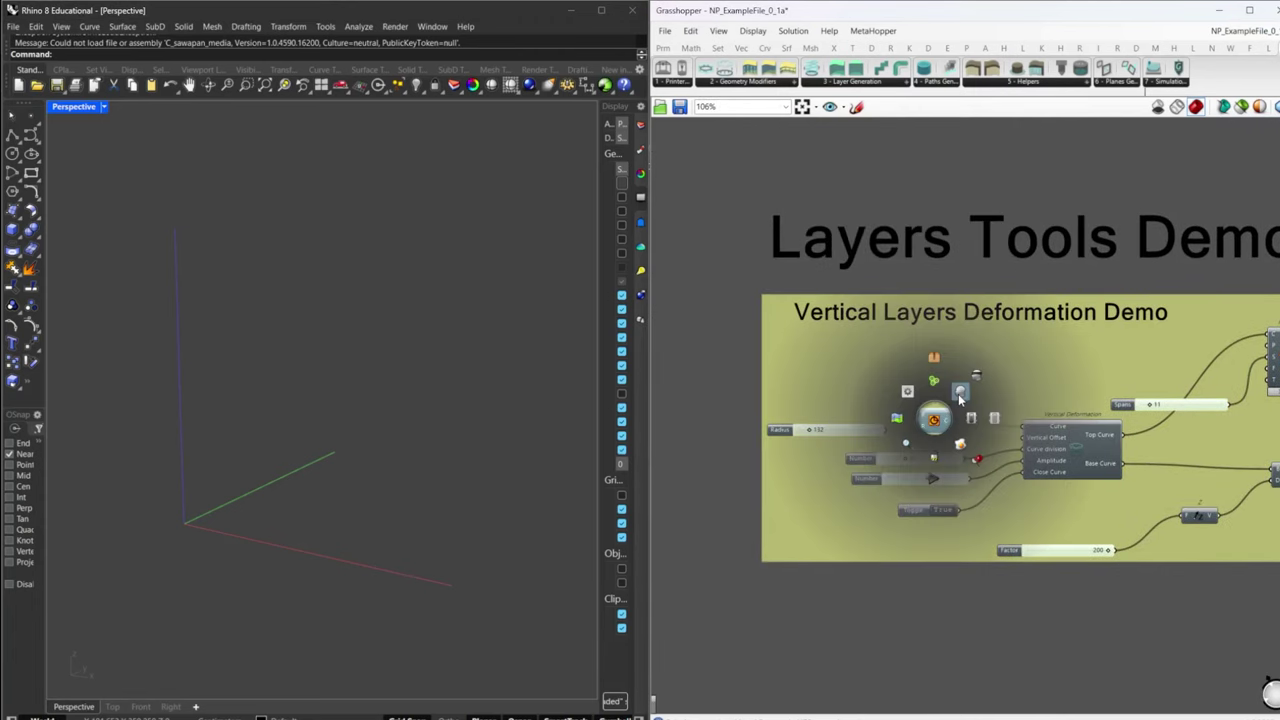
click(740, 86)
click(710, 289)
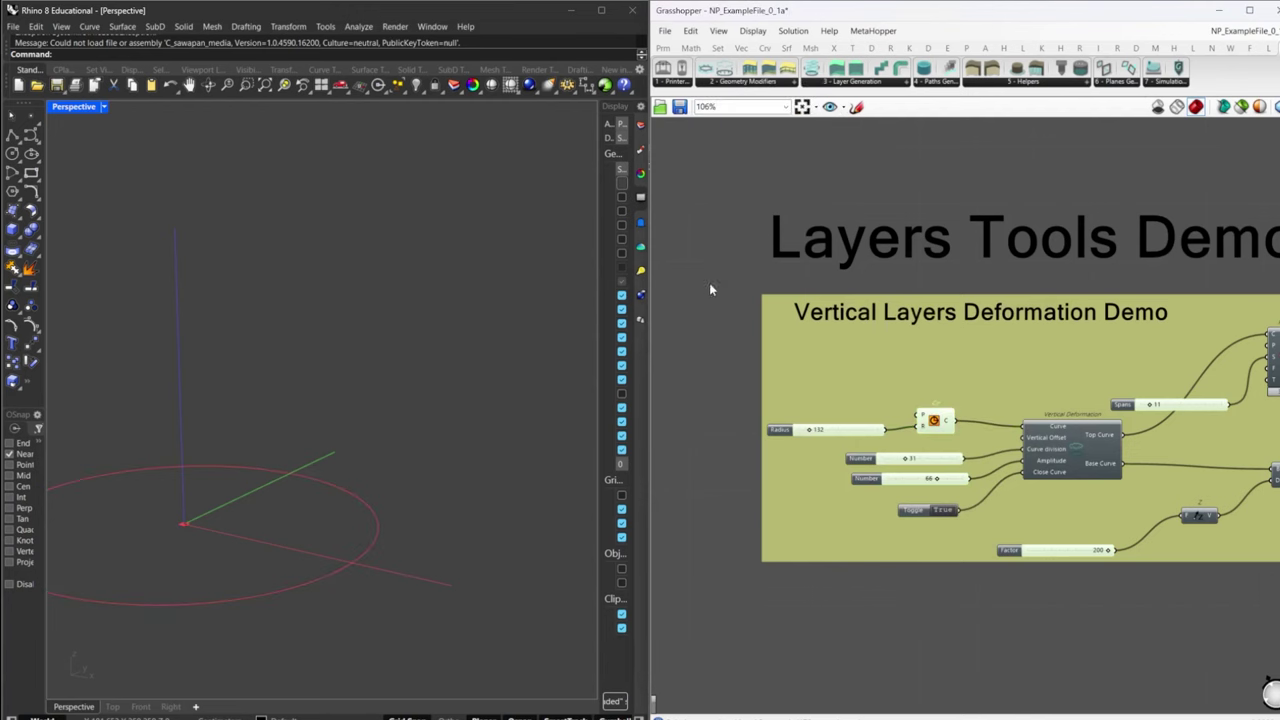
shift+right_drag(233, 488, 398, 441)
- Show the preview of the Vertical Deformation component and set its Amplitude to 72
click(1093, 460)
middle_click(1080, 454)
click(1096, 436)
scroll(443, 446, down, 4)
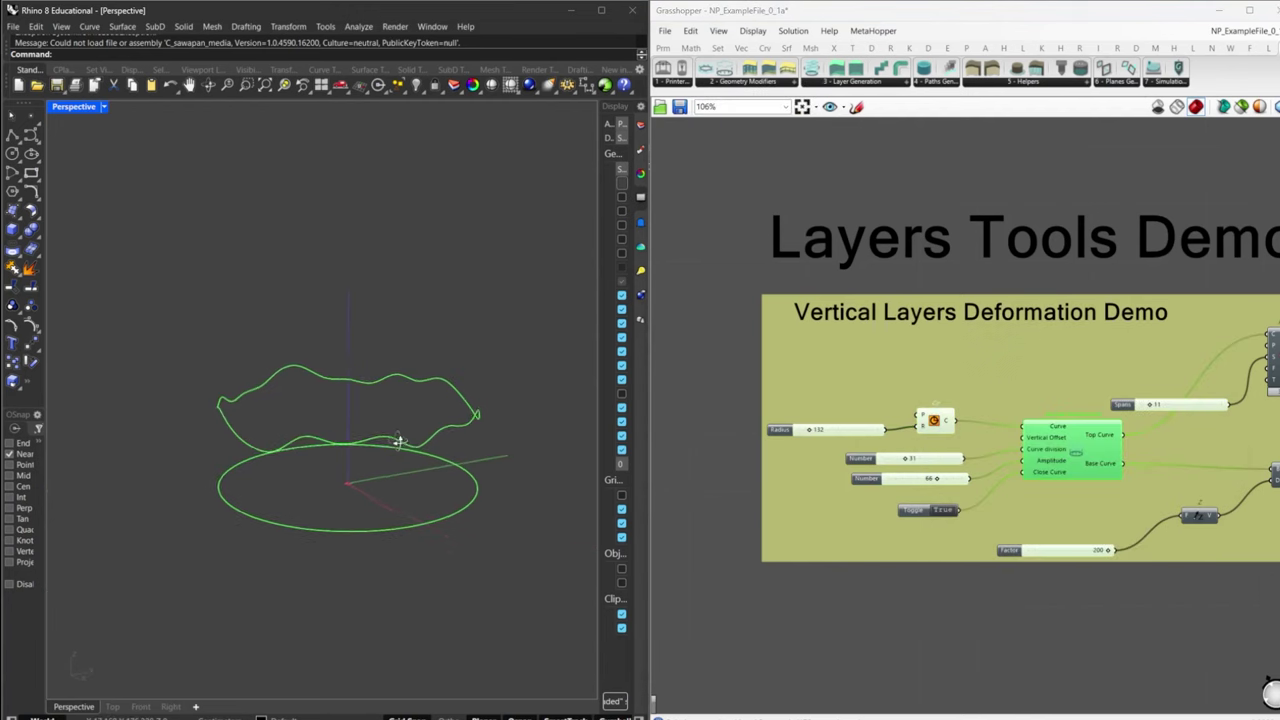
scroll(945, 482, up, 3)
mouse_move(937, 479)
mouse_down()
mouse_move(912, 479)
mouse_move(947, 481)
mouse_up()
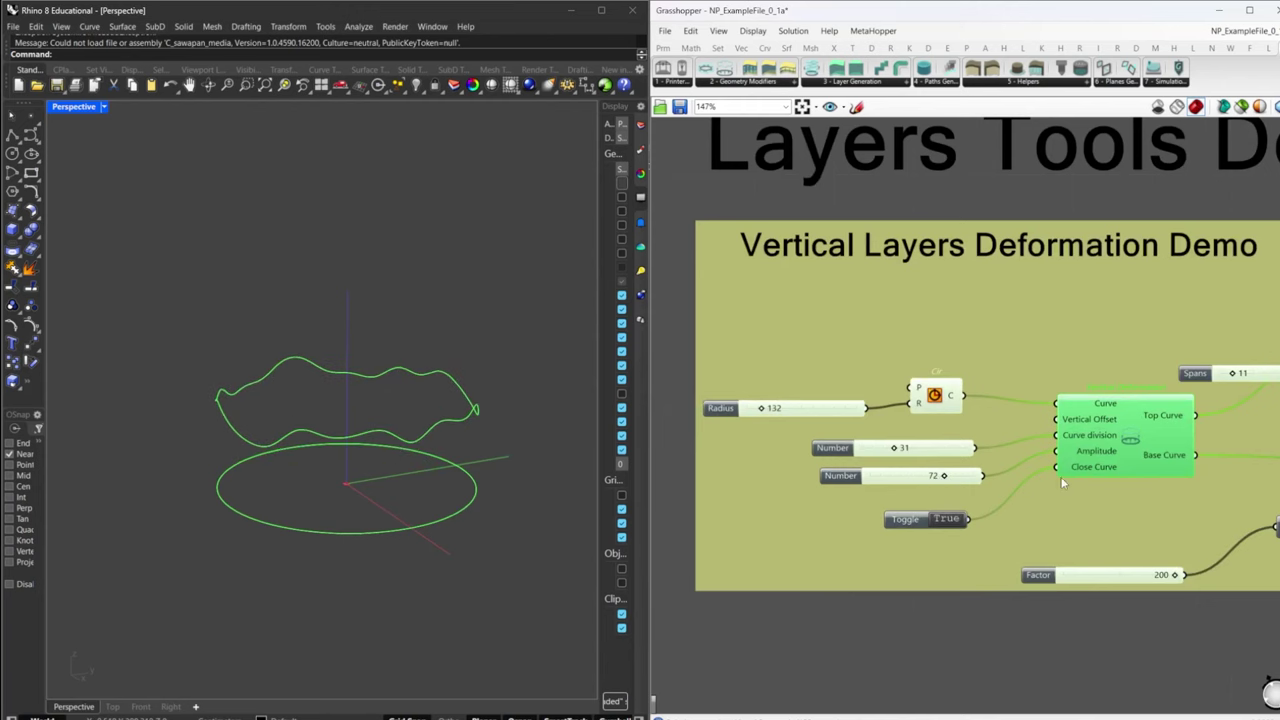
- Preview the Patch surface built from the deformed top curve, and hide it again
right_drag(1279, 421, 936, 408)
click(1028, 309)
middle_click(1030, 311)
click(1030, 310)
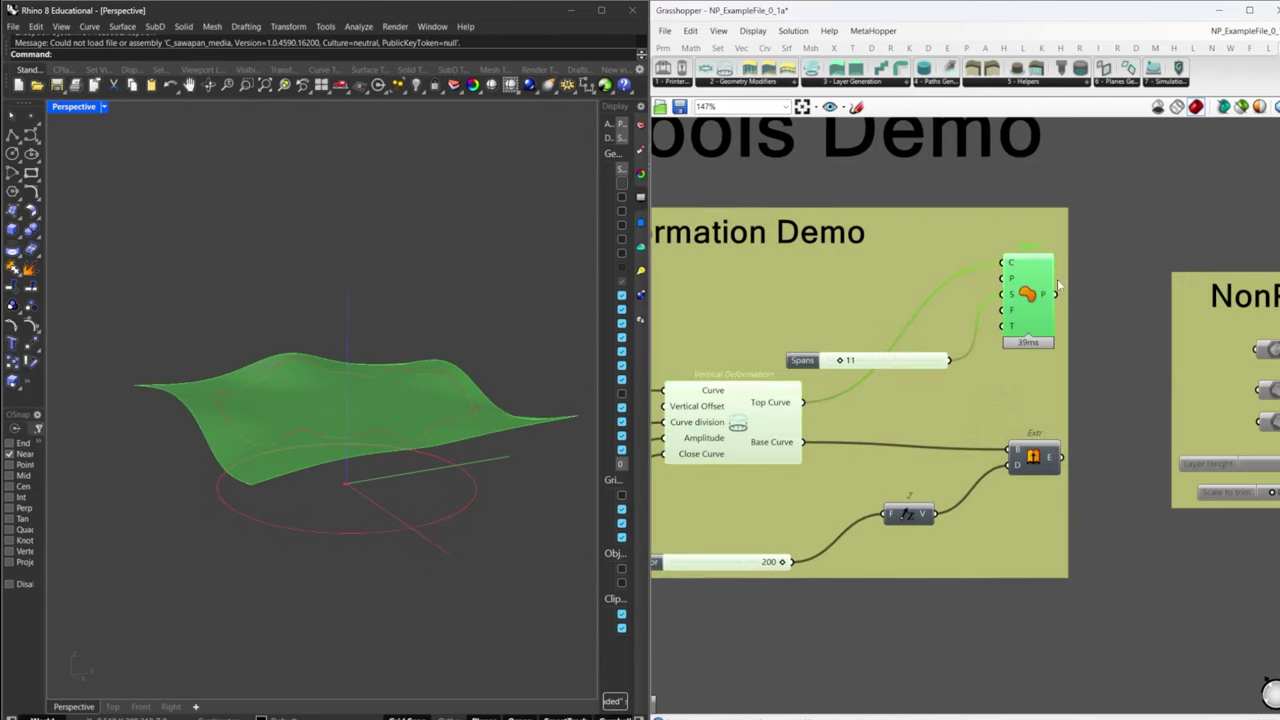
middle_click(1024, 294)
click(1071, 246)
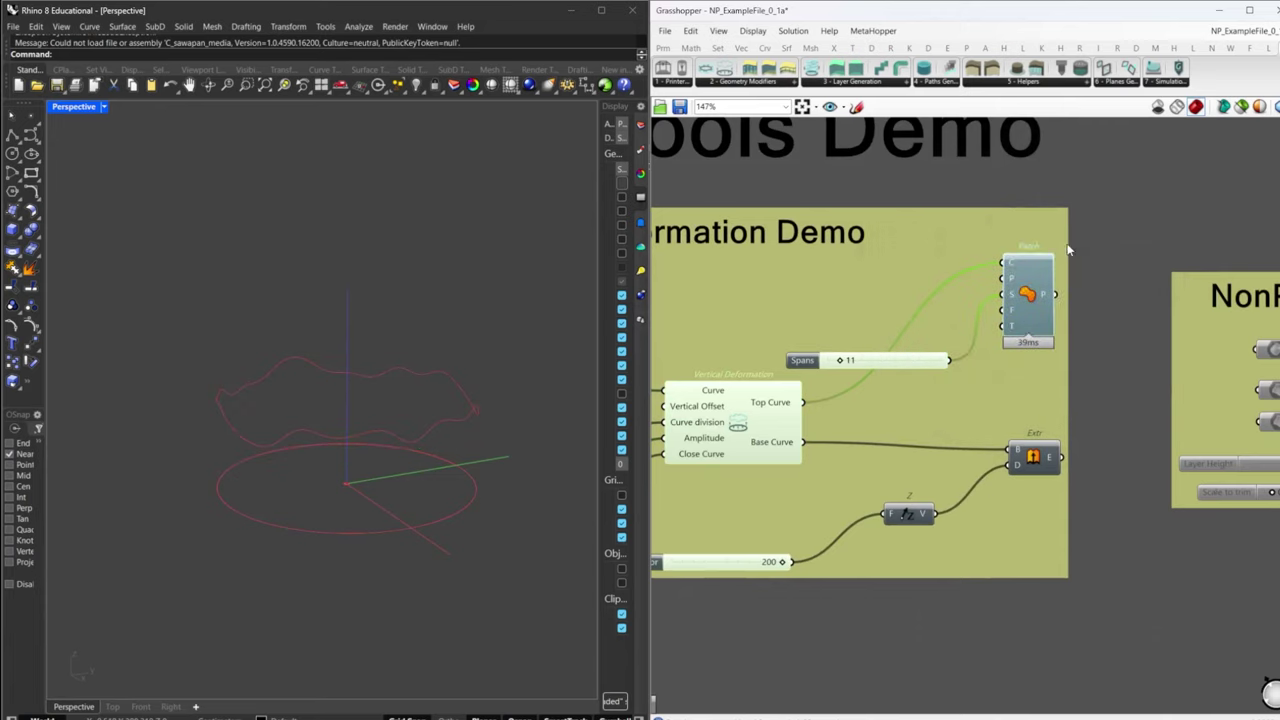
- Turn off the preview of all components in the definition
right_drag(1114, 377, 878, 400)
scroll(905, 370, down, 3)
key(ctrl+a)
middle_click(871, 394)
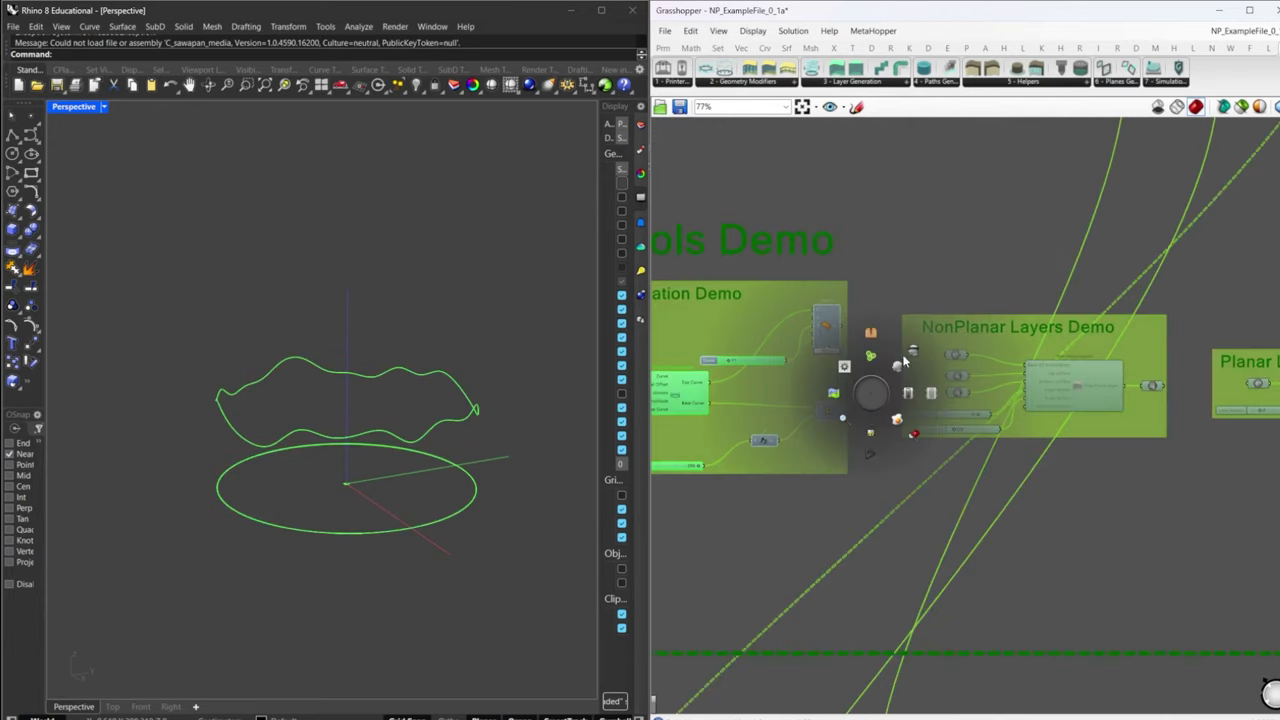
click(905, 356)
click(905, 275)
- Enable all components of the NonPlanar Layers Demo group
drag(891, 280, 1204, 487)
scroll(1172, 444, up, 1)
middle_click(1160, 438)
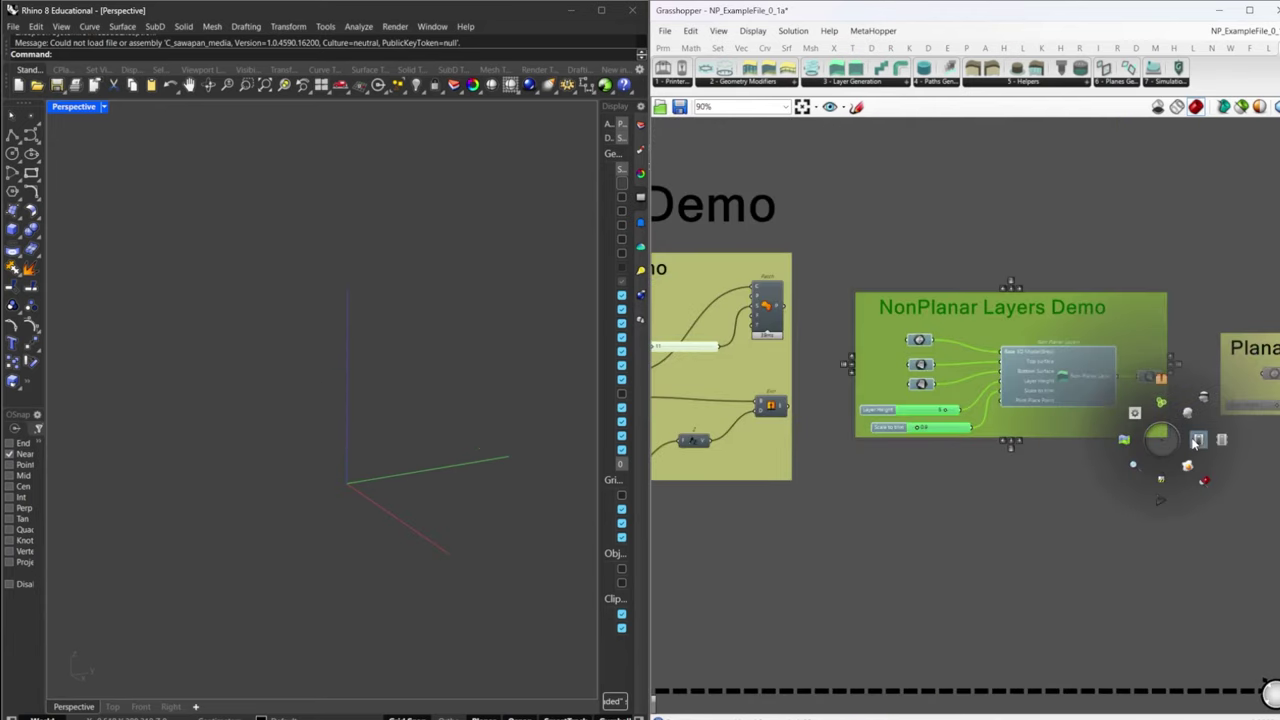
click(920, 285)
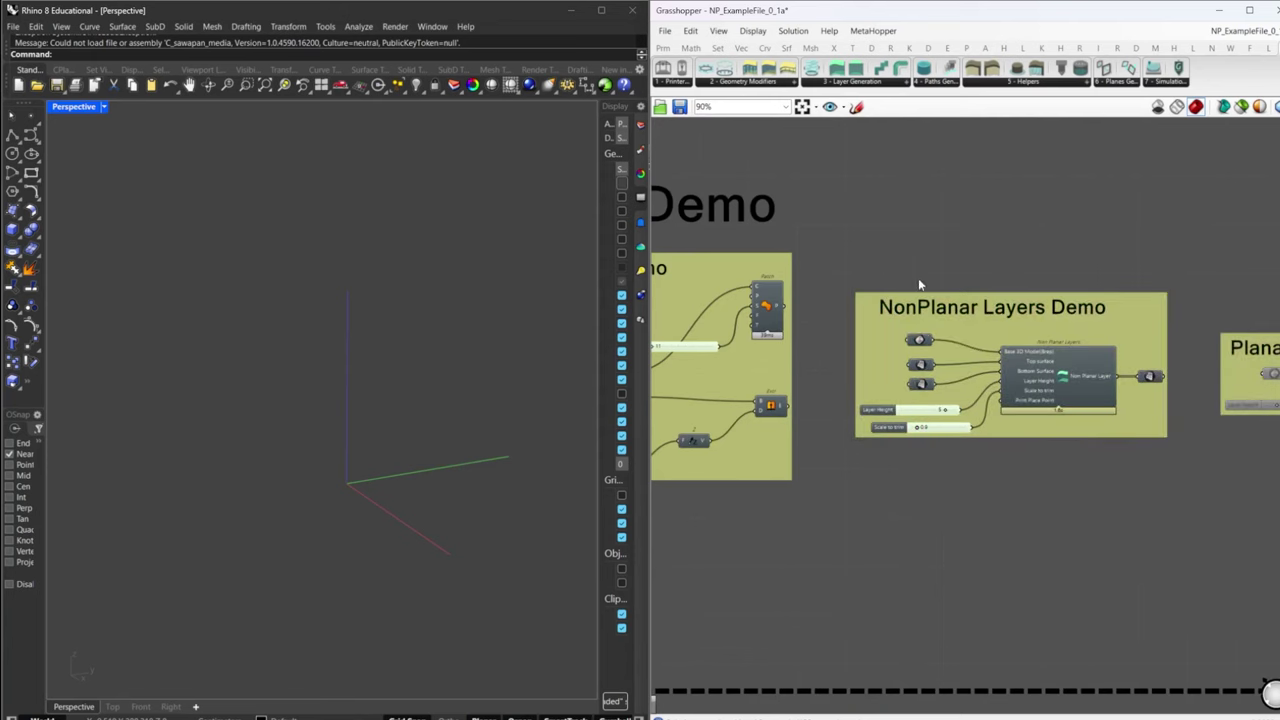
- Show the preview of the base 3D model input in the NonPlanar Layers Demo group
middle_click(921, 342)
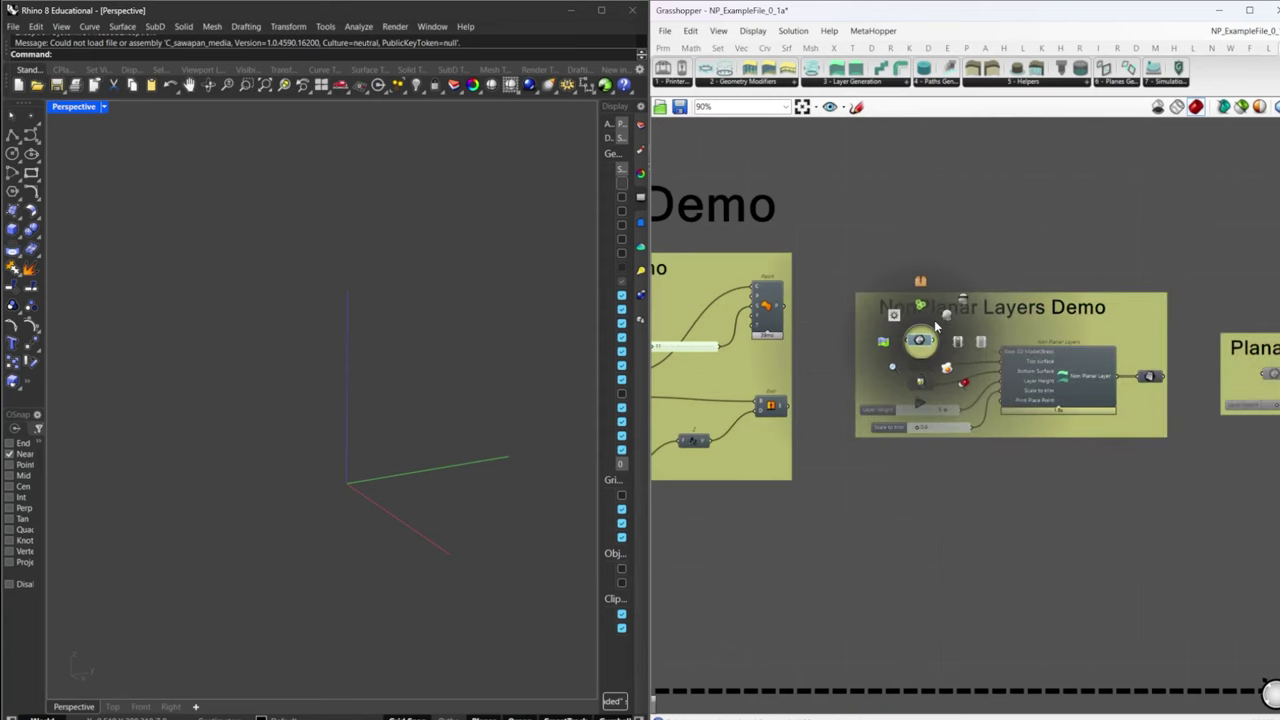
click(936, 317)
click(848, 316)
- Preview the Extrude and Patch components of the Vertical Layers Deformation Demo in turn, hiding each one again
right_drag(767, 407, 875, 404)
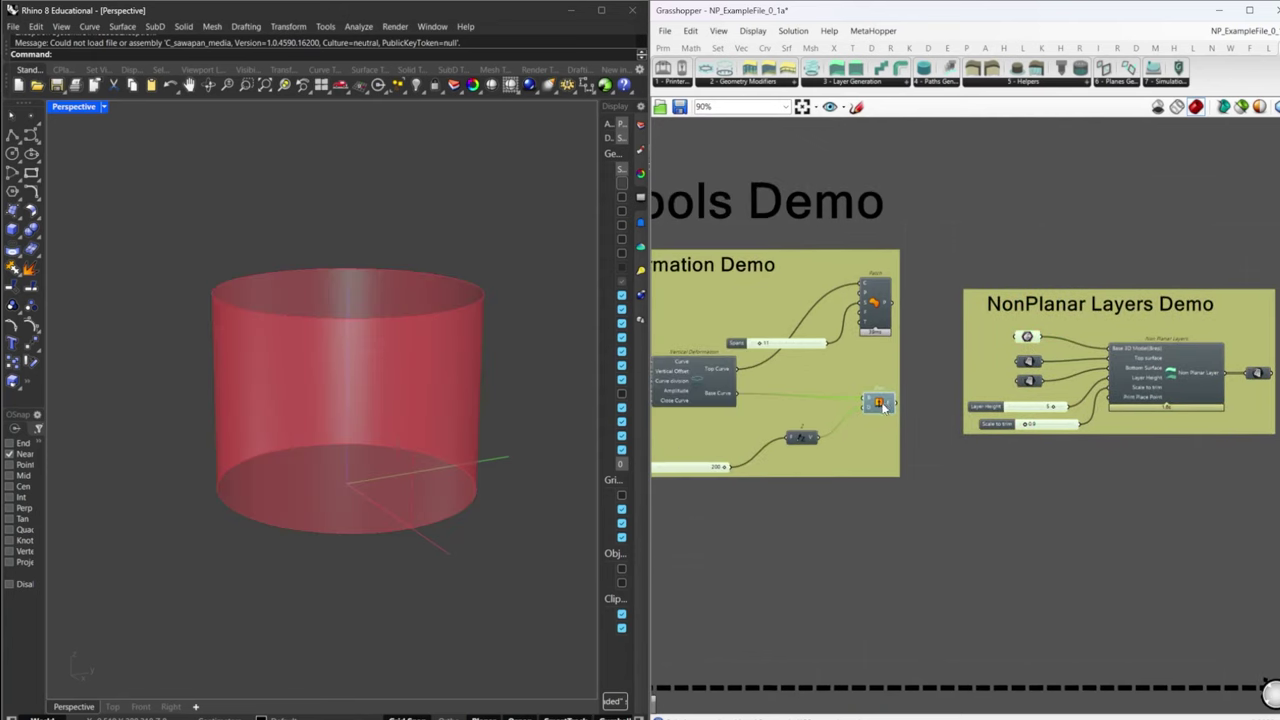
middle_click(883, 406)
click(910, 376)
middle_click(868, 418)
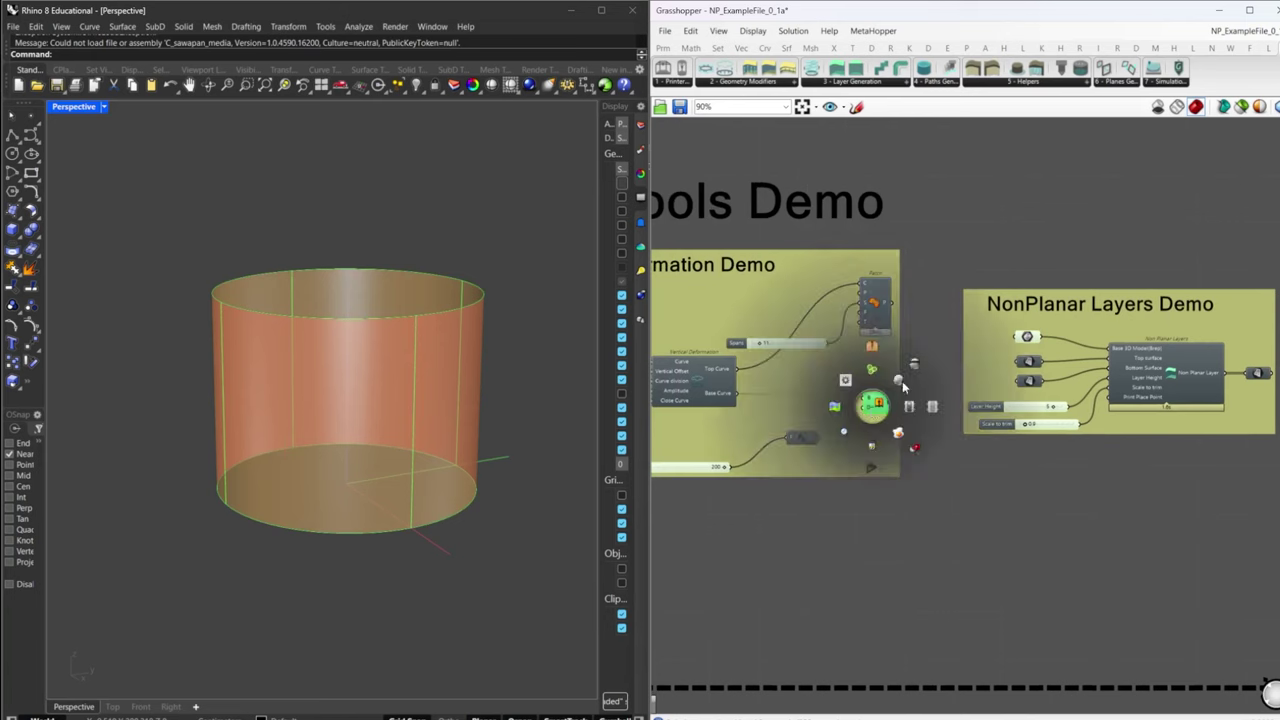
click(902, 381)
middle_click(1027, 362)
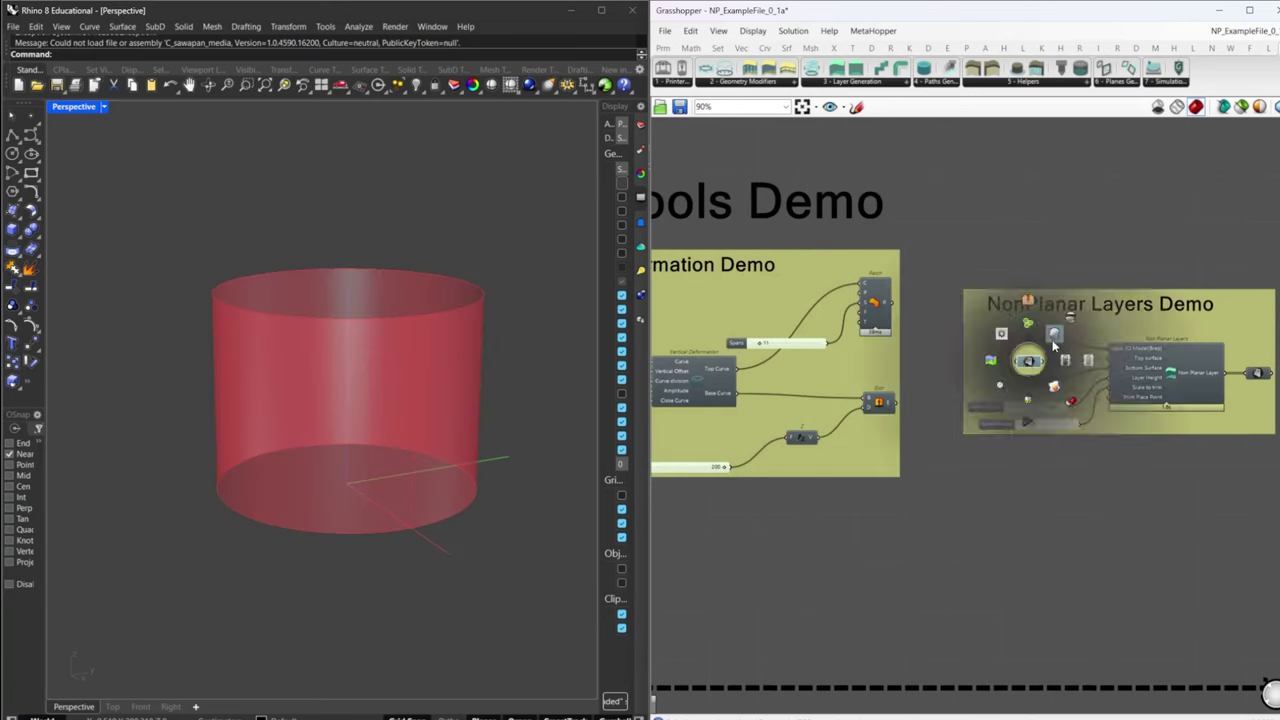
click(871, 300)
middle_click(869, 302)
click(895, 275)
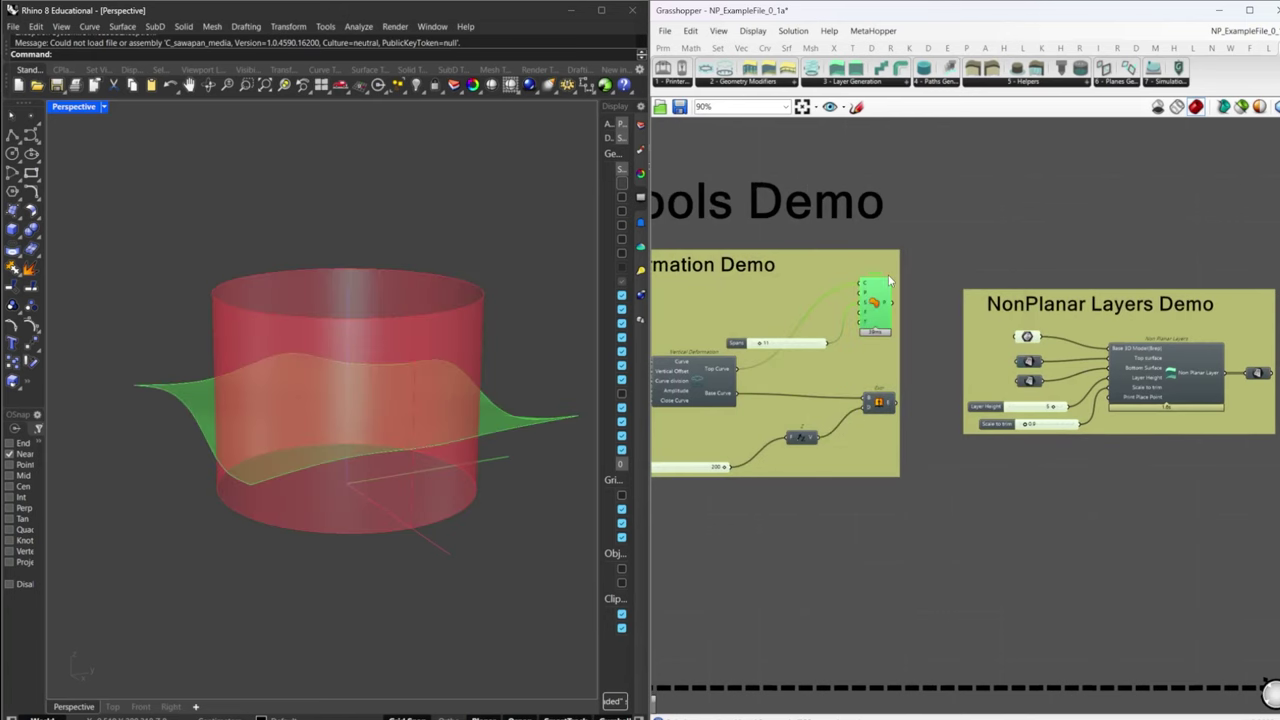
middle_click(881, 313)
click(923, 270)
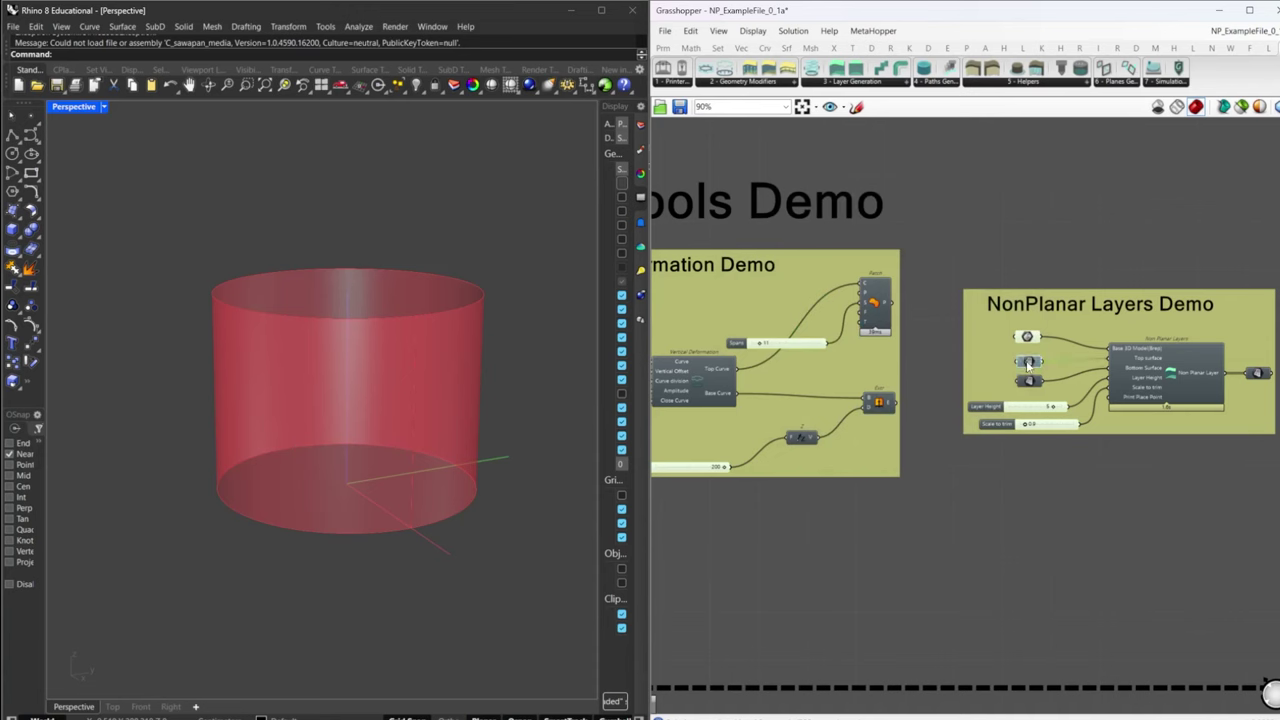
- Show the previews of the top and bottom surface inputs of the Non Planar Layers component
middle_click(1027, 365)
click(1048, 343)
middle_click(1028, 383)
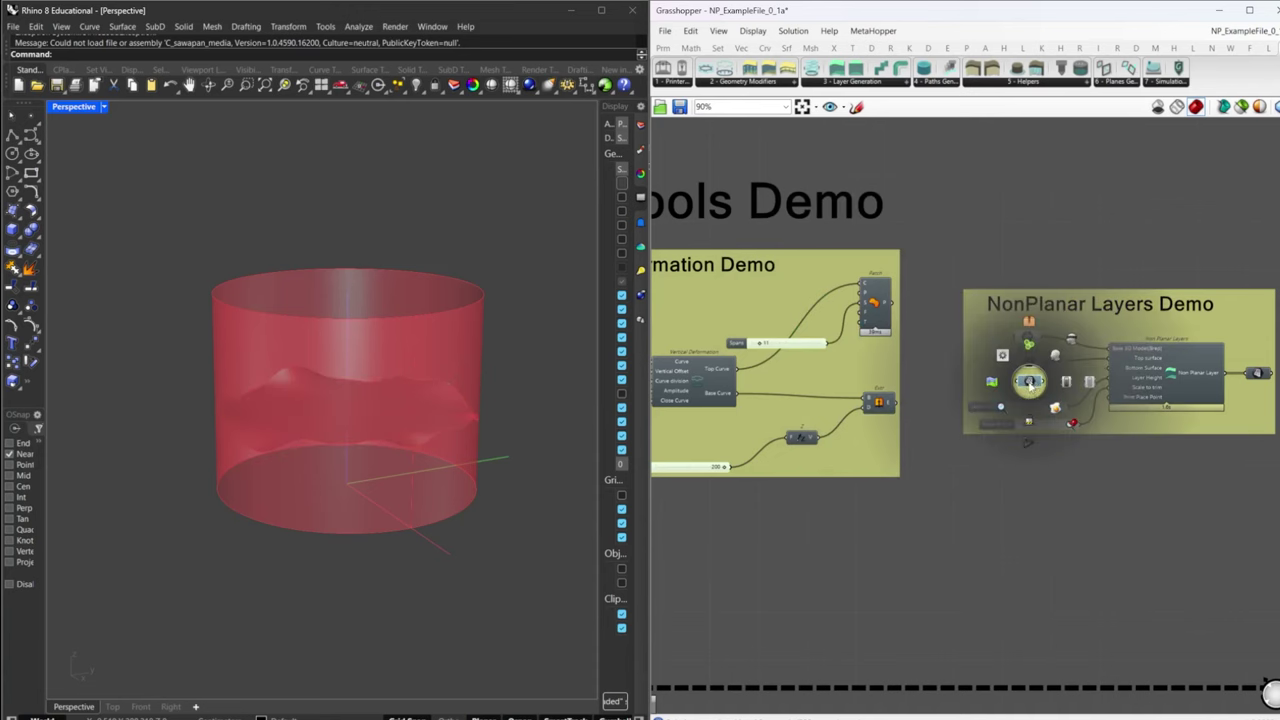
click(1048, 375)
- Hide every component's preview to clear the model, including the non-planar input geometry
right_drag(1233, 379, 1148, 384)
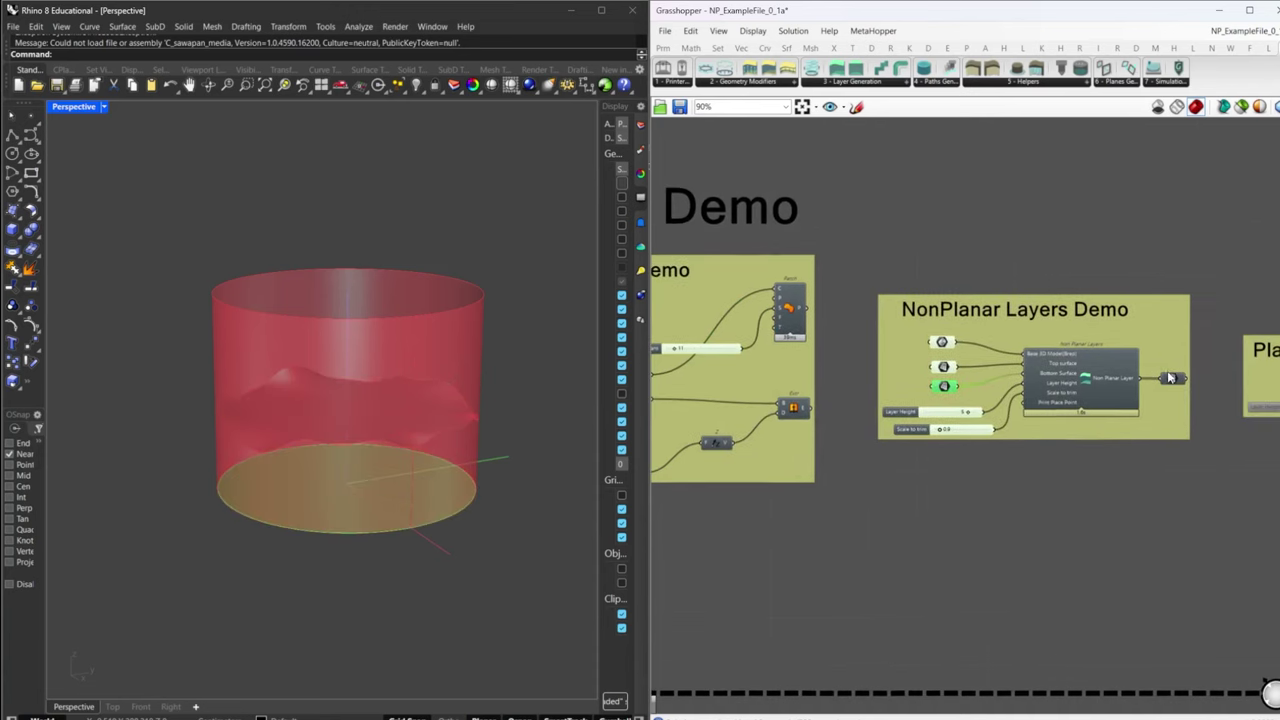
click(1173, 378)
key(ctrl+a)
middle_click(1173, 437)
click(1213, 398)
click(1213, 398)
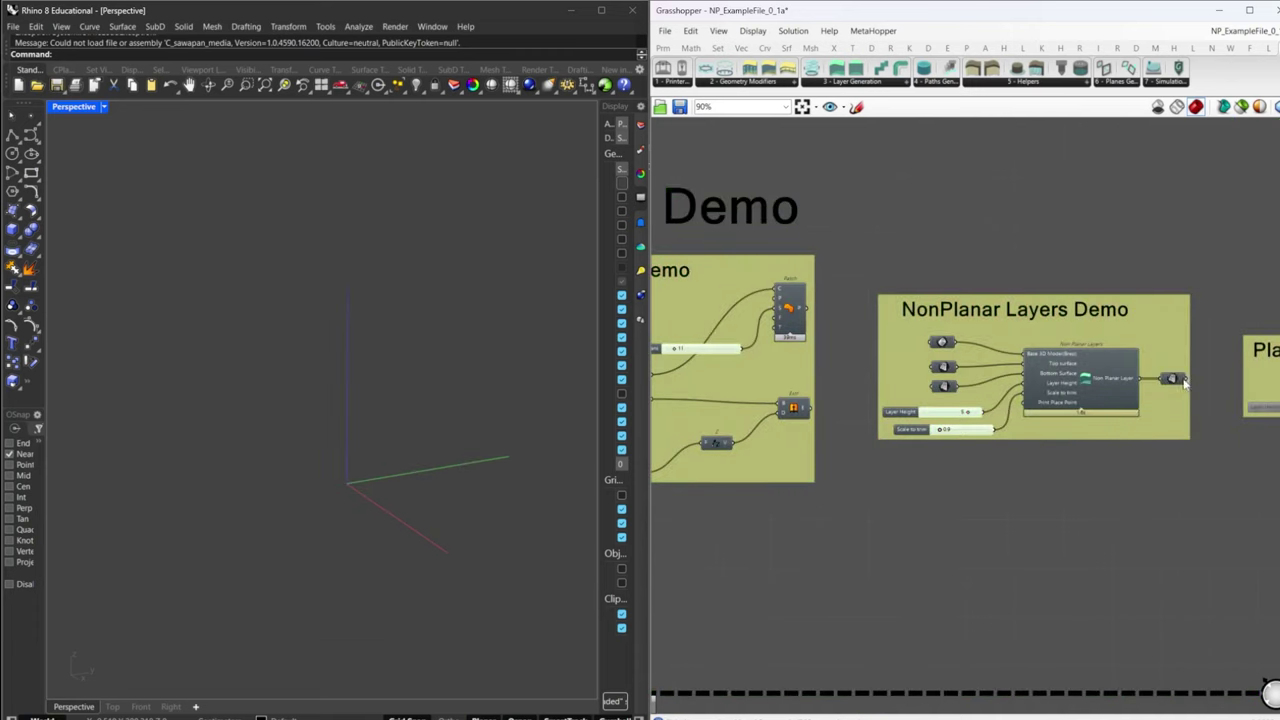
- Show the preview of the Non Planar Layers output surfaces and view the stacked layers from another side
click(1175, 378)
middle_click(1175, 378)
click(1199, 352)
right_drag(402, 443, 255, 490)
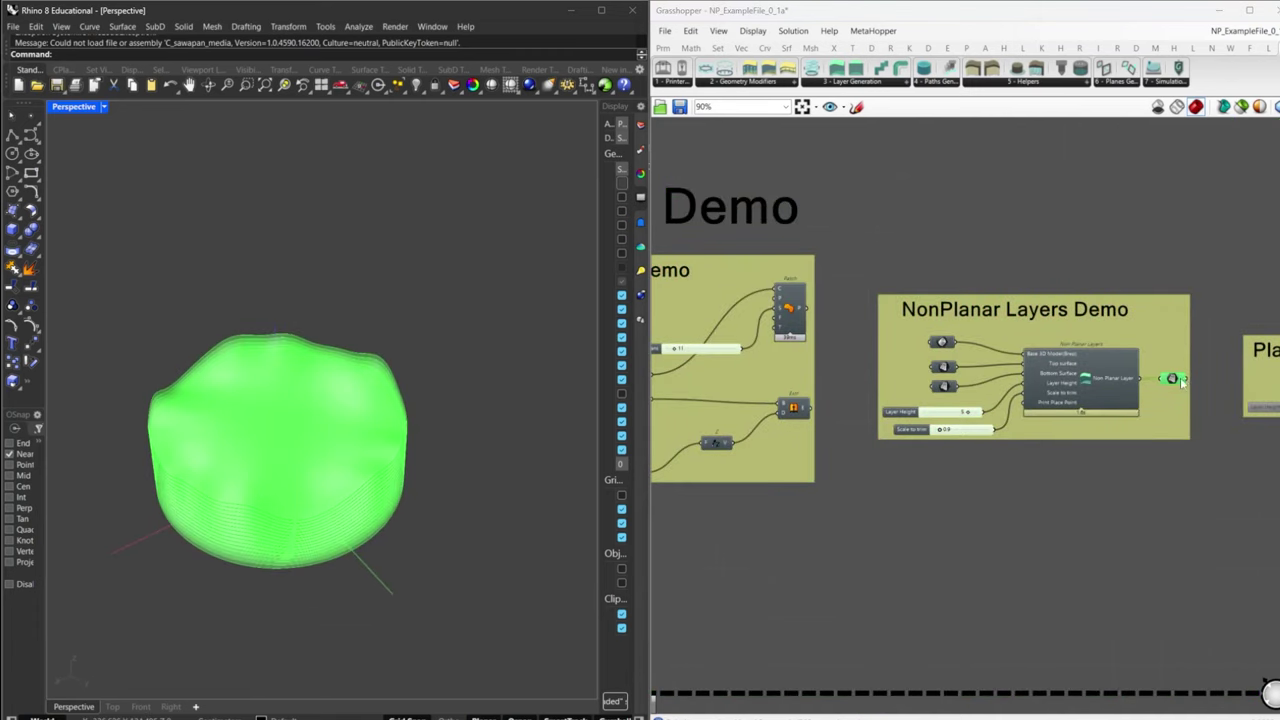
- Examine the Curve/Paths group and the Non Planar Layers inputs and output, and select the whole NonPlanar Layers Demo group
scroll(1162, 262, down, 5)
right_drag(1162, 262, 922, 531)
scroll(983, 294, up, 6)
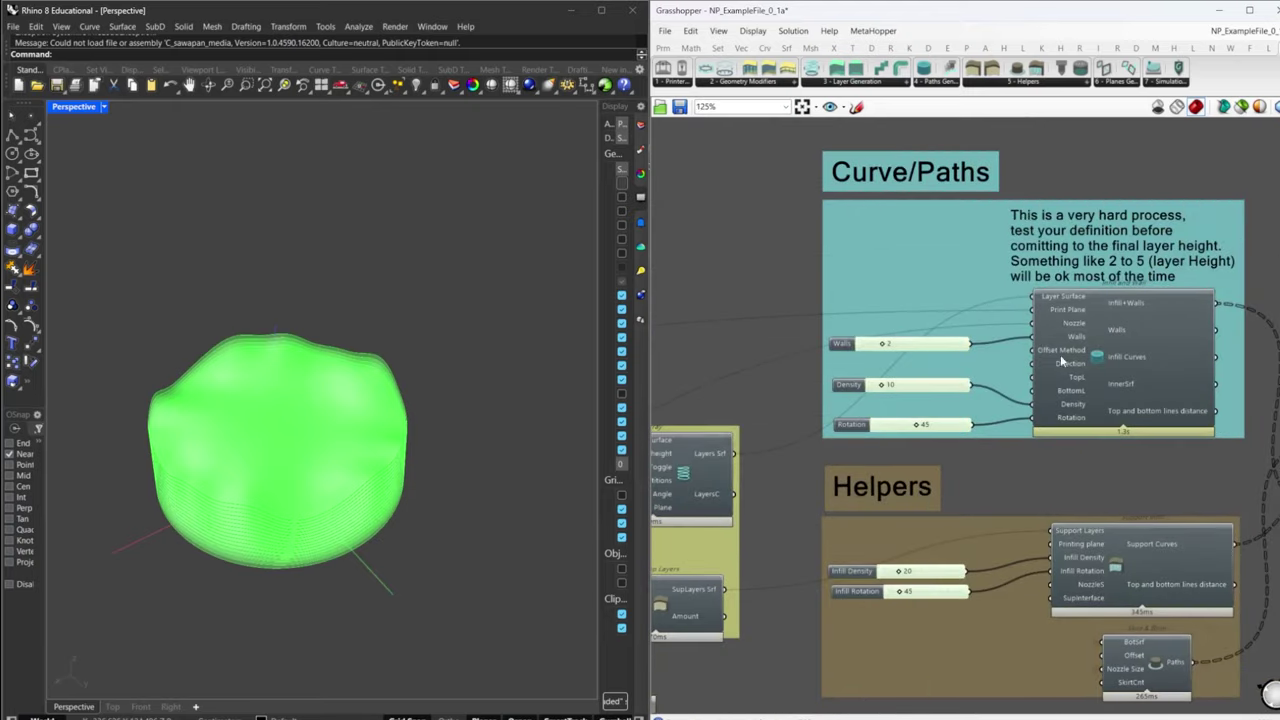
scroll(1080, 344, down, 7)
right_drag(958, 628, 923, 525)
scroll(925, 522, up, 6)
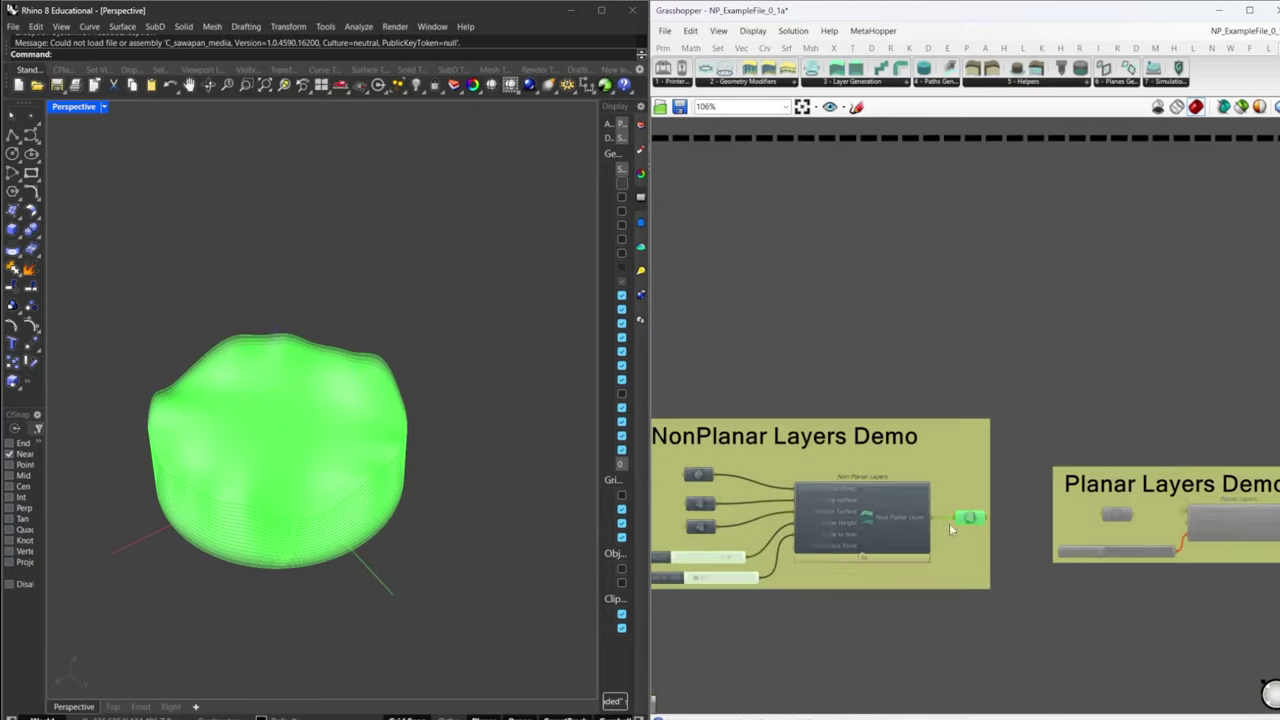
right_drag(724, 479, 1082, 445)
click(1058, 469)
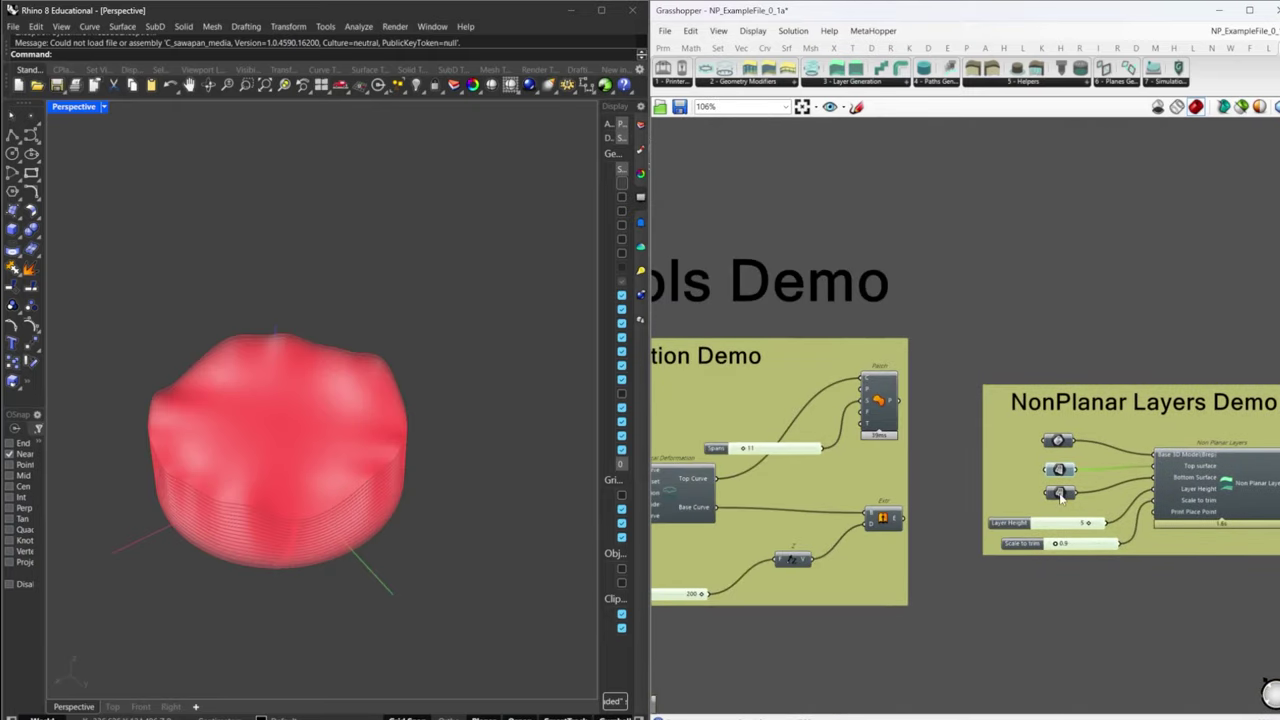
right_drag(1250, 486, 831, 463)
right_drag(658, 376, 842, 359)
click(1032, 462)
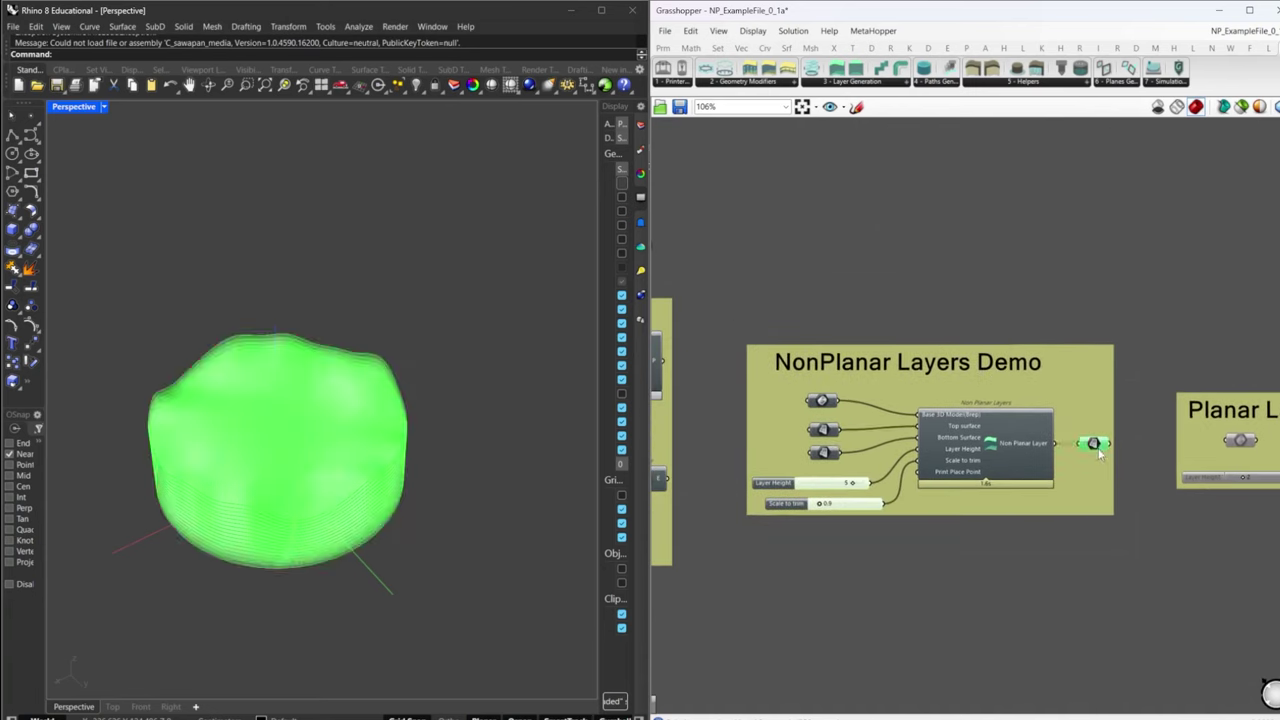
drag(716, 311, 1135, 563)
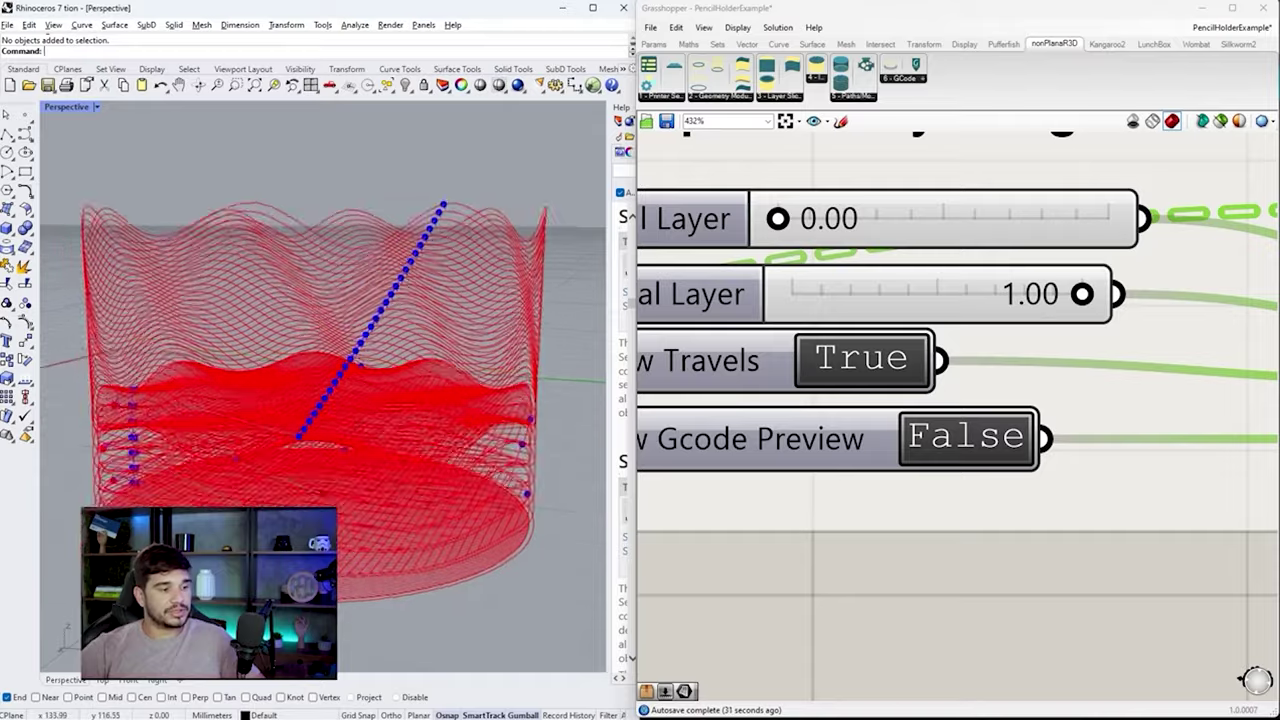
- Add a Unit Y vector component below the Planar Layers Demo group and connect it to the Print Plane input of Planar Layers
right_drag(250, 395, 362, 440)
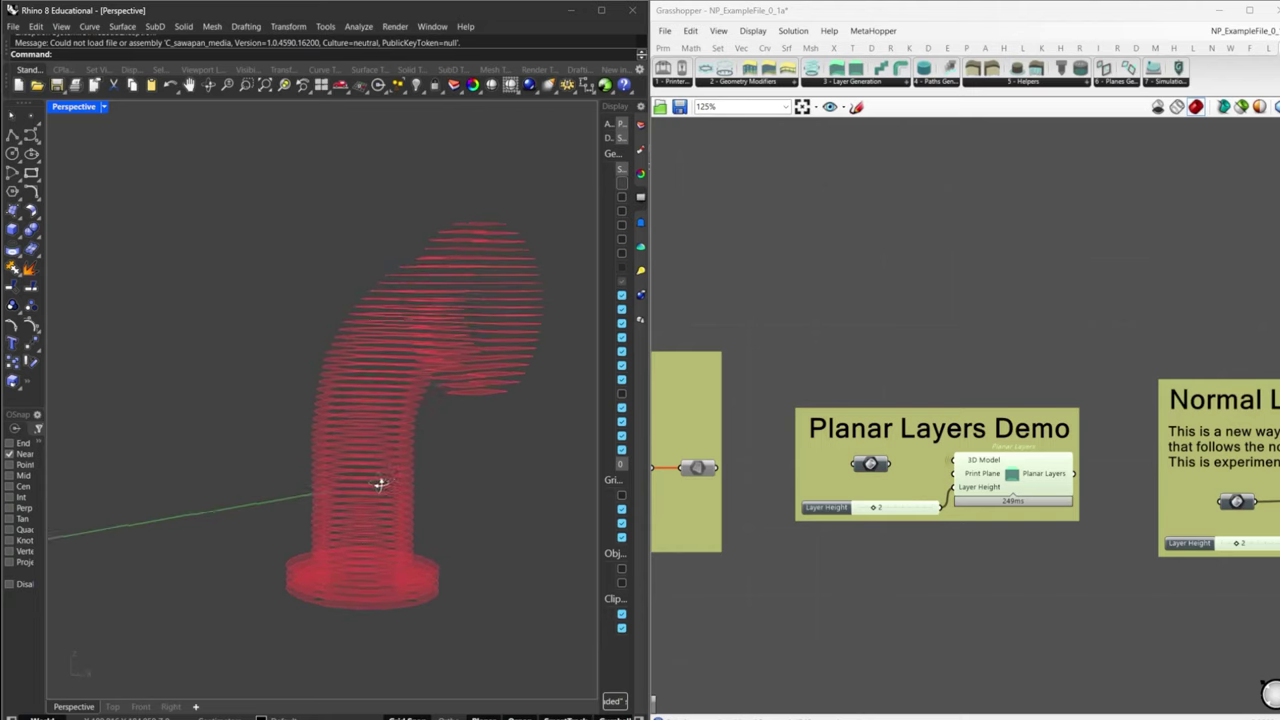
right_drag(380, 484, 441, 510)
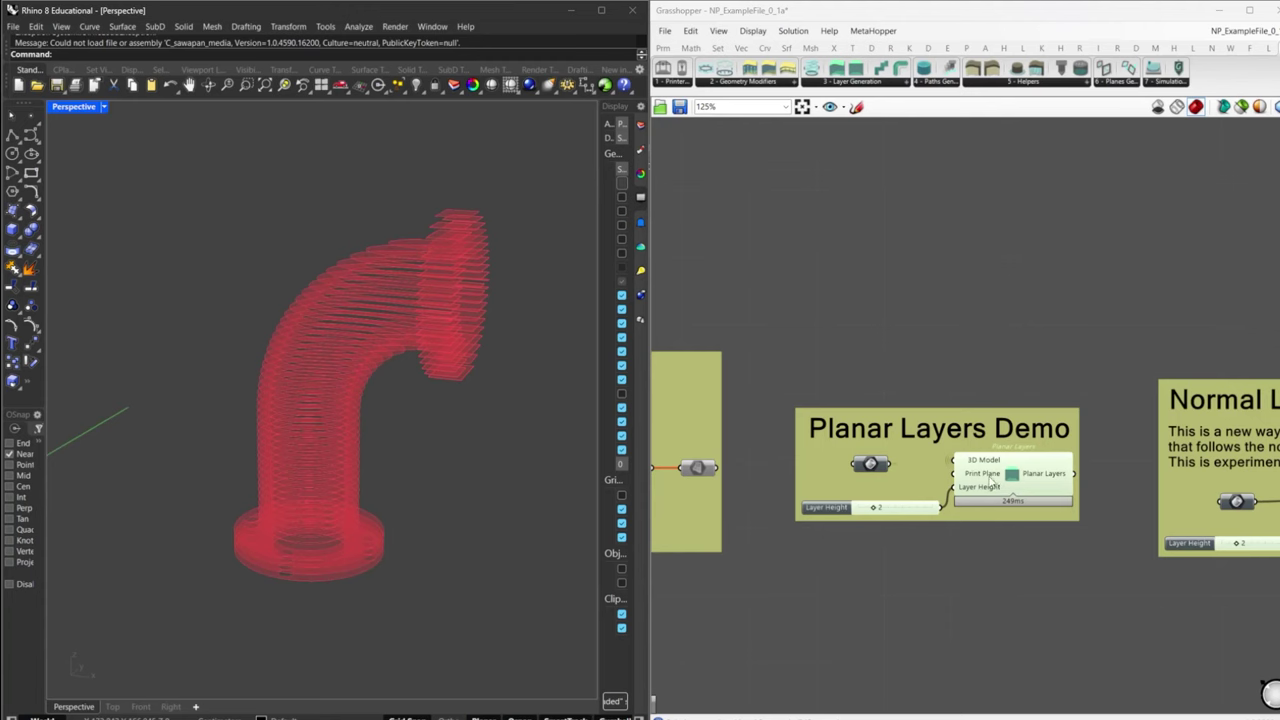
double_click(873, 598)
text(unit)
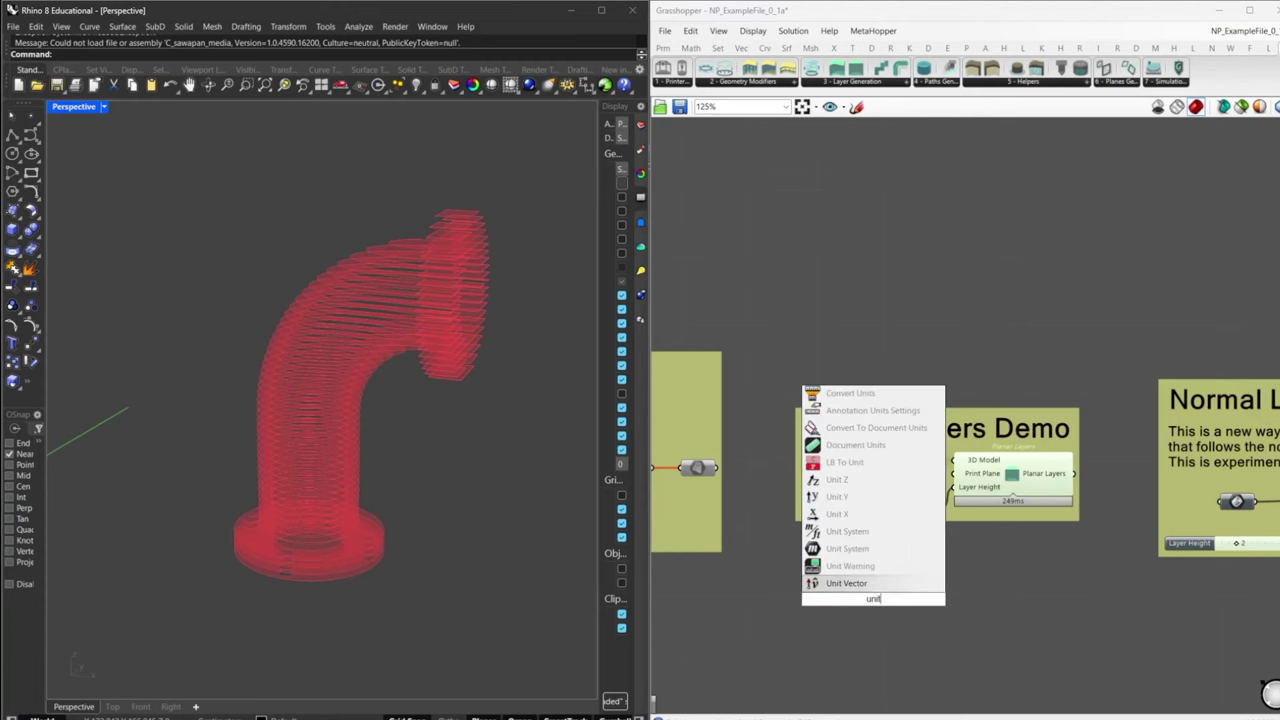
key(Up)
key(Up)
key(Up)
key(Up)
key(Up)
key(Return)
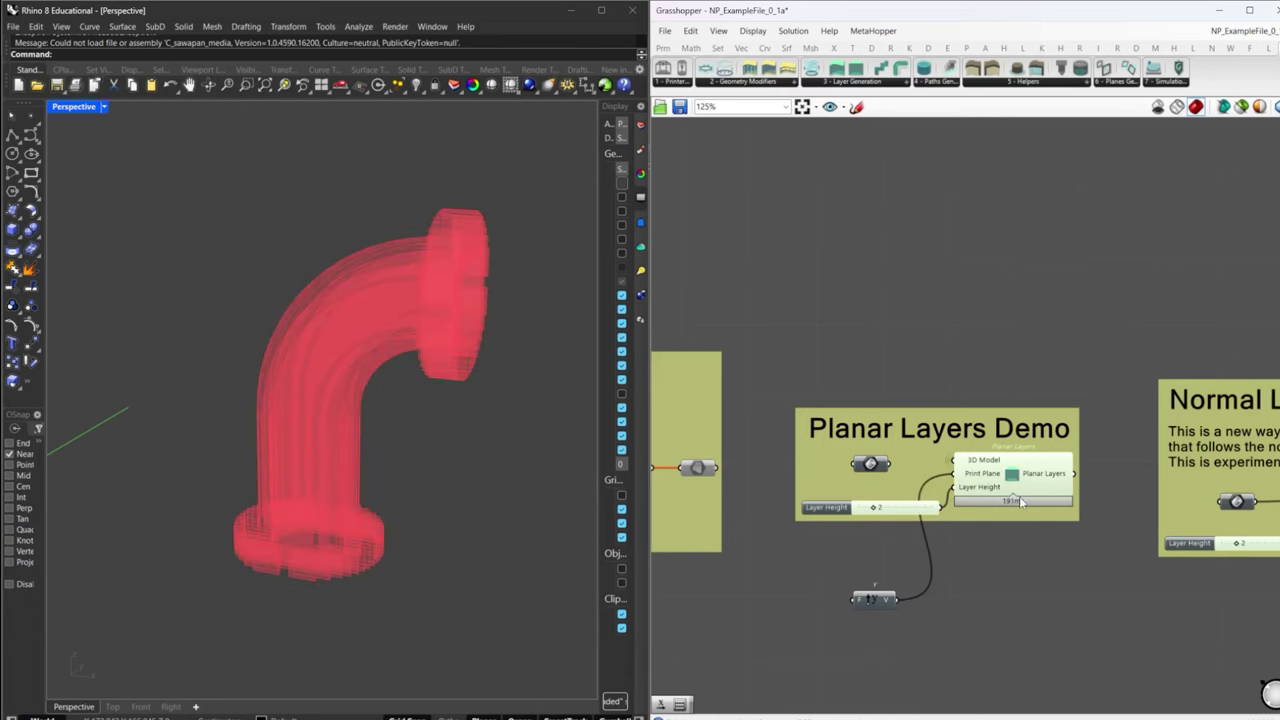
- View the pipe sliced along the Y direction from another angle and delete the Unit Y component
click(1019, 498)
scroll(354, 562, down, 6)
right_drag(283, 567, 313, 576)
right_drag(531, 577, 284, 528)
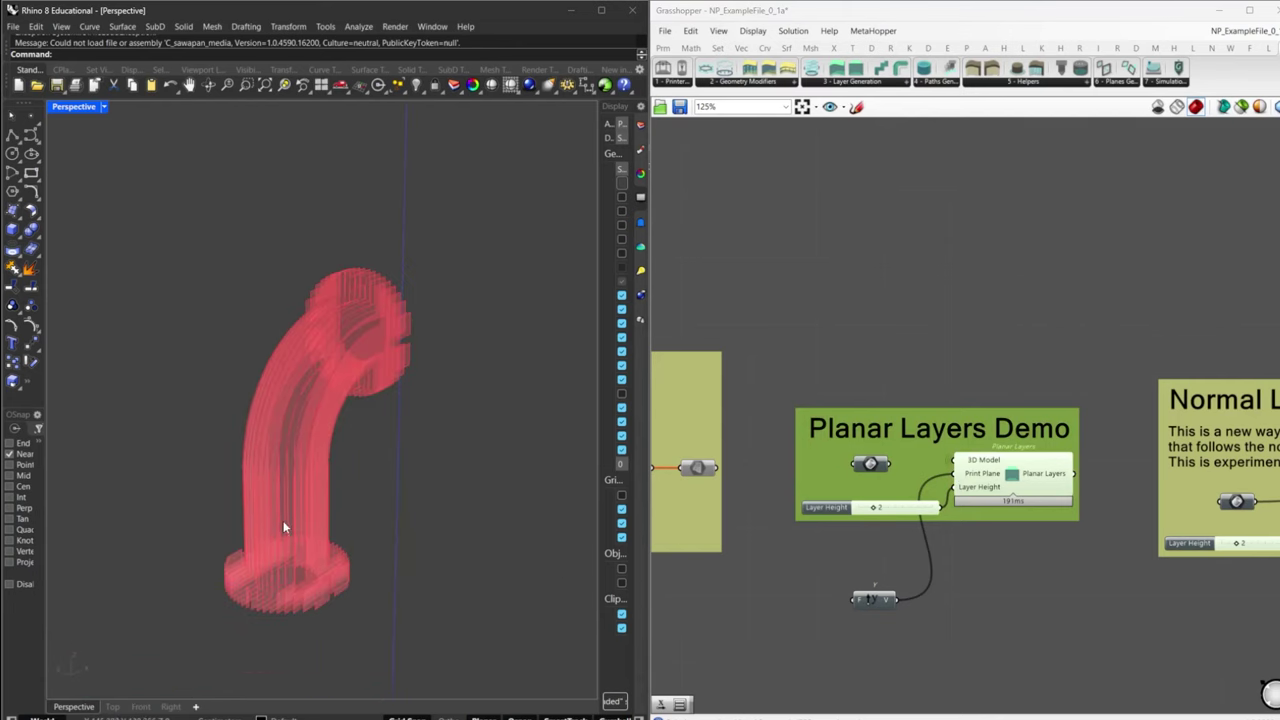
click(868, 597)
key(Delete)
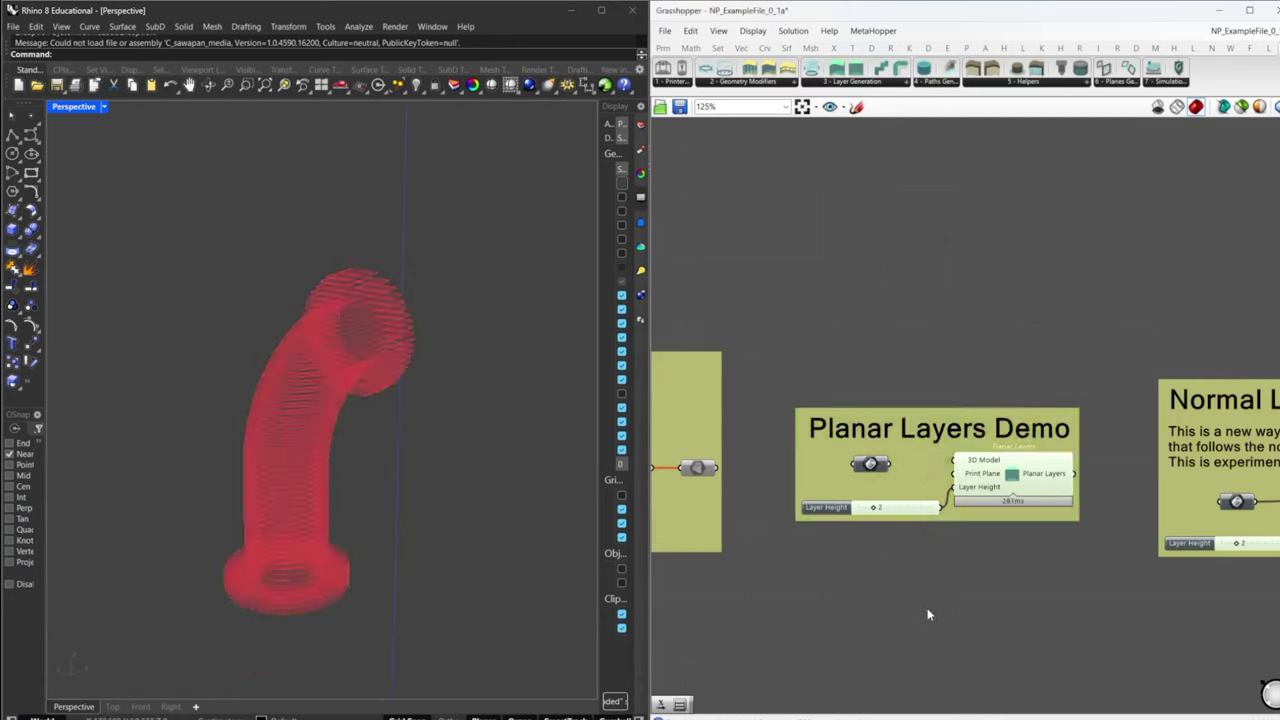
- Highlight the Planar Layers output from the side and hide the previews of every component in the Planar Layers Demo group
click(1025, 497)
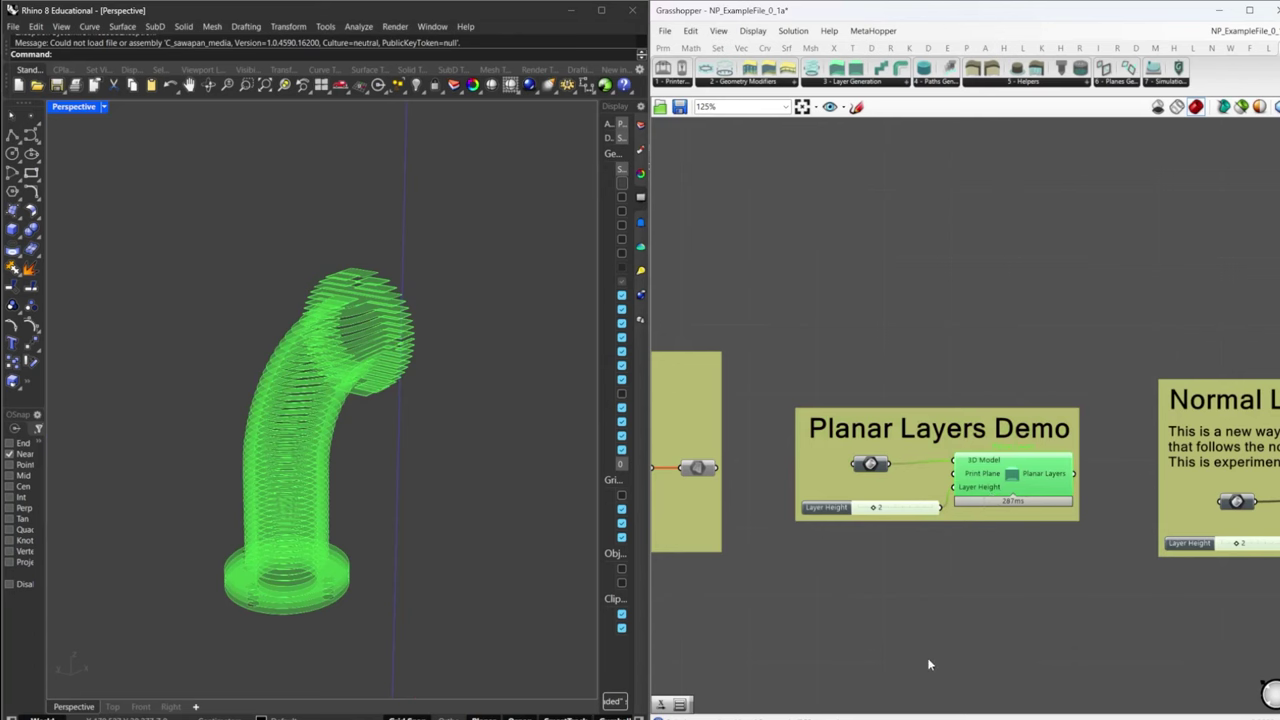
right_drag(475, 576, 530, 576)
middle_click(1035, 472)
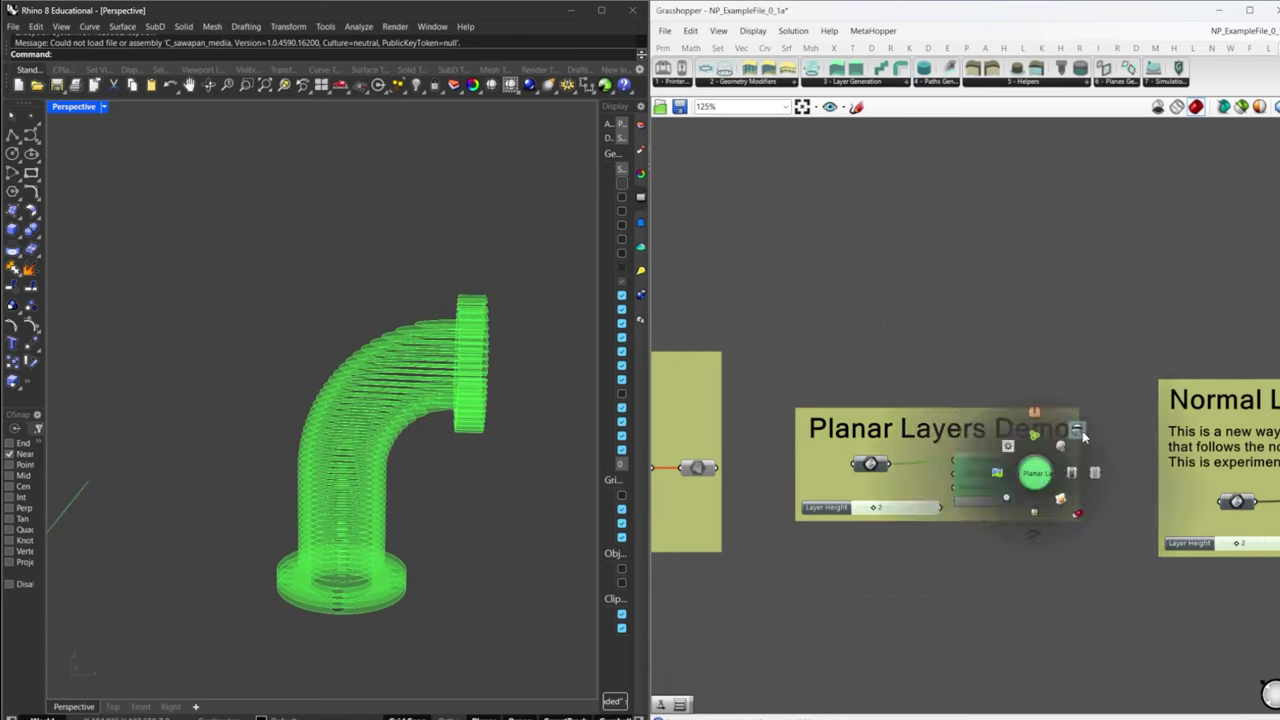
click(1080, 432)
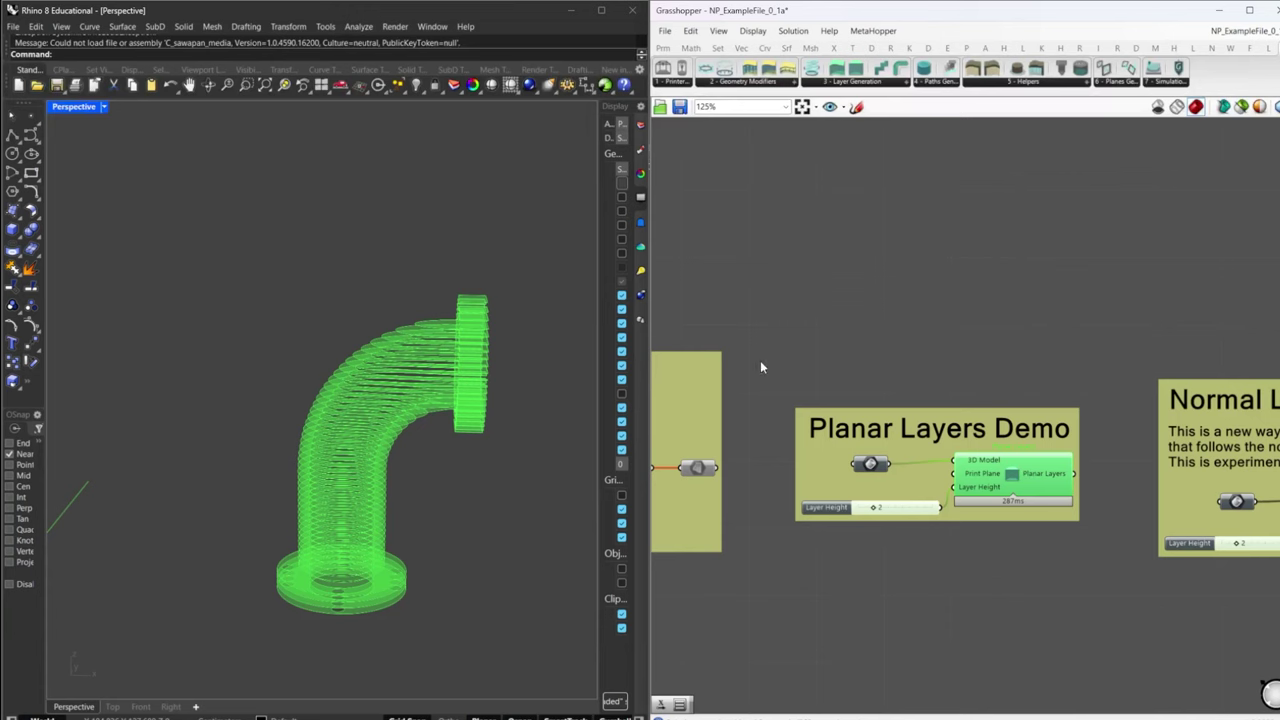
drag(749, 358, 1107, 548)
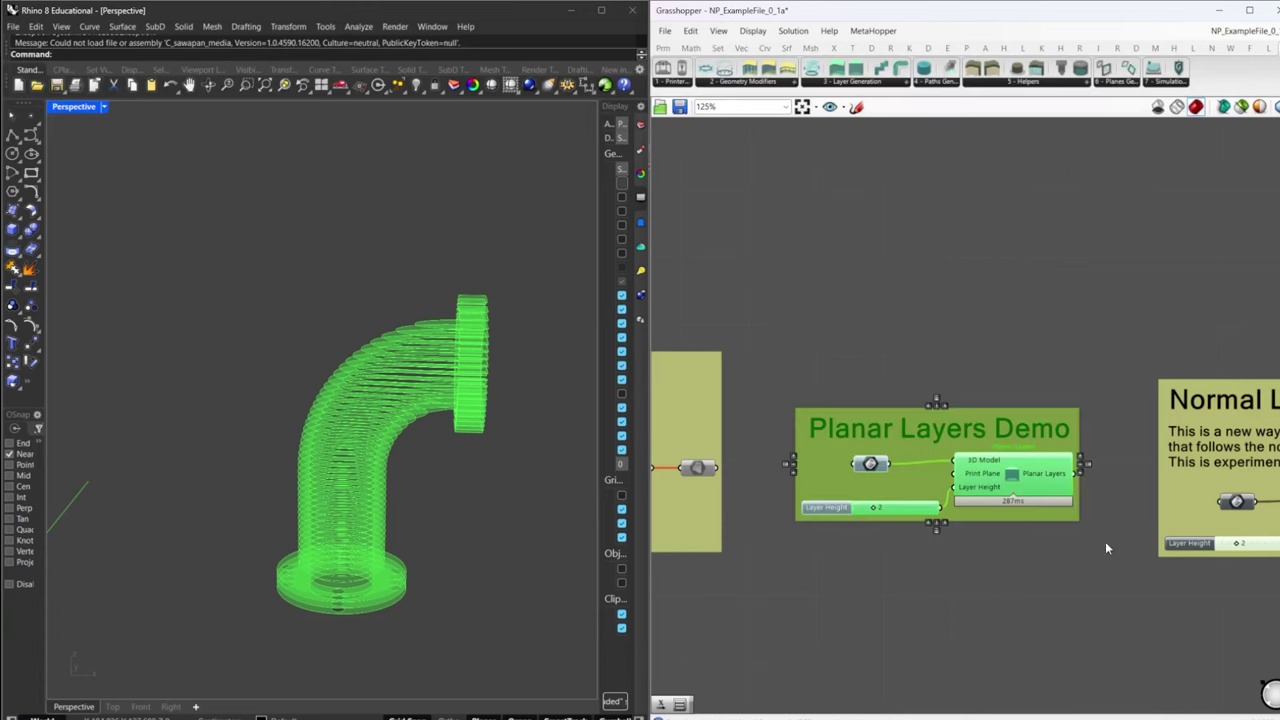
middle_click(1007, 481)
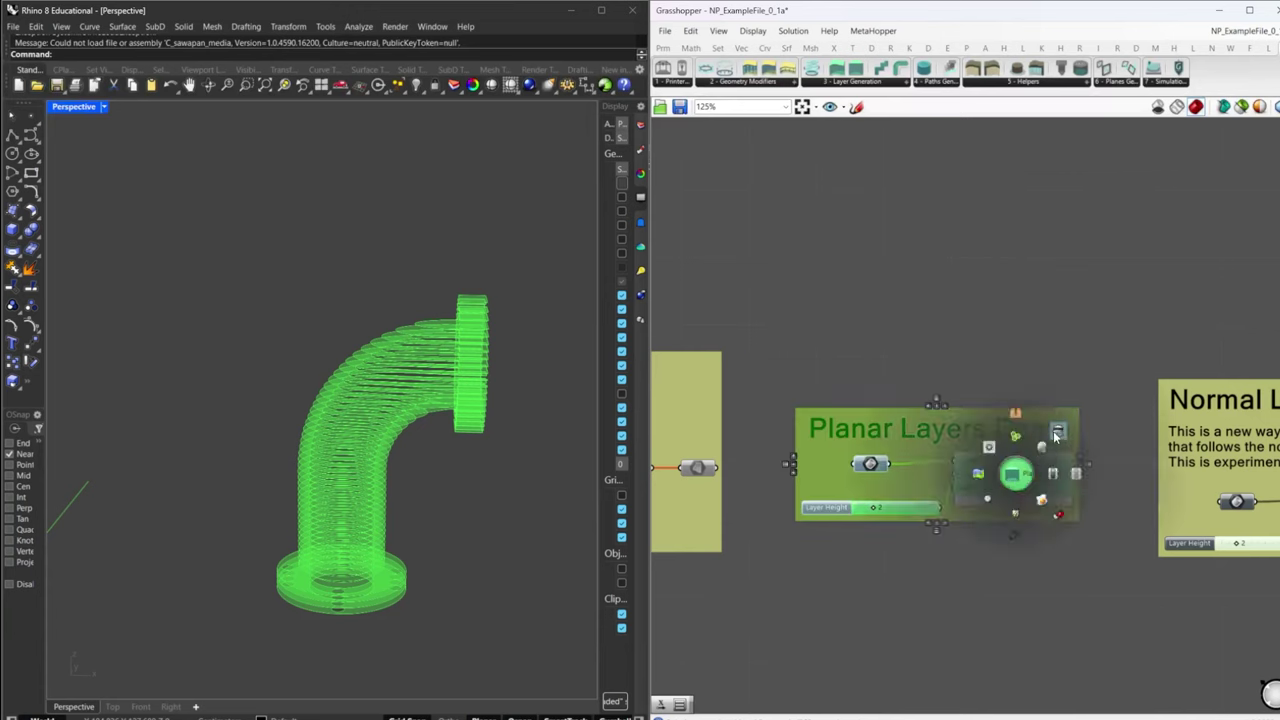
click(1056, 434)
click(1045, 394)
- Disable all components of the Planar Layers Demo group
right_drag(1158, 421, 977, 414)
scroll(835, 410, down, 3)
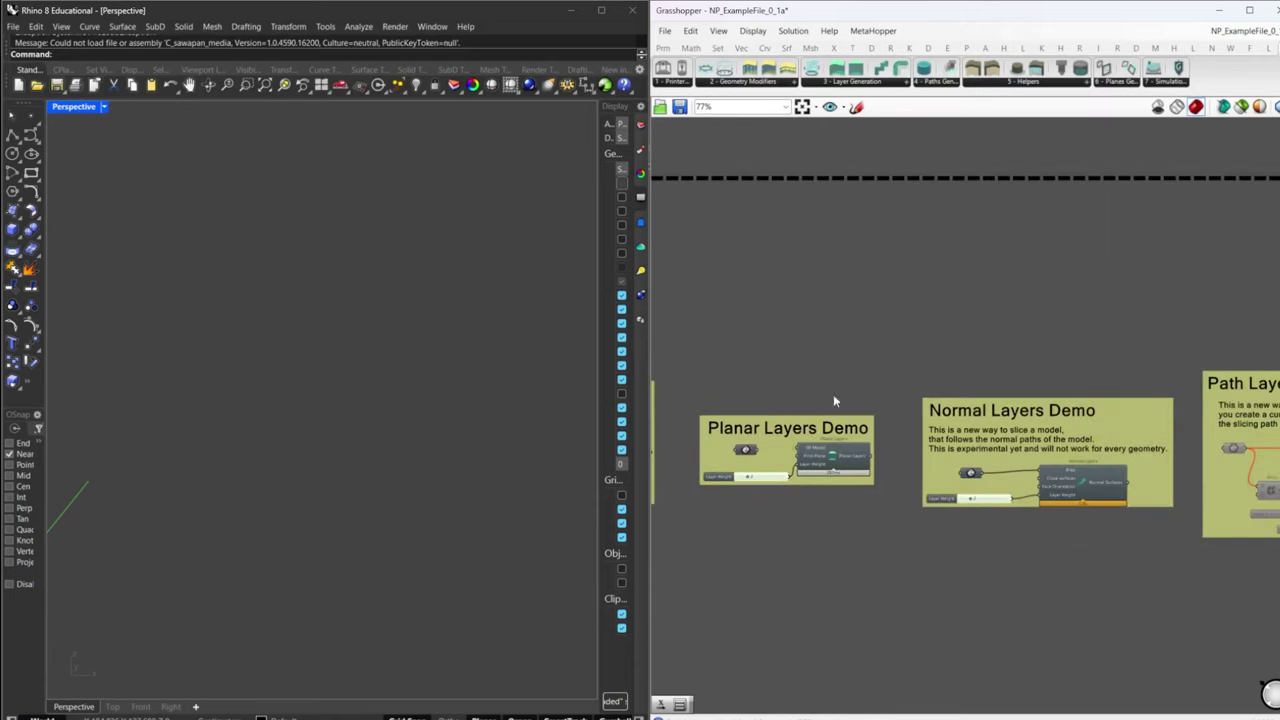
right_drag(747, 418, 845, 426)
drag(769, 397, 998, 540)
middle_click(988, 515)
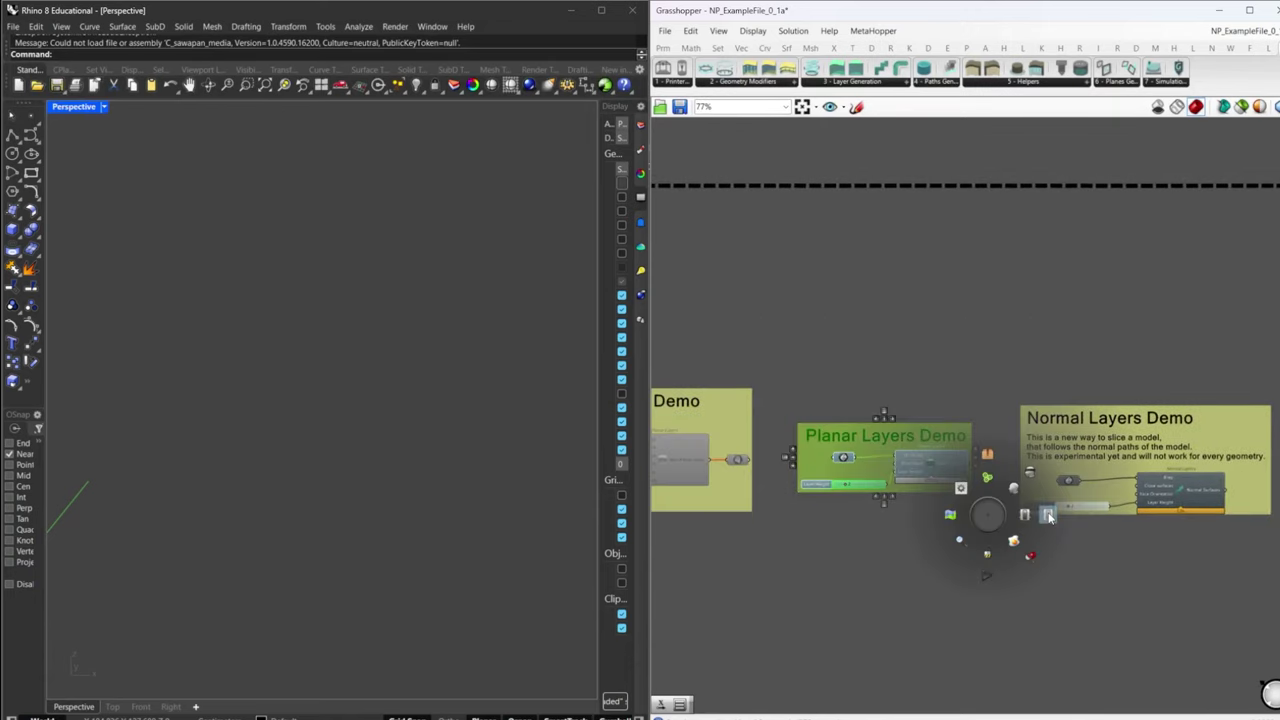
click(1049, 516)
click(1185, 628)
- Show the preview of the Brep parameter feeding Normal Layers and view the pipe model from another angle
right_drag(1184, 628, 973, 646)
scroll(870, 460, up, 5)
middle_click(1062, 562)
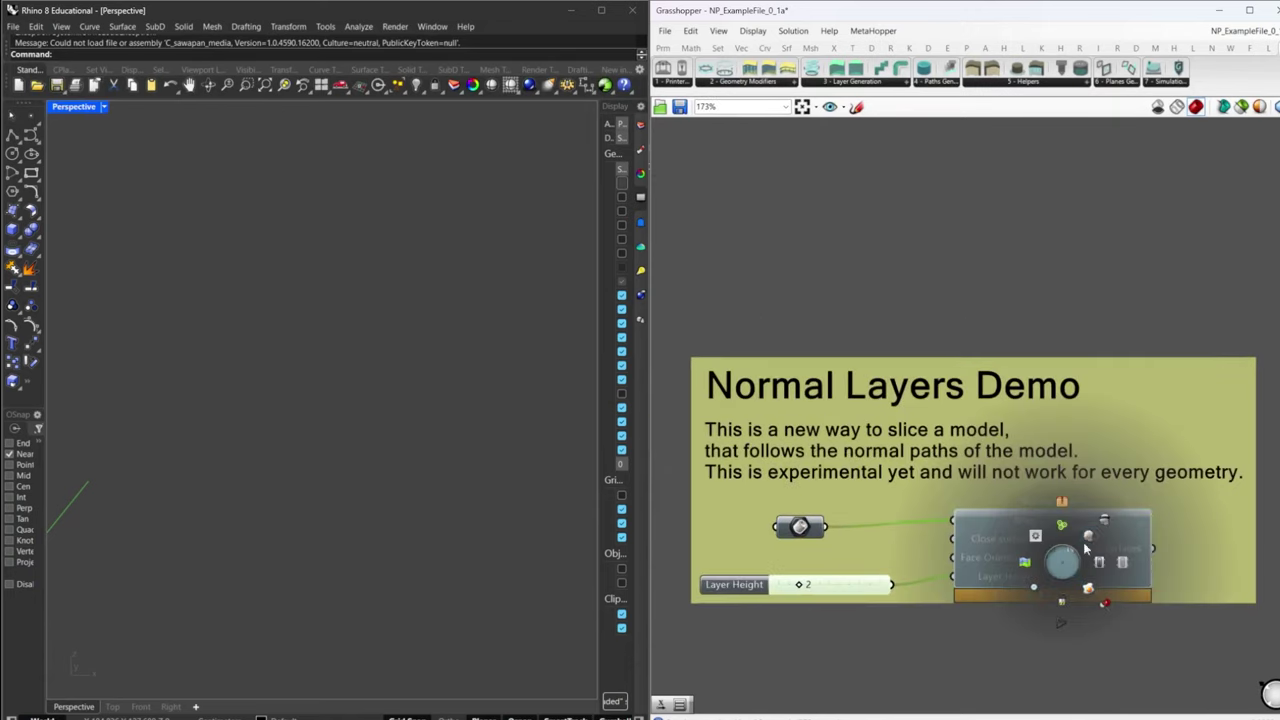
click(1089, 538)
click(803, 531)
scroll(804, 533, down, 1)
middle_click(804, 531)
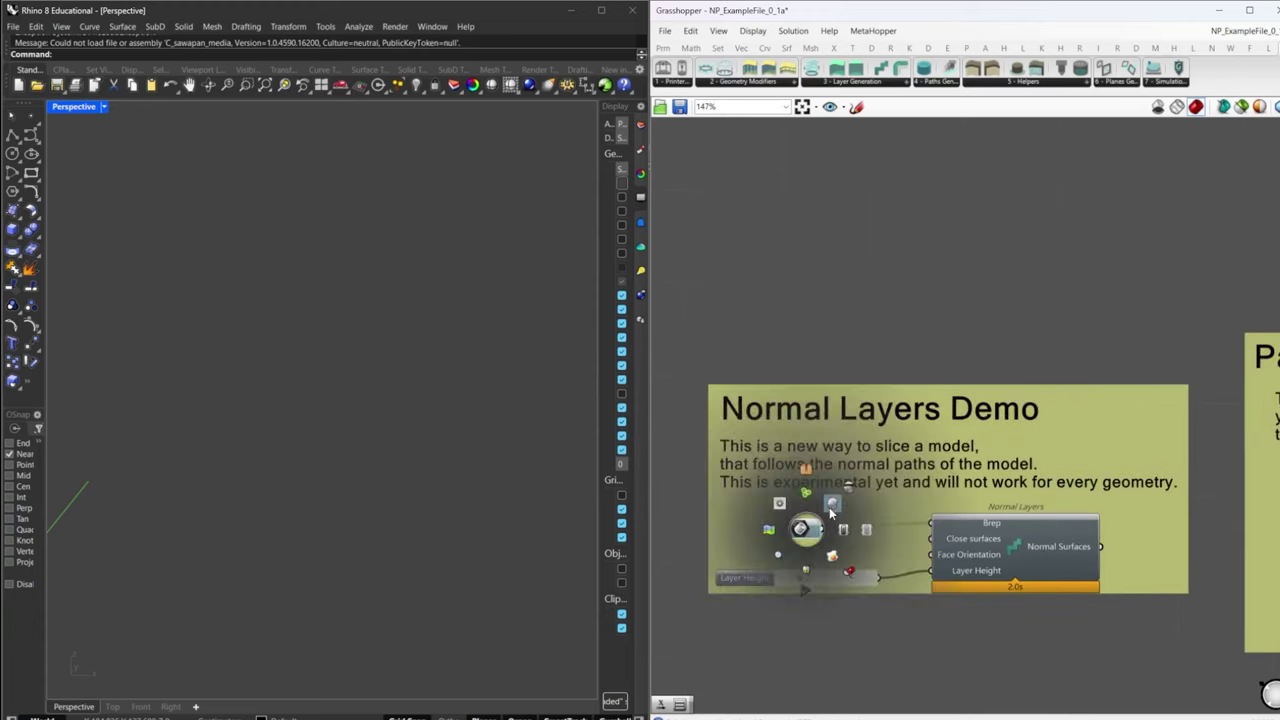
click(831, 507)
scroll(395, 522, down, 5)
right_drag(470, 530, 371, 544)
scroll(382, 544, up, 3)
click(862, 626)
- Show the preview of Normal Layers, hide its Brep input's preview, and view the sliced pipe from the side
click(1025, 540)
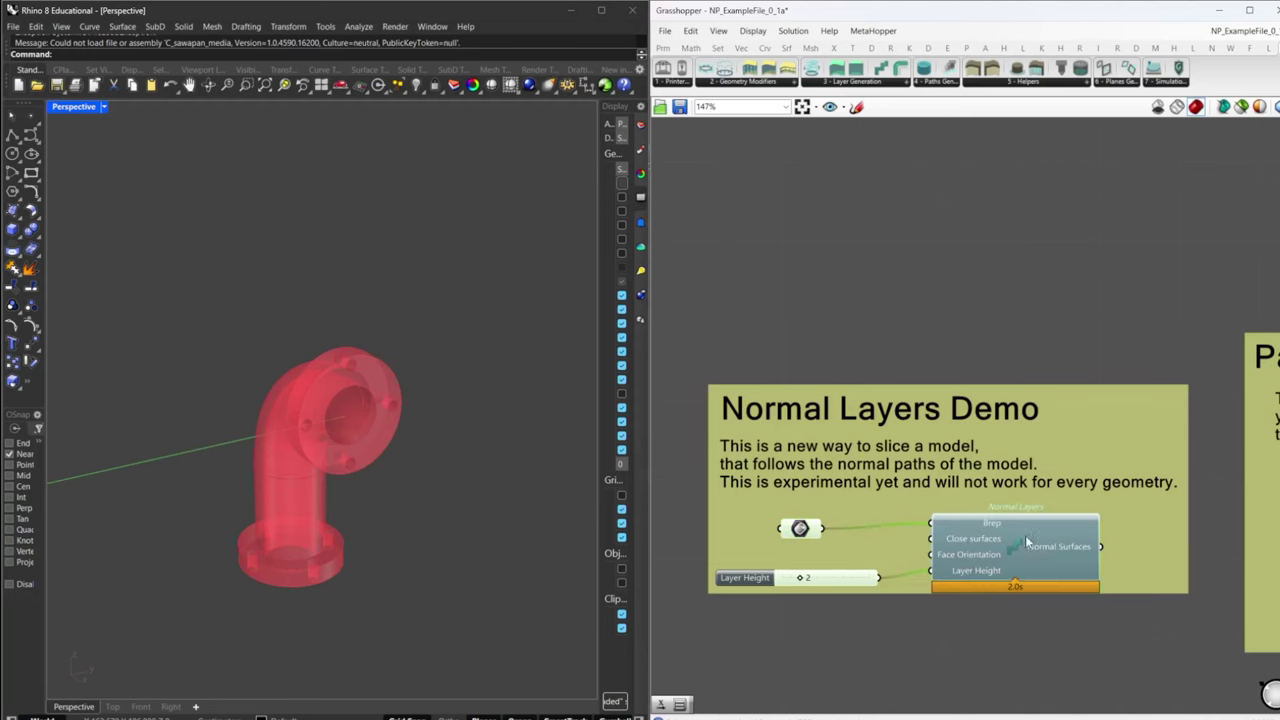
middle_click(1037, 541)
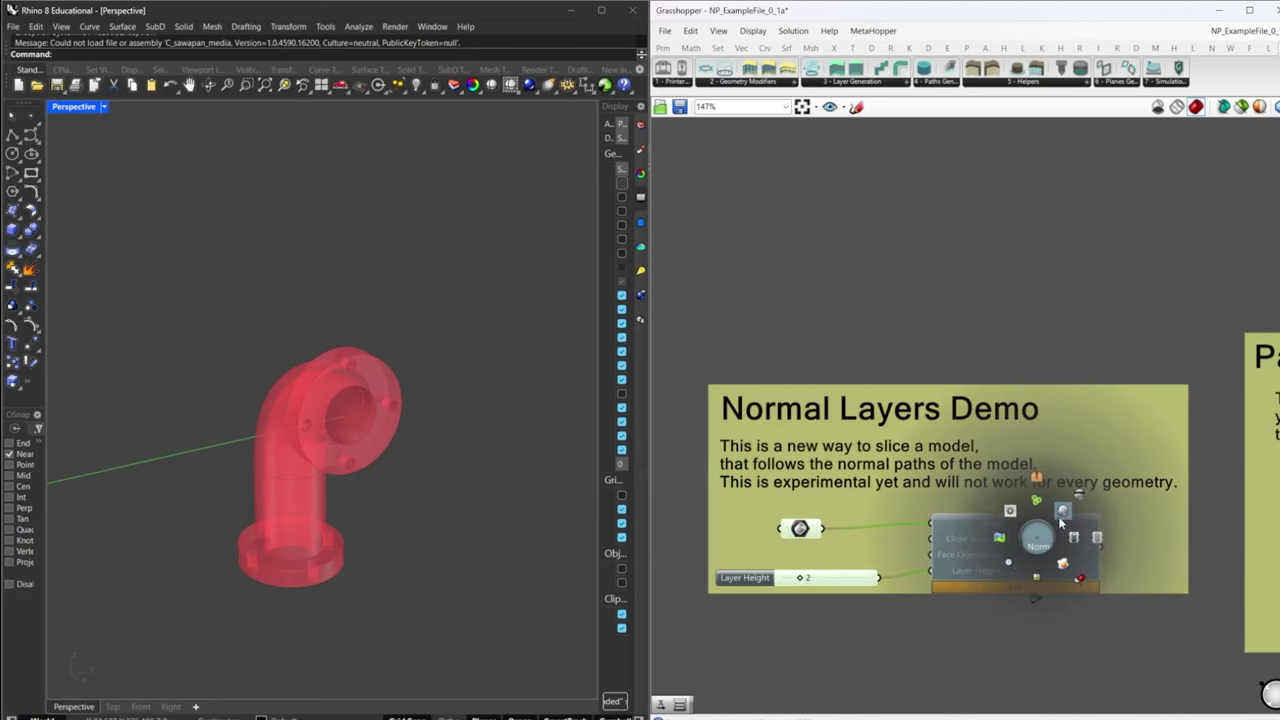
click(1062, 515)
click(800, 528)
middle_click(800, 528)
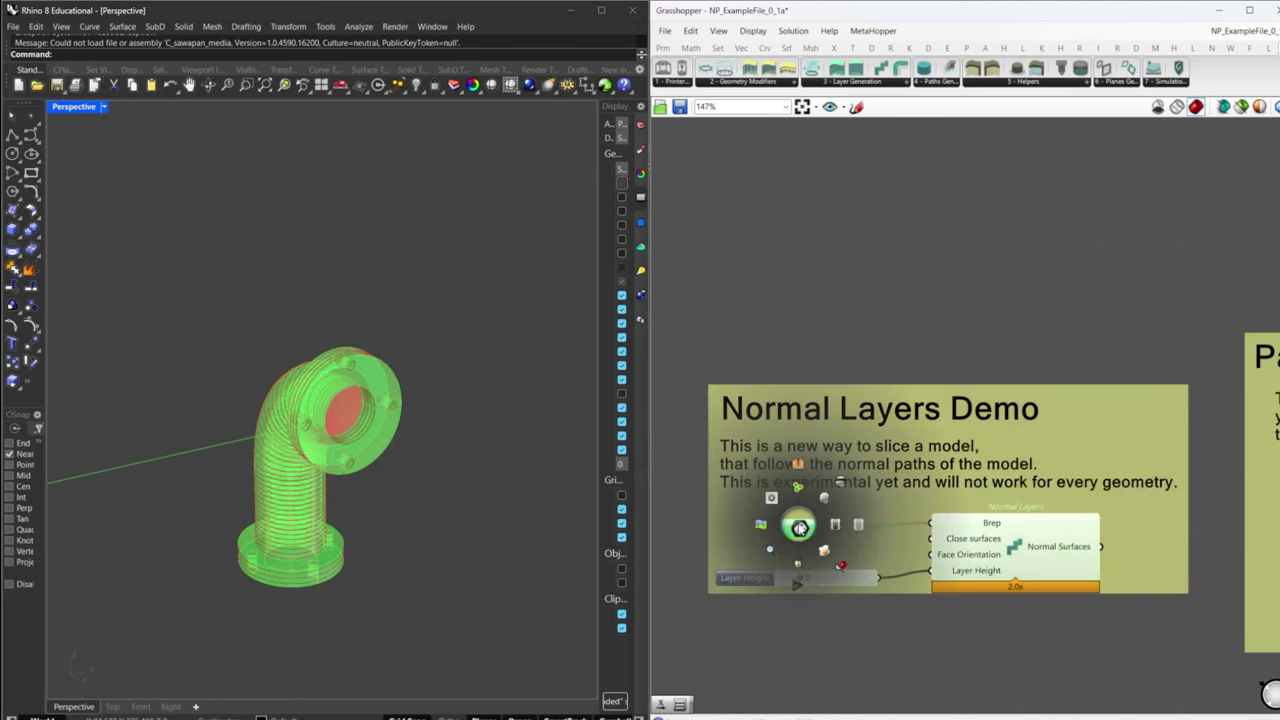
click(840, 485)
click(763, 354)
right_drag(345, 465, 412, 487)
click(1049, 542)
right_drag(470, 553, 319, 570)
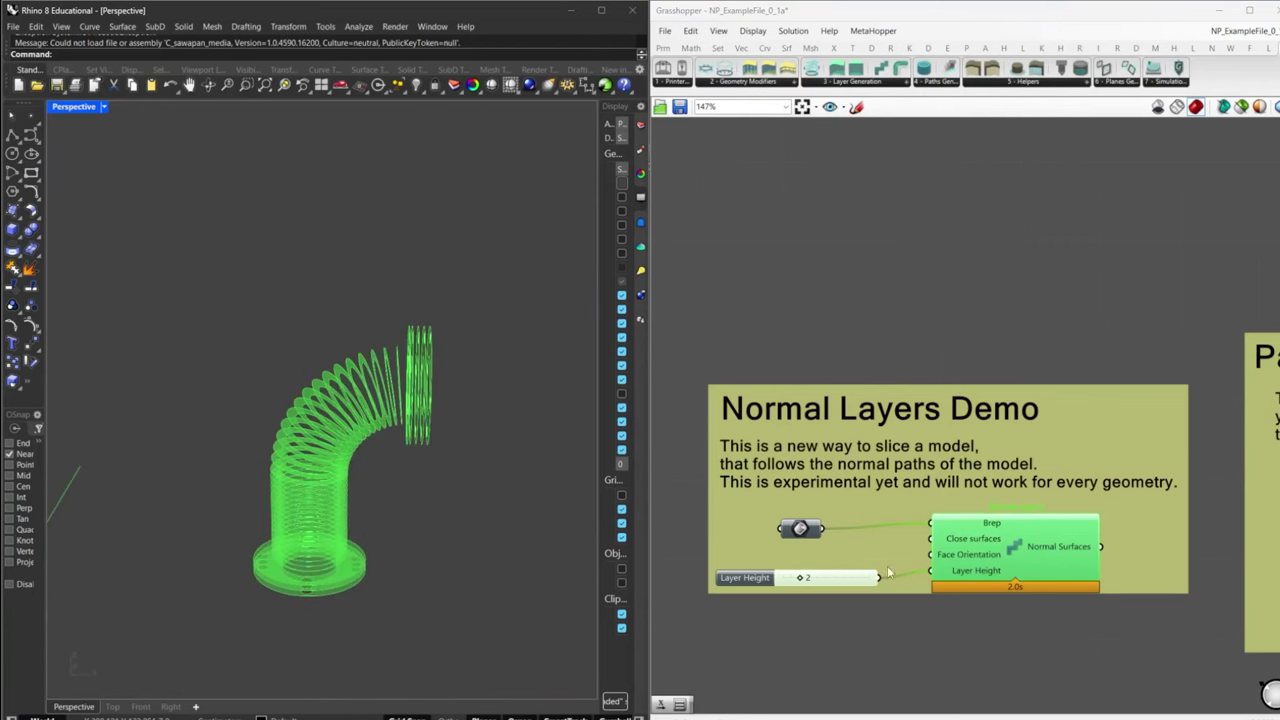
- Open the Normal Layers cluster and examine its internal definition, including the Quad Panels component
click(1036, 649)
click(1012, 558)
double_click(1003, 561)
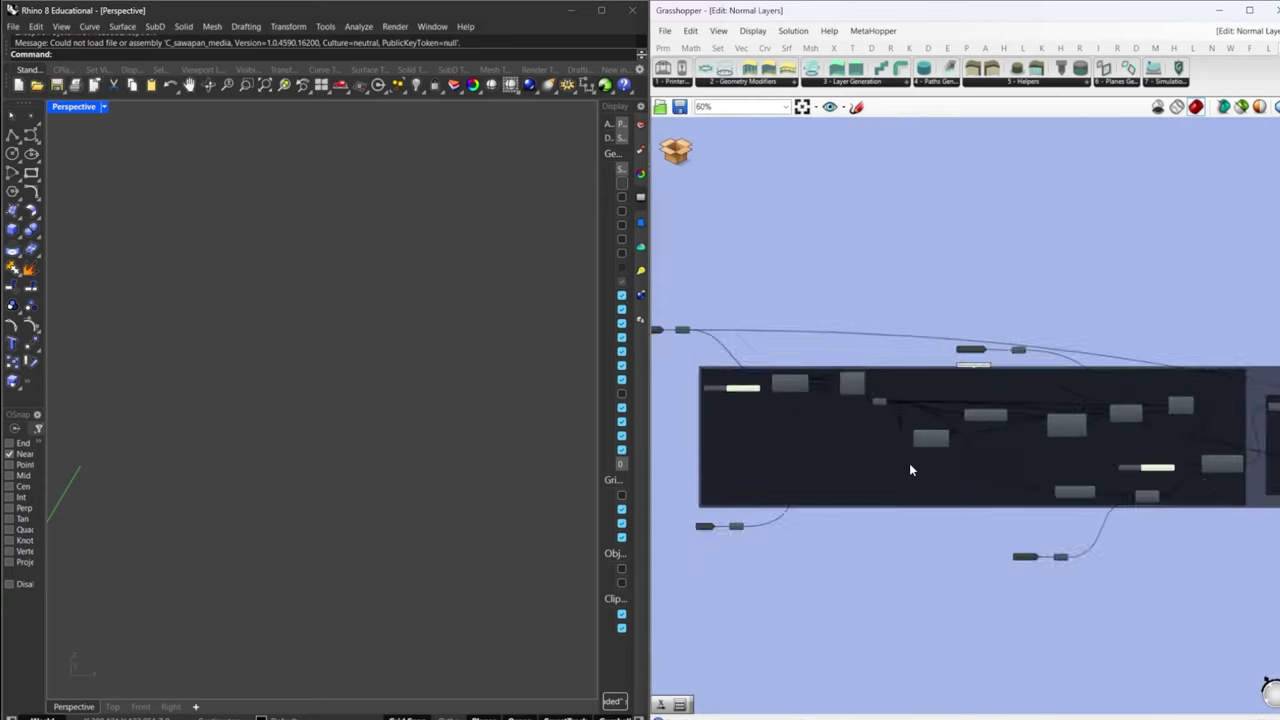
scroll(911, 470, up, 3)
right_drag(1100, 540, 991, 551)
scroll(991, 551, down, 3)
right_drag(1153, 551, 1053, 526)
scroll(1053, 526, up, 3)
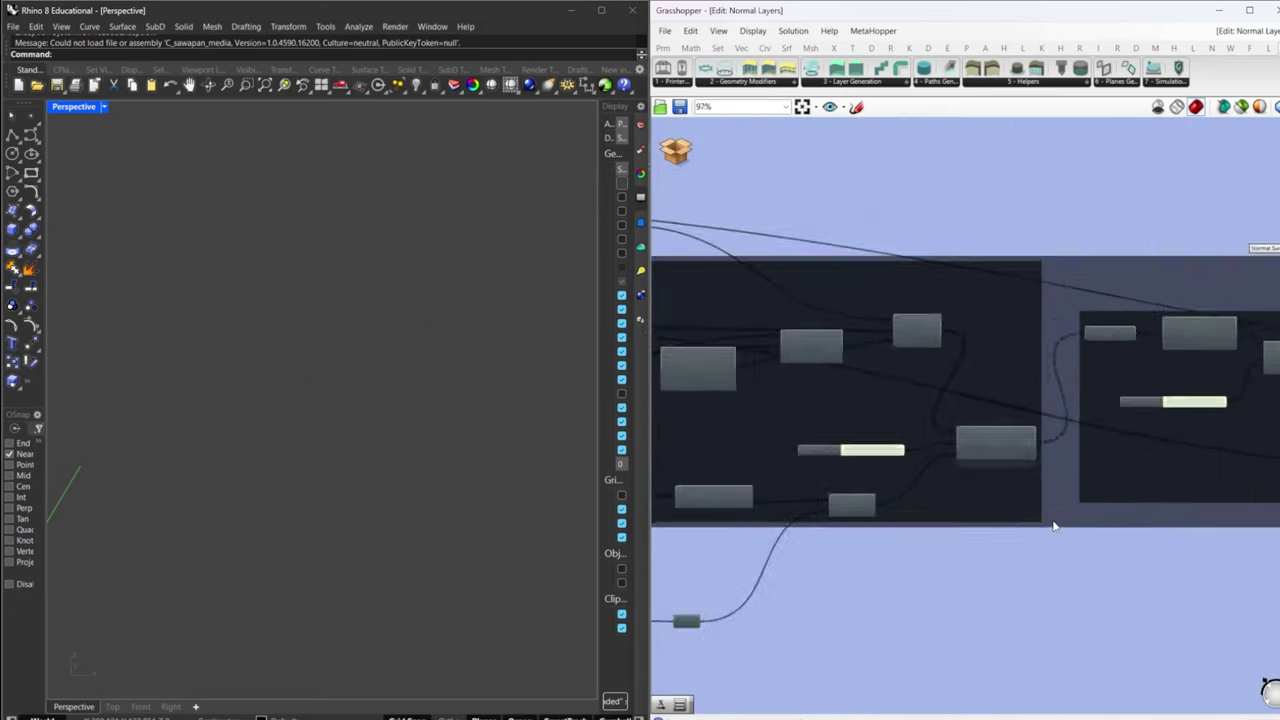
scroll(1053, 525, up, 2)
click(1007, 429)
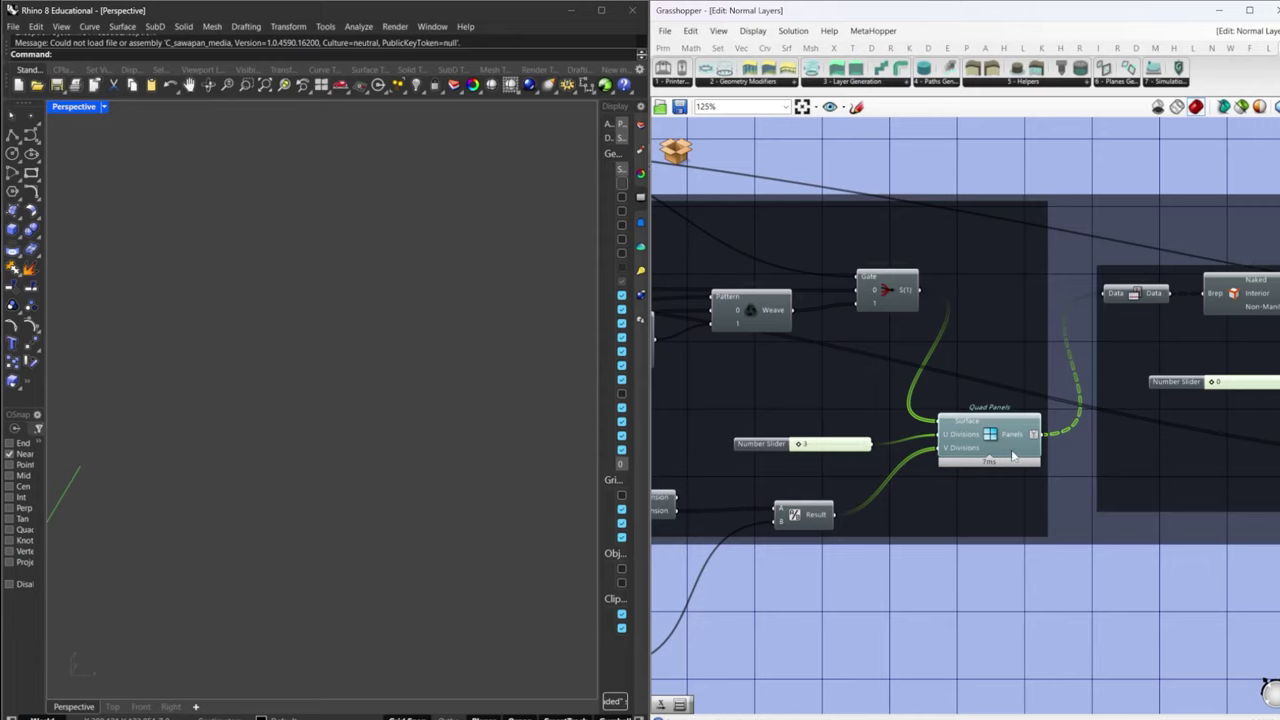
scroll(1010, 460, down, 10)
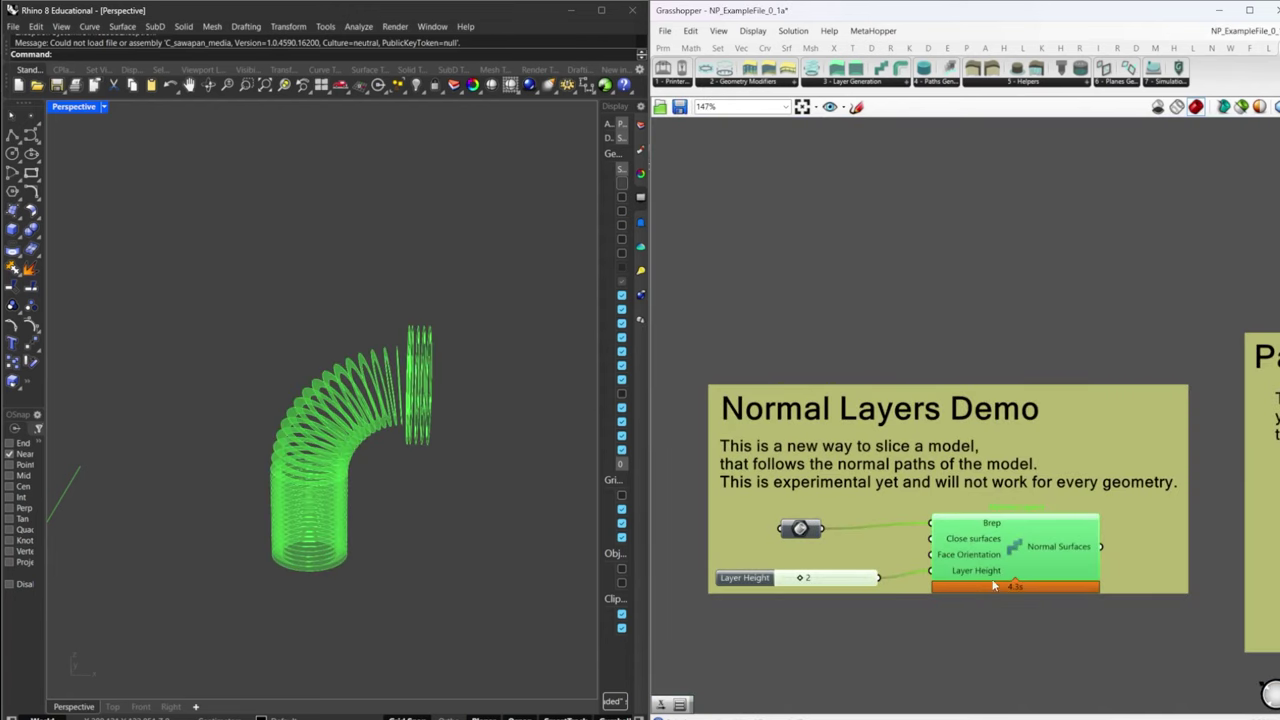
- View the normal layers from another angle and hide the preview of the Normal Layers component
right_drag(455, 562, 357, 556)
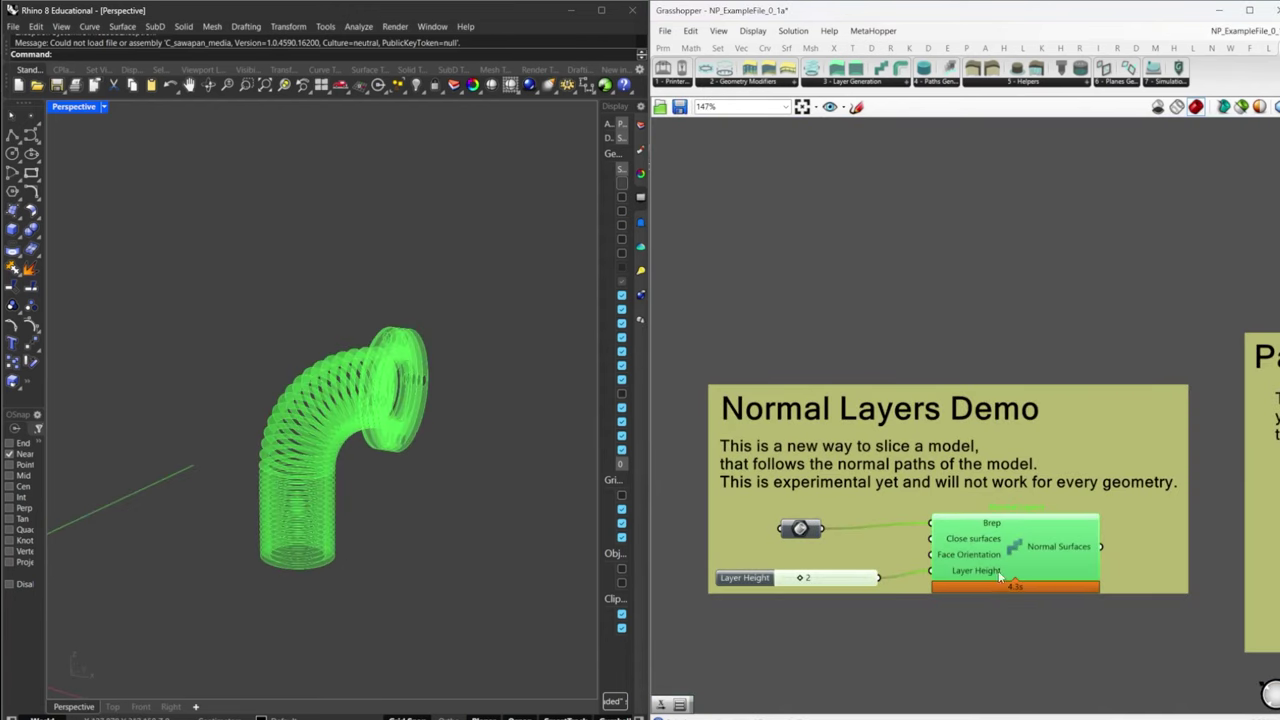
scroll(1035, 551, up, 1)
middle_click(1035, 550)
click(1078, 507)
click(1114, 297)
- Disable all components of the Normal Layers Demo group
right_drag(1141, 506, 1021, 510)
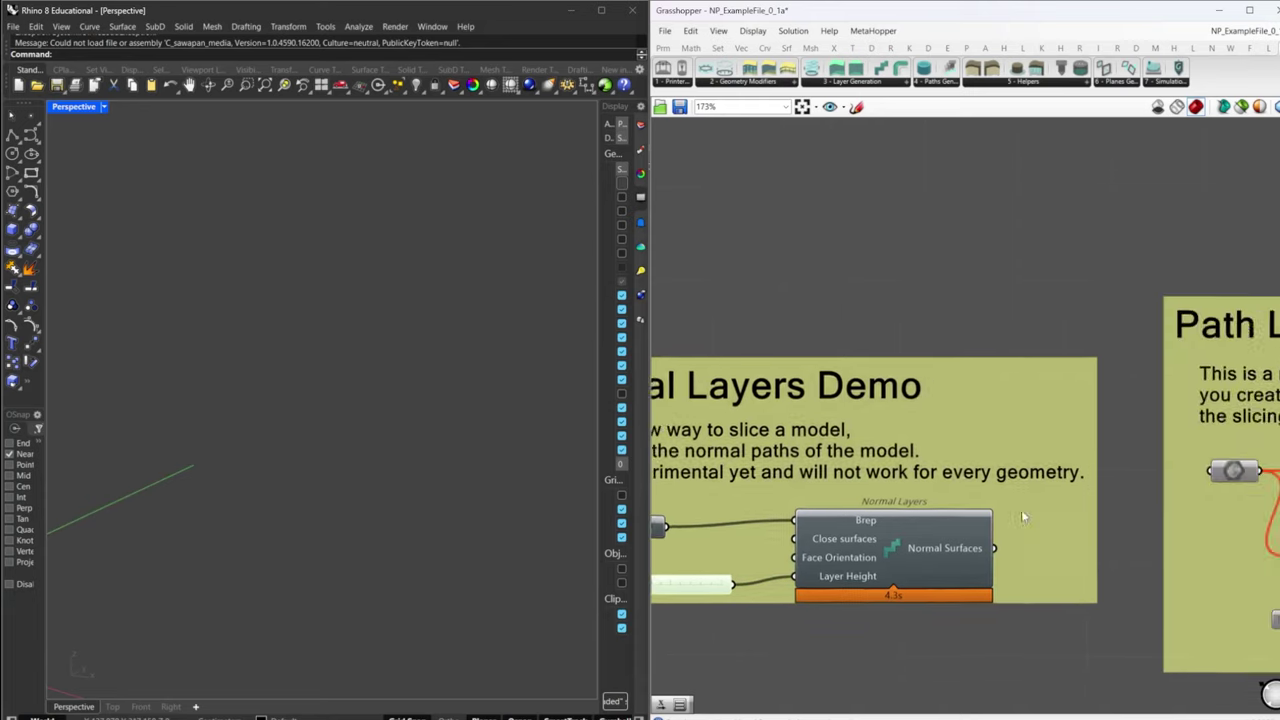
scroll(885, 516, down, 6)
drag(720, 391, 982, 598)
middle_click(973, 566)
click(1026, 558)
drag(1137, 630, 1156, 638)
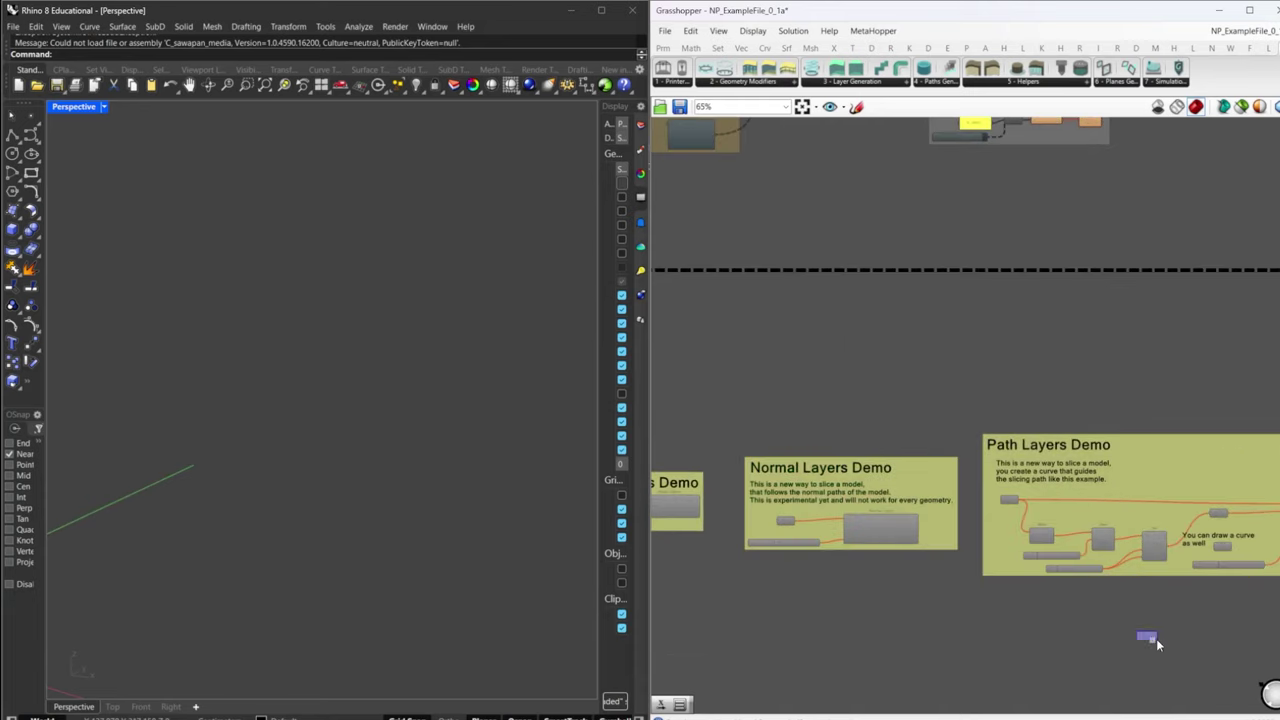
- Enable all components of the Path Layers Demo group
right_drag(1157, 563, 904, 554)
drag(703, 399, 1213, 631)
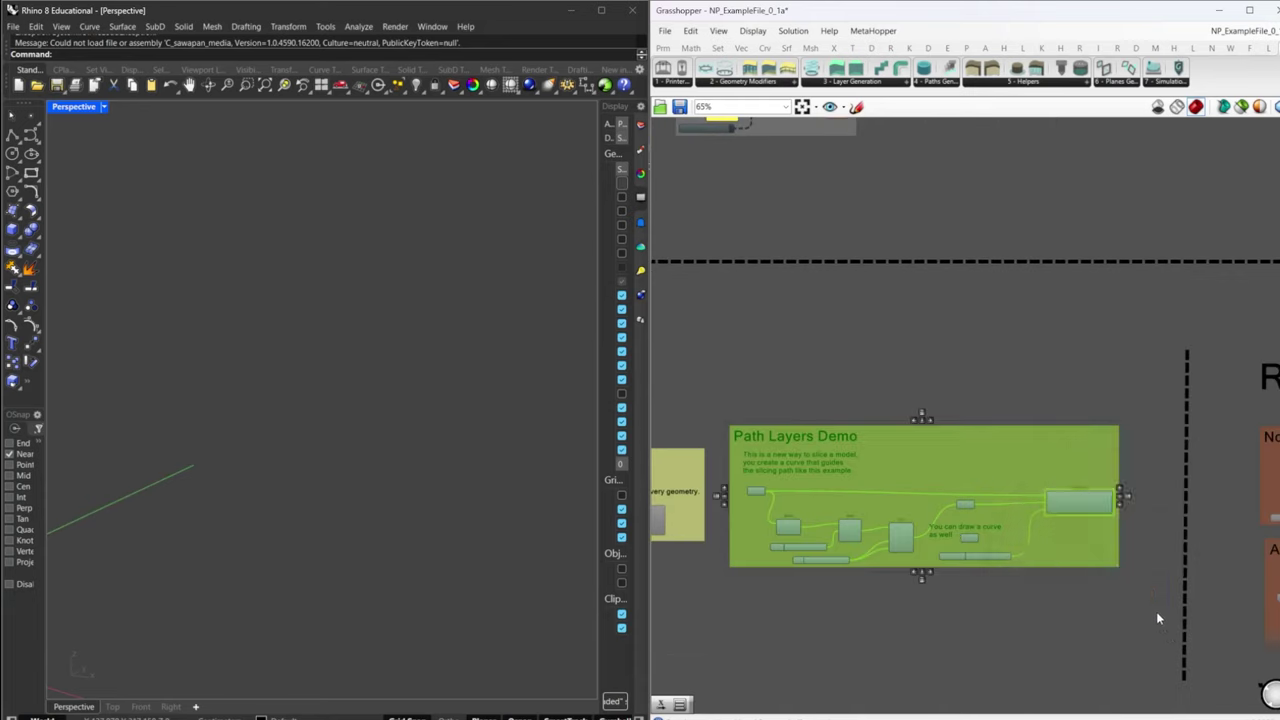
middle_click(1150, 592)
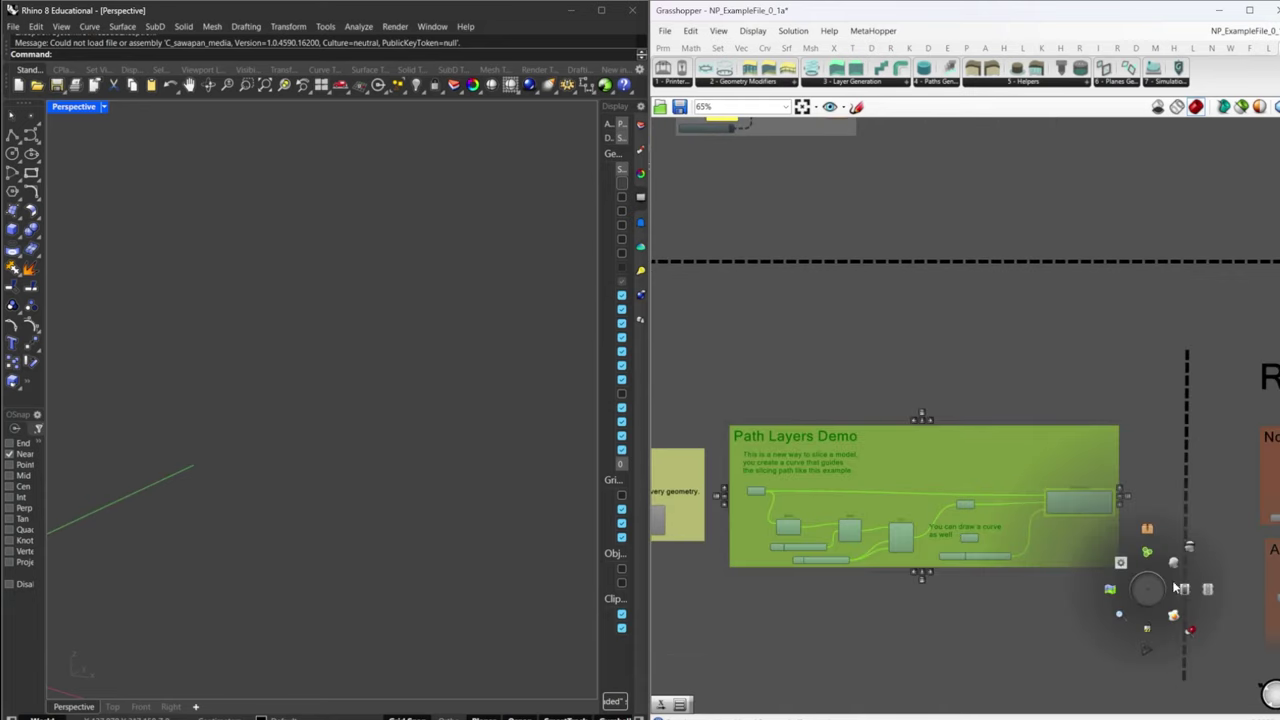
click(990, 625)
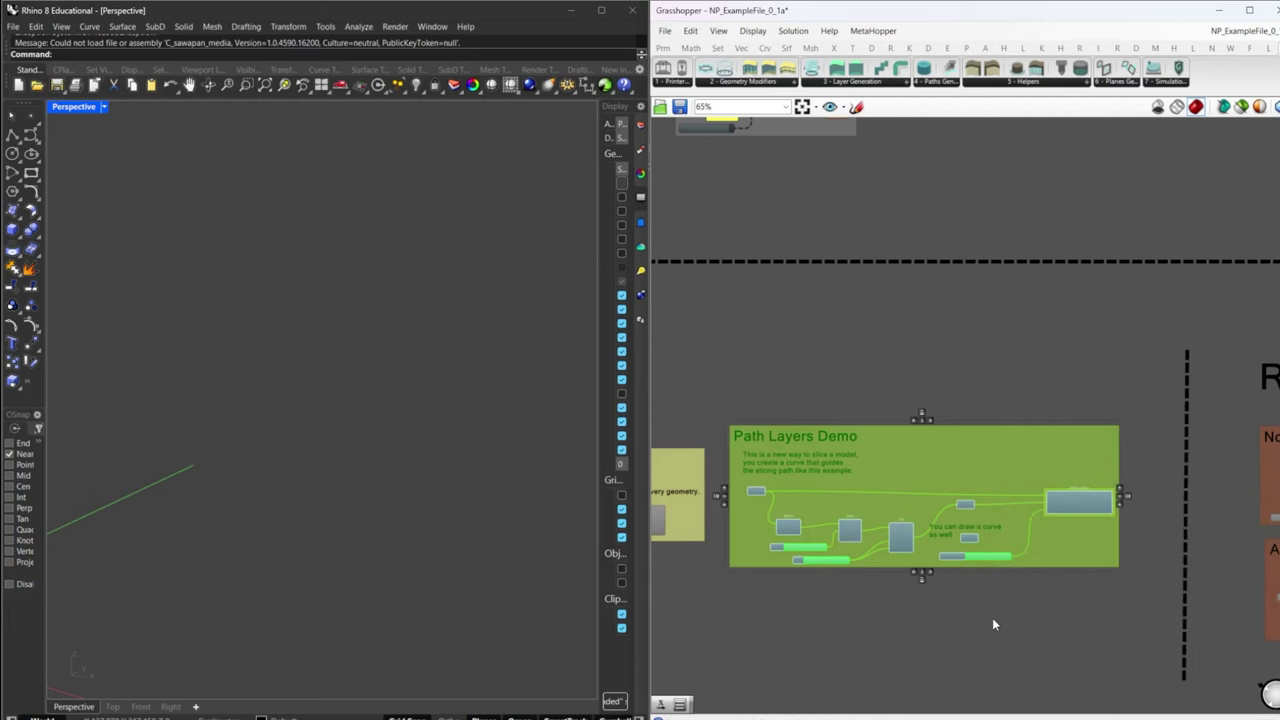
click(992, 617)
- Show the preview of the Brep parameter at the start of the Path Layers Demo group
right_drag(735, 532, 977, 517)
scroll(845, 470, up, 4)
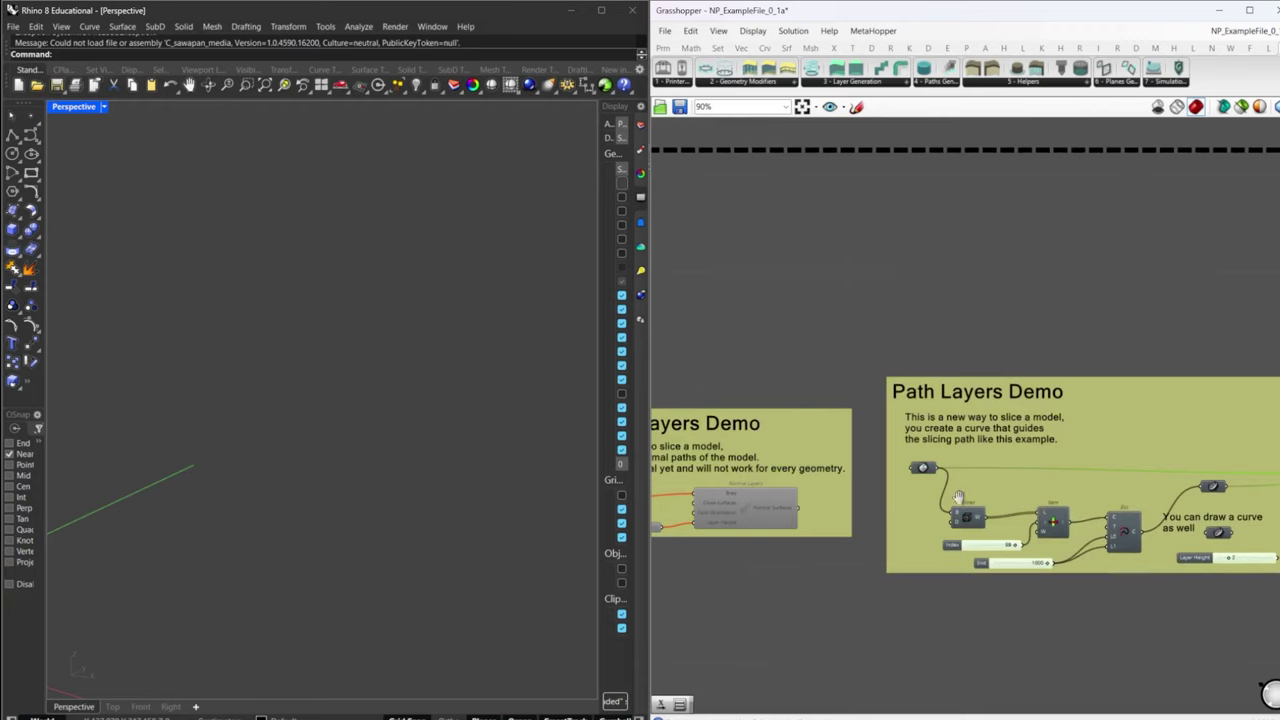
right_drag(958, 497, 697, 501)
right_drag(855, 493, 981, 470)
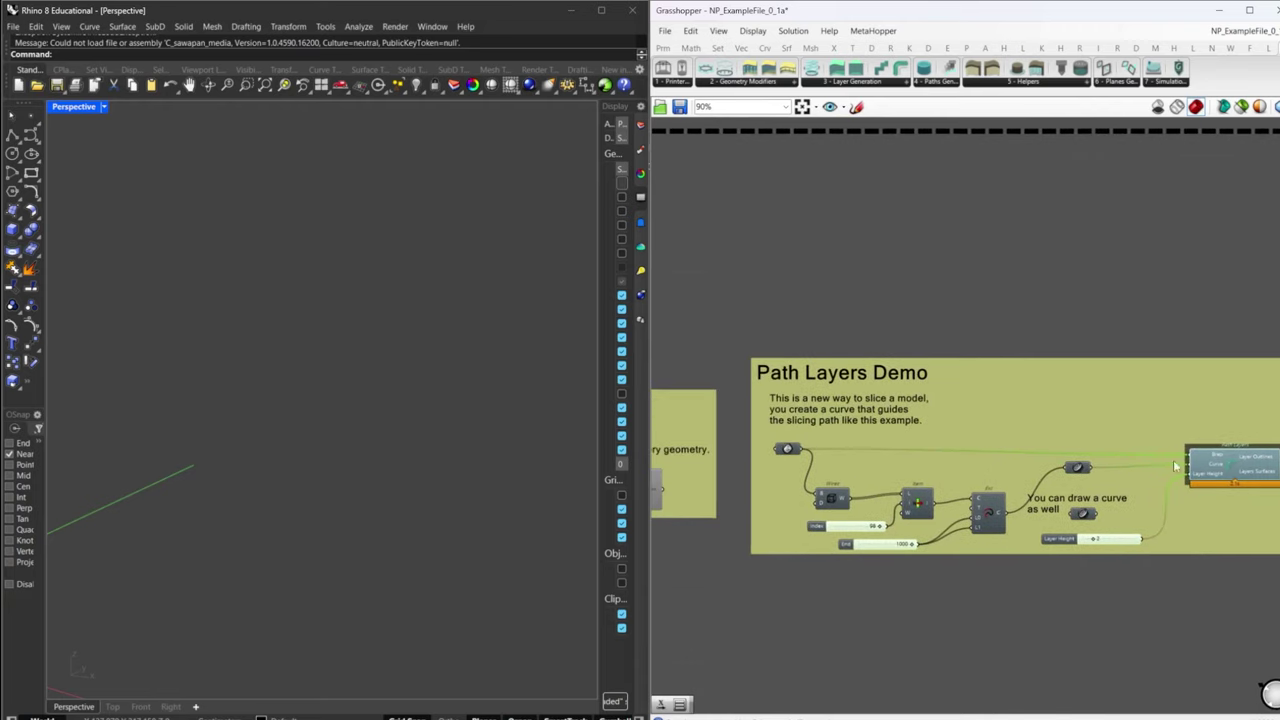
click(787, 449)
middle_click(788, 449)
click(822, 423)
click(1162, 447)
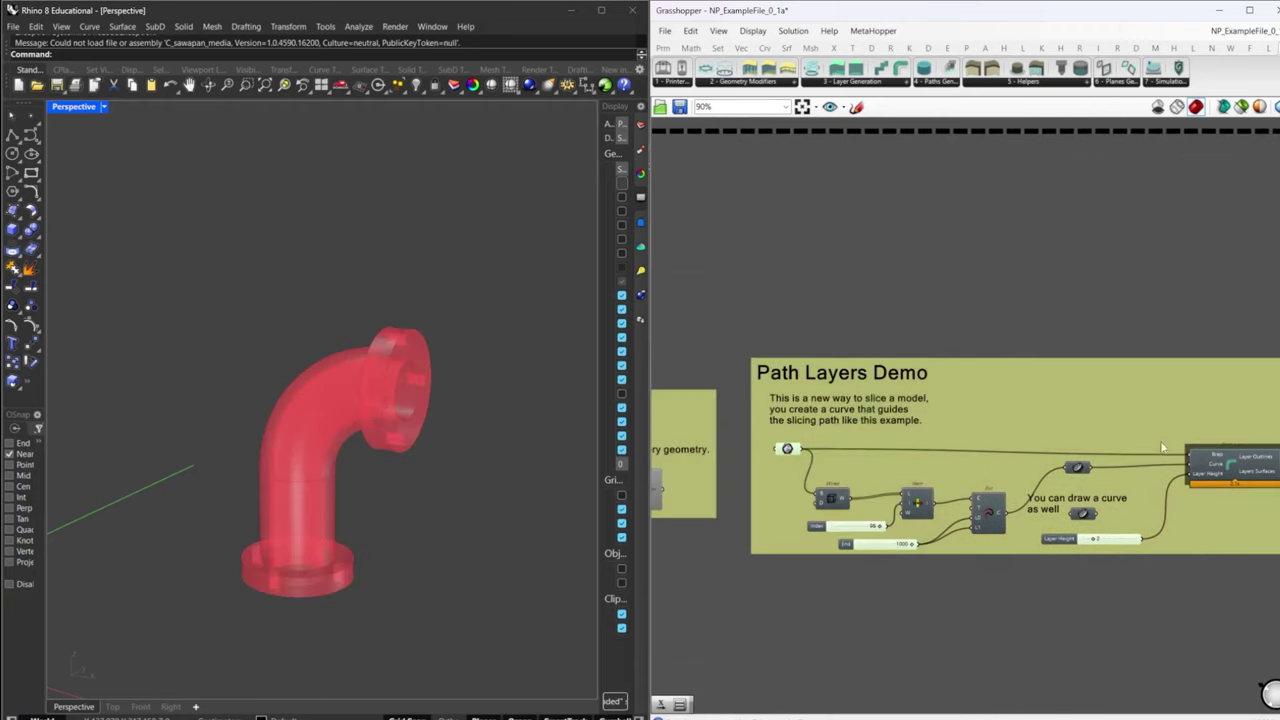
- Show the preview of Path Layers, hide its Brep input's preview, and view the highlighted layers from the side
click(1205, 465)
middle_click(1218, 467)
click(1248, 443)
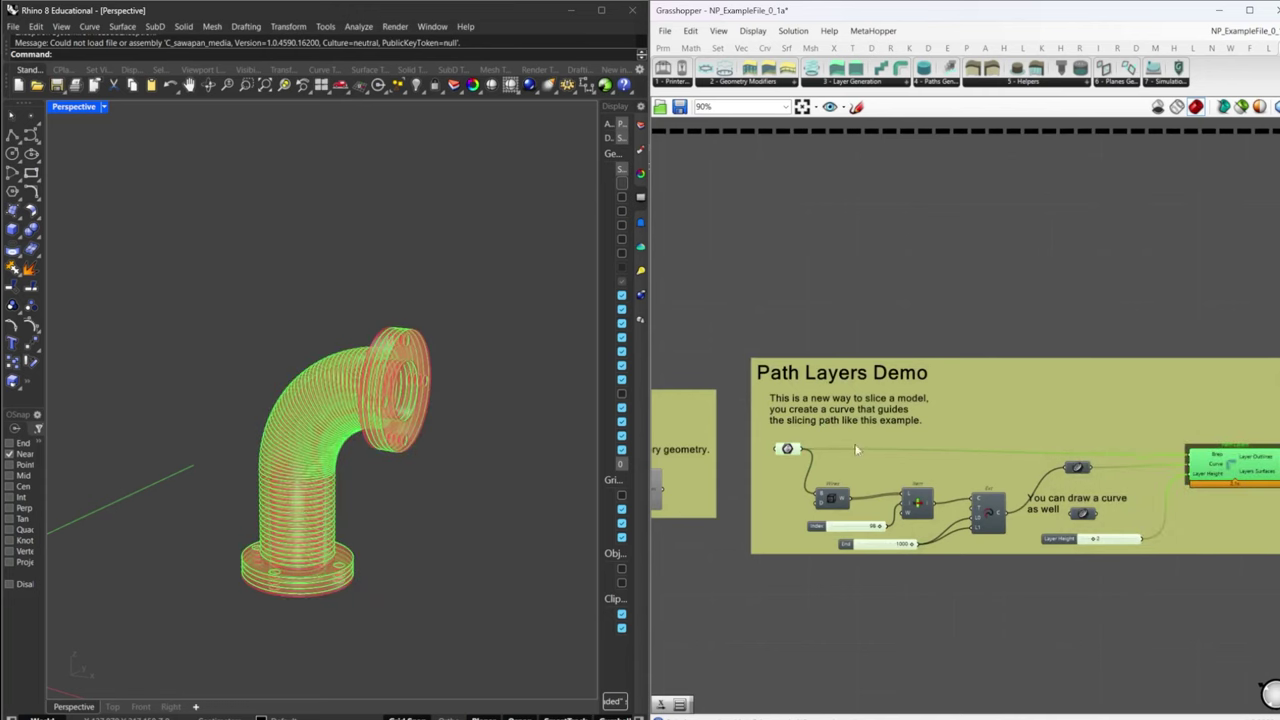
click(786, 450)
middle_click(786, 449)
scroll(786, 449, up, 1)
click(828, 408)
right_drag(1151, 485, 866, 471)
click(1018, 293)
click(1021, 450)
right_drag(537, 523, 356, 493)
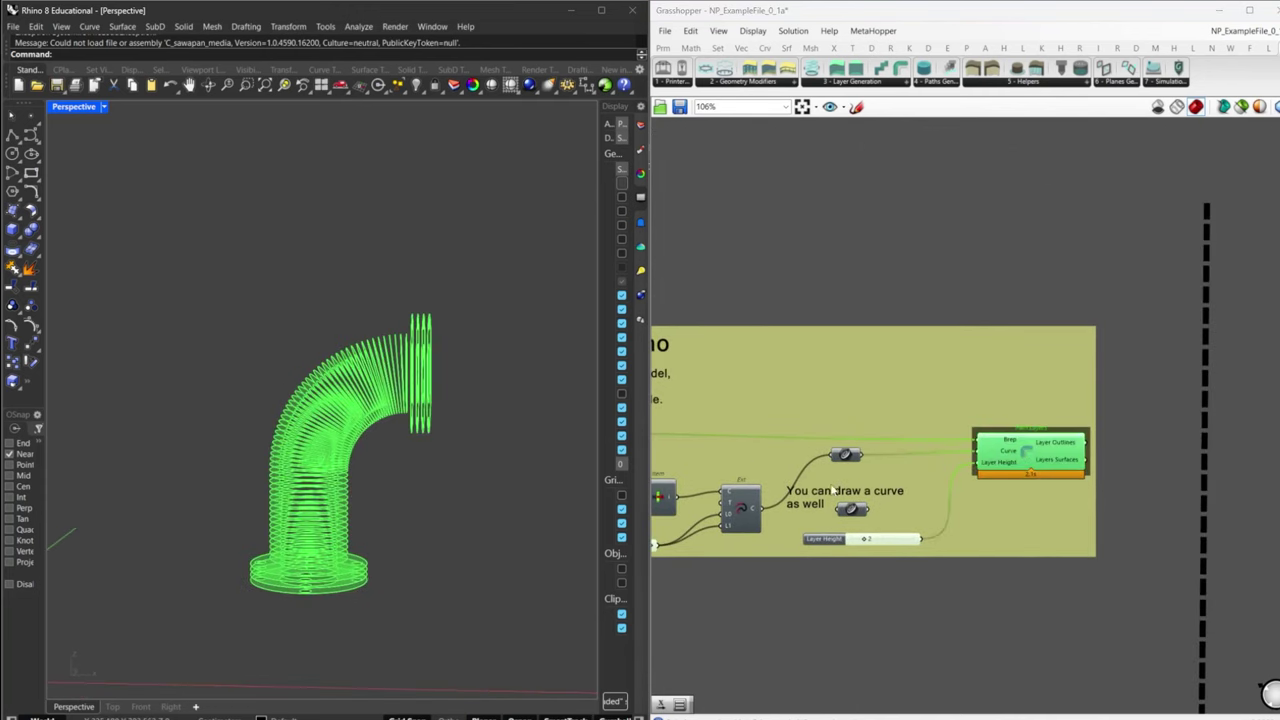
- Show the preview of the curve parameter feeding Path Layers and view the guide curve together with the sliced pipe
scroll(956, 463, up, 4)
click(792, 446)
middle_click(791, 443)
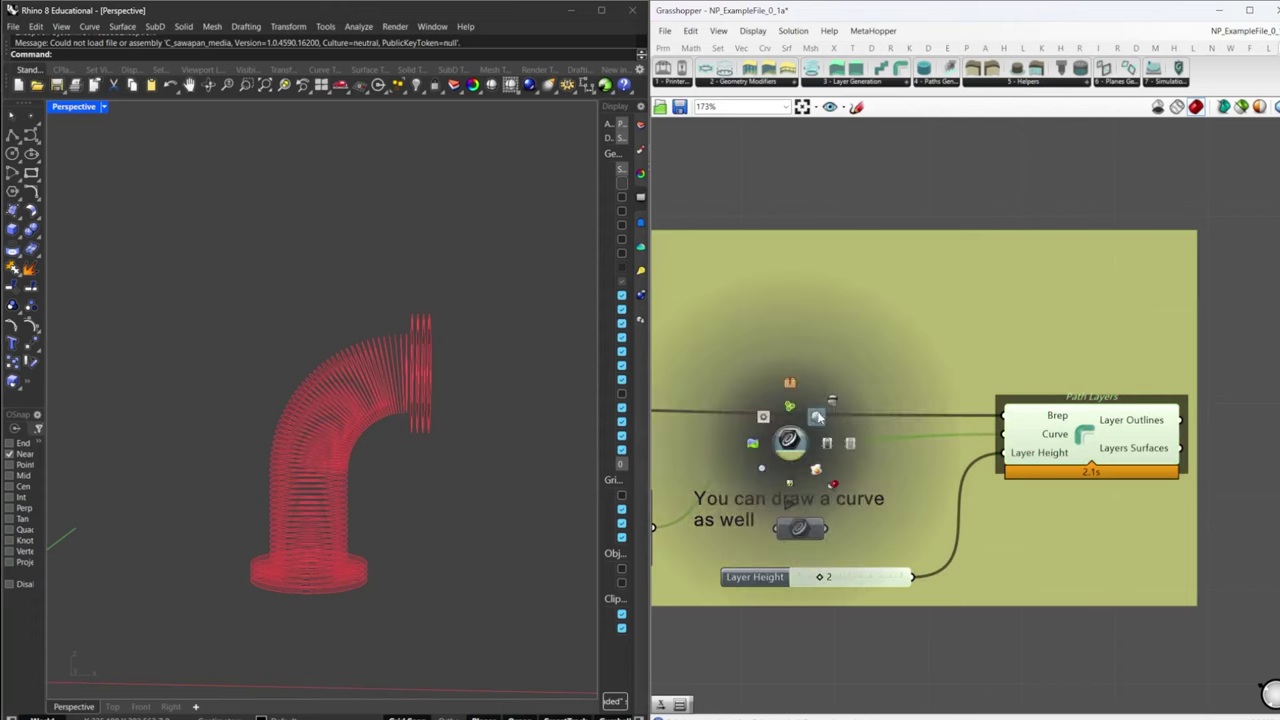
click(816, 417)
right_drag(404, 481, 378, 471)
scroll(378, 475, down, 5)
right_drag(349, 514, 352, 498)
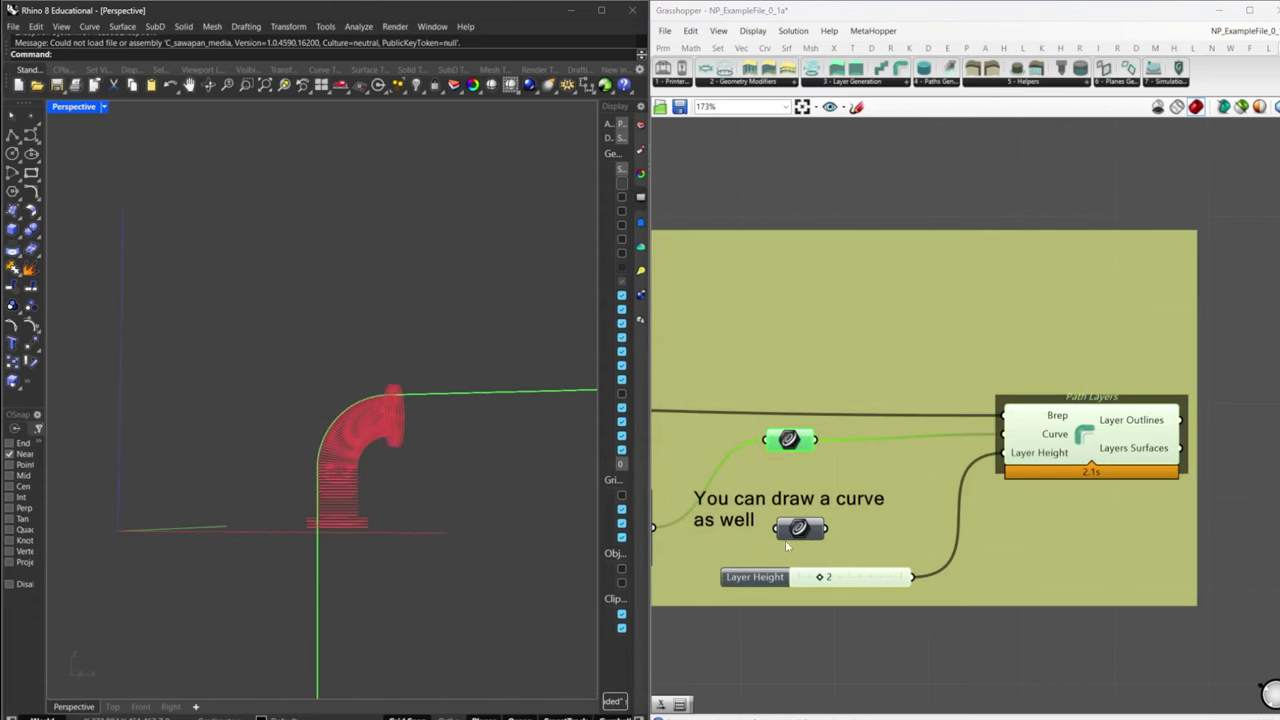
- Preview the Ext component's extended curve in the Path Layers Demo group, and hide that preview again
right_drag(785, 540, 919, 505)
scroll(1000, 533, down, 4)
scroll(920, 507, up, 3)
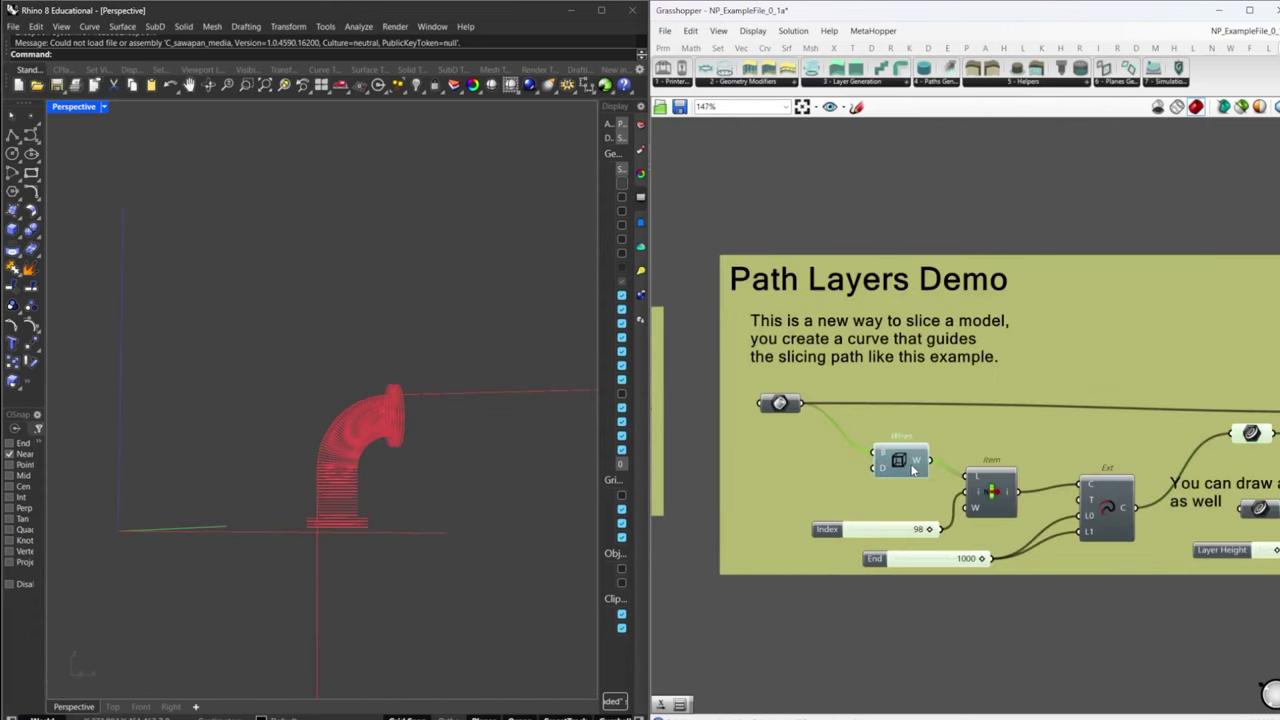
middle_click(910, 468)
right_drag(1238, 443, 1108, 459)
click(988, 520)
middle_click(981, 520)
click(1006, 496)
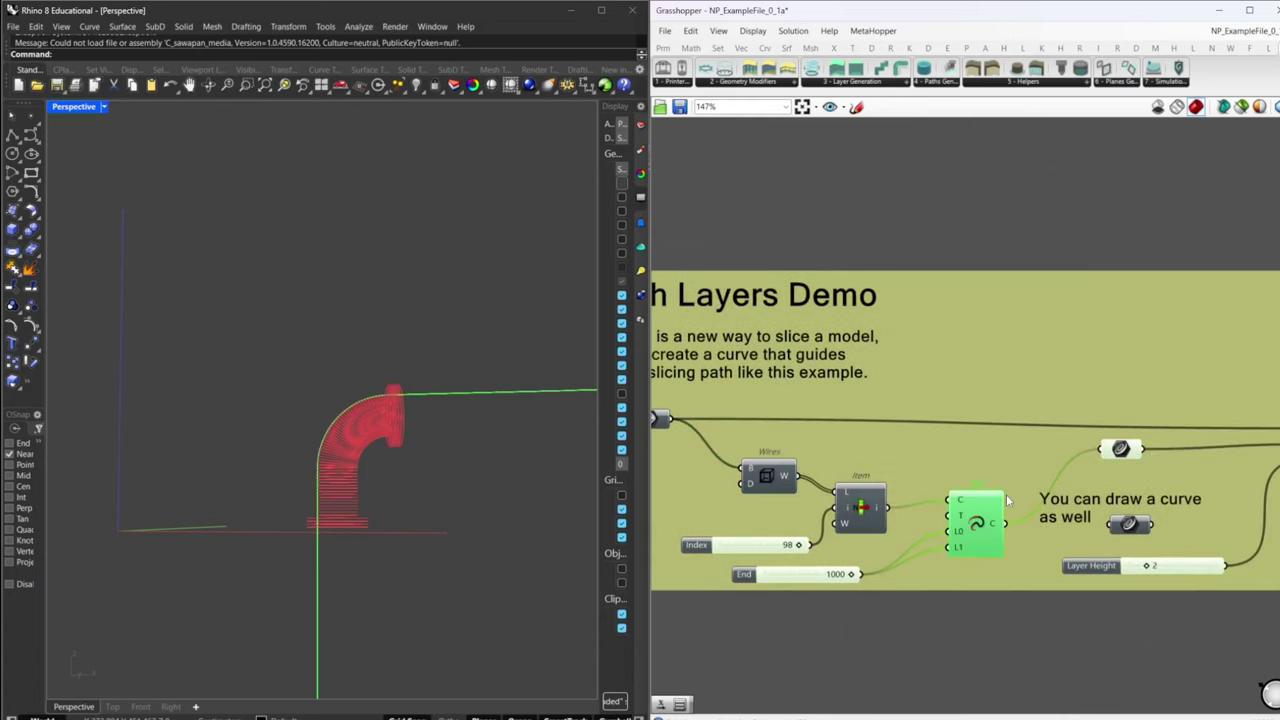
middle_click(971, 523)
click(997, 498)
- Select the Path Layers component and examine its highlighted layers on the pipe elbow
right_drag(1169, 600, 999, 597)
click(1206, 472)
scroll(408, 455, up, 5)
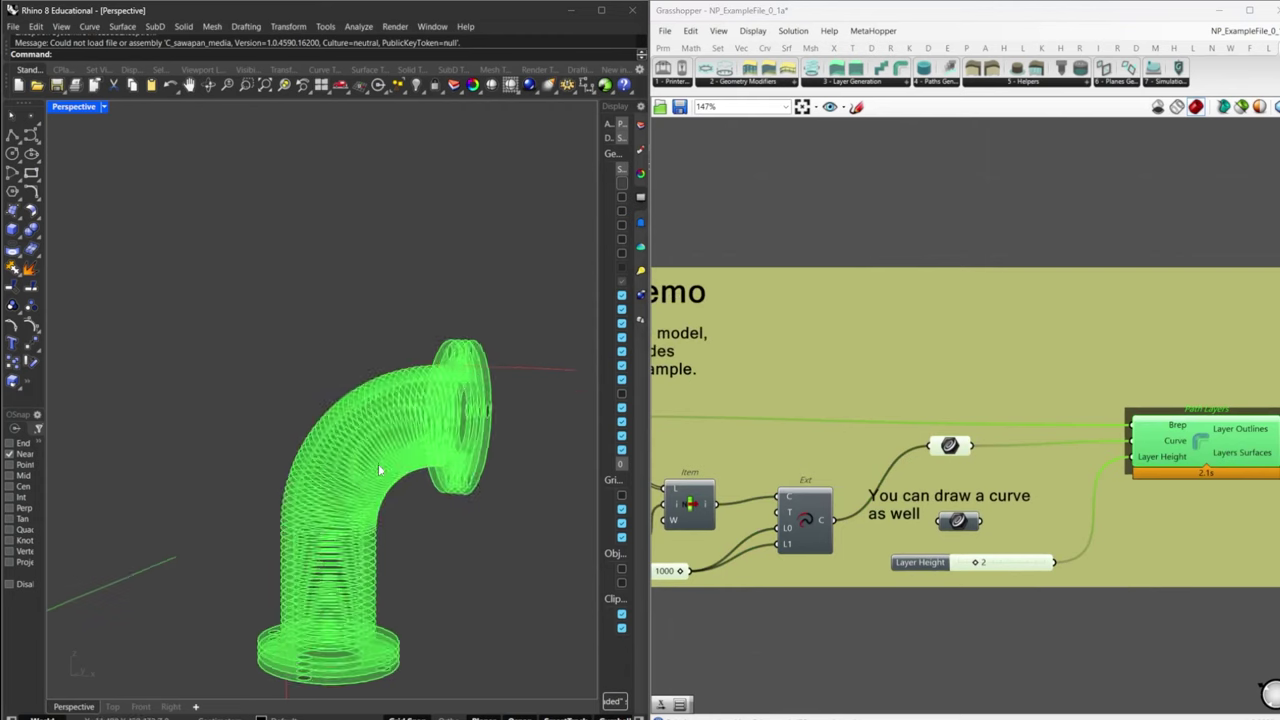
right_drag(408, 455, 390, 455)
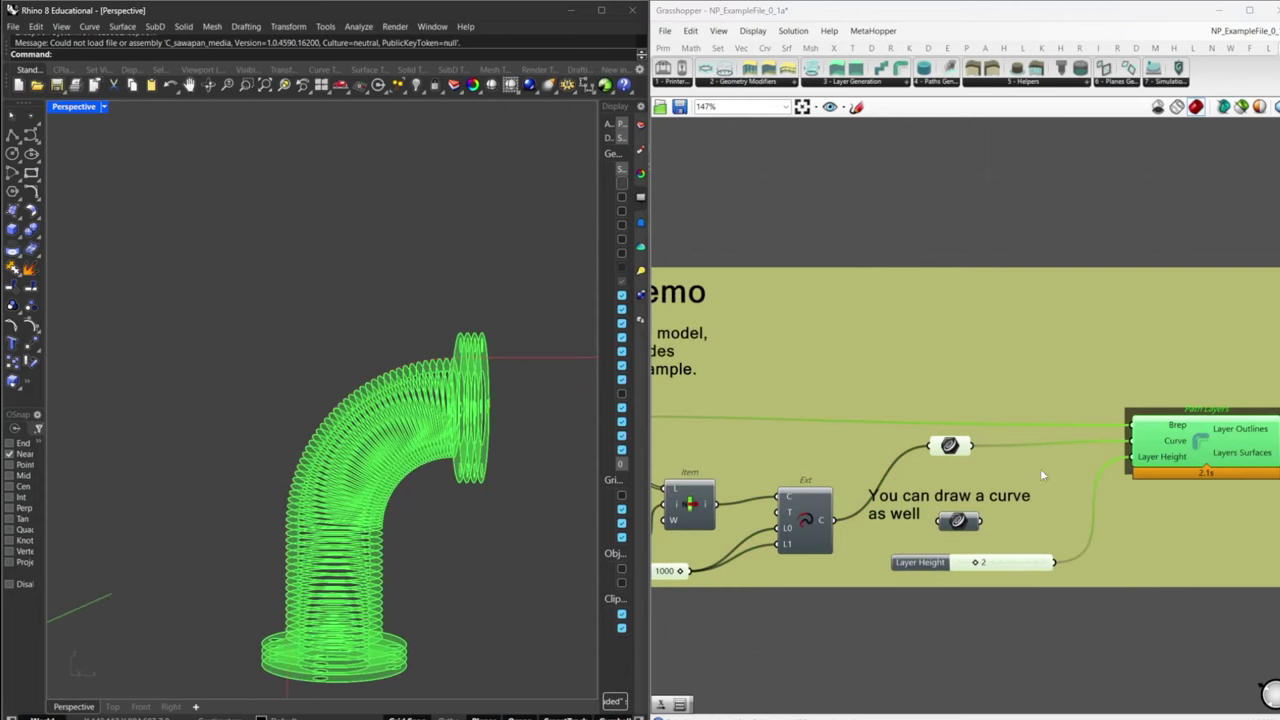
- Connect the drawn-curve parameter to the Curve input of Path Layers, and show that curve's preview
drag(1144, 444, 958, 521)
click(957, 526)
middle_click(957, 526)
click(981, 498)
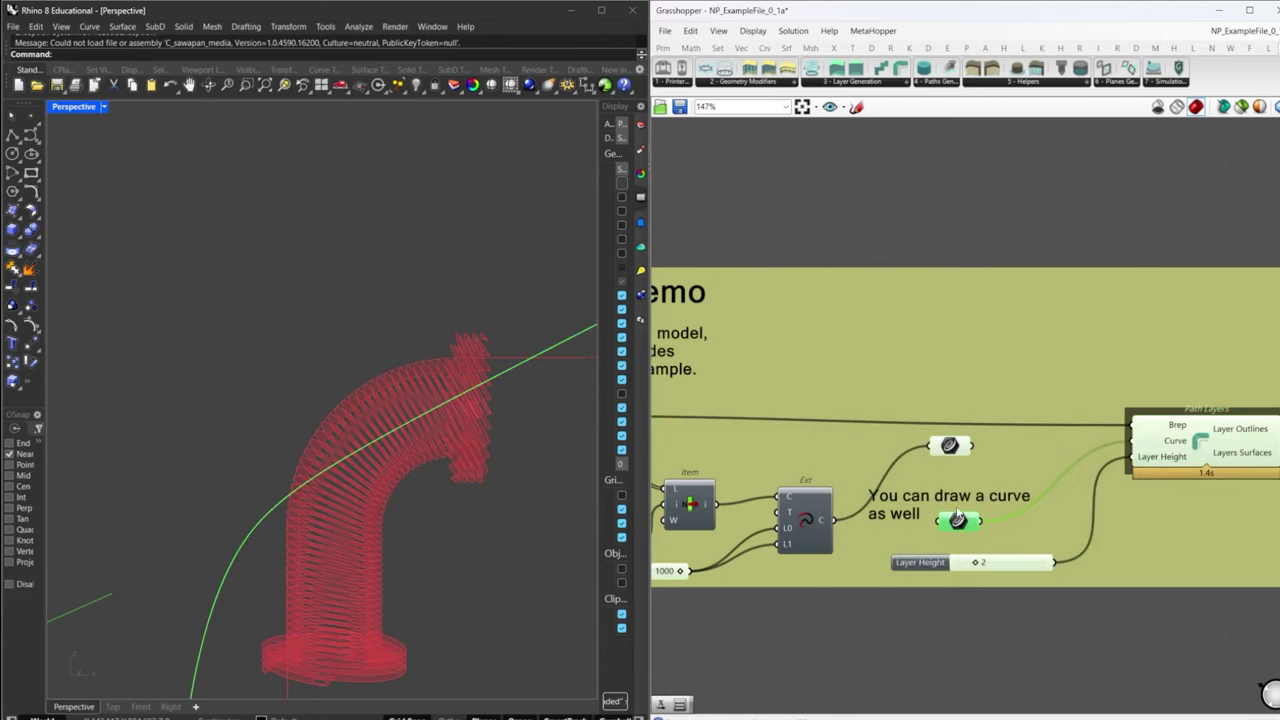
scroll(371, 563, down, 7)
right_drag(371, 565, 378, 560)
- Hide the drawn curve's preview and select Path Layers to examine the layers that follow it
middle_click(952, 524)
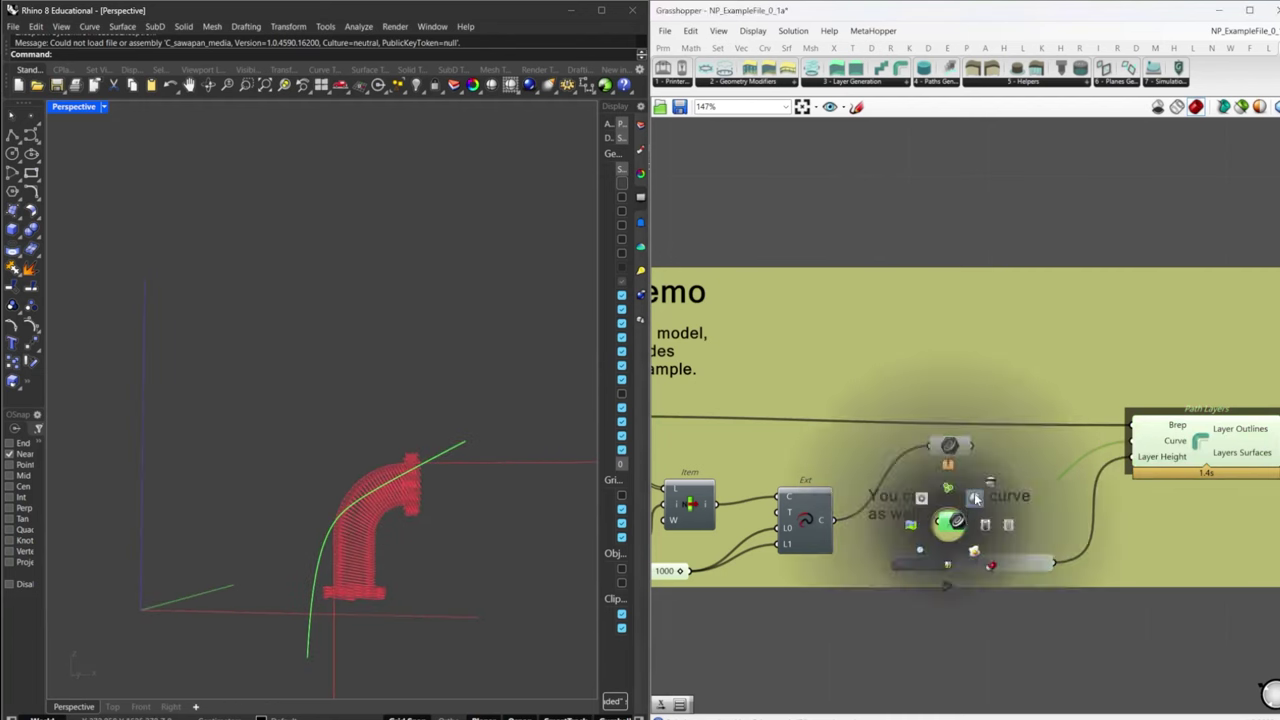
click(977, 495)
click(1149, 499)
click(1191, 446)
scroll(382, 544, up, 7)
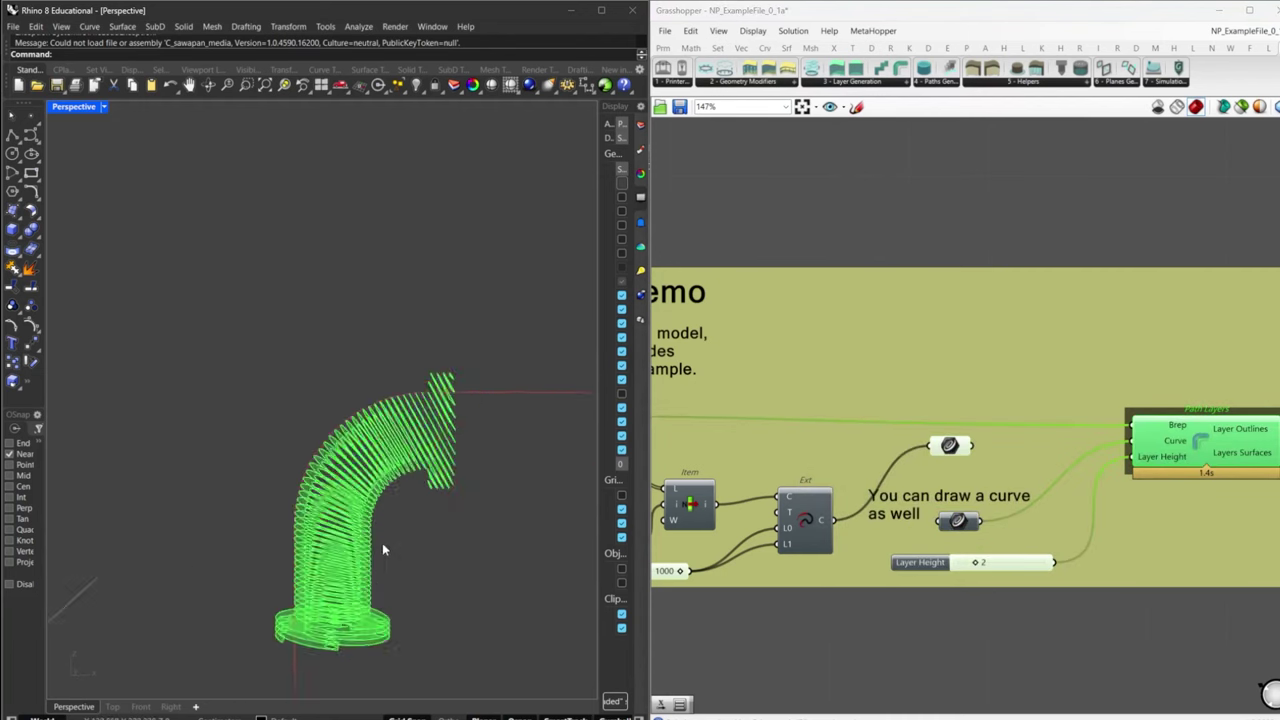
mouse_move(382, 546)
right_down()
mouse_move(369, 571)
mouse_move(346, 555)
mouse_move(423, 583)
mouse_move(380, 584)
mouse_move(380, 522)
right_up()
- Examine the Curve/Paths group of the Fan example and select its Infill and Wall component
right_drag(1197, 487, 1003, 524)
scroll(1016, 518, down, 8)
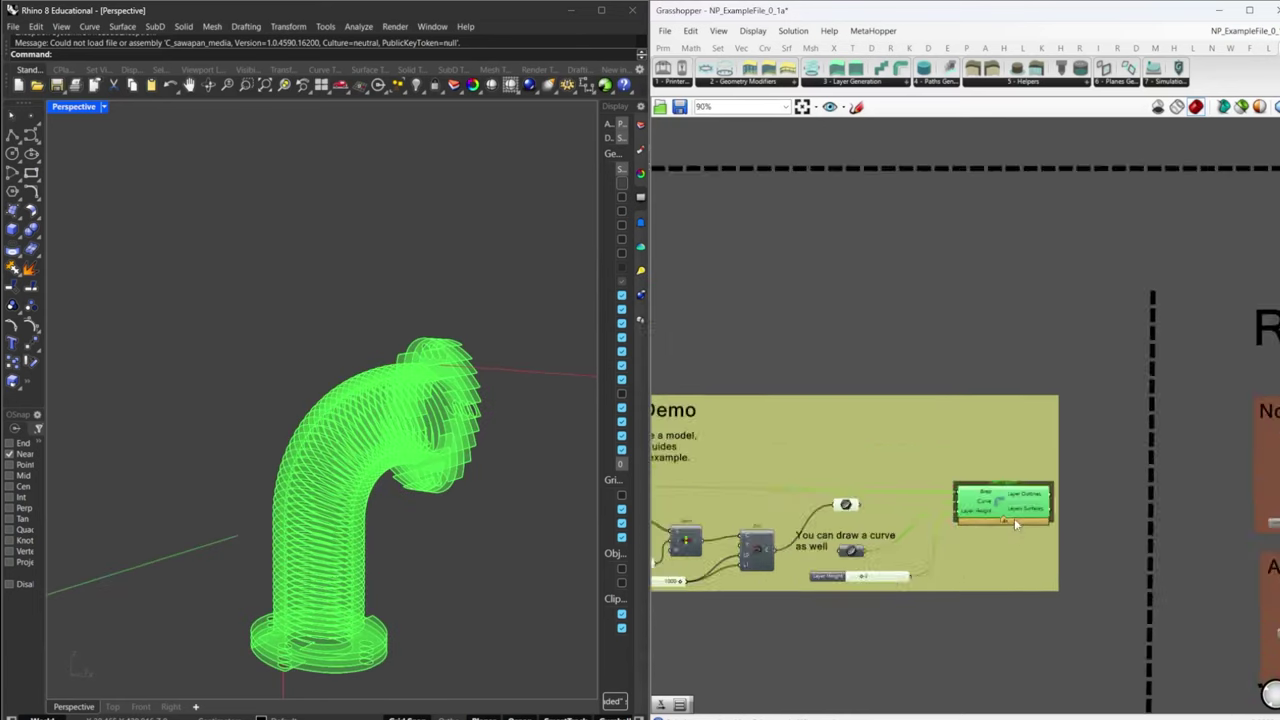
scroll(786, 238, up, 4)
right_drag(788, 240, 1046, 312)
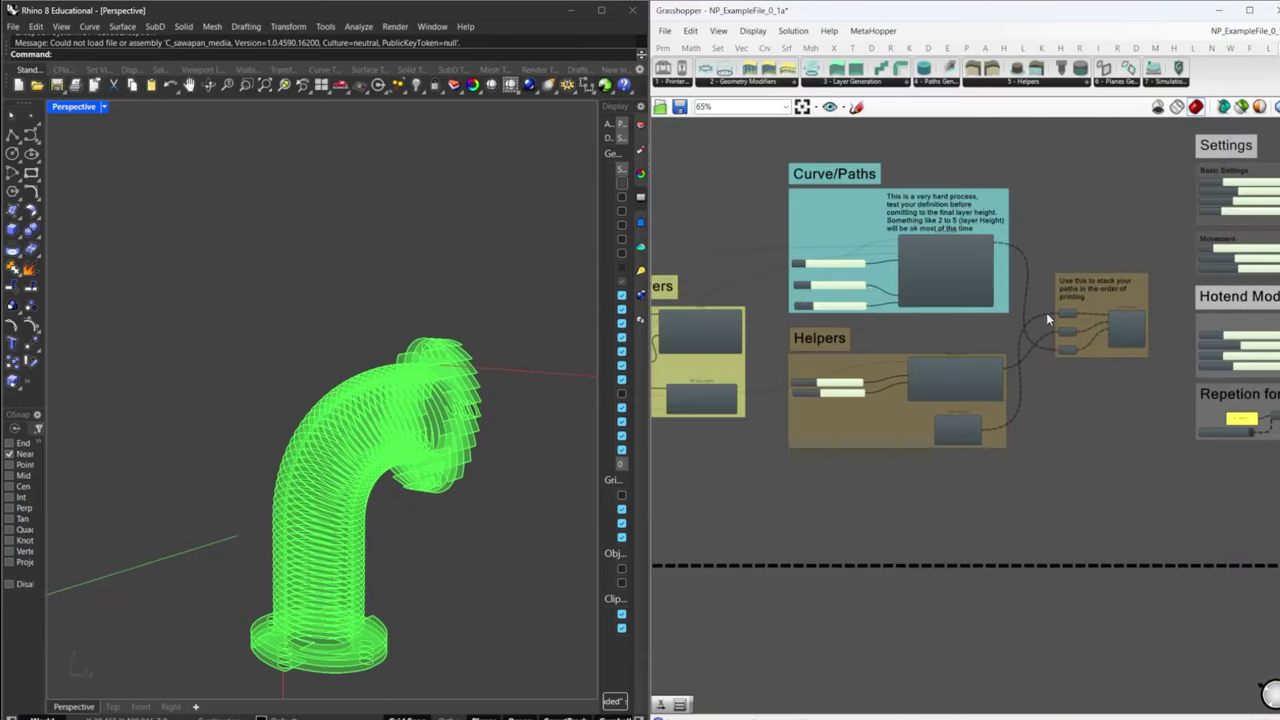
scroll(817, 194, up, 3)
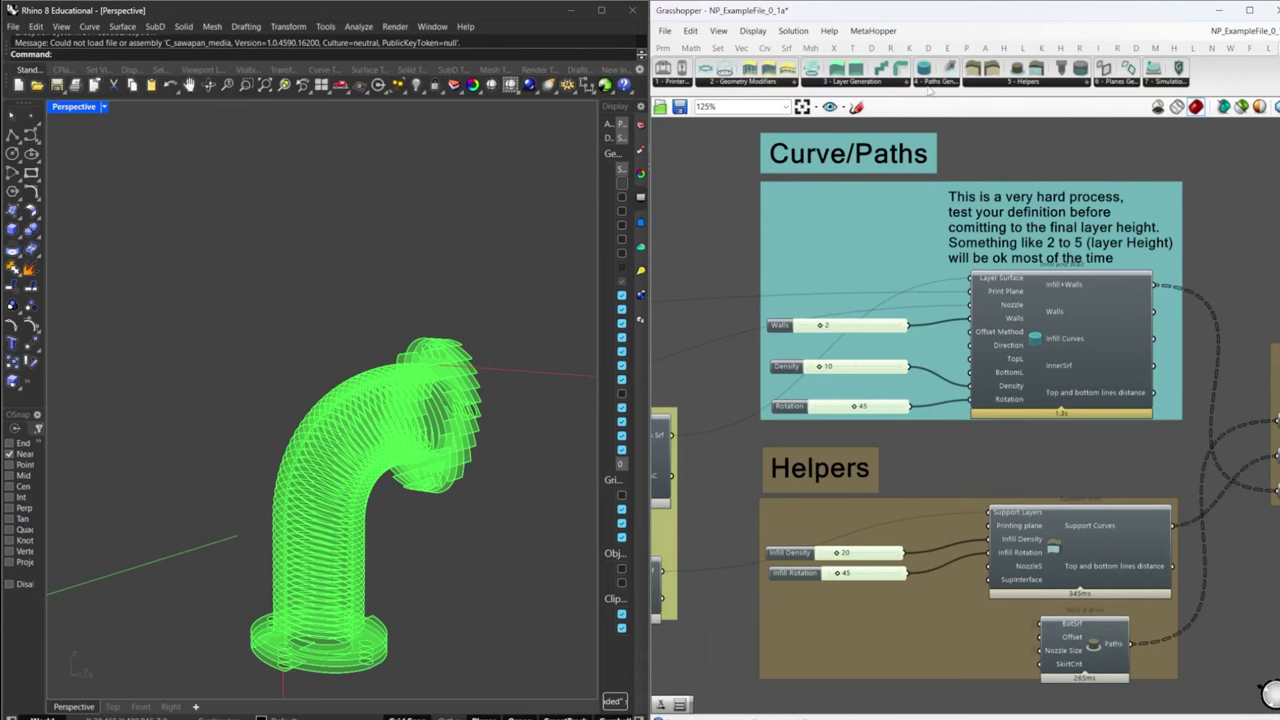
scroll(1023, 466, down, 5)
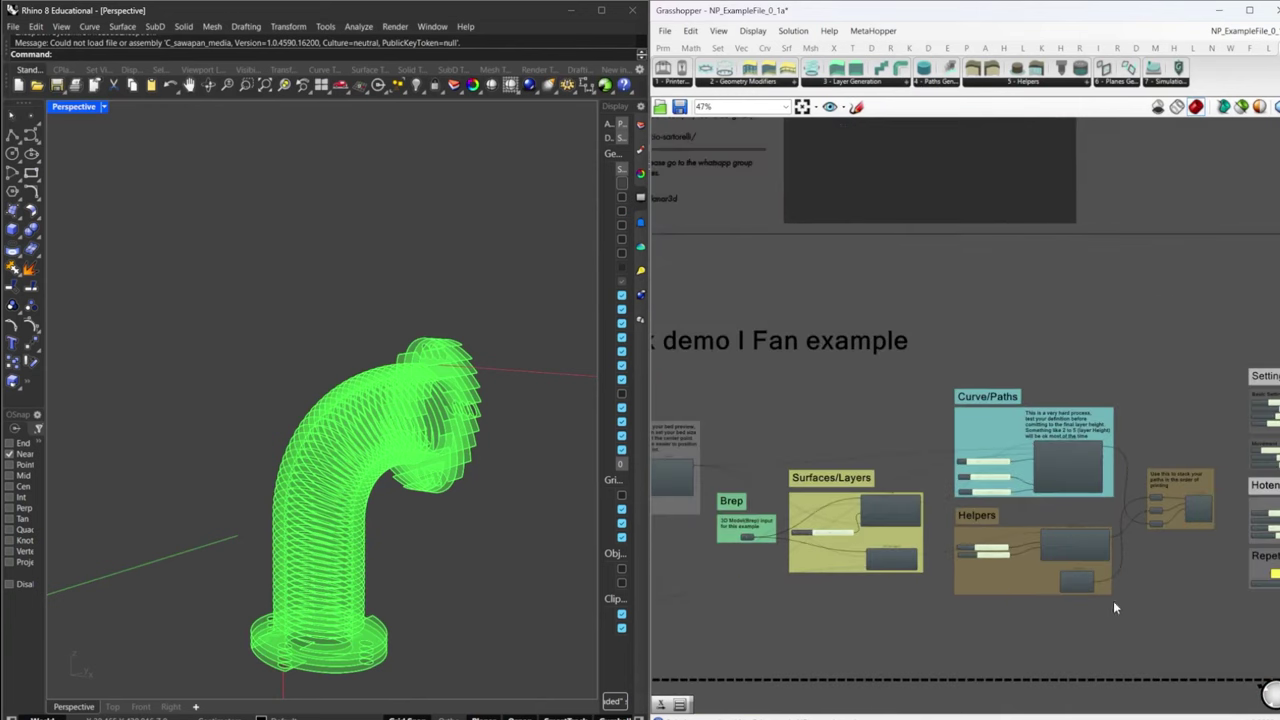
scroll(933, 470, up, 6)
click(940, 527)
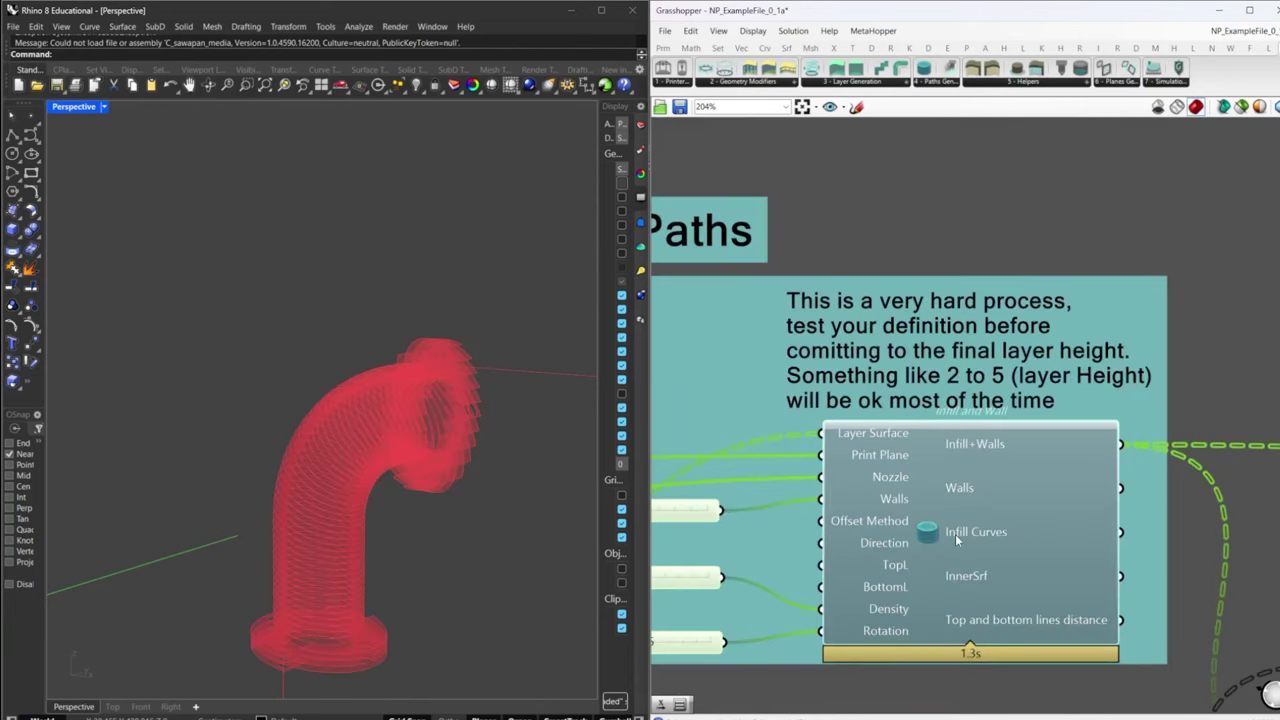
- Enable all components of the Concentric Offset Method group in the Development area
scroll(955, 534, down, 8)
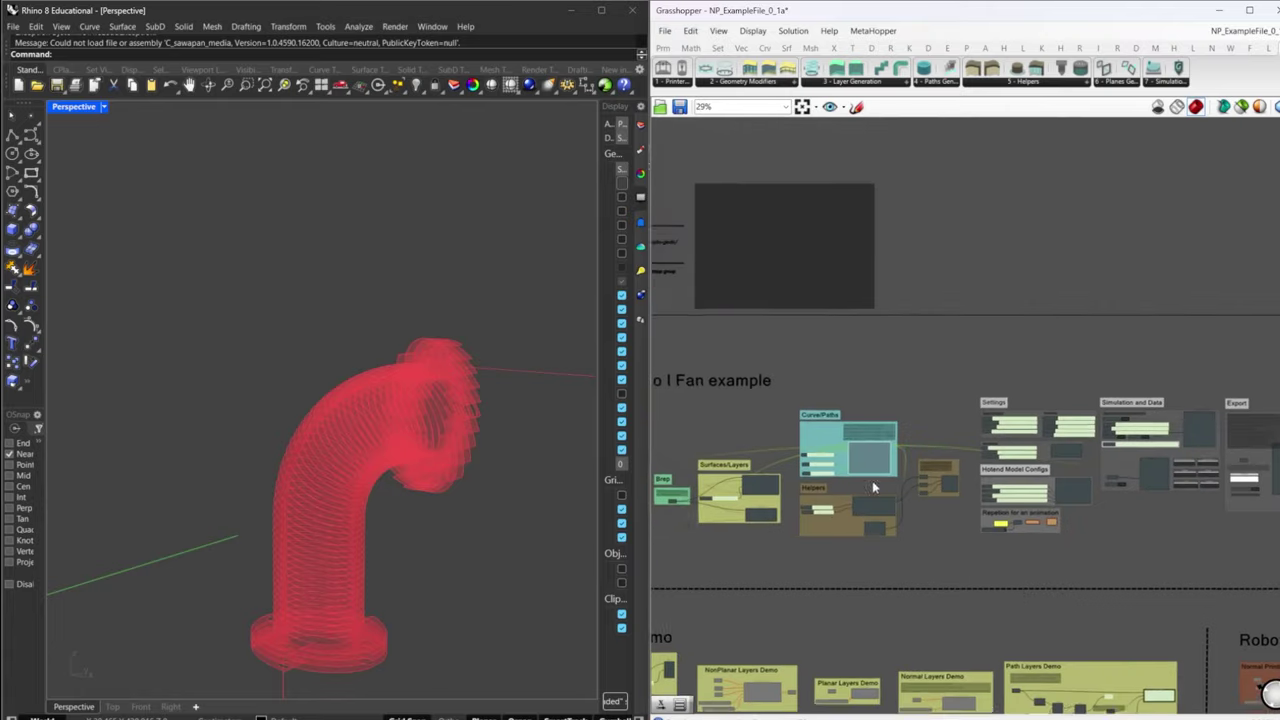
right_drag(1038, 623, 928, 431)
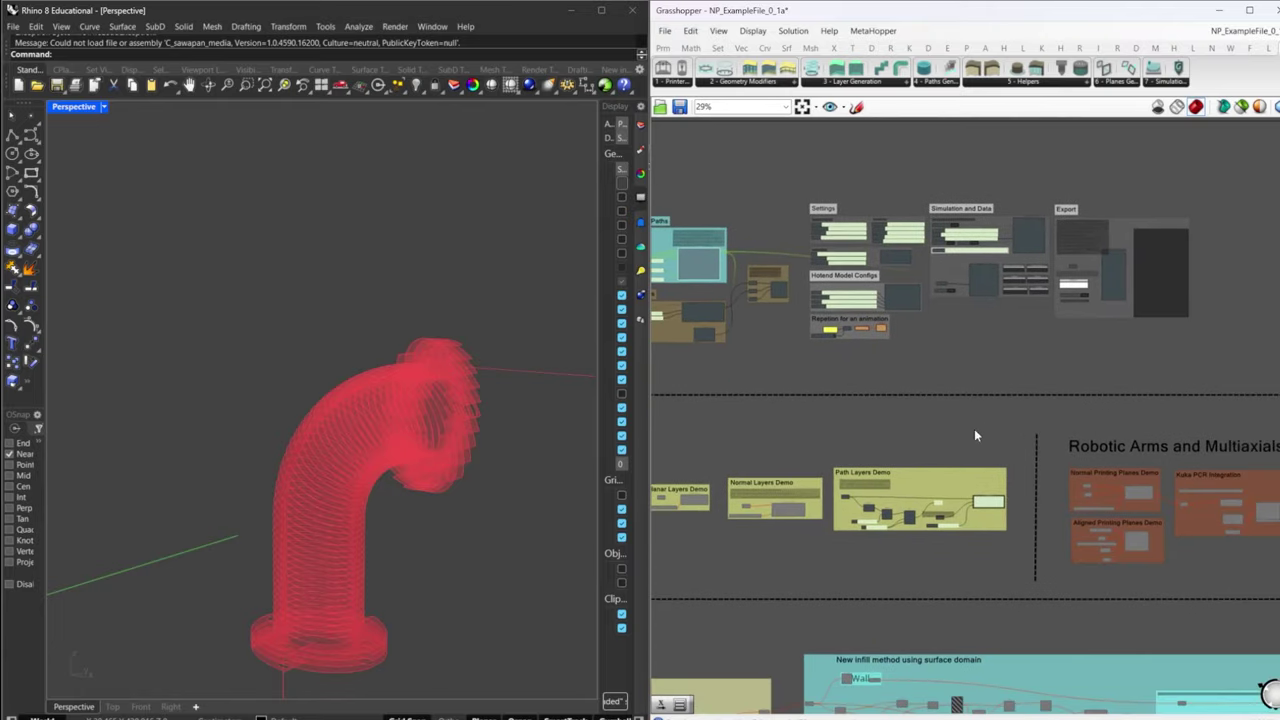
right_drag(966, 601, 1011, 480)
scroll(976, 468, down, 2)
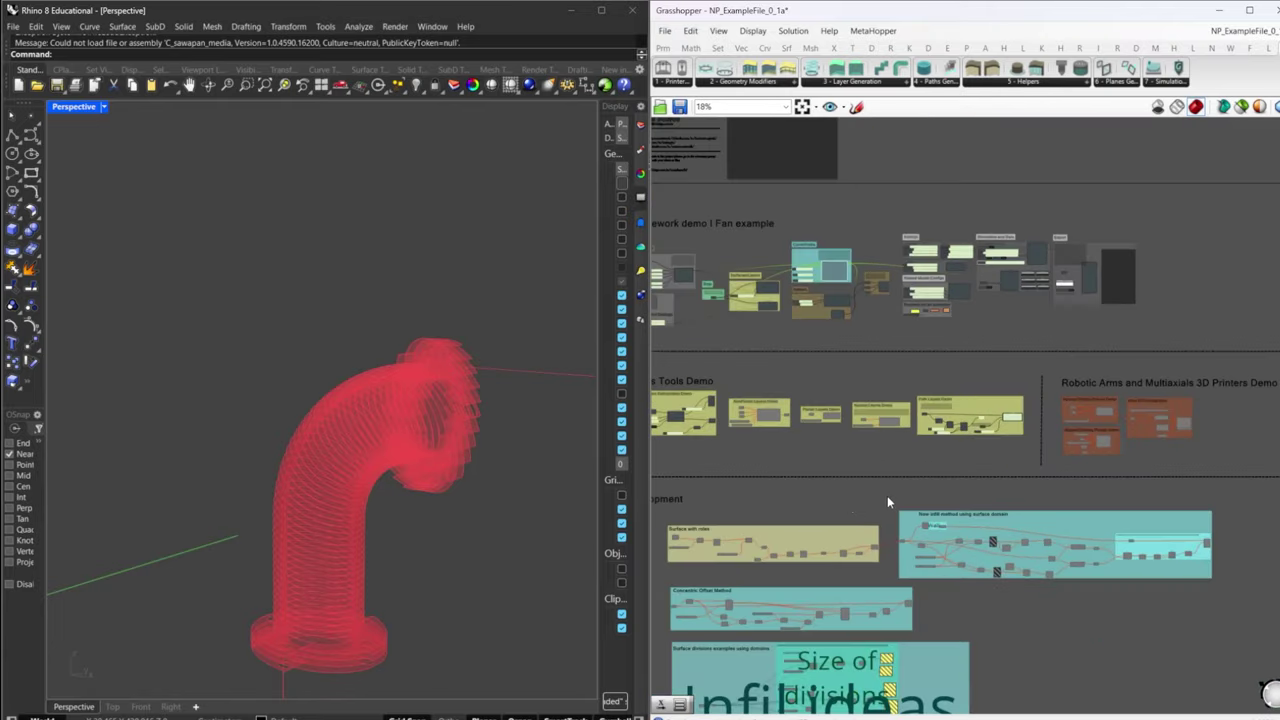
right_drag(731, 480, 859, 434)
right_drag(948, 534, 779, 497)
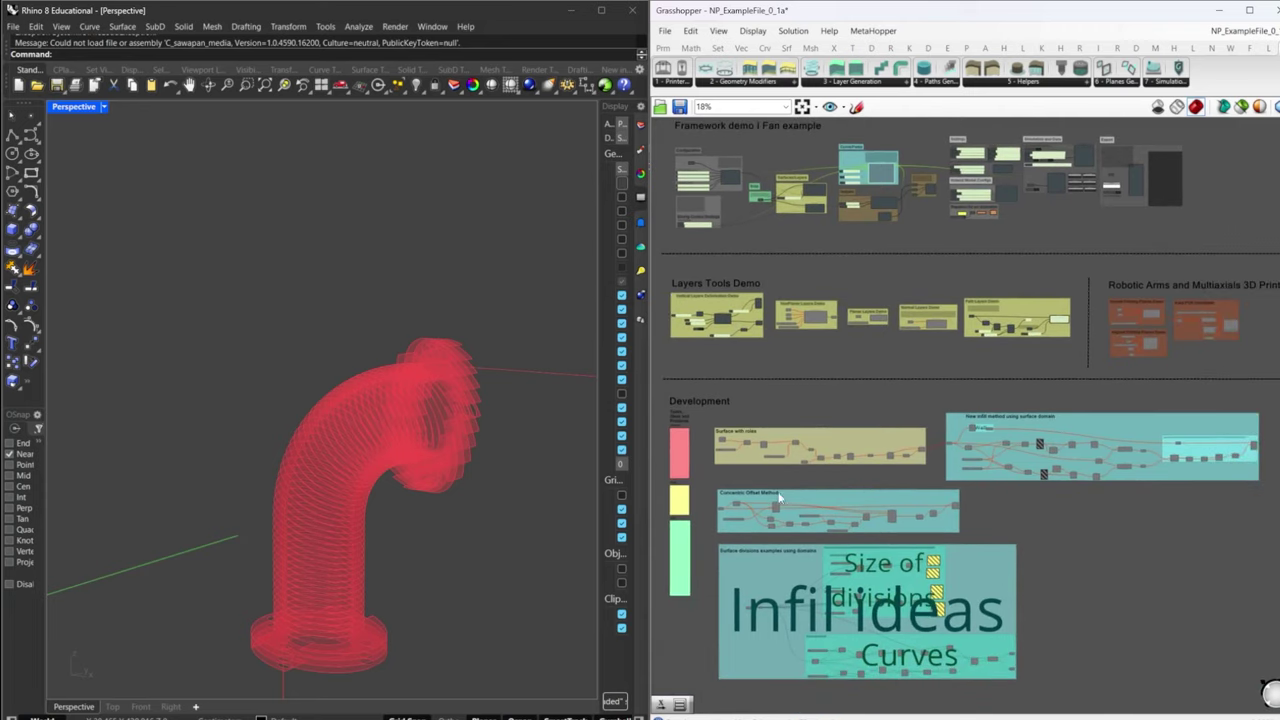
drag(710, 487, 1018, 556)
middle_click(978, 540)
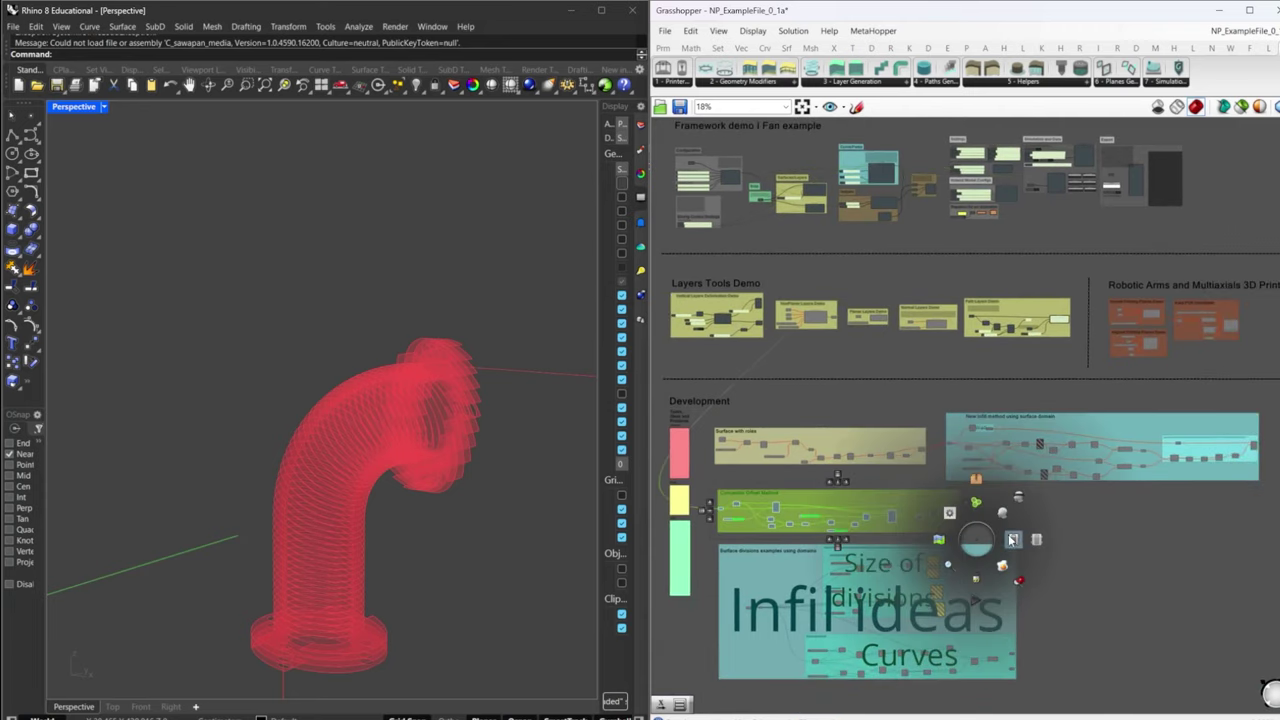
scroll(916, 474, up, 2)
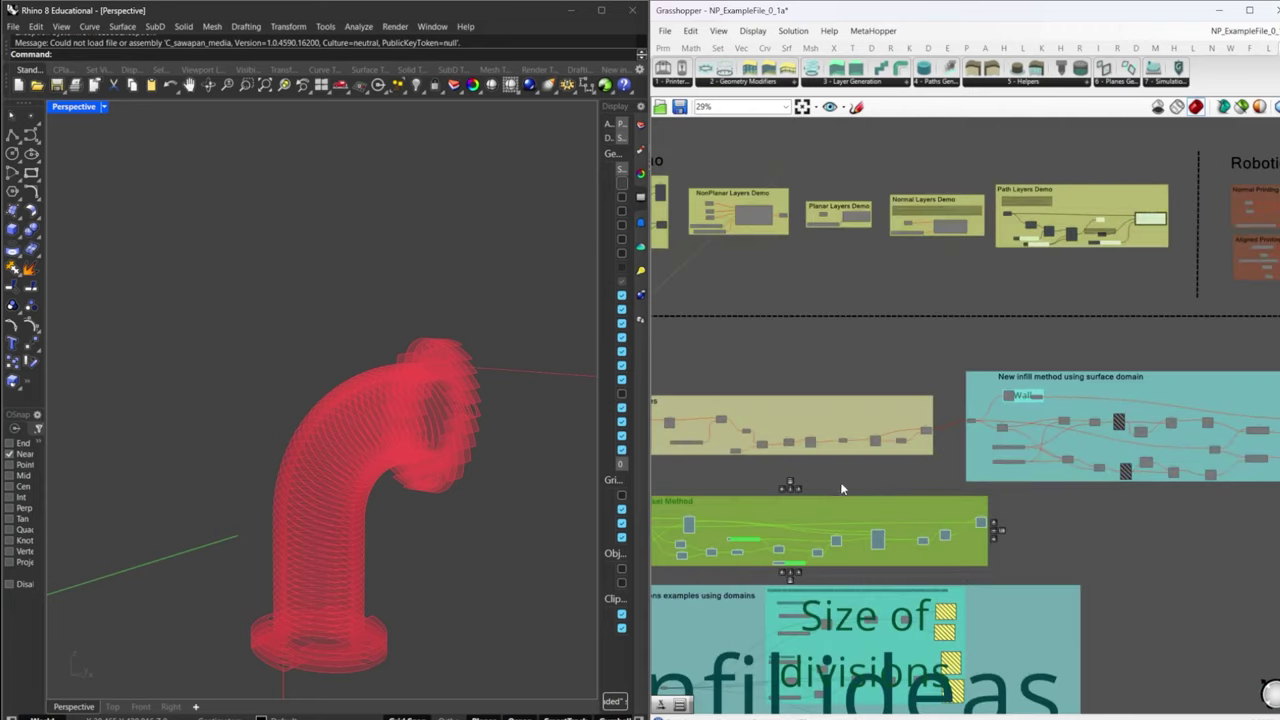
scroll(1022, 513, down, 5)
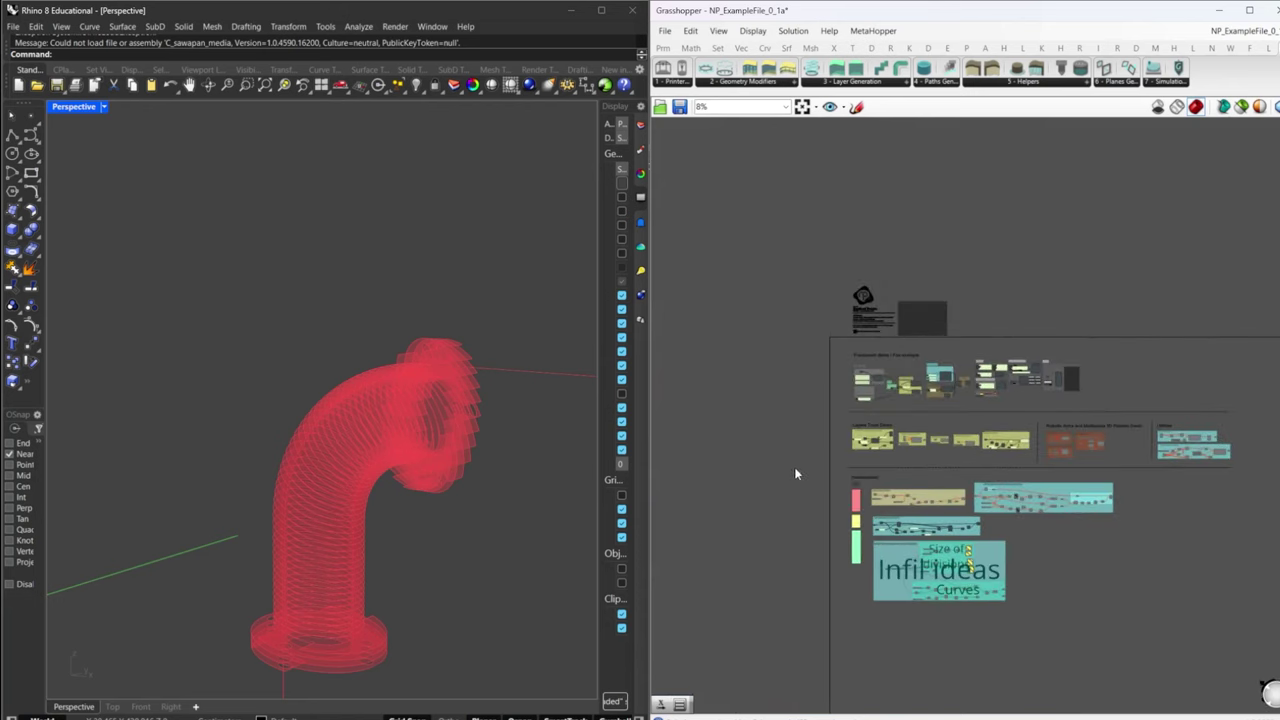
- Show the preview of the last component in the Concentric Offset Method group and view its offset paths
drag(811, 467, 1164, 633)
scroll(997, 512, up, 6)
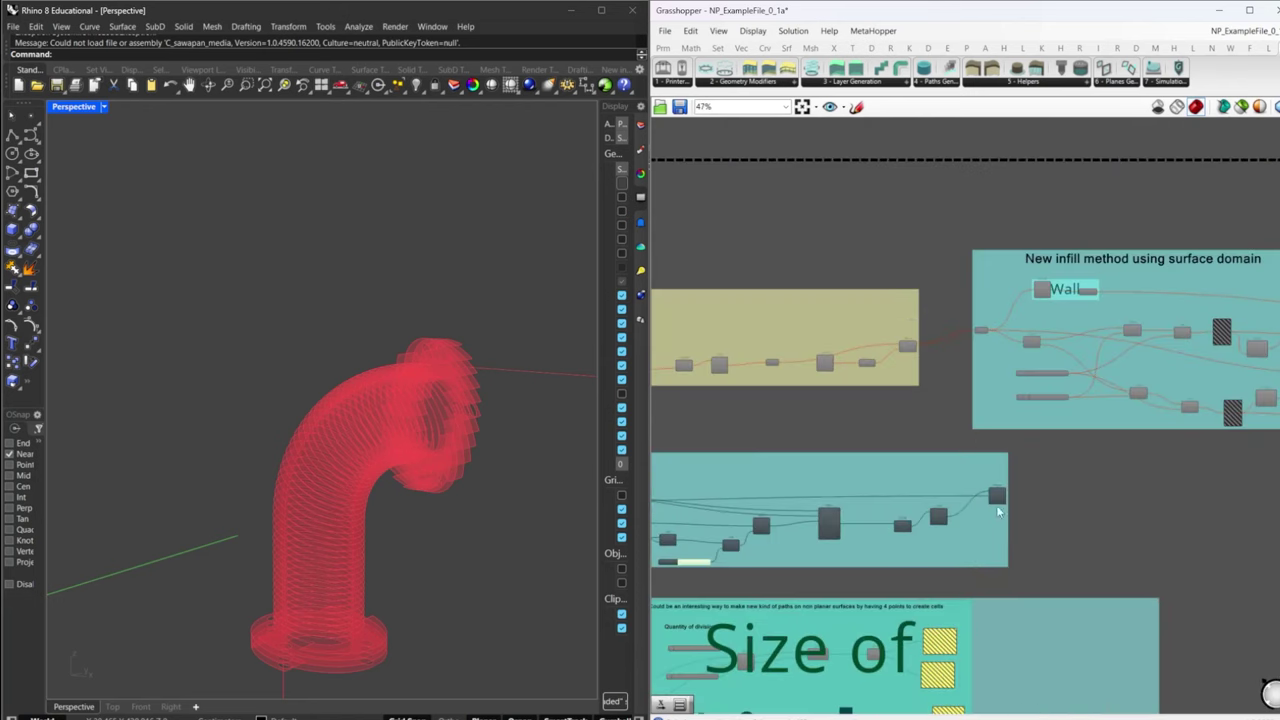
middle_click(996, 500)
click(1018, 476)
right_drag(525, 612, 391, 638)
scroll(391, 638, up, 8)
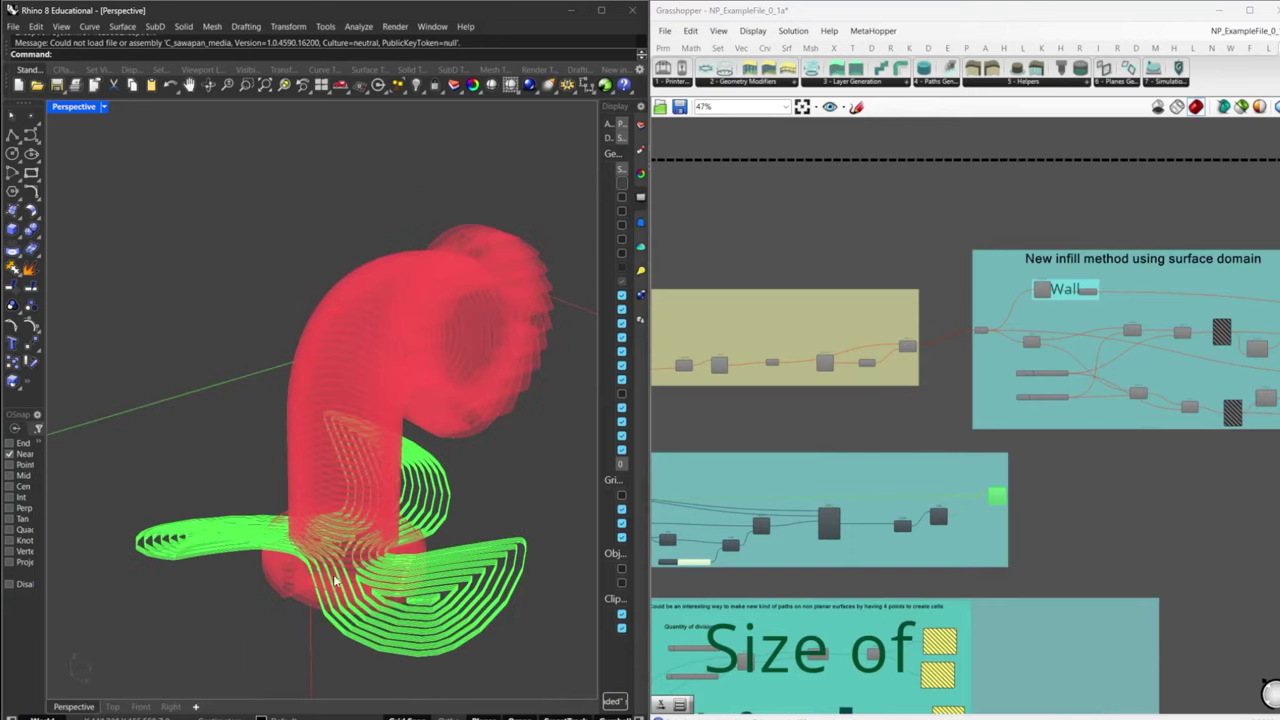
- Select every component in the definition and hide all of their previews
right_drag(964, 492, 1010, 475)
key(ctrl+a)
middle_click(950, 409)
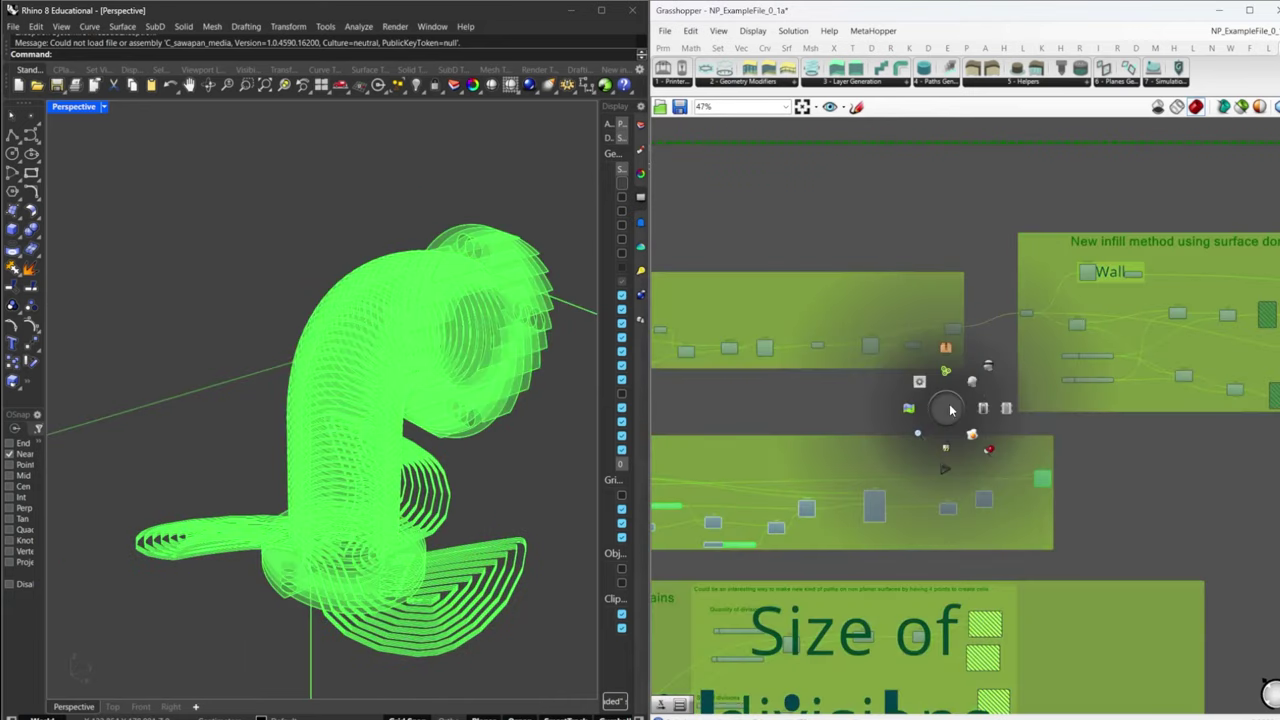
click(989, 375)
click(1019, 420)
- Show only the preview of the Concentric Offset Method group's final Project component and inspect the concentric paths up close
click(1042, 479)
middle_click(1085, 490)
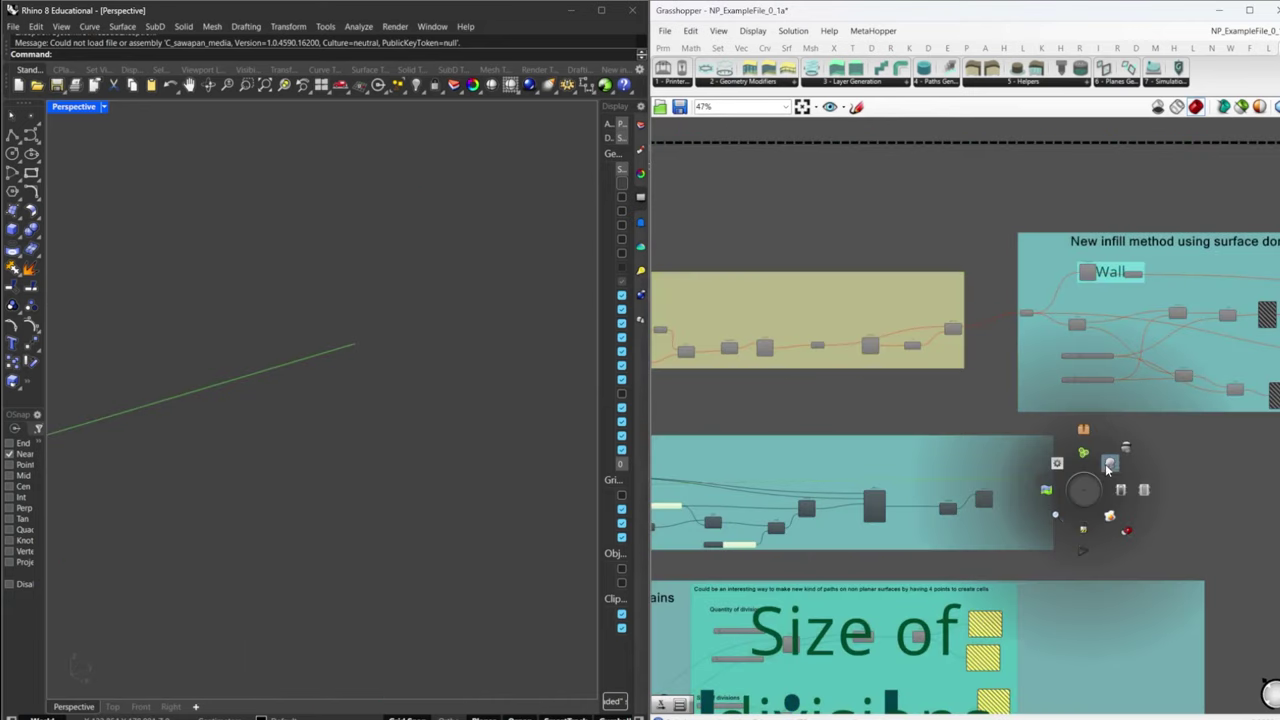
click(1109, 467)
right_drag(305, 510, 428, 538)
scroll(428, 535, up, 3)
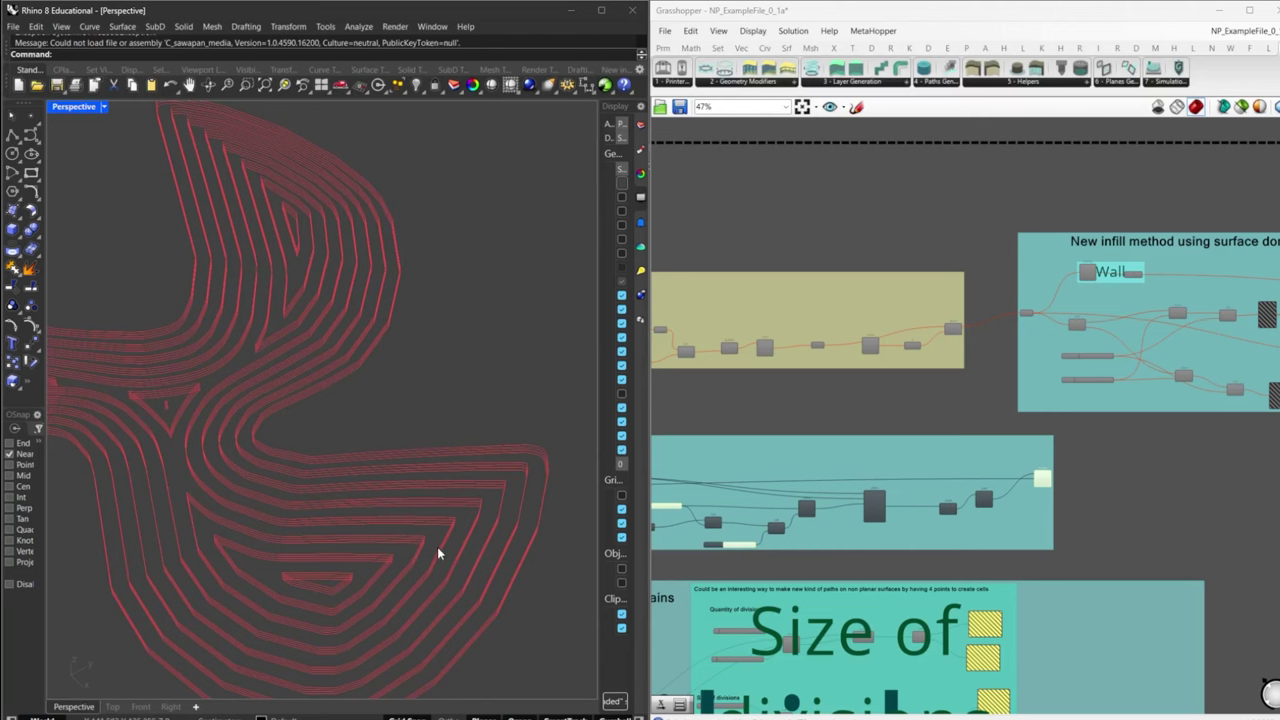
scroll(341, 533, down, 2)
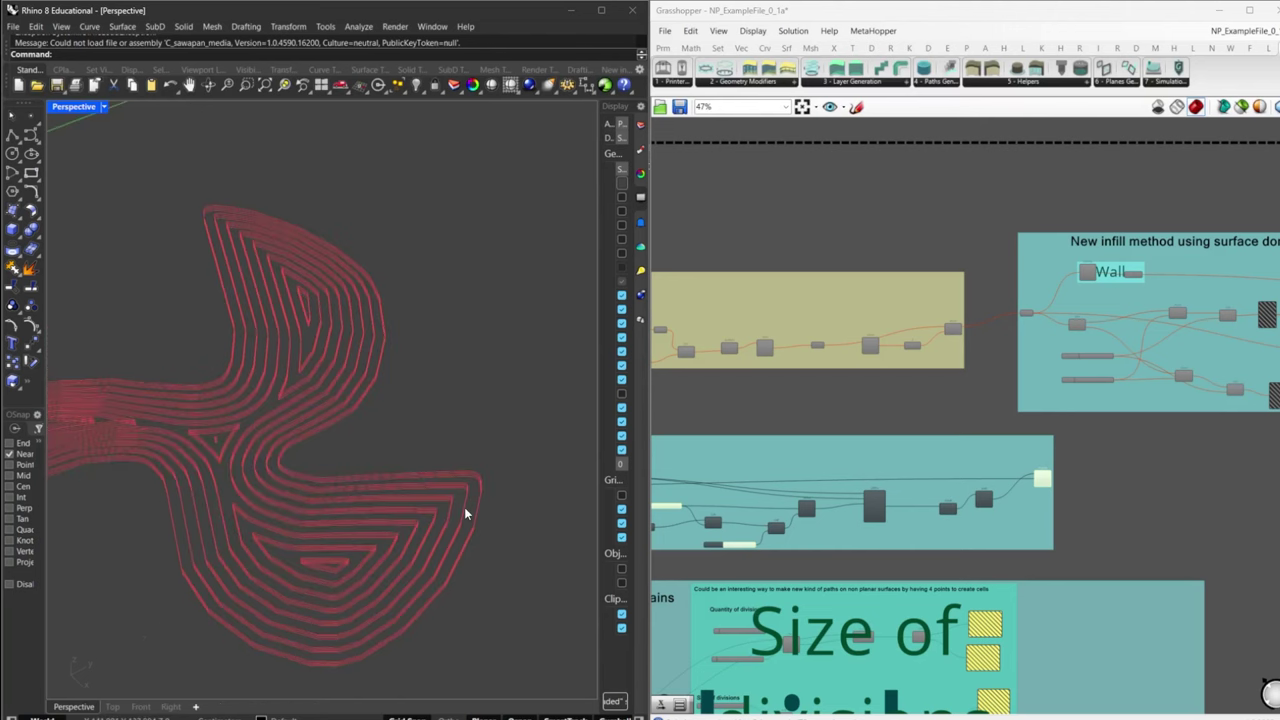
- Examine the component chain inside the Concentric Offset Method group
scroll(800, 514, up, 5)
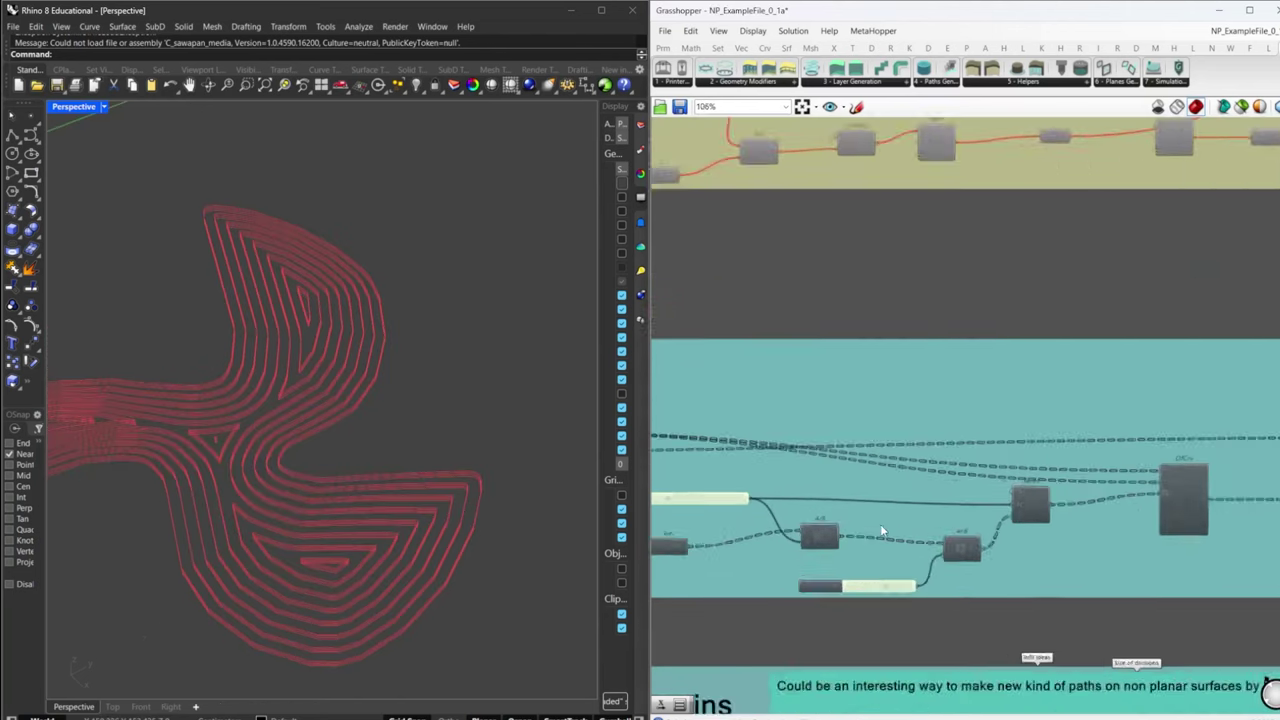
mouse_move(845, 456)
right_down()
mouse_move(1125, 468)
mouse_move(860, 468)
right_up()
right_drag(1220, 491, 905, 480)
right_drag(1180, 475, 894, 463)
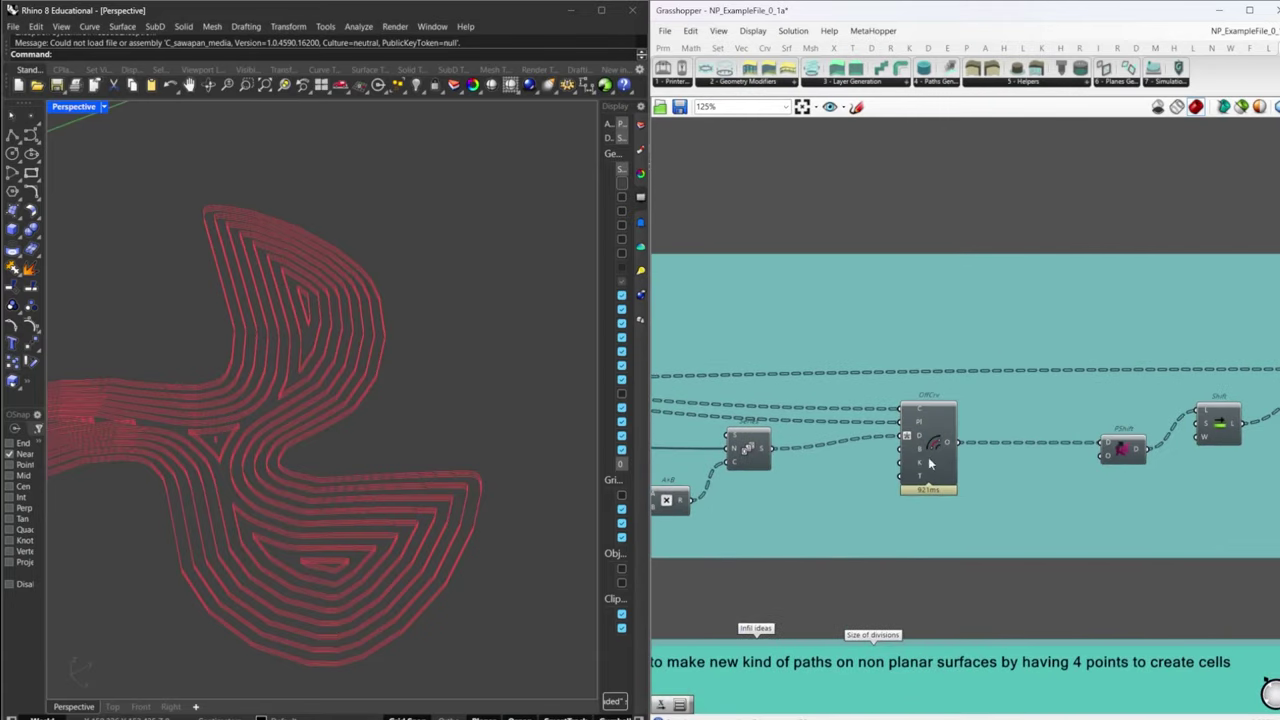
right_drag(1137, 453, 914, 451)
scroll(915, 451, down, 2)
right_drag(790, 472, 963, 467)
- Toggle the preview of the curve offset component in the Concentric Offset Method group on and off
click(948, 452)
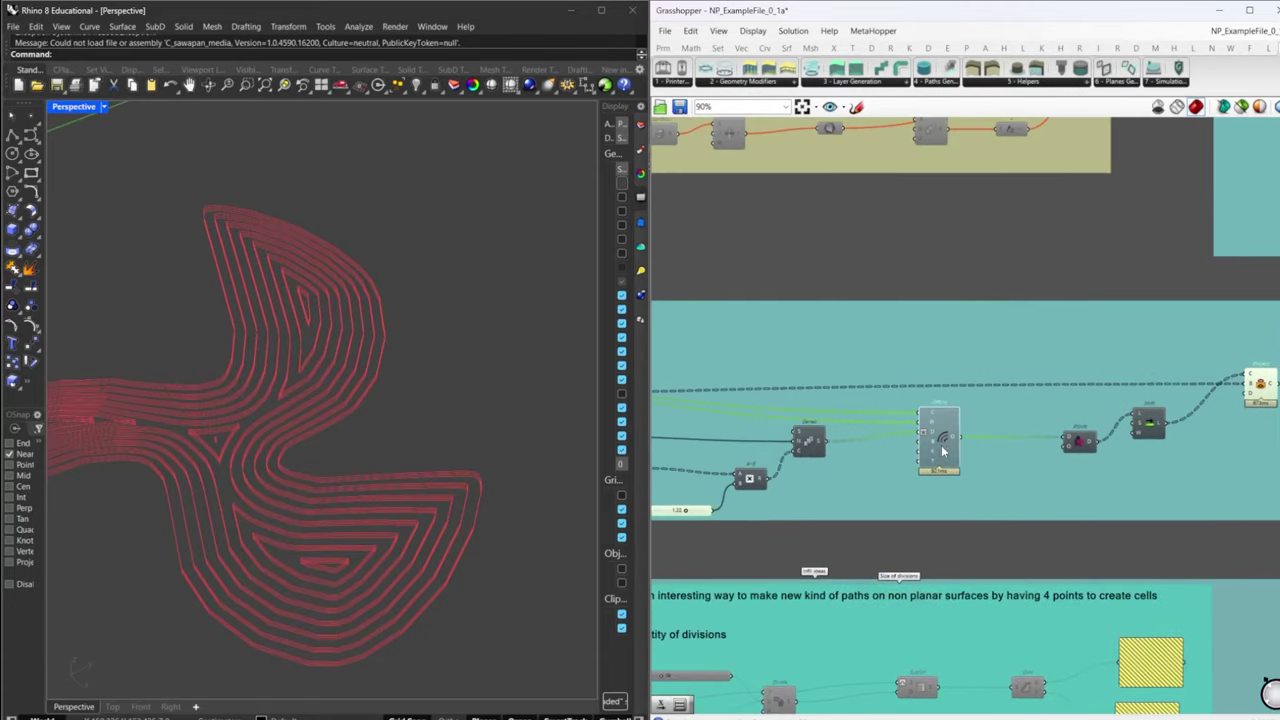
middle_click(942, 450)
click(963, 418)
middle_click(950, 444)
click(976, 413)
click(1081, 273)
- Select the final Project component and view its highlighted concentric paths from another angle
right_drag(1085, 428, 905, 430)
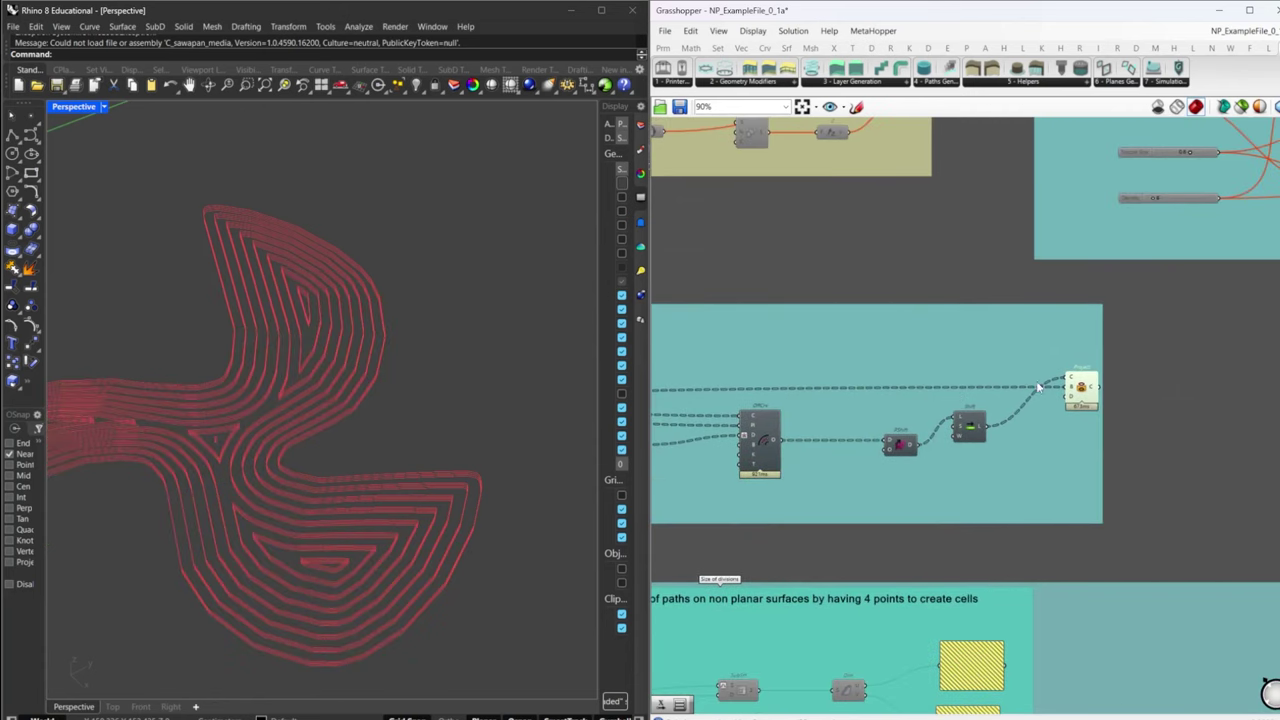
click(1080, 392)
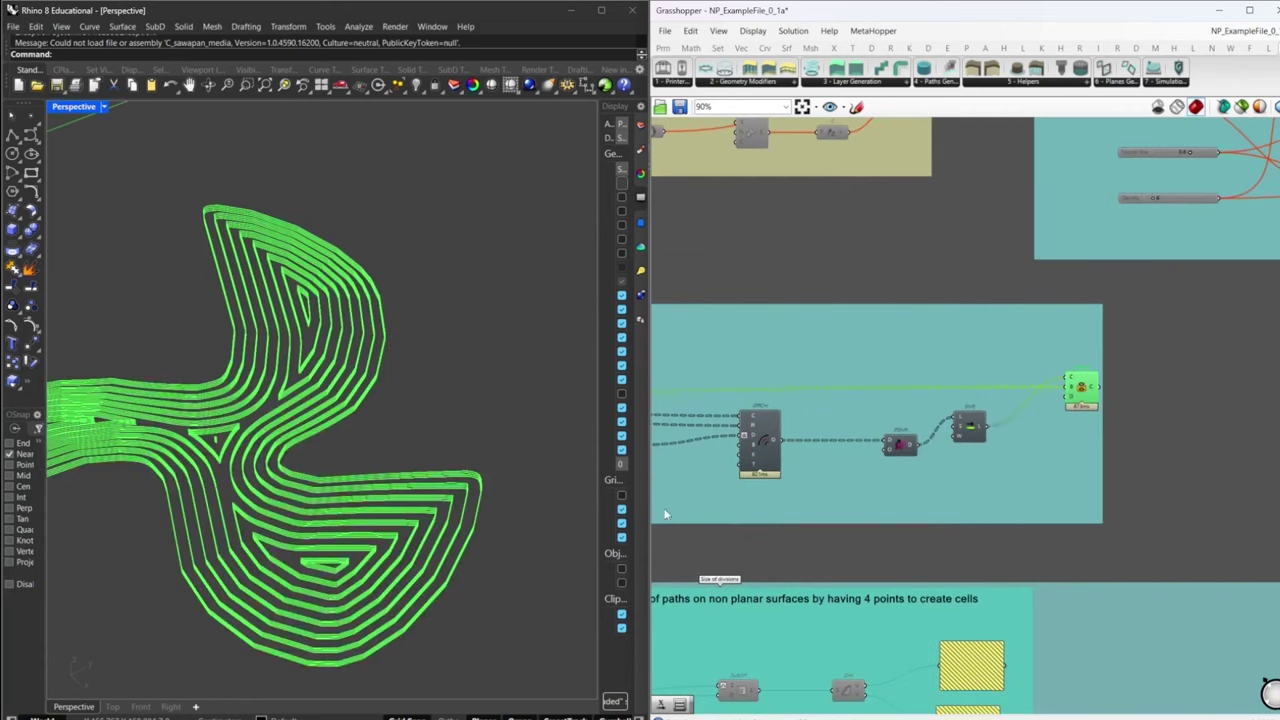
right_drag(361, 493, 400, 497)
- Hide the previews of all components in the Concentric Offset Method group
scroll(912, 408, down, 6)
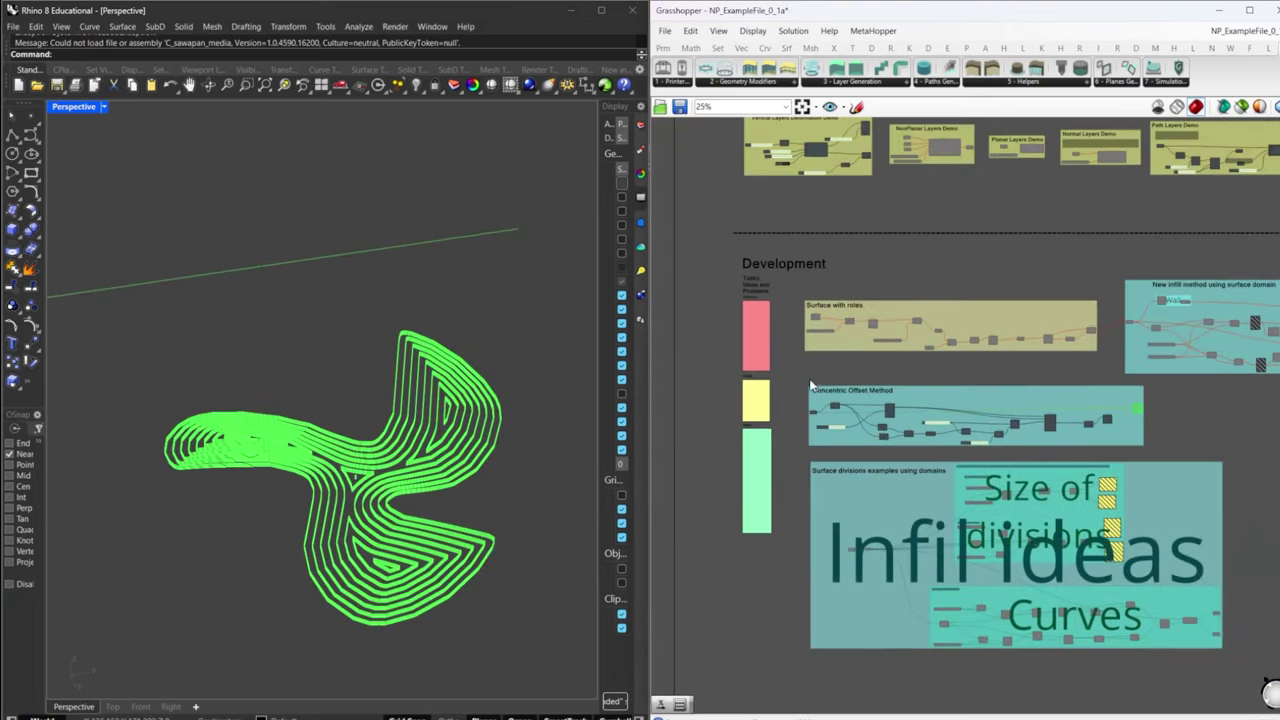
drag(802, 376, 1169, 453)
middle_click(1170, 453)
click(1228, 405)
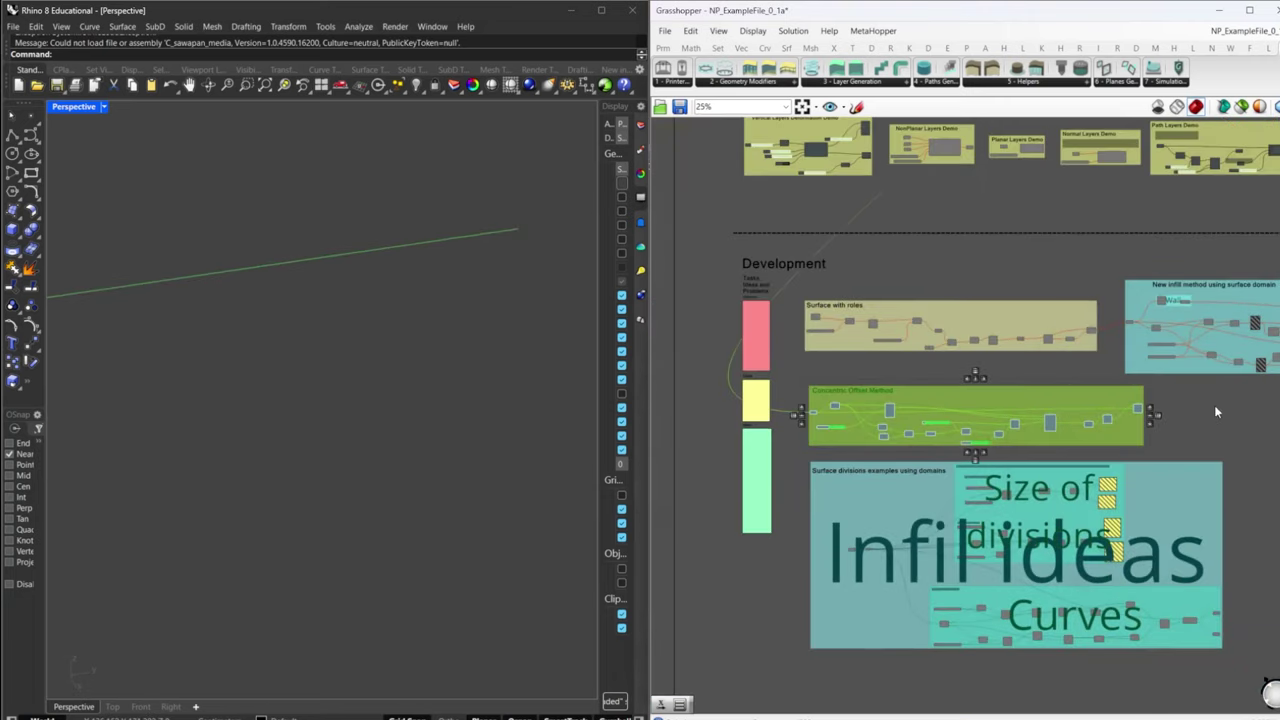
click(1206, 400)
- Show the preview of the Path Layers component in the Path Layers Demo group
right_drag(1205, 399, 1077, 510)
right_drag(1086, 387, 1045, 524)
scroll(1119, 434, up, 7)
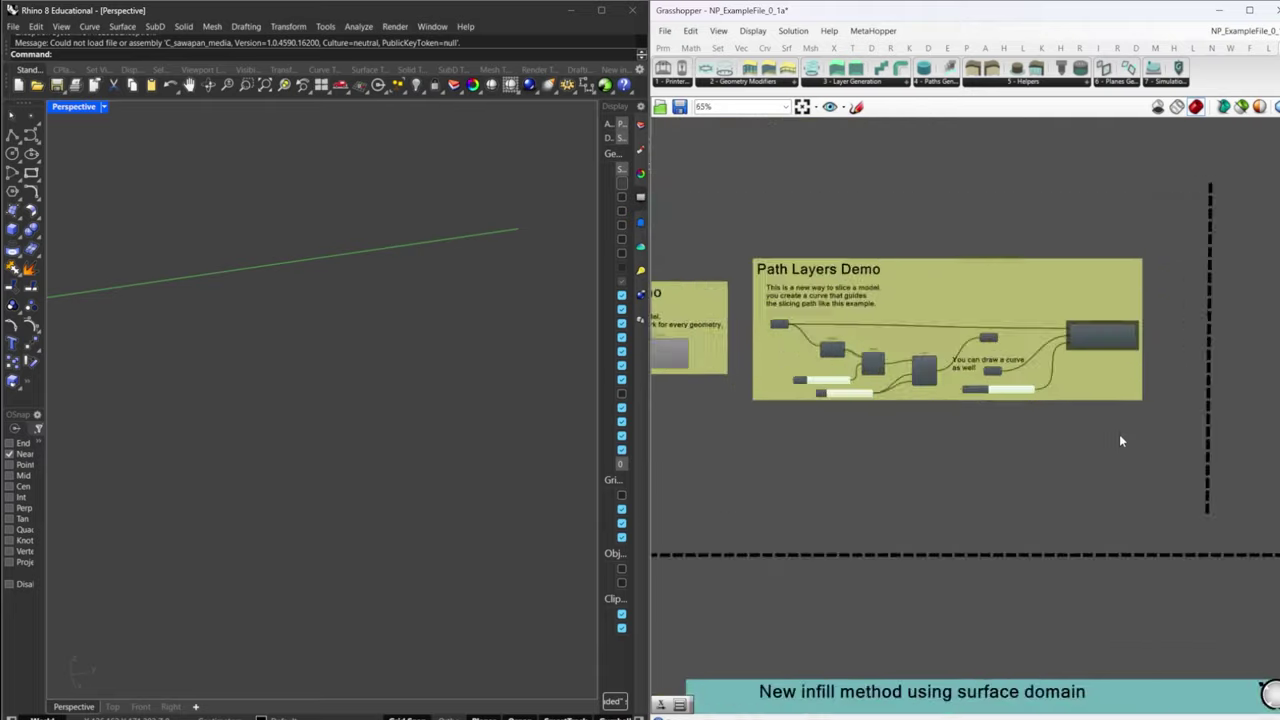
middle_click(1118, 286)
click(1140, 232)
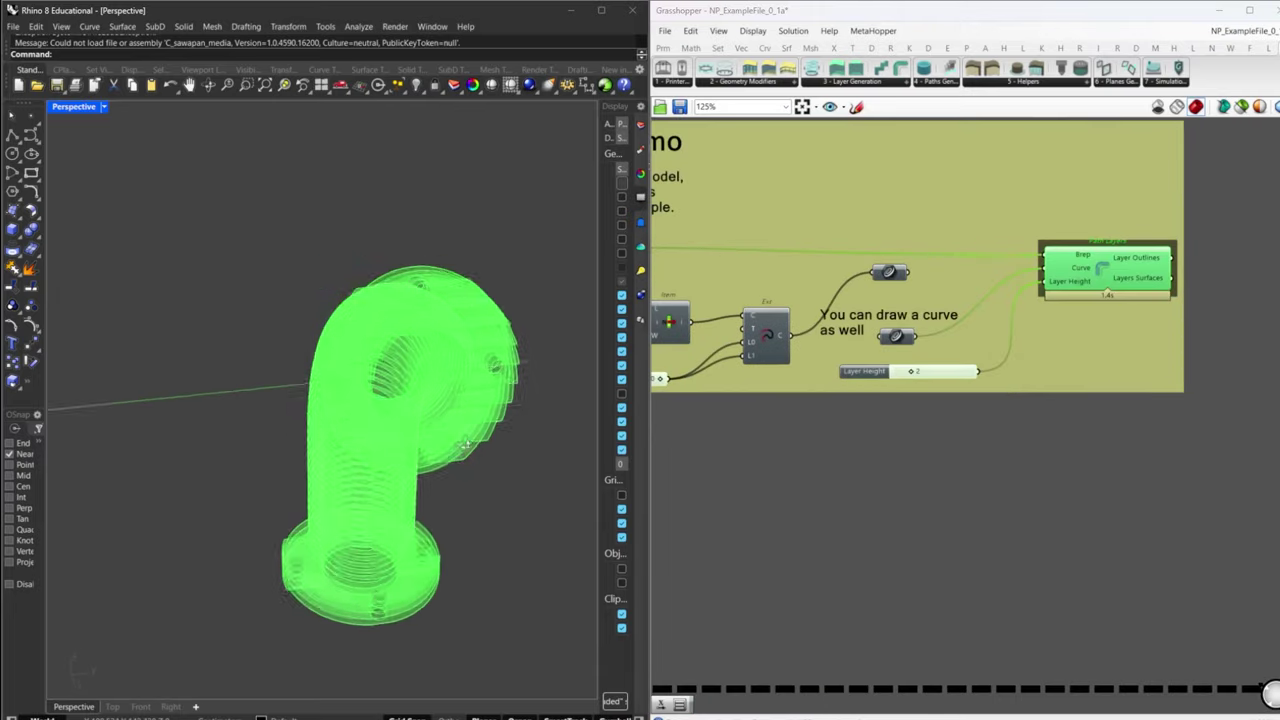
- Show the preview of the drawn guide curve feeding Path Layers and view the sliced pipe from the side
click(897, 337)
middle_click(898, 337)
click(921, 300)
right_drag(270, 510, 380, 497)
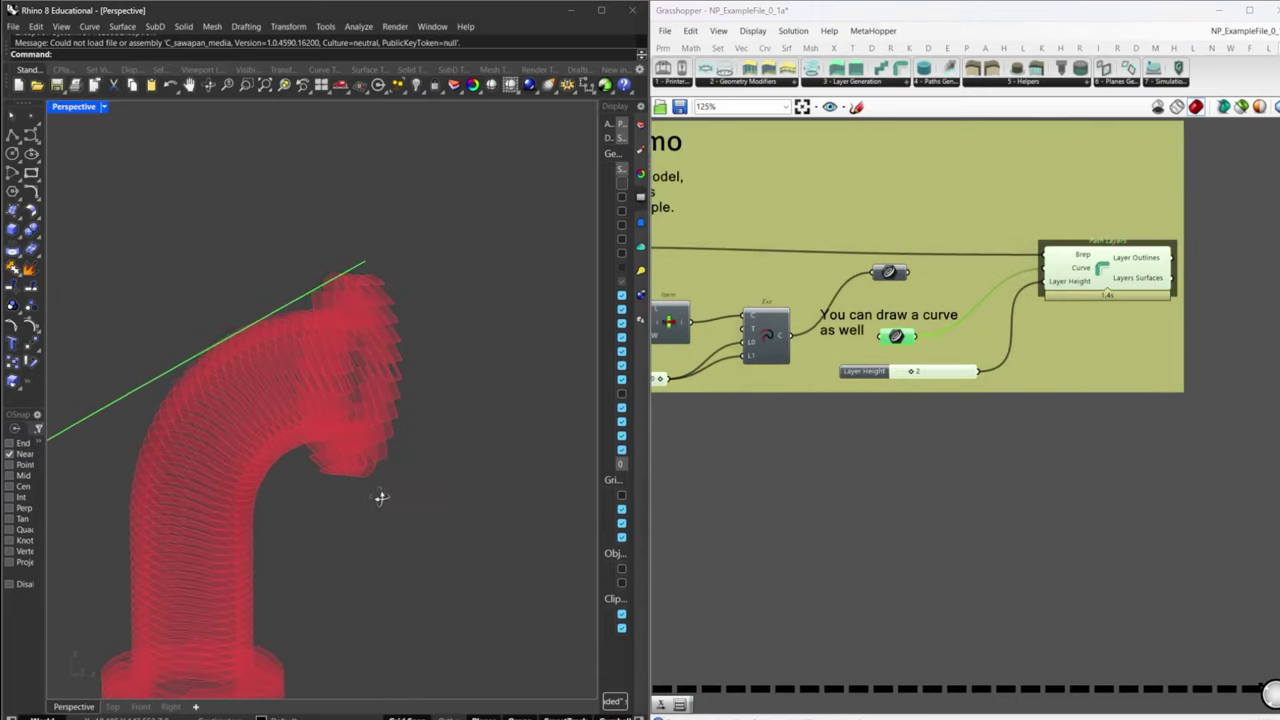
- Hide the previews of all components on the canvas and clear the selection
scroll(363, 501, down, 6)
right_drag(1060, 319, 895, 359)
scroll(895, 359, down, 2)
right_drag(937, 515, 876, 539)
key(ctrl+a)
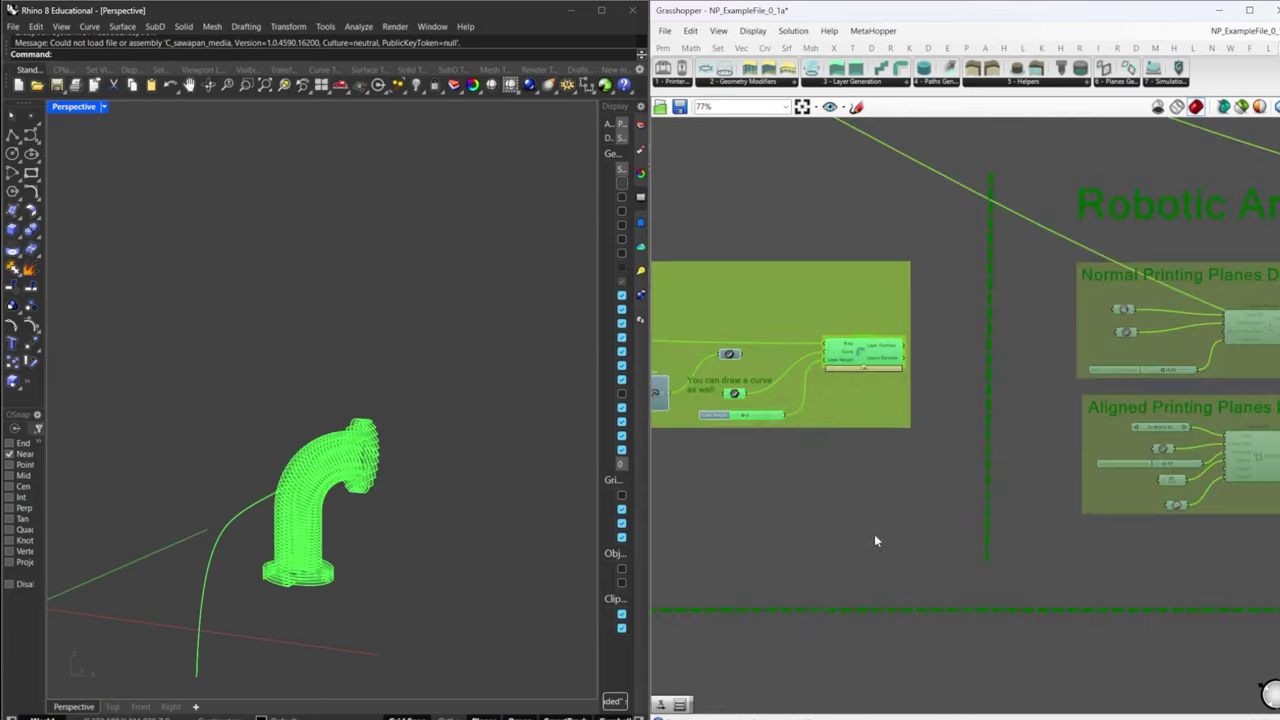
middle_click(874, 536)
click(917, 491)
click(949, 474)
- Check the available printing plane components and enable everything in the Aligned Printing Planes Demo group
right_drag(1082, 402, 813, 428)
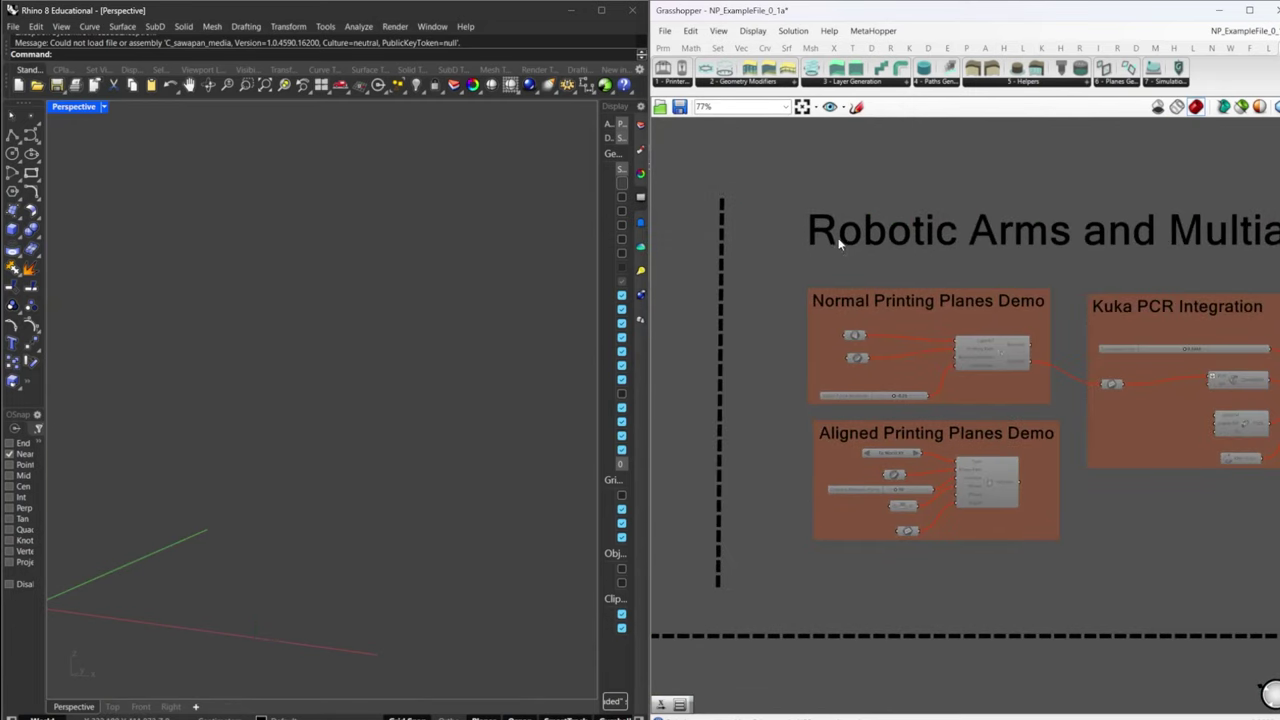
click(1114, 88)
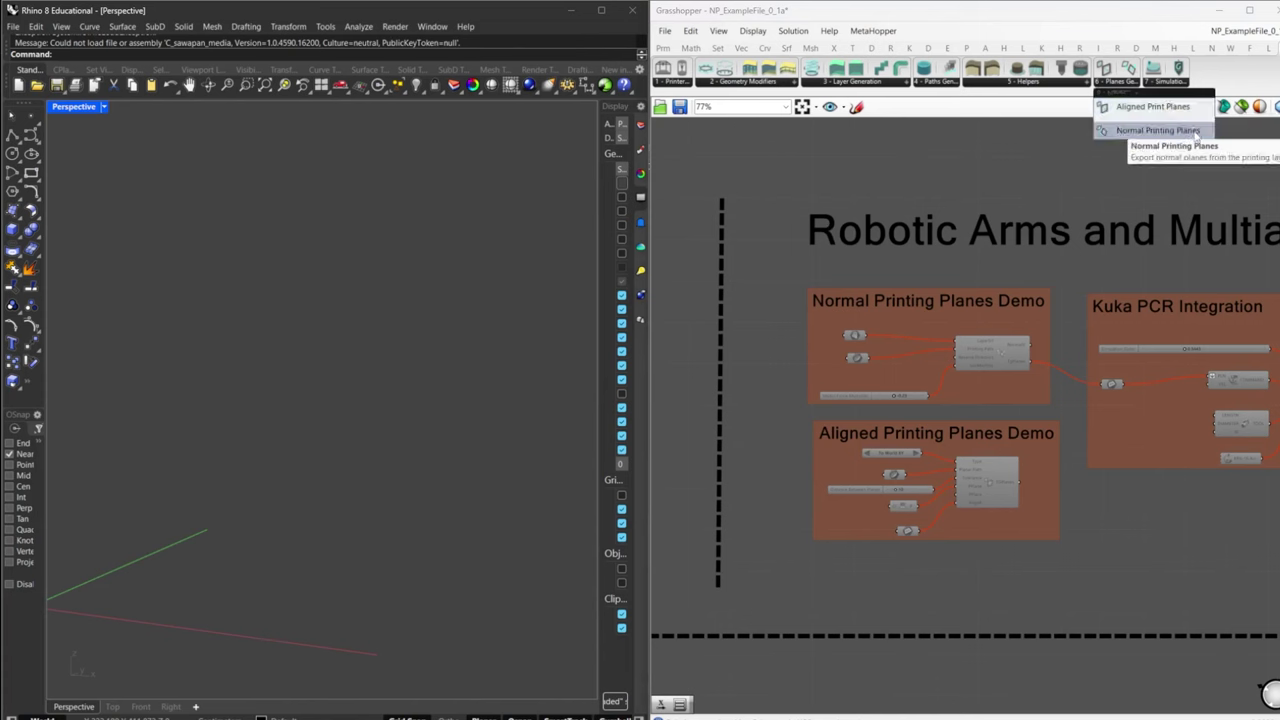
drag(789, 418, 1062, 578)
middle_click(1071, 570)
click(928, 607)
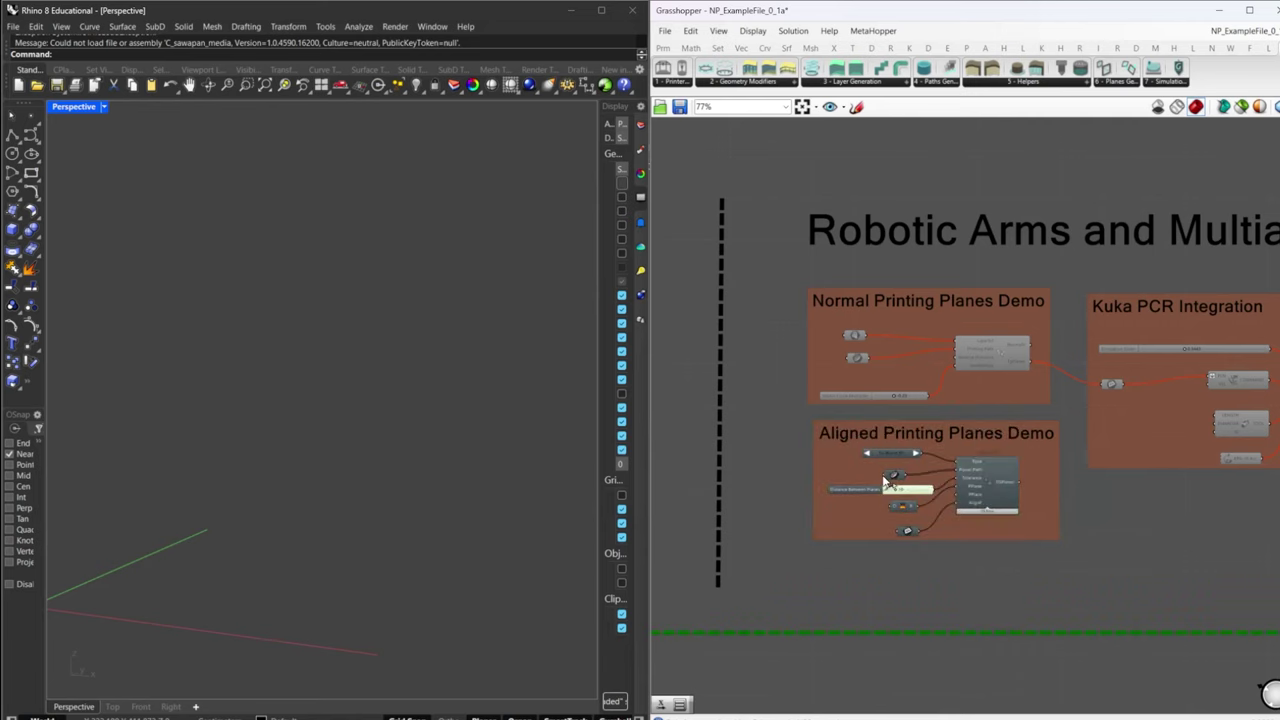
- Show the preview of the curve feeding the Planar Path input of Aligned PP and frame the propeller paths
scroll(896, 475, up, 3)
right_drag(1040, 480, 928, 462)
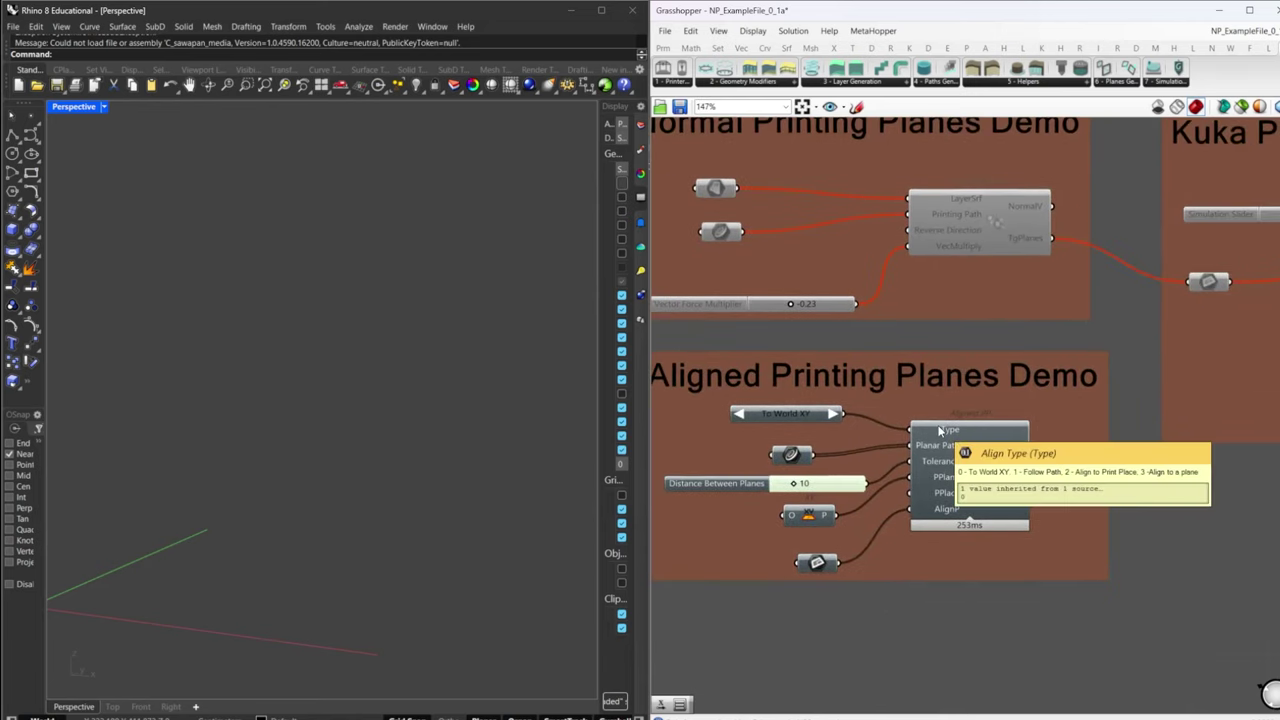
right_drag(845, 434, 944, 430)
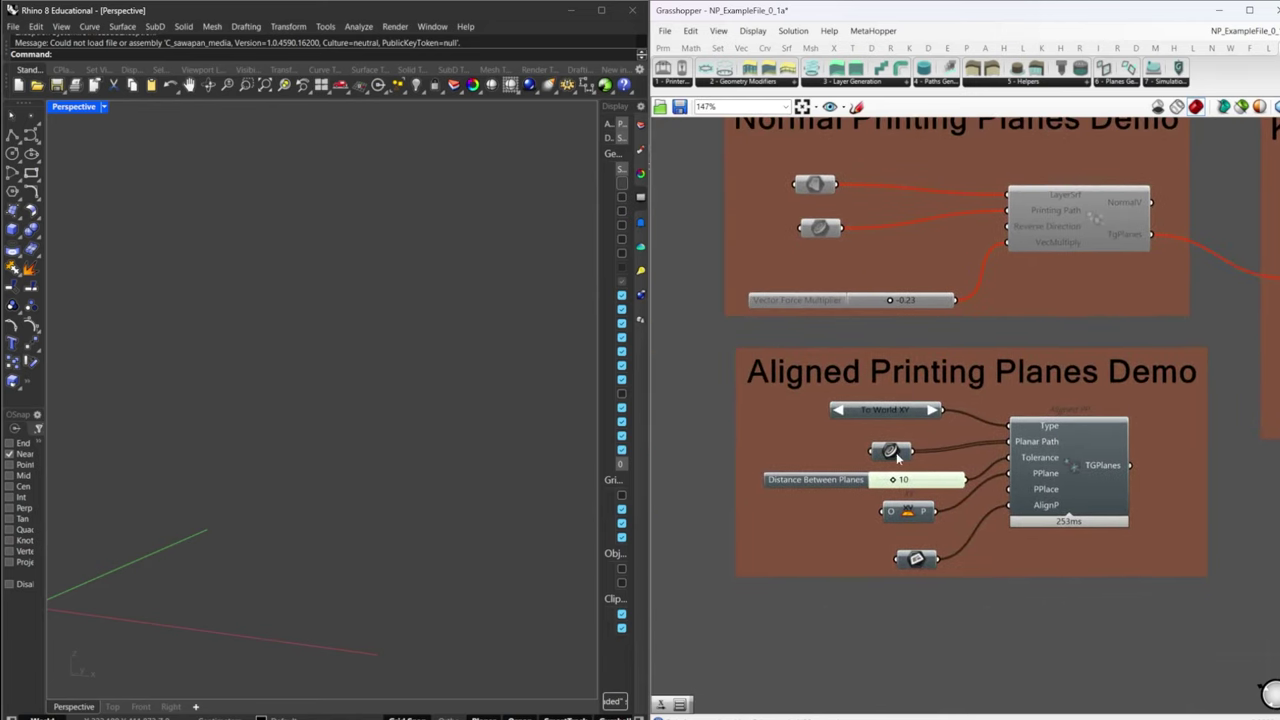
click(893, 454)
middle_click(891, 452)
click(912, 429)
scroll(309, 525, down, 10)
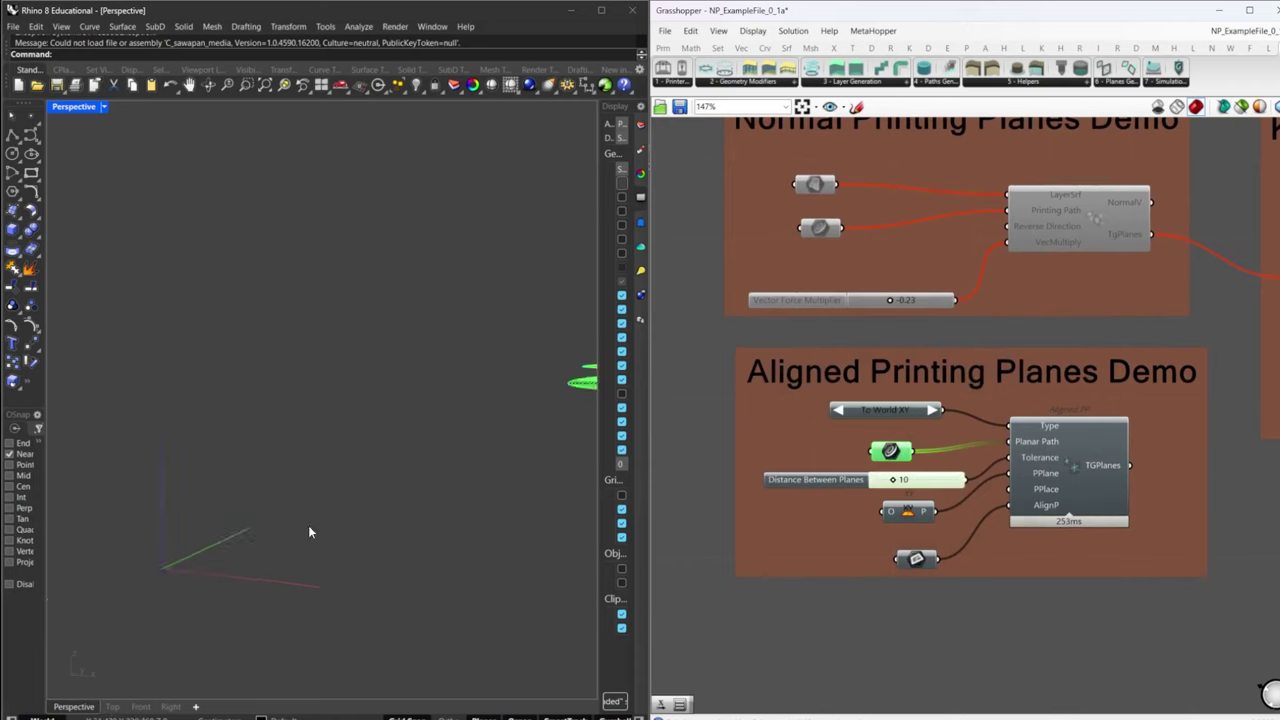
right_drag(369, 497, 363, 519)
shift+right_drag(549, 399, 348, 543)
scroll(340, 543, up, 9)
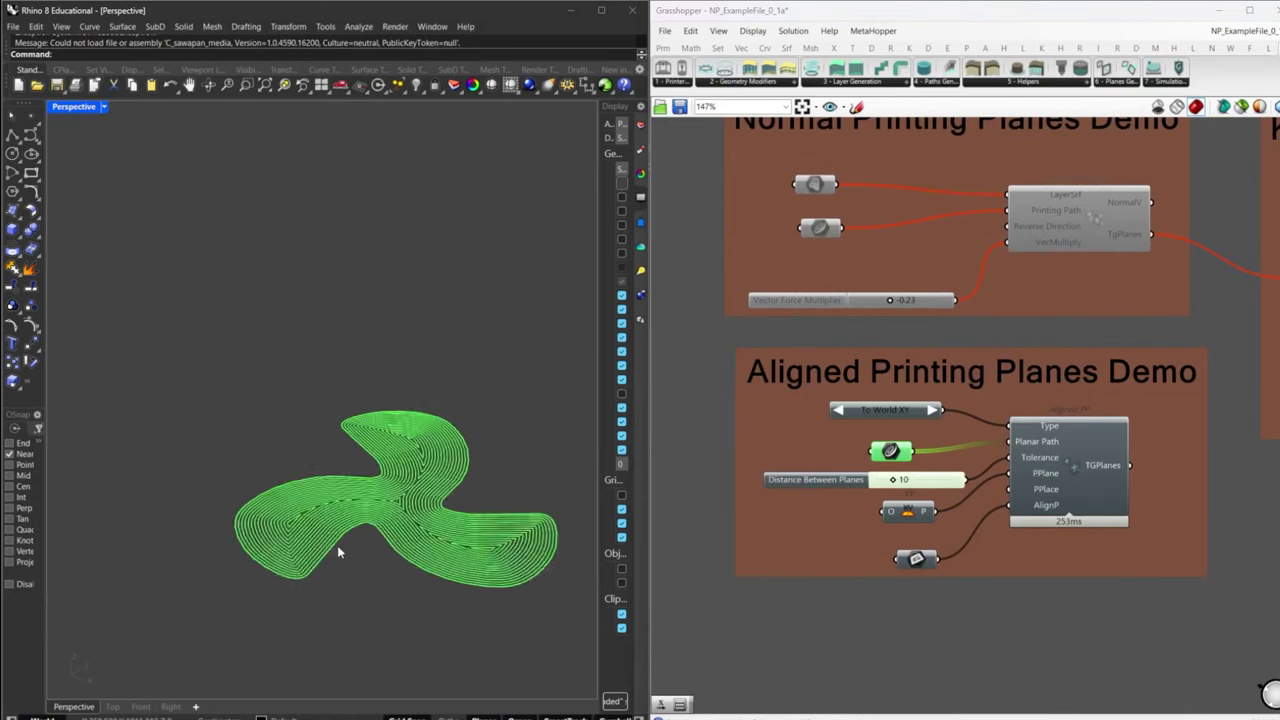
shift+right_drag(450, 558, 383, 546)
scroll(380, 583, down, 2)
scroll(486, 592, up, 5)
scroll(420, 588, down, 2)
scroll(903, 503, up, 2)
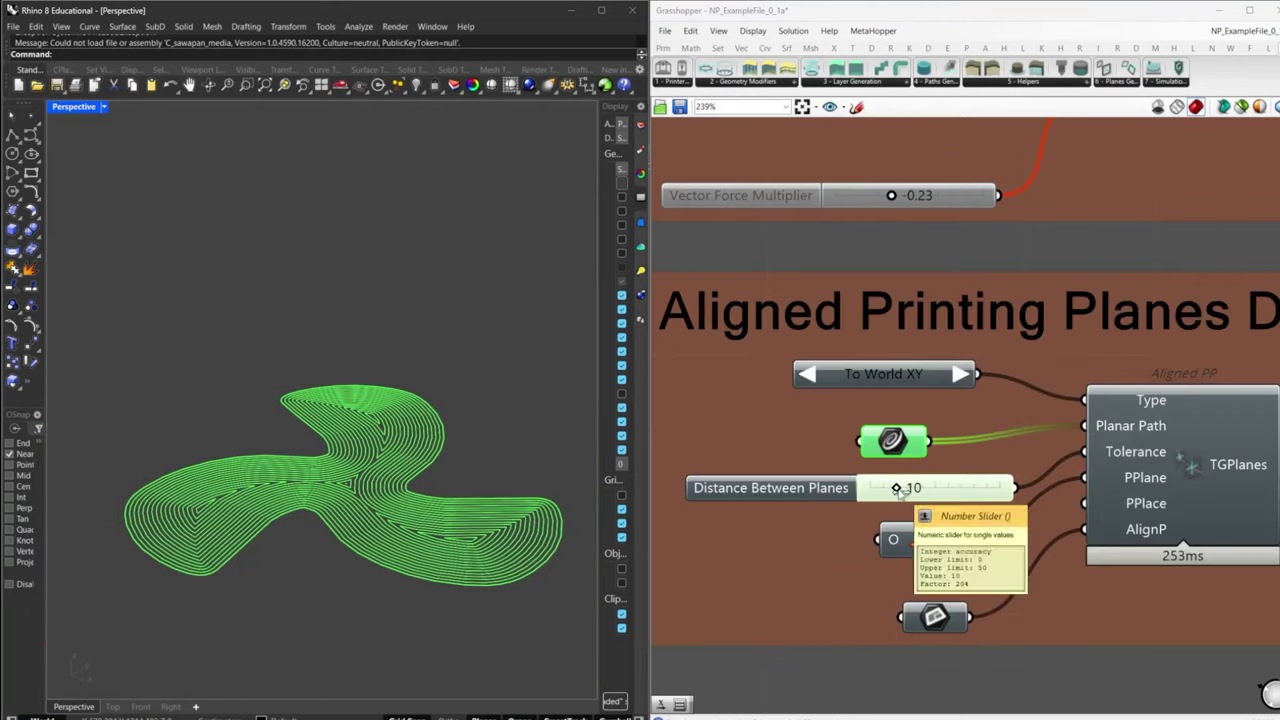
- Show the Aligned PP component's planes, hide the Planar Path curve preview, and inspect the planes up close
click(1193, 449)
middle_click(1194, 449)
click(1220, 421)
click(901, 447)
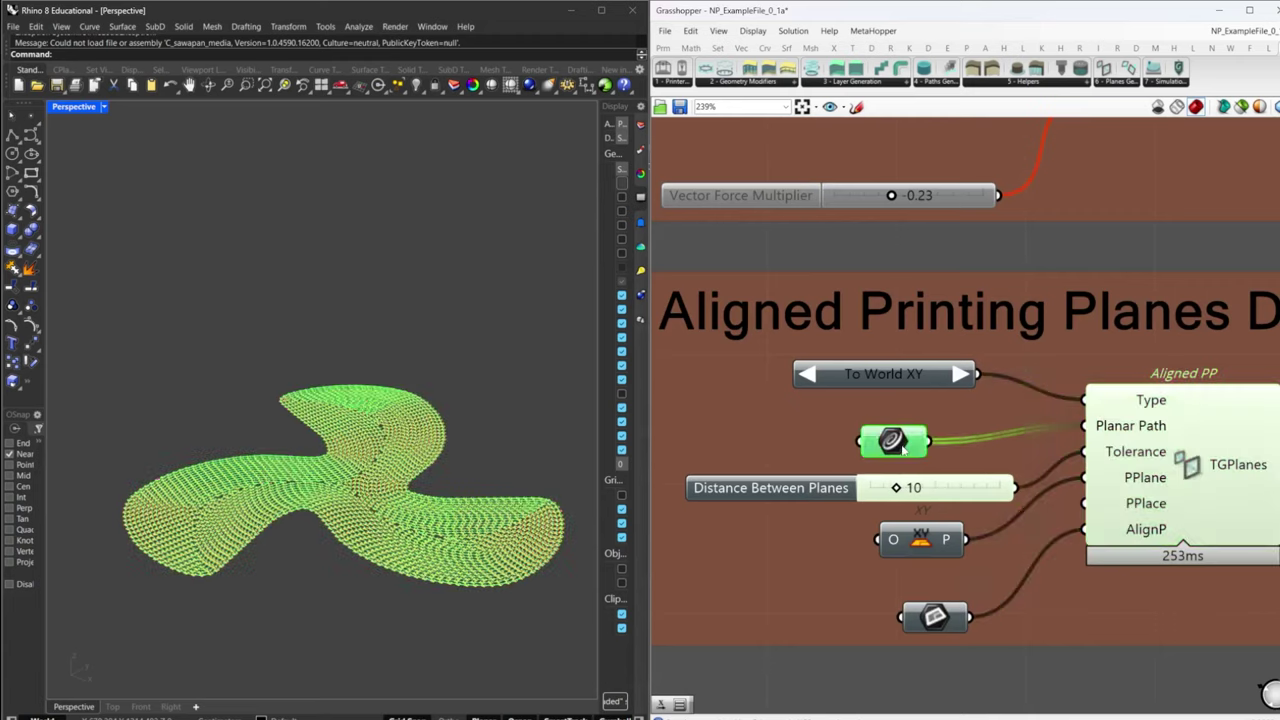
middle_click(901, 447)
click(947, 405)
click(1164, 460)
scroll(425, 548, up, 5)
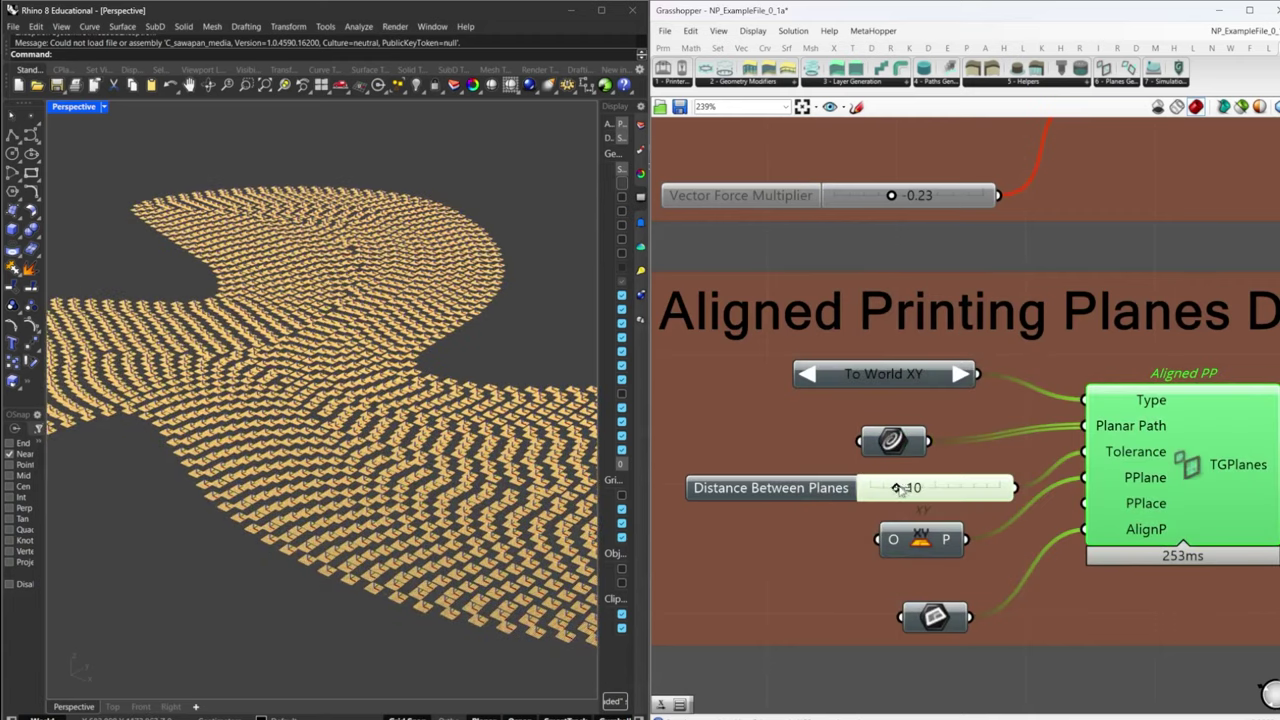
- Set Distance Between Planes to 21 and the alignment type to Follow Path in the Aligned Printing Planes Demo
drag(898, 487, 926, 487)
click(957, 380)
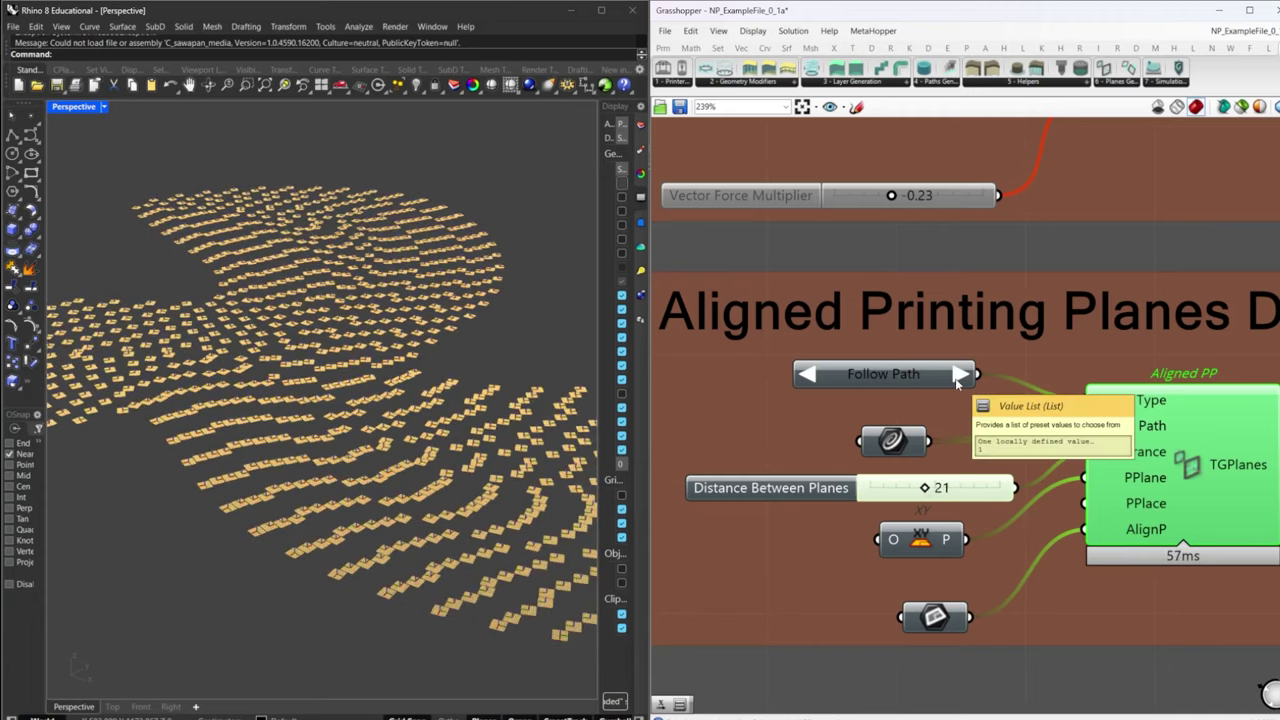
scroll(390, 521, up, 3)
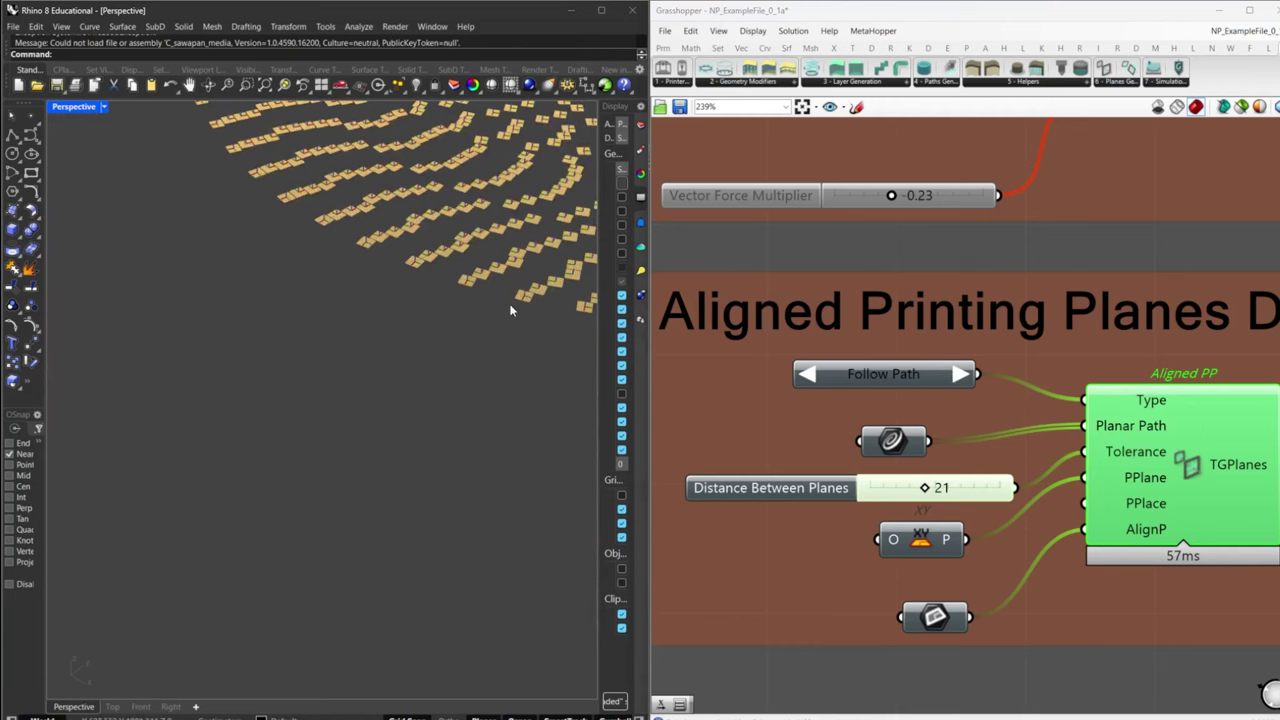
scroll(427, 403, down, 12)
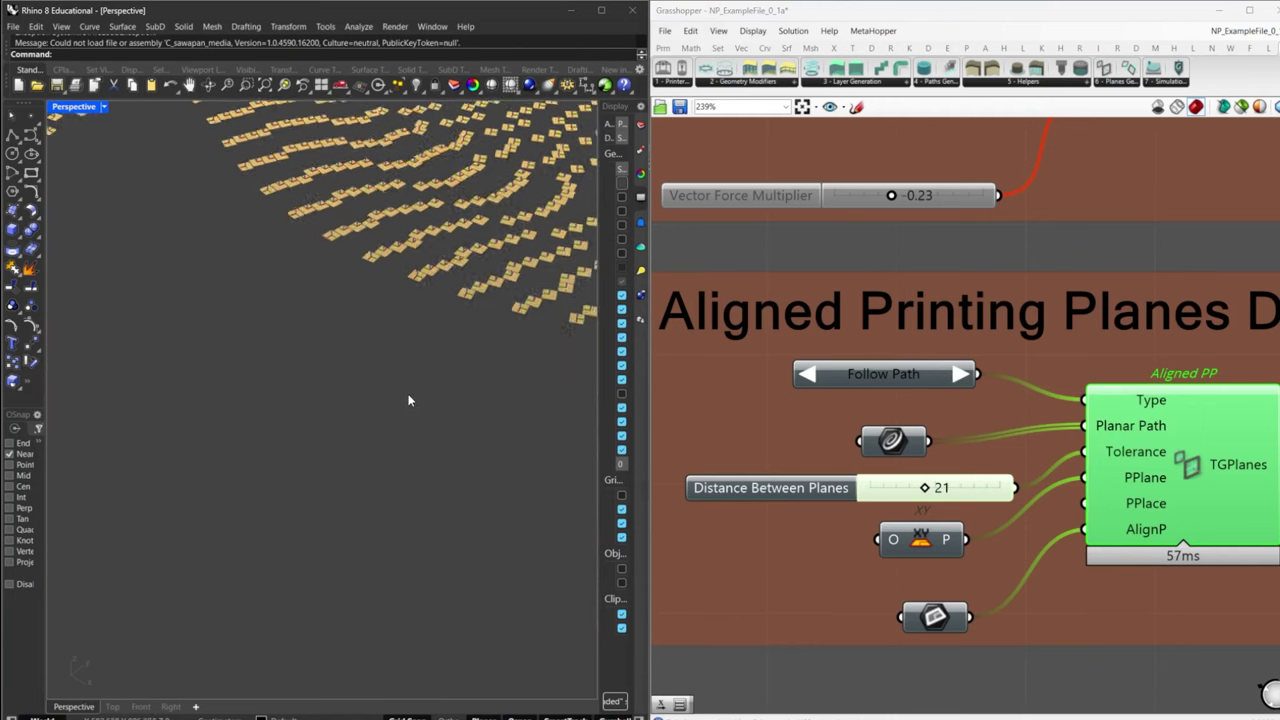
shift+right_drag(320, 288, 311, 339)
scroll(342, 480, up, 6)
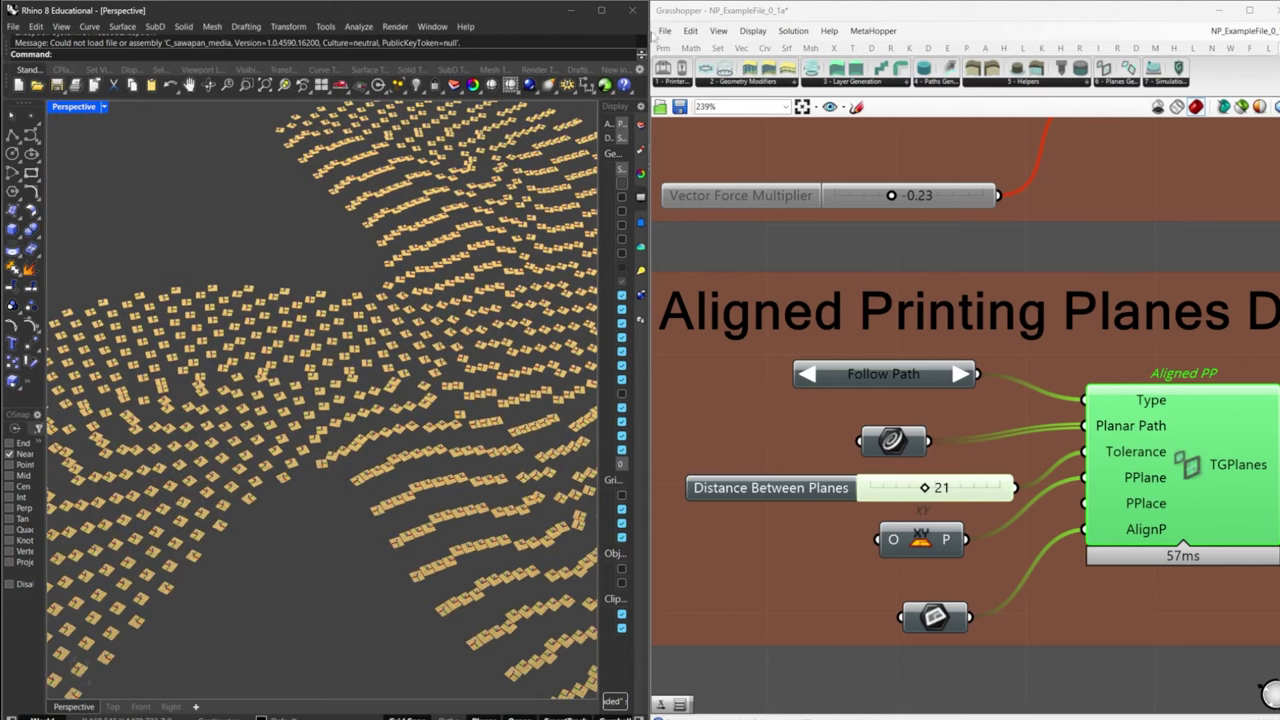
scroll(905, 425, down, 4)
scroll(880, 430, up, 3)
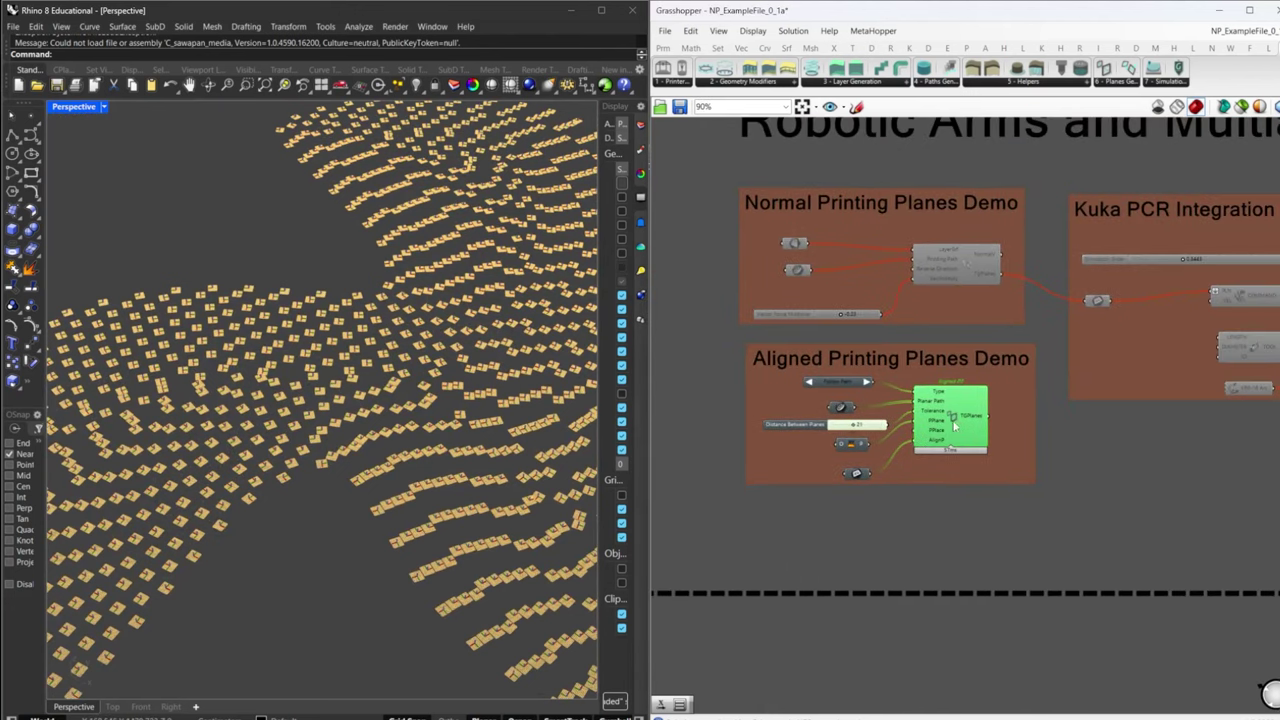
- Select the XY plane component and switch the alignment type to To a plane
click(857, 436)
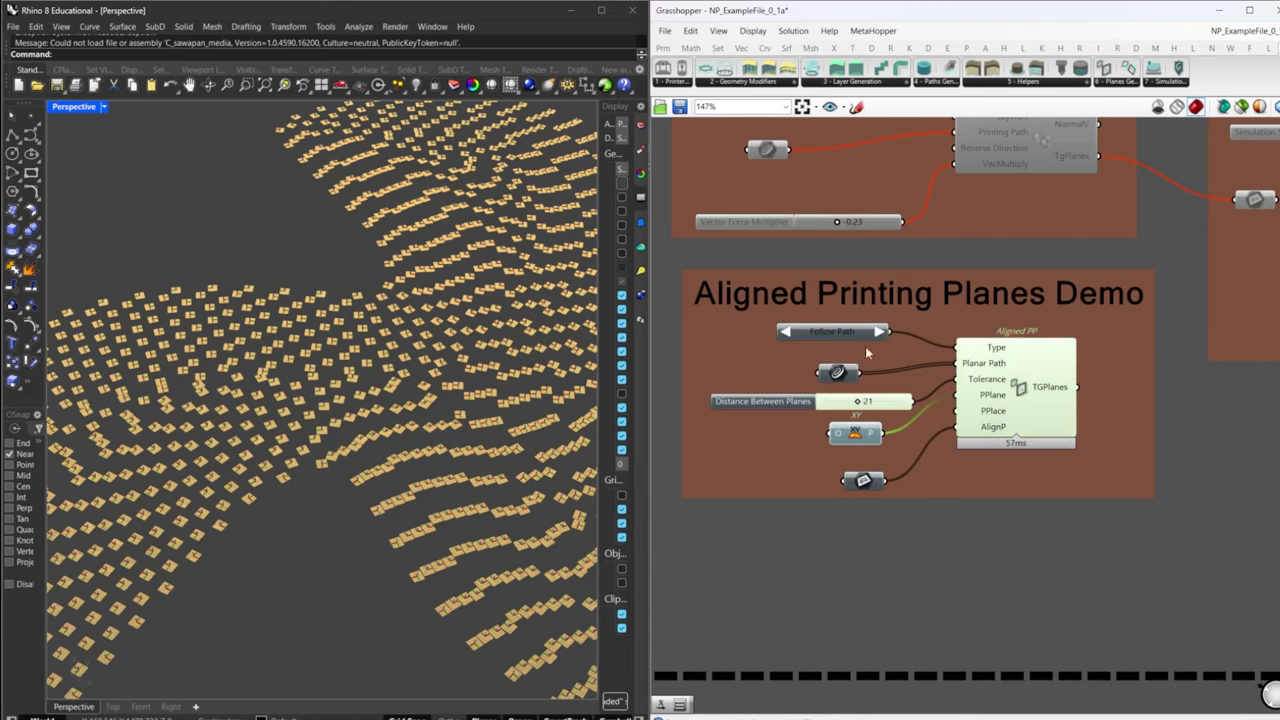
click(879, 333)
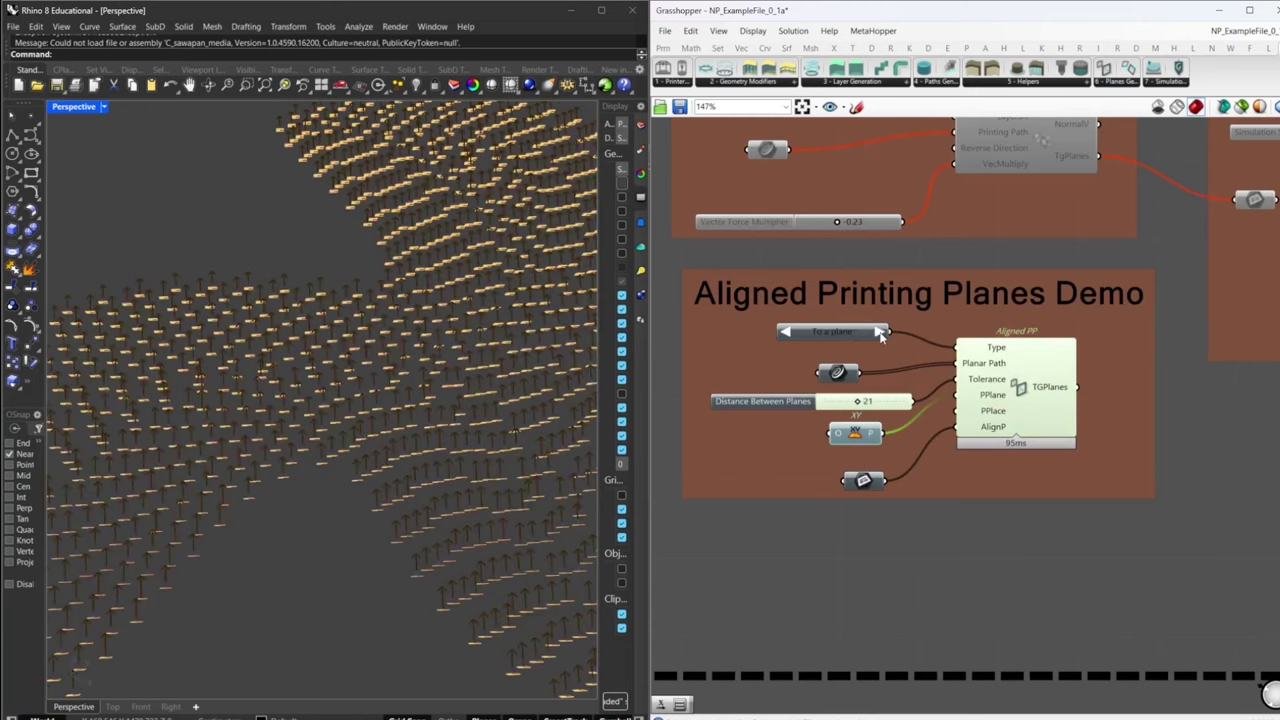
click(879, 333)
click(786, 334)
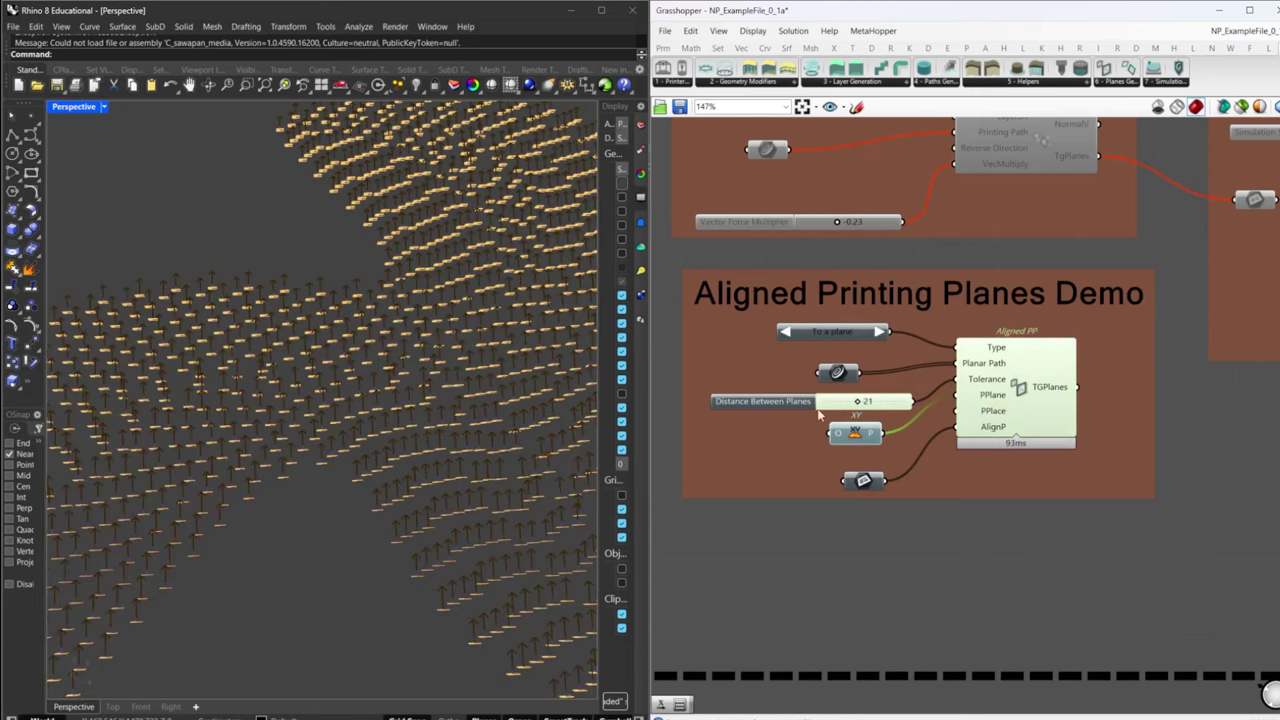
- Turn on the preview of the plane parameter feeding the AlignP input of Aligned PP
click(876, 487)
middle_click(858, 484)
click(878, 466)
click(879, 464)
click(870, 485)
middle_click(858, 484)
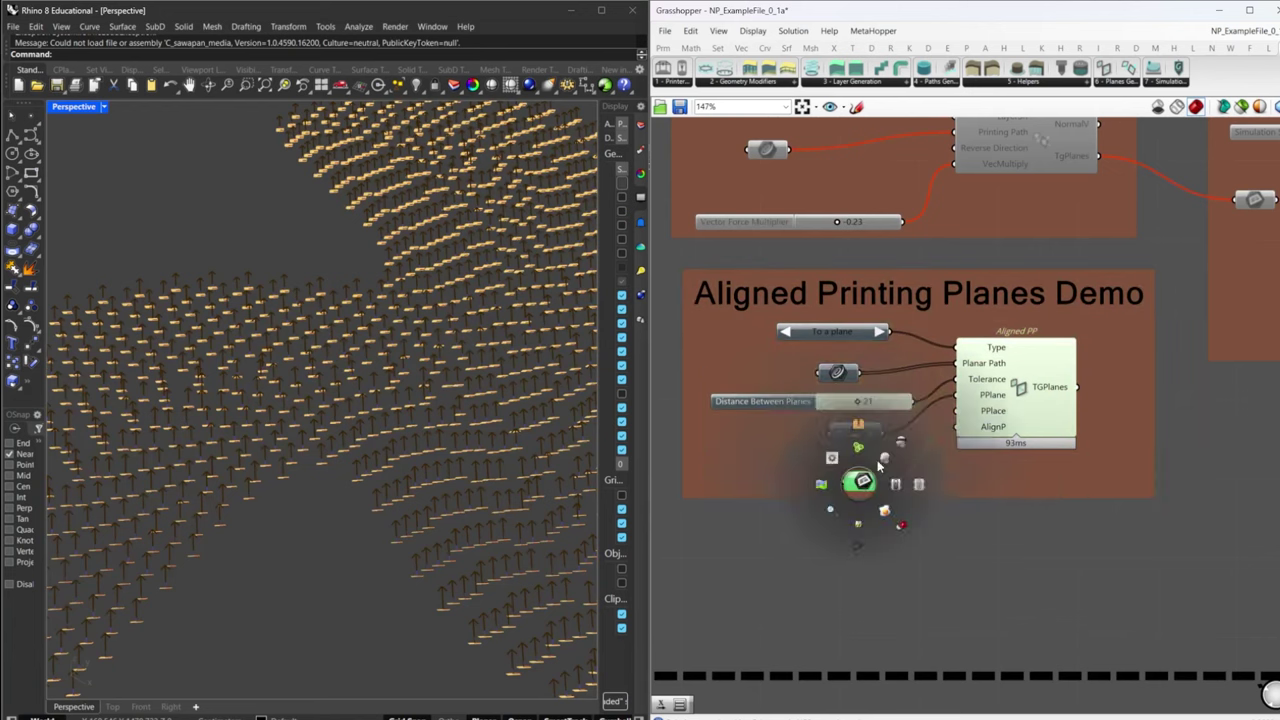
- Examine the orientation of the aligned printing planes across the propeller from several angles and distances
scroll(352, 534, down, 10)
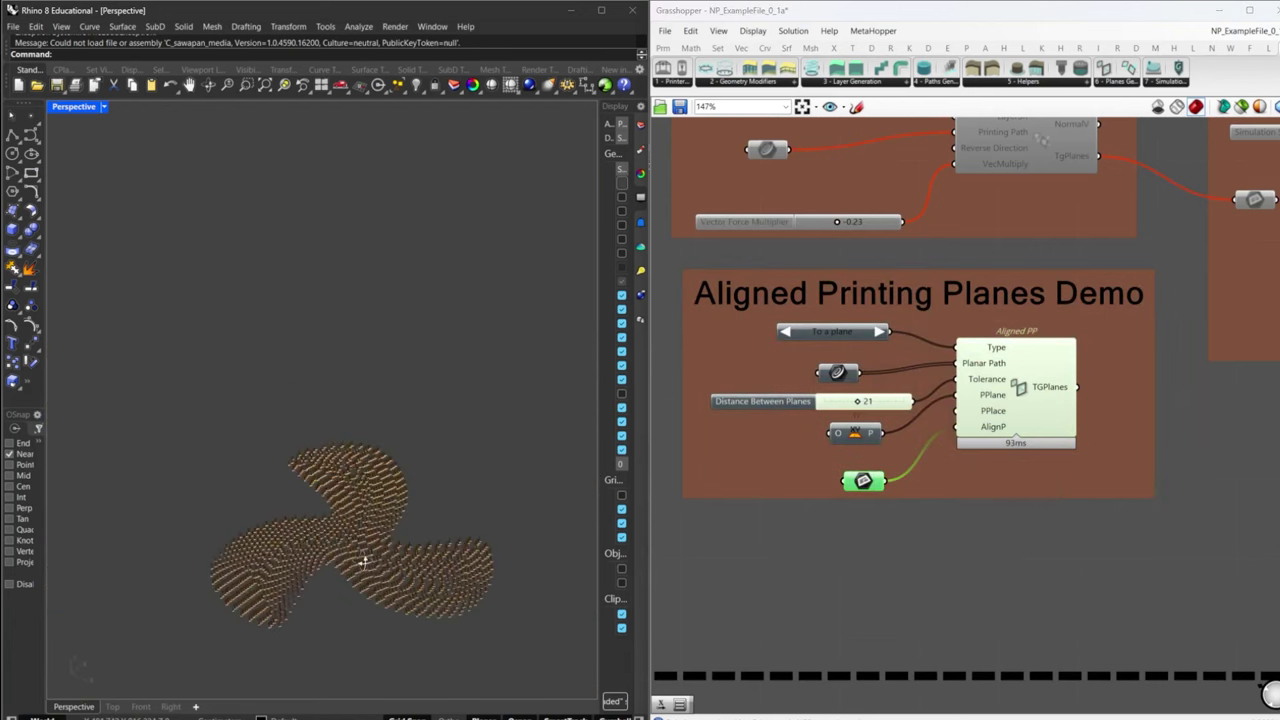
right_drag(364, 563, 397, 574)
scroll(390, 594, down, 10)
scroll(378, 586, up, 12)
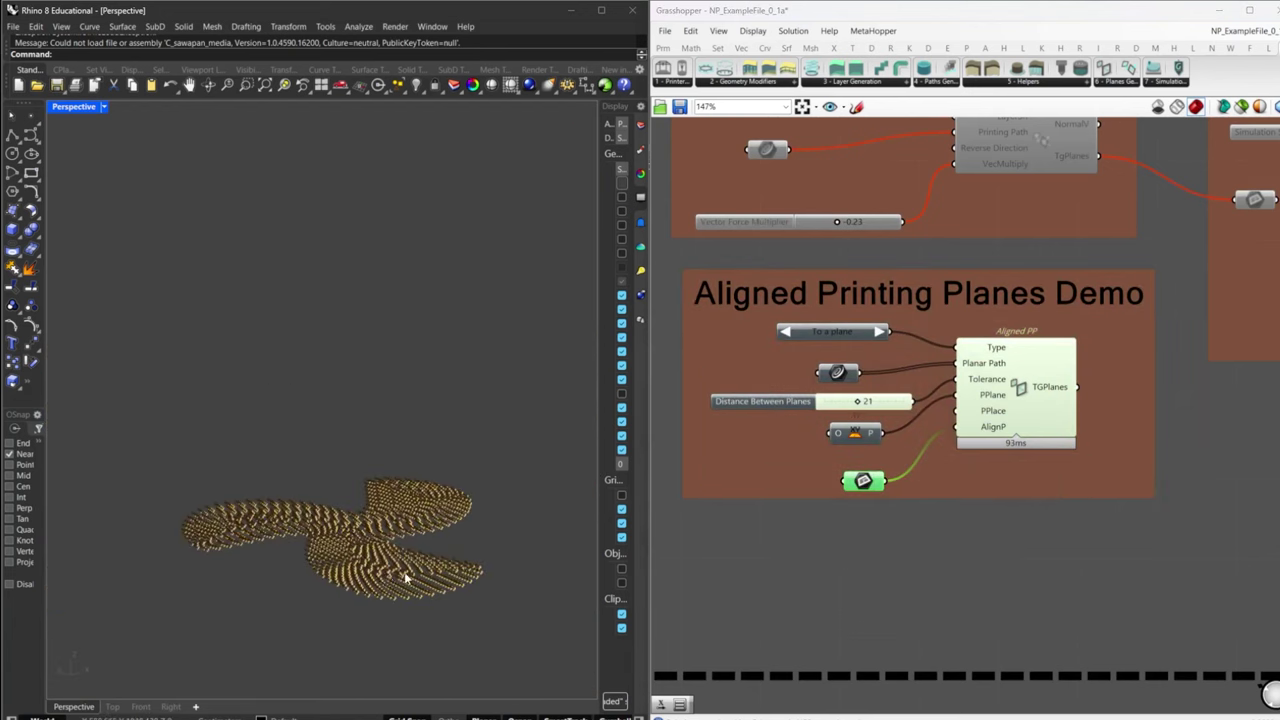
scroll(405, 578, up, 8)
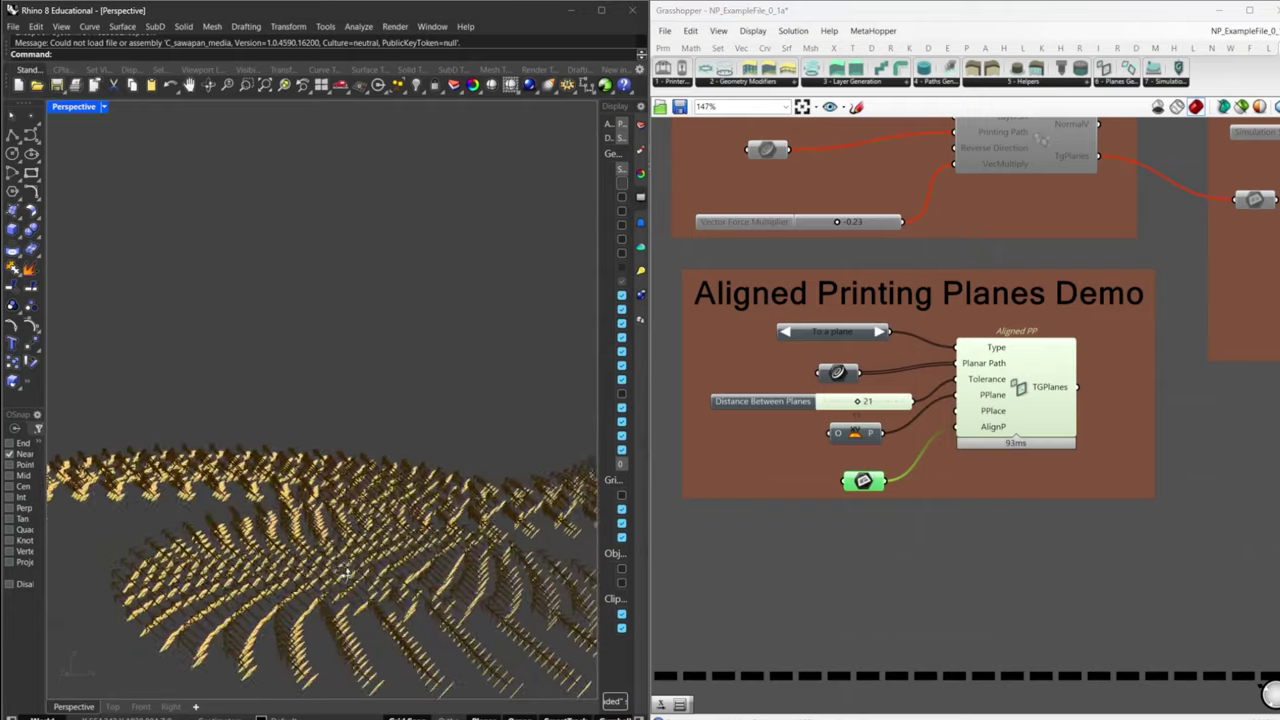
scroll(345, 570, down, 5)
right_drag(427, 570, 425, 612)
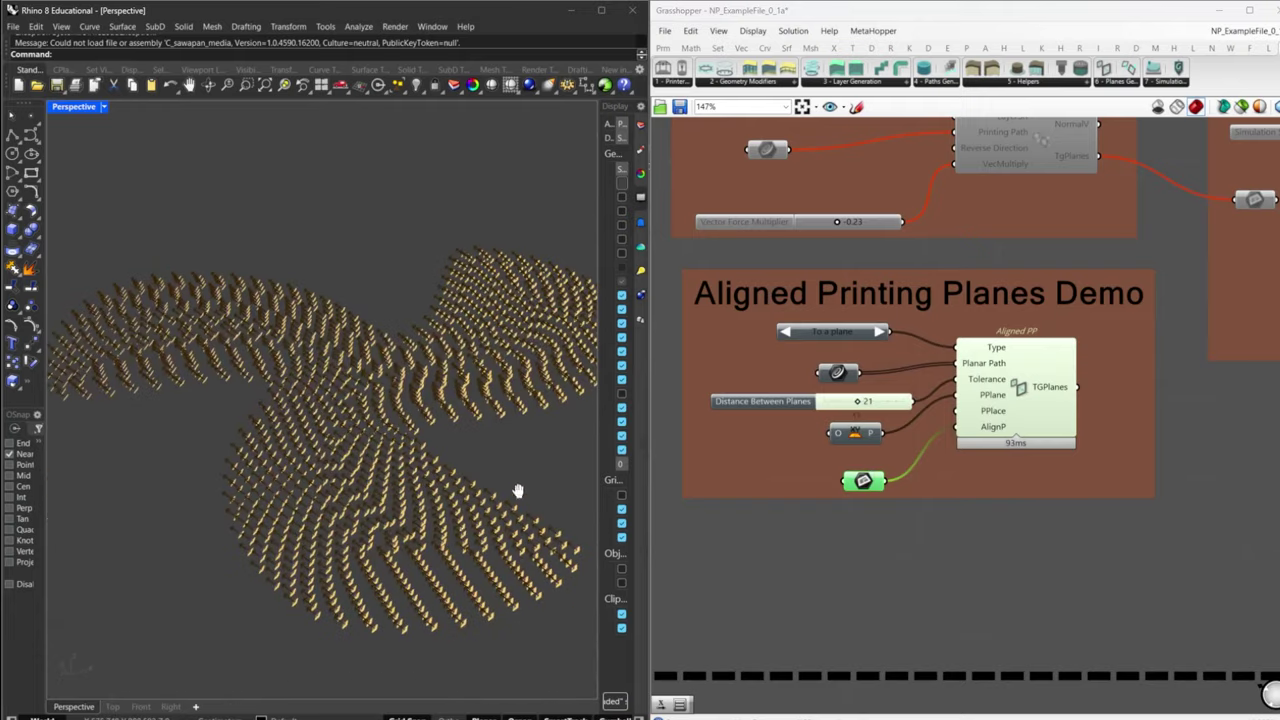
right_drag(517, 490, 512, 514)
- Disable all components in the Aligned Printing Planes Demo group
click(990, 590)
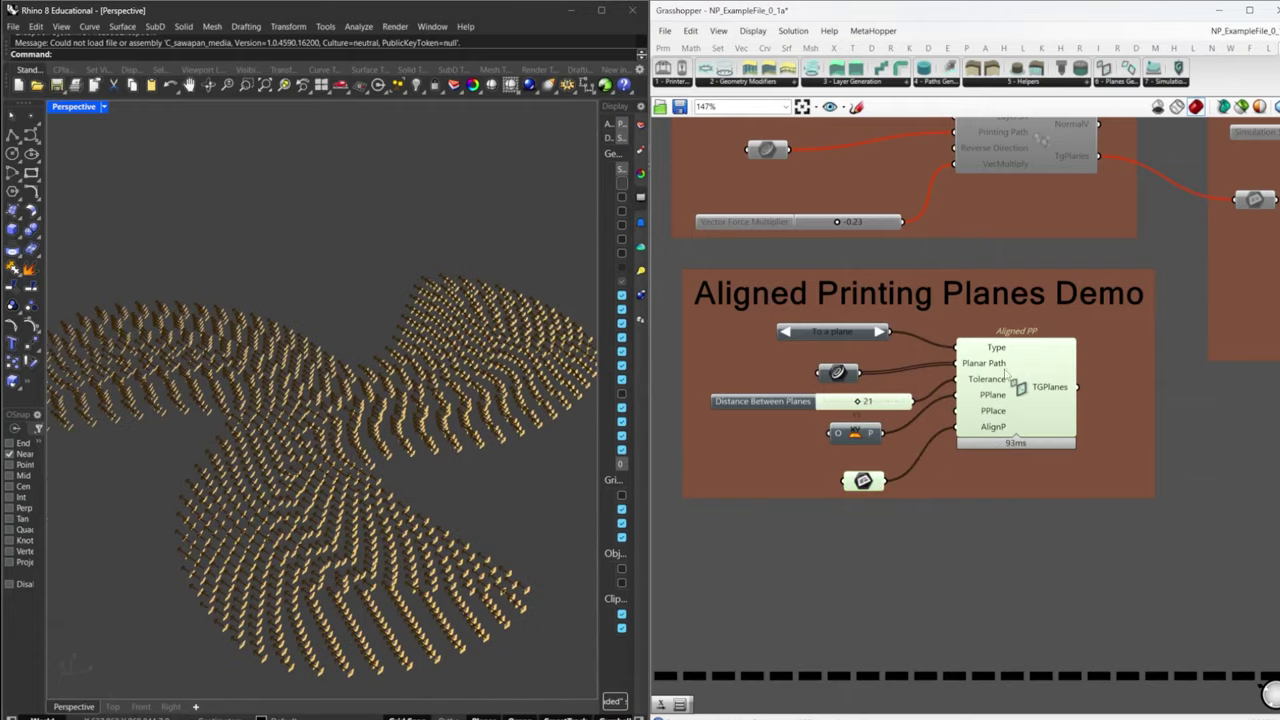
click(1005, 372)
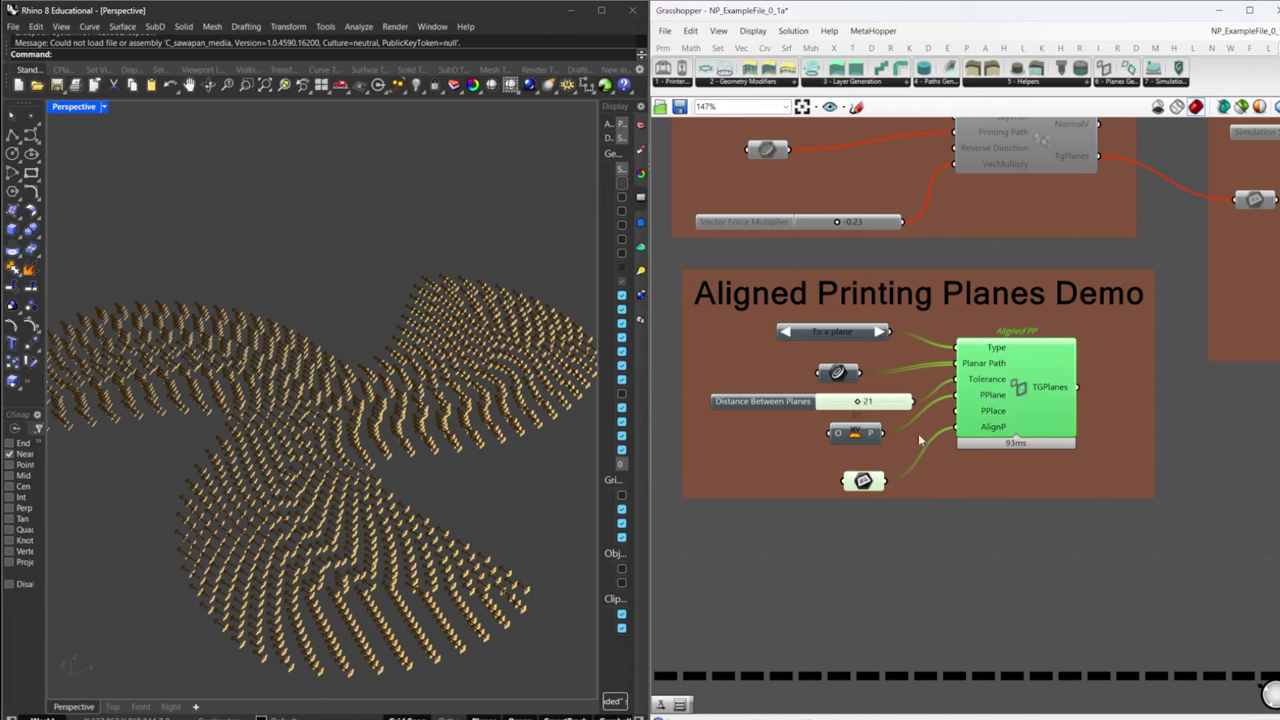
click(952, 557)
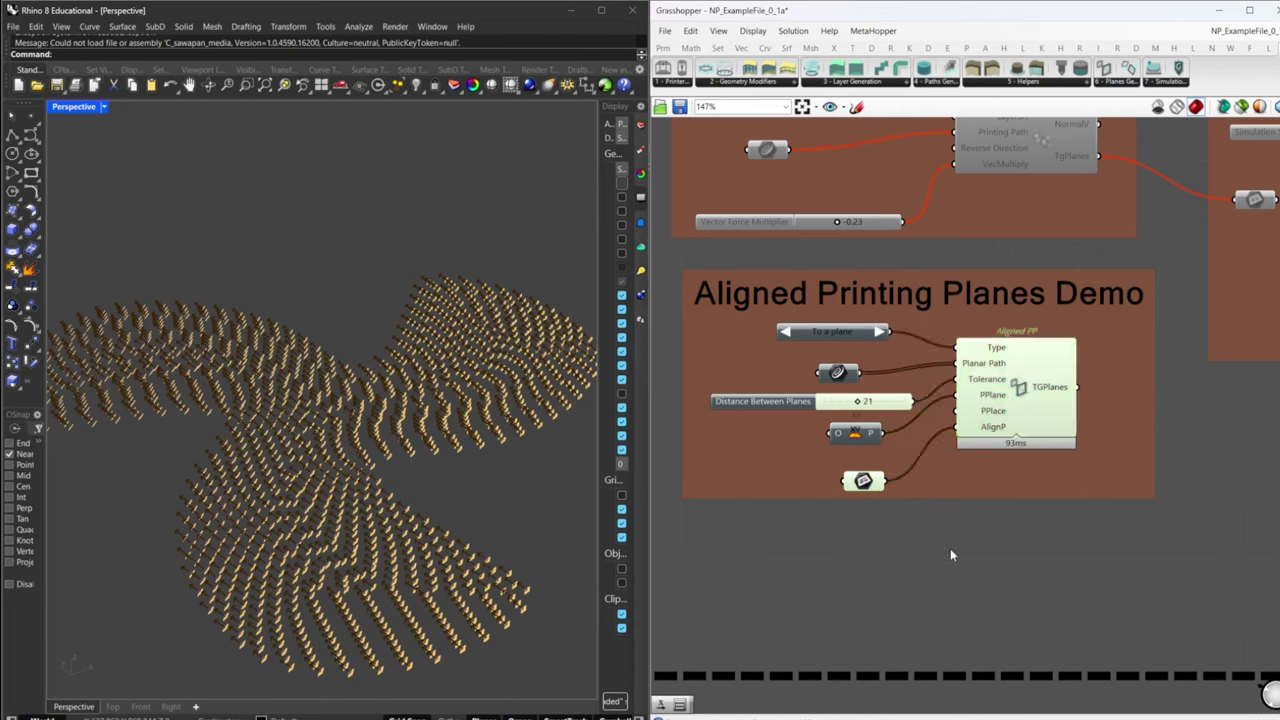
mouse_move(994, 369)
click(1020, 392)
drag(668, 566, 1178, 256)
middle_click(1122, 297)
click(1183, 296)
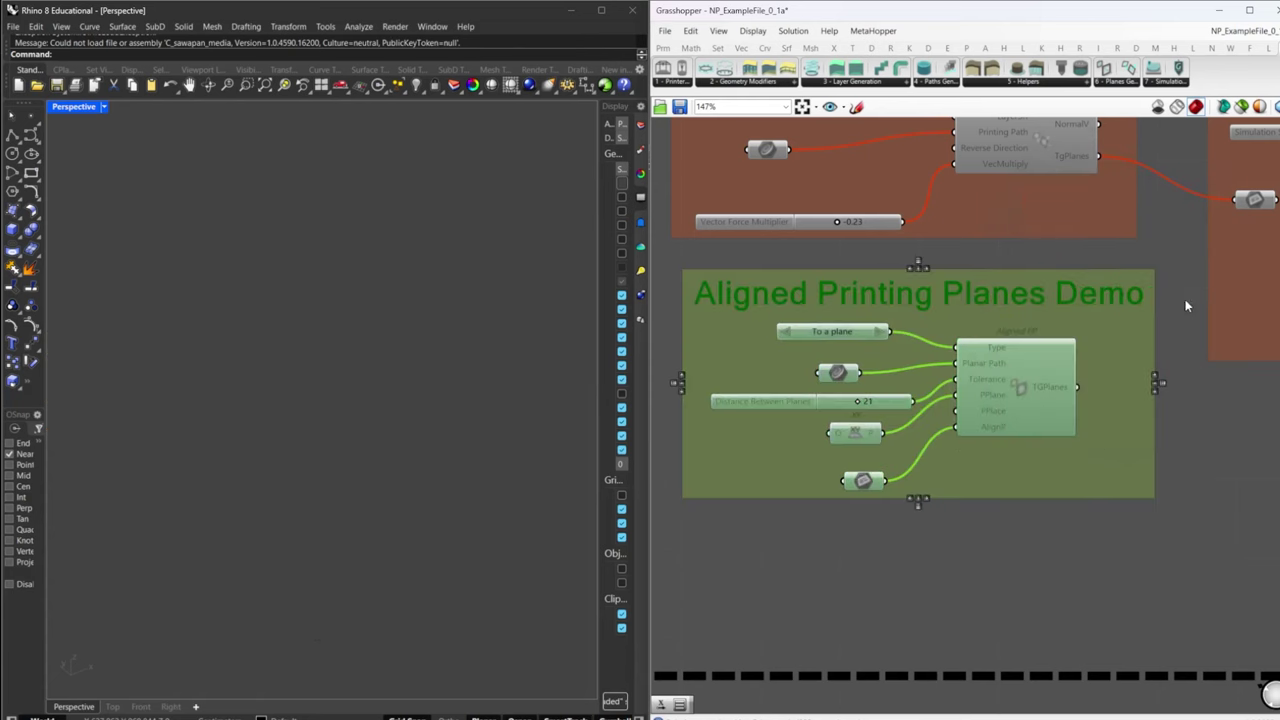
- Enable all components in the Normal Printing Planes Demo group
click(1114, 240)
right_drag(1114, 240, 1092, 376)
click(1054, 318)
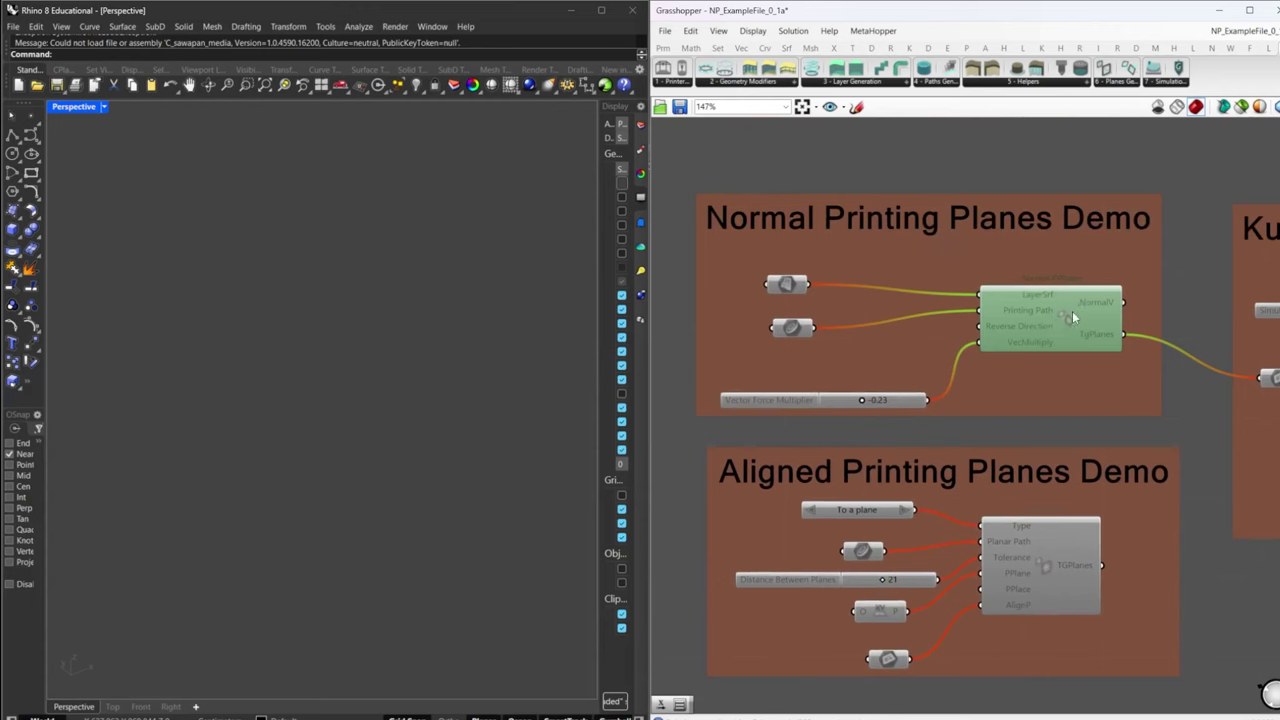
middle_click(1072, 311)
click(1105, 313)
drag(684, 180, 1173, 416)
middle_click(1173, 416)
click(1219, 246)
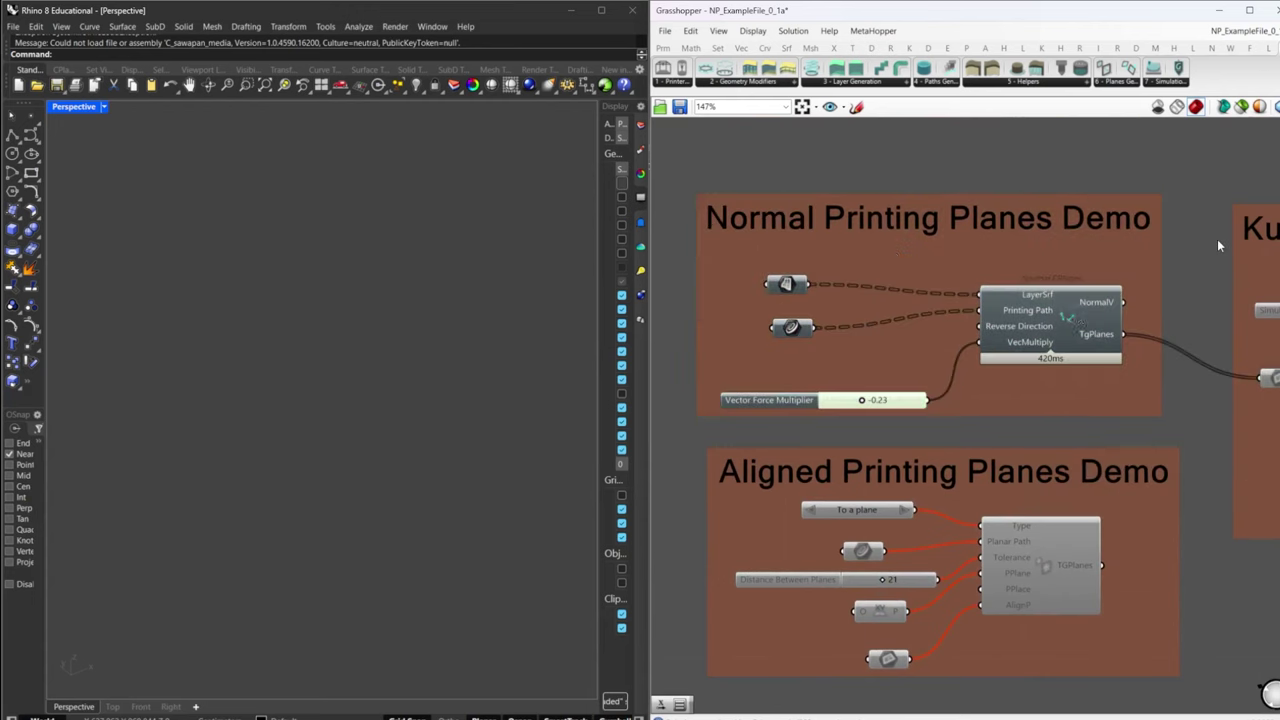
- Move the surface parameter closer to the Normal Printing Planes component and show its preview, framing the layer surface
click(1015, 338)
drag(788, 295, 838, 285)
middle_click(838, 285)
click(860, 263)
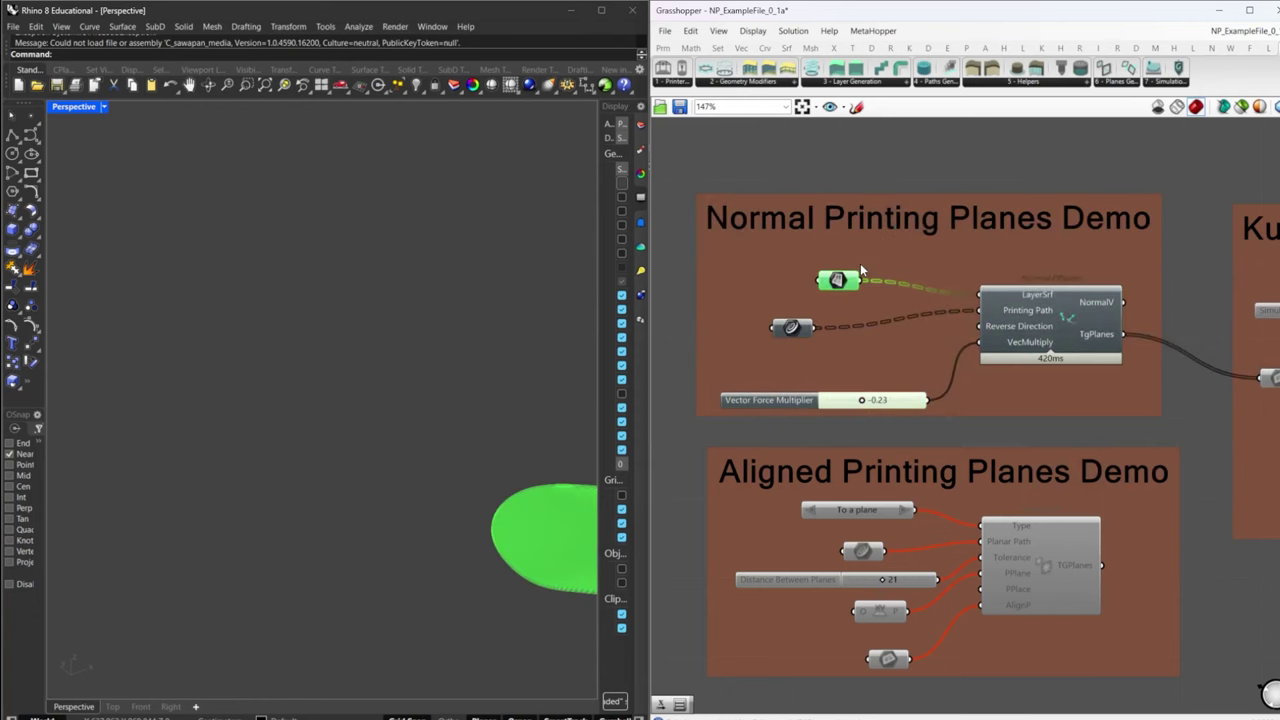
scroll(447, 460, down, 4)
right_drag(447, 460, 431, 495)
scroll(489, 509, down, 4)
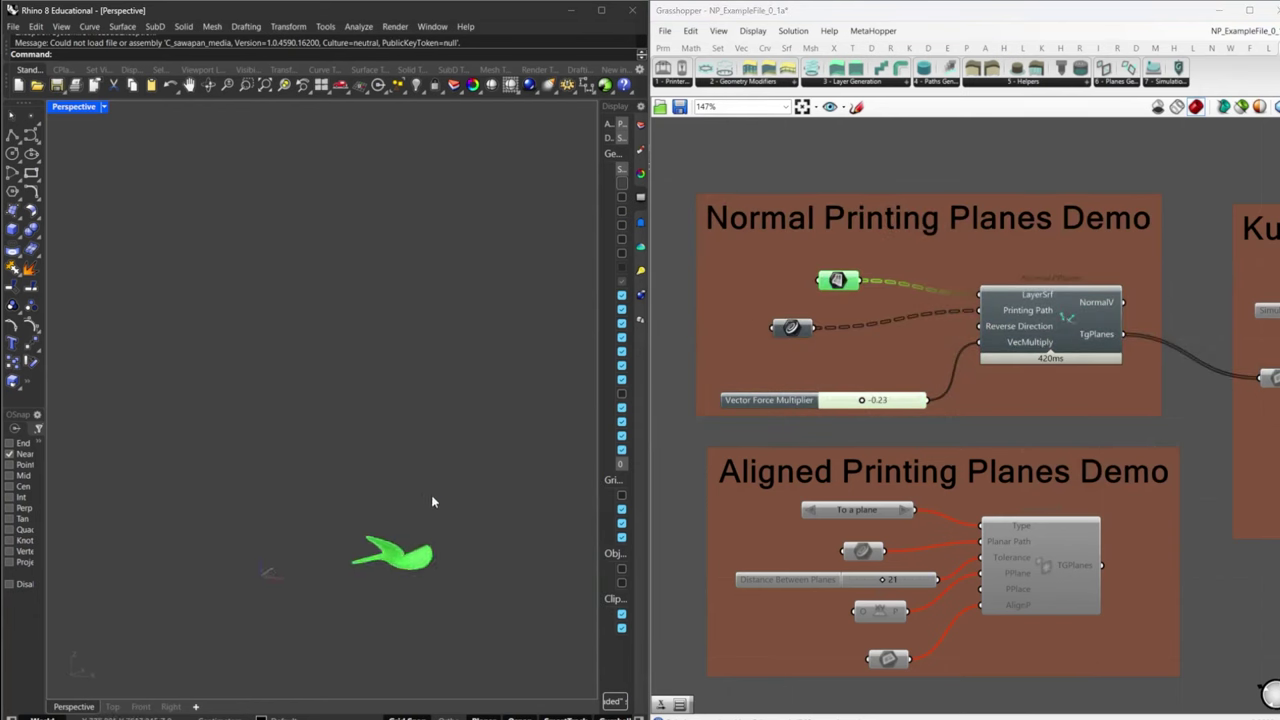
- Show the preview of the printing path curve parameter in the Normal Printing Planes Demo group over the layer surface
scroll(380, 564, up, 10)
scroll(358, 546, down, 4)
mouse_move(358, 546)
right_down()
mouse_move(358, 535)
mouse_move(345, 542)
right_up()
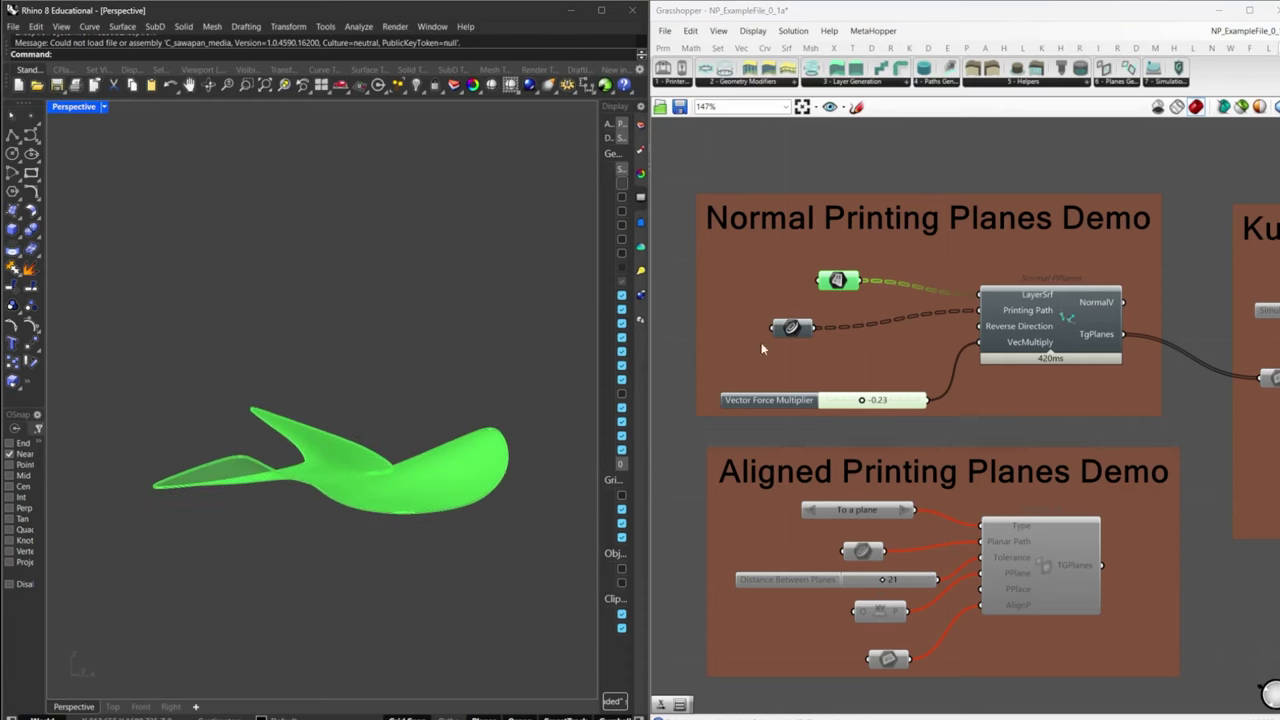
click(792, 328)
middle_click(792, 327)
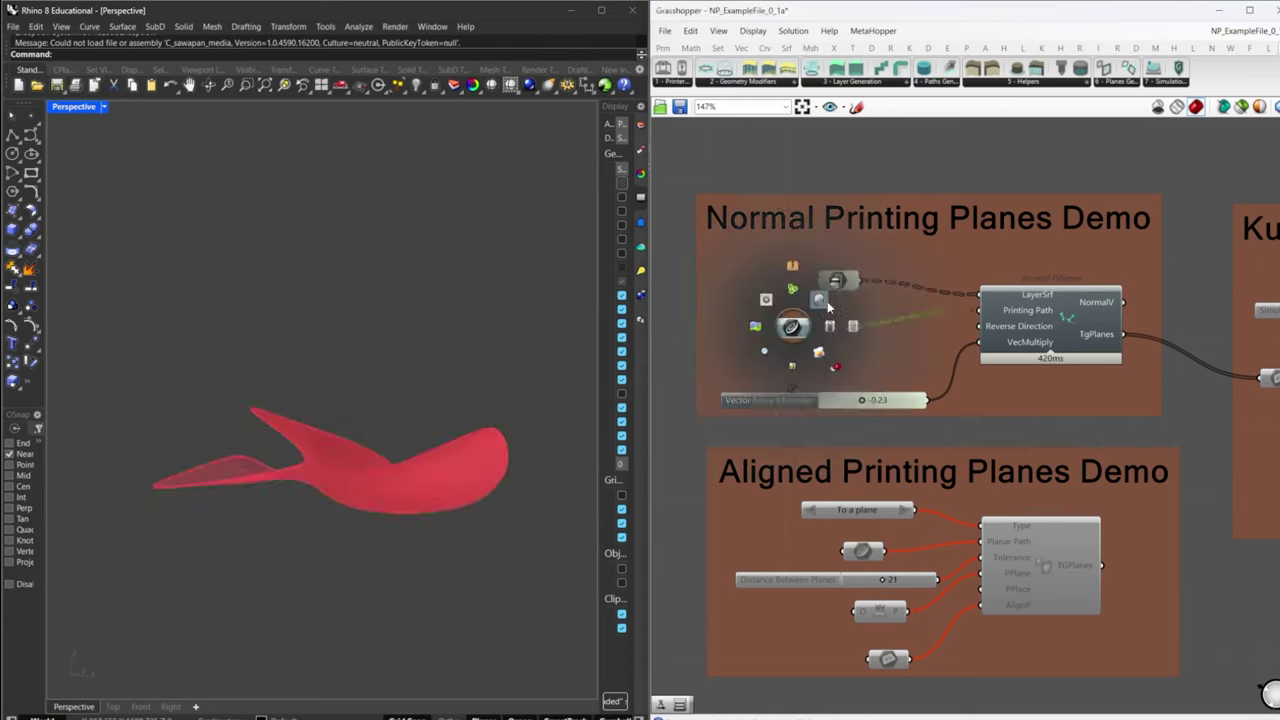
click(822, 303)
right_drag(391, 356, 386, 438)
scroll(358, 534, down, 5)
scroll(317, 402, up, 10)
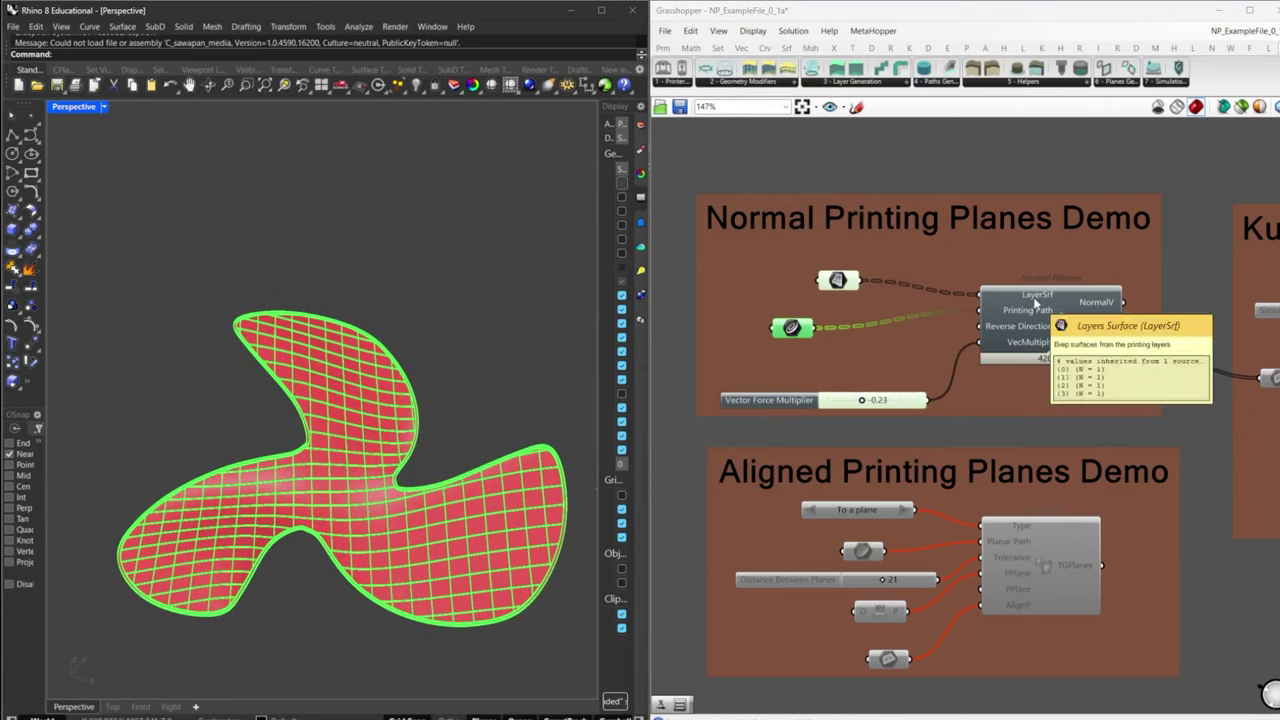
- Hide the previews of the layer surface and printing path parameters in the Normal Printing Planes Demo group
click(836, 281)
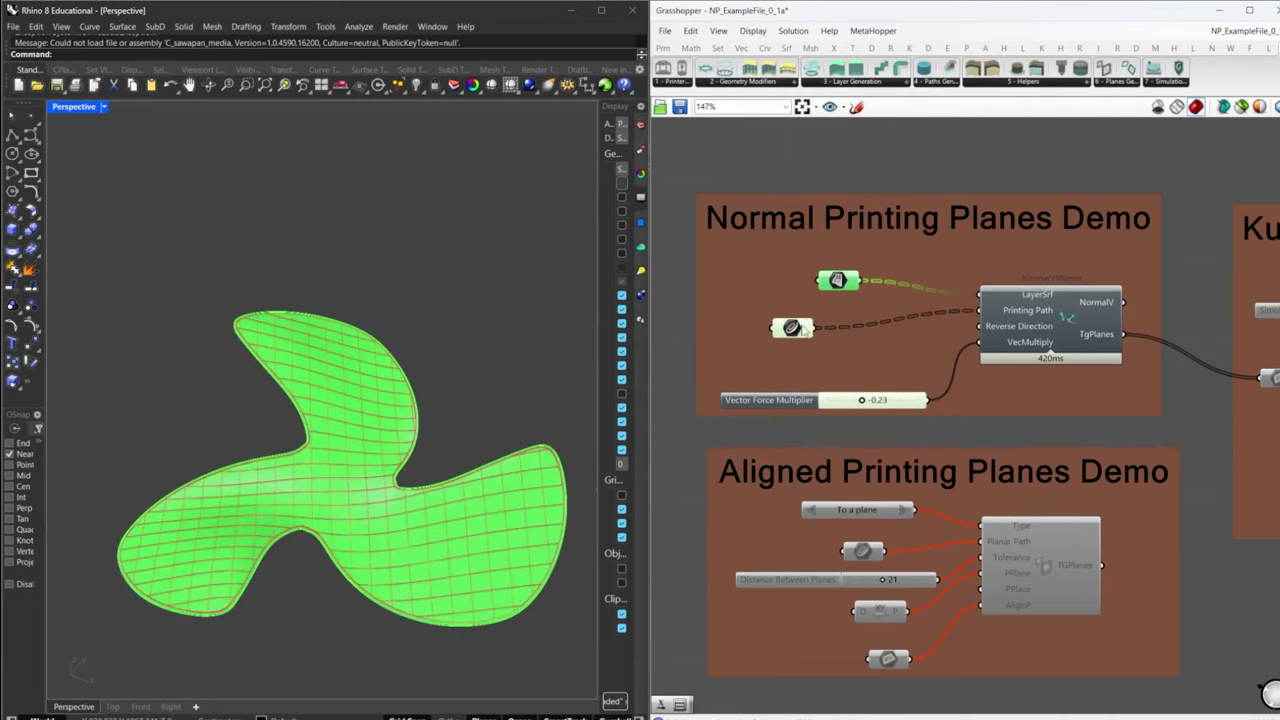
middle_click(792, 328)
click(832, 292)
click(948, 191)
- Show the preview of the Normal Printing Planes component
click(1072, 334)
middle_click(1072, 334)
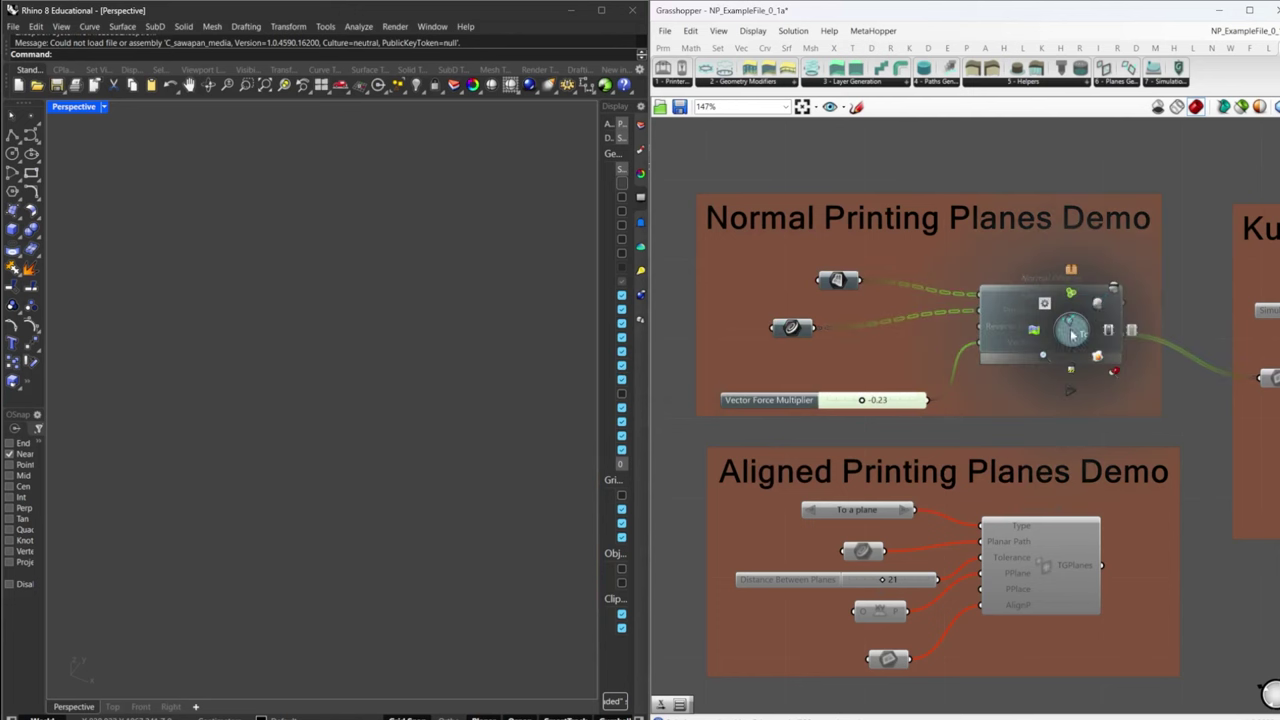
click(1094, 310)
- Examine the orientation of the normal printing planes across the propeller blades from several angles and distances
right_drag(531, 397, 335, 476)
scroll(335, 475, down, 5)
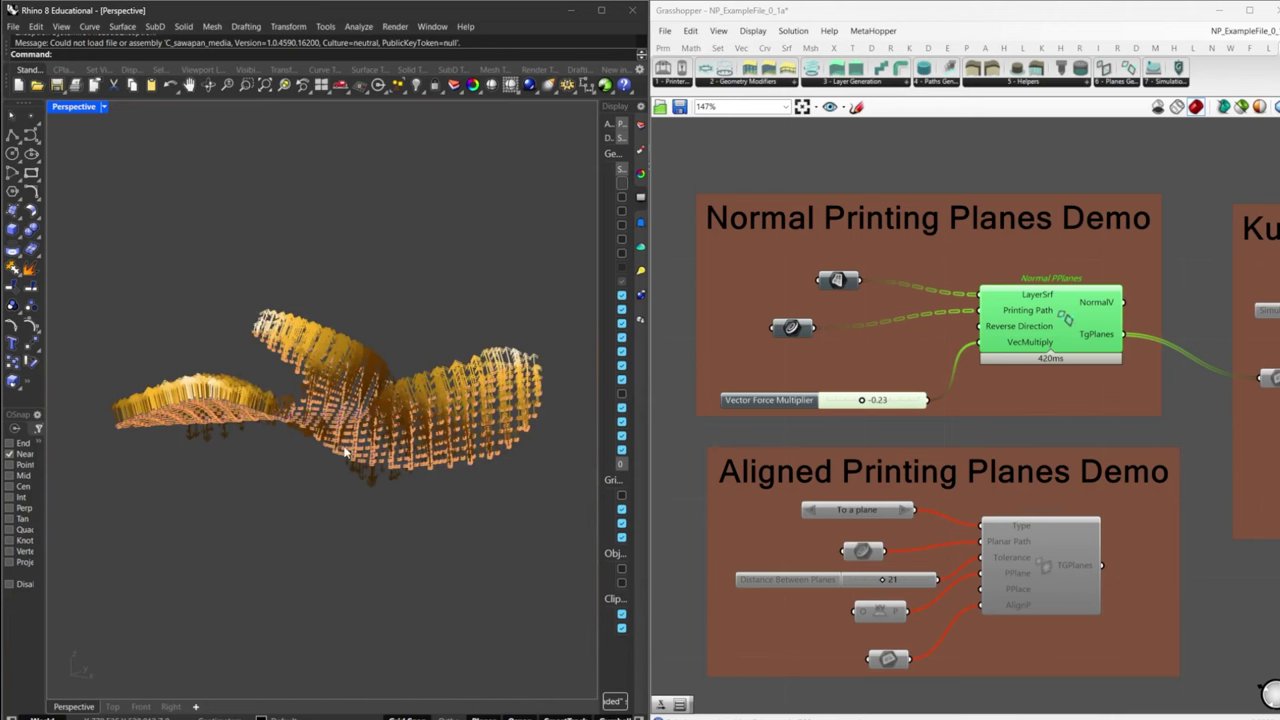
right_drag(448, 393, 310, 405)
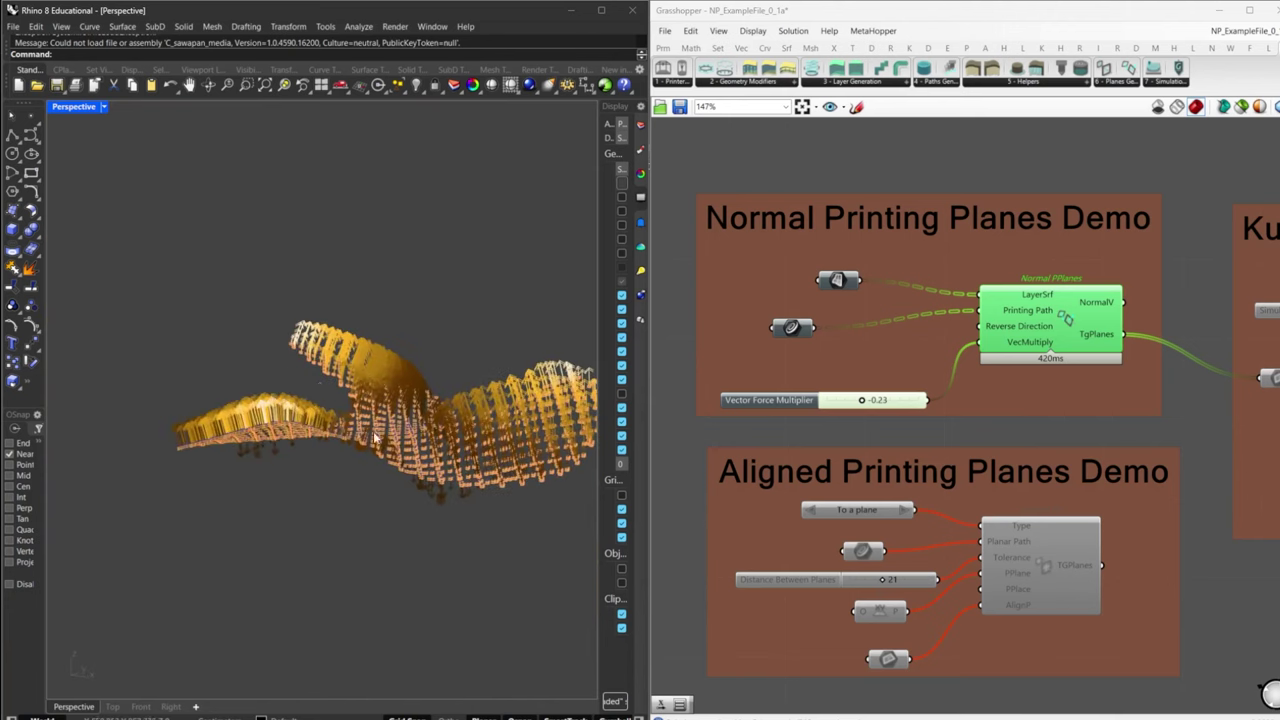
right_drag(374, 438, 342, 457)
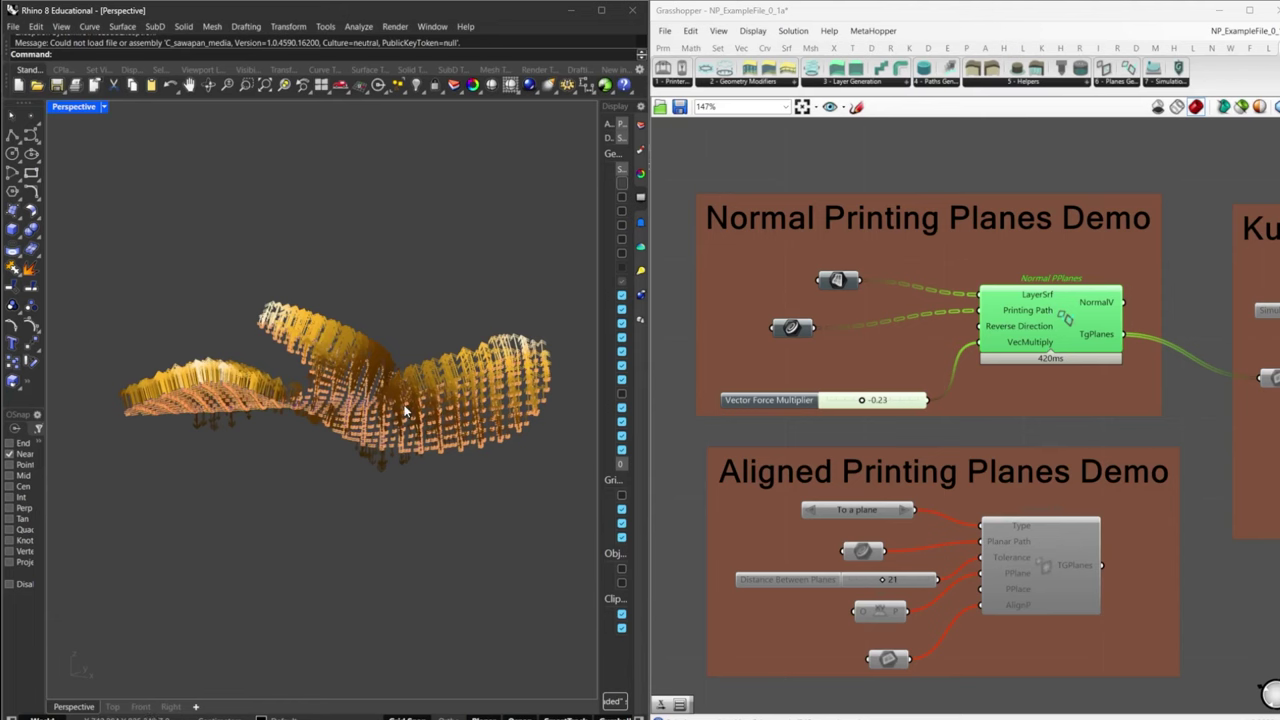
mouse_move(287, 385)
right_down()
mouse_move(273, 393)
mouse_move(291, 398)
right_up()
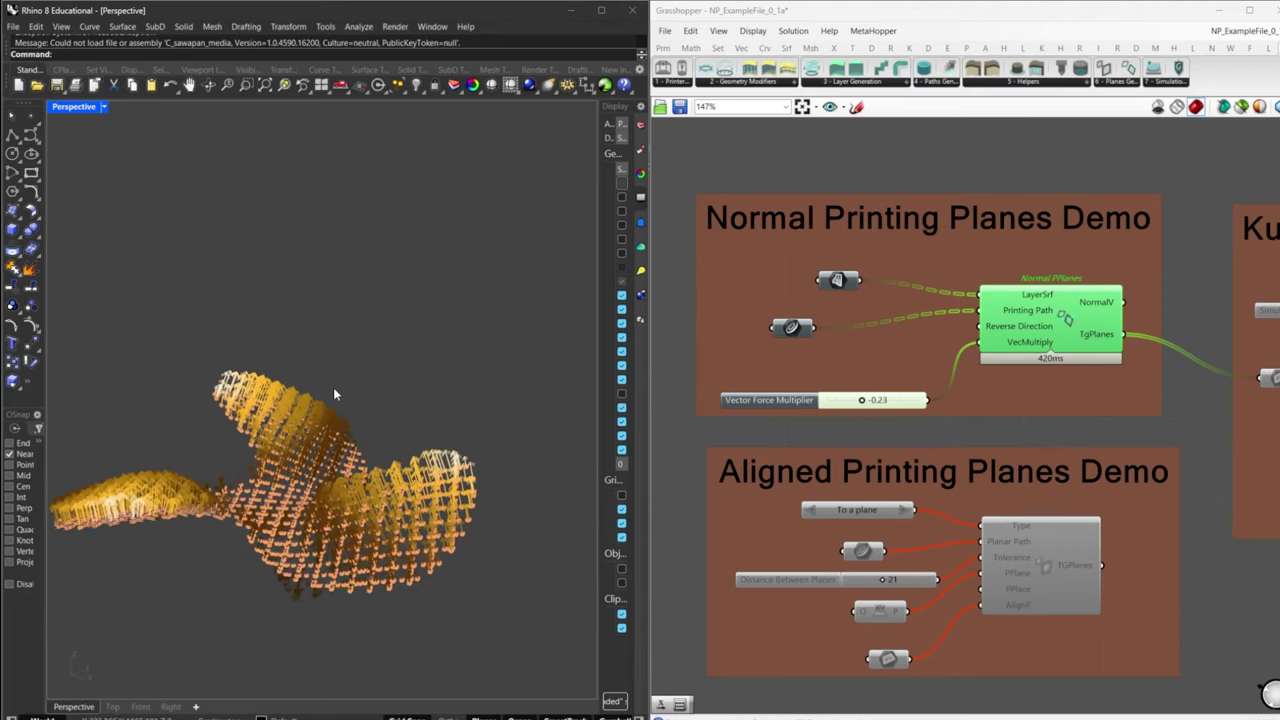
right_drag(296, 430, 330, 440)
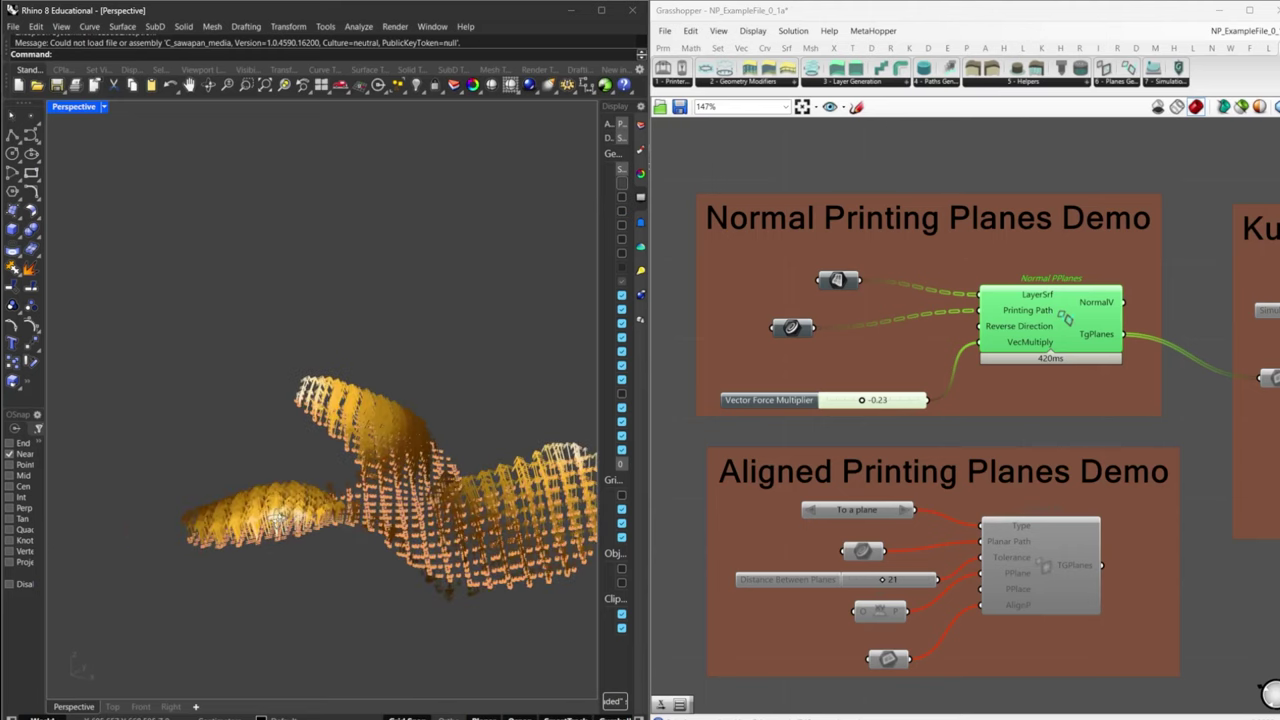
right_drag(277, 519, 266, 518)
scroll(278, 512, down, 4)
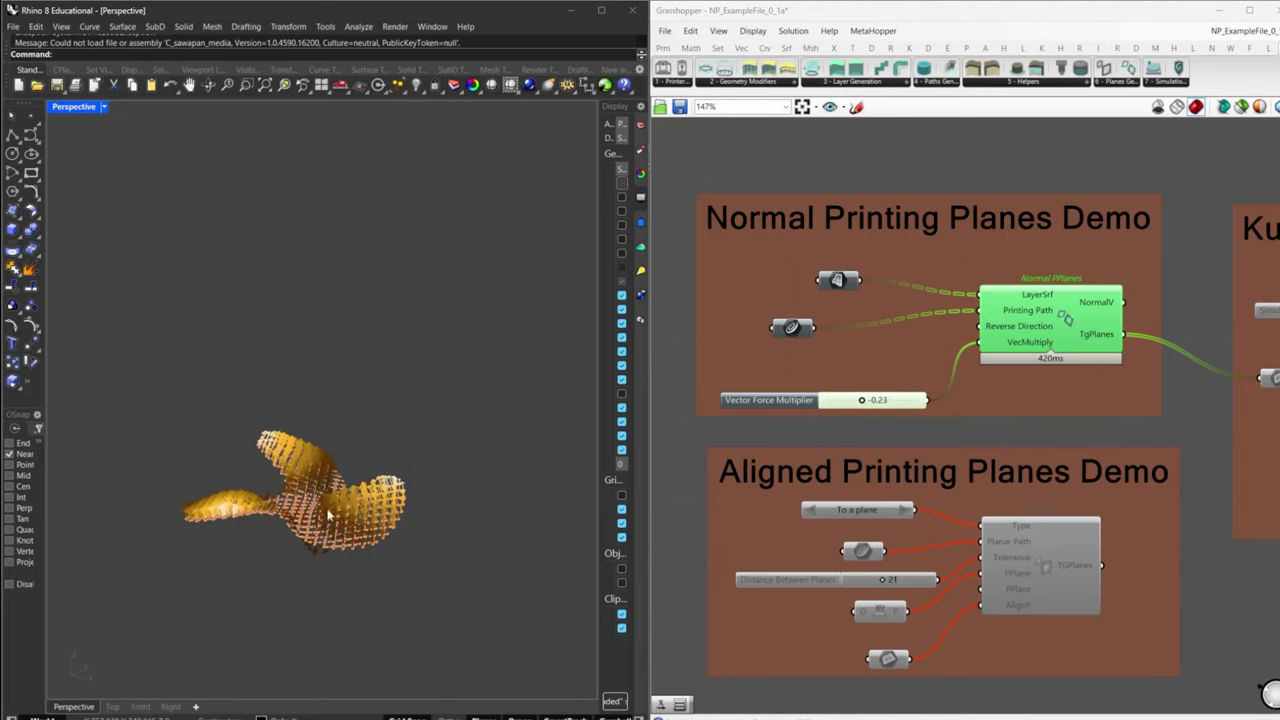
- Enable all components in the Kuka PCR Integration group
right_drag(1007, 394, 852, 388)
scroll(852, 388, down, 3)
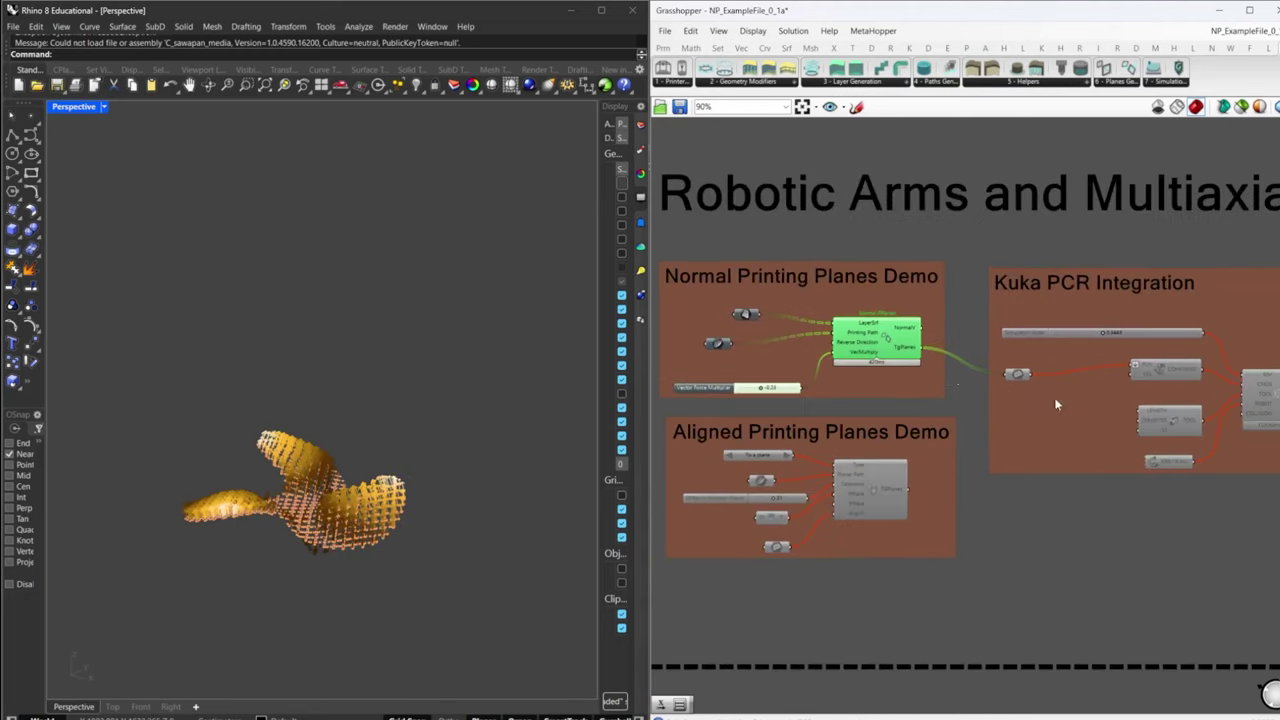
right_drag(1054, 397, 810, 385)
scroll(808, 380, down, 2)
drag(758, 285, 1002, 449)
middle_click(990, 440)
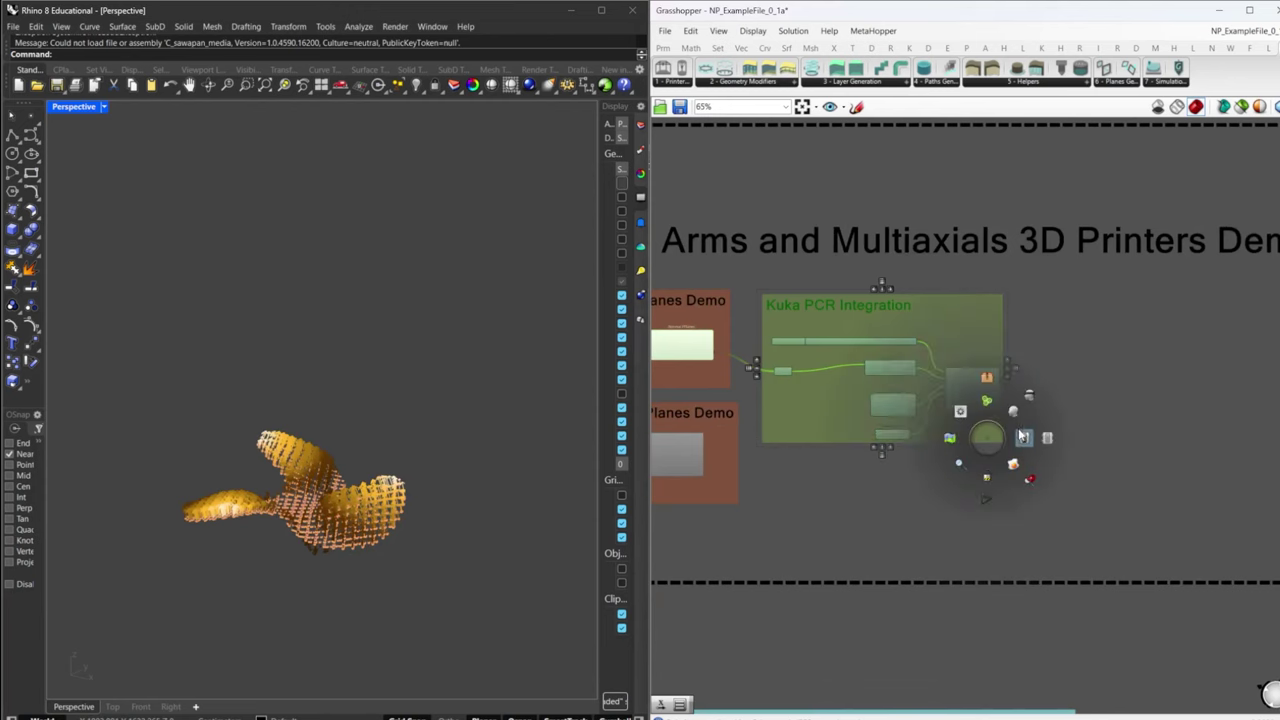
click(1024, 438)
click(886, 516)
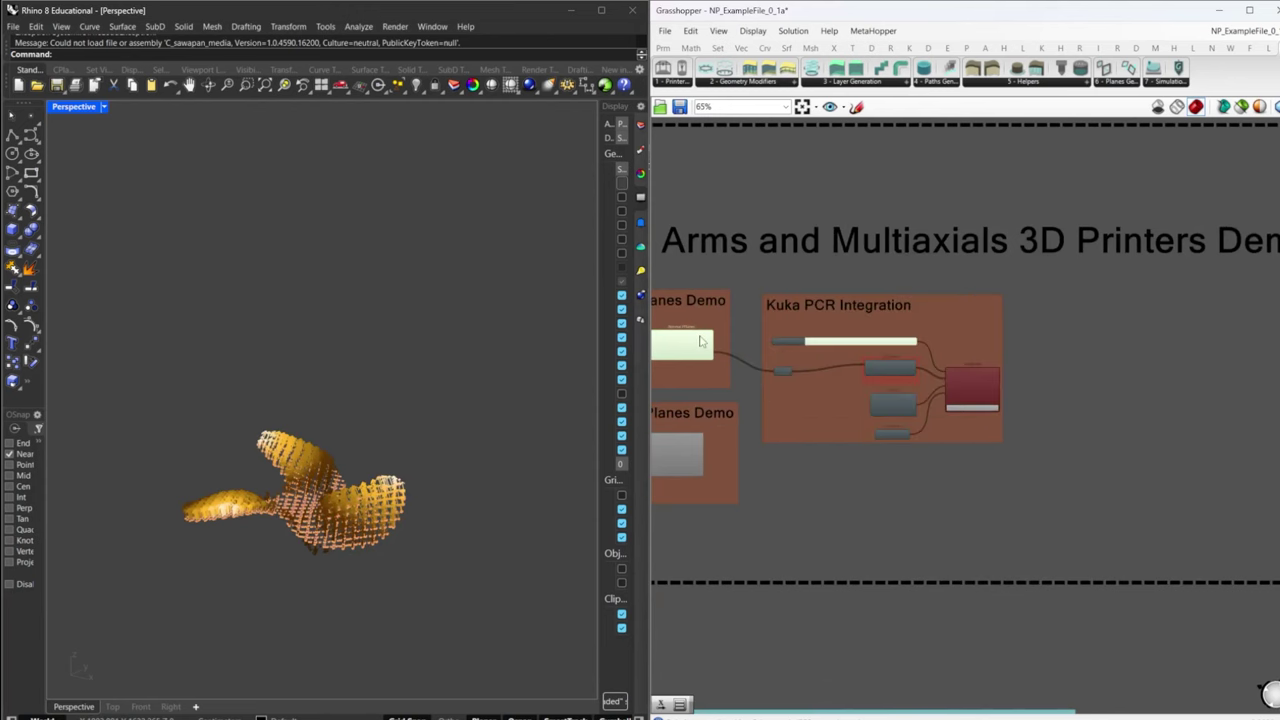
- Hide the Normal Printing Planes component's preview and show the preview of the plane parameter in the Kuka PCR Integration group
middle_click(703, 342)
click(734, 302)
scroll(775, 365, up, 4)
click(798, 365)
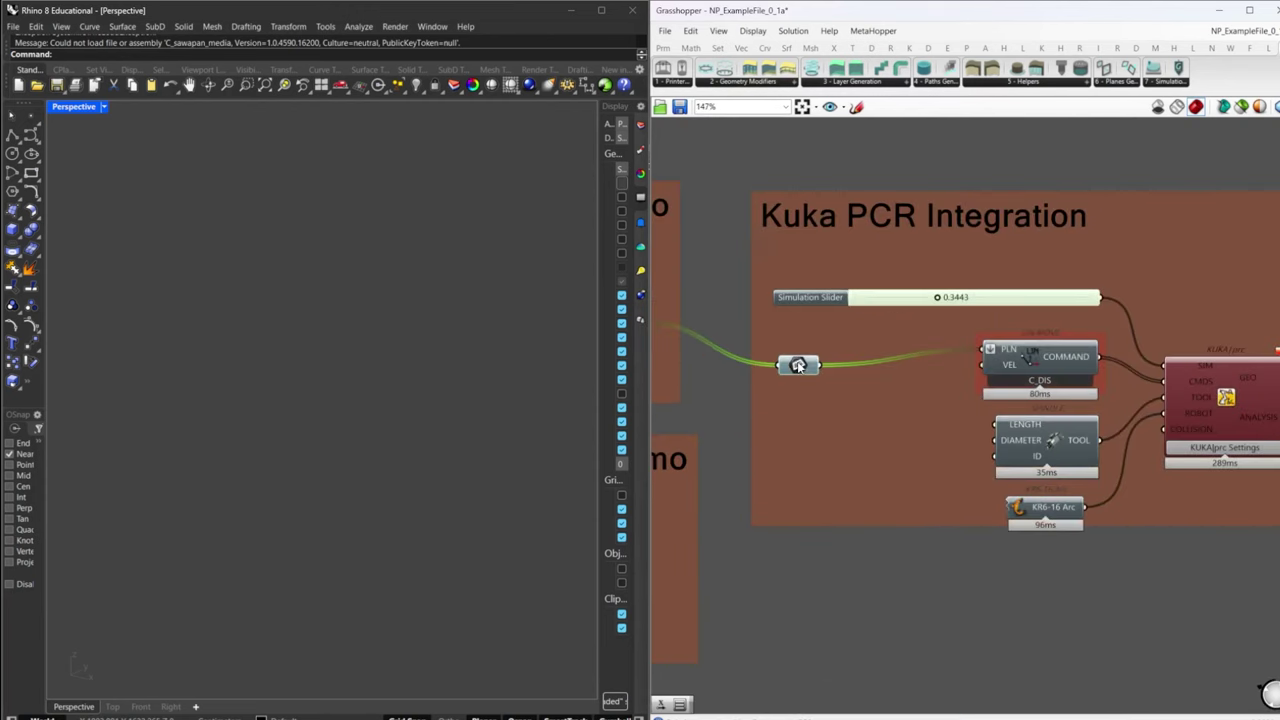
middle_click(798, 365)
click(823, 337)
scroll(367, 507, down, 5)
scroll(358, 511, up, 9)
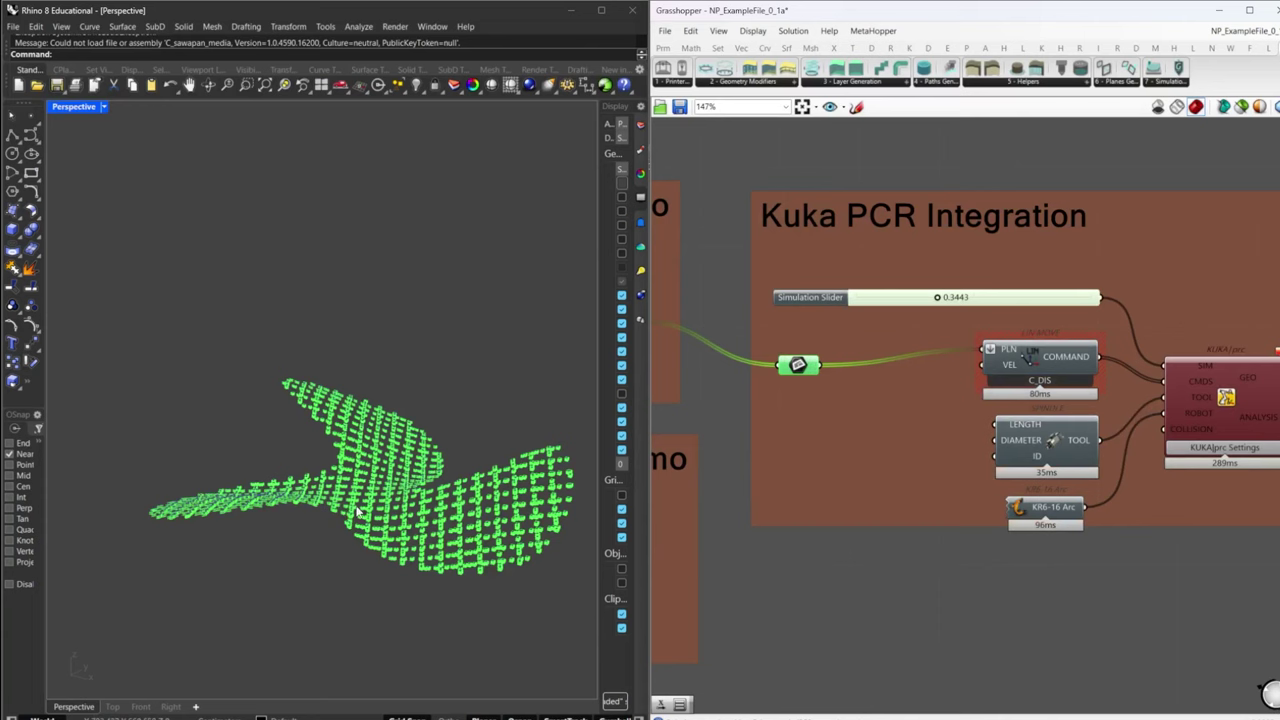
middle_click(806, 365)
click(1077, 601)
- Show the preview of the KUKA|prc component to display the robot arm
right_drag(1124, 599, 993, 604)
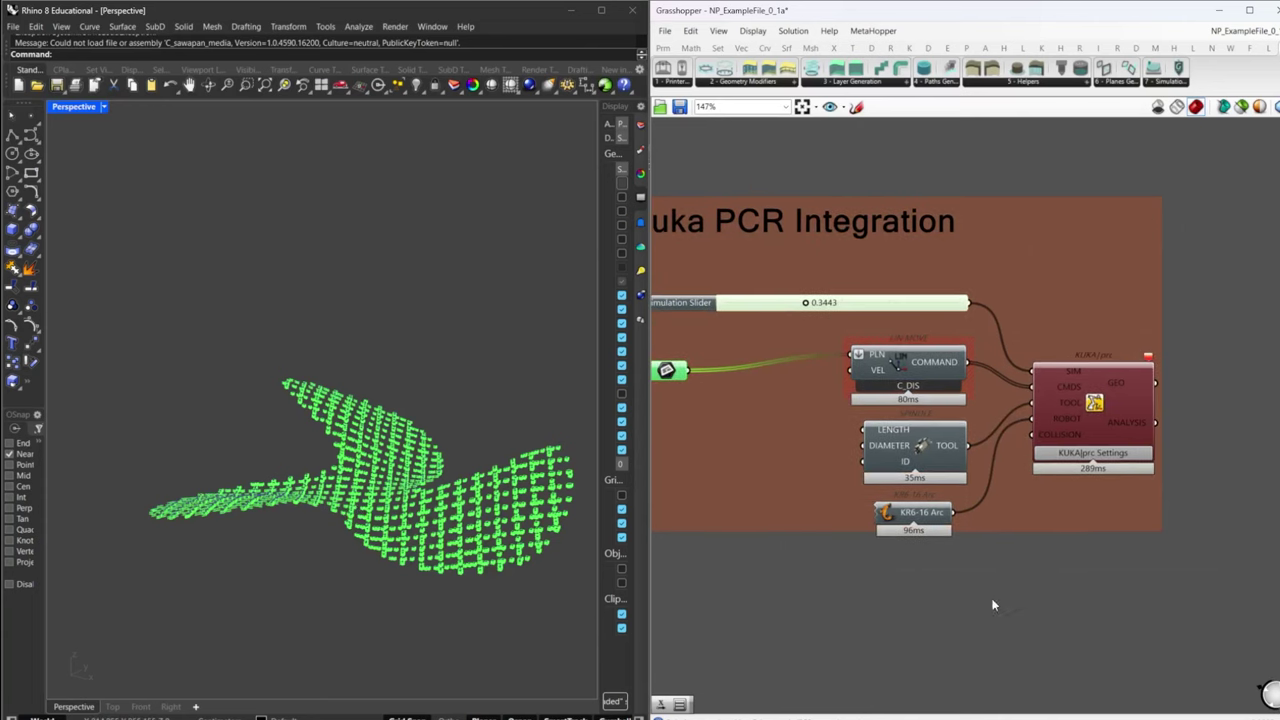
click(1083, 427)
middle_click(1084, 427)
click(1109, 401)
- Hide the preview of the plane parameter feeding the linear move command
right_drag(858, 468, 986, 460)
click(795, 362)
middle_click(797, 365)
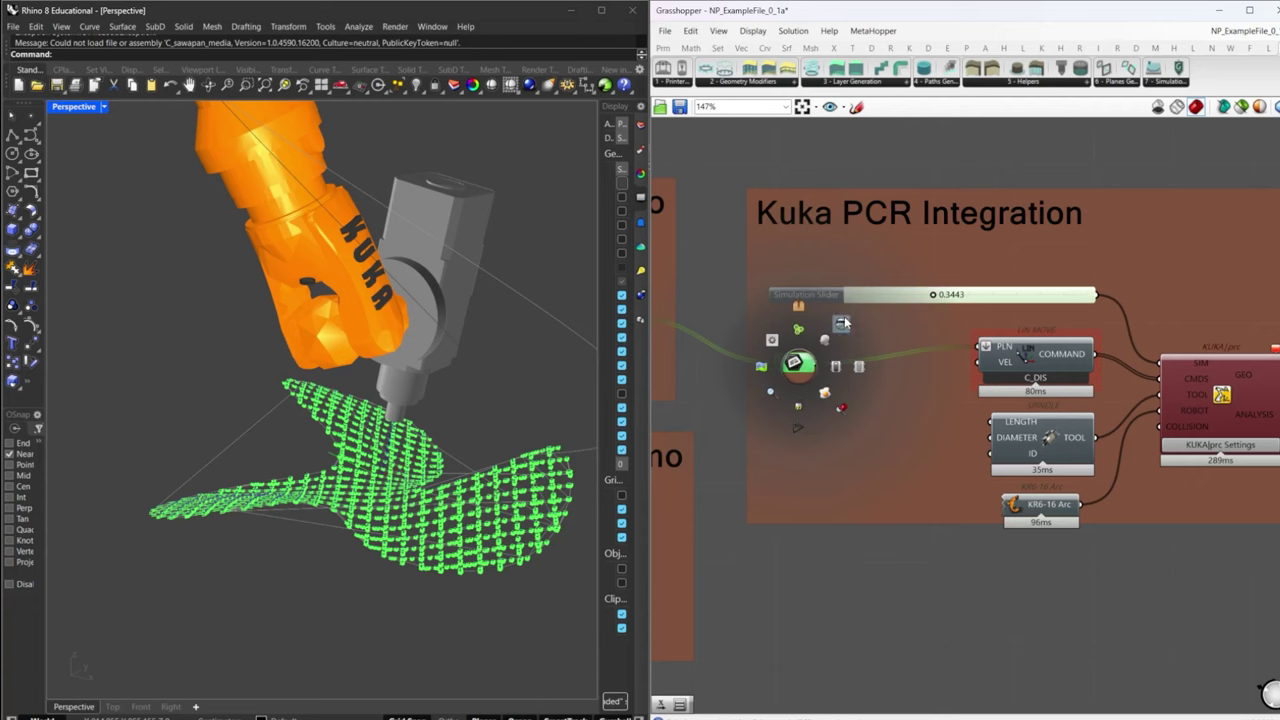
click(842, 322)
click(911, 607)
- Frame the whole robot arm and run its simulation to the end by setting the Simulation Slider to 1.0000
scroll(389, 476, down, 6)
shift+right_drag(371, 482, 494, 550)
scroll(492, 555, down, 5)
click(1183, 415)
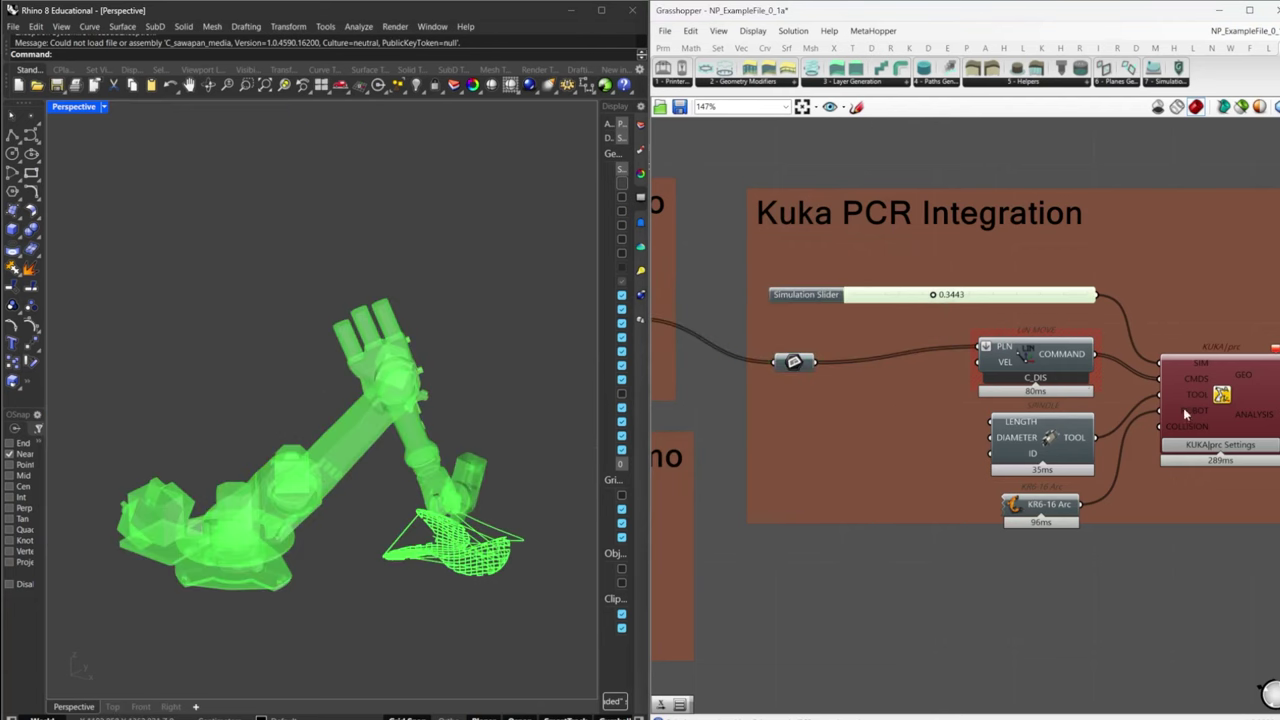
click(884, 637)
drag(932, 298, 1085, 319)
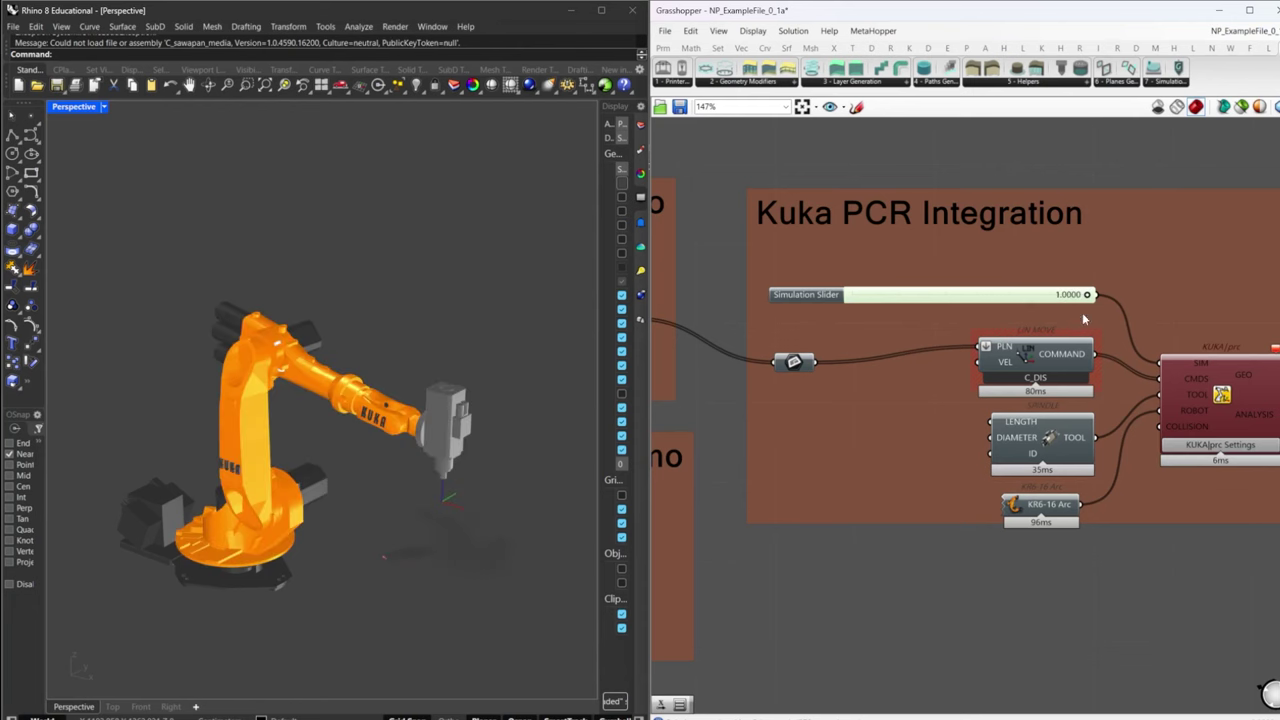
- Get a closer view of the robot's tool and run the simulation back by setting the Simulation Slider to 0.0000
right_drag(450, 450, 349, 534)
scroll(299, 621, up, 7)
right_drag(299, 627, 334, 582)
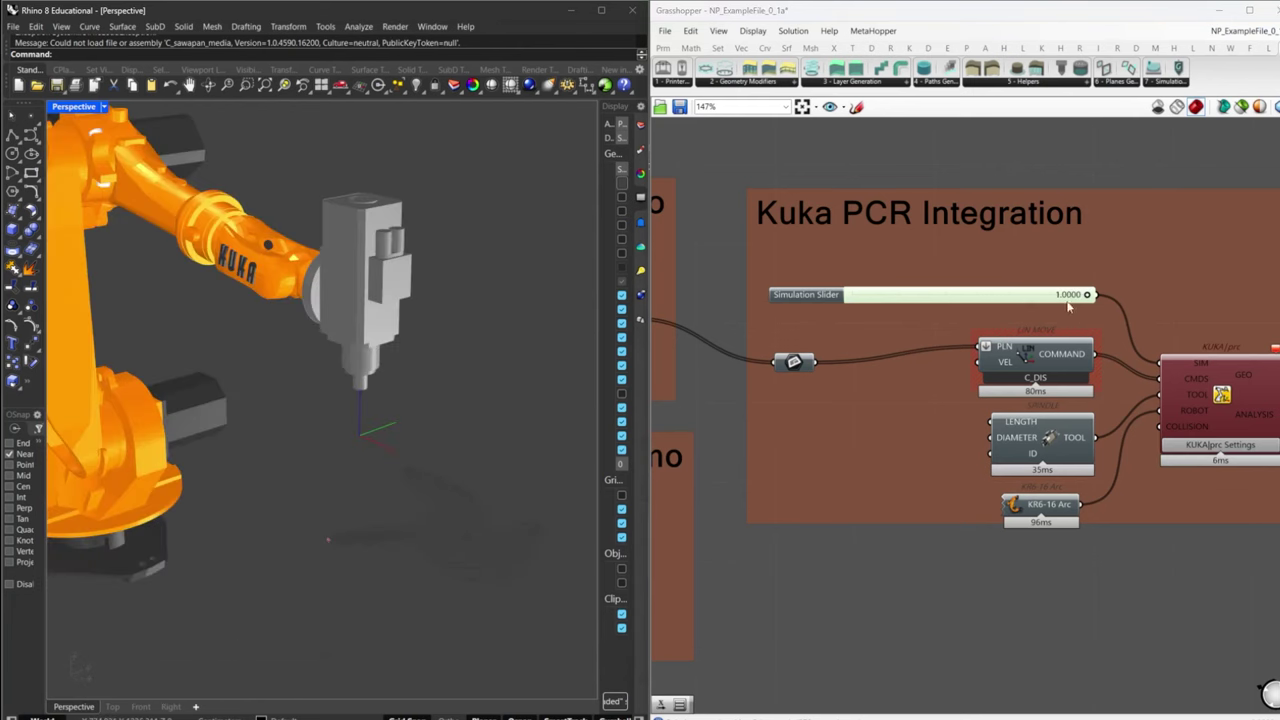
drag(1088, 296, 852, 297)
right_drag(1196, 444, 1066, 398)
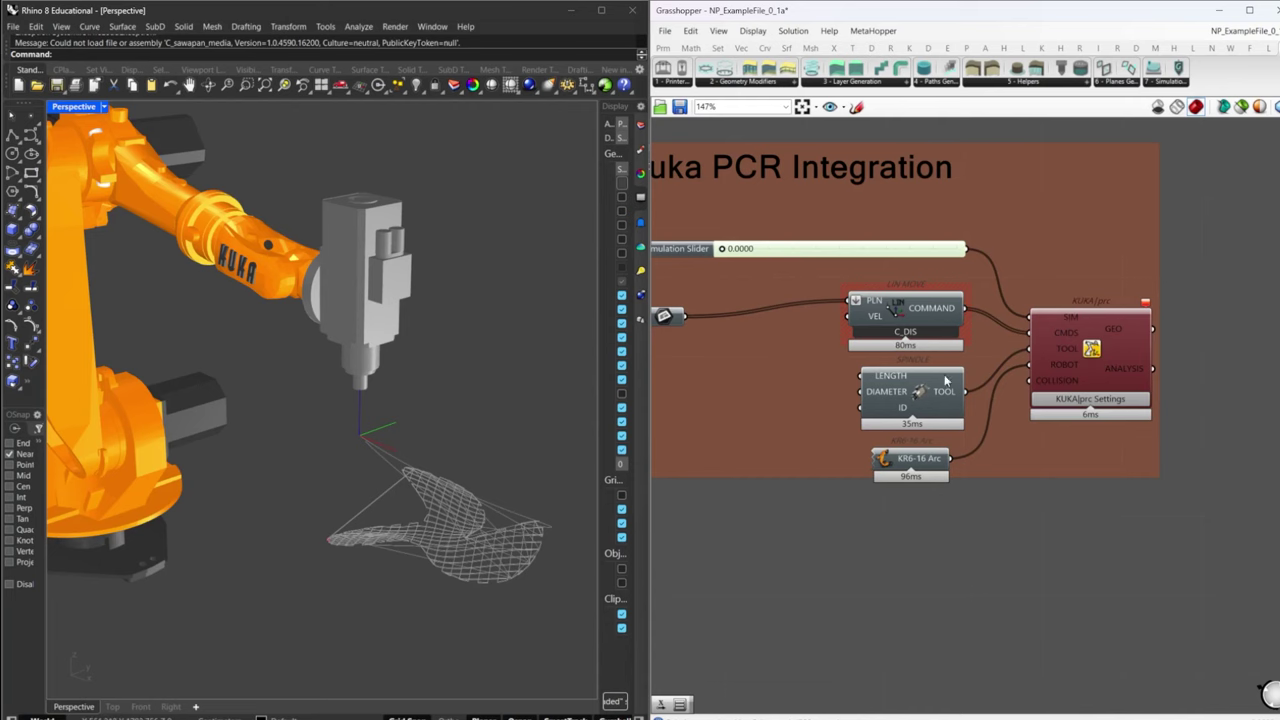
right_drag(867, 303, 968, 324)
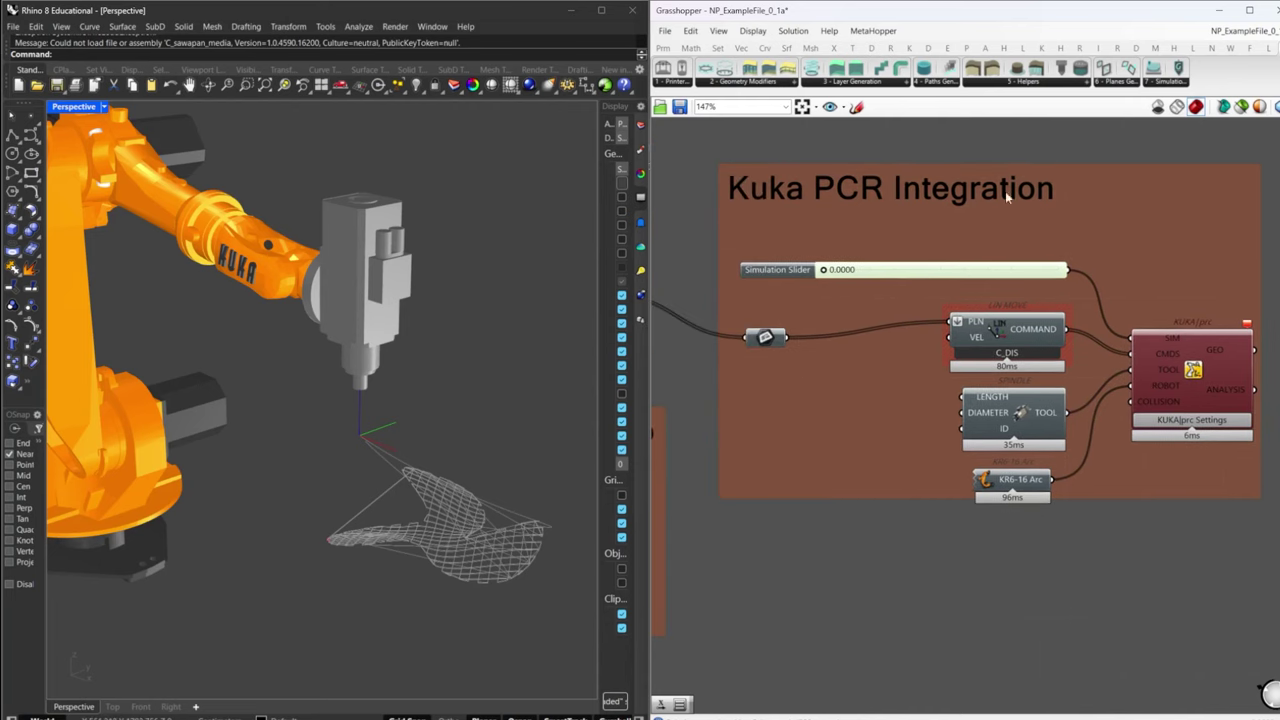
click(1193, 370)
click(1110, 589)
- Go to the Utilities section and hide the preview of all components in the definition
scroll(450, 465, down, 3)
right_drag(867, 524, 966, 480)
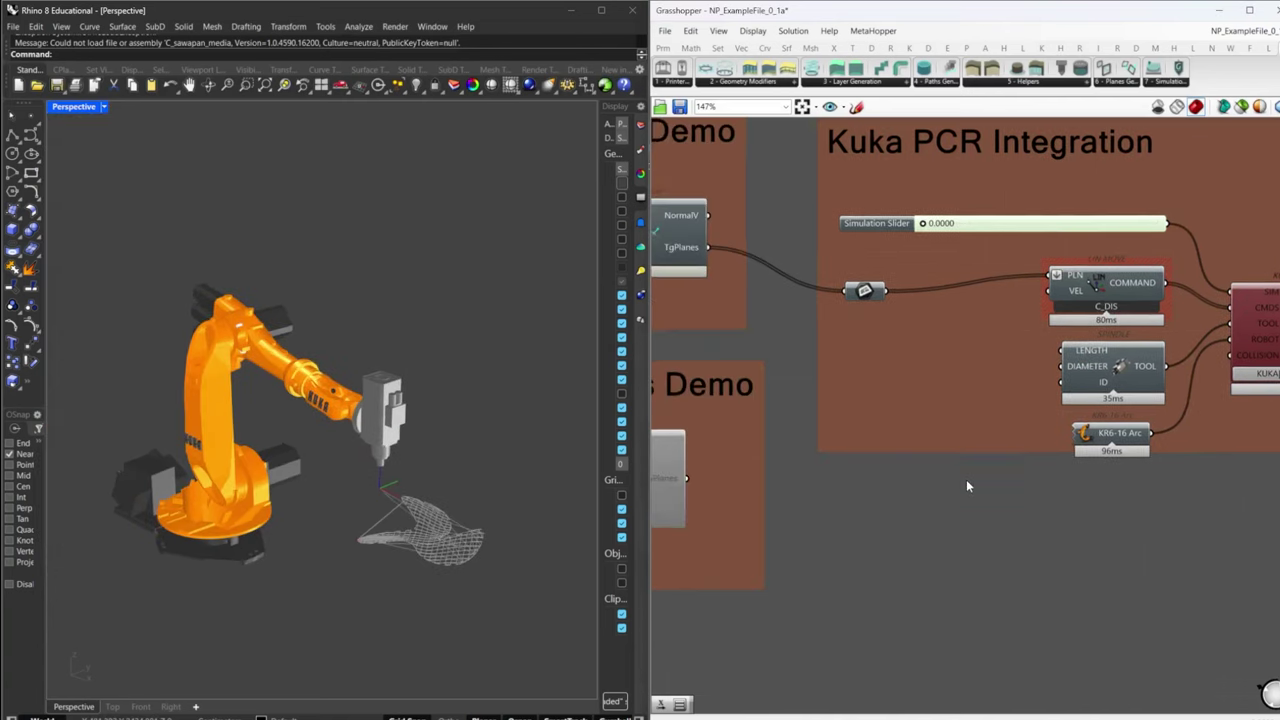
scroll(966, 481, down, 9)
right_drag(954, 563, 880, 443)
right_drag(1016, 379, 764, 478)
scroll(943, 397, up, 3)
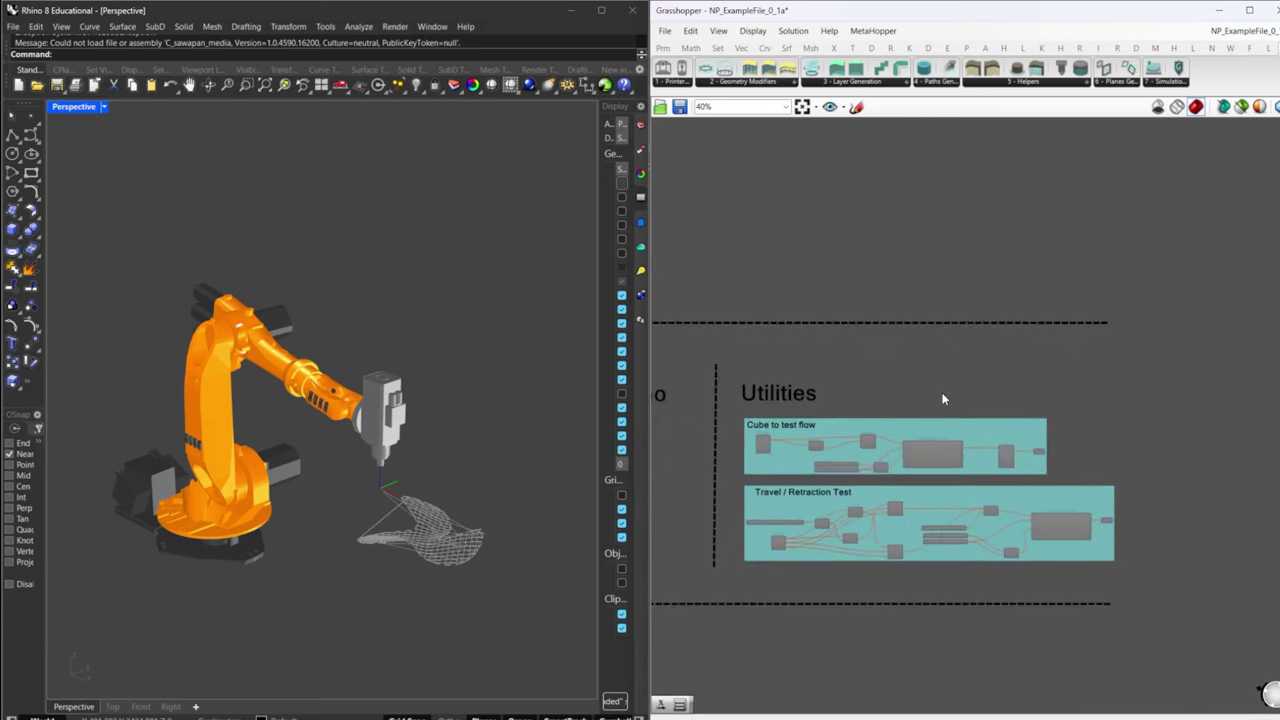
key(ctrl+a)
middle_click(930, 384)
click(972, 342)
click(882, 379)
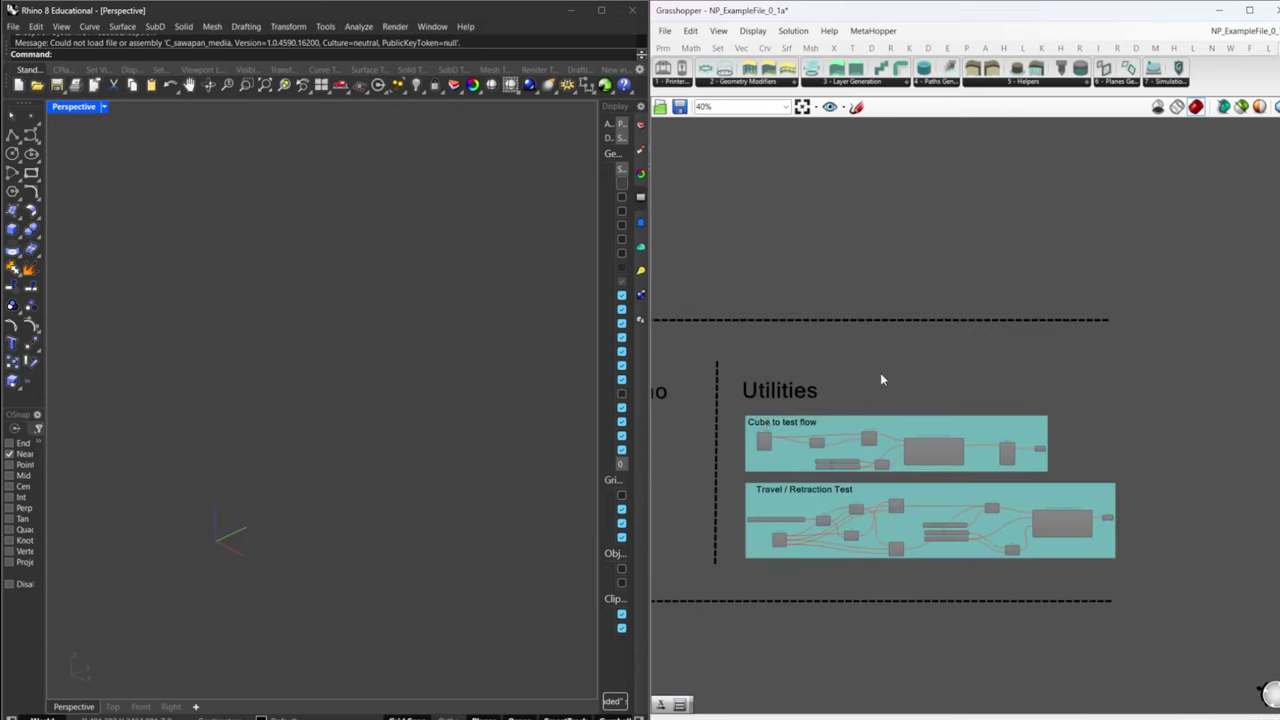
- Enable all components in the Cube to test flow group
click(748, 420)
middle_click(1071, 457)
click(1108, 471)
scroll(1019, 426, up, 4)
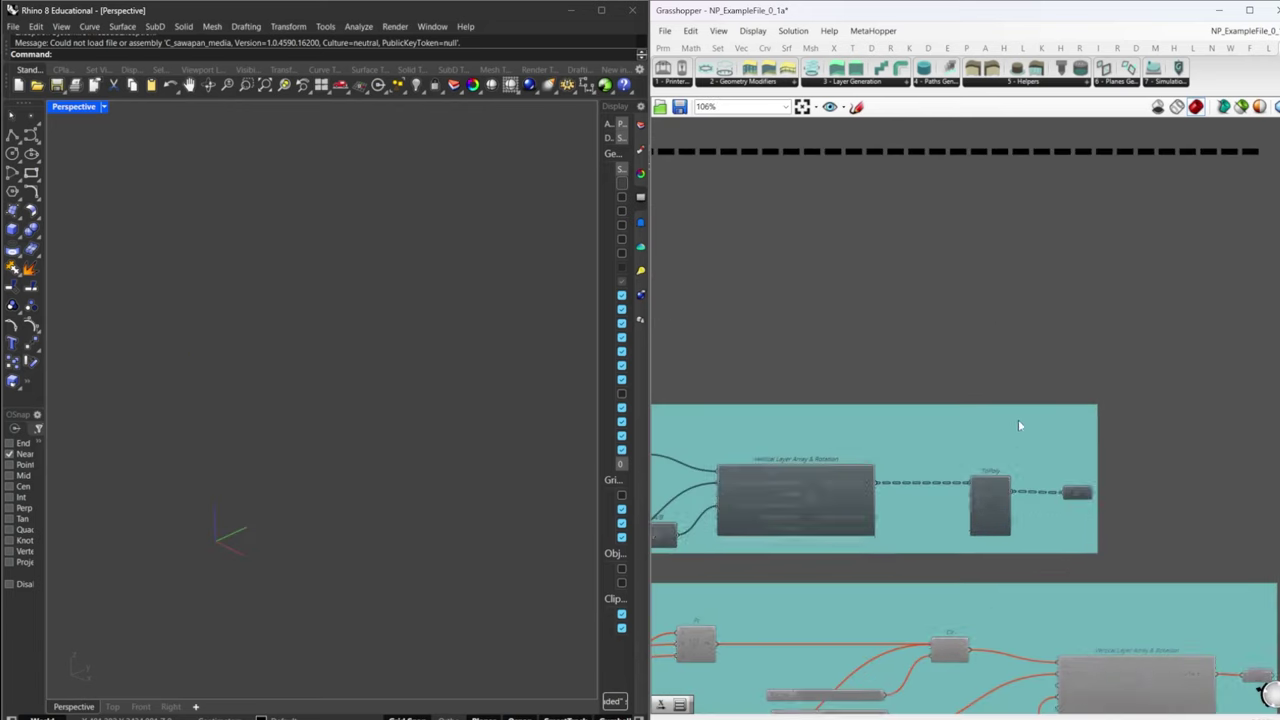
- Show the preview of the final curve parameter in the Cube to test flow group and frame the resulting cube
right_drag(862, 512, 1090, 457)
scroll(1255, 462, down, 2)
click(1166, 458)
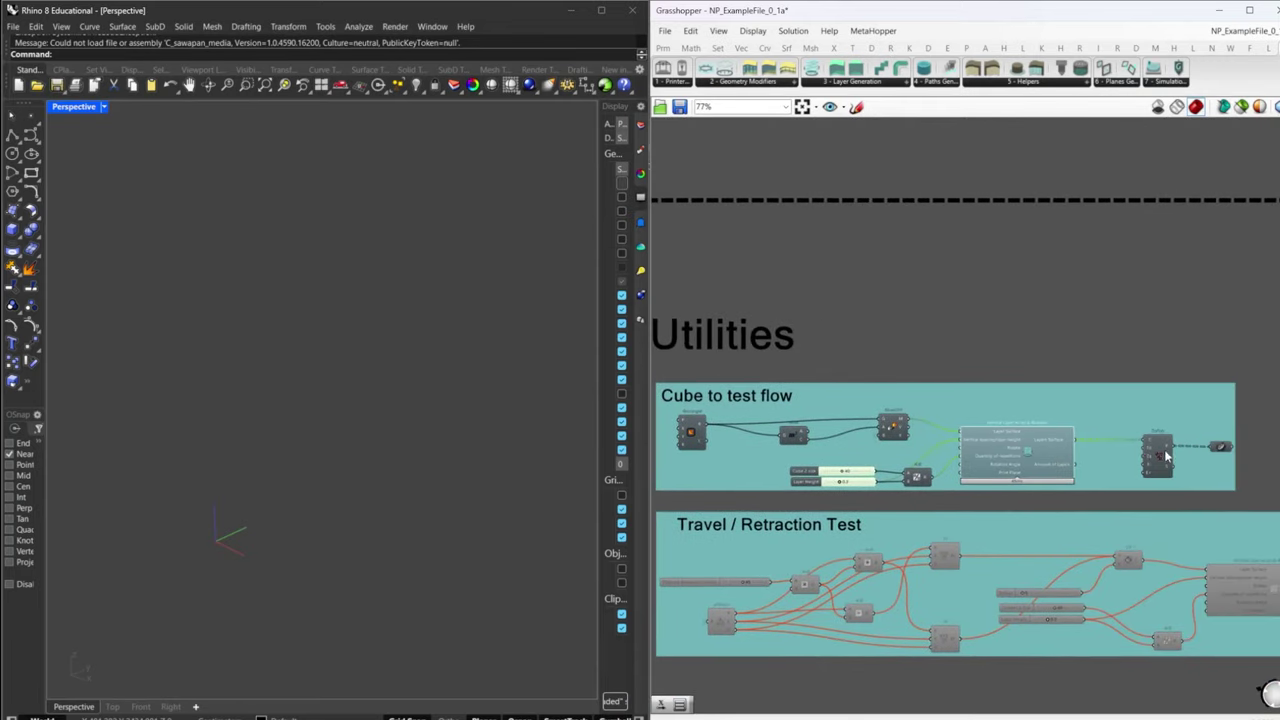
click(1163, 456)
click(1223, 447)
middle_click(1223, 447)
click(1252, 419)
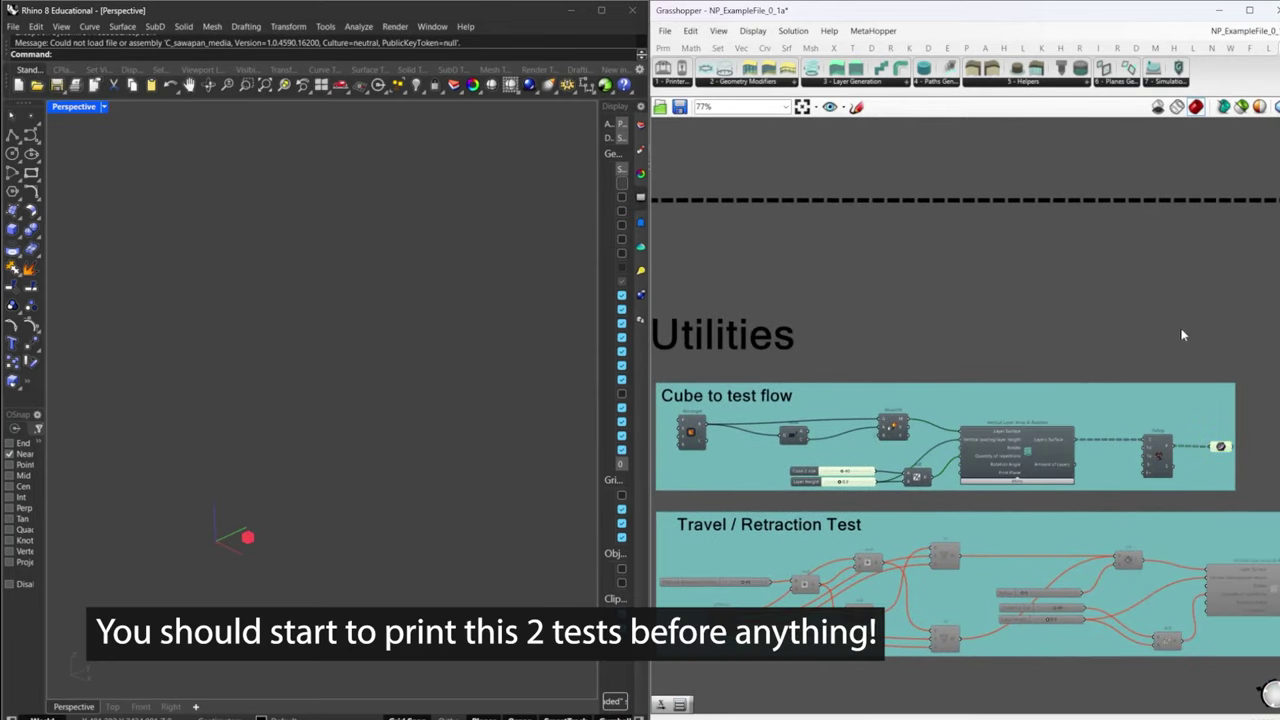
scroll(278, 556, up, 6)
scroll(183, 513, up, 6)
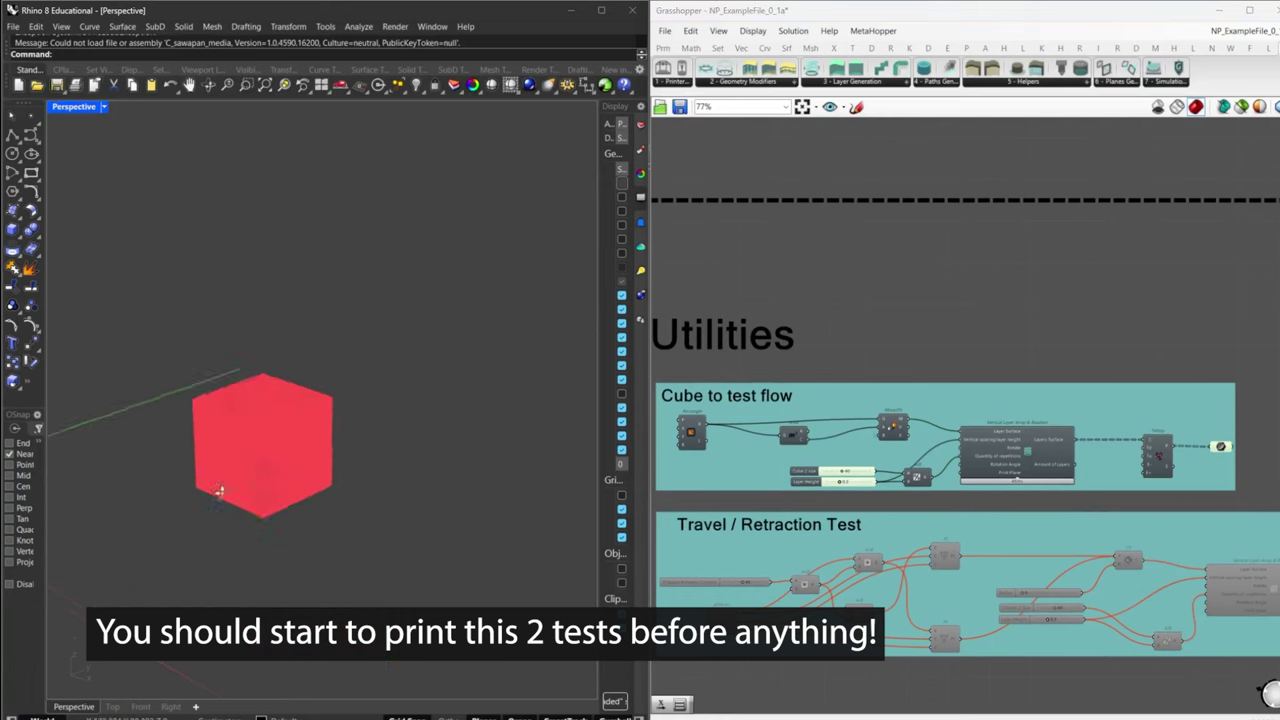
- Show the preview of the Vertical Layer Array & Rotation component in the cube test, and hide it again
right_drag(840, 487, 886, 485)
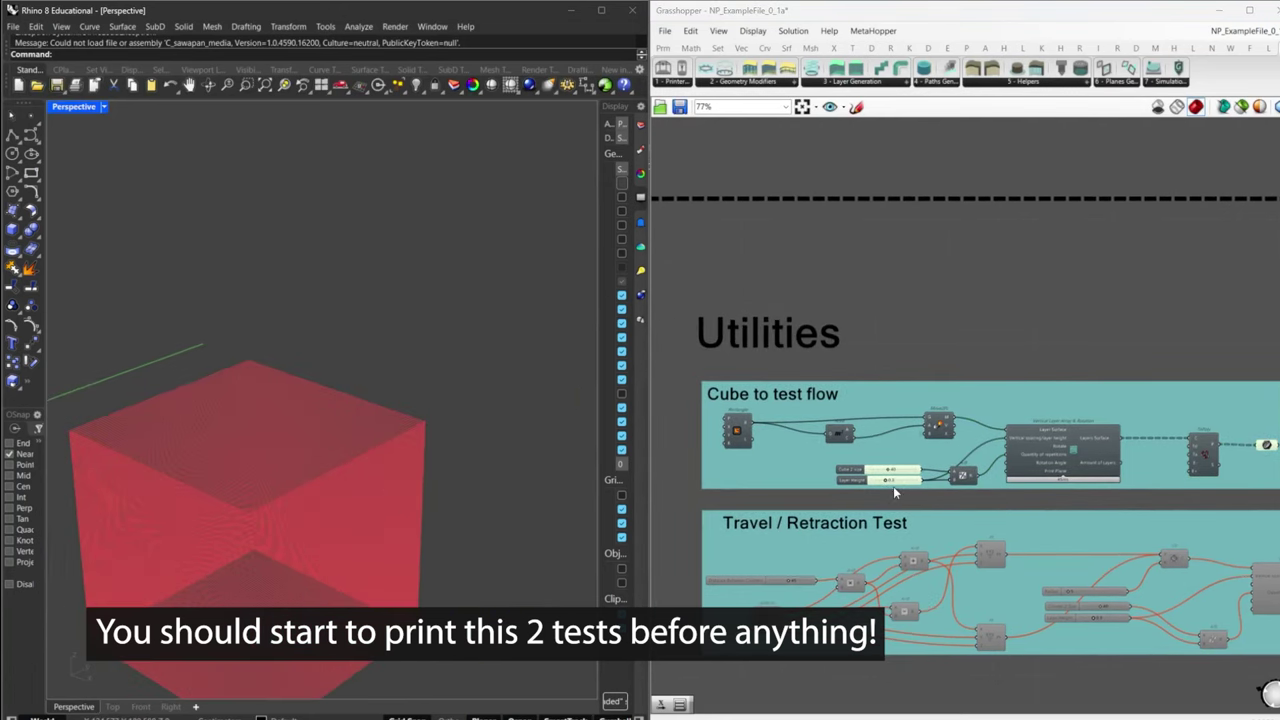
scroll(894, 487, up, 2)
right_drag(1077, 447, 977, 447)
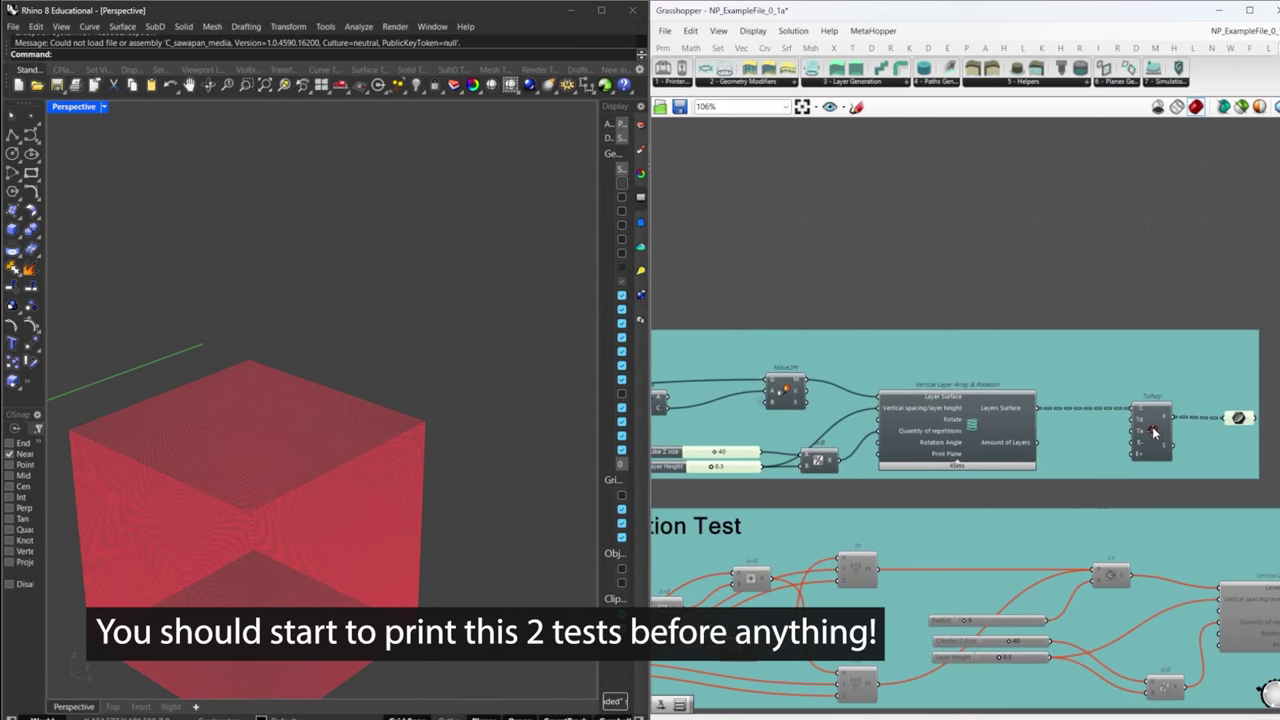
click(1153, 430)
click(988, 414)
middle_click(986, 411)
click(1010, 386)
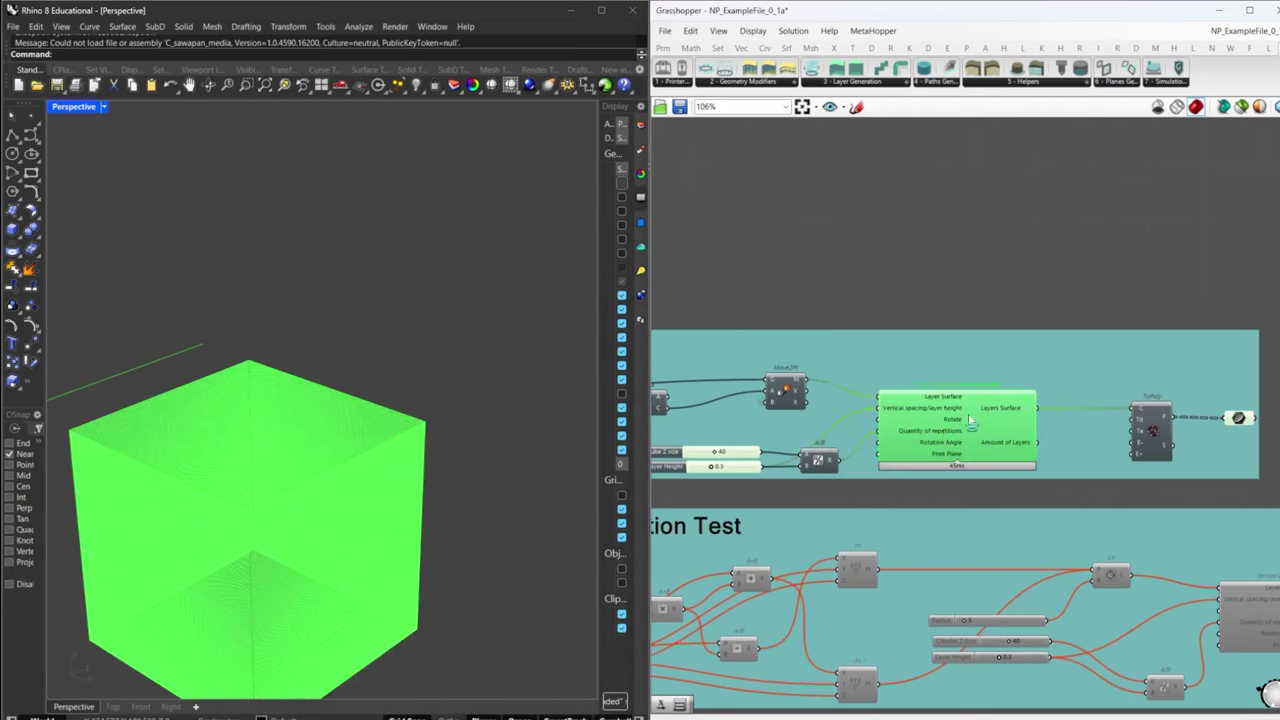
middle_click(975, 420)
click(945, 291)
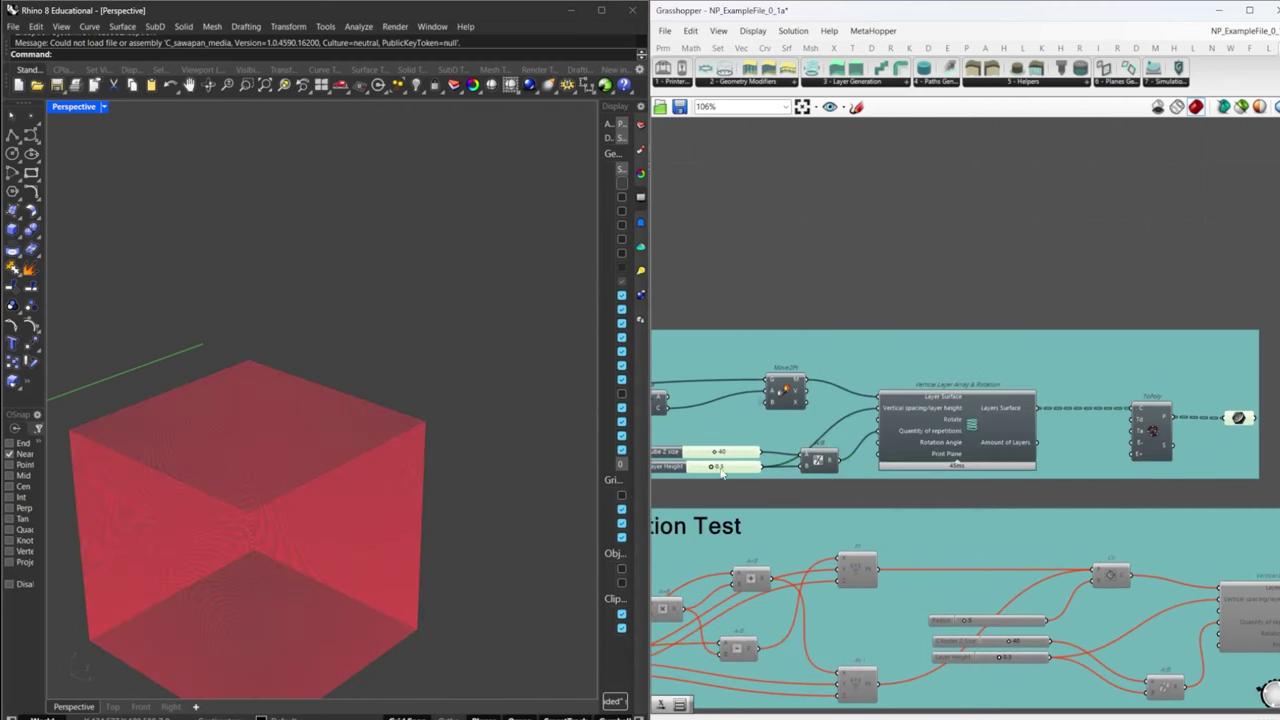
- Set the Layer Height of the cube flow test to 1.0
drag(712, 470, 767, 474)
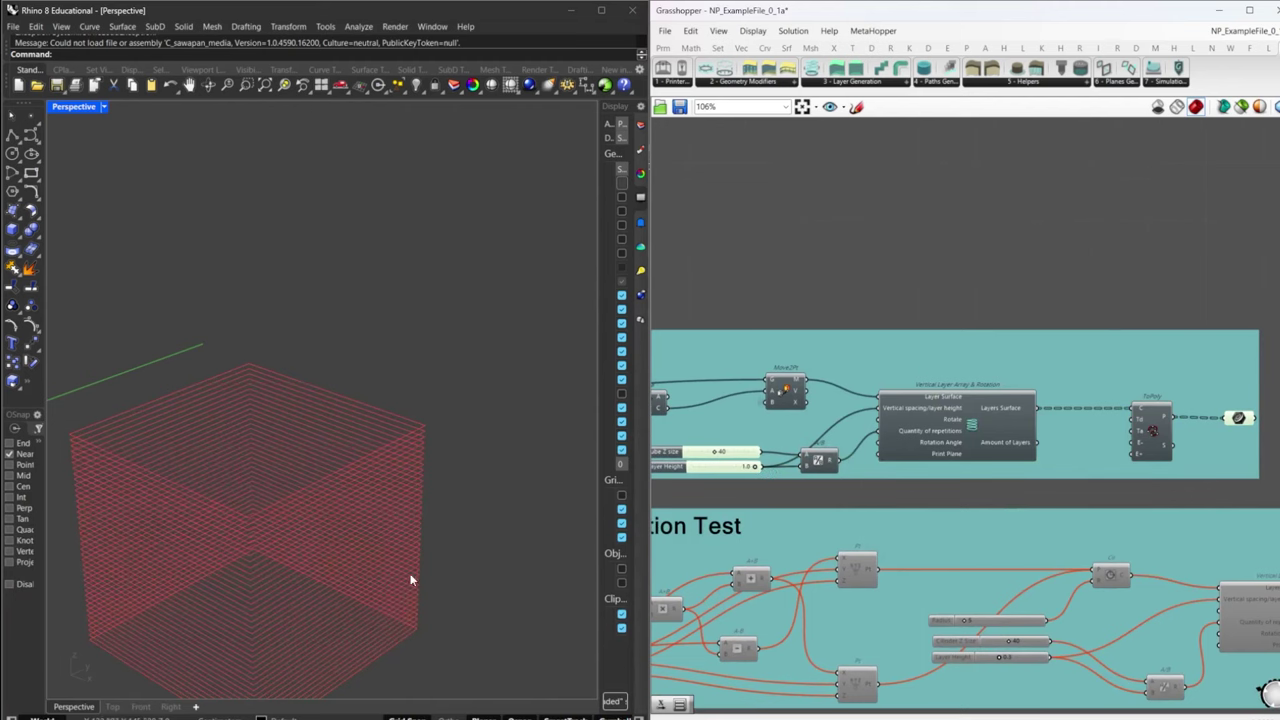
- Hide the preview of all components in the Cube to test flow group
scroll(392, 567, down, 10)
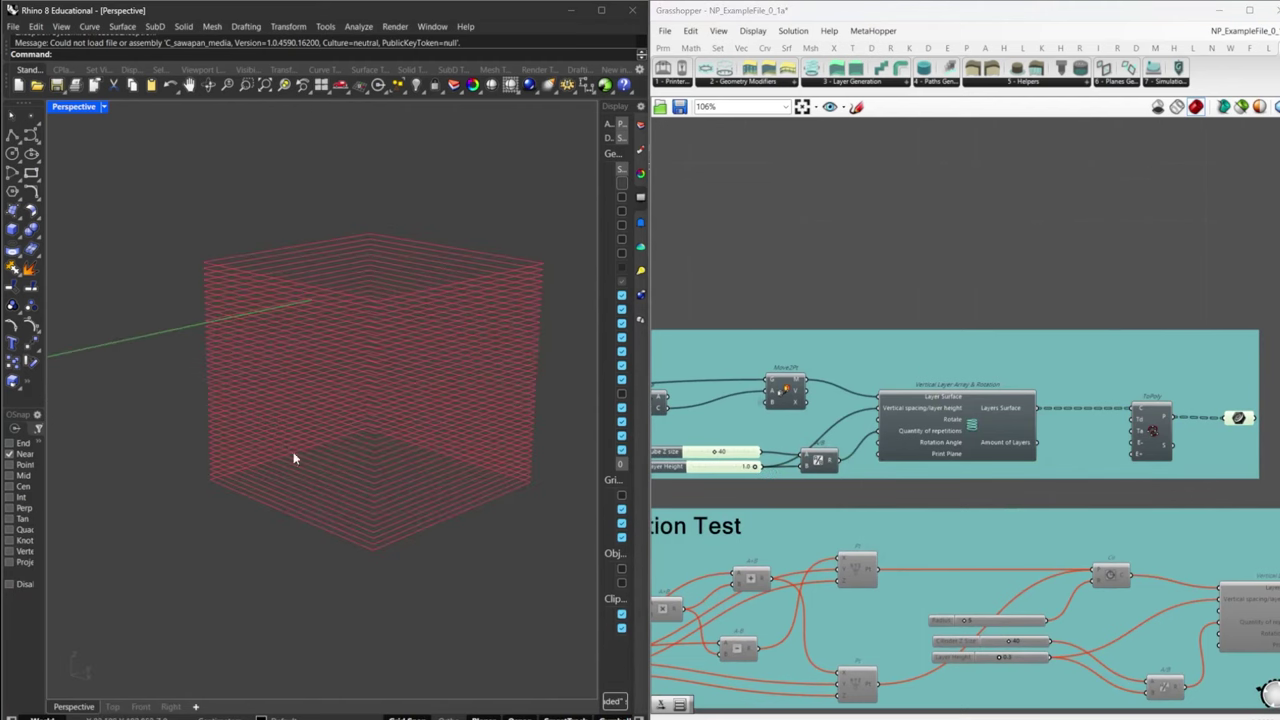
right_drag(1183, 418, 1090, 418)
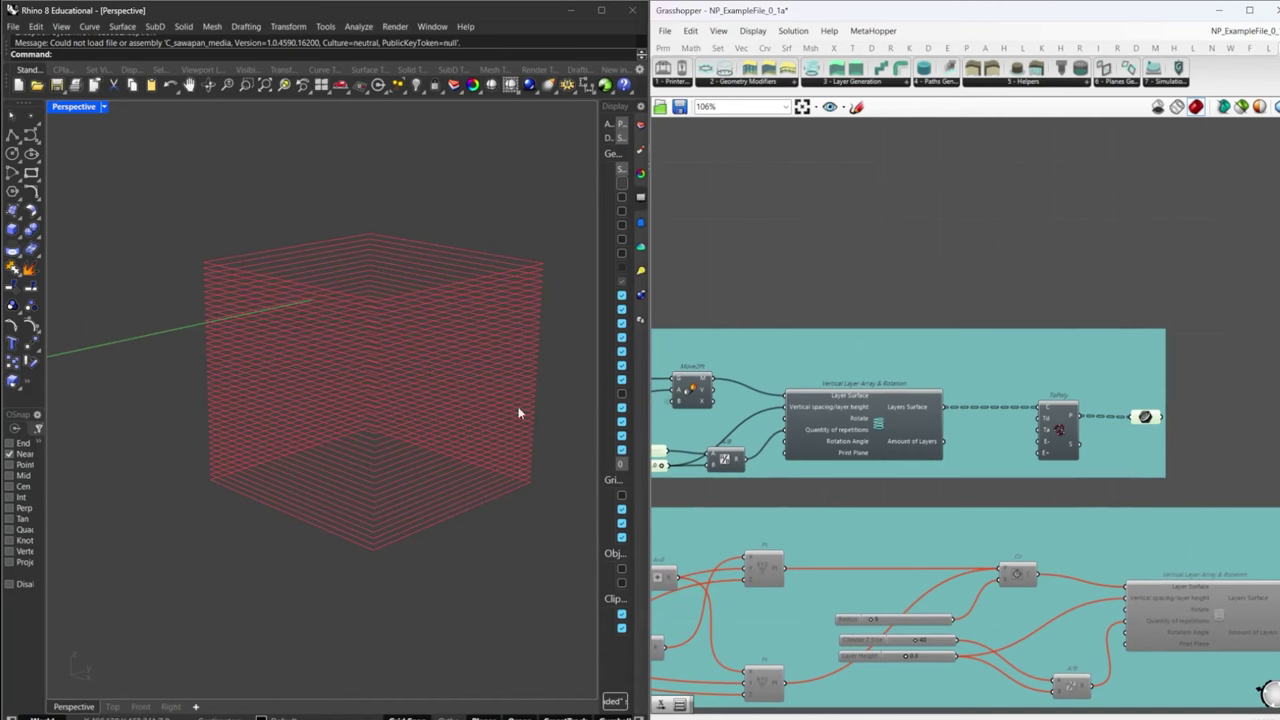
right_drag(818, 363, 946, 346)
scroll(946, 346, down, 3)
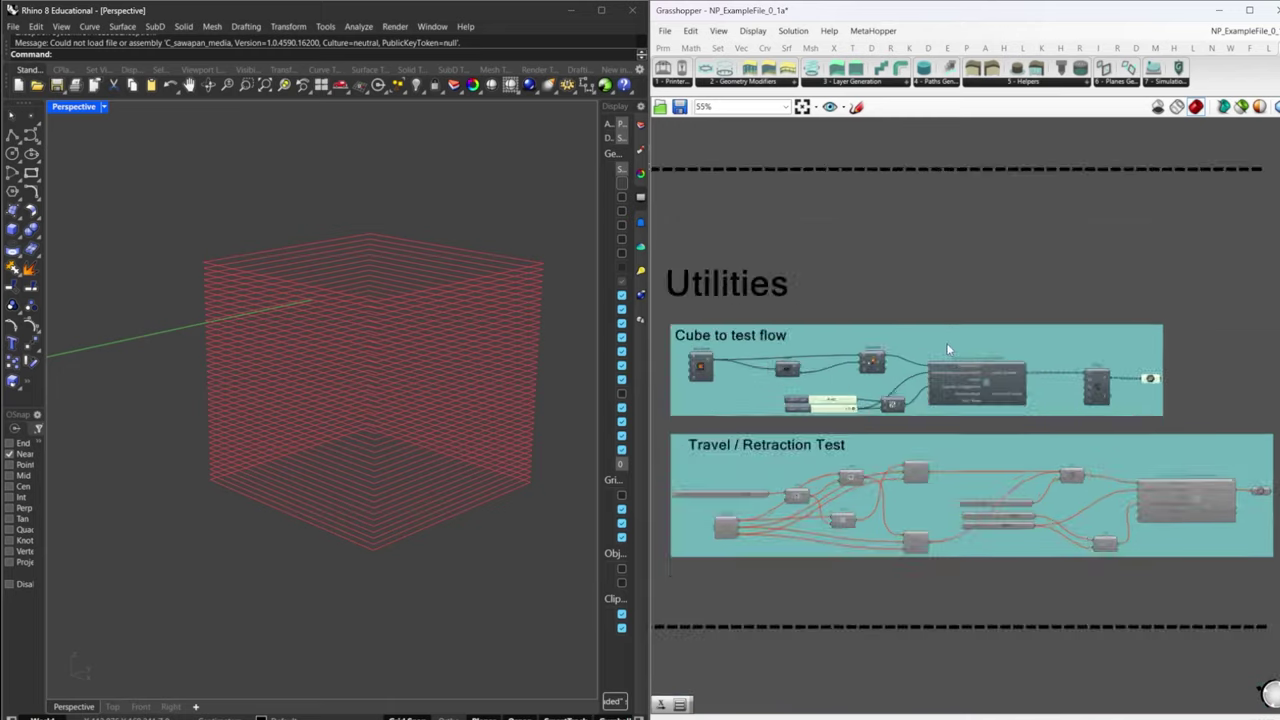
right_drag(723, 411, 715, 369)
drag(691, 276, 1154, 375)
middle_click(1098, 352)
click(1140, 312)
click(1195, 338)
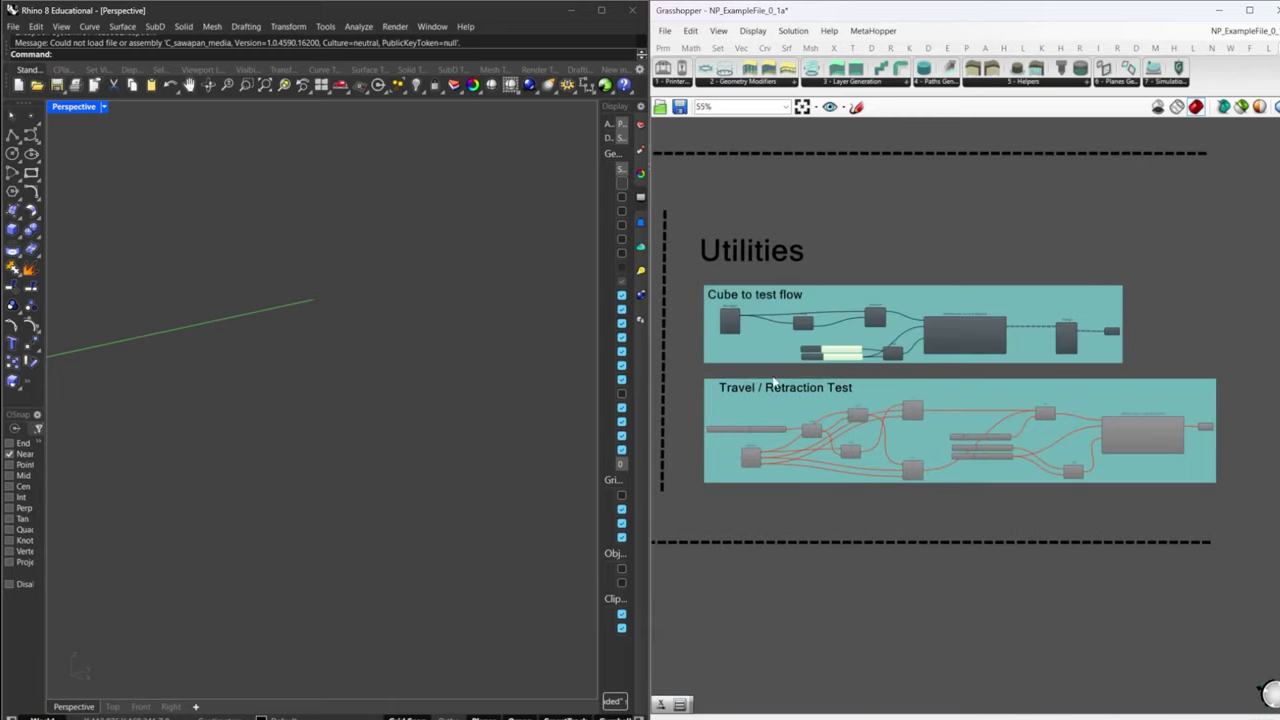
- Enable all components in the Travel / Retraction Test group
drag(694, 368, 1212, 516)
drag(692, 369, 1231, 497)
middle_click(1218, 496)
click(1246, 498)
click(1246, 502)
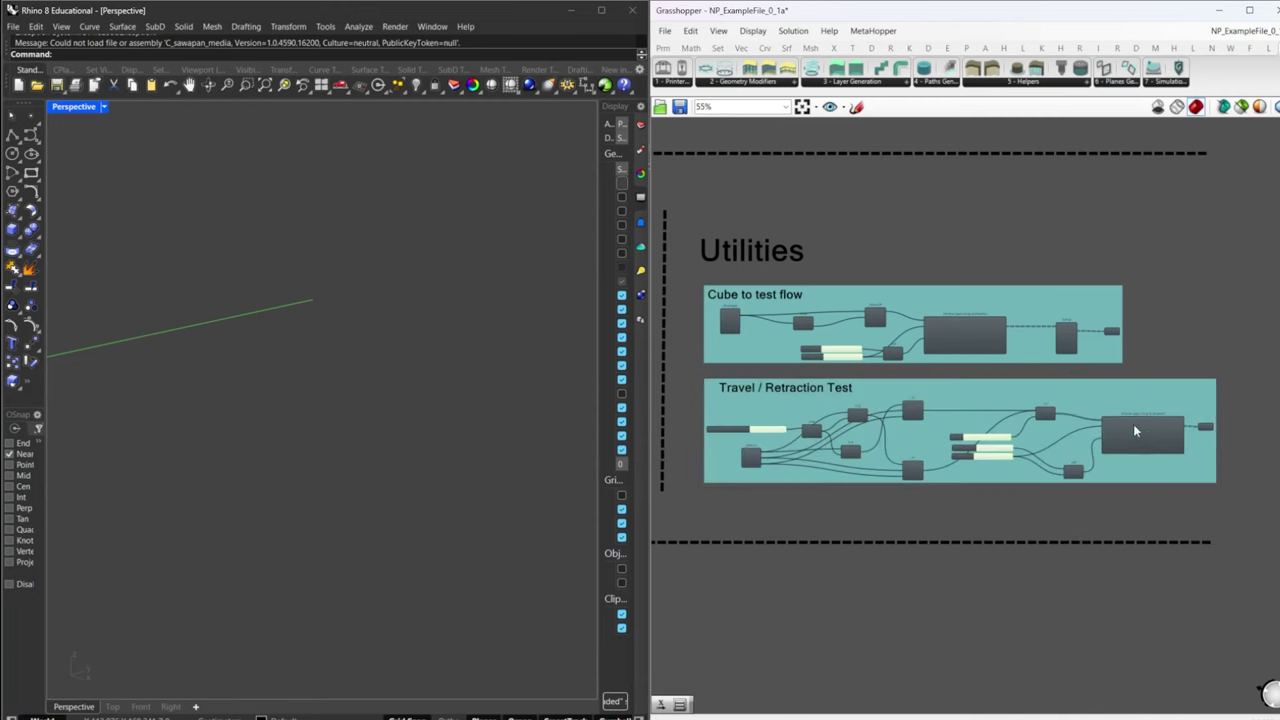
- Show the preview of the final curve parameter in the Travel / Retraction Test group and frame the two cylinders
scroll(1133, 424, up, 3)
click(1255, 425)
middle_click(1255, 424)
scroll(1268, 409, up, 2)
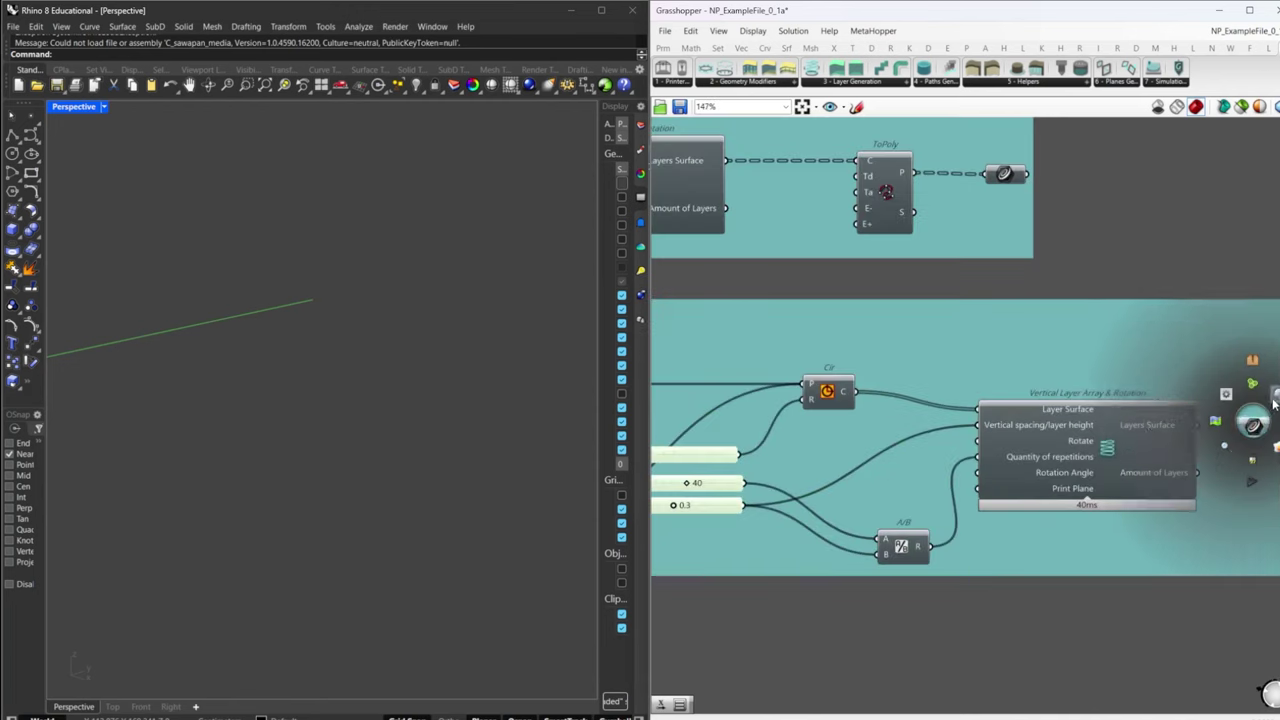
click(1270, 407)
scroll(438, 462, down, 6)
scroll(427, 440, up, 6)
- Set the Radius of the retraction test cylinders to 6 and reduce their Cilinder Z Size
right_drag(690, 518, 876, 501)
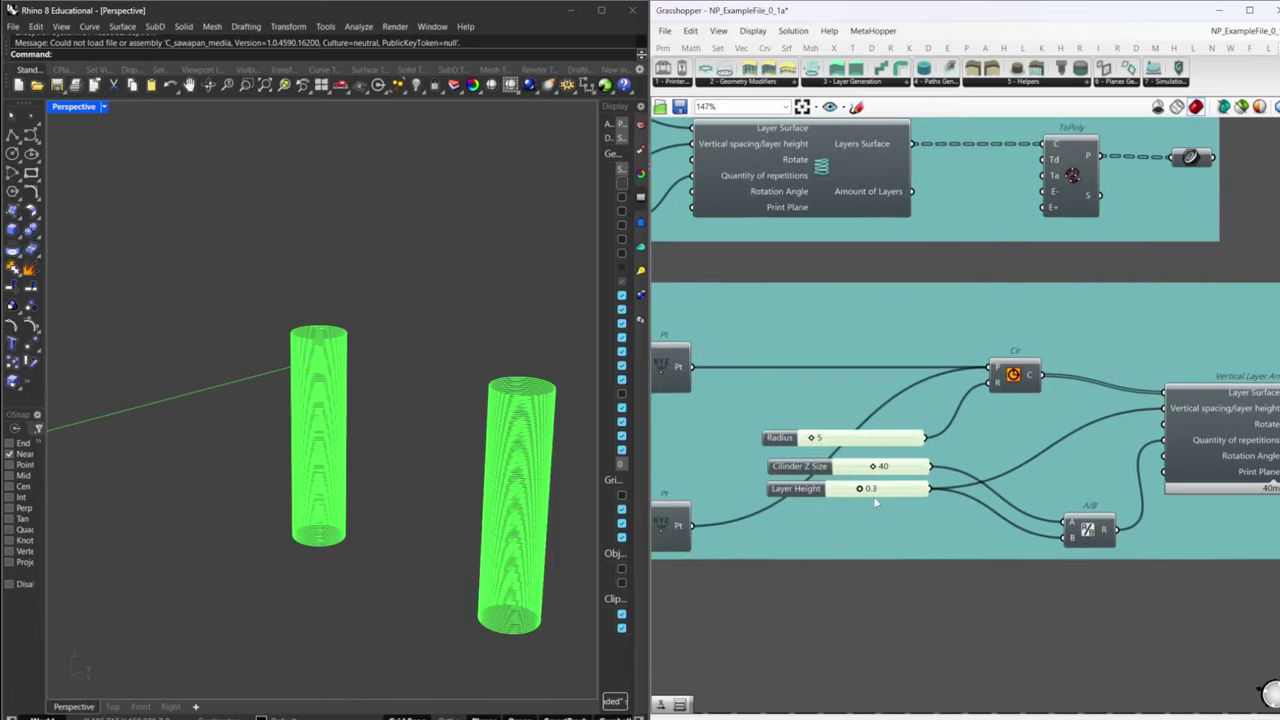
right_drag(794, 471, 986, 465)
mouse_move(1008, 432)
mouse_down()
mouse_move(1032, 432)
mouse_move(1006, 432)
mouse_up()
mouse_move(1070, 460)
mouse_down()
mouse_move(1082, 460)
mouse_move(1046, 460)
mouse_up()
scroll(1052, 484, down, 3)
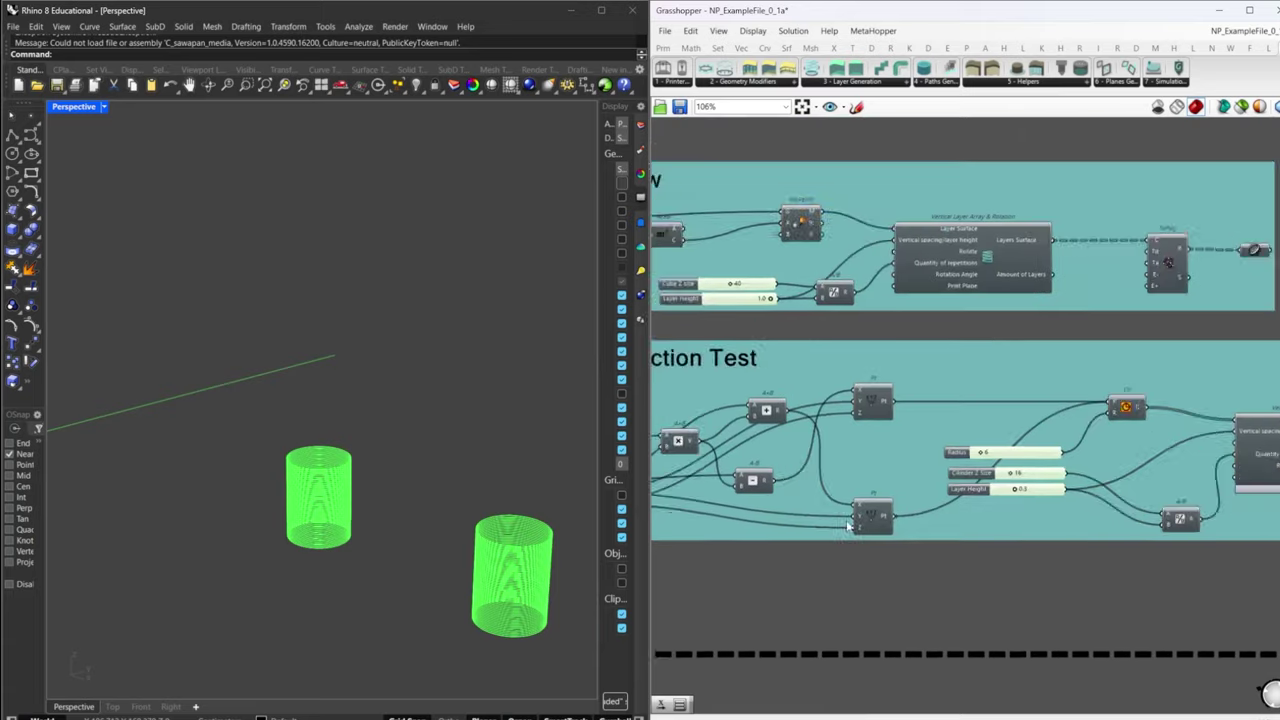
- Set the distance between the retraction test cylinders to 40 and inspect both cylinders in the viewport
mouse_move(845, 422)
mouse_down()
mouse_move(826, 428)
mouse_move(855, 428)
mouse_up()
scroll(768, 453, down, 2)
scroll(768, 456, down, 1)
scroll(312, 509, down, 8)
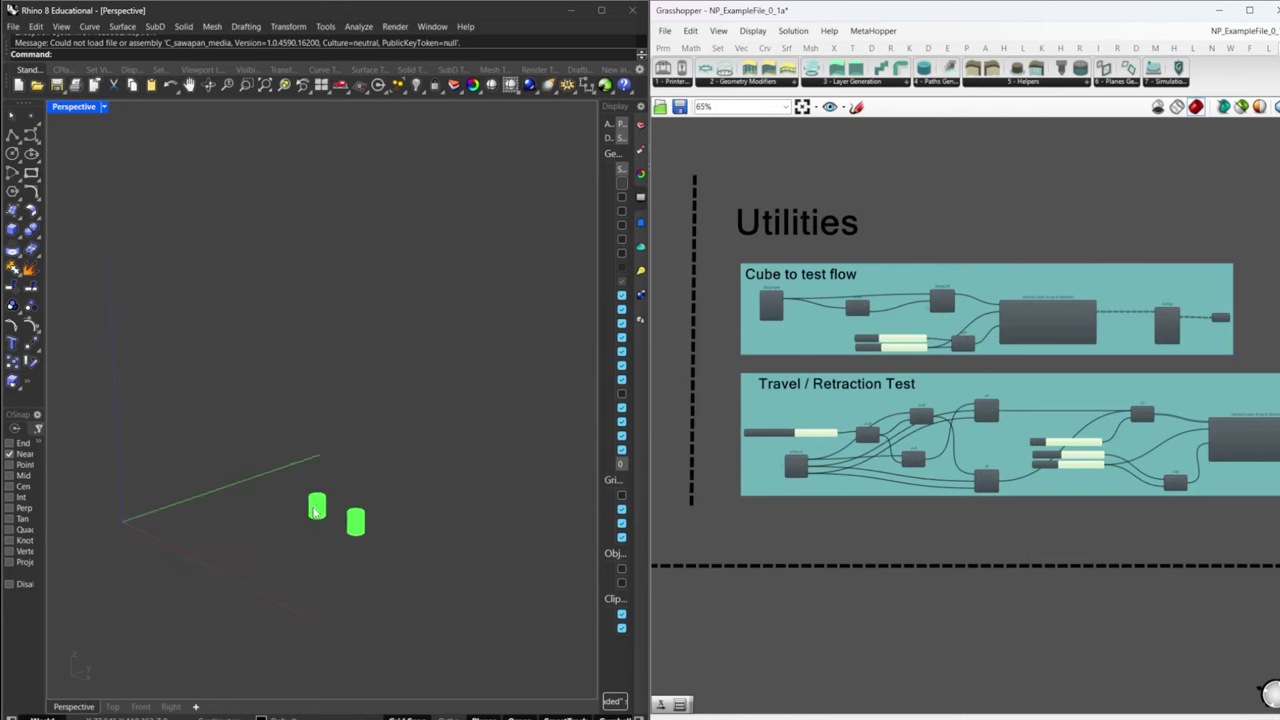
scroll(328, 516, up, 8)
right_drag(1154, 498, 1040, 508)
right_drag(1187, 460, 980, 548)
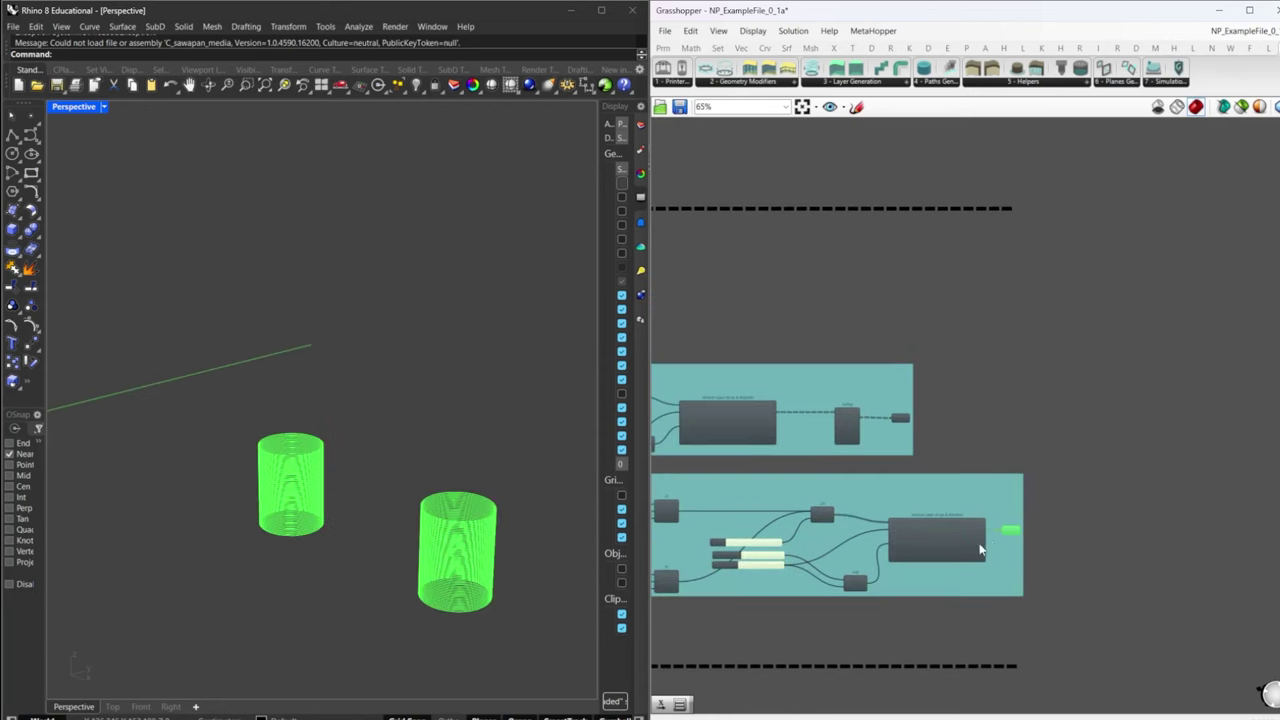
- Move the Travel / Retraction Test group below the Simulation and Data section and feed its curve output into the print simulation
scroll(1009, 509, down, 13)
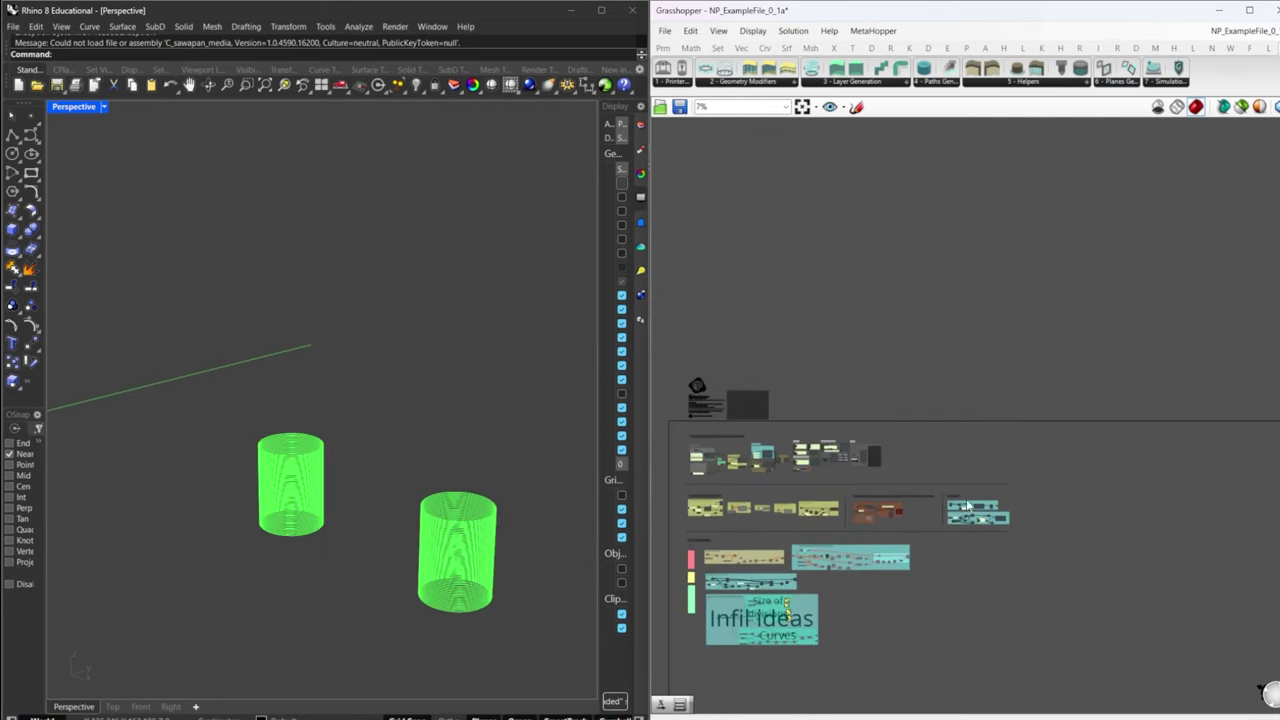
drag(997, 520, 846, 484)
scroll(844, 469, up, 8)
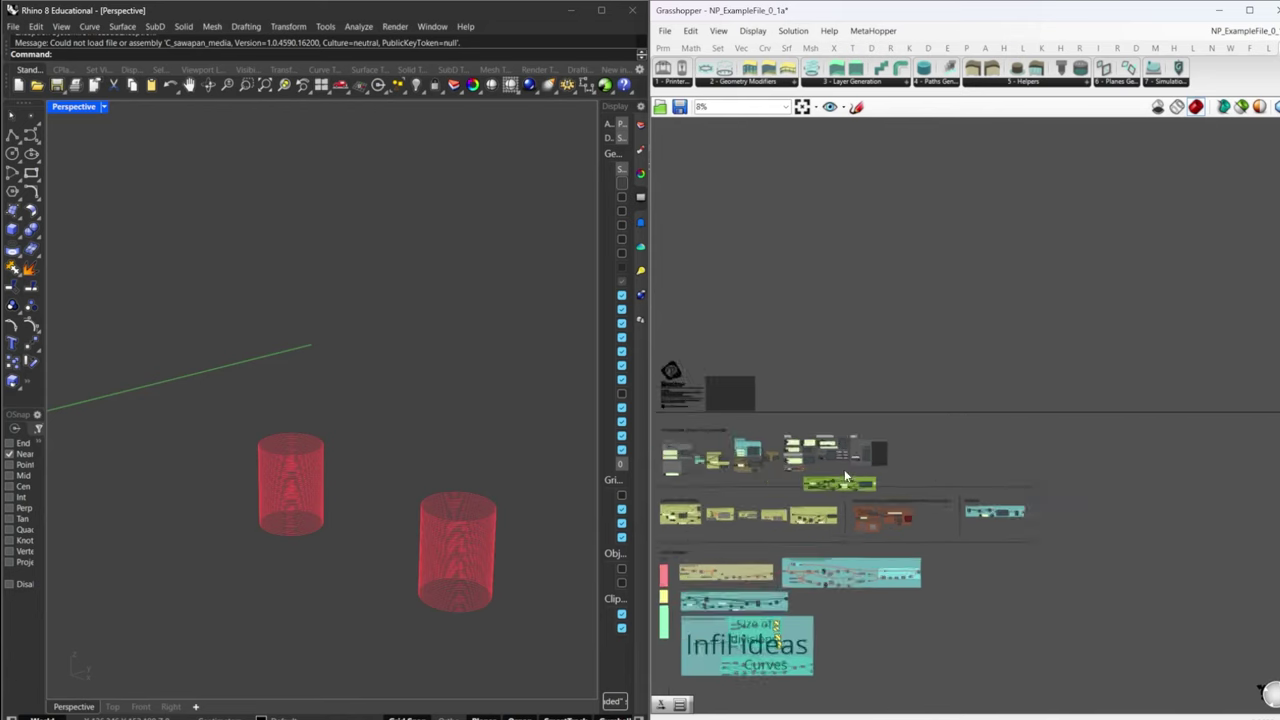
scroll(910, 537, up, 4)
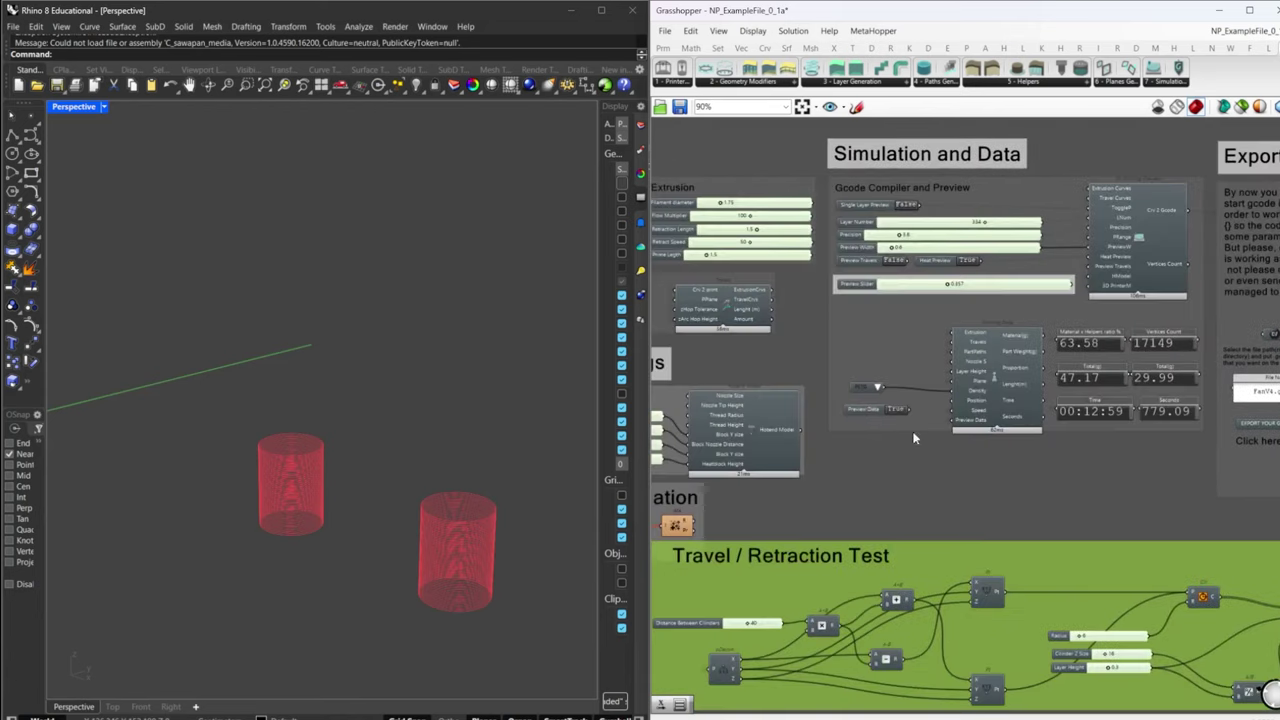
scroll(727, 287, down, 3)
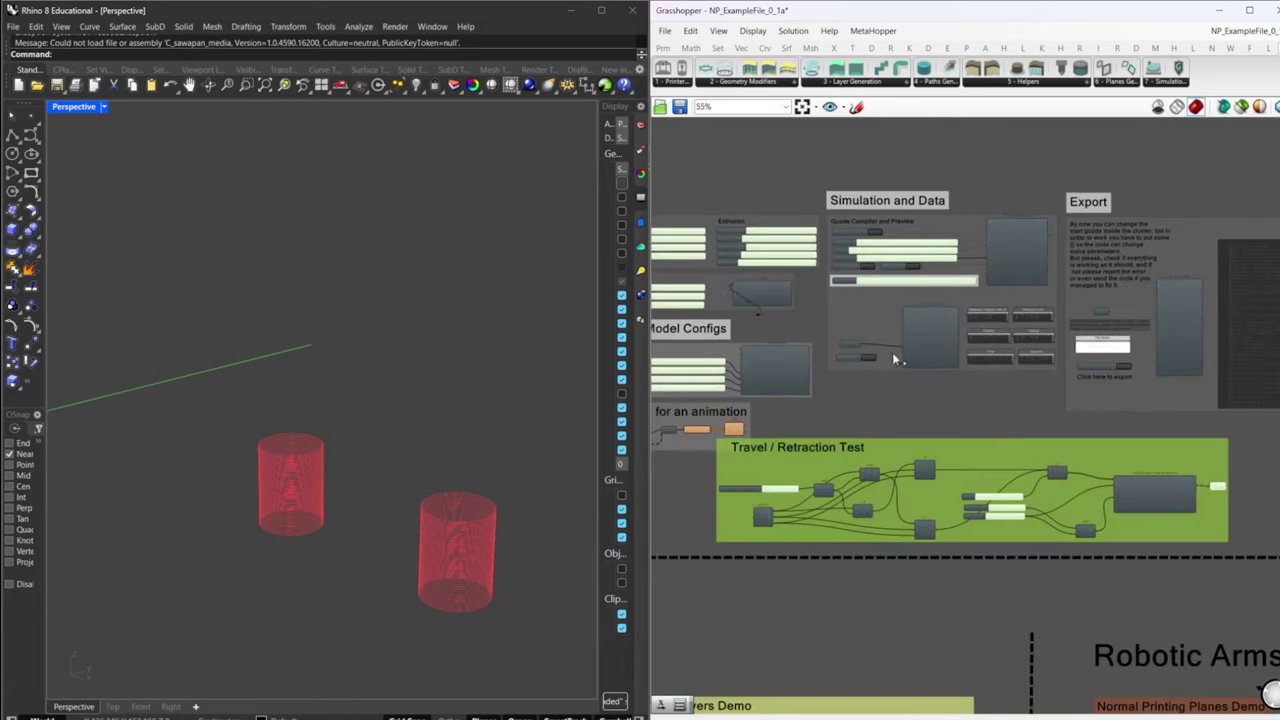
drag(1219, 485, 1228, 487)
right_drag(1090, 410, 1011, 434)
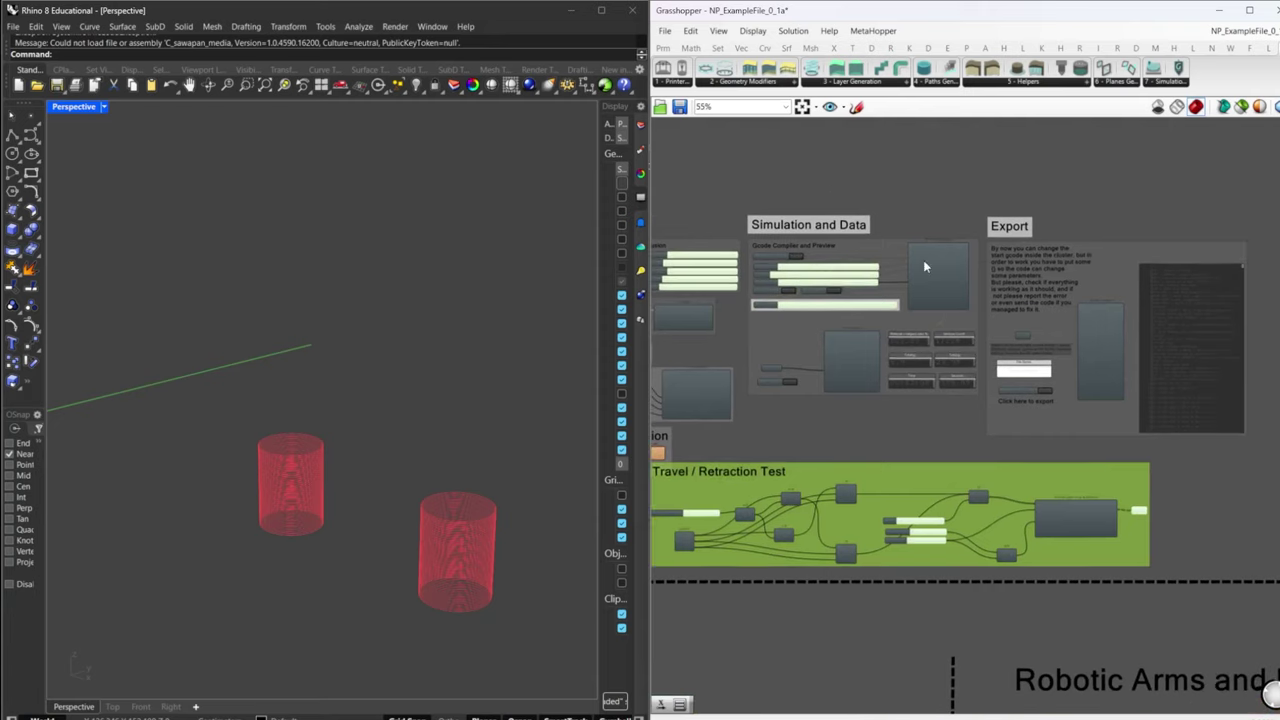
- Hide the preview of every component in the definition
click(925, 262)
key(ctrl+a)
middle_click(945, 318)
click(989, 272)
click(975, 172)
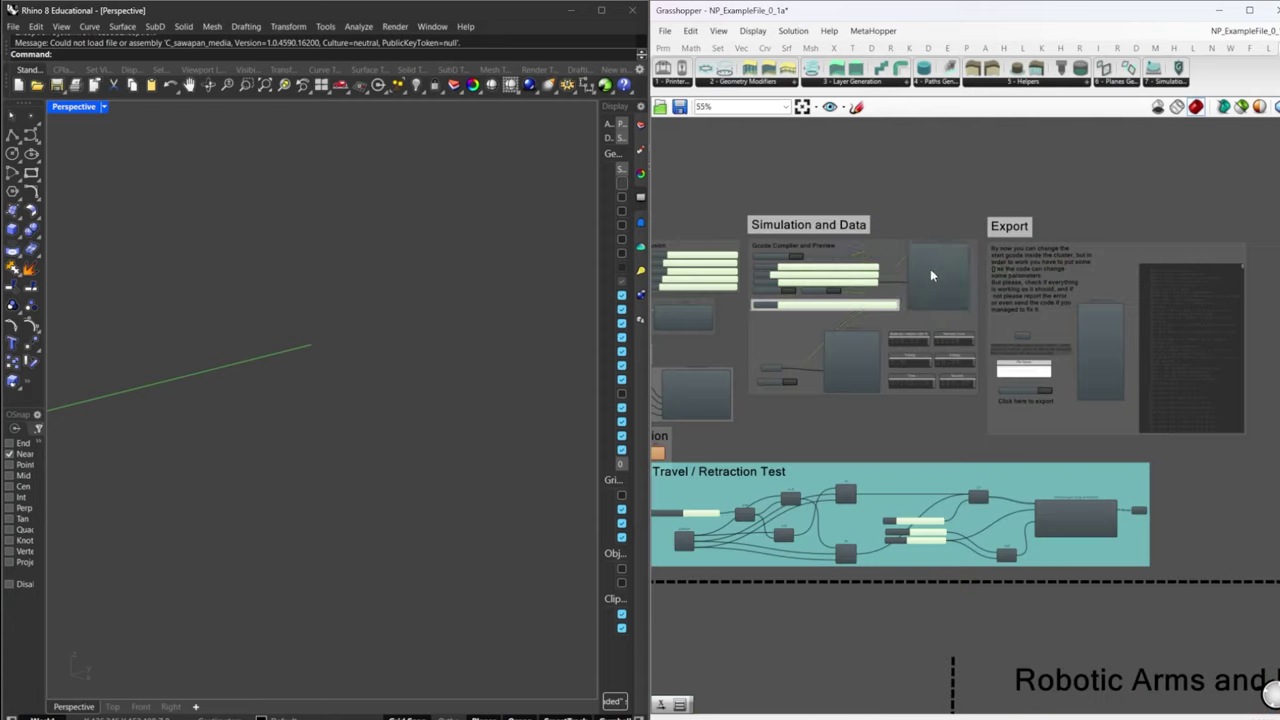
- Show the preview of the 3D printing preview component in the Gcode Compiler and Preview group and frame the print bed
click(931, 271)
middle_click(931, 270)
click(953, 250)
scroll(443, 434, down, 5)
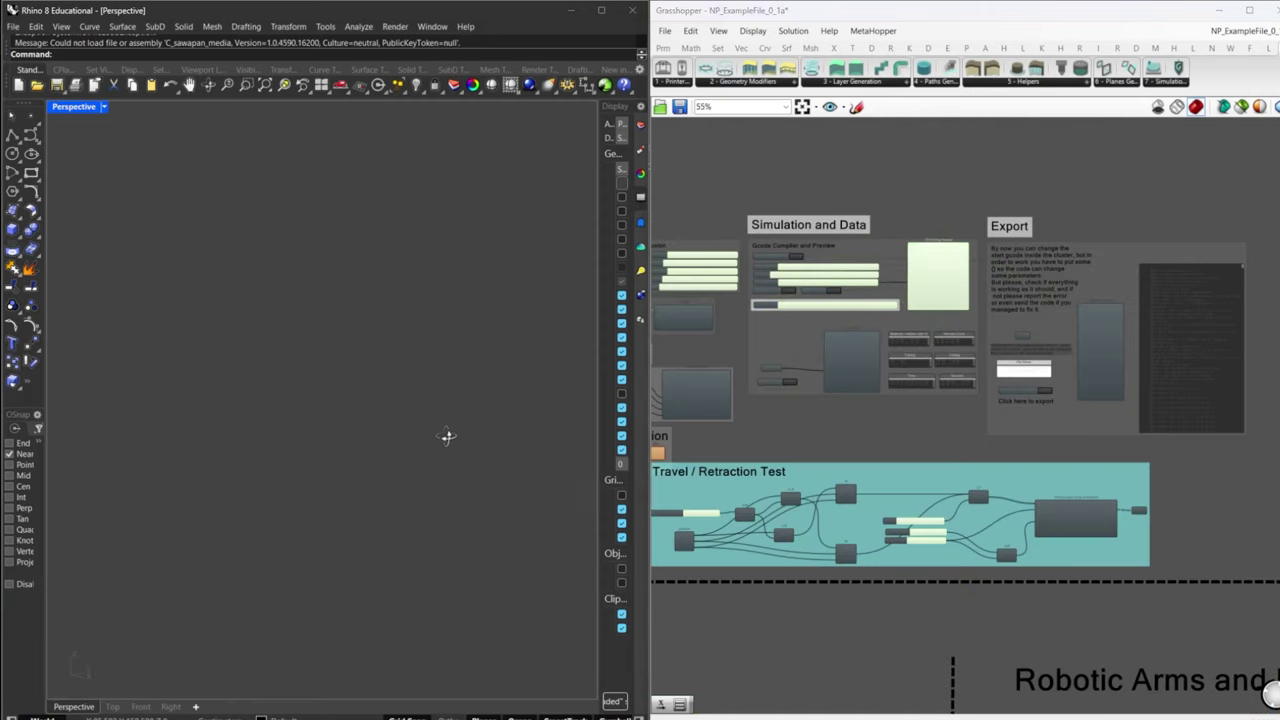
scroll(432, 456, up, 5)
right_drag(912, 440, 972, 443)
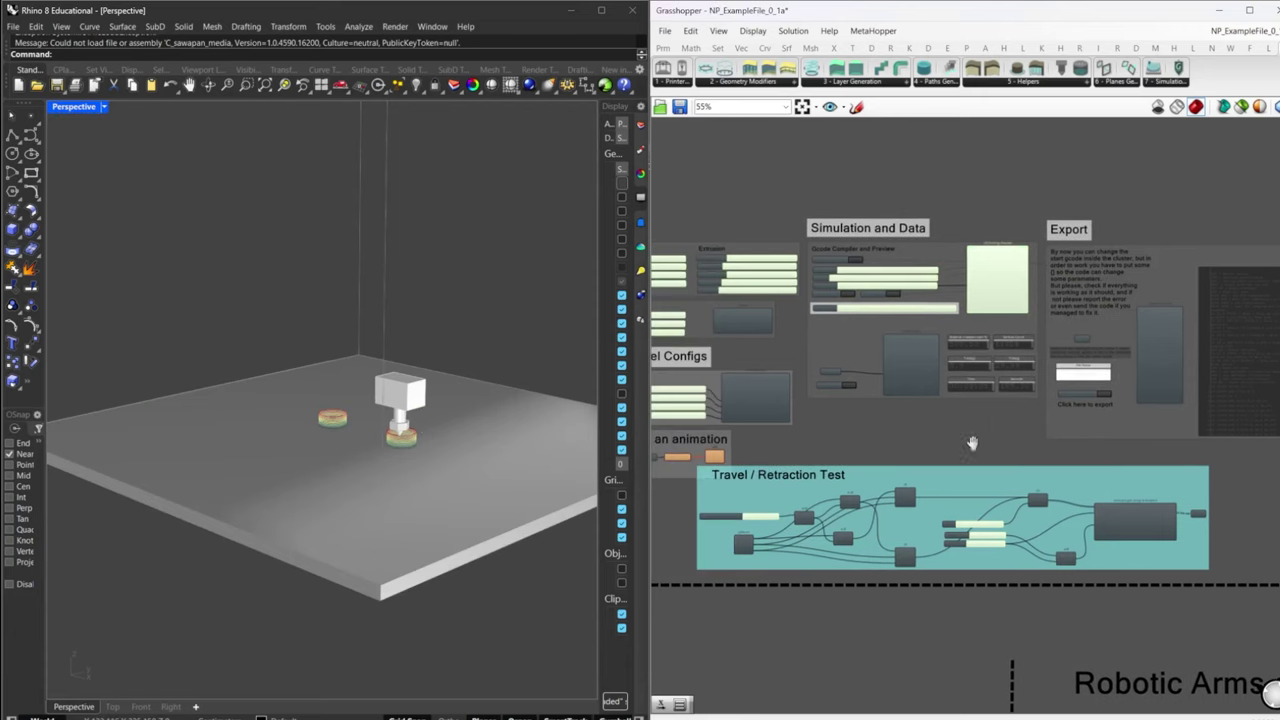
- Frame the hotend and cylinders, turn Preview Travels on, and set the Preview Slider to 0.100
scroll(900, 430, up, 4)
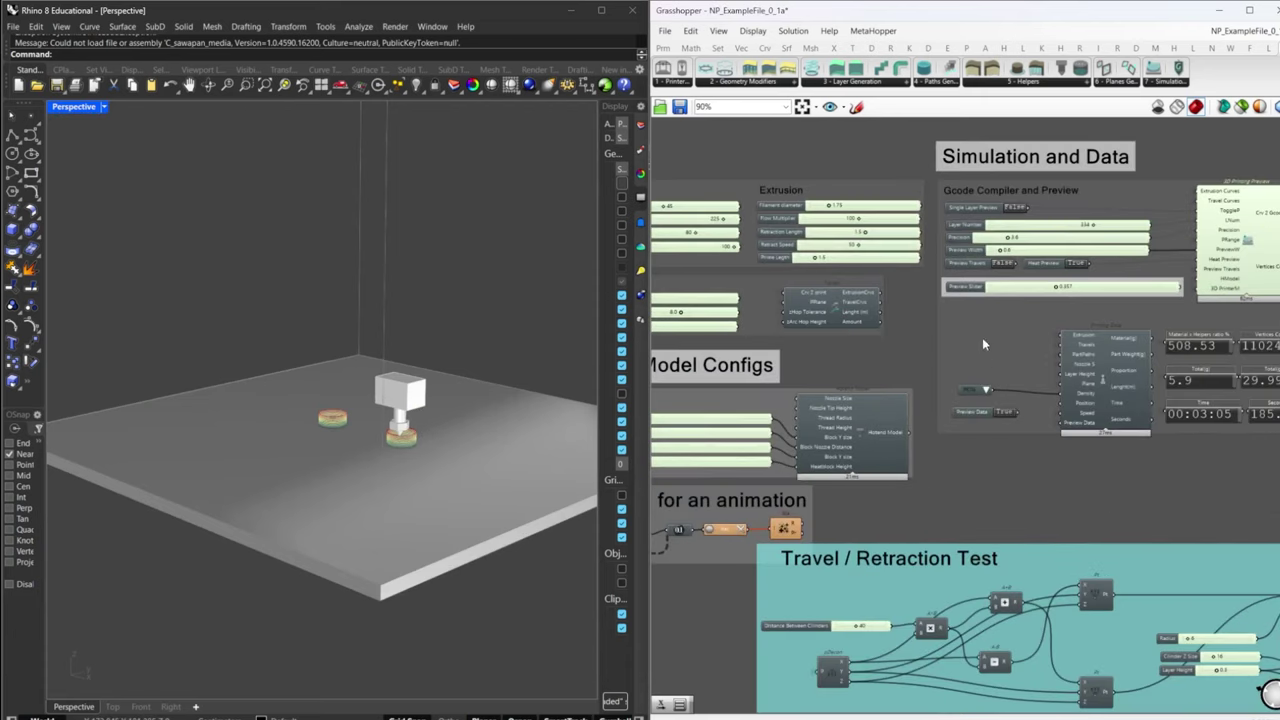
scroll(1050, 298, up, 3)
shift+right_drag(277, 346, 245, 412)
scroll(312, 466, up, 7)
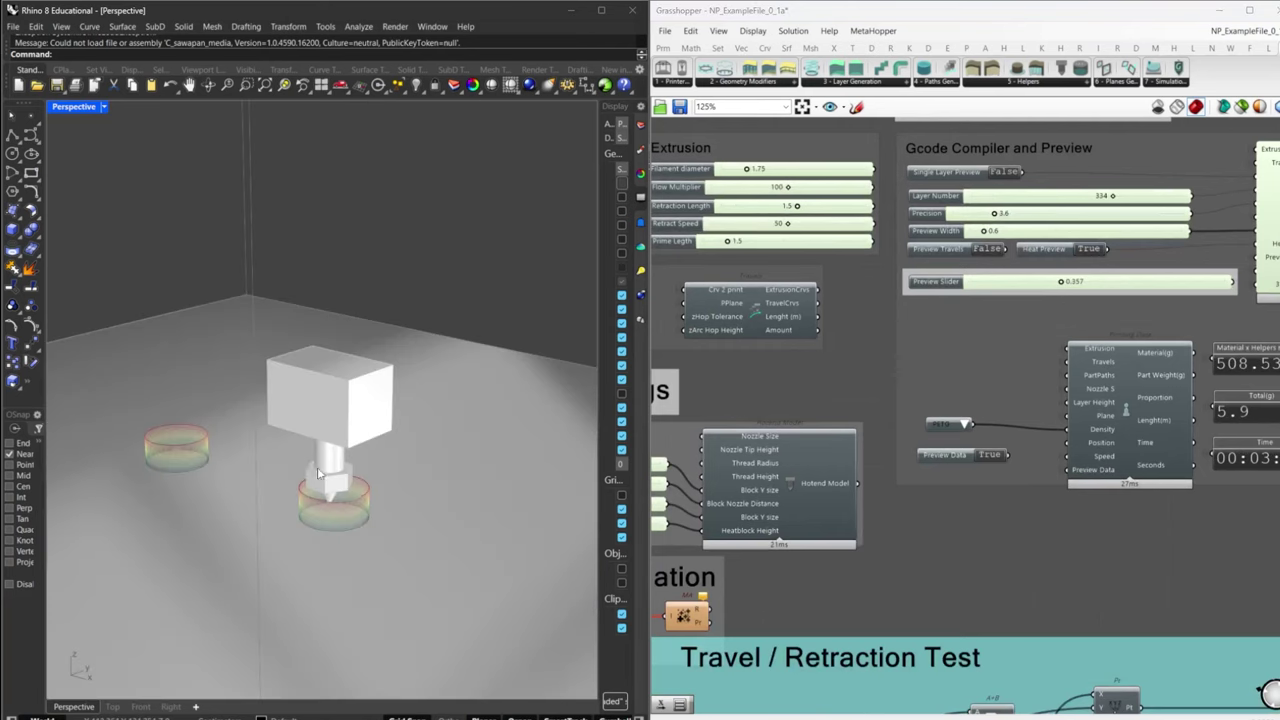
right_drag(317, 467, 322, 464)
shift+right_drag(520, 390, 367, 462)
click(1000, 249)
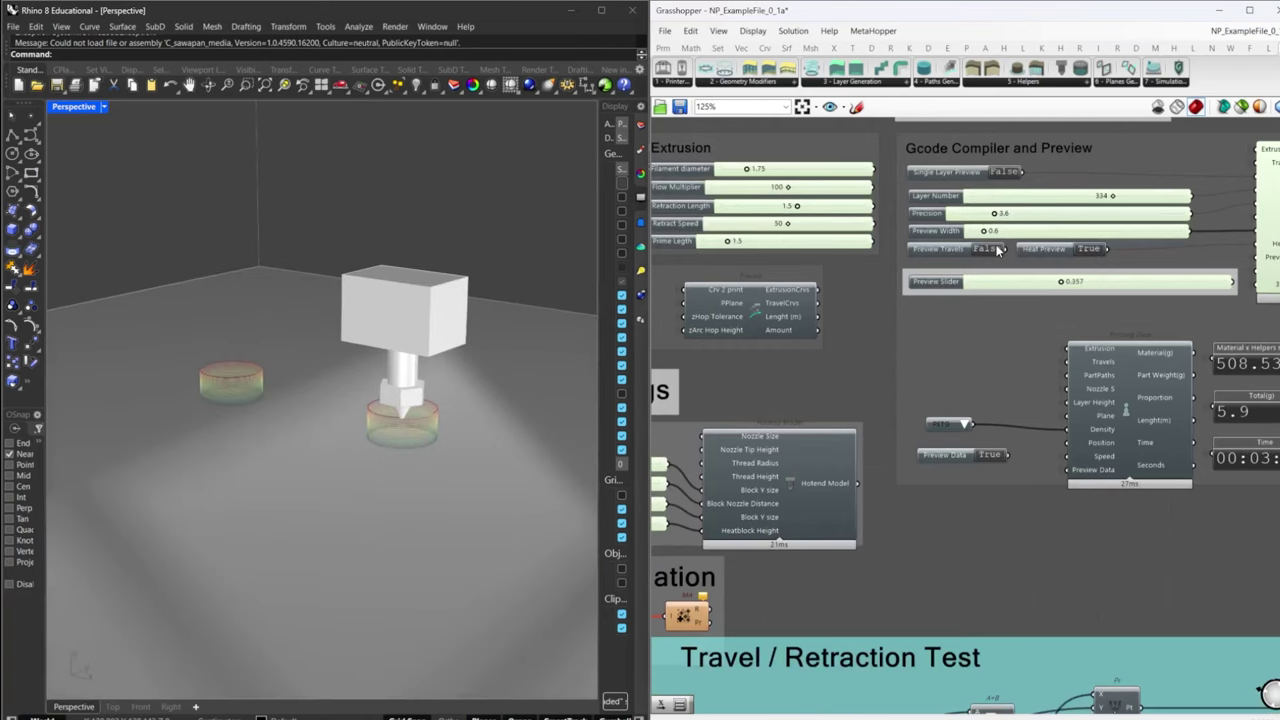
drag(1066, 285, 999, 286)
- Lower the Z Hop Arc Tolerance in the Movement settings to 0.0, and raise it again to 6.7
right_drag(704, 249, 714, 250)
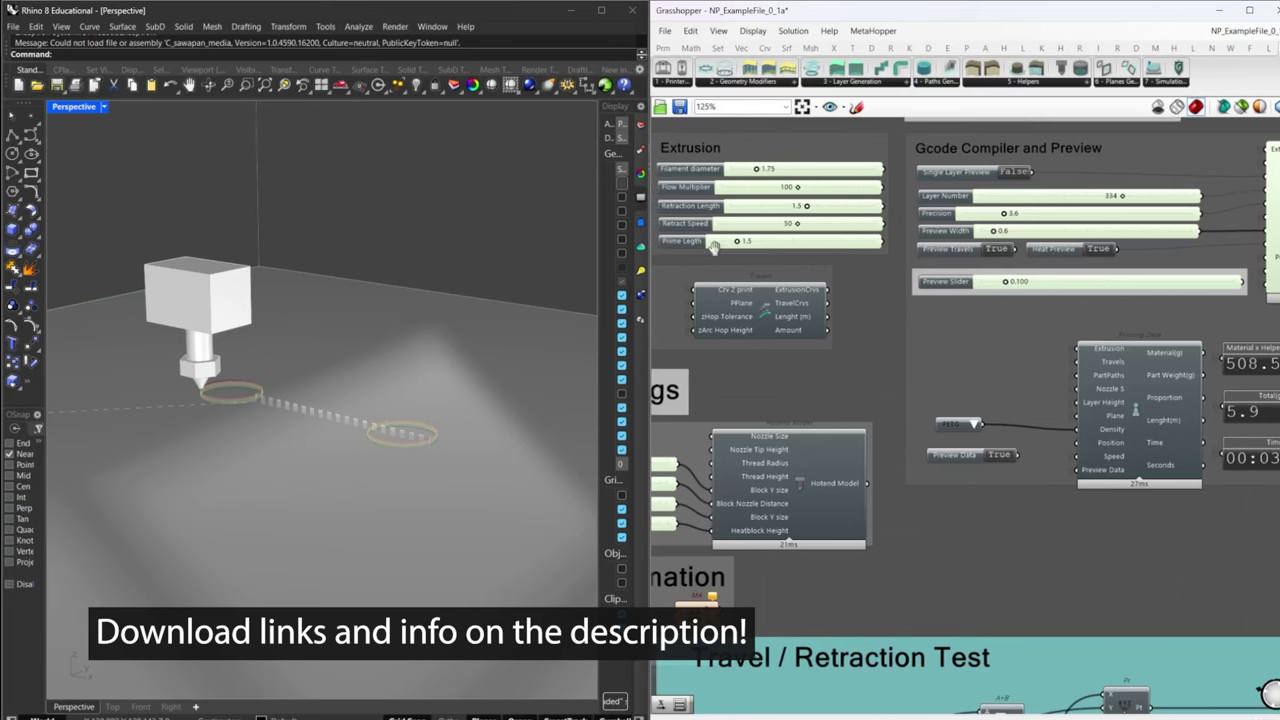
right_drag(871, 270, 1127, 268)
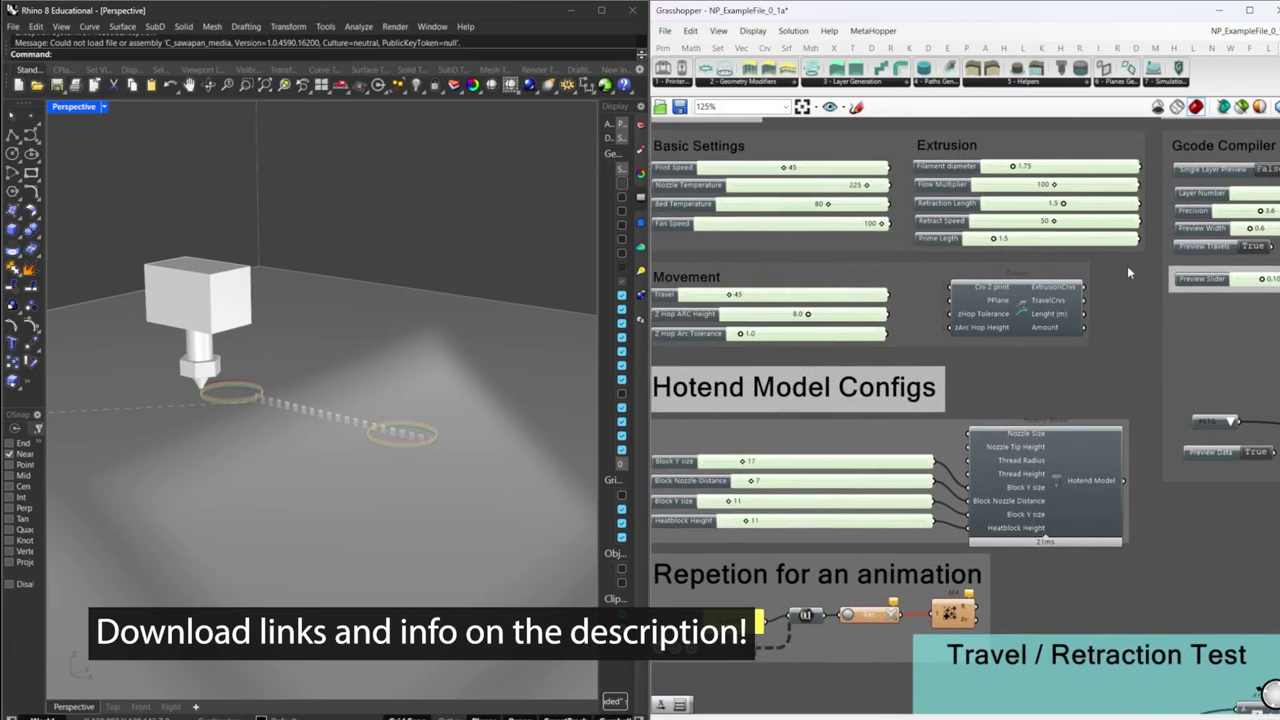
right_drag(711, 346, 723, 340)
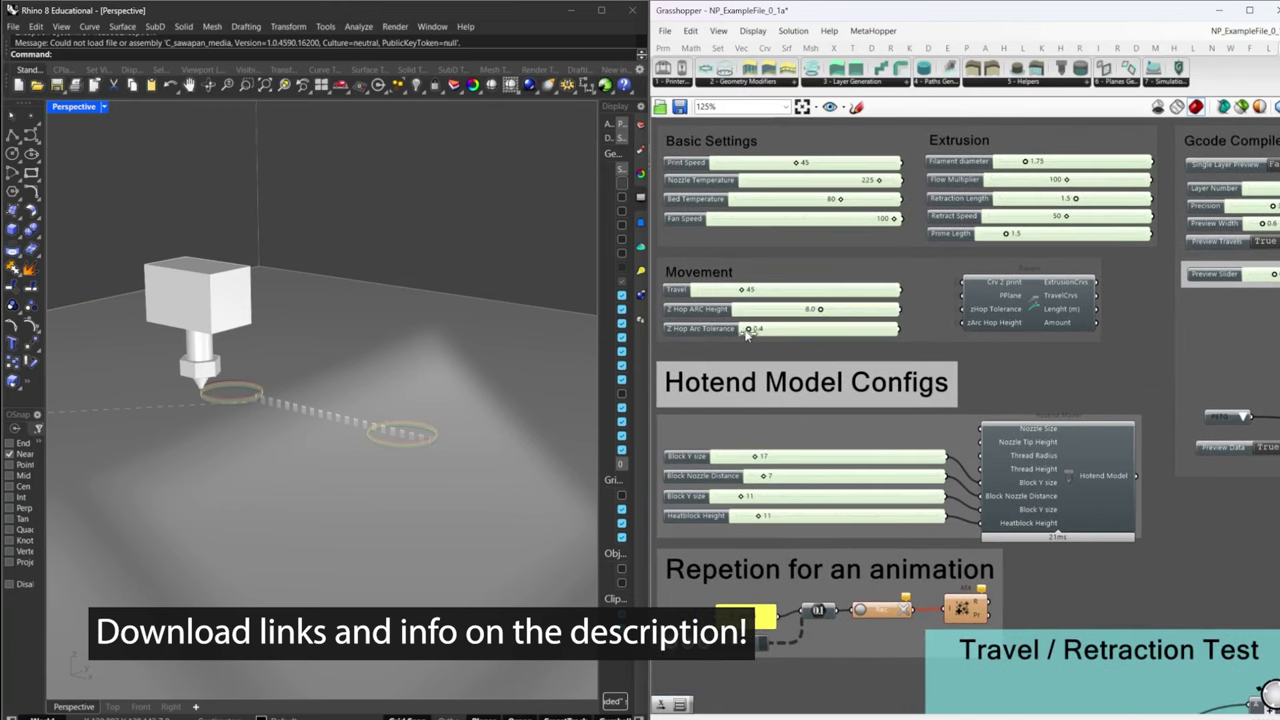
drag(746, 334, 740, 335)
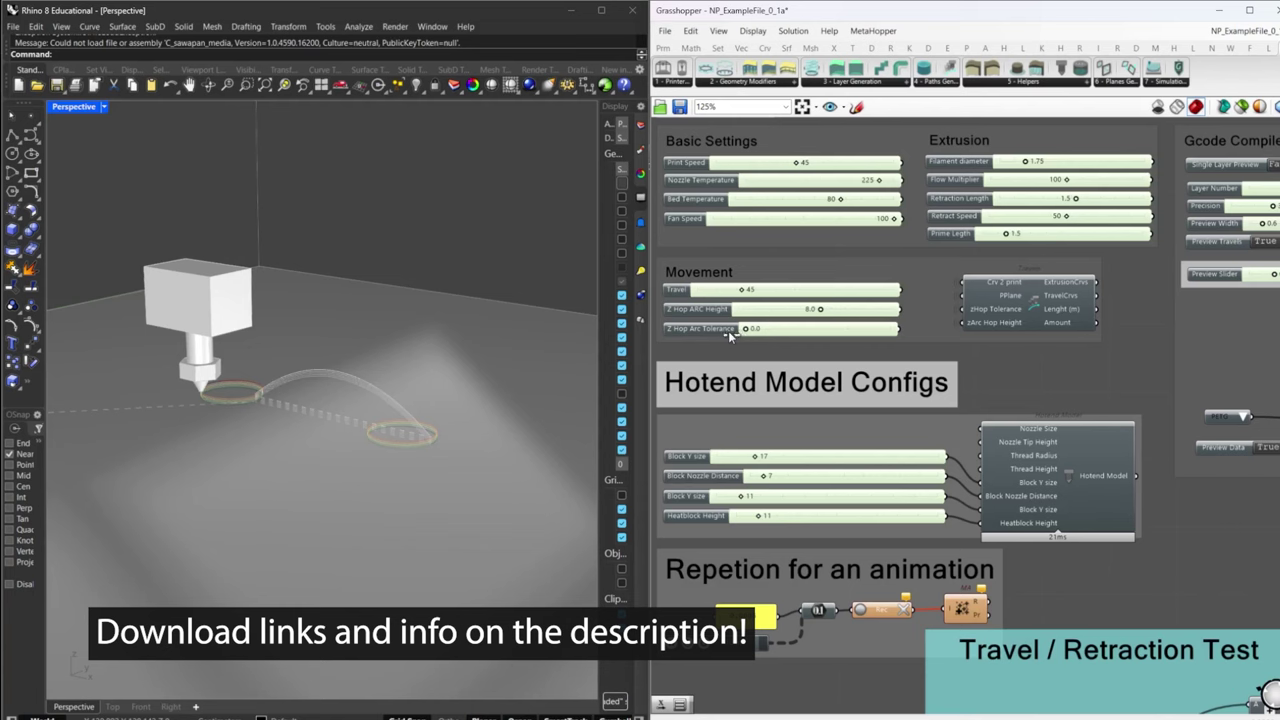
drag(763, 335, 751, 335)
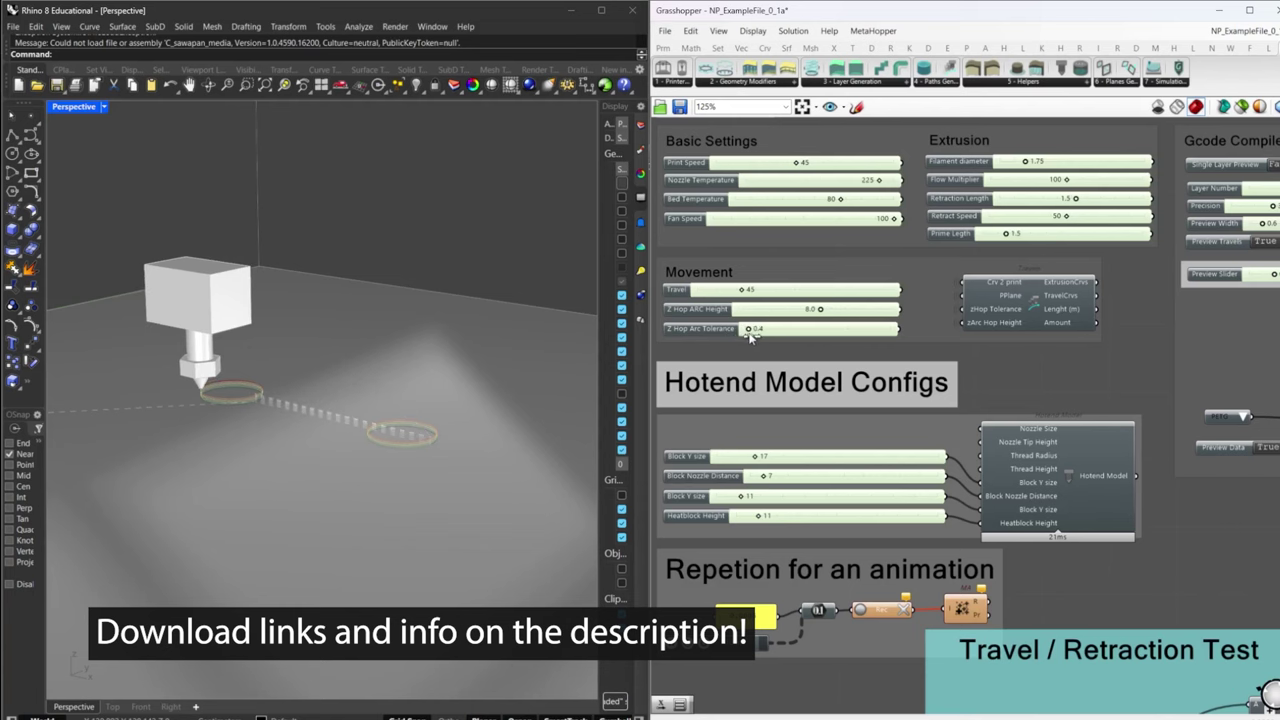
- Look over the whole example definition, from the Simulation and Export sections to the robotic arm, utilities and development groups
right_drag(976, 424, 855, 402)
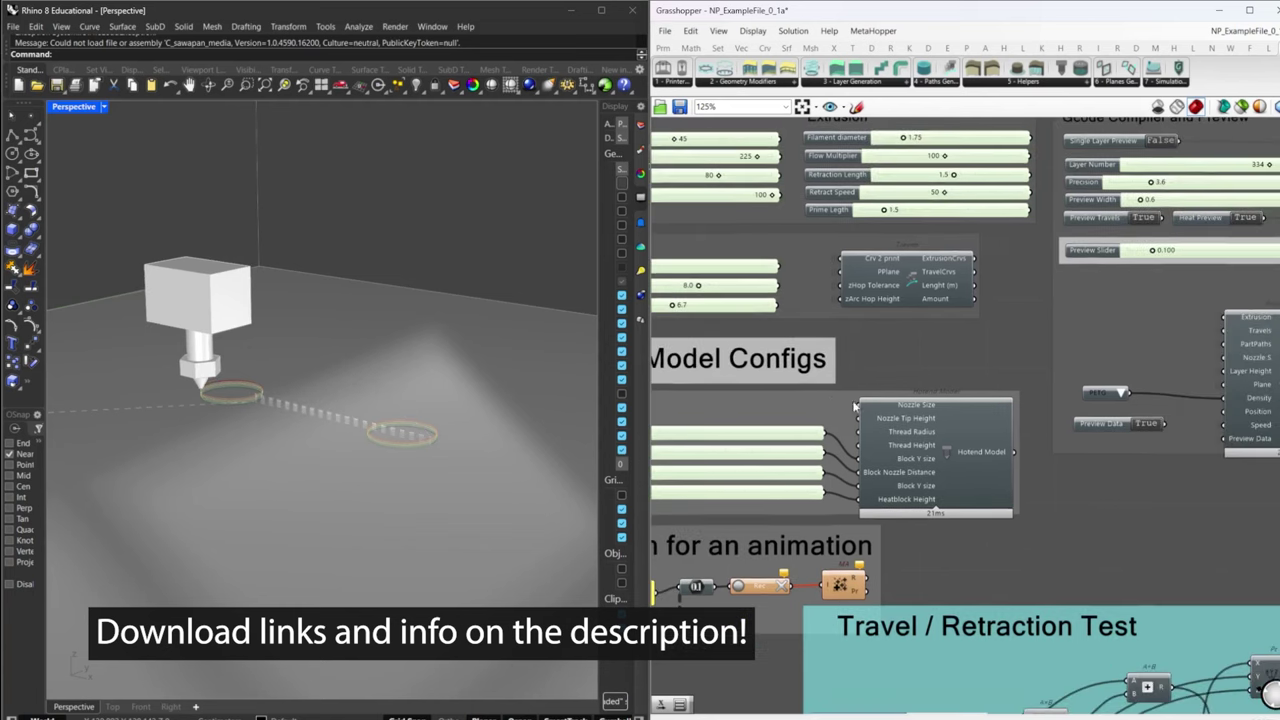
scroll(868, 403, down, 3)
right_drag(1191, 402, 910, 410)
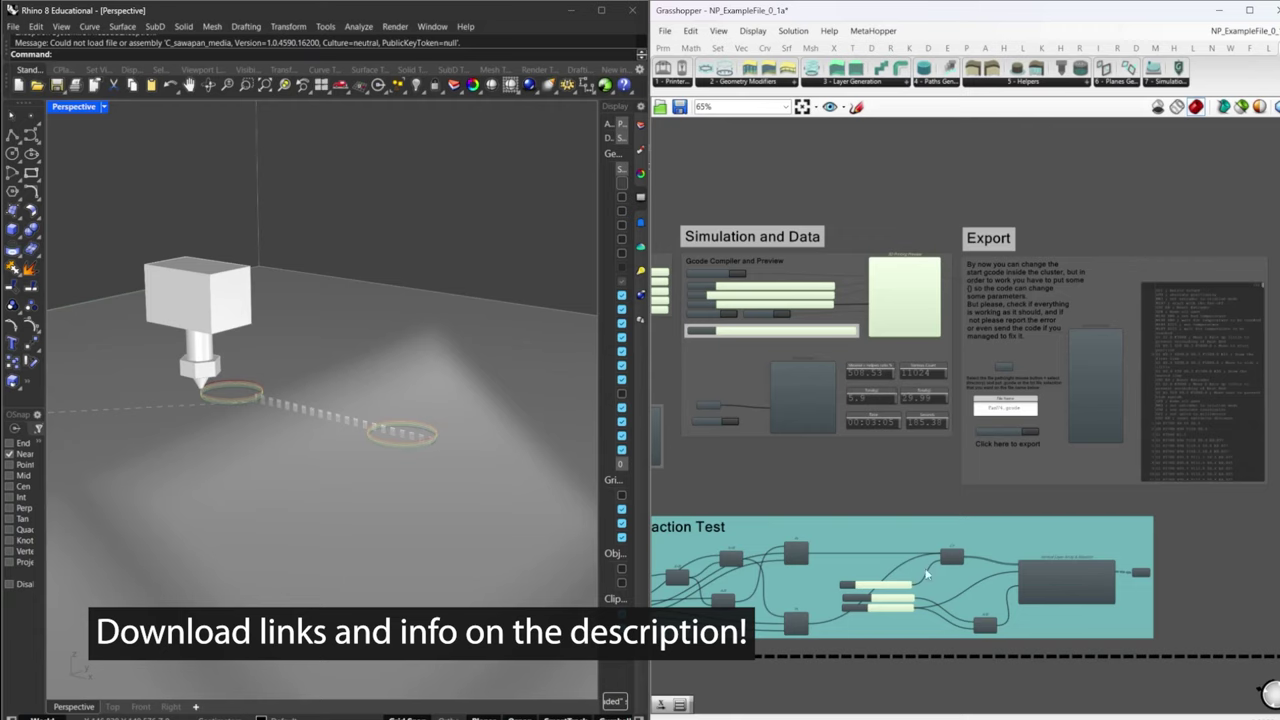
right_drag(908, 610, 893, 486)
scroll(893, 486, down, 4)
right_drag(1142, 498, 1070, 432)
scroll(1108, 429, down, 3)
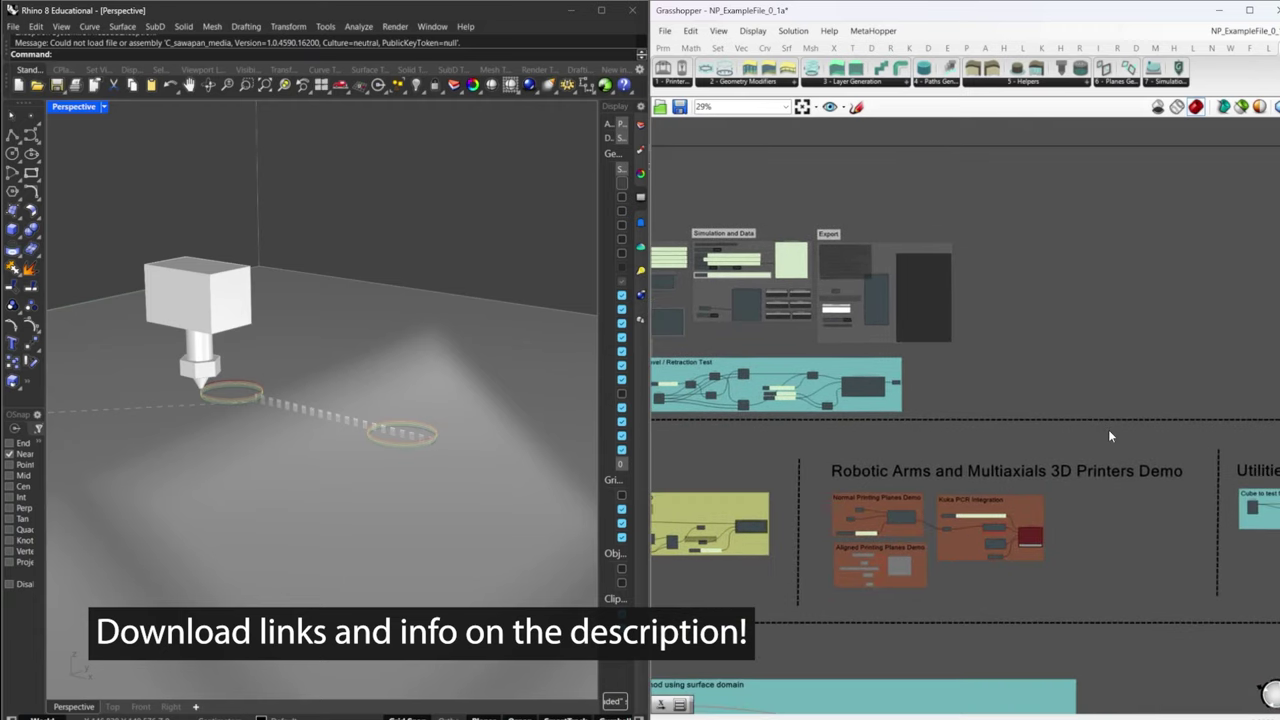
right_drag(933, 495, 957, 460)
scroll(919, 455, down, 1)
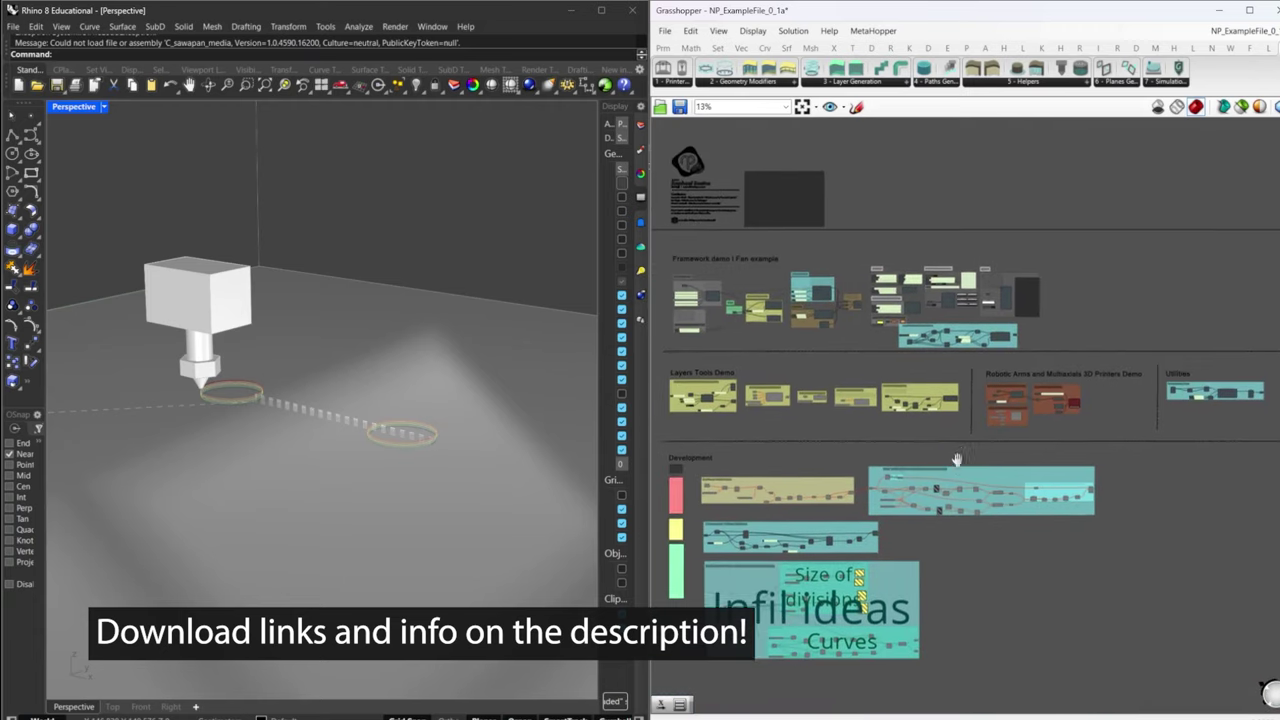